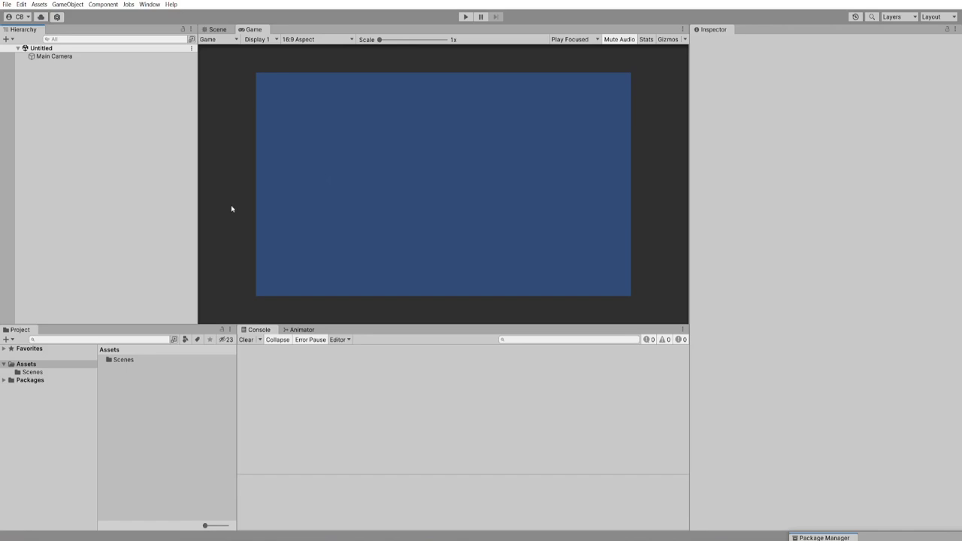
# Import the Adventure Creator 1.75.2 package from Package Manager and accept its required inputs and layers notice
pyautogui.click(150, 4)
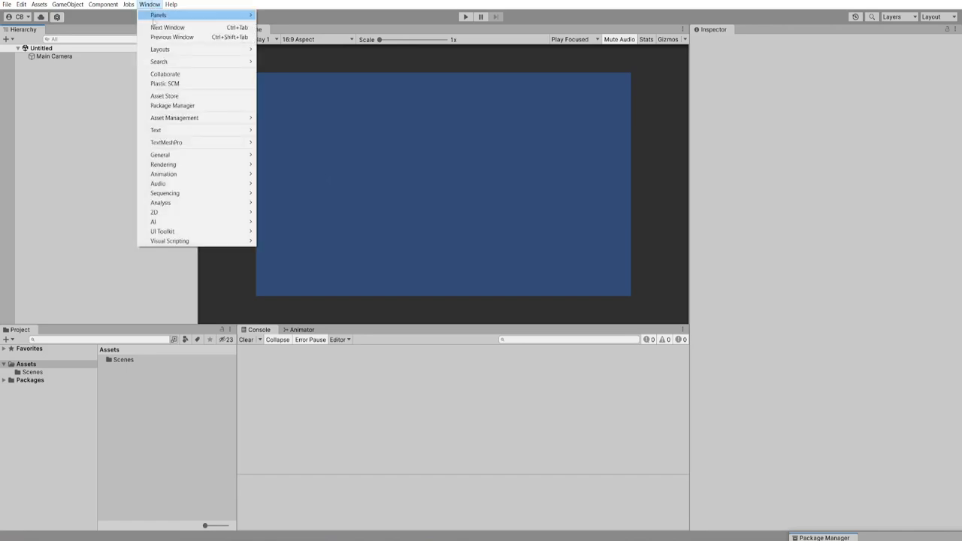
pyautogui.click(172, 105)
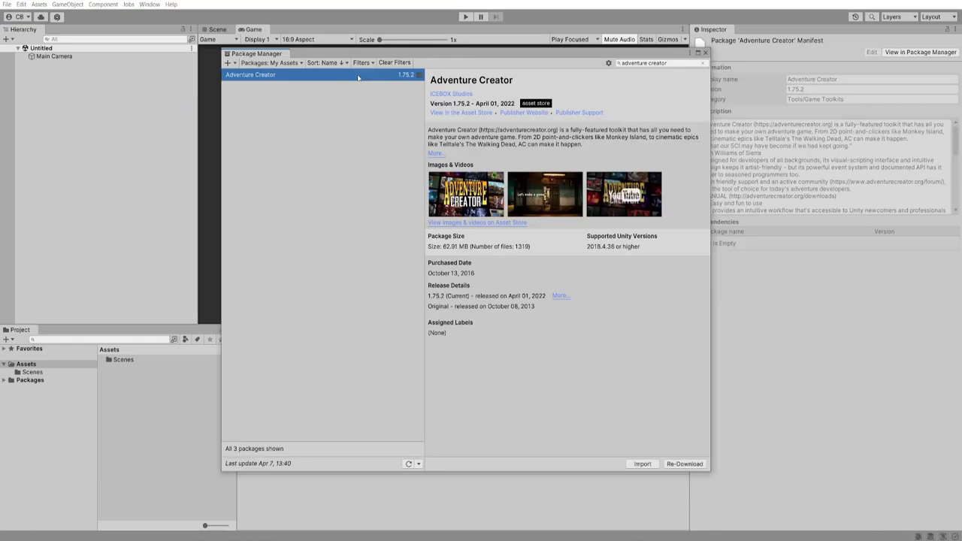
pyautogui.click(638, 464)
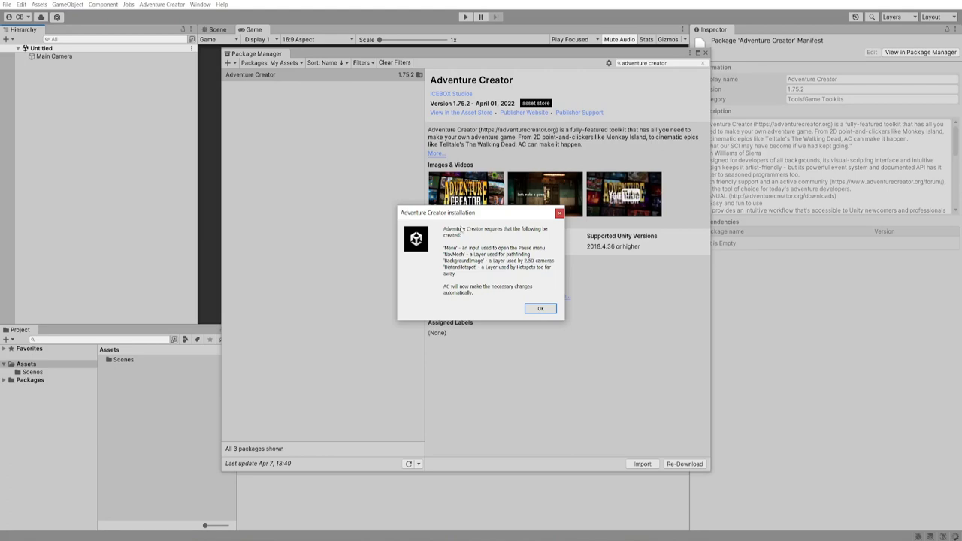
pyautogui.moveTo(501, 214); pyautogui.dragTo(473, 189)
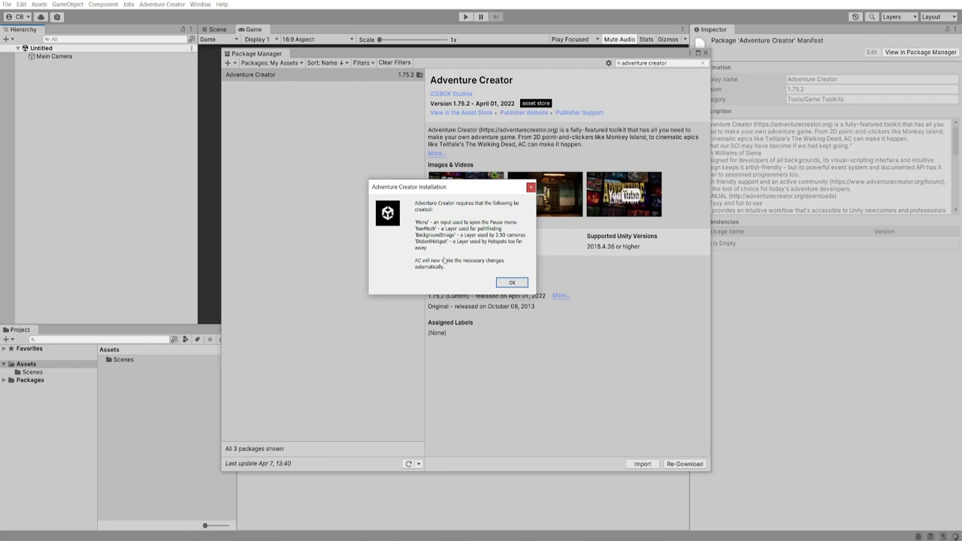
pyautogui.click(511, 283)
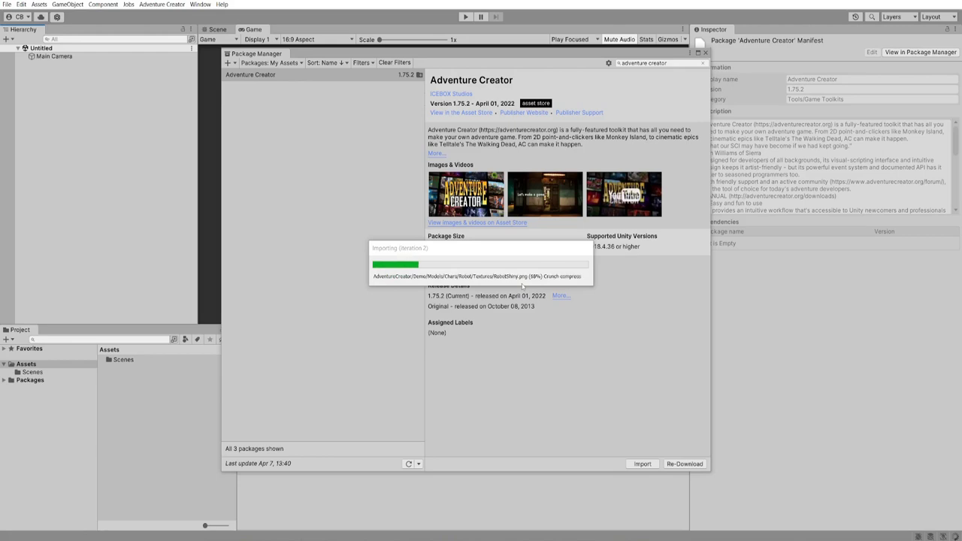
pyautogui.click(705, 53)
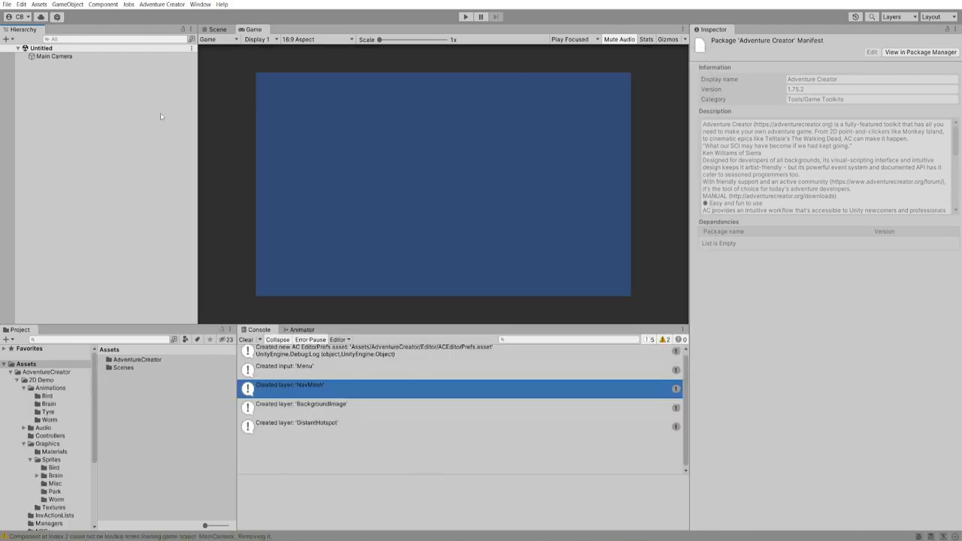
# Load the 2D Demo Park scene without saving the untitled scene, and run it in Play mode
pyautogui.click(150, 5)
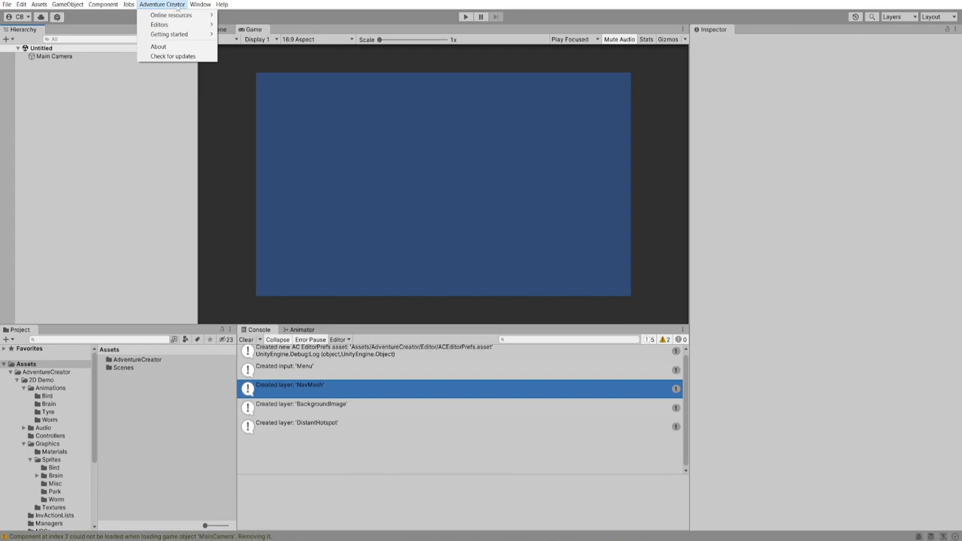
pyautogui.click(177, 6)
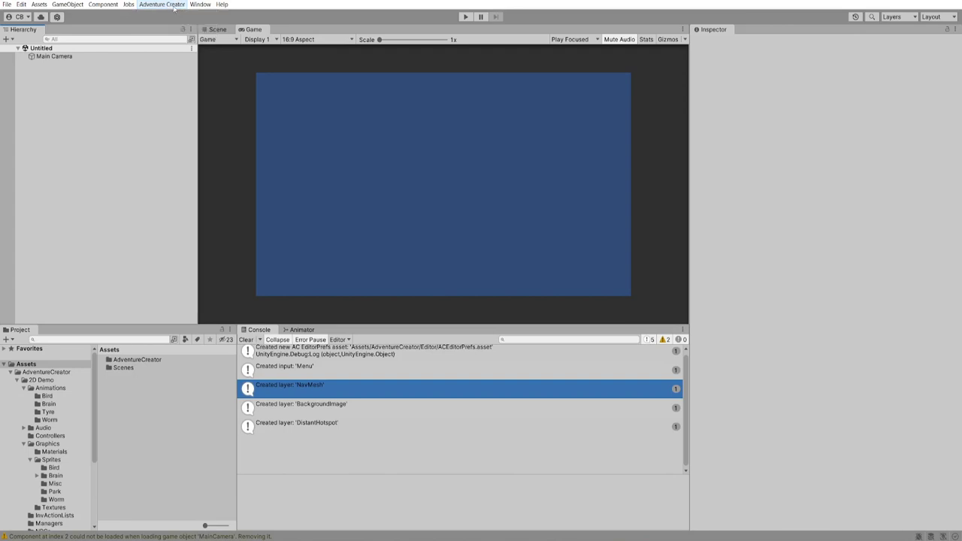
pyautogui.click(178, 8)
pyautogui.moveTo(188, 35)
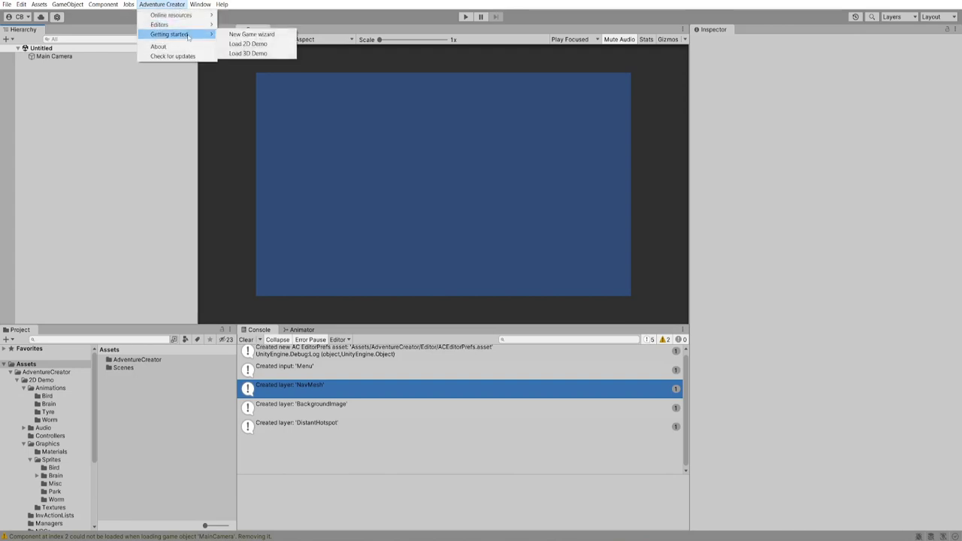
pyautogui.click(273, 47)
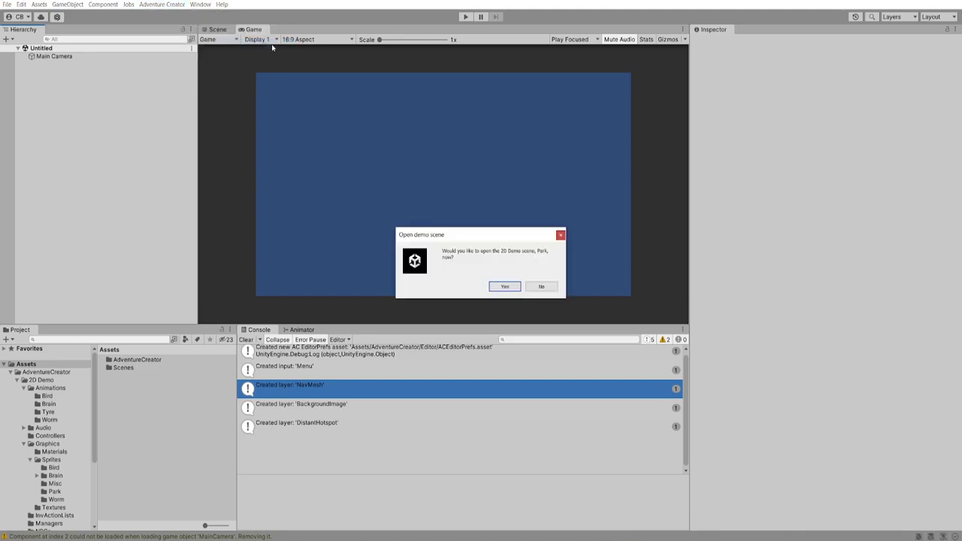
pyautogui.click(501, 288)
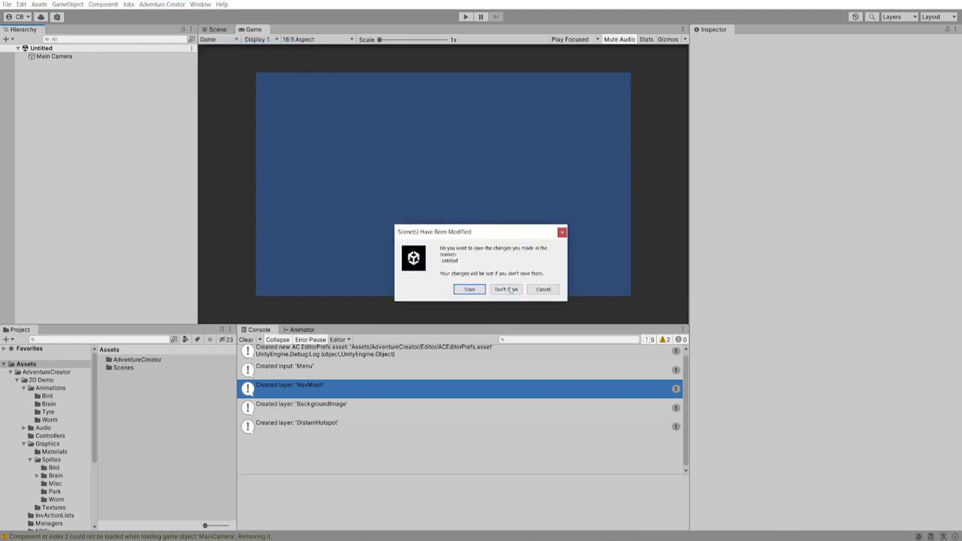
pyautogui.click(503, 290)
pyautogui.click(465, 16)
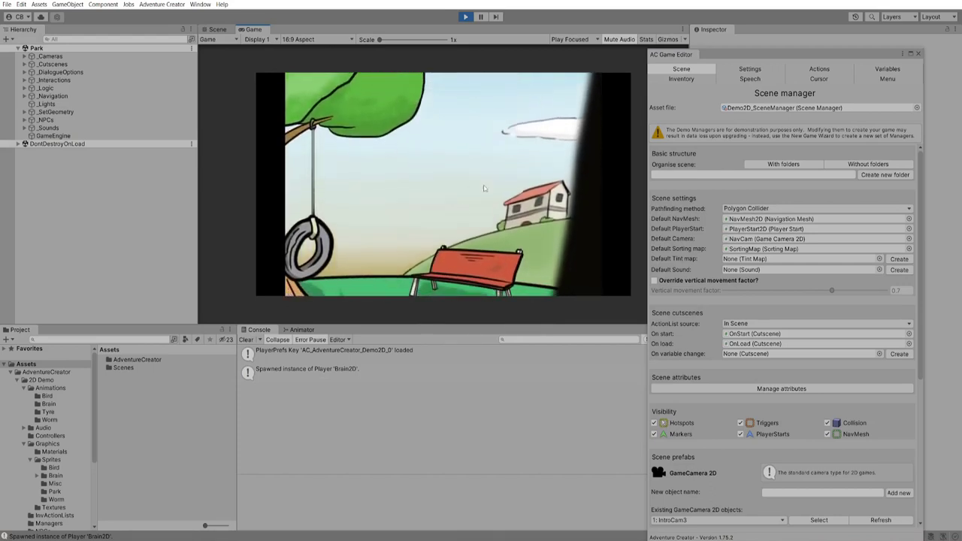
# Exit Play mode and close the floating AC Game Editor window
pyautogui.hotkey('ctrl', 'p')
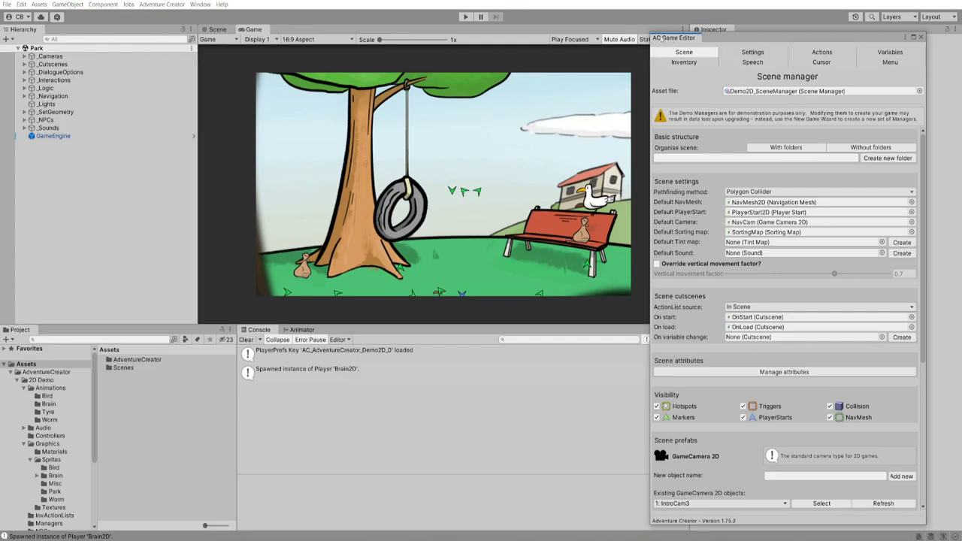
pyautogui.moveTo(787, 39)
pyautogui.mouseDown()
pyautogui.moveTo(750, 51)
pyautogui.moveTo(778, 45)
pyautogui.moveTo(740, 32)
pyautogui.moveTo(798, 38)
pyautogui.mouseUp()
pyautogui.click(912, 33)
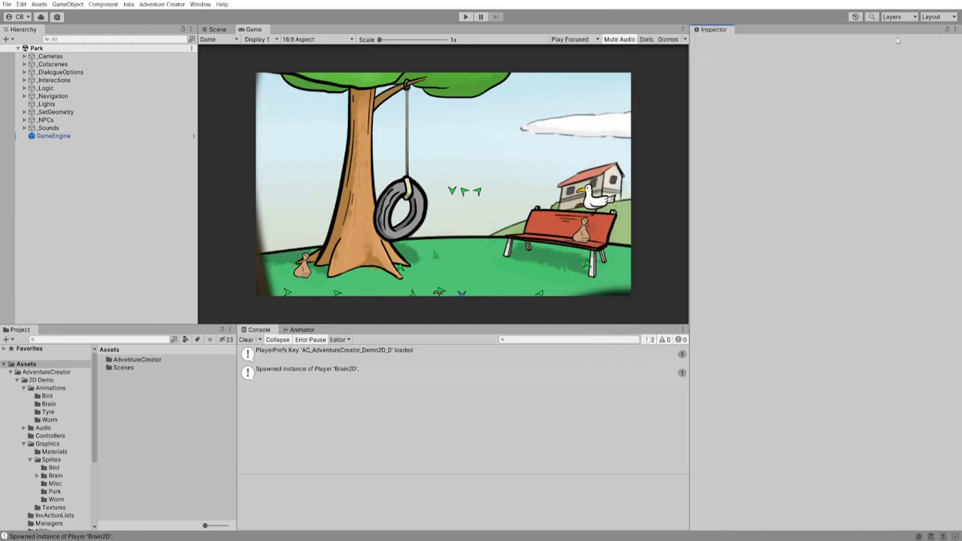
# Reopen the AC Game Editor from the Editors menu and dock it beside the Inspector
pyautogui.click(171, 5)
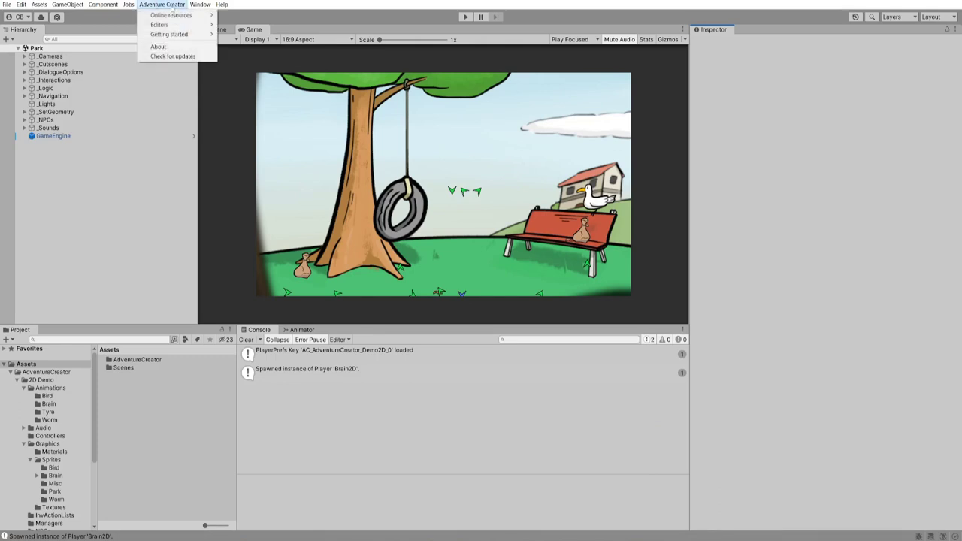
pyautogui.moveTo(170, 26)
pyautogui.click(244, 66)
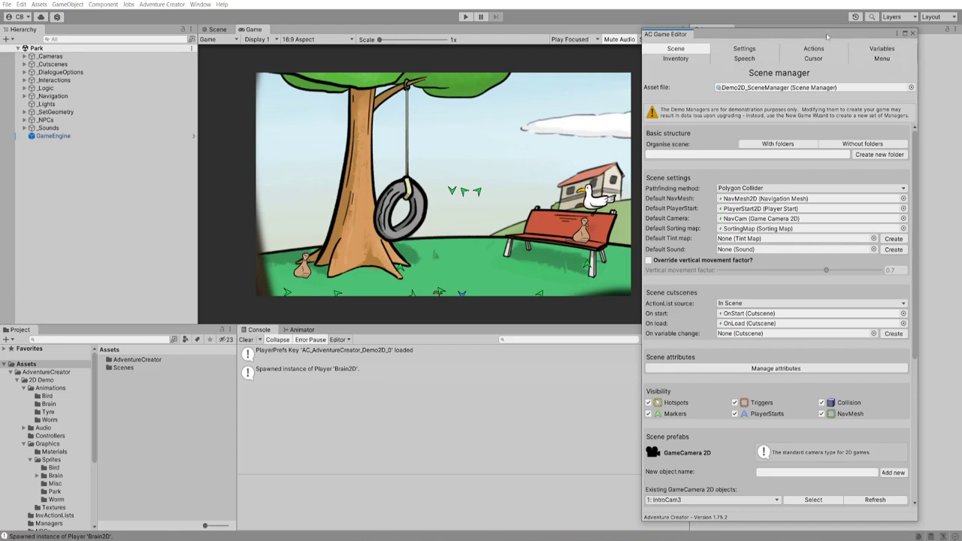
pyautogui.moveTo(699, 41); pyautogui.dragTo(744, 32)
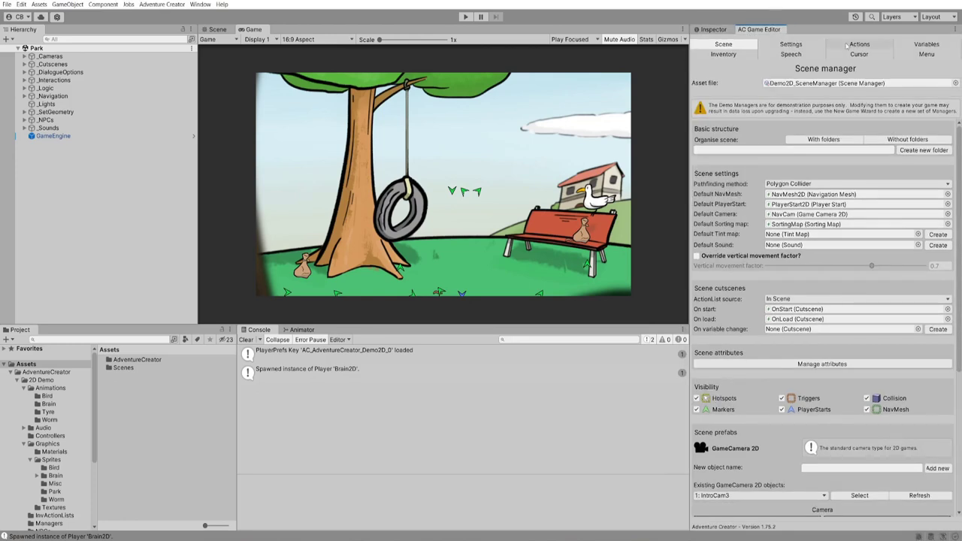
# Show the Demo2D Settings manager in the Game Editor, then bring up Adventure Creator's getting-started options
pyautogui.click(744, 56)
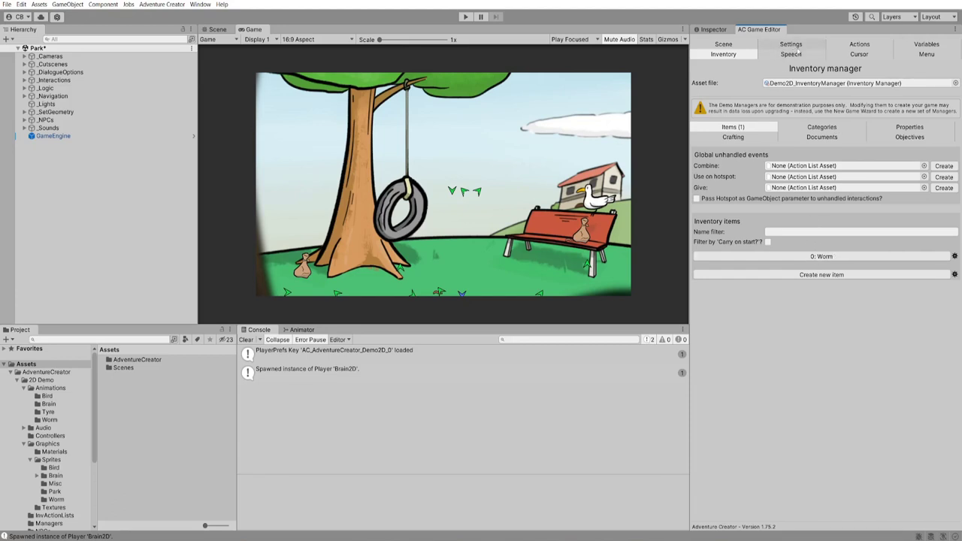
pyautogui.click(791, 44)
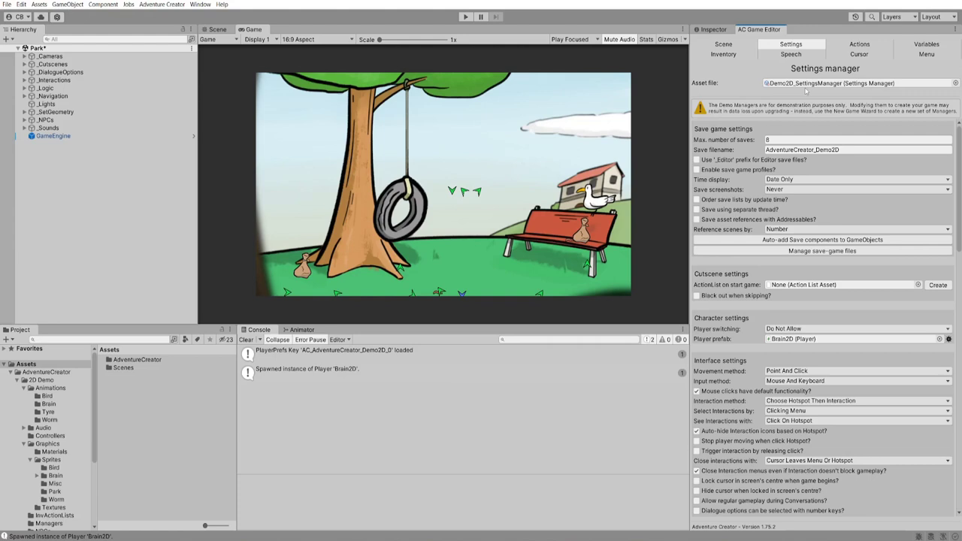
pyautogui.click(173, 5)
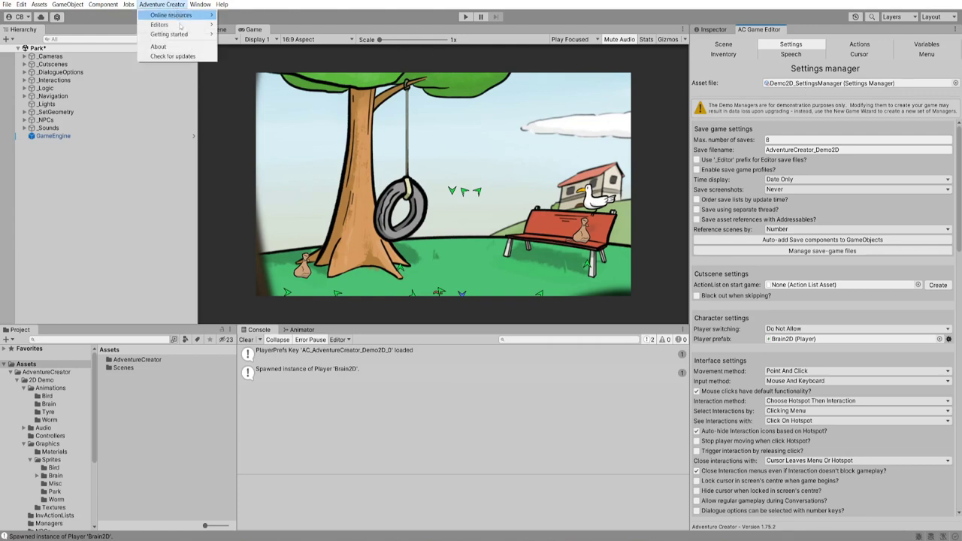
# Launch the New Game Wizard and name the game 'My 2D game'
pyautogui.moveTo(180, 34)
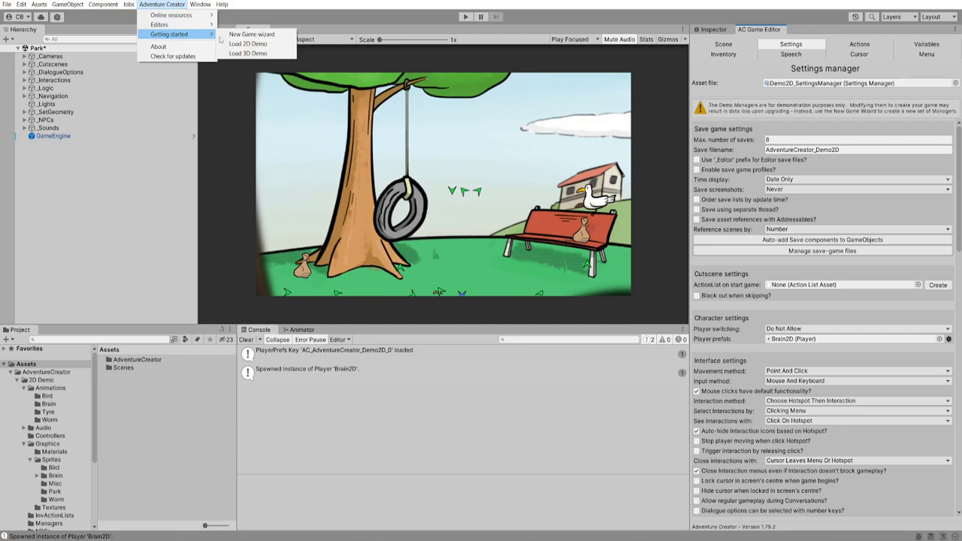
pyautogui.click(287, 35)
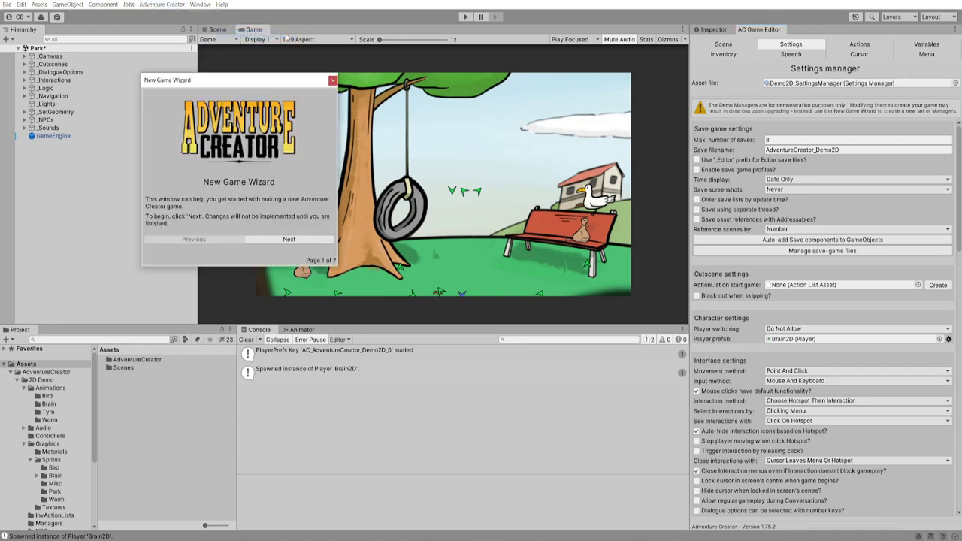
pyautogui.click(313, 238)
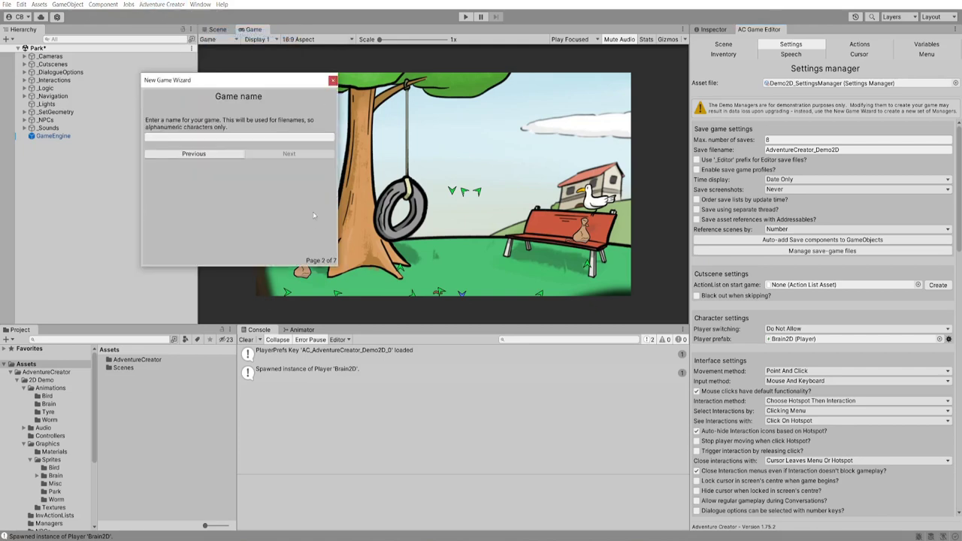
pyautogui.click(280, 136)
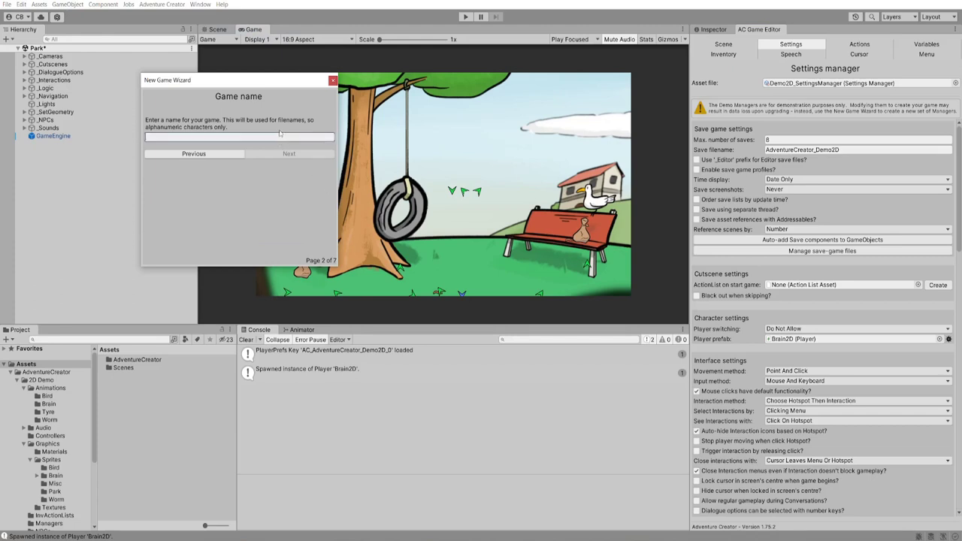
pyautogui.write('My 2D game')
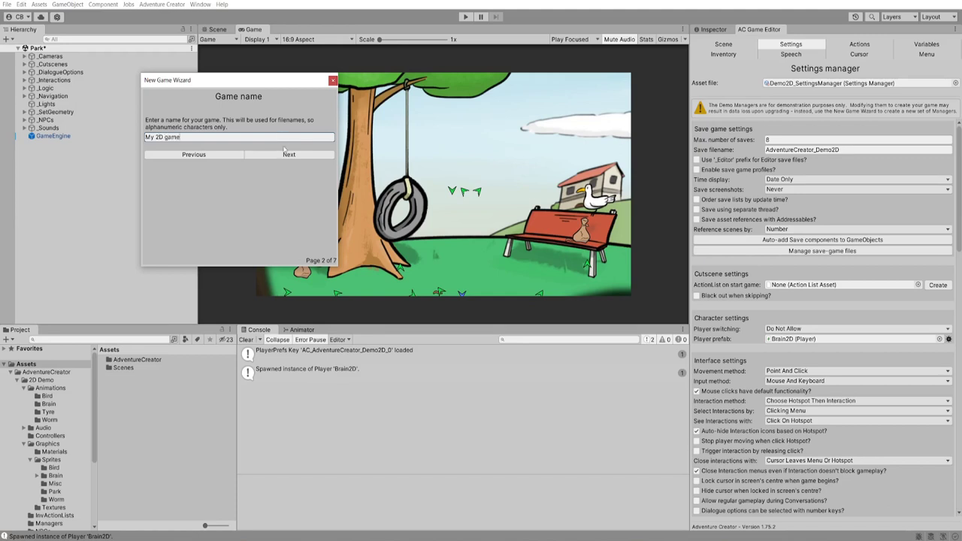
pyautogui.click(283, 154)
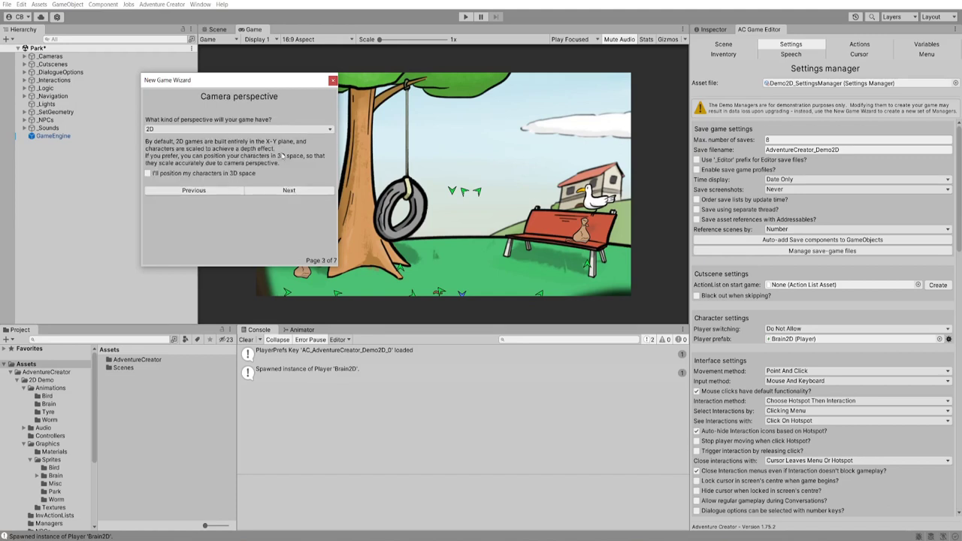
# Keep the 2D camera perspective and Context Sensitive interaction method
pyautogui.click(199, 131)
pyautogui.click(178, 140)
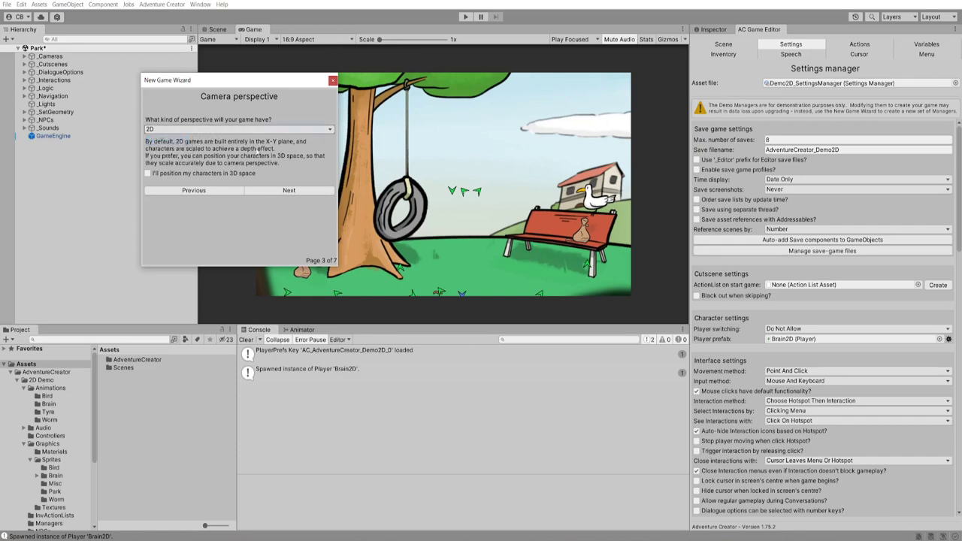
pyautogui.click(275, 192)
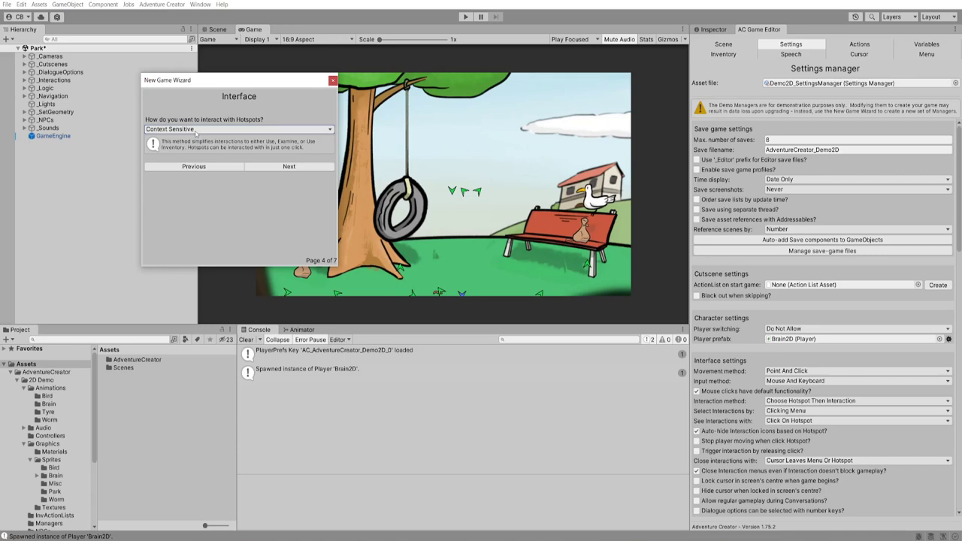
pyautogui.click(197, 129)
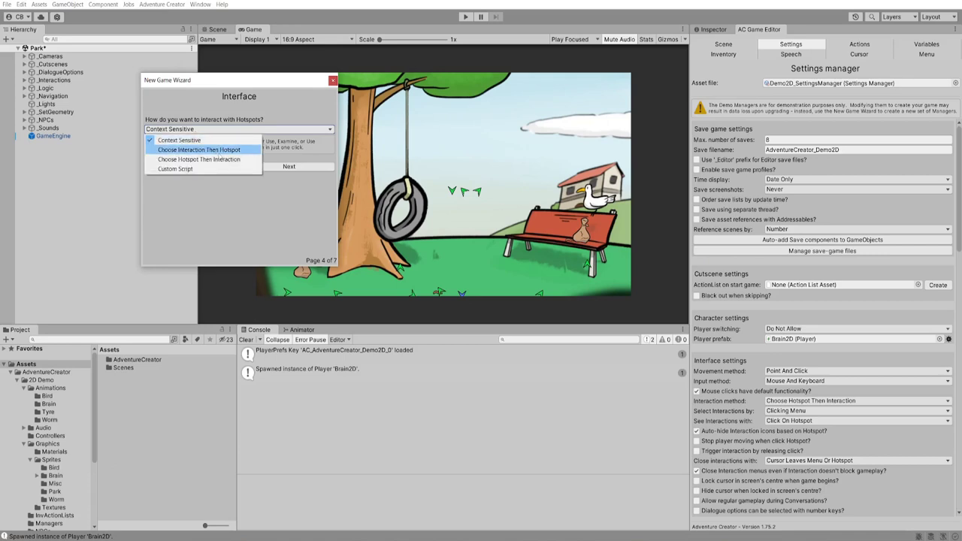
pyautogui.click(204, 140)
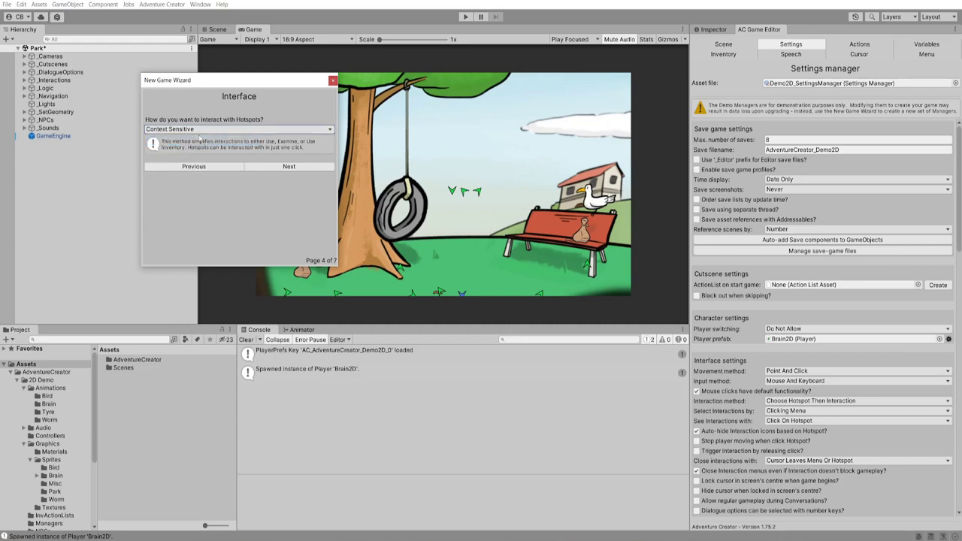
pyautogui.click(286, 165)
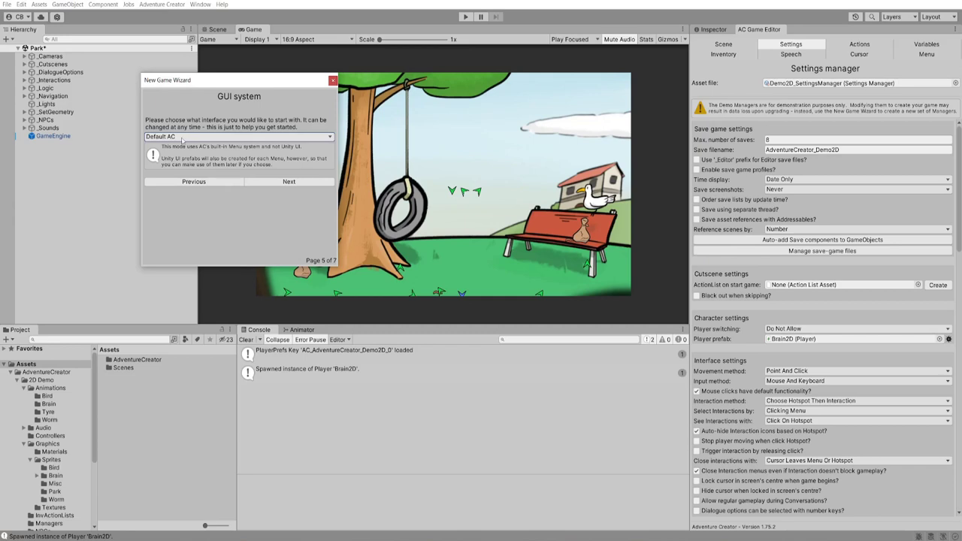
# Keep Default AC as the interface and reach the Confirm choices summary
pyautogui.click(181, 138)
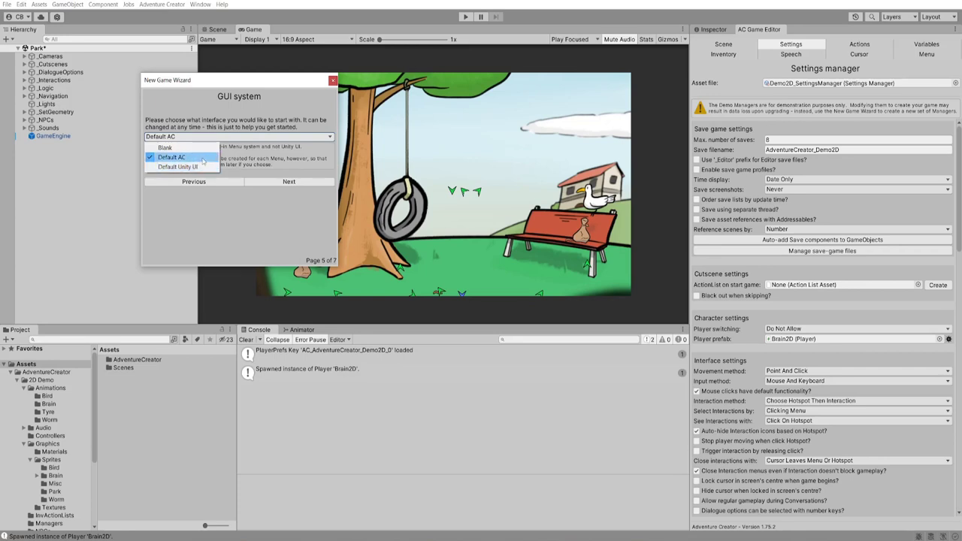
pyautogui.click(202, 159)
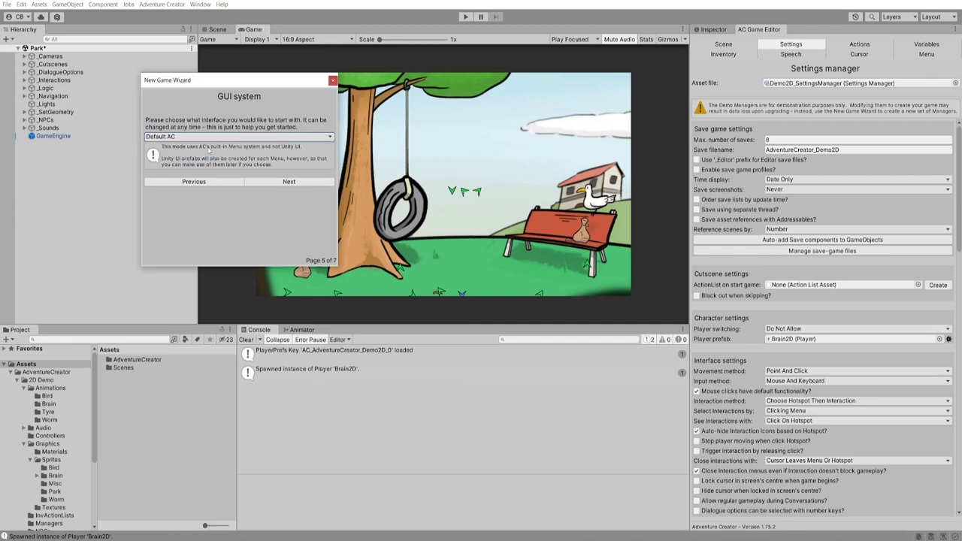
pyautogui.click(289, 181)
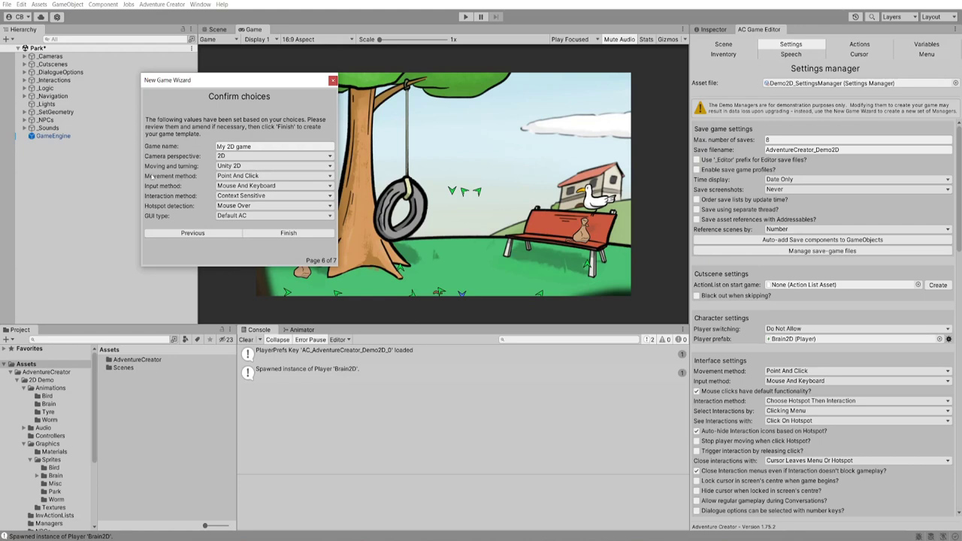
# Set Movement method to None, finish the wizard, and close its completion message
pyautogui.click(238, 177)
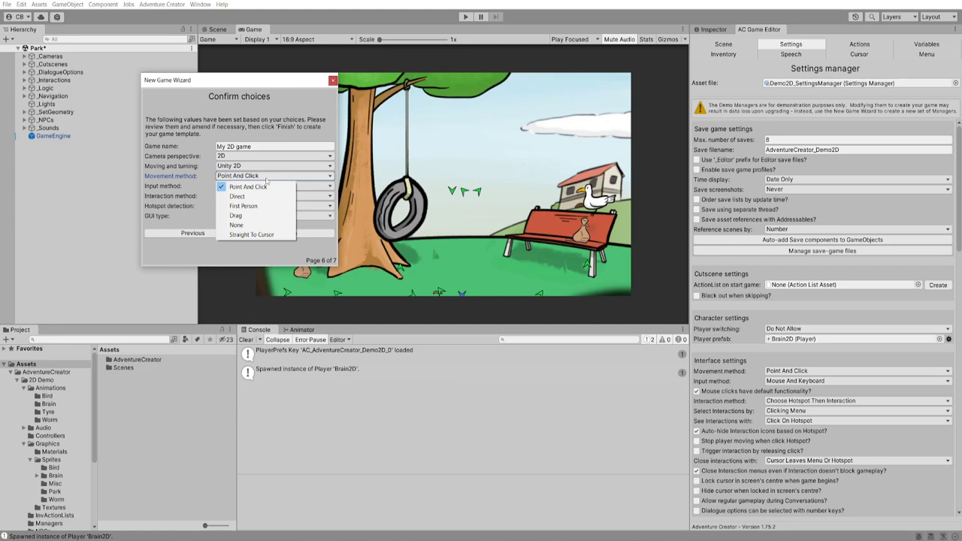
pyautogui.click(252, 225)
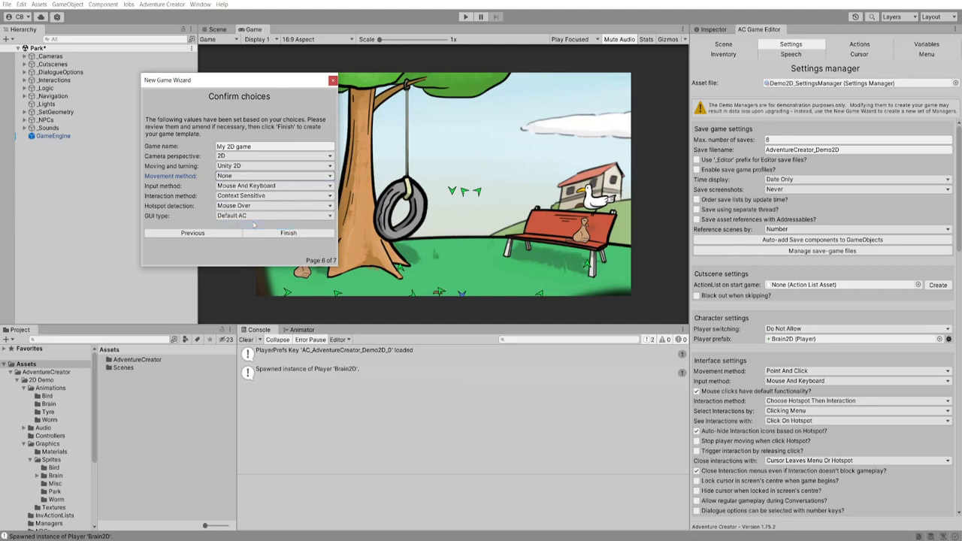
pyautogui.click(293, 232)
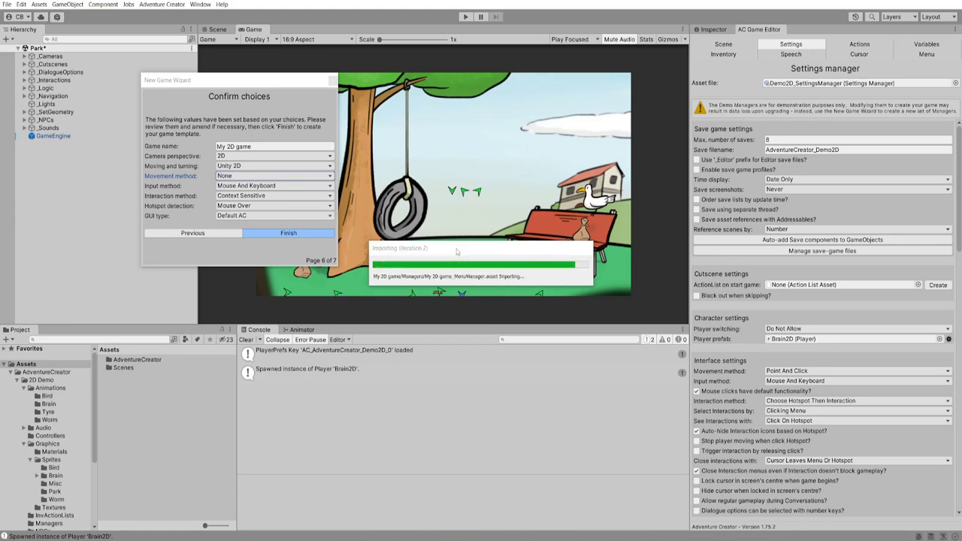
pyautogui.click(279, 165)
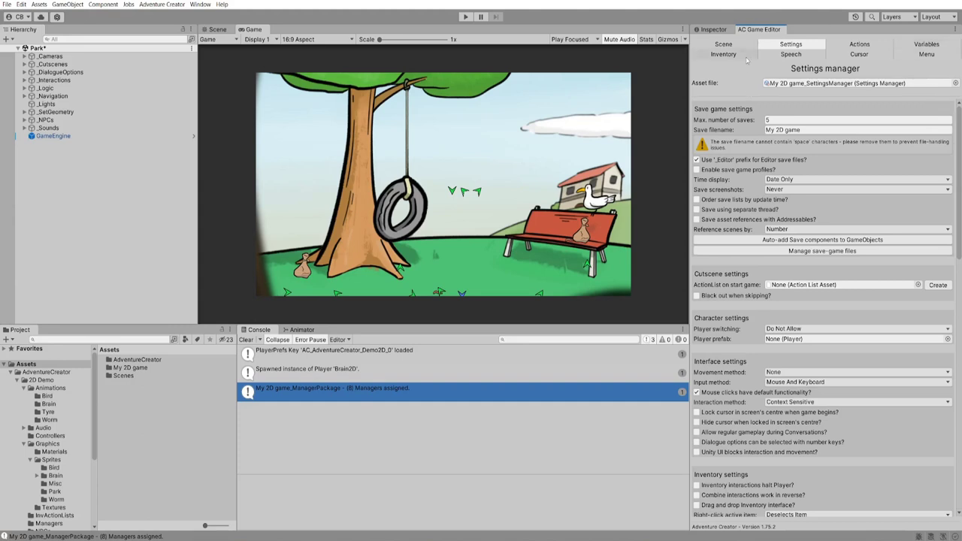
# Locate the Settings and Actions manager assets and go up to the My 2D game folder
pyautogui.click(810, 84)
pyautogui.click(859, 43)
pyautogui.click(815, 84)
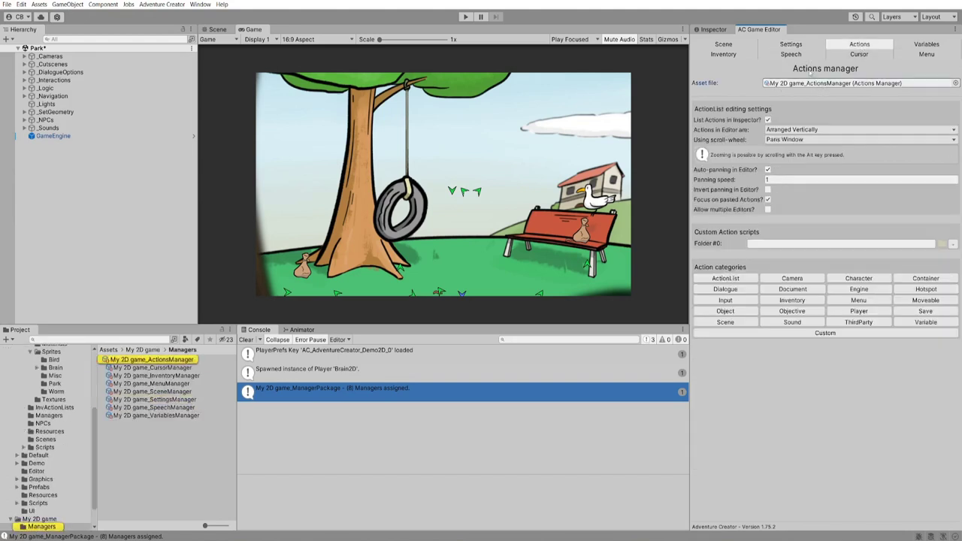
pyautogui.click(790, 44)
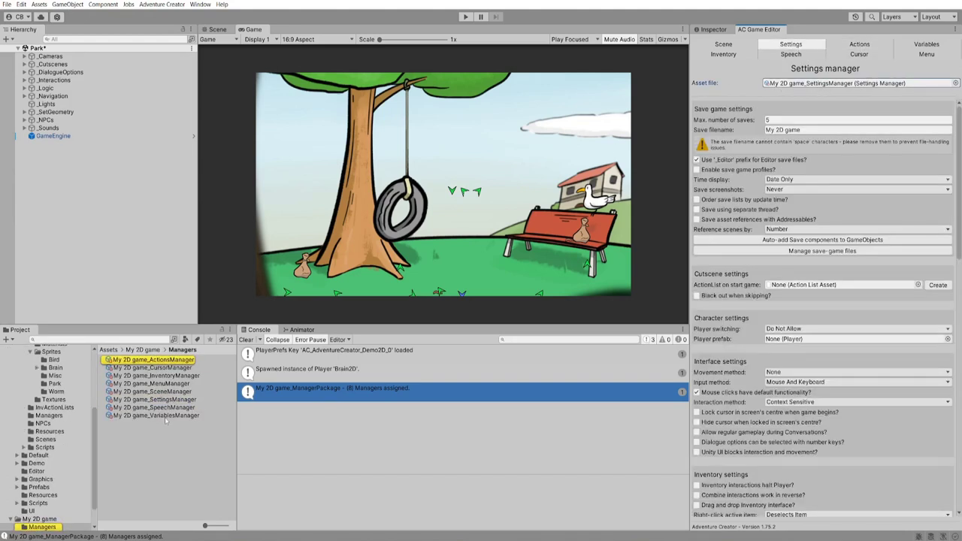
pyautogui.click(152, 350)
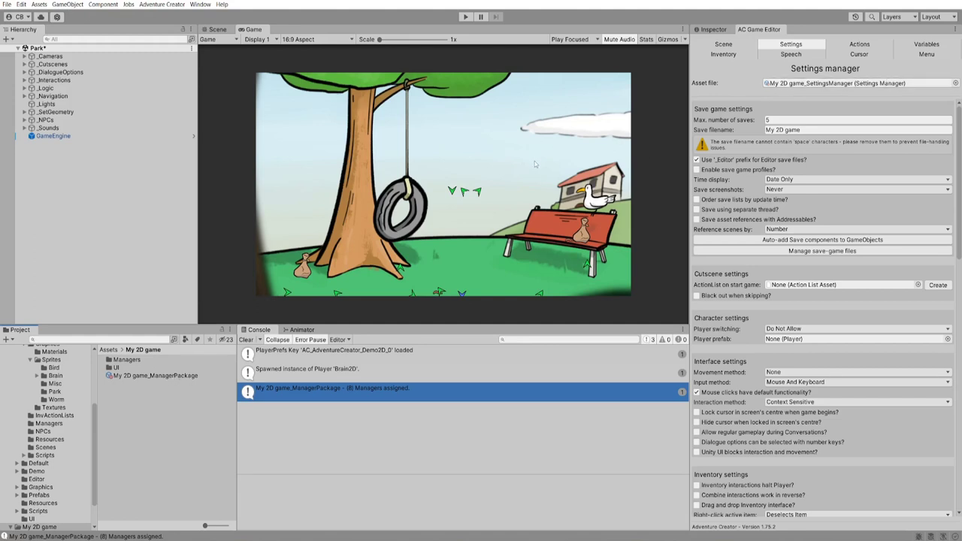
# Load the Demo2D managers, then assign My 2D game_ManagerPackage and view its Speech manager
pyautogui.click(162, 4)
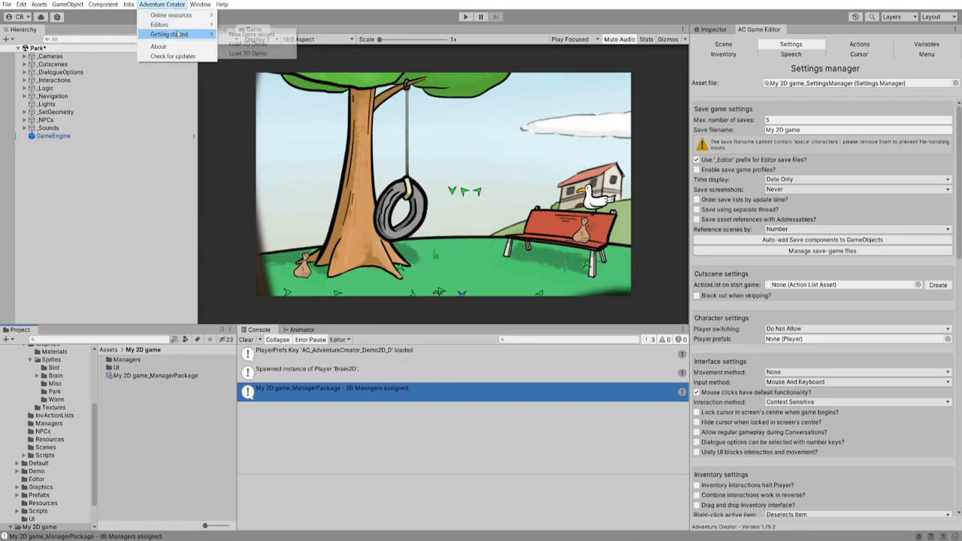
pyautogui.moveTo(169, 32)
pyautogui.click(254, 46)
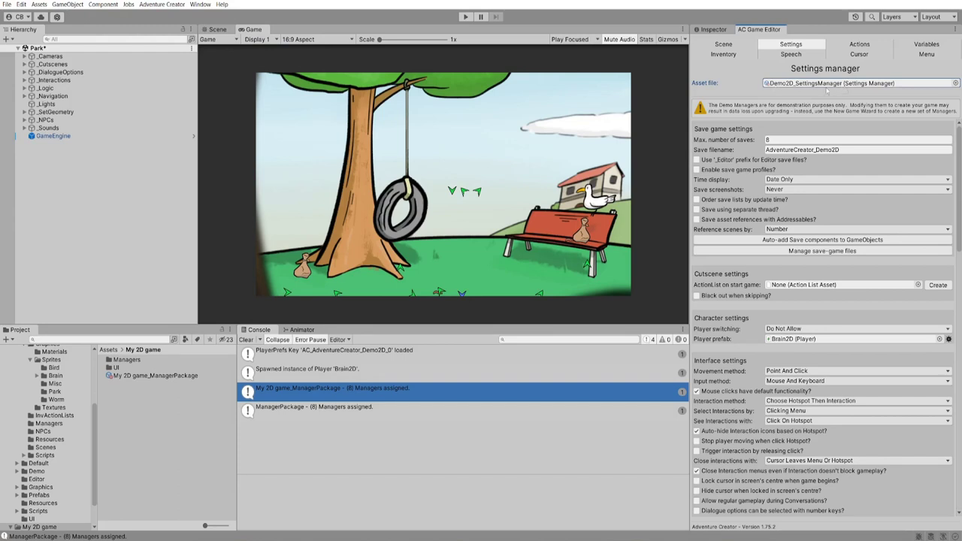
pyautogui.doubleClick(172, 376)
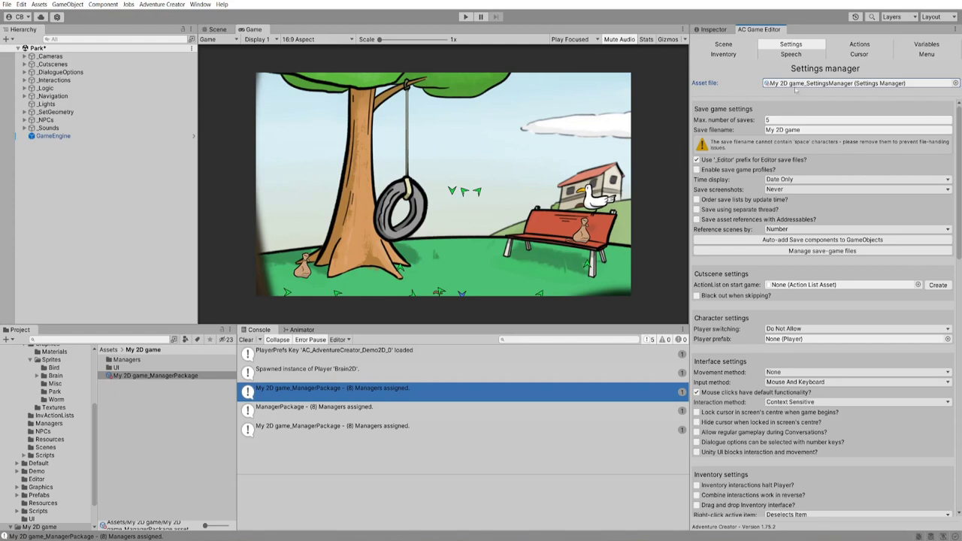
pyautogui.click(738, 53)
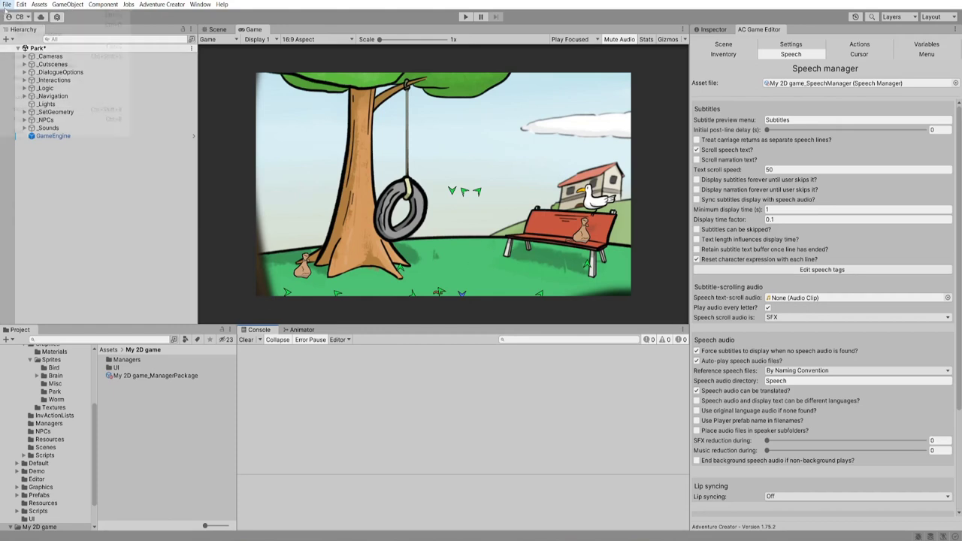
# Create a new scene from the Basic 2D (Built-in) template, discarding Park scene changes
pyautogui.click(7, 4)
pyautogui.click(22, 15)
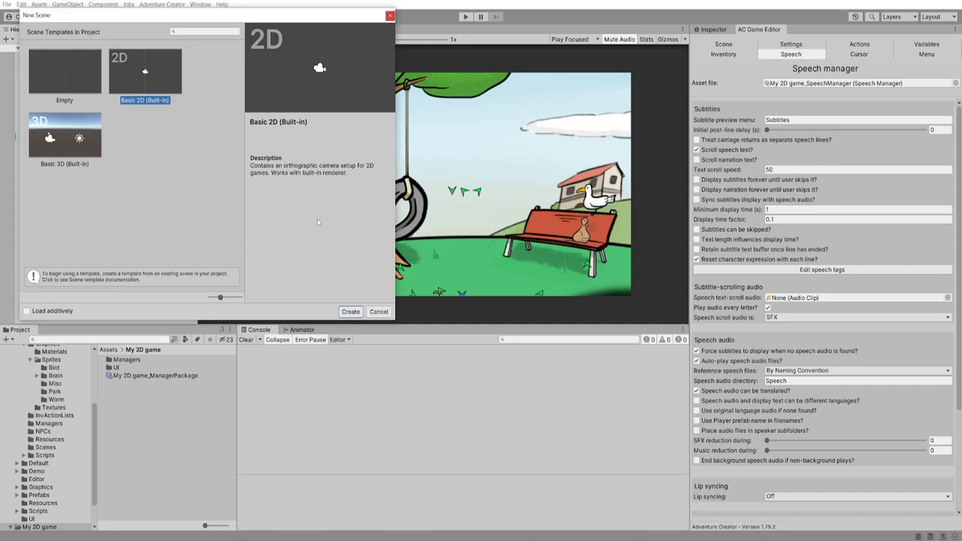
pyautogui.click(351, 313)
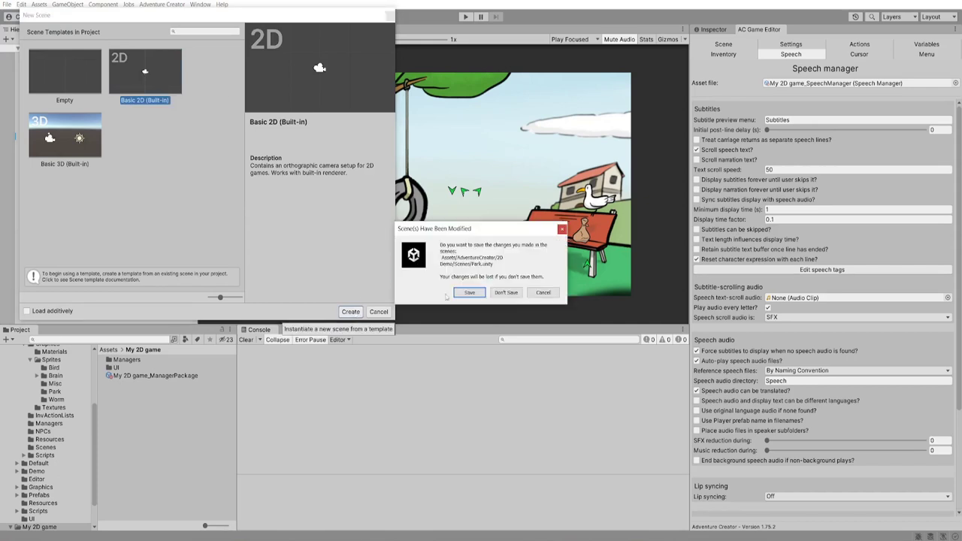
pyautogui.click(502, 293)
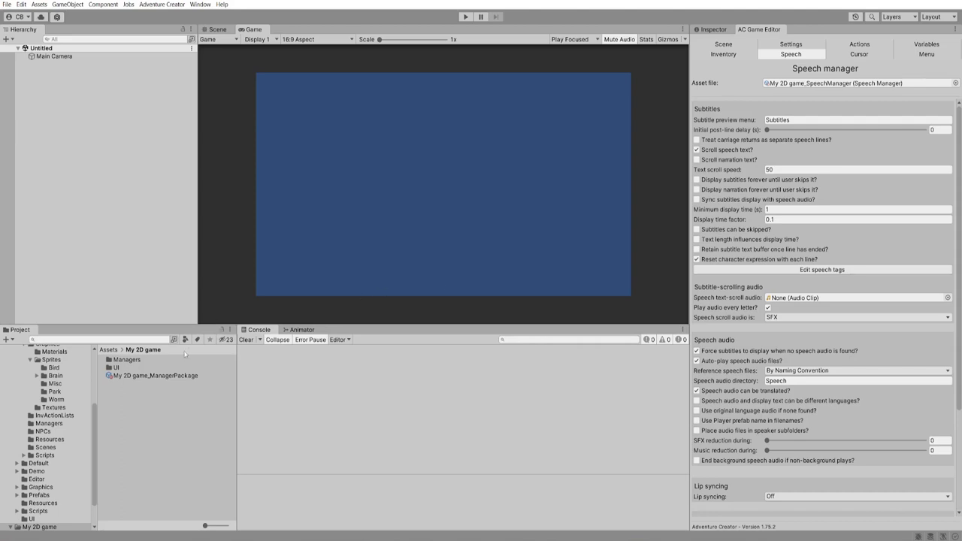
# Browse to Assets/AdventureCreator/2D Demo/Graphics/Sprites/Park and select ParkBackground
pyautogui.click(102, 350)
pyautogui.doubleClick(124, 359)
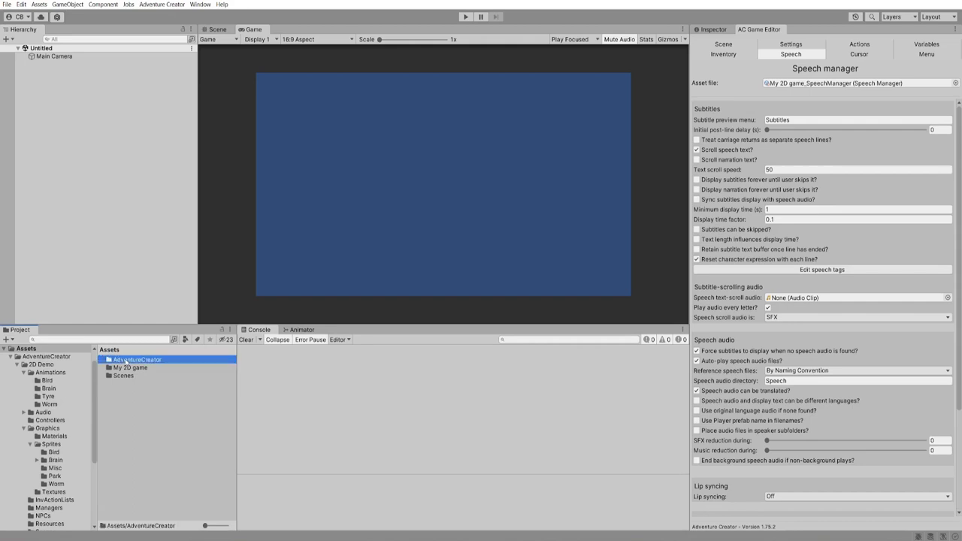
pyautogui.doubleClick(125, 359)
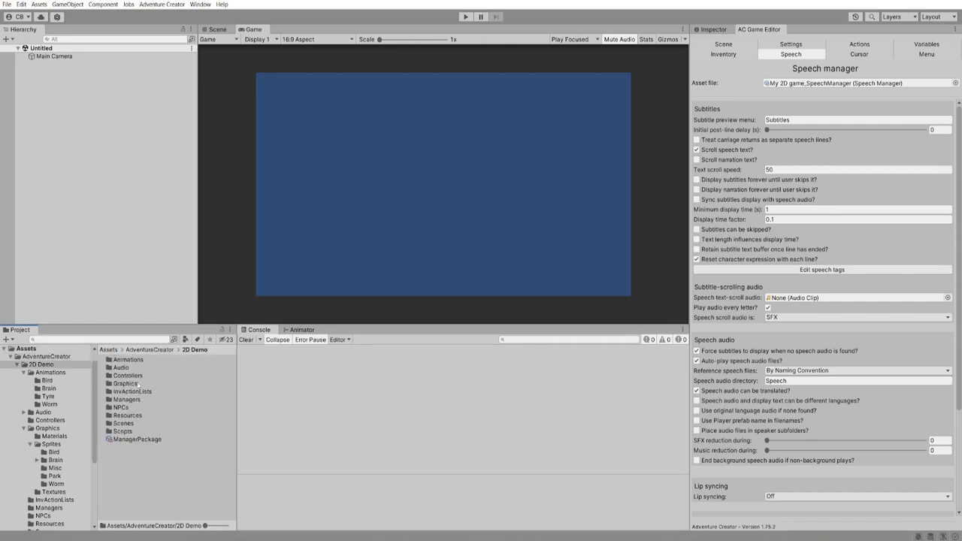
pyautogui.doubleClick(125, 383)
pyautogui.doubleClick(122, 367)
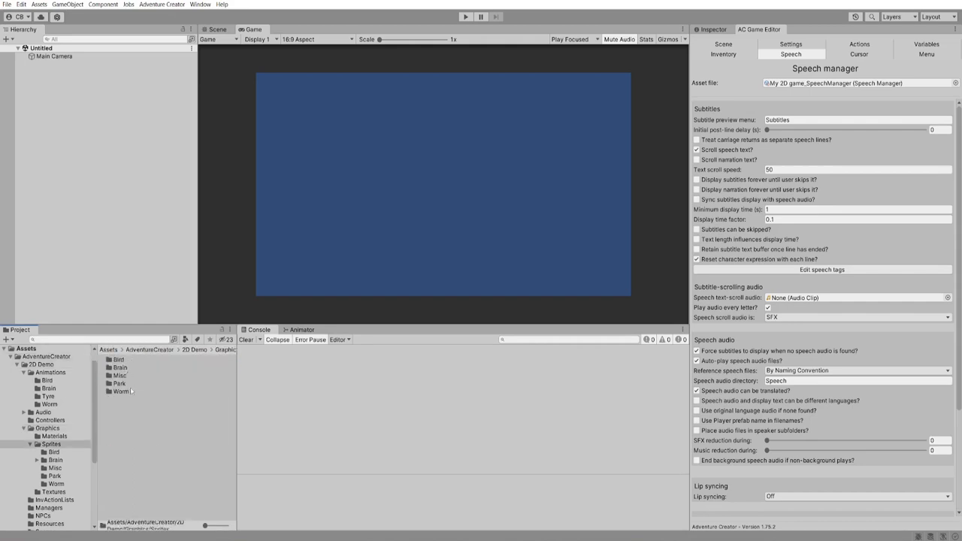
pyautogui.doubleClick(120, 384)
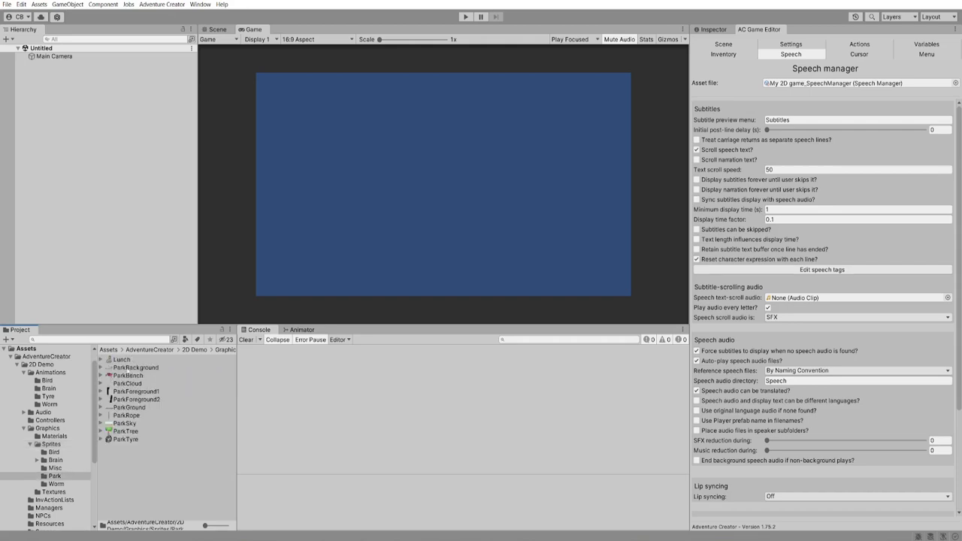
pyautogui.click(135, 369)
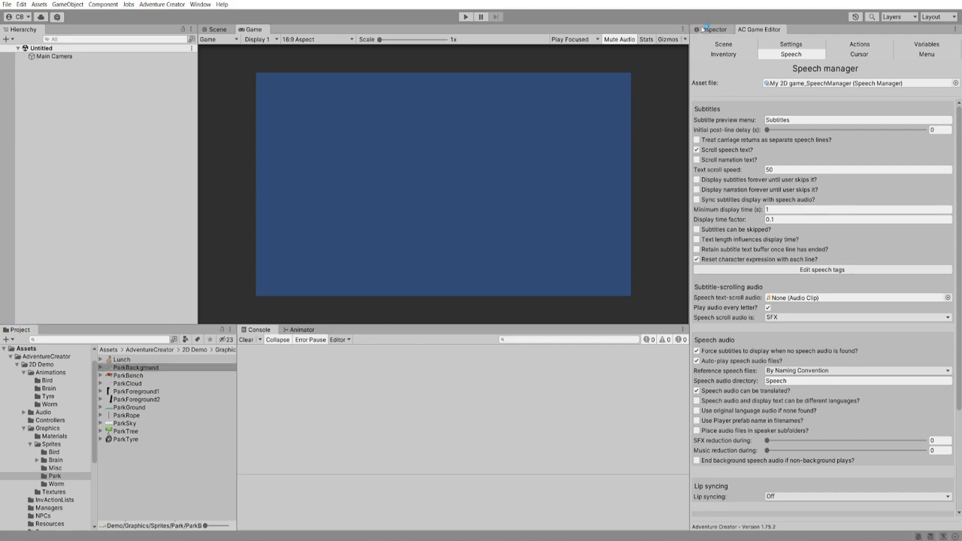
# Confirm ParkBackground's texture type is Sprite (2D and UI), then show the Scene view
pyautogui.click(710, 29)
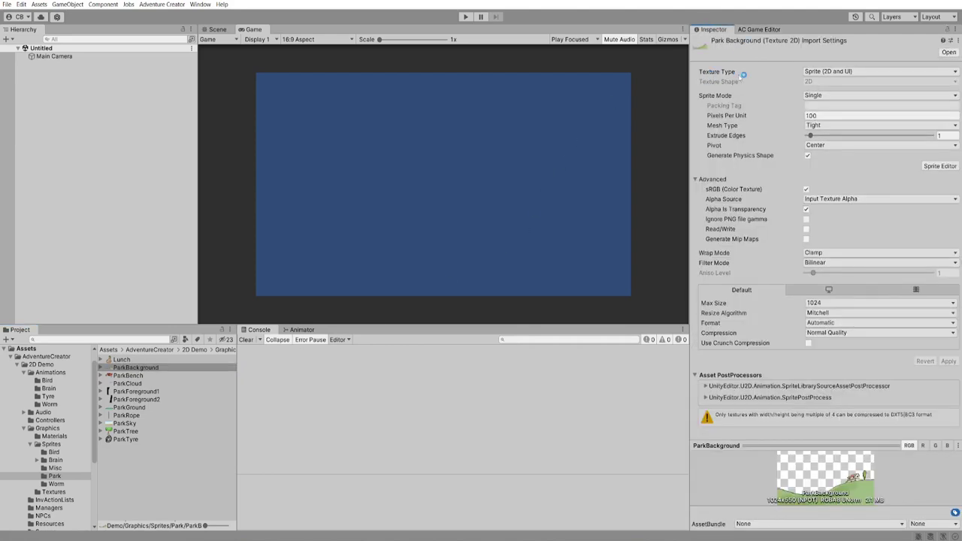
pyautogui.click(833, 72)
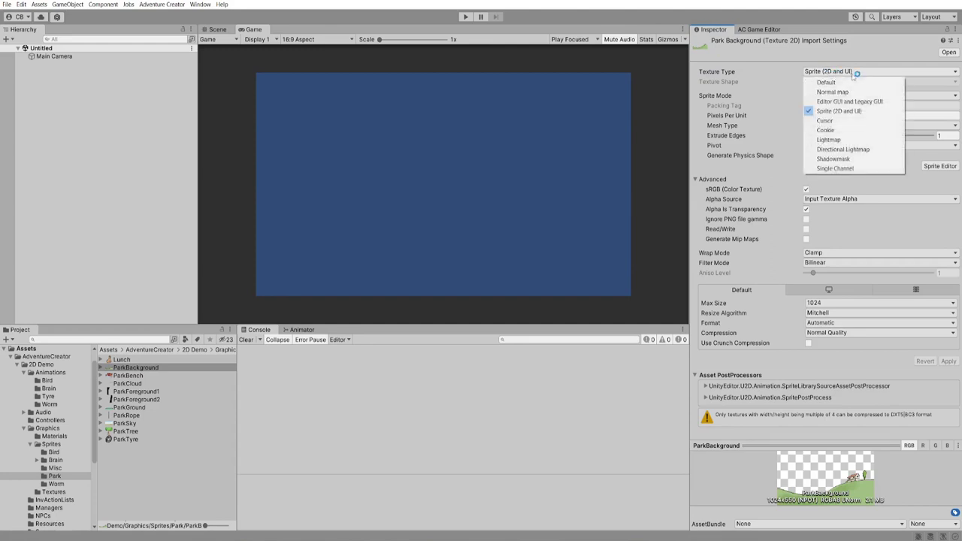
pyautogui.click(792, 76)
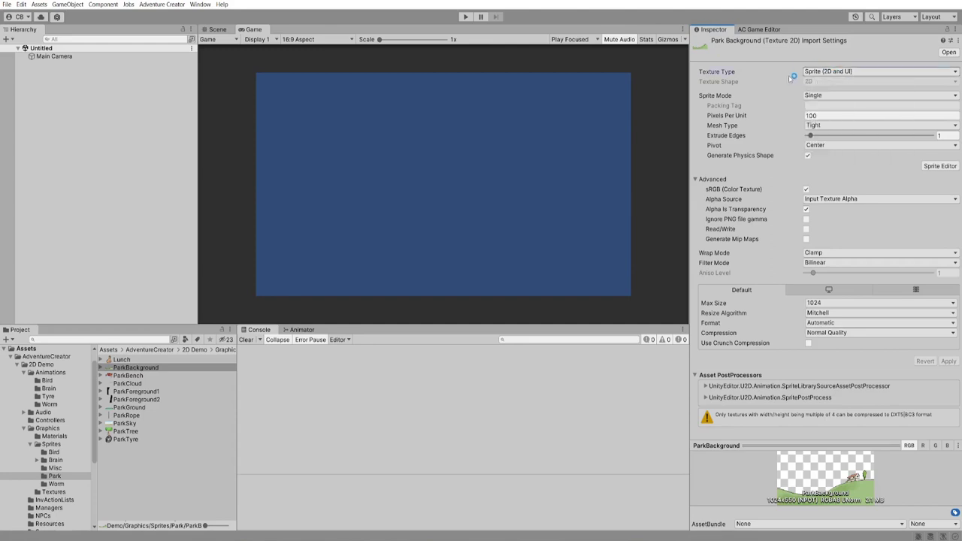
pyautogui.click(217, 30)
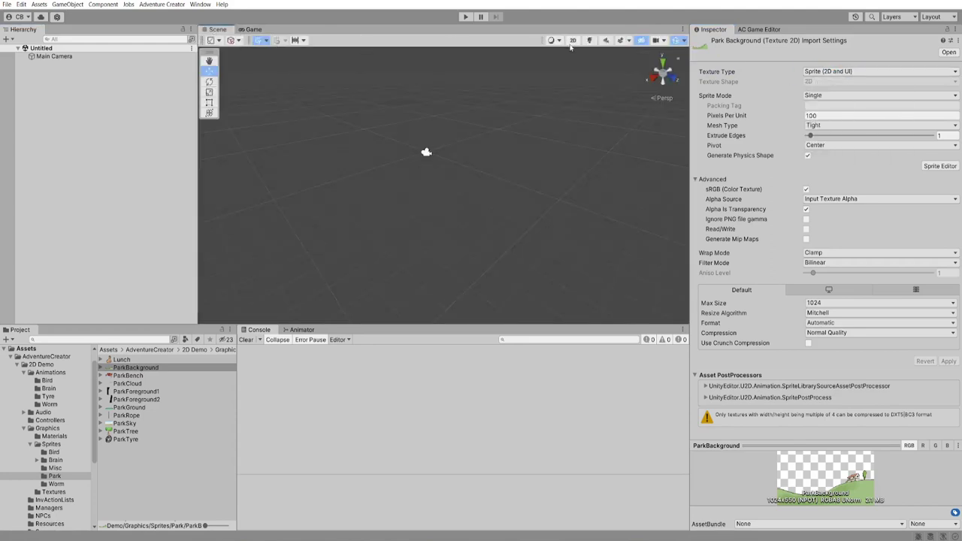
# Switch the Scene view to 2D and place the ParkSky and ParkGround sprites
pyautogui.click(572, 40)
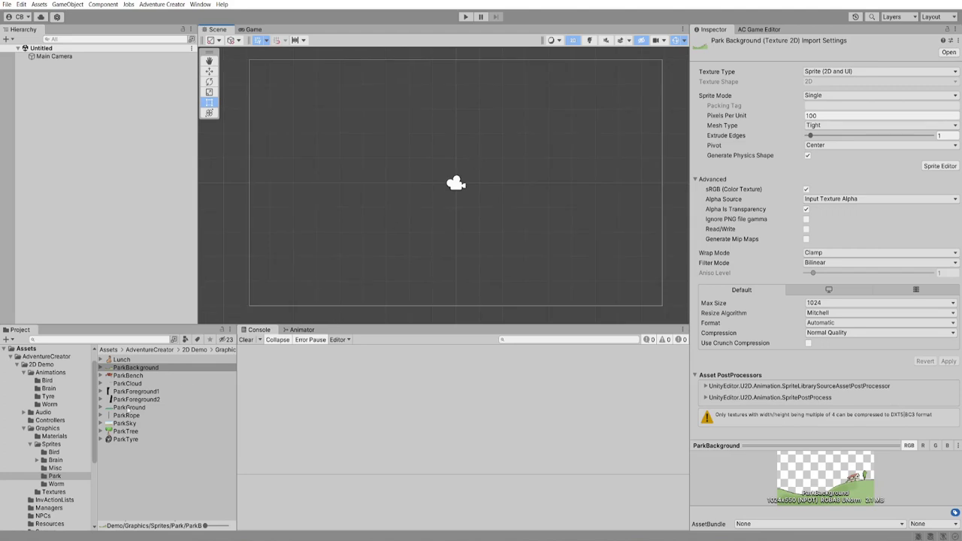
pyautogui.moveTo(122, 424); pyautogui.dragTo(474, 200)
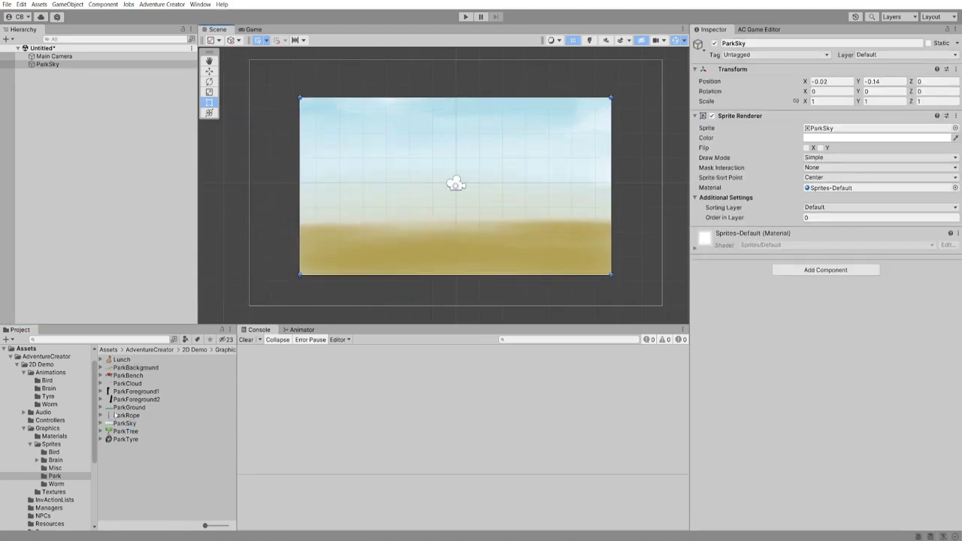
pyautogui.moveTo(120, 408); pyautogui.dragTo(343, 247)
pyautogui.scroll(1, 342, 241)
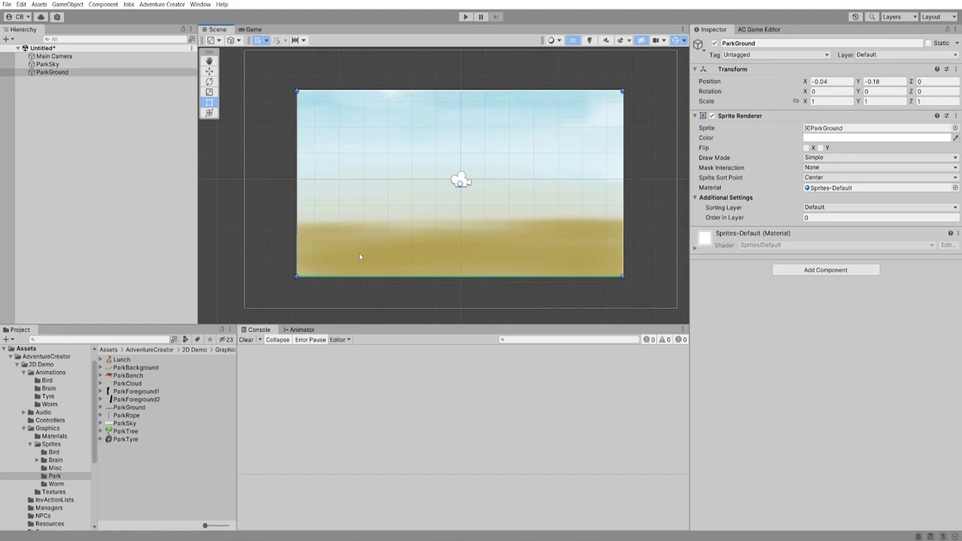
# Give ParkSky a negative Order in Layer and set ParkGround's Order in Layer to -3
pyautogui.click(47, 64)
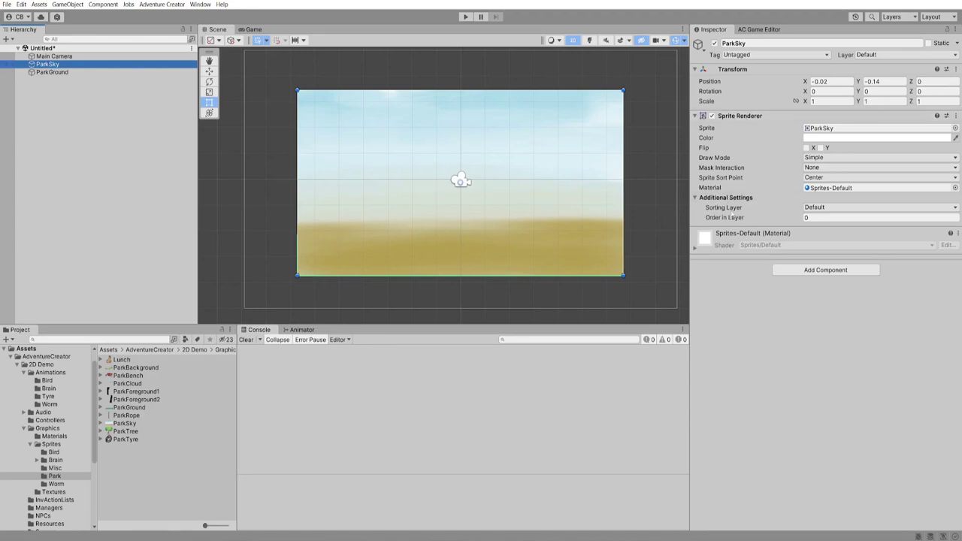
pyautogui.moveTo(755, 219)
pyautogui.mouseDown()
pyautogui.moveTo(717, 220)
pyautogui.moveTo(762, 218)
pyautogui.mouseUp()
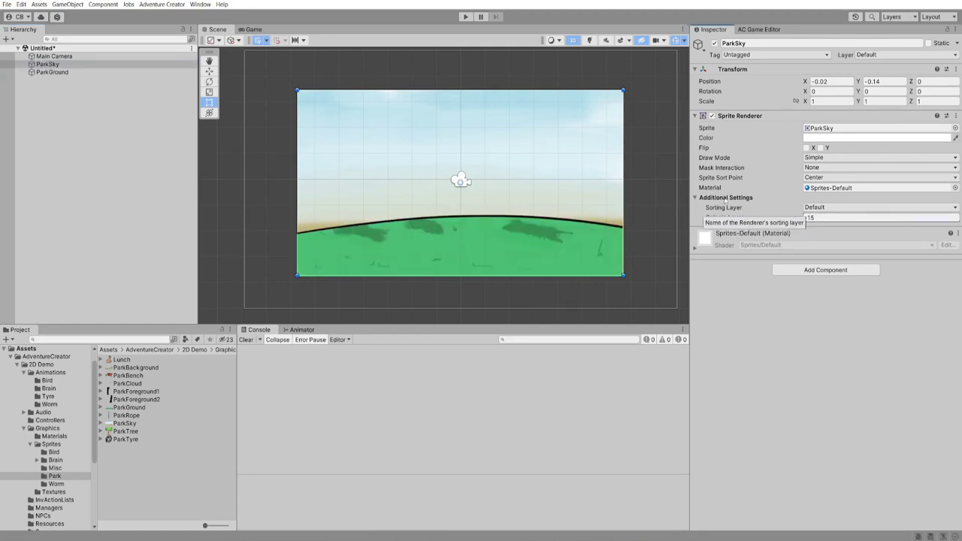
pyautogui.click(479, 253)
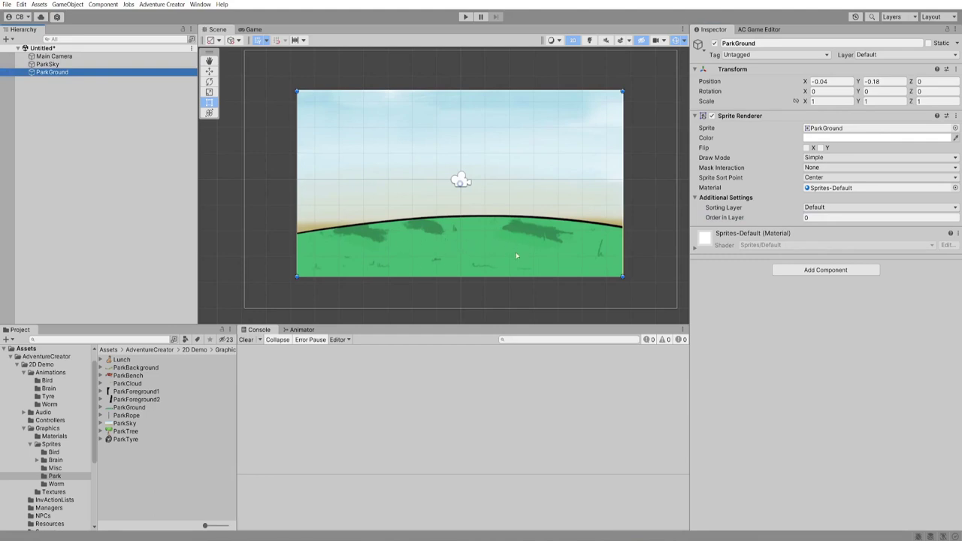
pyautogui.click(788, 220)
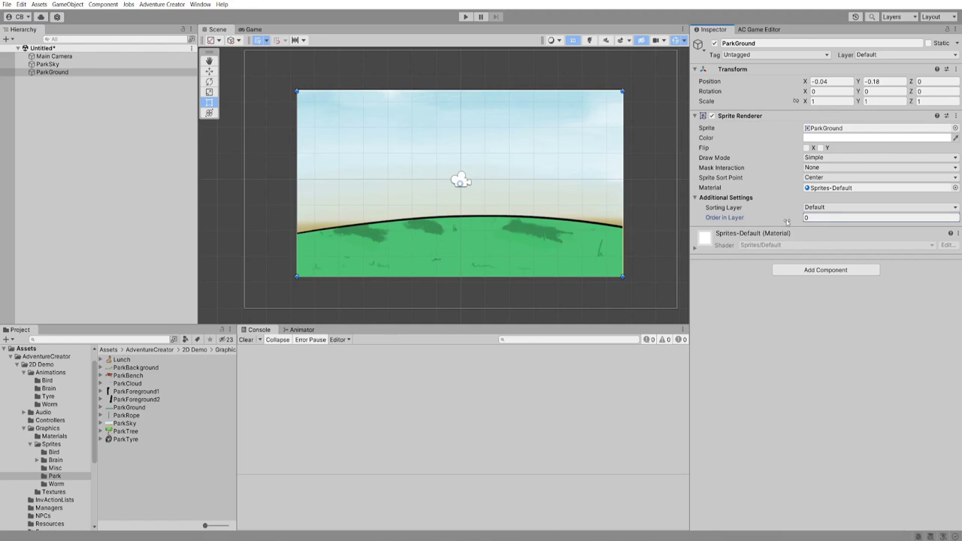
pyautogui.write('-3')
pyautogui.press('Return')
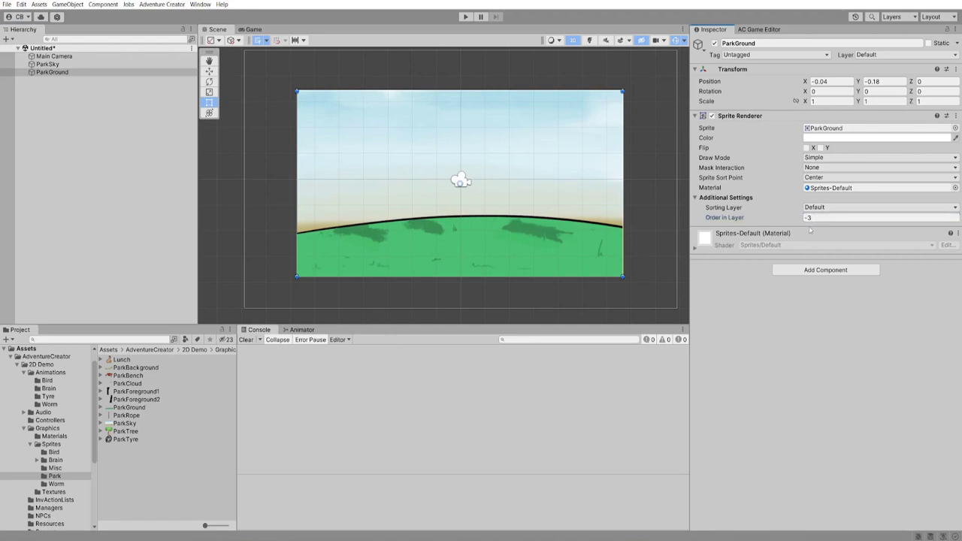
pyautogui.click(54, 57)
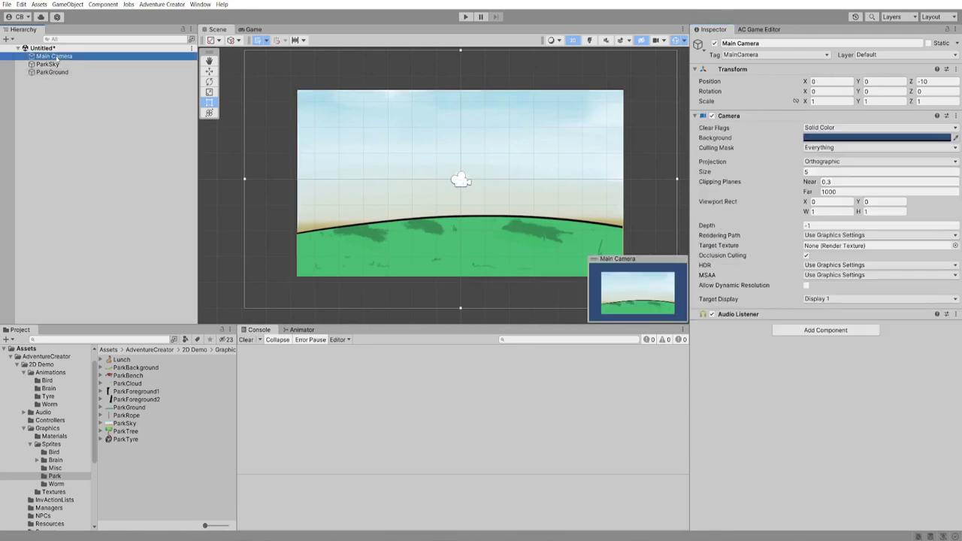
# Set the Main Camera to size 3.5 and Y position -0.19 so the park fills the Game view
pyautogui.click(253, 29)
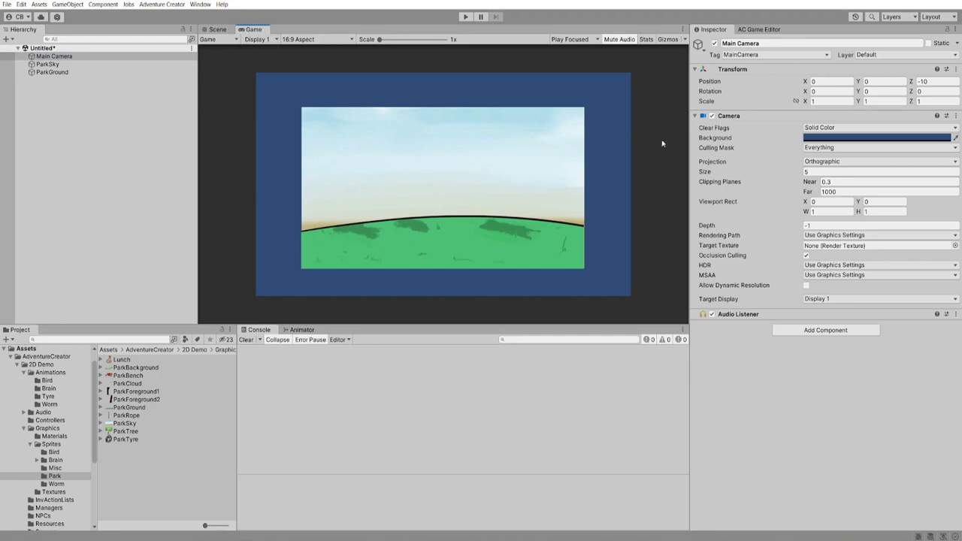
pyautogui.moveTo(787, 172); pyautogui.dragTo(765, 178)
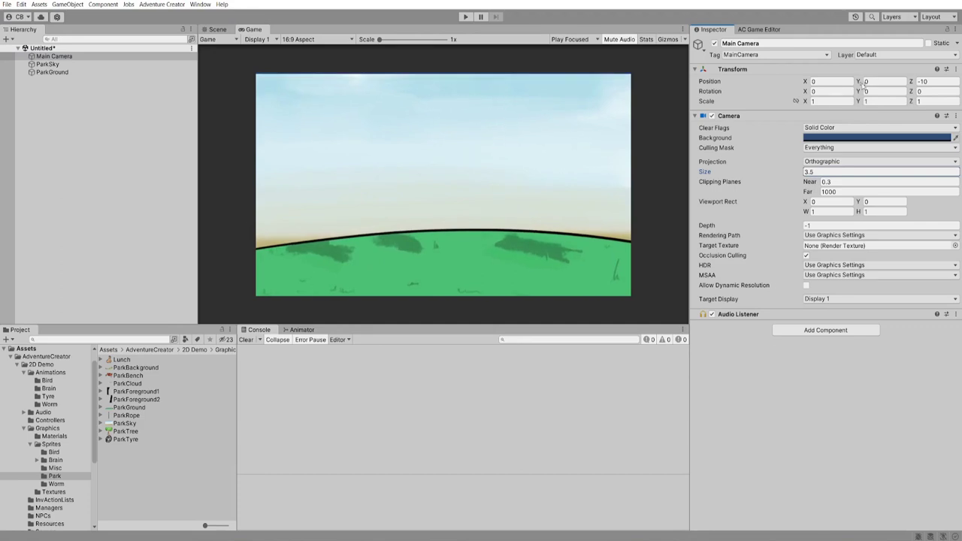
pyautogui.click(860, 84)
pyautogui.moveTo(860, 84); pyautogui.dragTo(857, 85)
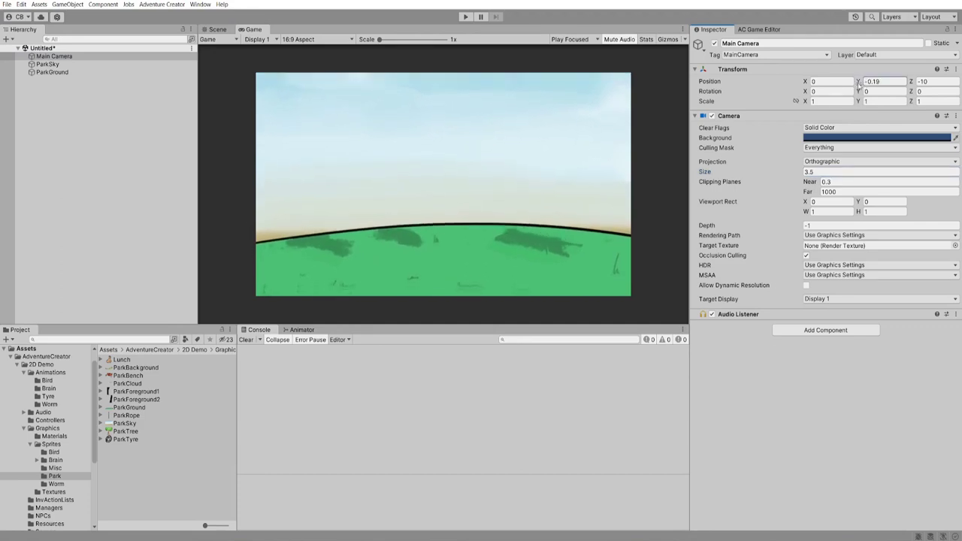
# Save the untitled scene as NewPark inside the My 2D game folder
pyautogui.click(6, 4)
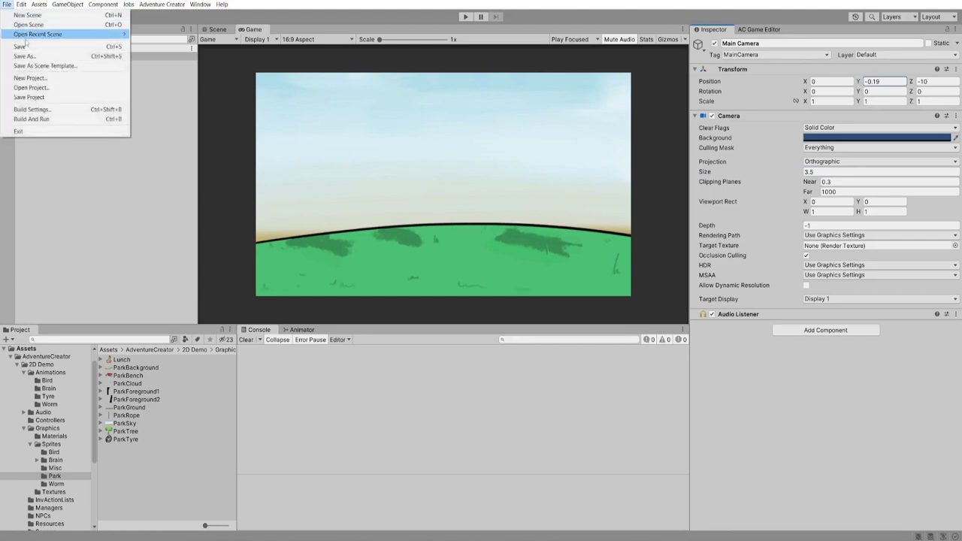
pyautogui.click(18, 46)
pyautogui.doubleClick(183, 129)
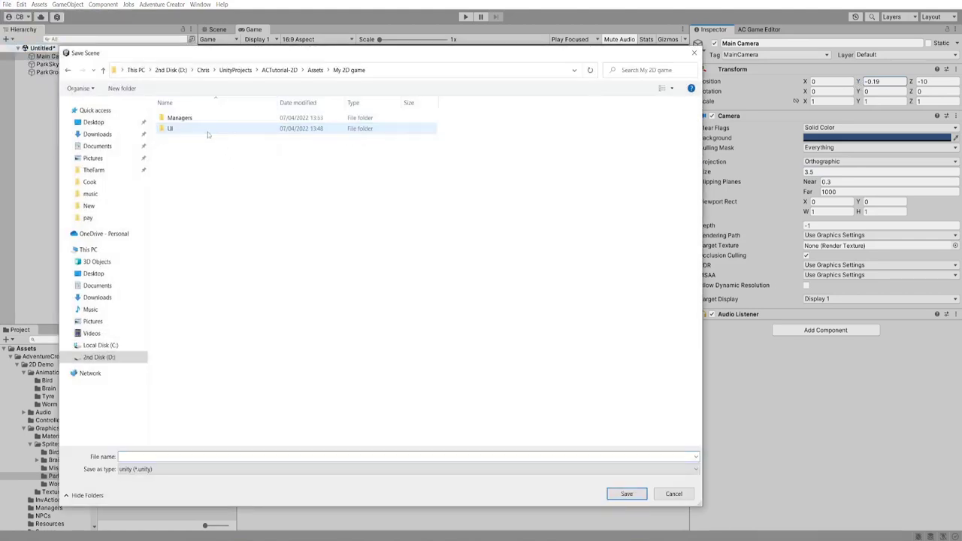
pyautogui.write('New')
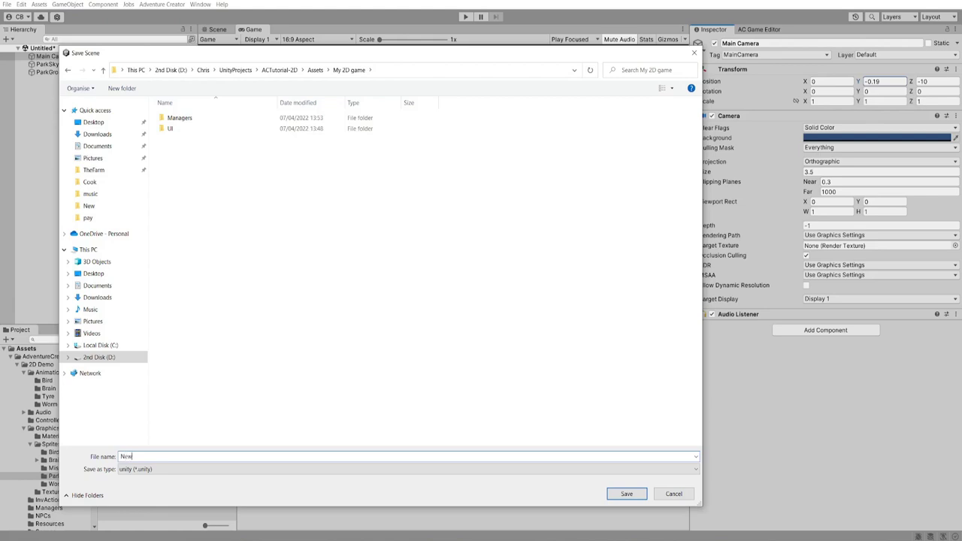
pyautogui.write('Park')
pyautogui.press('Return')
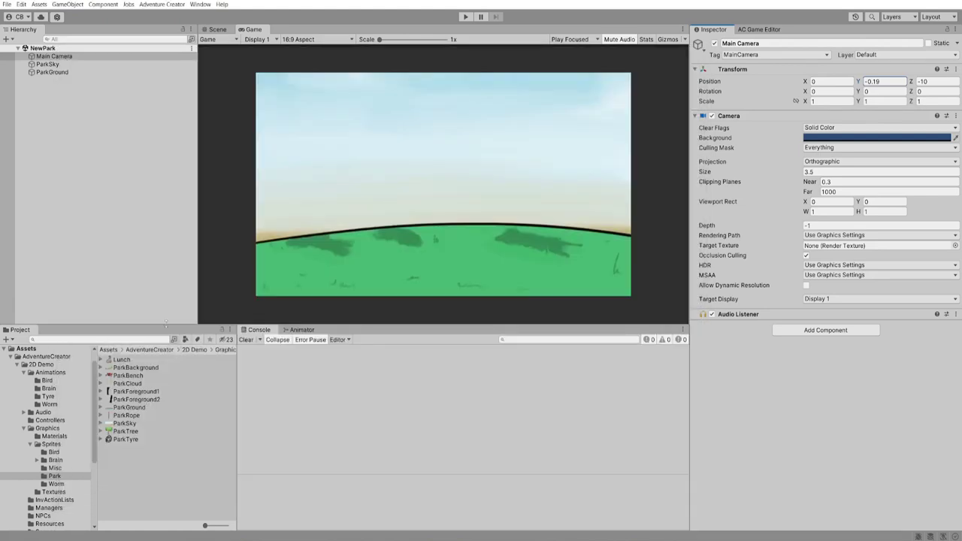
pyautogui.click(6, 4)
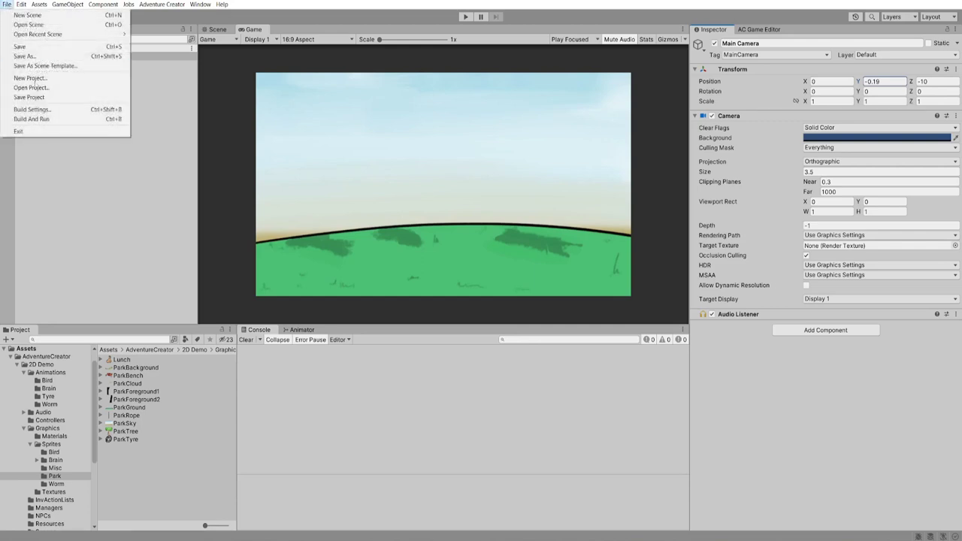
# Add NewPark to Scenes In Build and remove the old Scenes/SampleScene entry
pyautogui.click(31, 108)
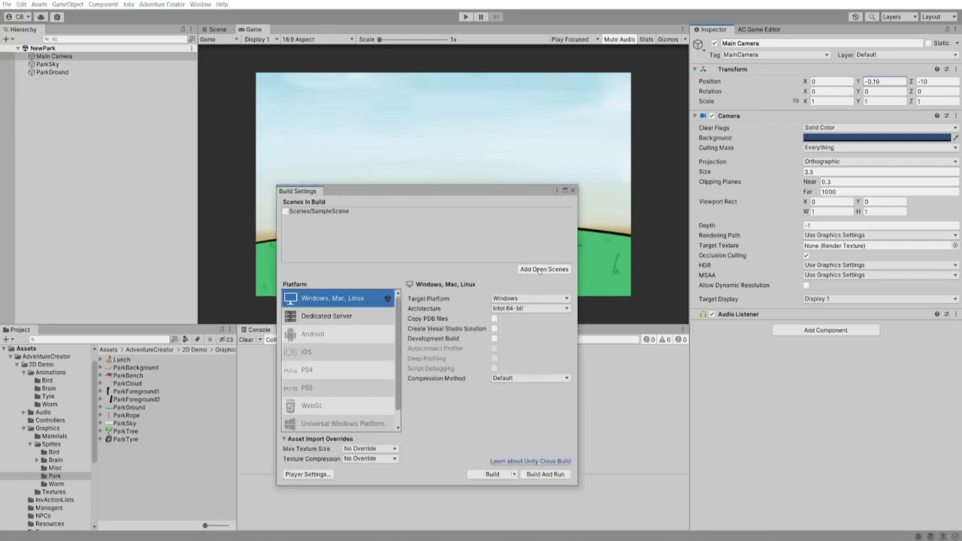
pyautogui.click(534, 272)
pyautogui.click(304, 211)
pyautogui.moveTo(404, 194); pyautogui.dragTo(396, 189)
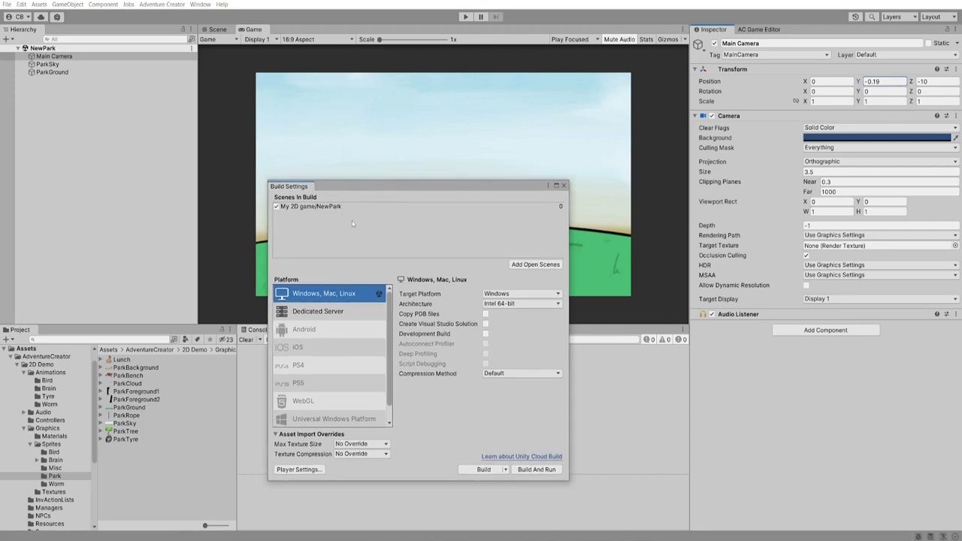
pyautogui.click(564, 185)
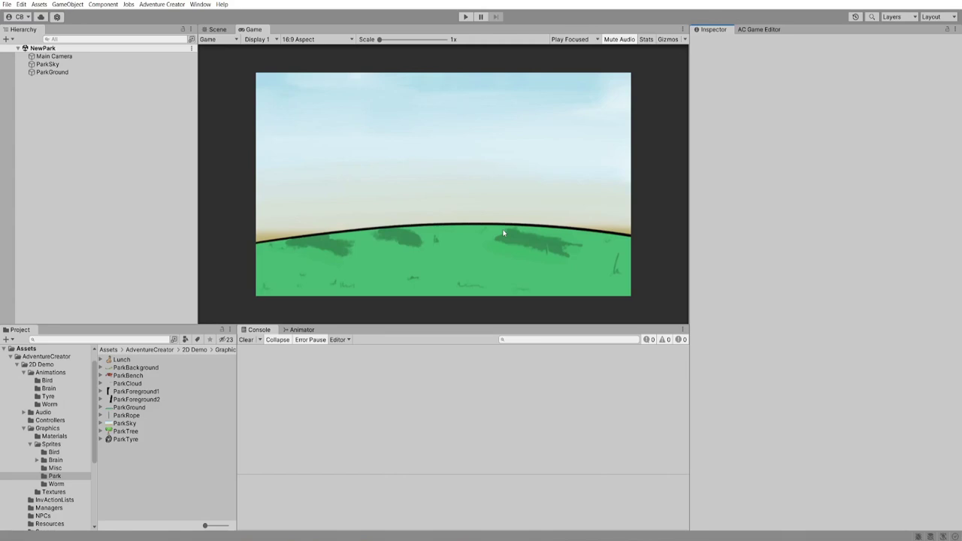
# Use the AC Scene manager's 'Organise scene: Without folders' to add GameEngine and PlayerStart2D
pyautogui.click(774, 29)
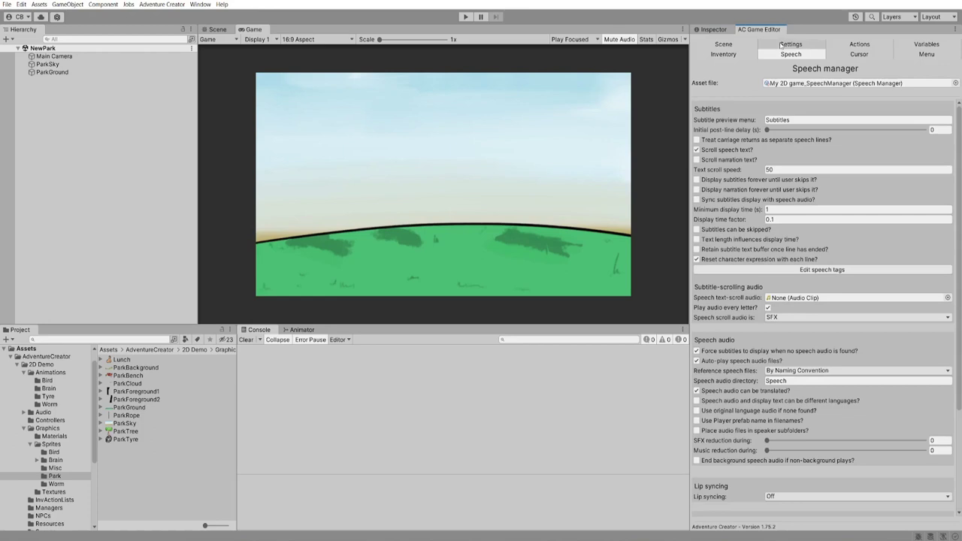
pyautogui.click(740, 45)
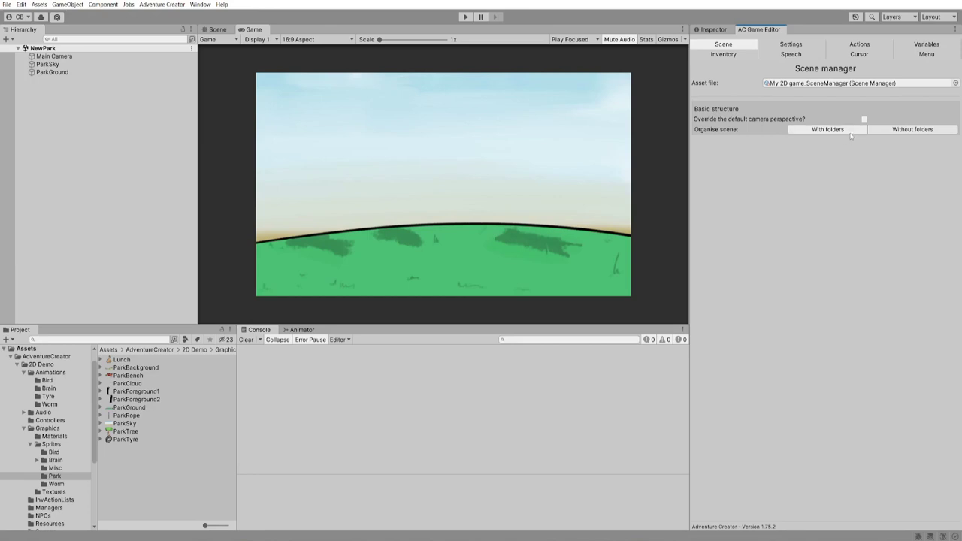
pyautogui.click(934, 131)
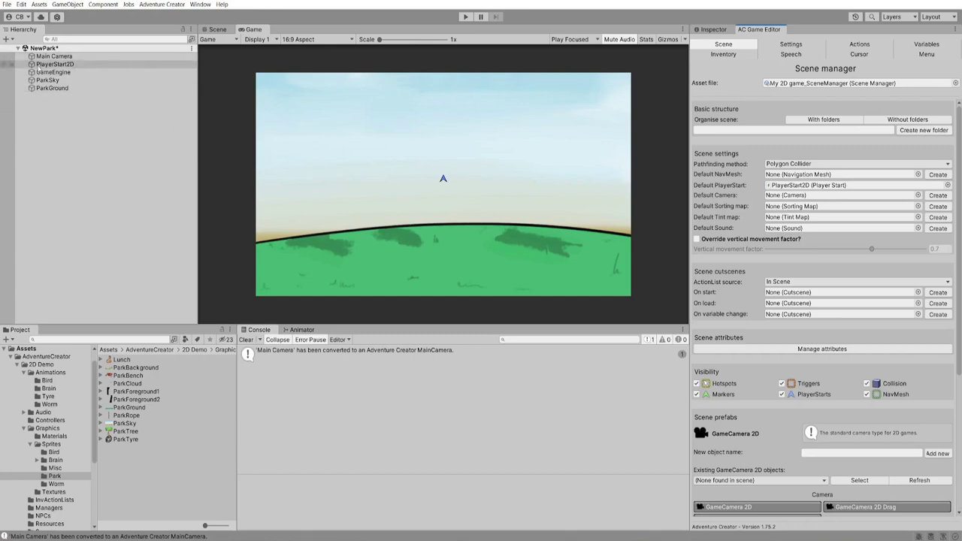
pyautogui.click(50, 65)
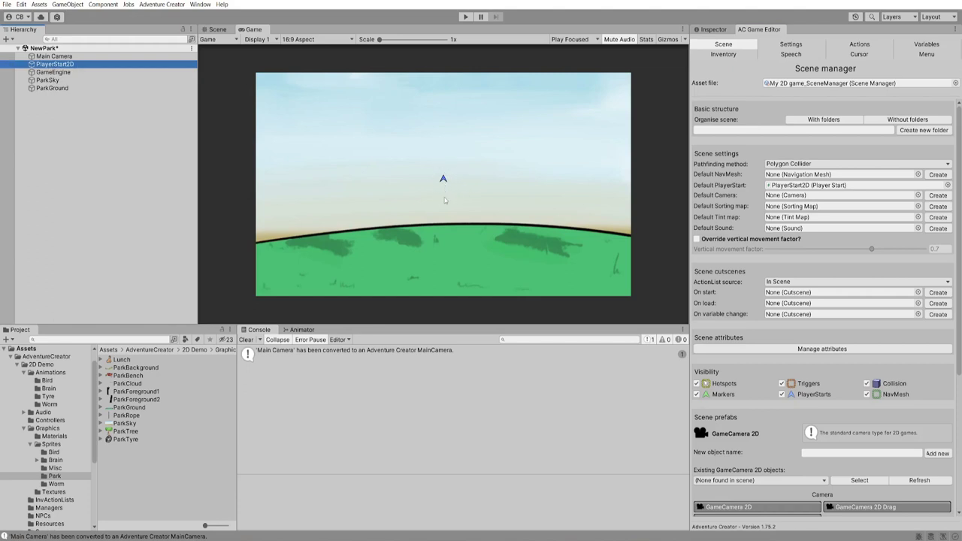
pyautogui.click(54, 73)
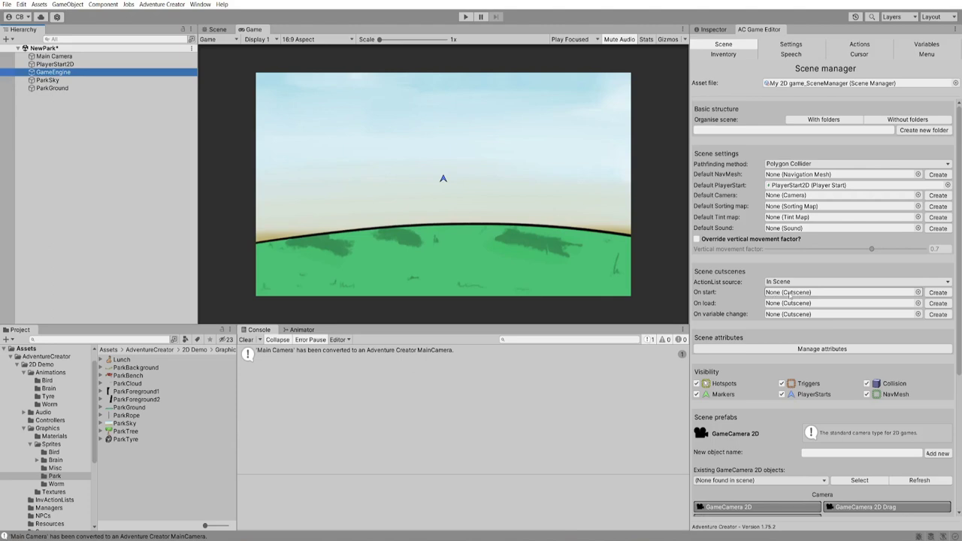
# Create the scene's OnStart cutscene and open it in the ActionList Editor
pyautogui.click(939, 293)
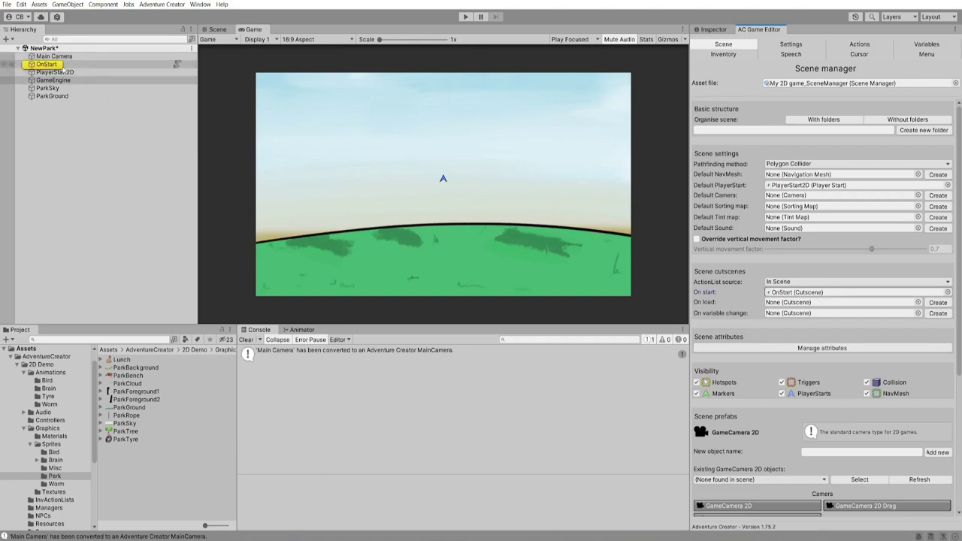
pyautogui.click(64, 68)
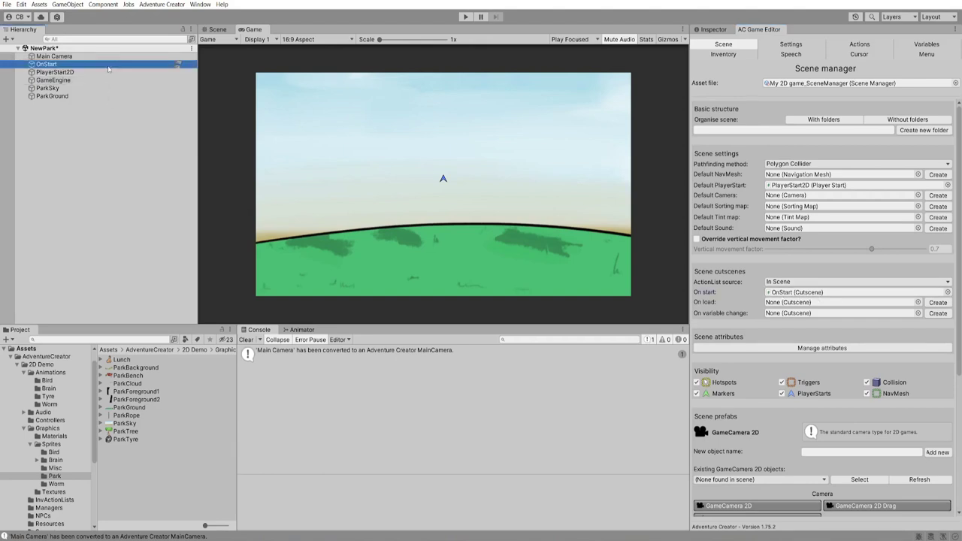
pyautogui.click(178, 66)
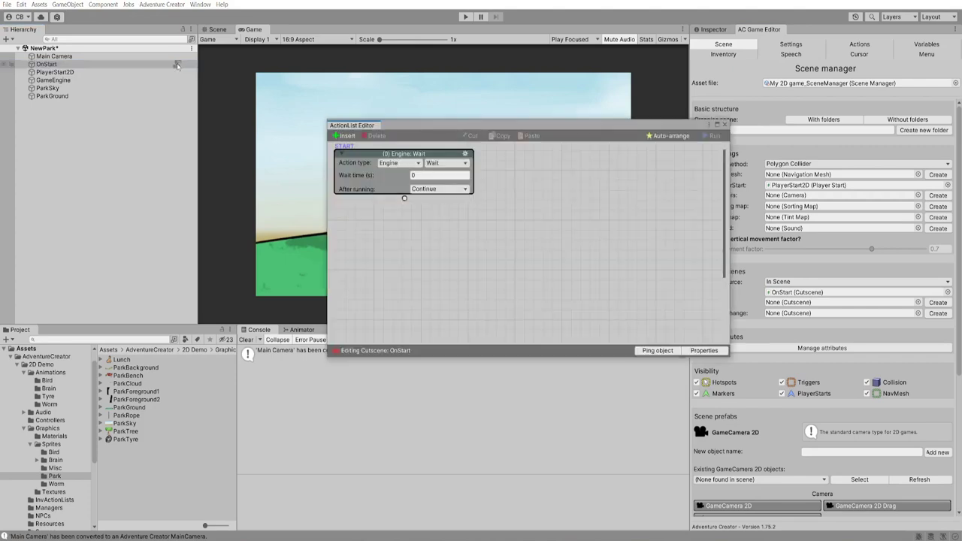
# Dock the ActionList Editor as a tab beside the Scene and Game views
pyautogui.moveTo(414, 123)
pyautogui.mouseDown()
pyautogui.moveTo(446, 125)
pyautogui.moveTo(428, 125)
pyautogui.mouseUp()
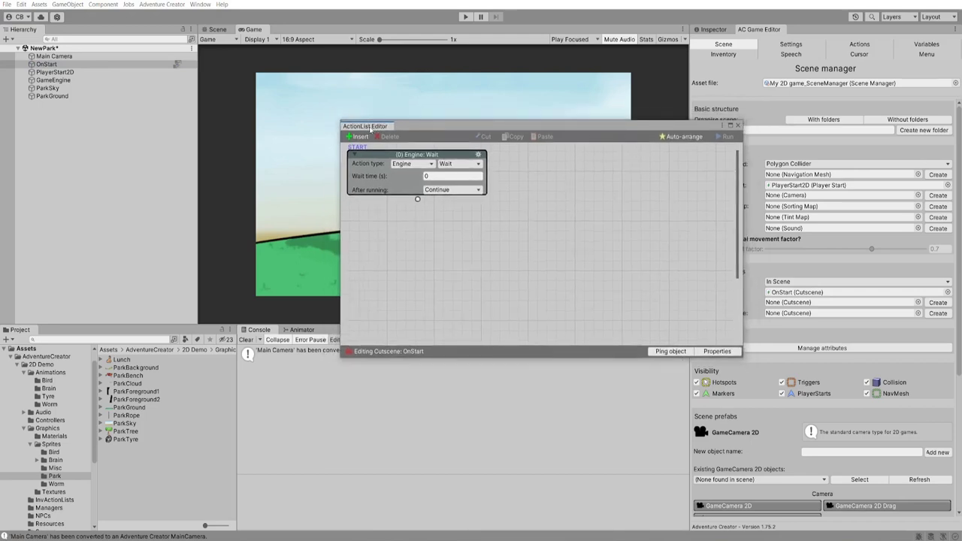
pyautogui.moveTo(370, 128); pyautogui.dragTo(308, 30)
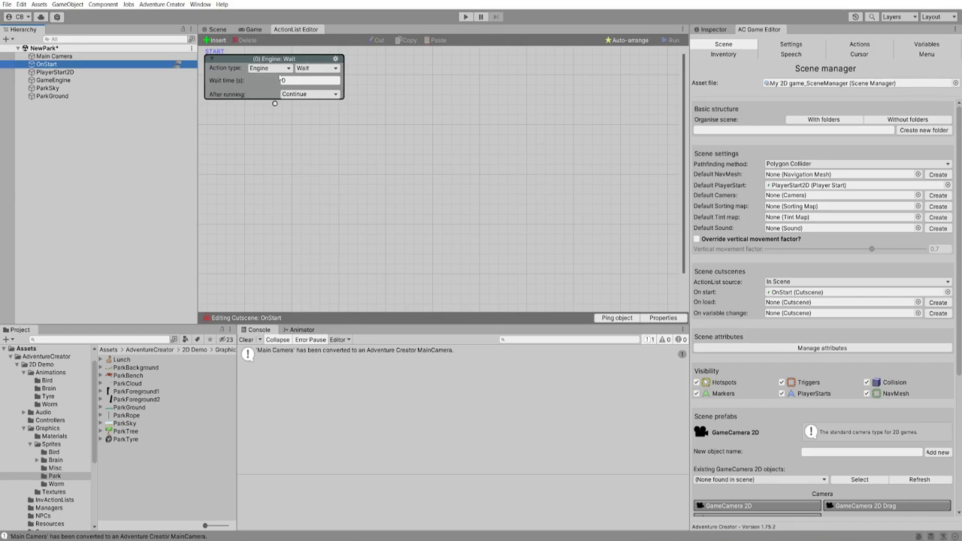
pyautogui.click(287, 102)
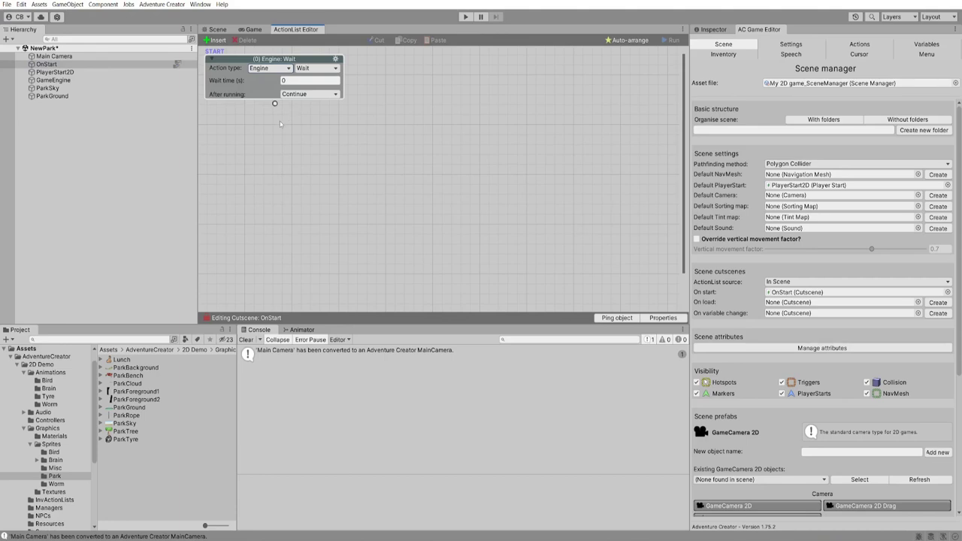
# Change OnStart's Wait action into a Camera: Fade action
pyautogui.click(232, 69)
pyautogui.click(269, 68)
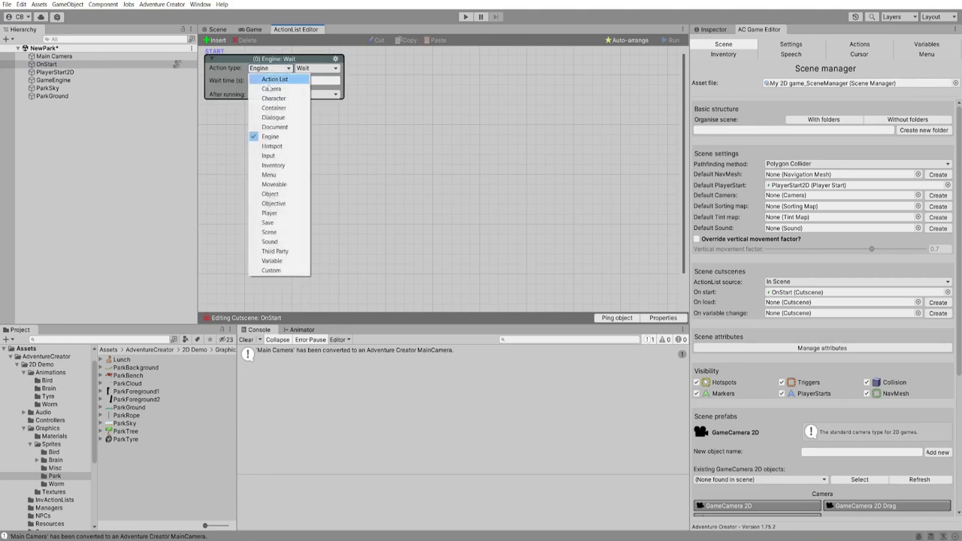
pyautogui.click(272, 88)
pyautogui.click(326, 68)
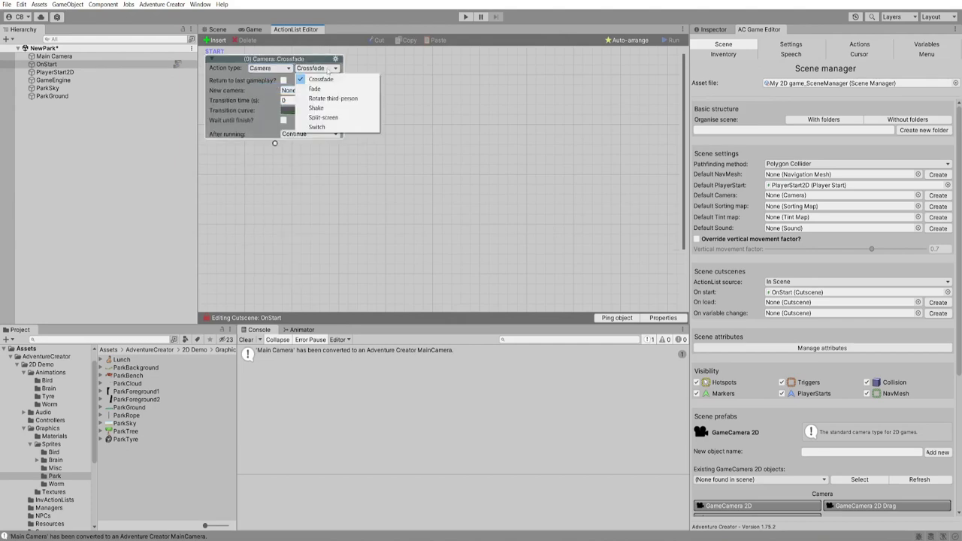
pyautogui.click(329, 89)
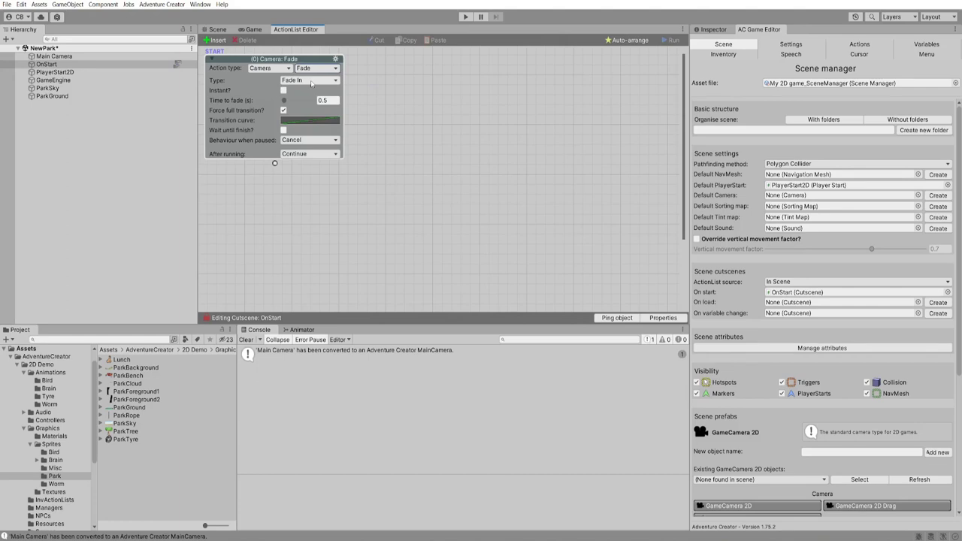
# Make the fade-in last 1 second with Wait until finish ticked, then run the game
pyautogui.click(327, 99)
pyautogui.write('1')
pyautogui.click(283, 130)
pyautogui.click(465, 17)
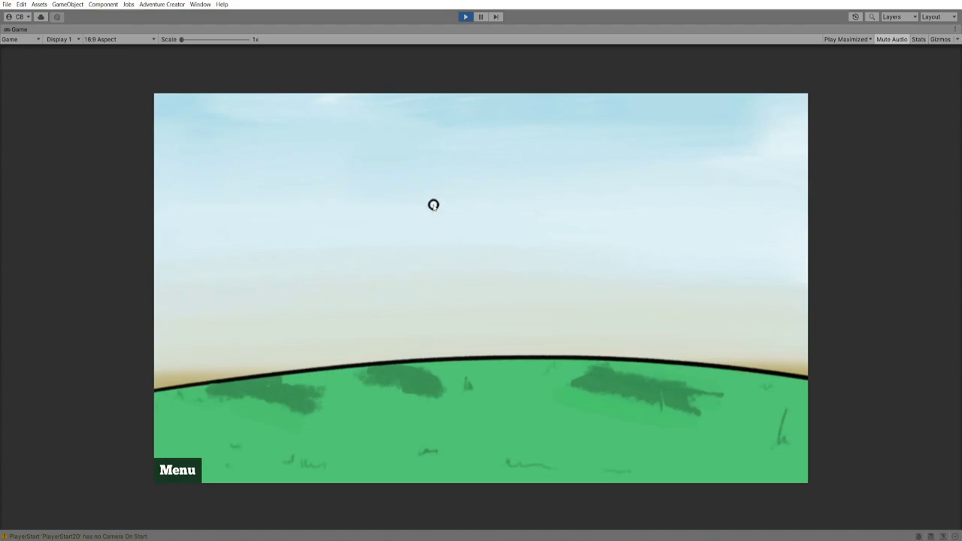
# Open the in-game Menu, visit Options and go Back, then Quit to end Play mode
pyautogui.moveTo(411, 131)
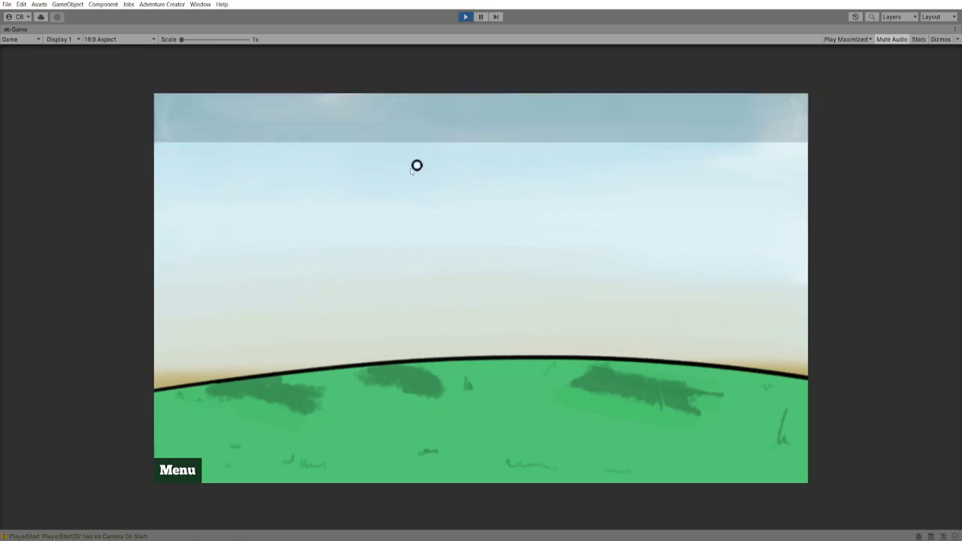
pyautogui.click(193, 470)
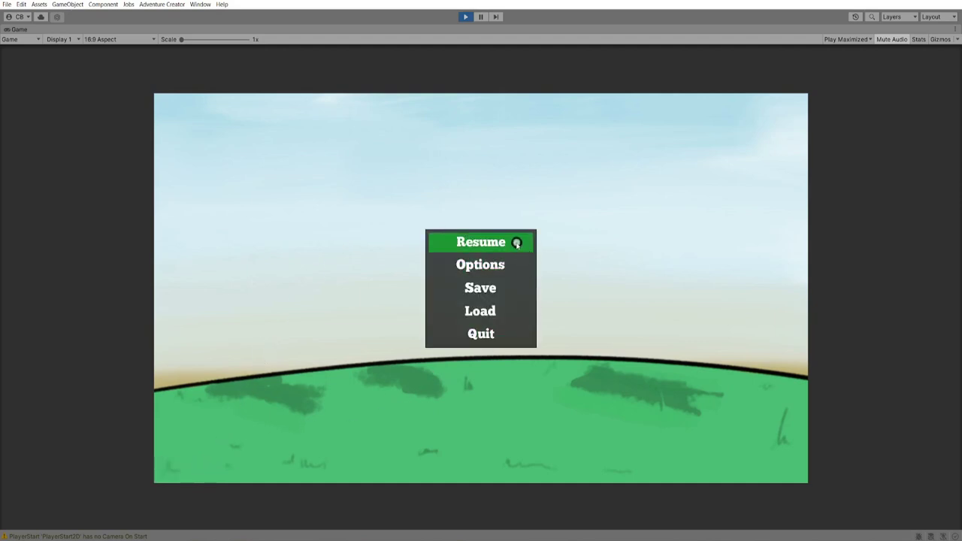
pyautogui.click(500, 265)
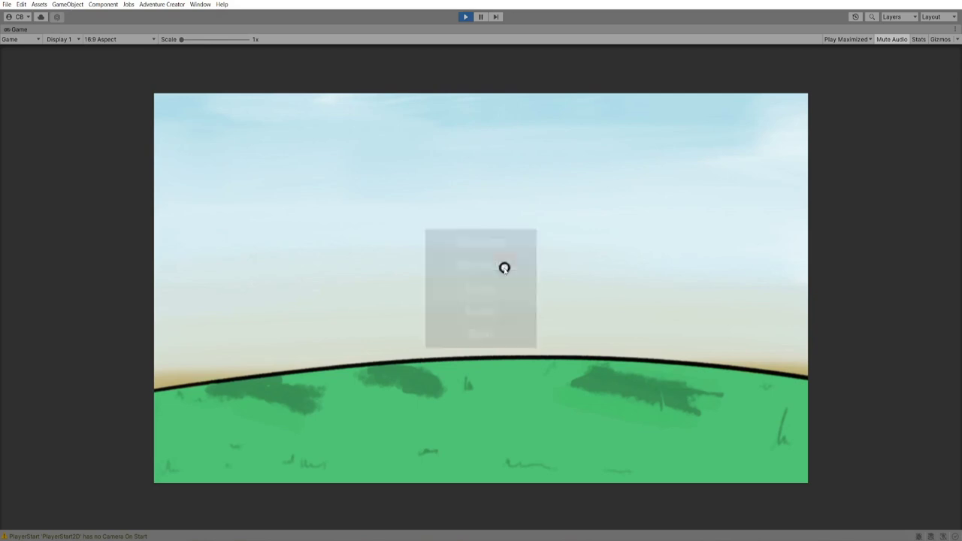
pyautogui.click(491, 349)
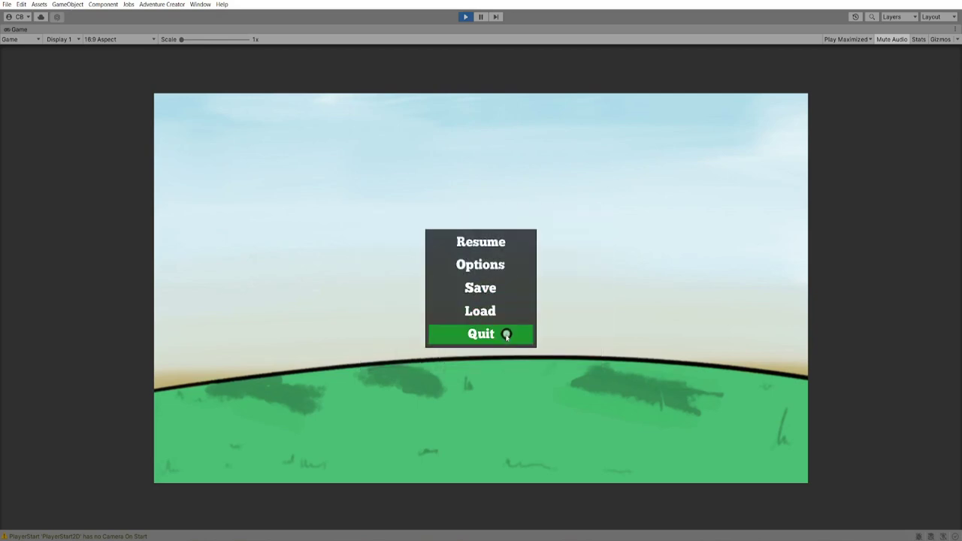
pyautogui.click(506, 338)
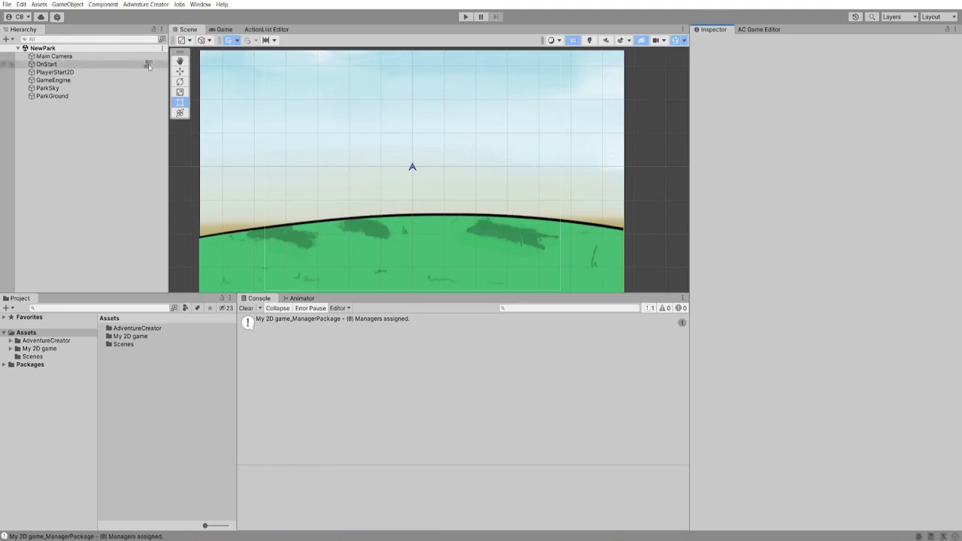
# Add a Sound: Play music action after the Fade in OnStart and open Music Storage
pyautogui.click(148, 65)
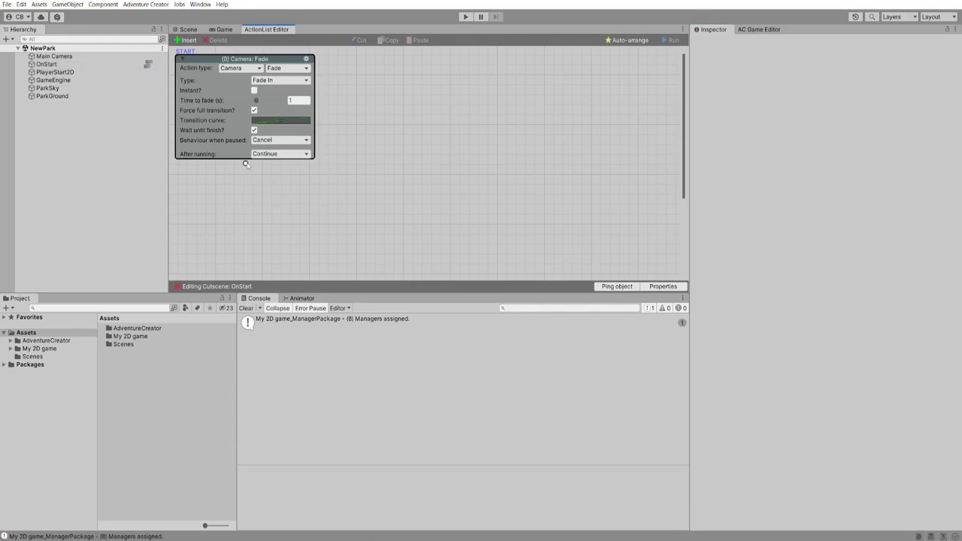
pyautogui.moveTo(246, 164); pyautogui.dragTo(308, 197)
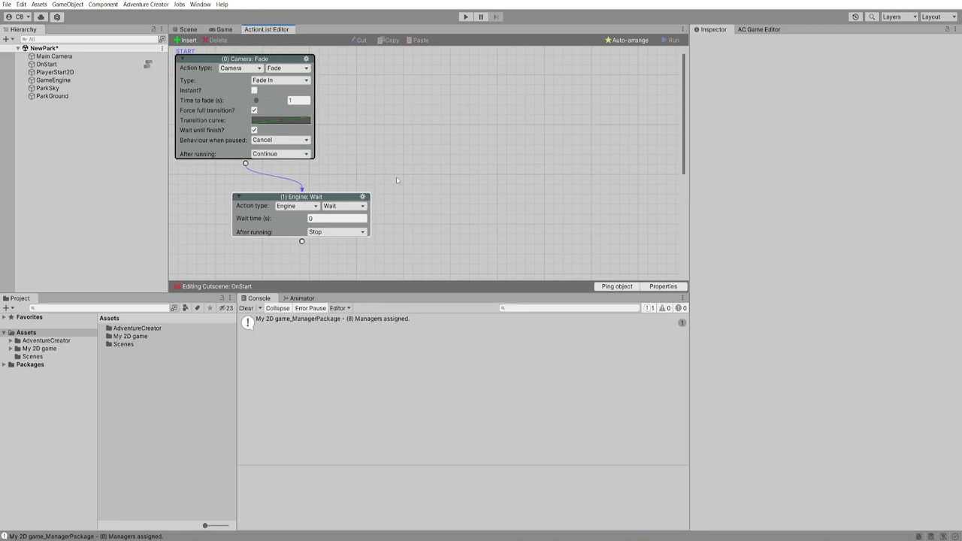
pyautogui.scroll(-3, 394, 184)
pyautogui.click(303, 163)
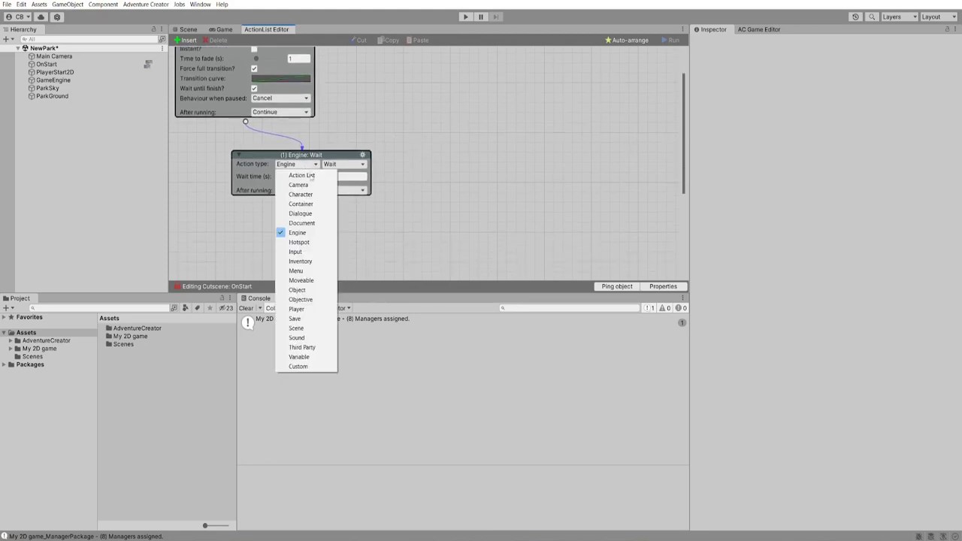
pyautogui.click(300, 339)
pyautogui.click(337, 164)
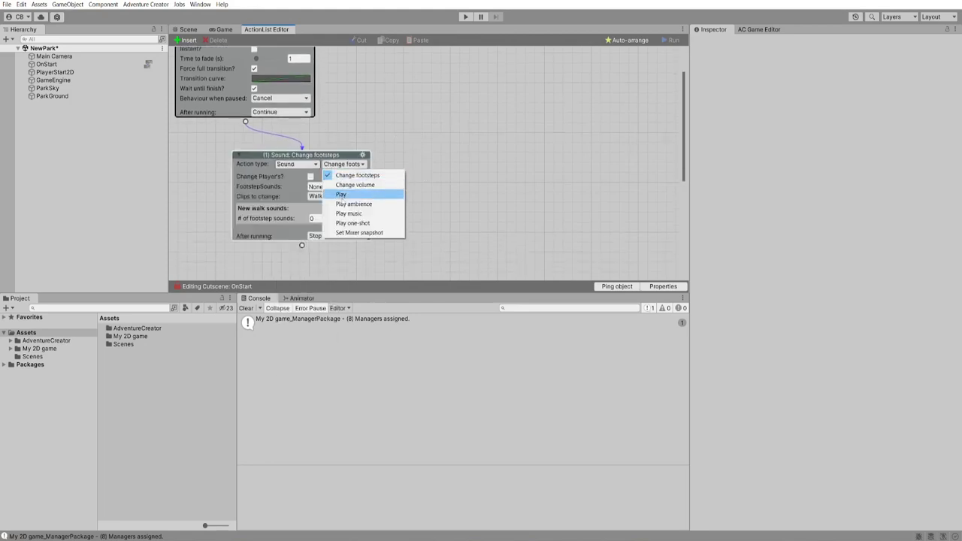
pyautogui.click(346, 214)
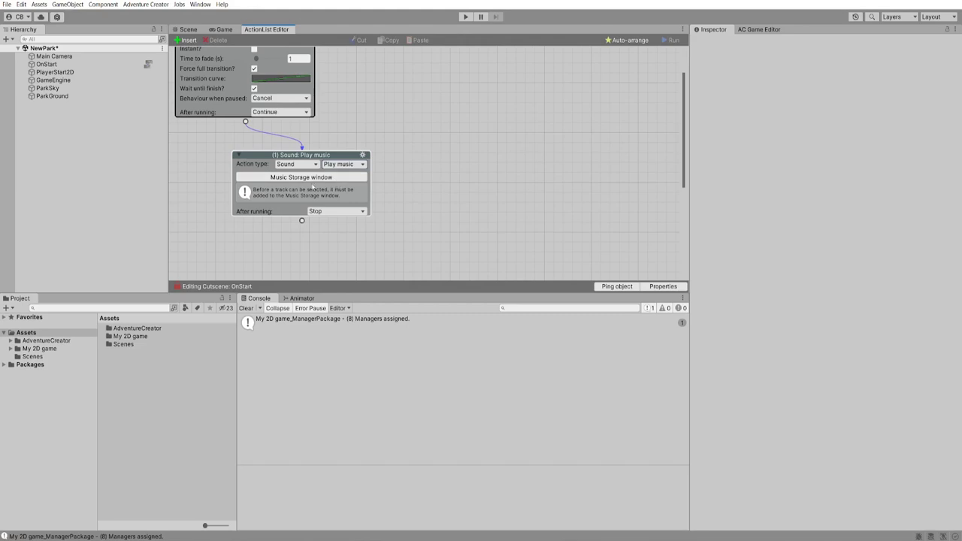
pyautogui.click(323, 179)
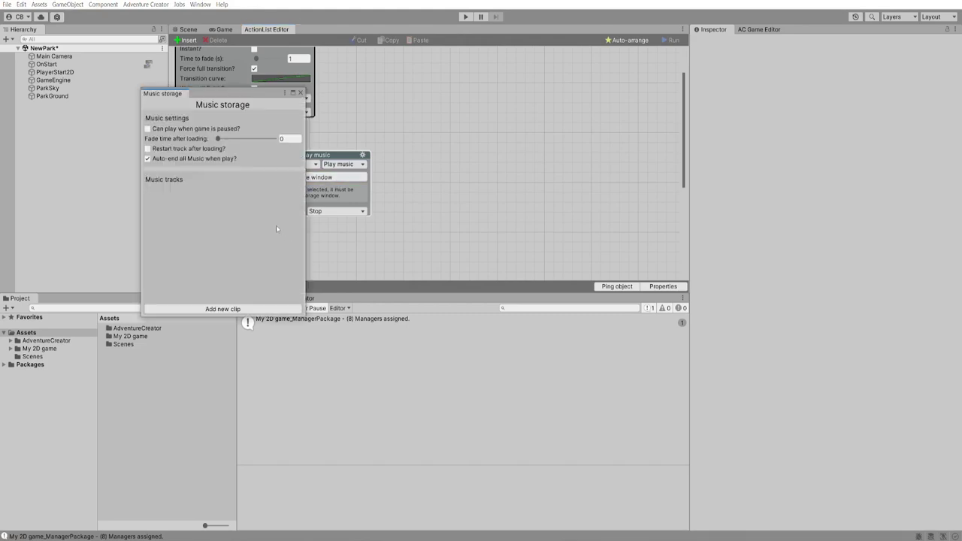
# Add music track 0 using Radio Martini from AdventureCreator/2D Demo/Audio/Music, then close Music storage
pyautogui.moveTo(246, 98); pyautogui.dragTo(254, 92)
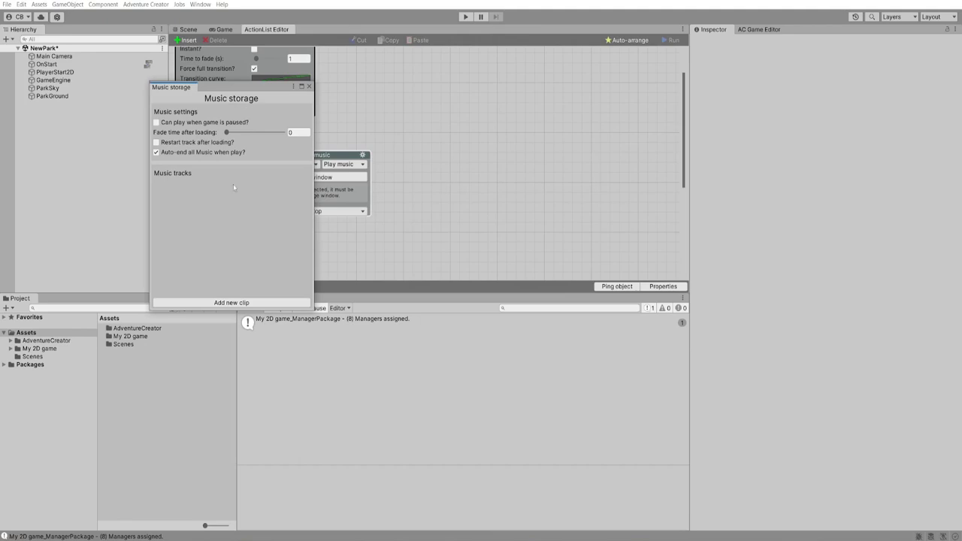
pyautogui.click(238, 302)
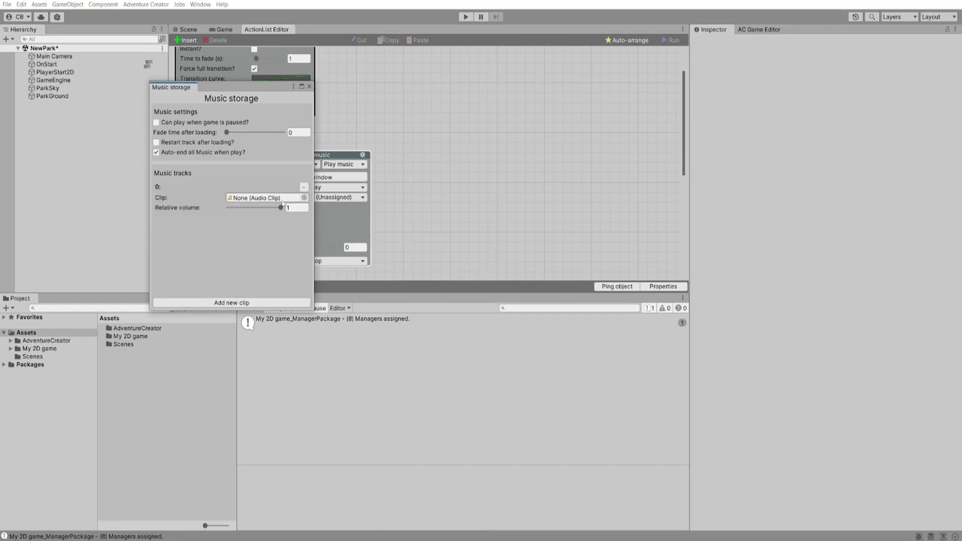
pyautogui.click(39, 348)
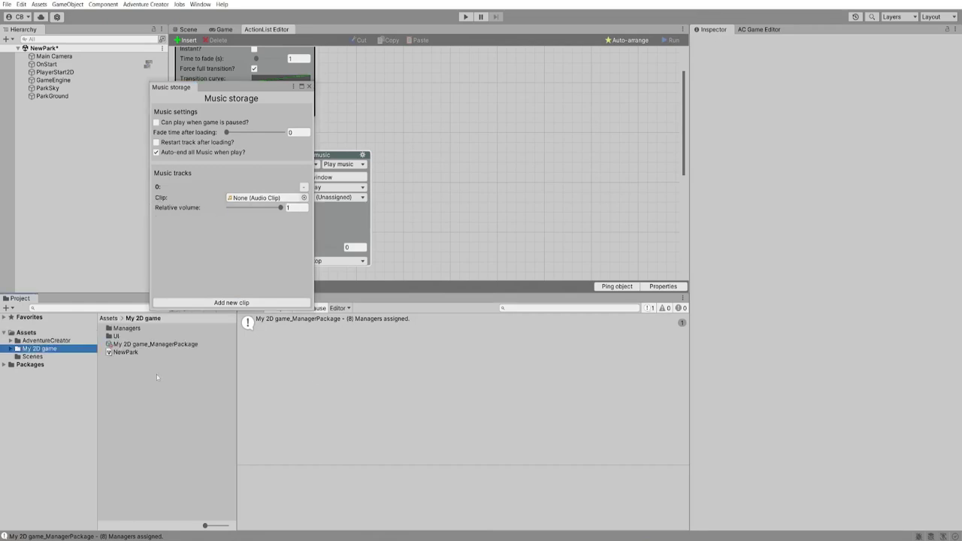
pyautogui.click(45, 340)
pyautogui.click(45, 340)
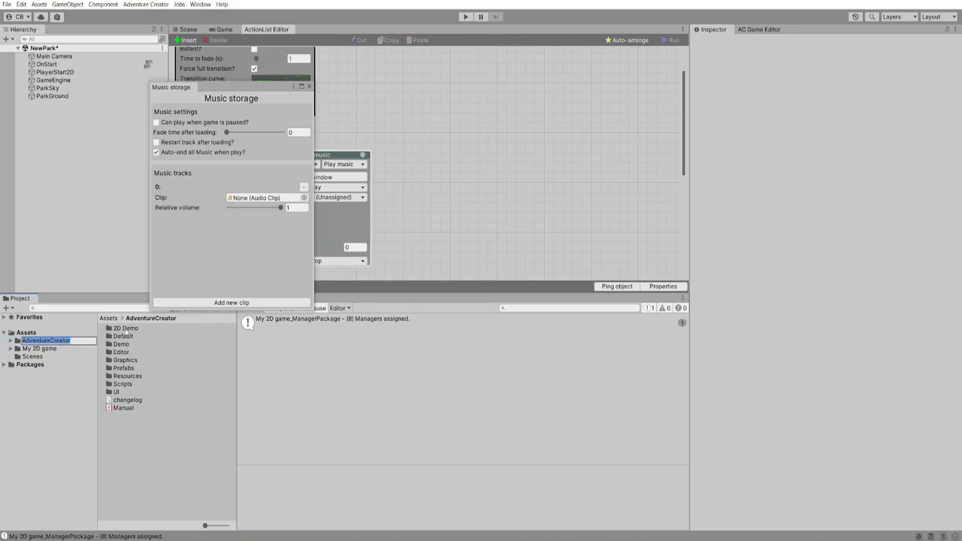
pyautogui.doubleClick(126, 328)
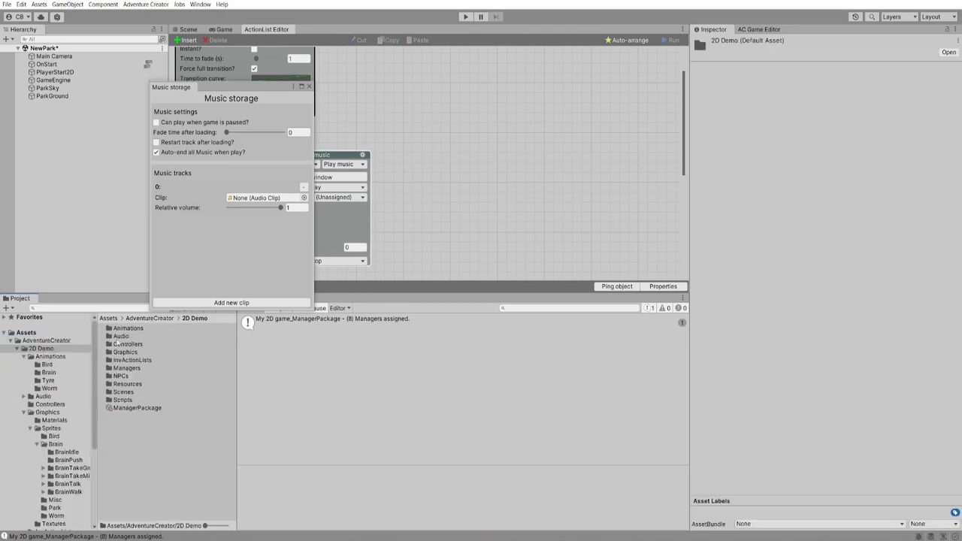
pyautogui.doubleClick(120, 336)
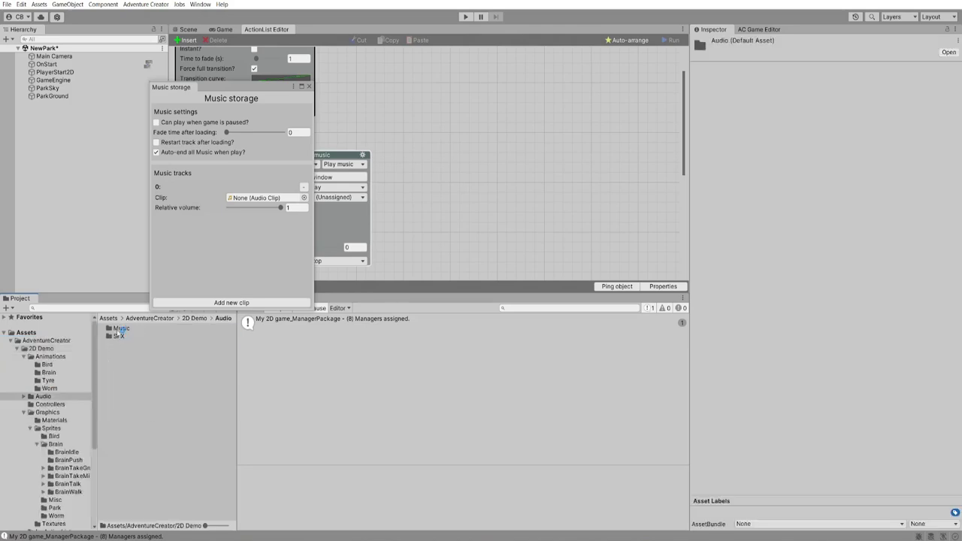
pyautogui.doubleClick(119, 328)
pyautogui.click(126, 337)
pyautogui.moveTo(126, 336); pyautogui.dragTo(252, 199)
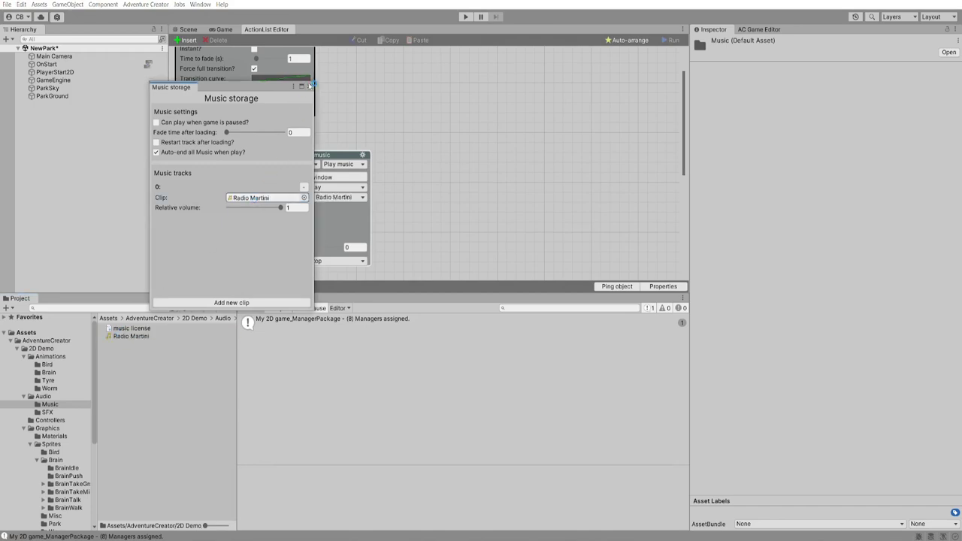
pyautogui.click(309, 87)
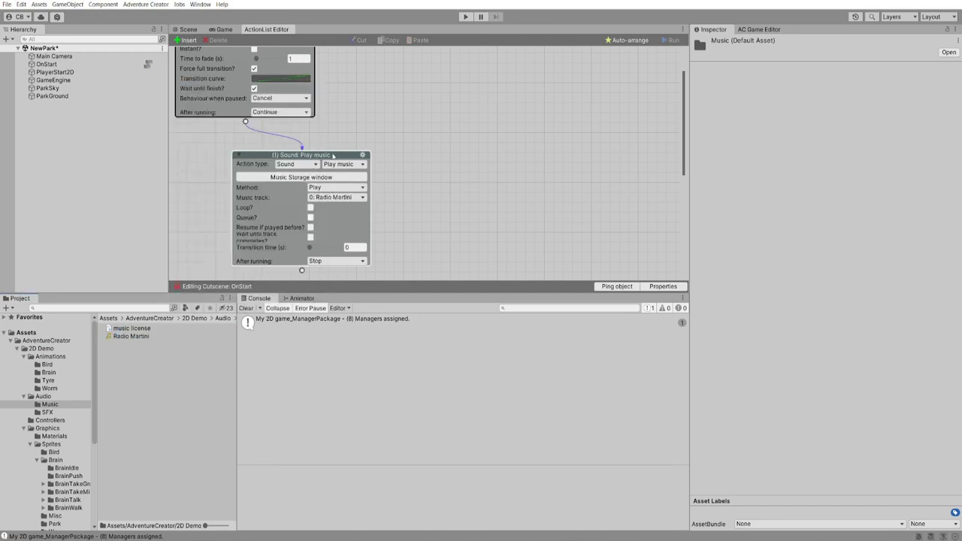
# Move the Play music node under the fade, keep track 0: Radio Martini, and run the game
pyautogui.moveTo(297, 155); pyautogui.dragTo(250, 146)
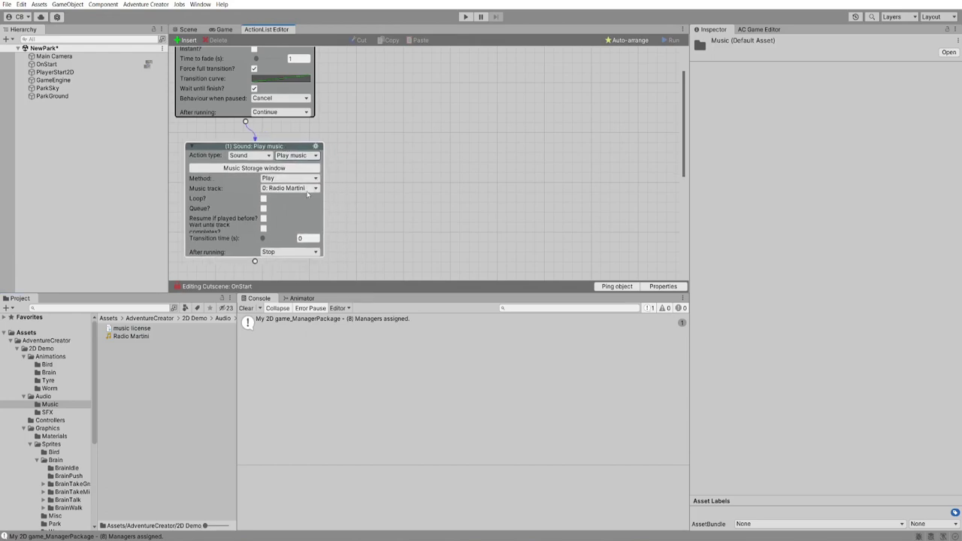
pyautogui.click(308, 188)
pyautogui.click(342, 194)
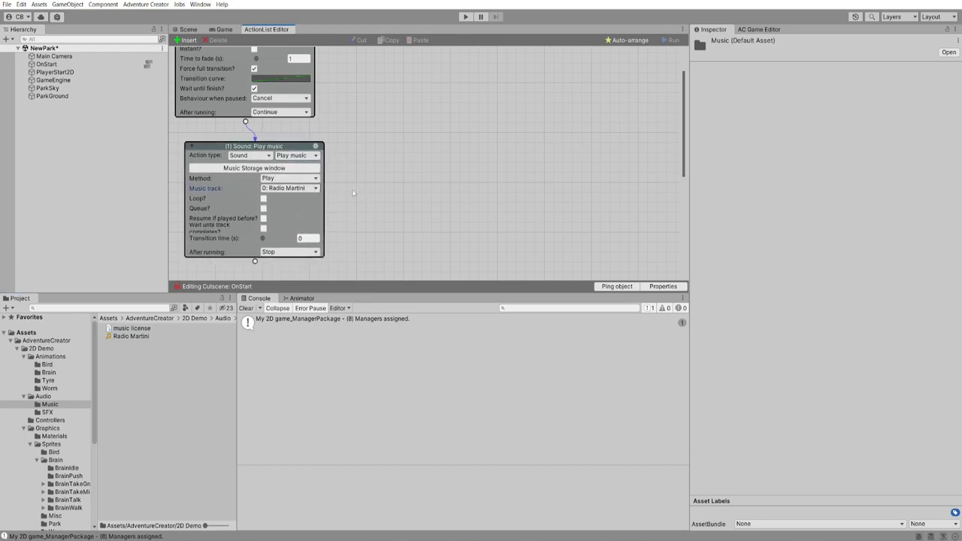
pyautogui.click(307, 188)
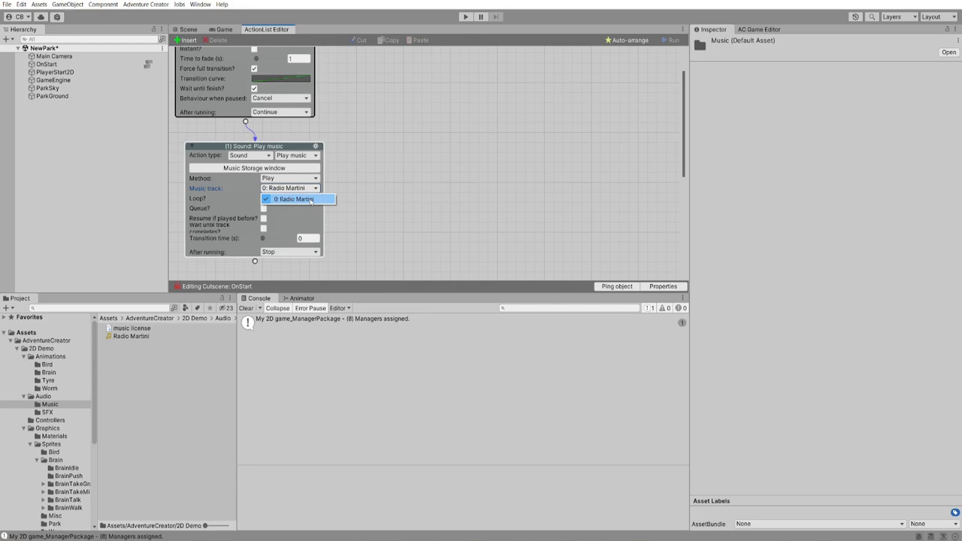
pyautogui.click(310, 199)
pyautogui.click(465, 17)
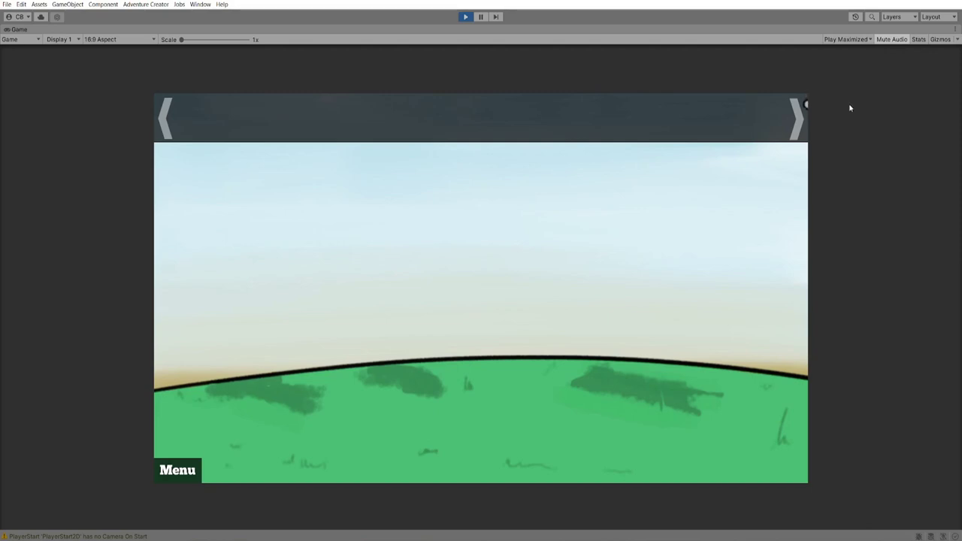
# Exit Play mode with Ctrl+P to return to the NewPark scene
pyautogui.hotkey('ctrl', 'p')
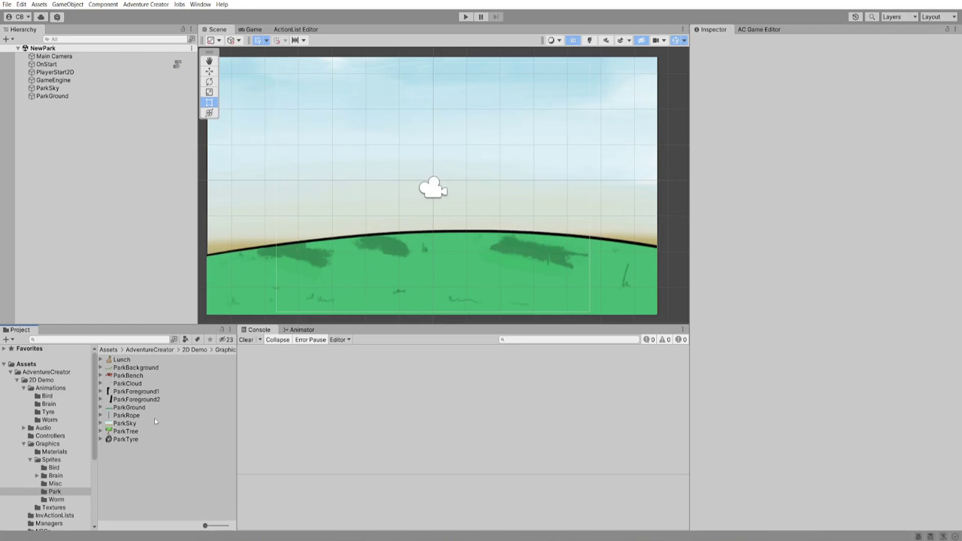
# Drag the ParkBench and ParkTree sprites into the scene, frame the bench, and switch to the Rect tool
pyautogui.moveTo(129, 375); pyautogui.dragTo(554, 260)
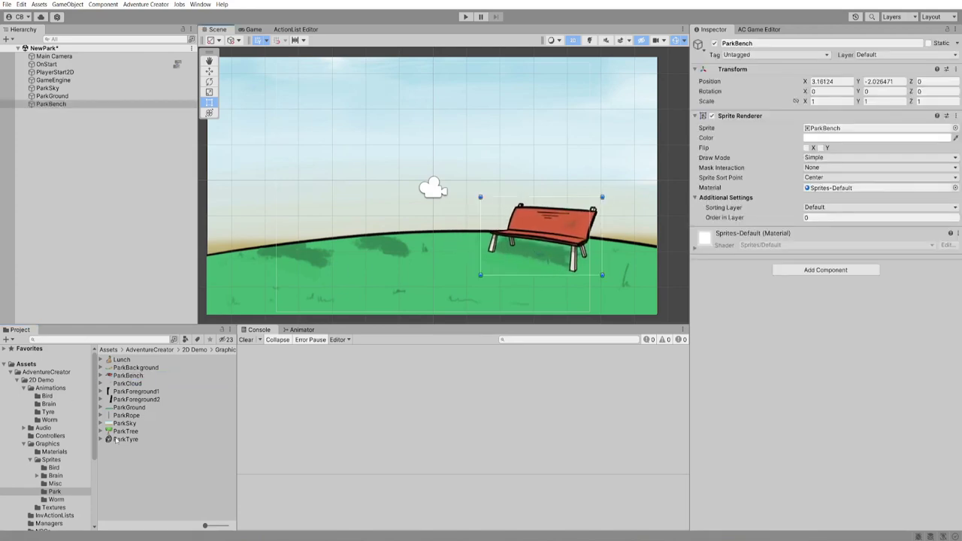
pyautogui.moveTo(117, 433); pyautogui.dragTo(364, 268)
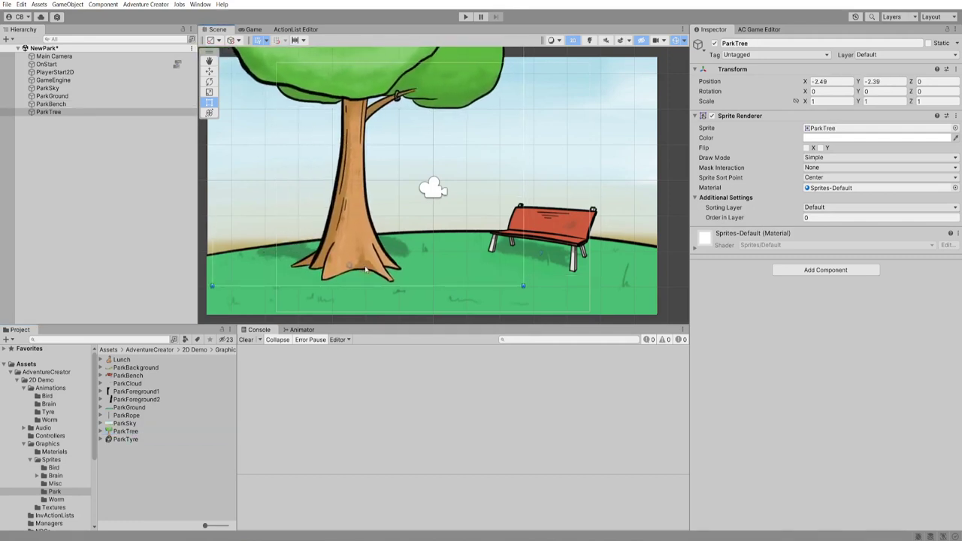
pyautogui.click(94, 104)
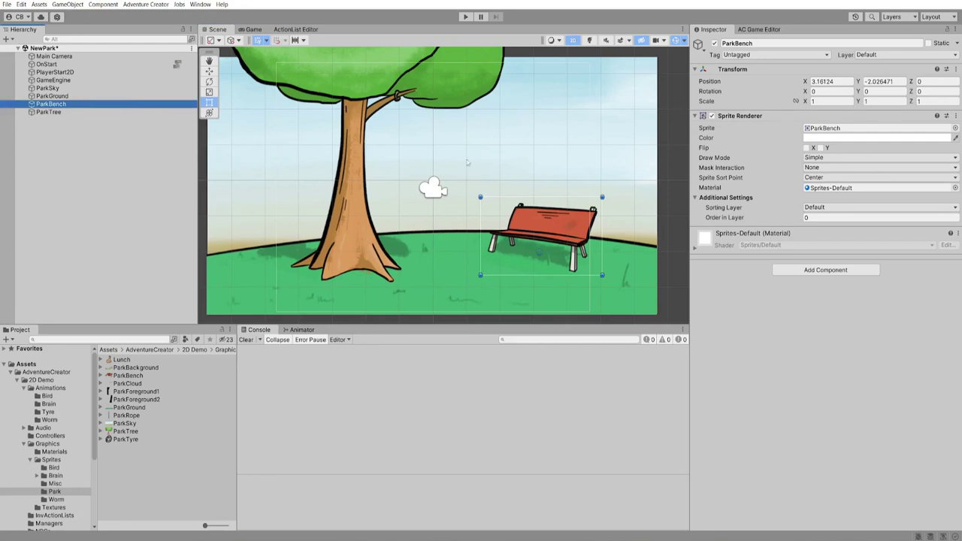
pyautogui.click(502, 215)
pyautogui.press('f')
pyautogui.press('t')
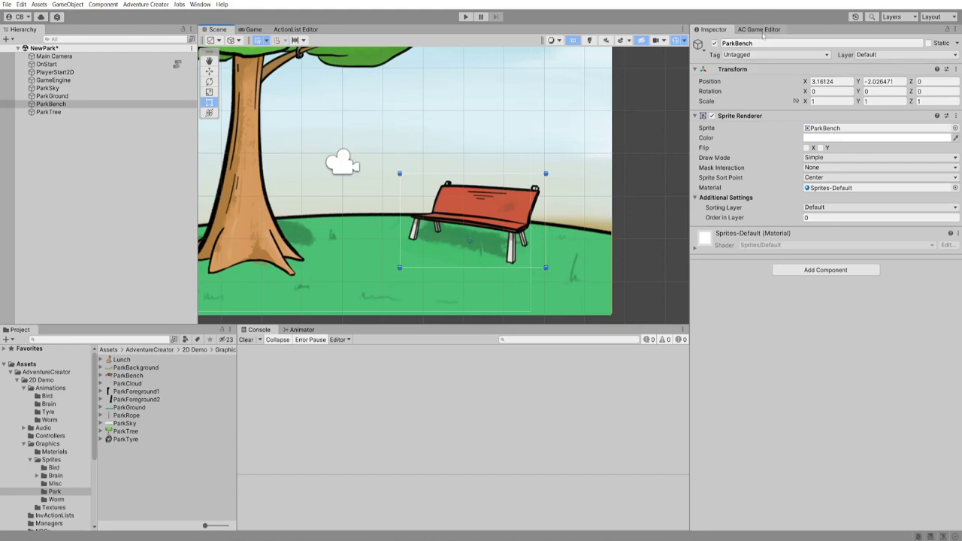
pyautogui.click(760, 29)
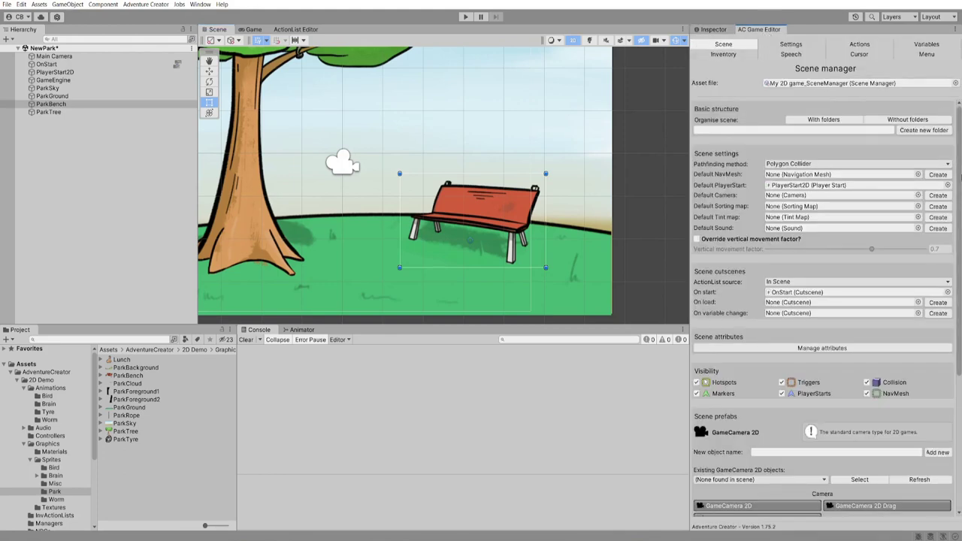
# Add a new Hotspot 2D from the Scene manager and rename it Hotspot2D Bench
pyautogui.scroll(-5, 958, 436)
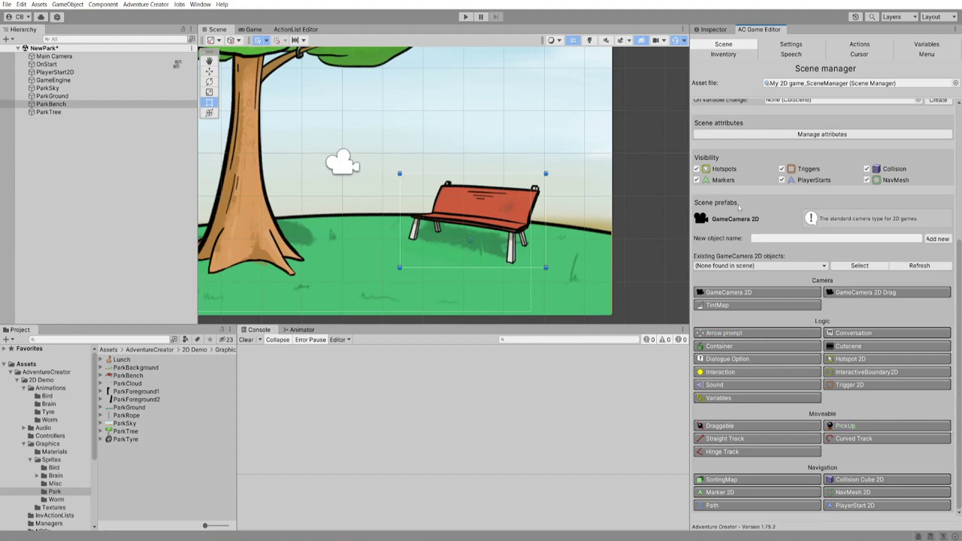
pyautogui.click(875, 361)
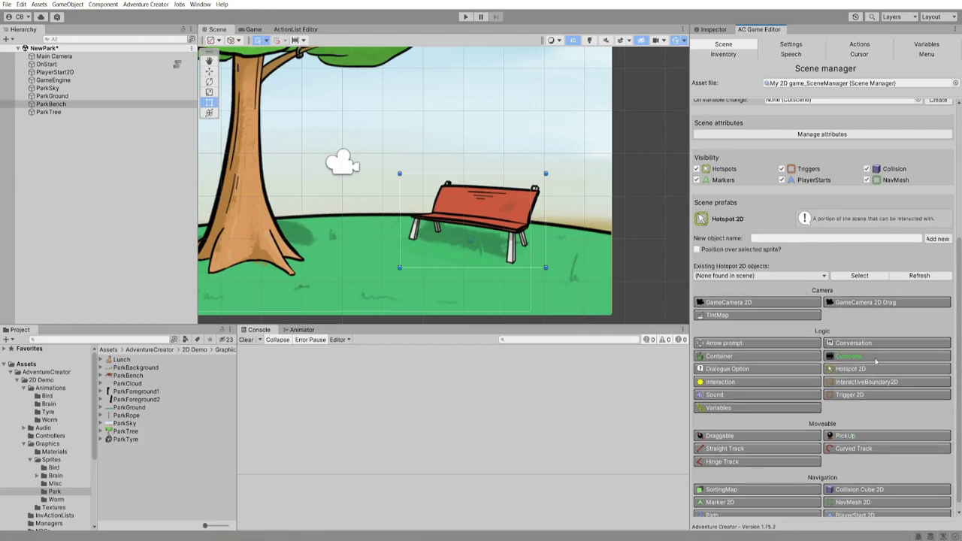
pyautogui.click(872, 368)
pyautogui.click(66, 65)
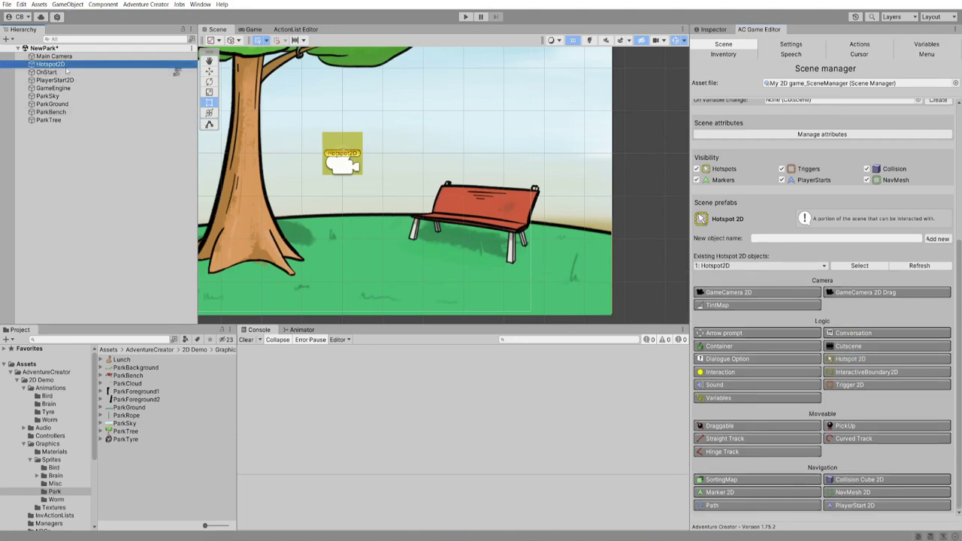
pyautogui.click(48, 66)
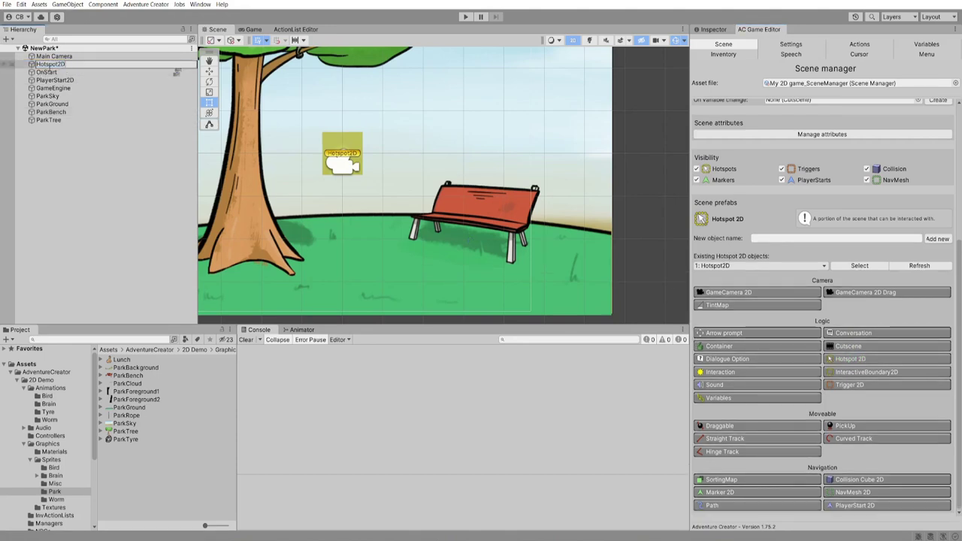
pyautogui.write('Bench')
pyautogui.press('Return')
# Move and resize the hotspot box to cover the red bench, about 2.5773 wide
pyautogui.click(340, 152)
pyautogui.press('w')
pyautogui.moveTo(338, 151); pyautogui.dragTo(533, 201)
pyautogui.press('t')
pyautogui.moveTo(459, 196); pyautogui.dragTo(431, 194)
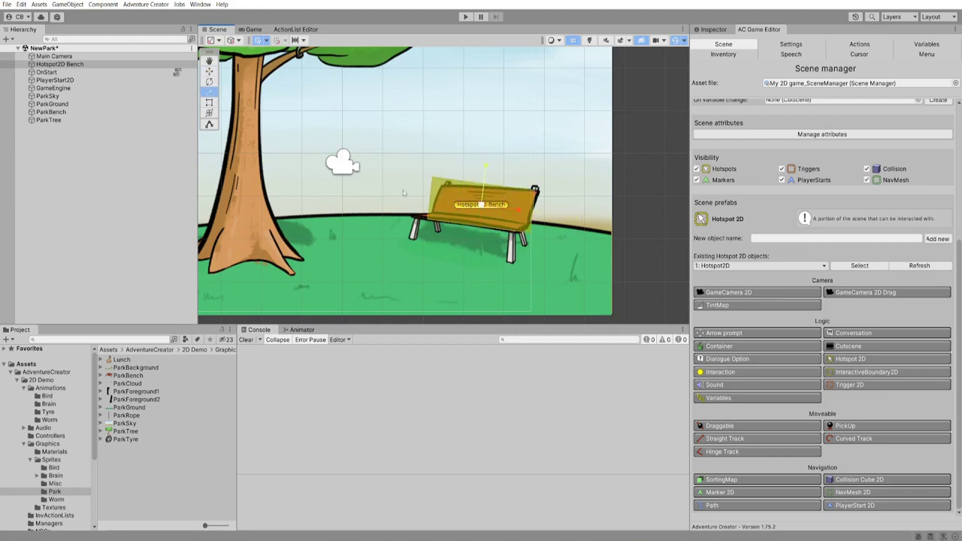
pyautogui.press('w')
pyautogui.click(706, 30)
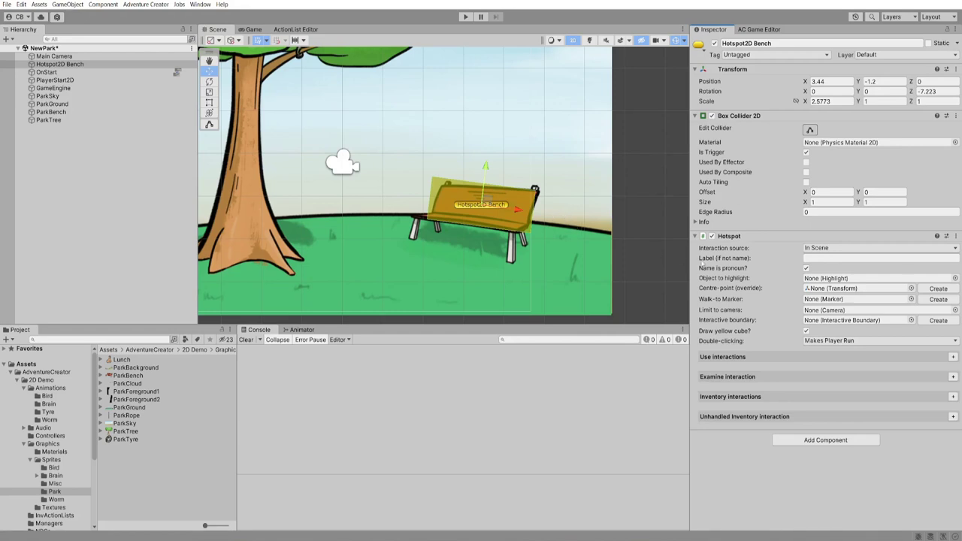
# Label the hotspot 'Bench' and add a Use interaction keeping the 0: Use cursor icon
pyautogui.click(830, 258)
pyautogui.write('Bench')
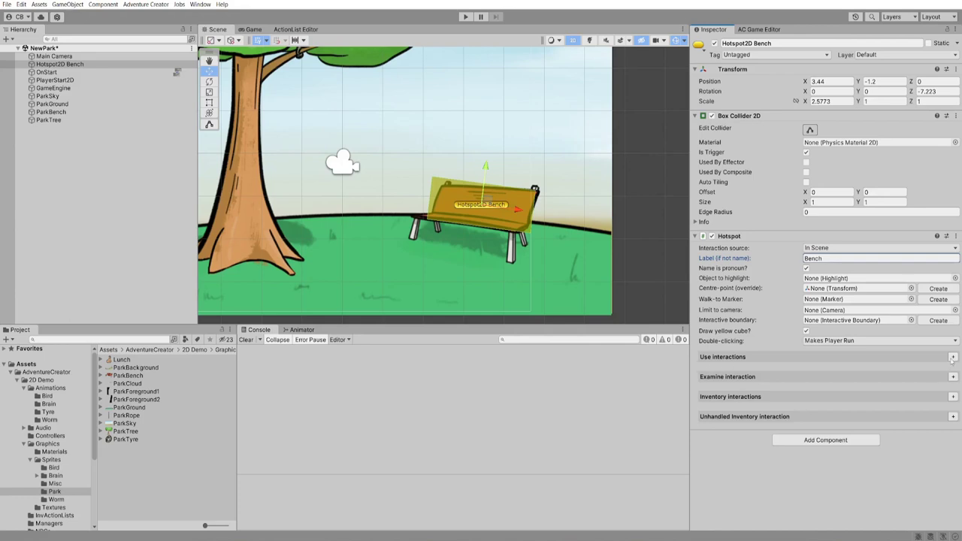
pyautogui.click(952, 356)
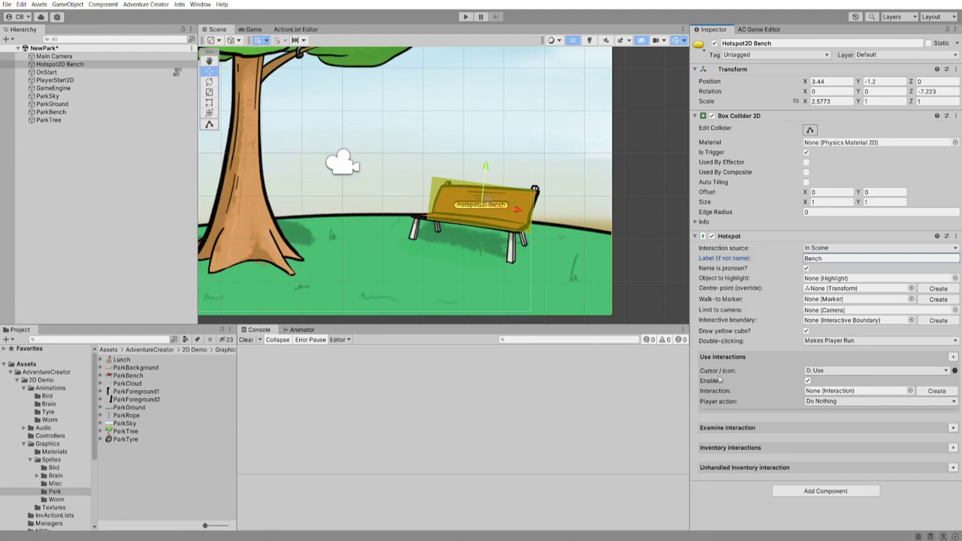
pyautogui.click(829, 370)
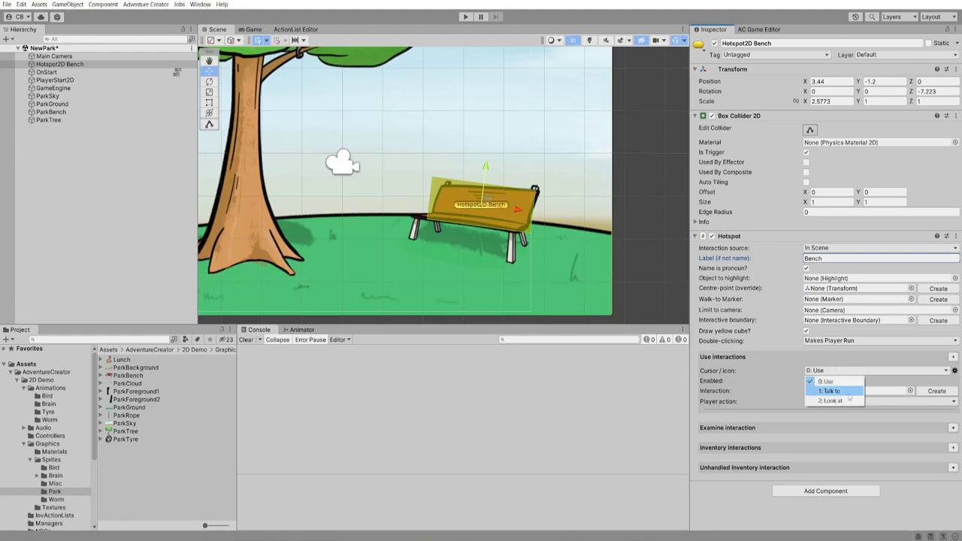
pyautogui.click(827, 376)
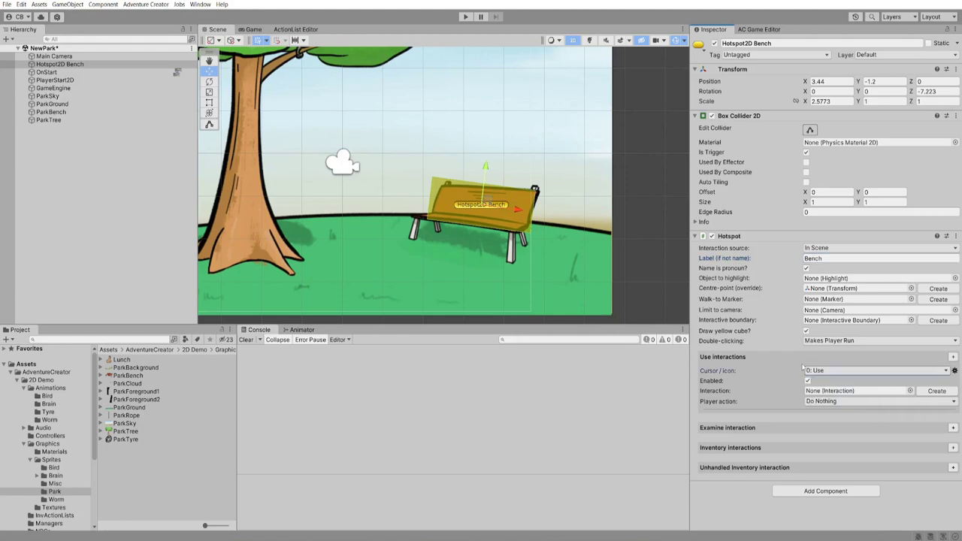
pyautogui.click(730, 393)
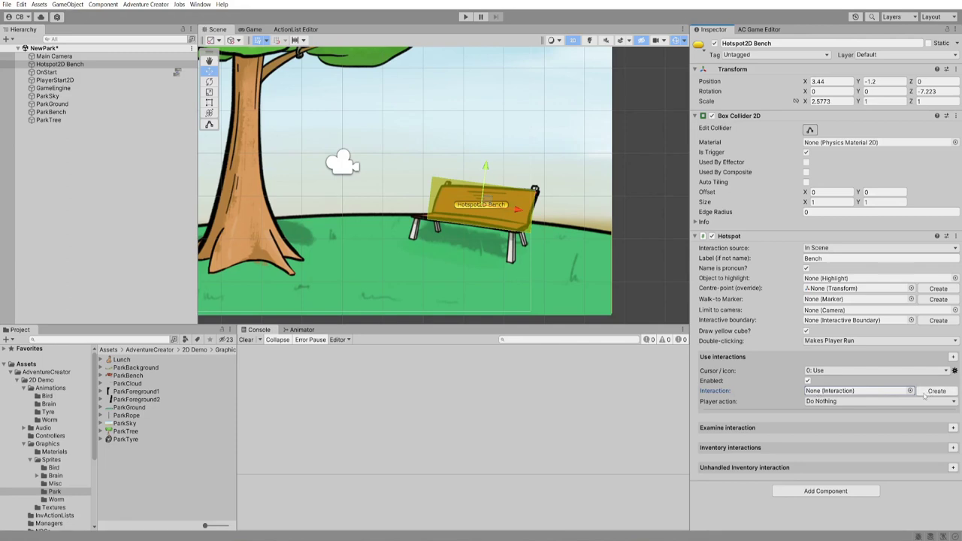
# Create the Bench: Use interaction and parent it under Hotspot2D Bench
pyautogui.click(925, 395)
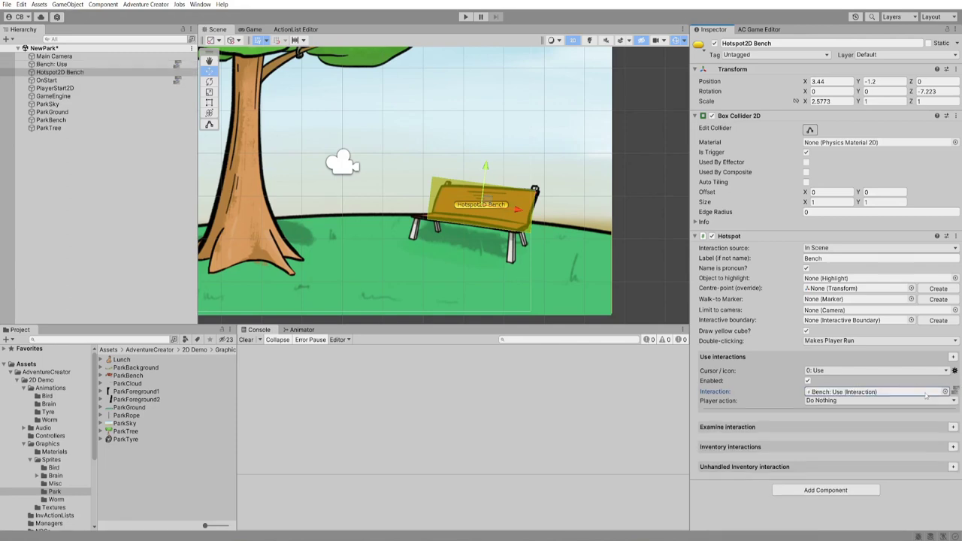
pyautogui.click(829, 392)
pyautogui.click(63, 66)
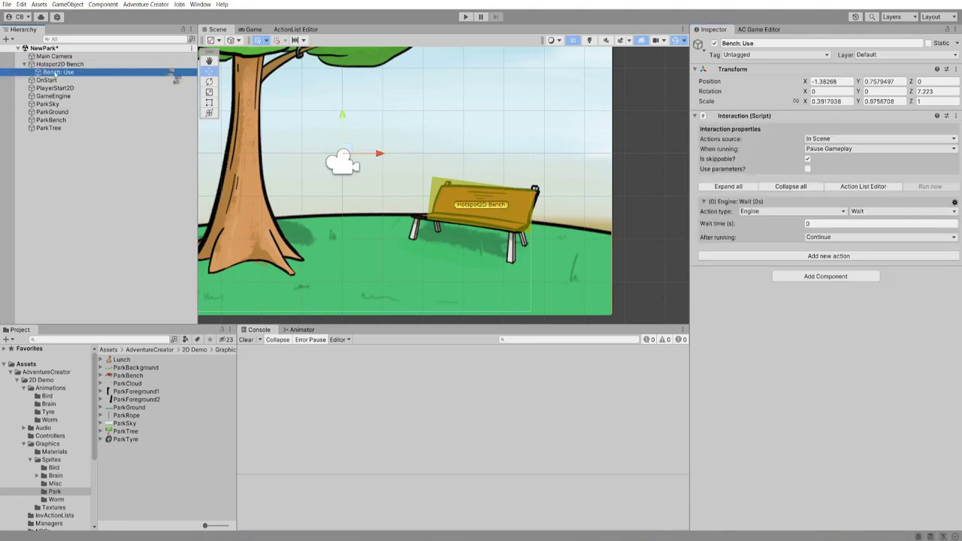
pyautogui.moveTo(46, 64); pyautogui.dragTo(60, 72)
pyautogui.click(171, 74)
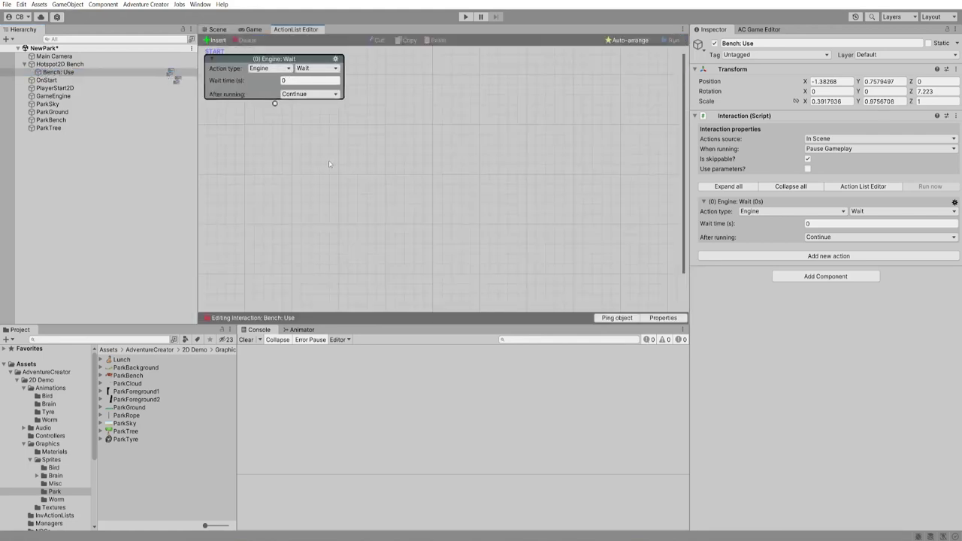
# Make Bench: Use a Play speech player line "I don't have time to sit." and start Play mode
pyautogui.click(269, 69)
pyautogui.click(280, 118)
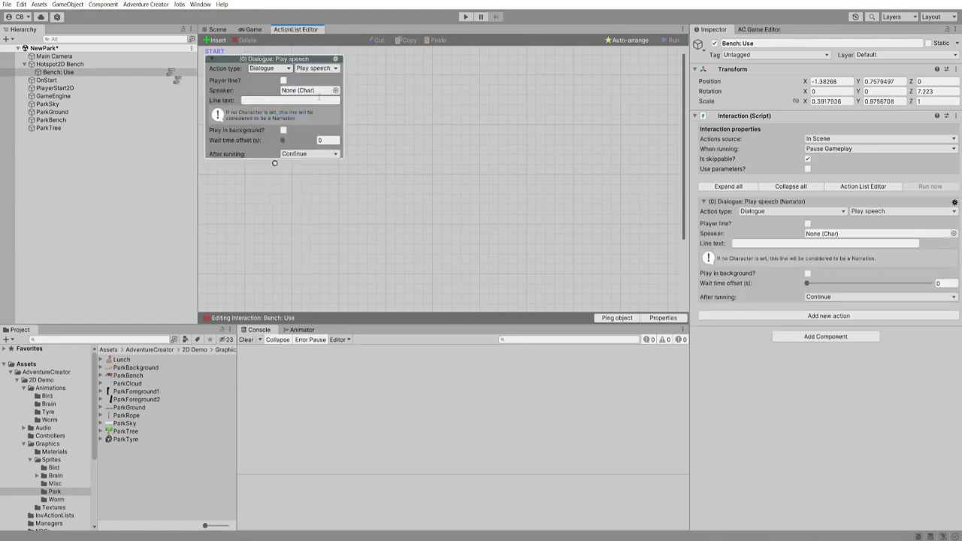
pyautogui.click(284, 79)
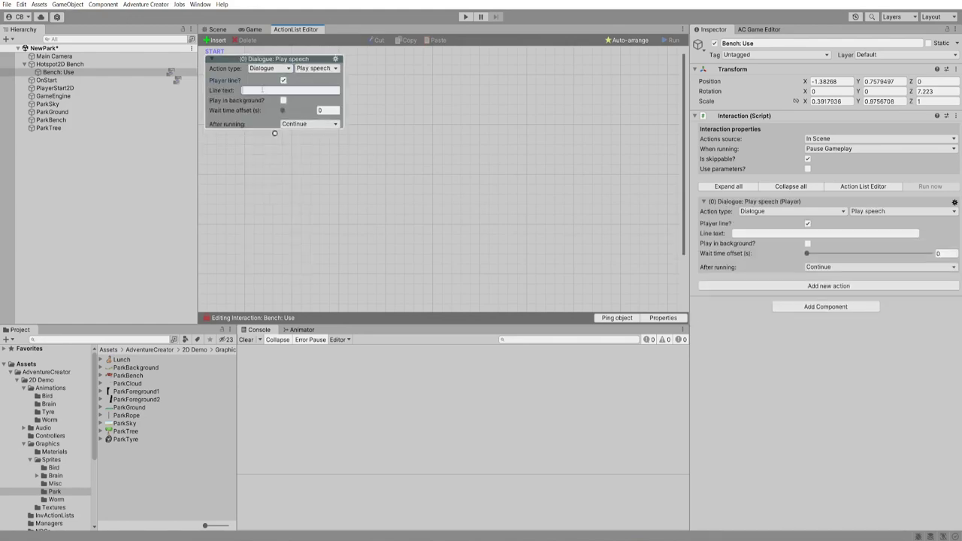
pyautogui.click(262, 89)
pyautogui.write("I don't have time to sit.")
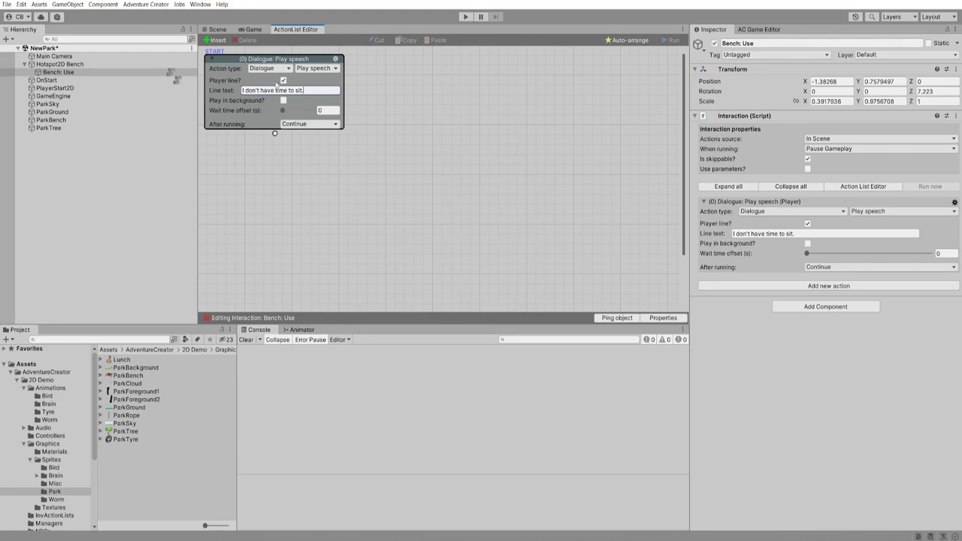
pyautogui.hotkey('ctrl', 'p')
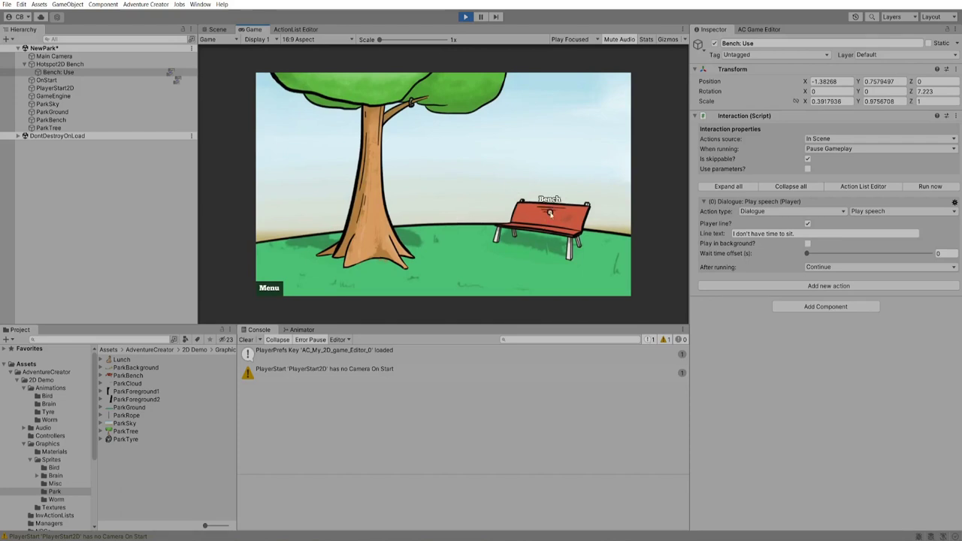
# Test the bench's Use line in game, then enable Change cursor based on Interaction
pyautogui.click(550, 215)
pyautogui.click(759, 30)
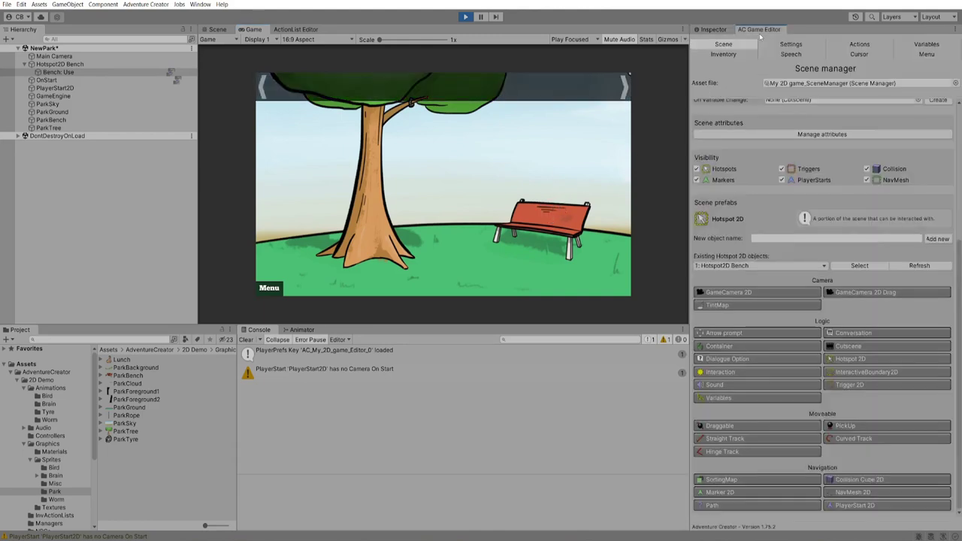
pyautogui.click(858, 54)
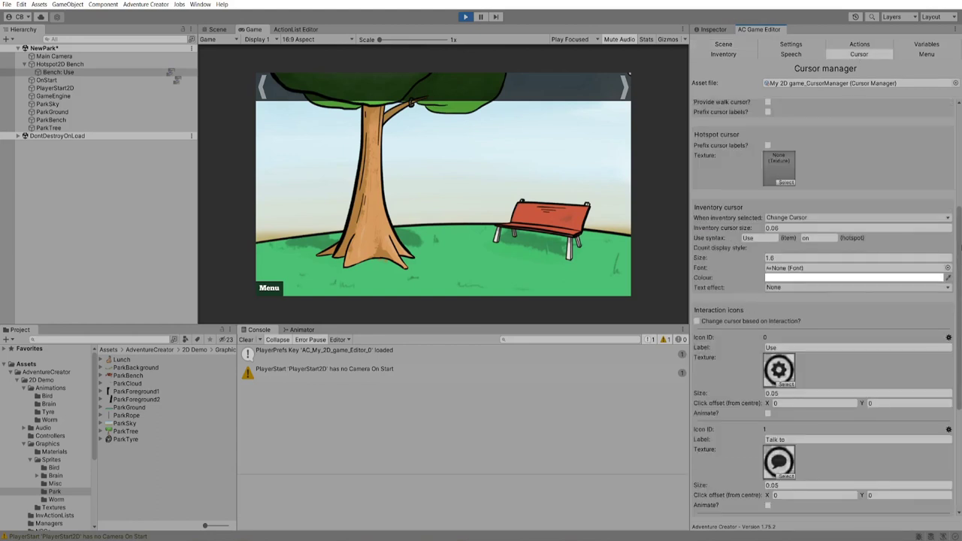
pyautogui.moveTo(959, 276); pyautogui.dragTo(959, 296)
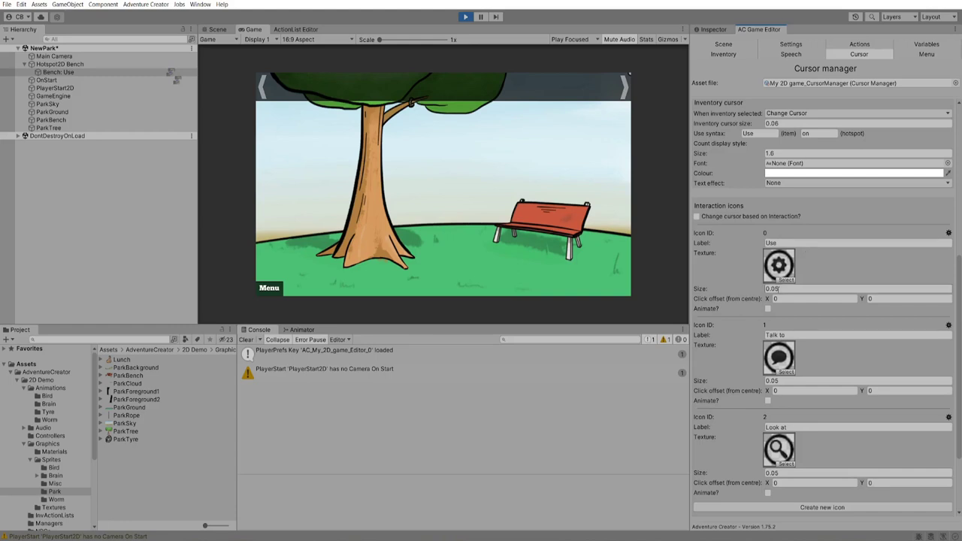
pyautogui.click(719, 216)
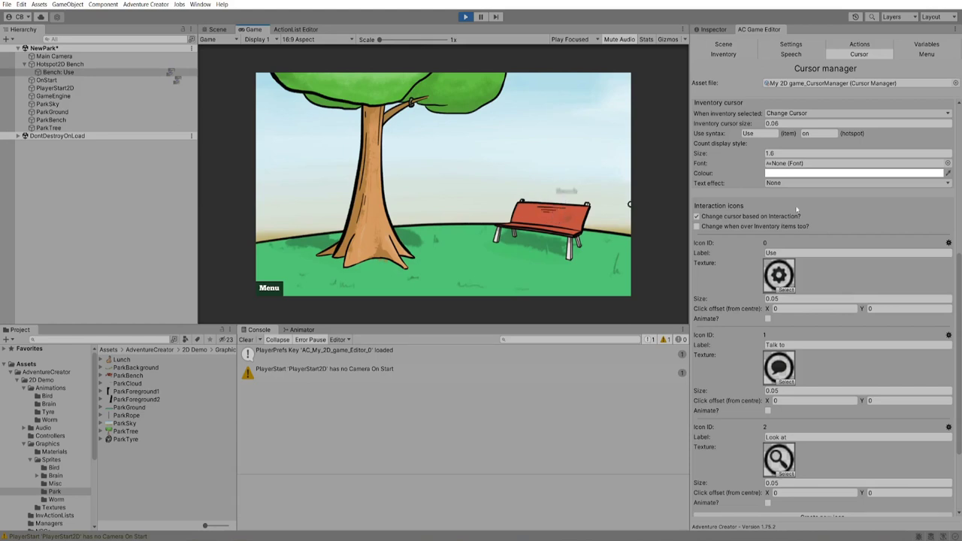
# Enable Prefix cursor labels so the bench reads 'Use Bench', then stop Play mode
pyautogui.scroll(5, 757, 212)
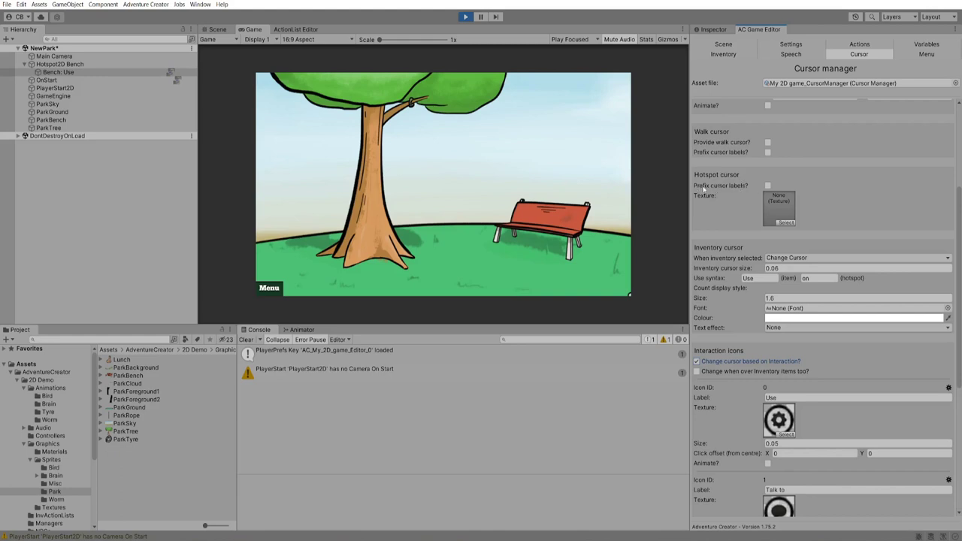
pyautogui.click(767, 185)
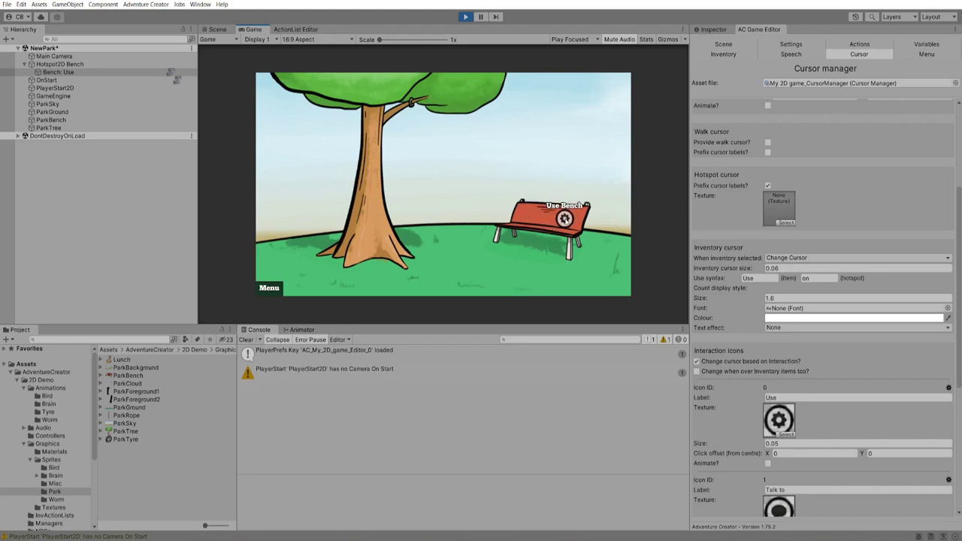
pyautogui.click(465, 16)
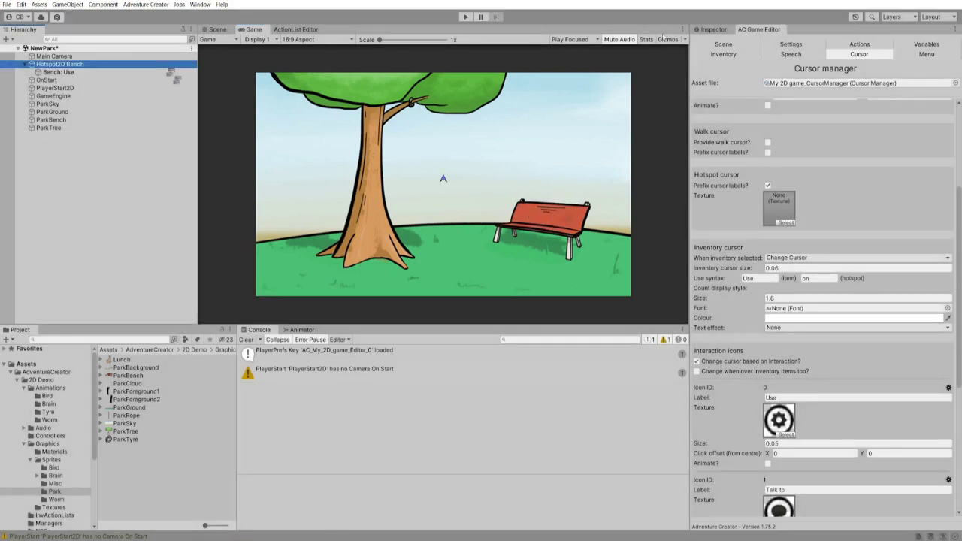
pyautogui.click(710, 29)
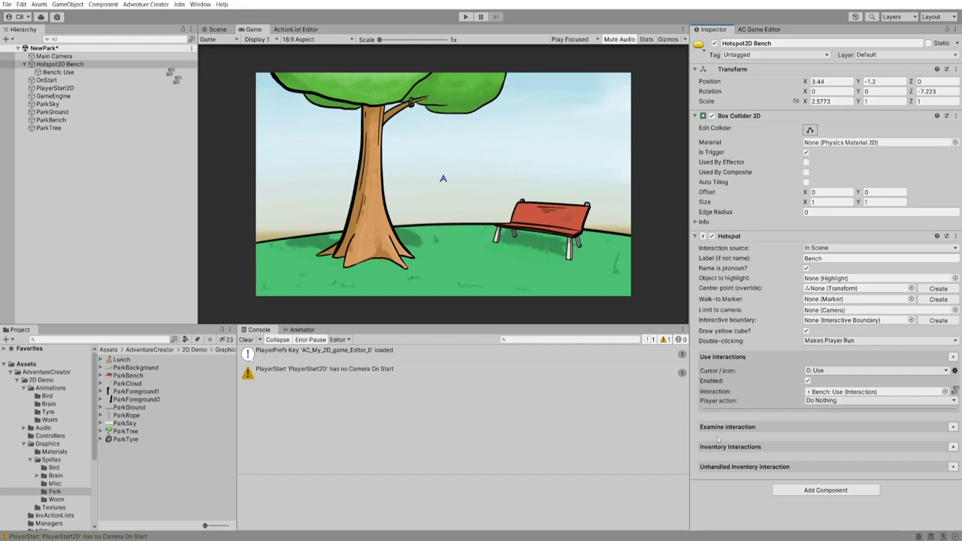
# Add and create a Bench: Examine interaction, parenting it under Hotspot2D Bench
pyautogui.click(952, 427)
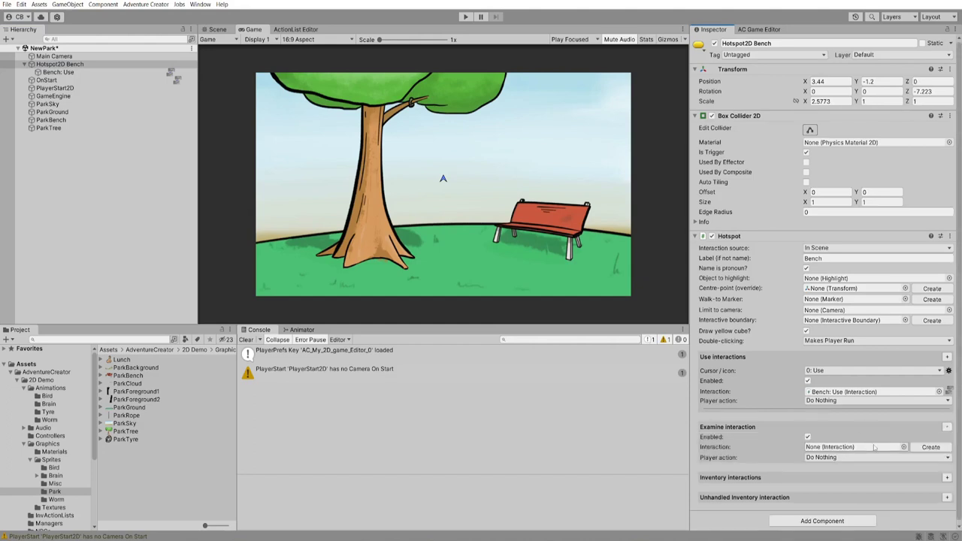
pyautogui.click(930, 446)
pyautogui.click(895, 447)
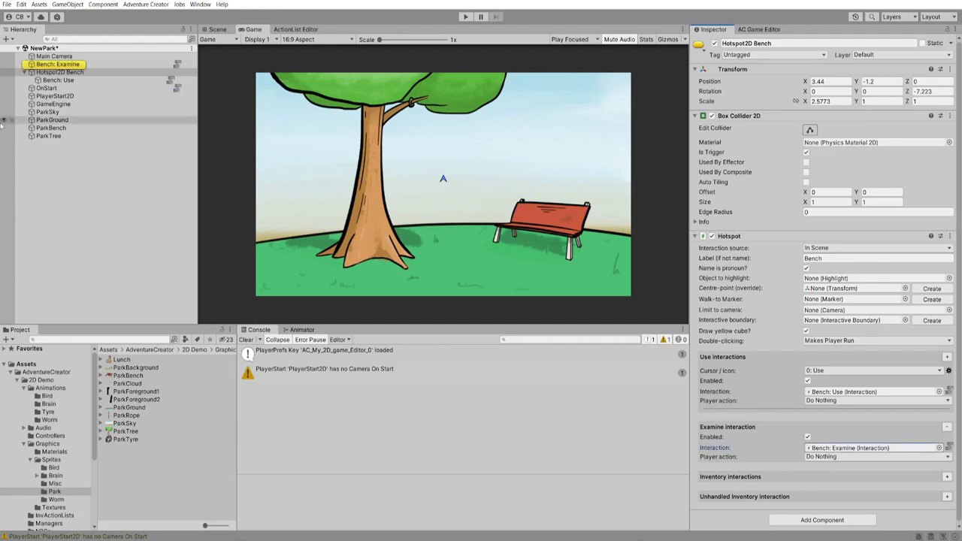
pyautogui.moveTo(58, 64); pyautogui.dragTo(169, 80)
pyautogui.click(172, 81)
# Set Bench: Examine to a Play speech player line "Nice place to sit." and start Play mode
pyautogui.click(268, 68)
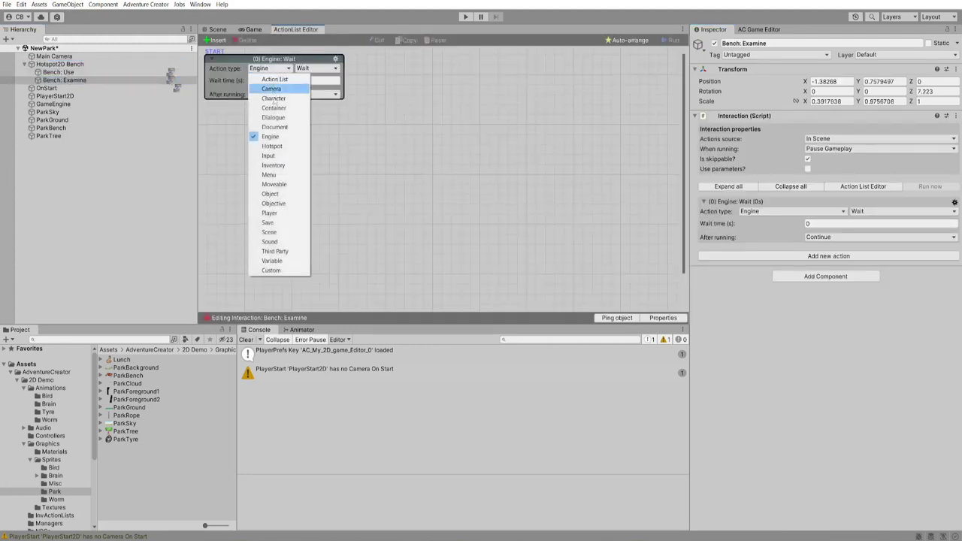
pyautogui.click(281, 118)
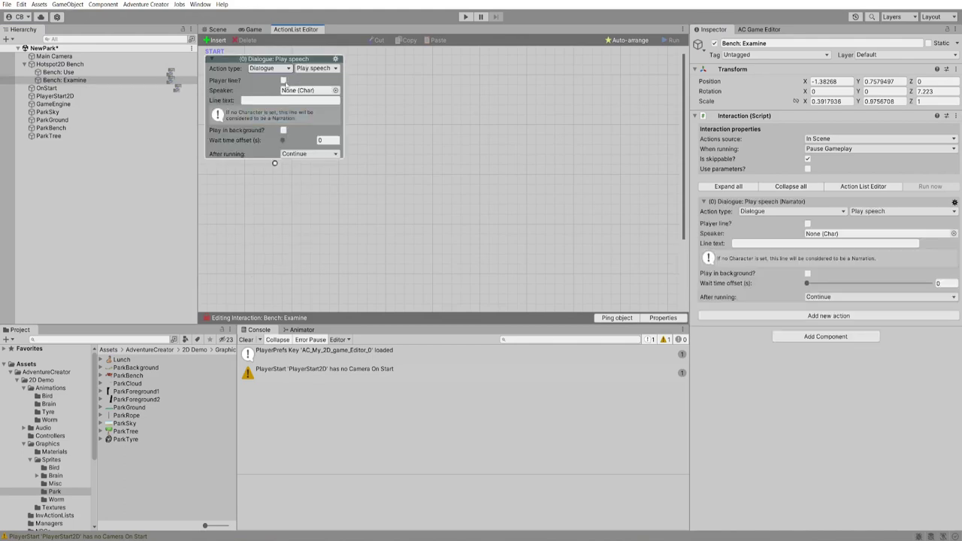
pyautogui.click(283, 80)
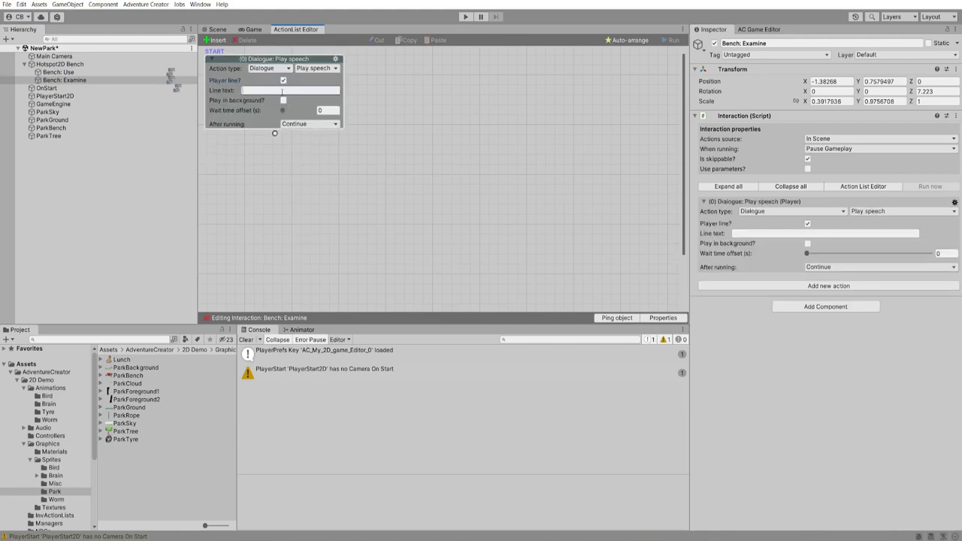
pyautogui.click(282, 91)
pyautogui.write('Nice place to sit.')
pyautogui.hotkey('ctrl', 'p')
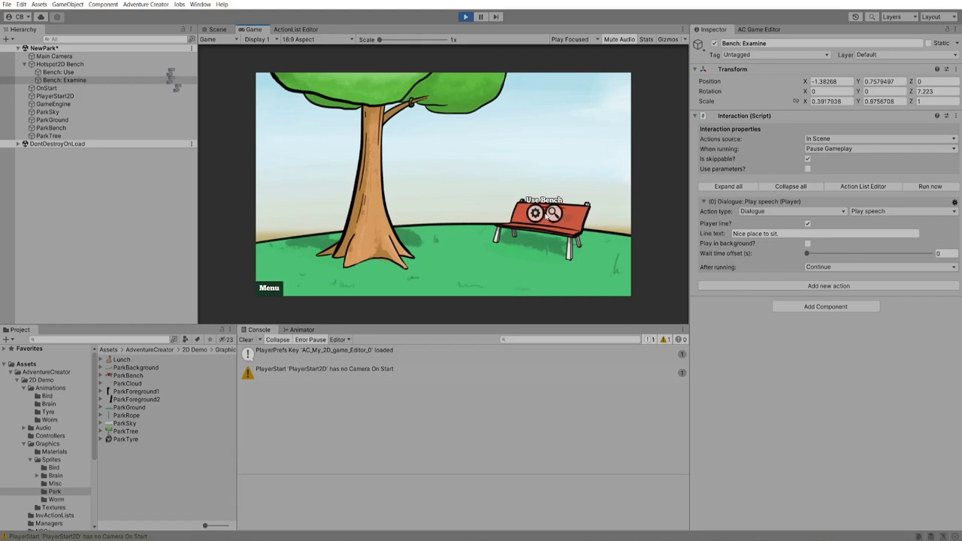
# Test examining the bench, set 'Use and Examine both available' to Display Use Icon, and stop playing
pyautogui.click(552, 214)
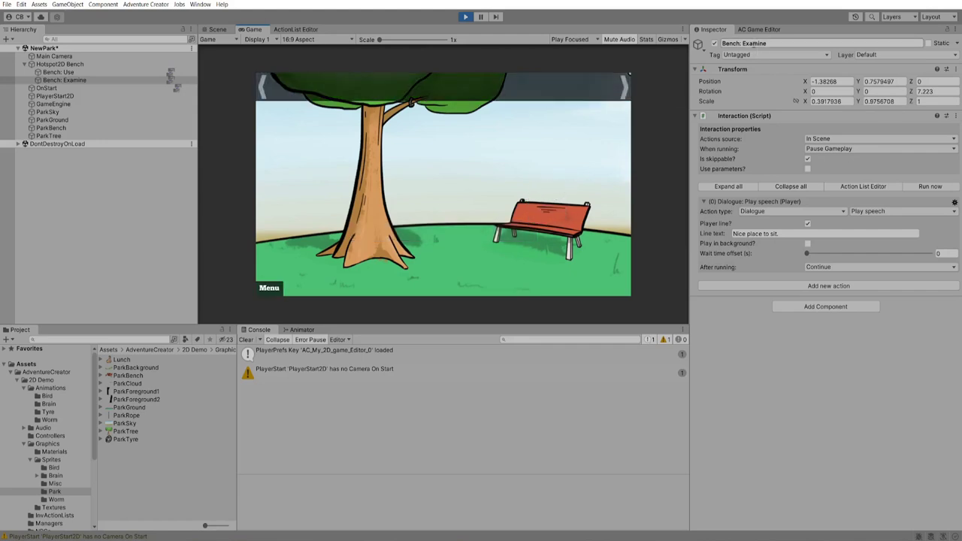
pyautogui.click(751, 31)
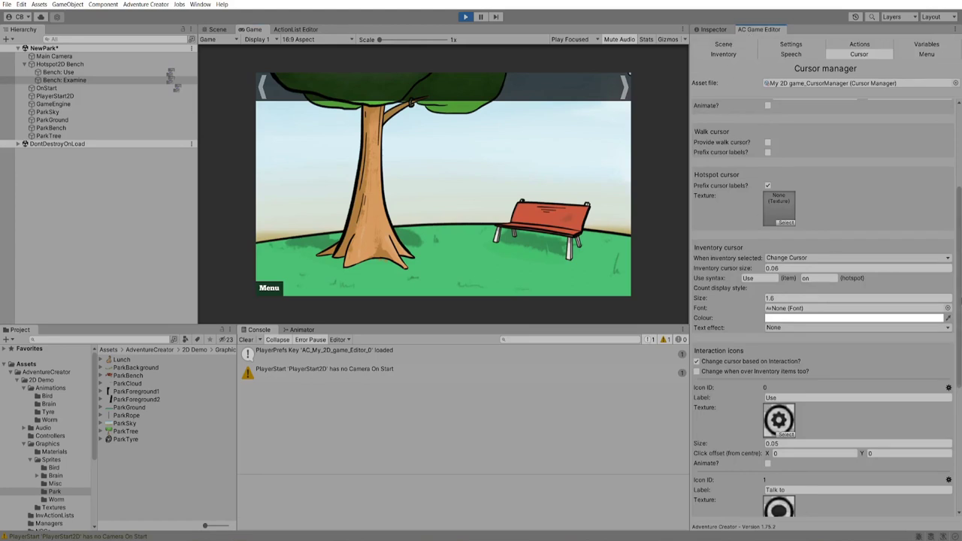
pyautogui.scroll(-8, 879, 415)
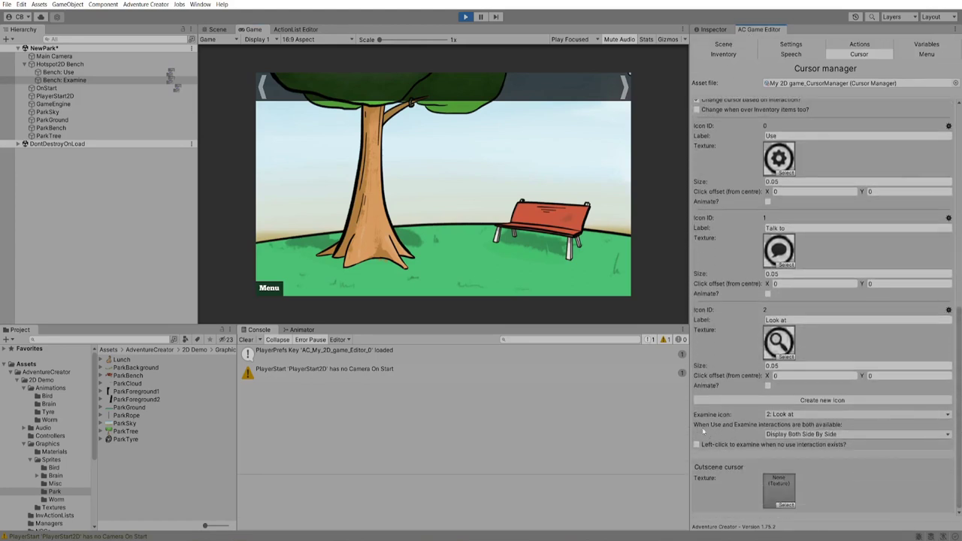
pyautogui.click(836, 434)
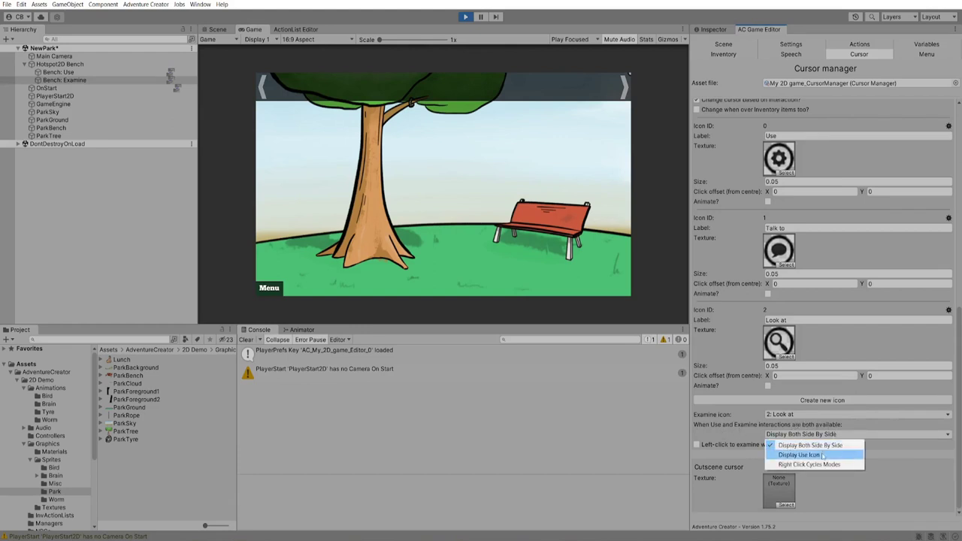
pyautogui.click(824, 455)
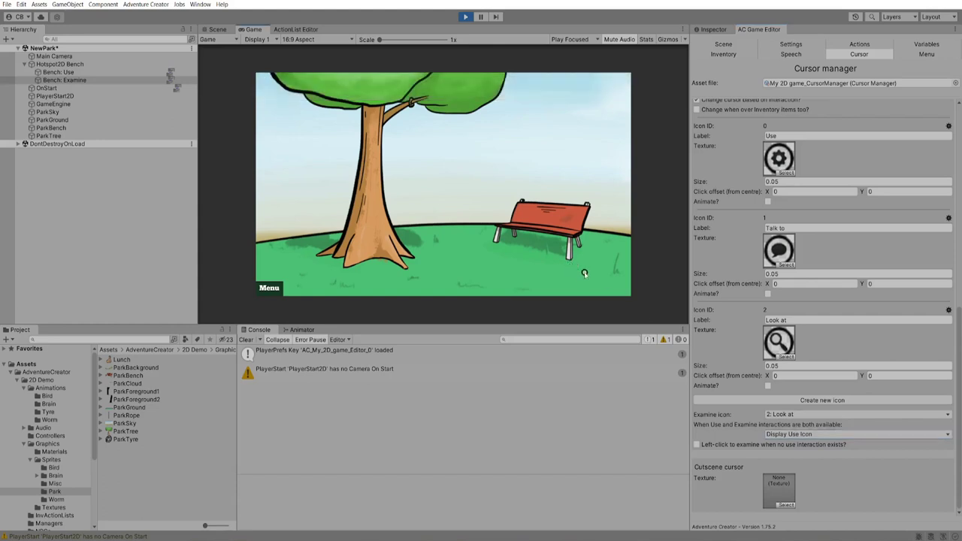
pyautogui.hotkey('ctrl', 'p')
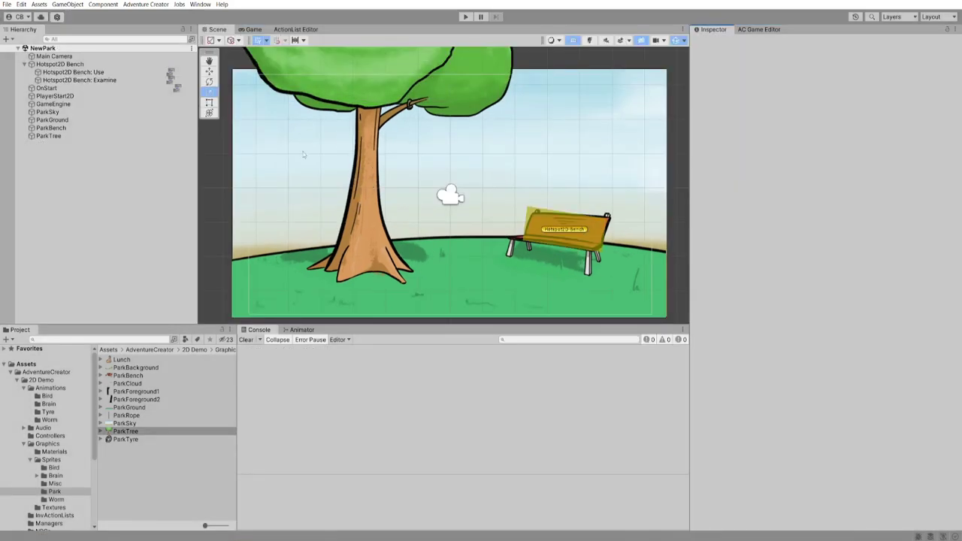
# Select the ParkTree object and look through the Scene manager settings
pyautogui.click(331, 65)
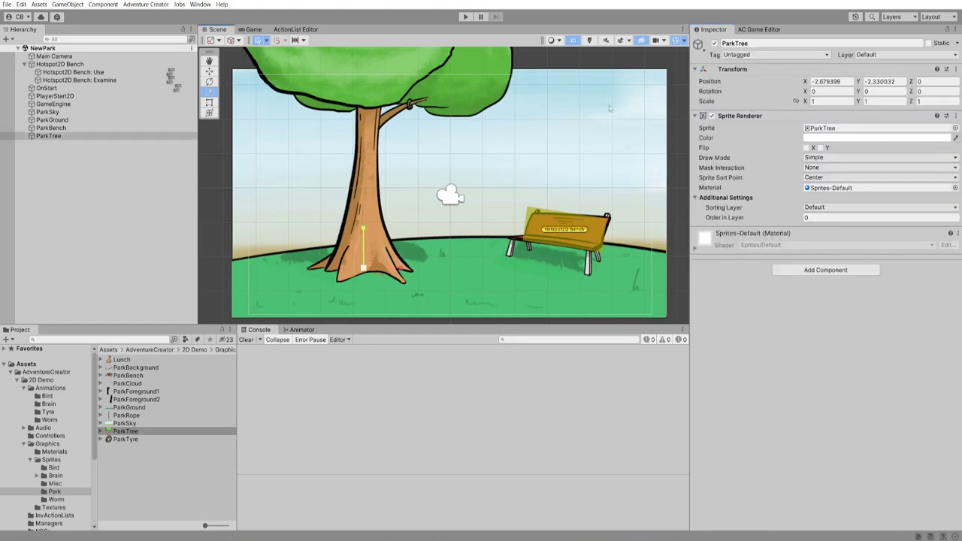
pyautogui.click(759, 28)
pyautogui.click(722, 44)
pyautogui.scroll(-3, 811, 377)
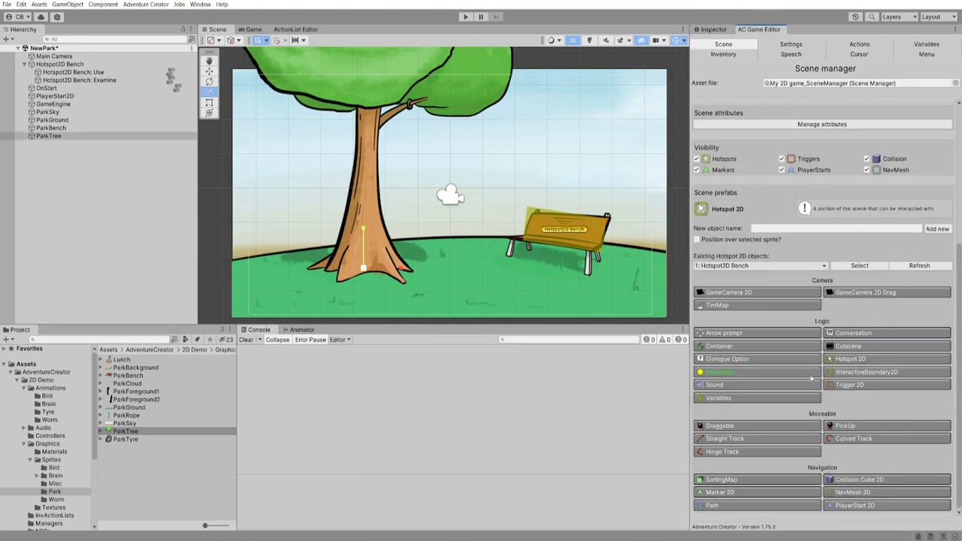
pyautogui.scroll(1, 812, 378)
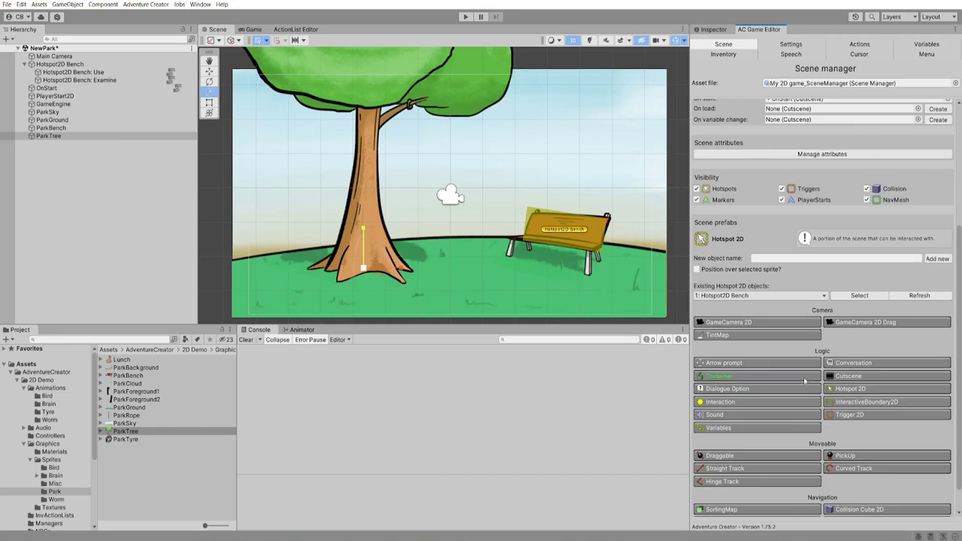
pyautogui.click(726, 336)
pyautogui.click(209, 71)
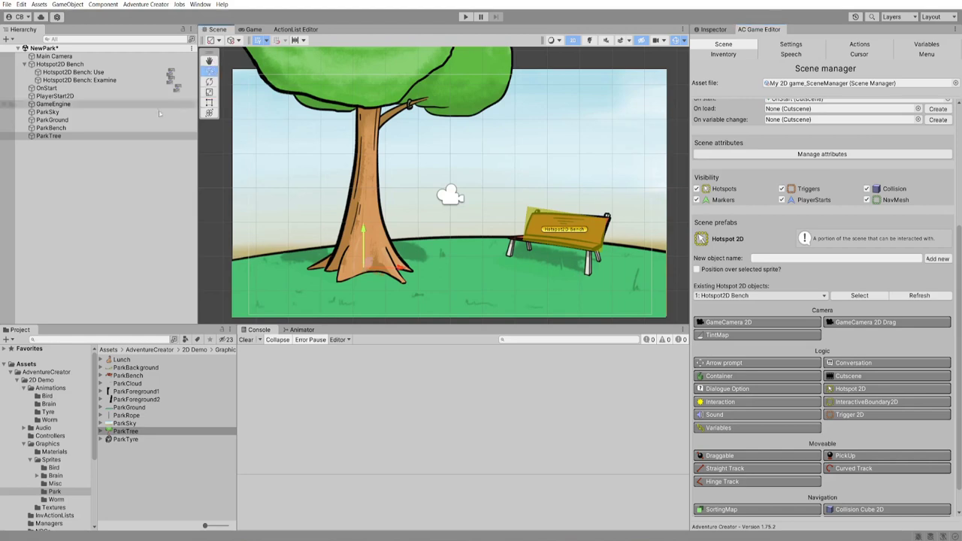
pyautogui.click(714, 29)
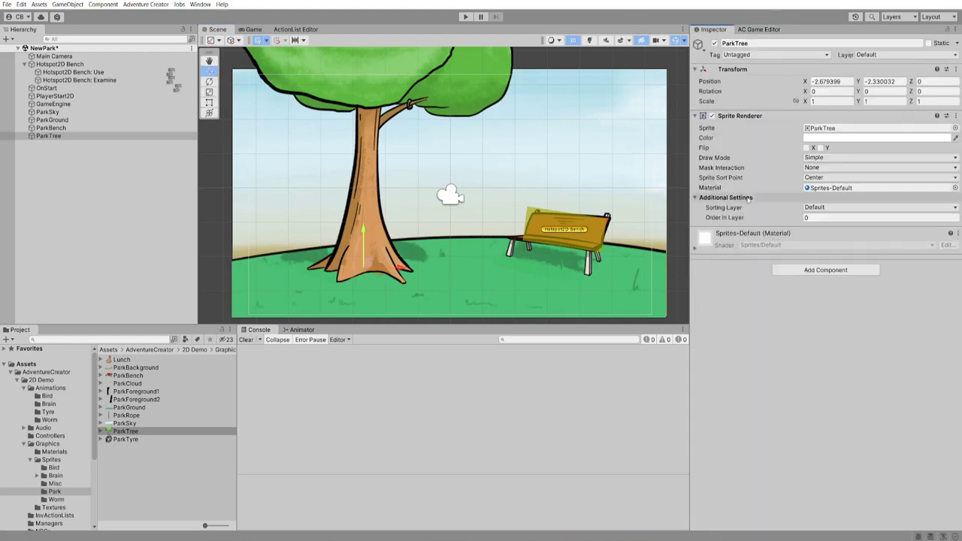
# Add an Adventure Creator > Hotspots > Hotspot component to ParkTree
pyautogui.click(824, 270)
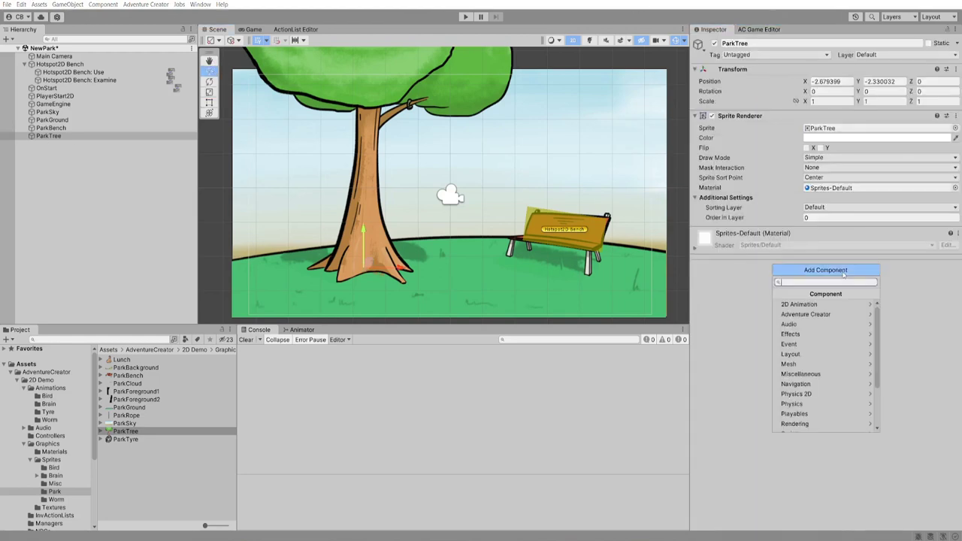
pyautogui.click(818, 316)
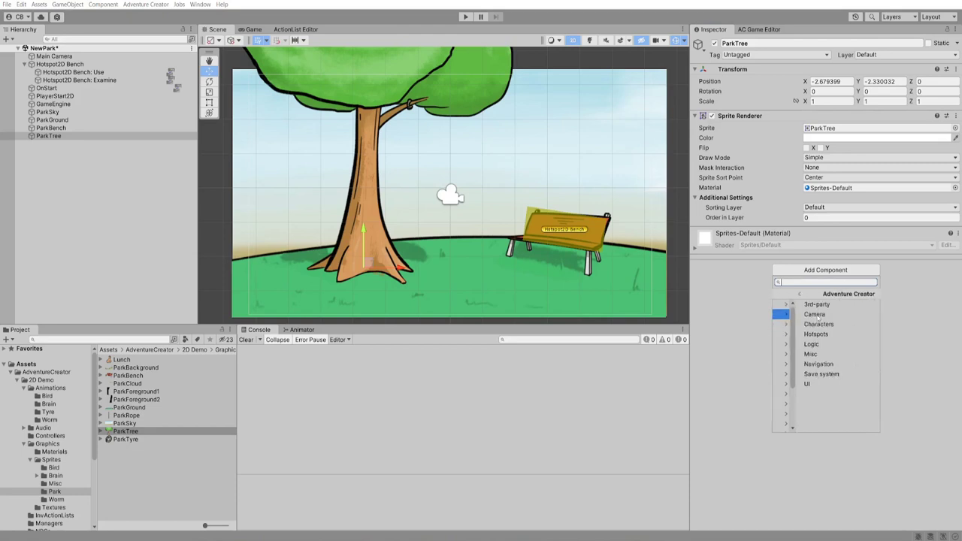
pyautogui.click(828, 338)
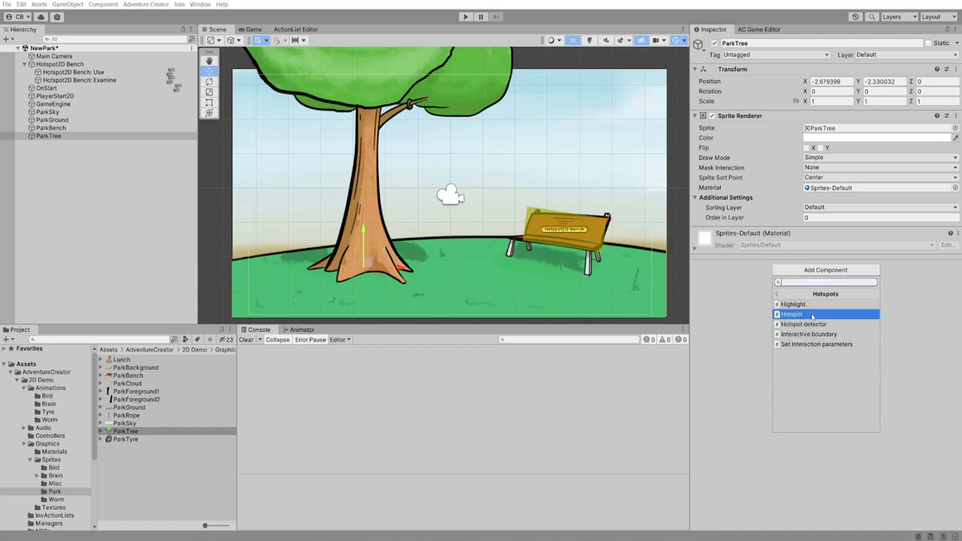
pyautogui.click(812, 316)
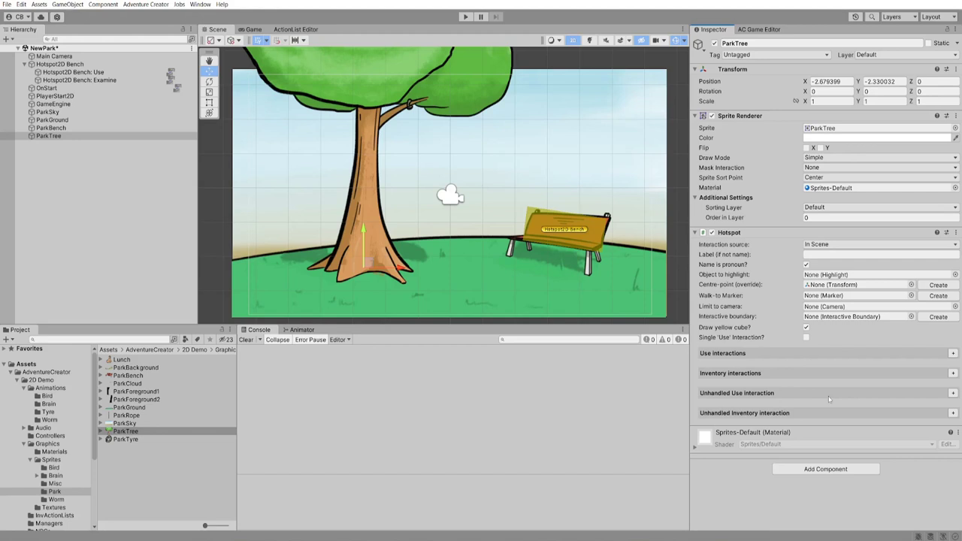
# Add a Polygon Collider 2D (searched with 'pol') to ParkTree, then select the hotspot label field
pyautogui.click(847, 469)
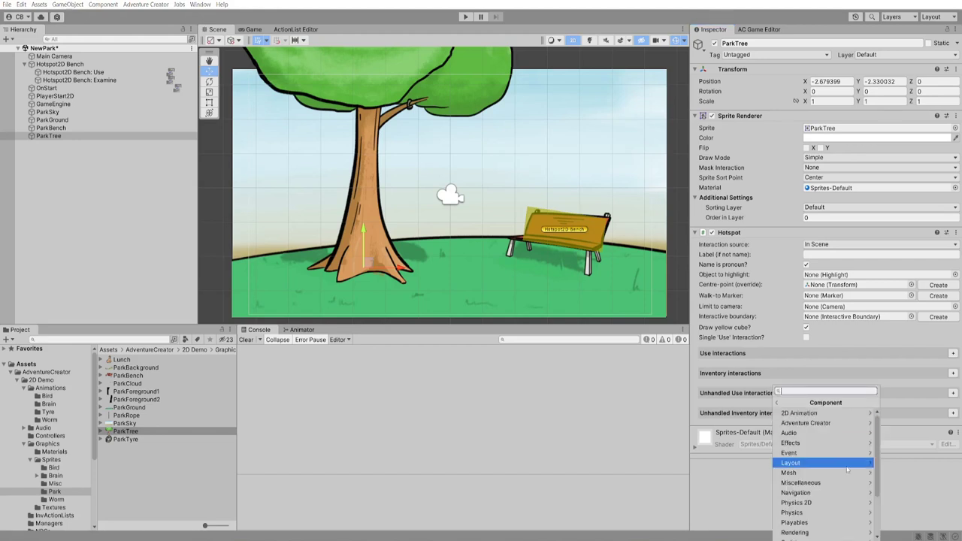
pyautogui.write('pol')
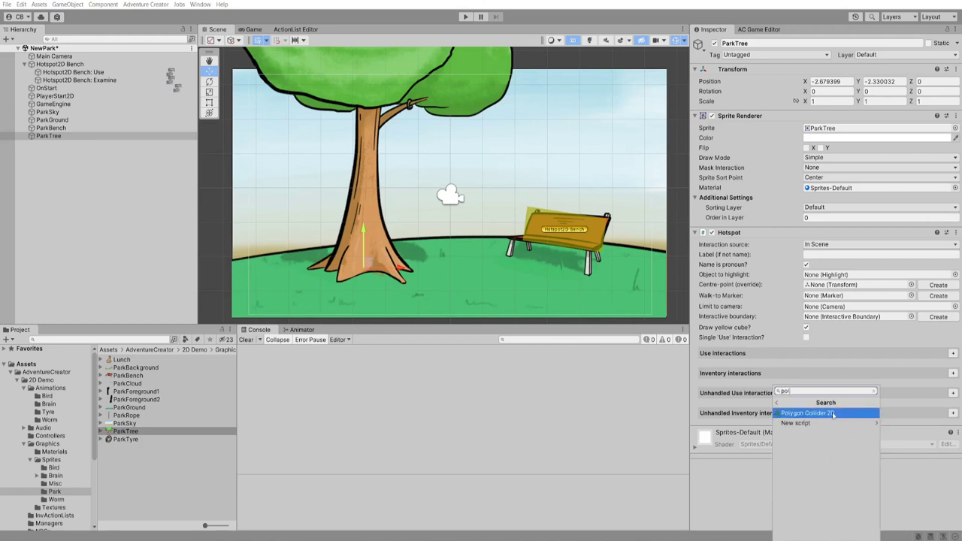
pyautogui.click(832, 413)
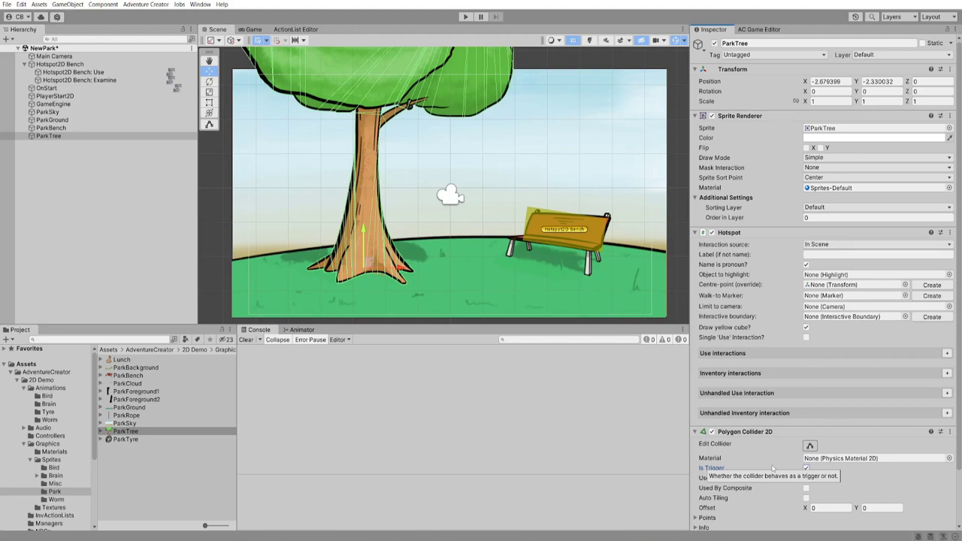
pyautogui.click(864, 255)
# Label the hotspot 'Tree' and create a '1: Talk to' Use interaction named Tree: Talk to
pyautogui.write('Tree')
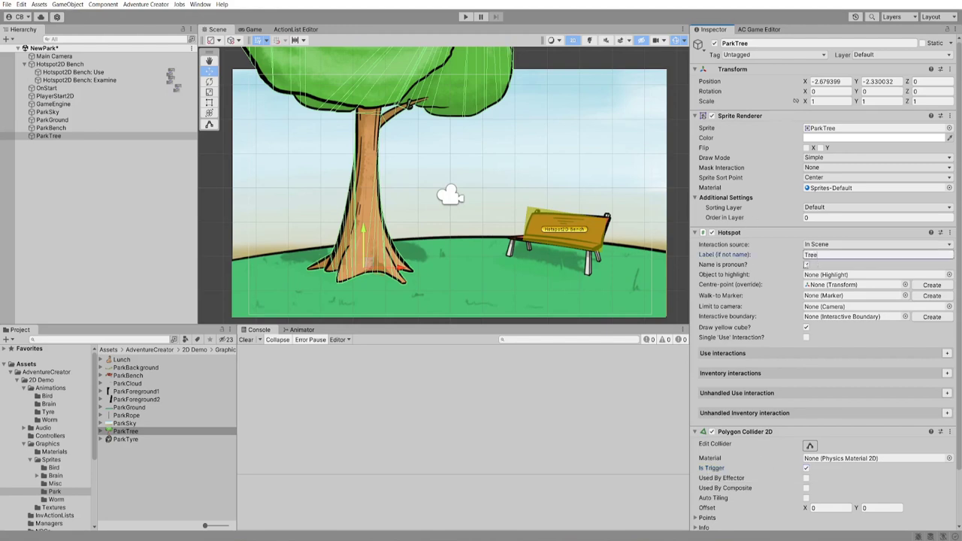
pyautogui.click(947, 353)
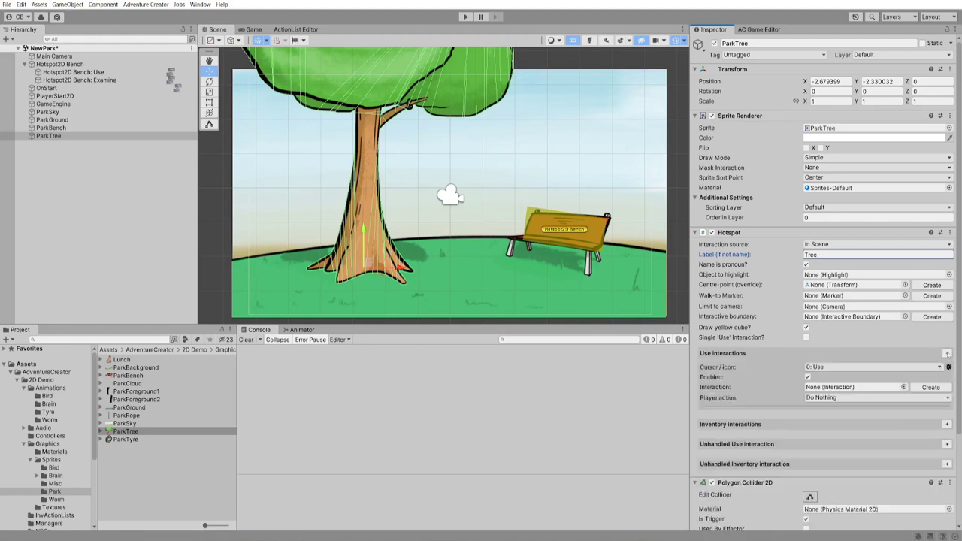
pyautogui.click(832, 367)
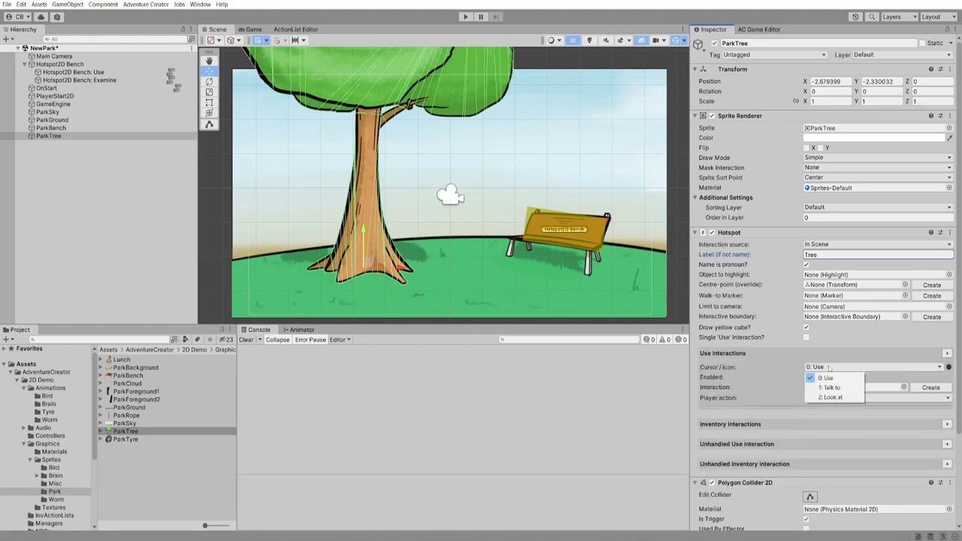
pyautogui.click(831, 387)
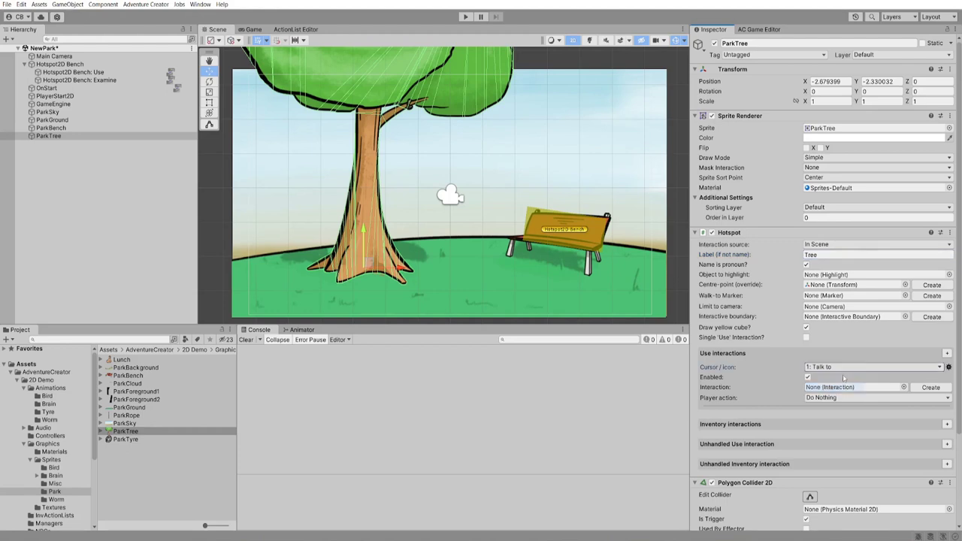
pyautogui.click(930, 387)
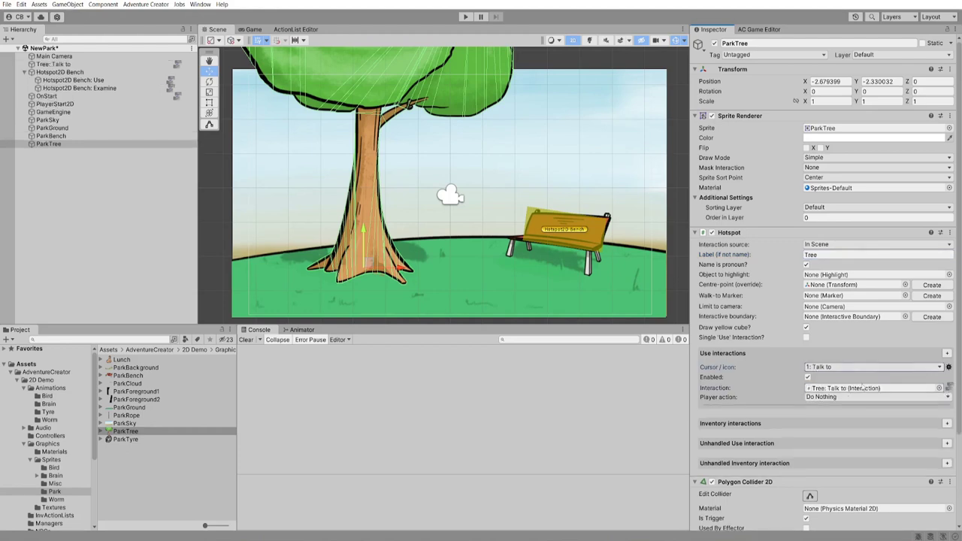
pyautogui.click(160, 143)
pyautogui.click(267, 68)
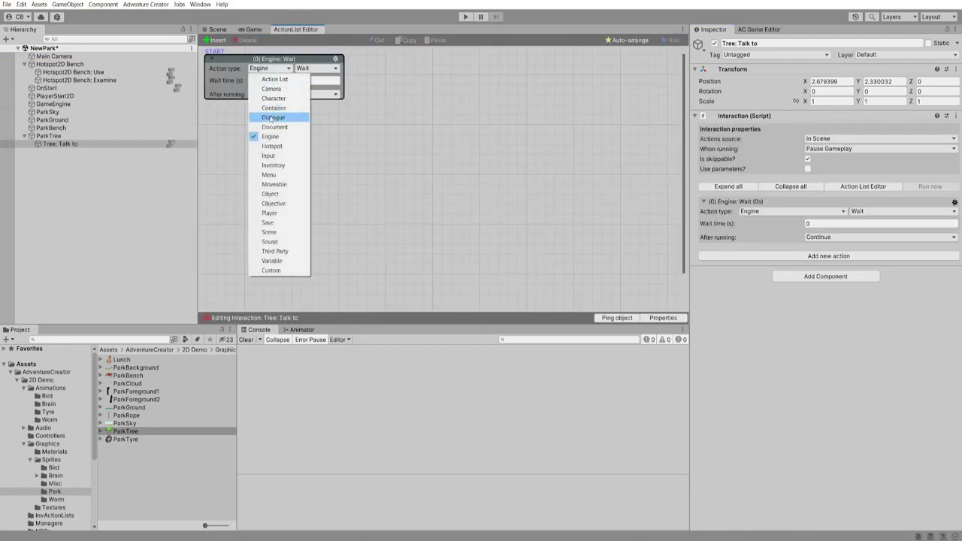
# Make Tree: Talk to a Dialogue player line saying 'It's not in a talking mood.'
pyautogui.click(270, 117)
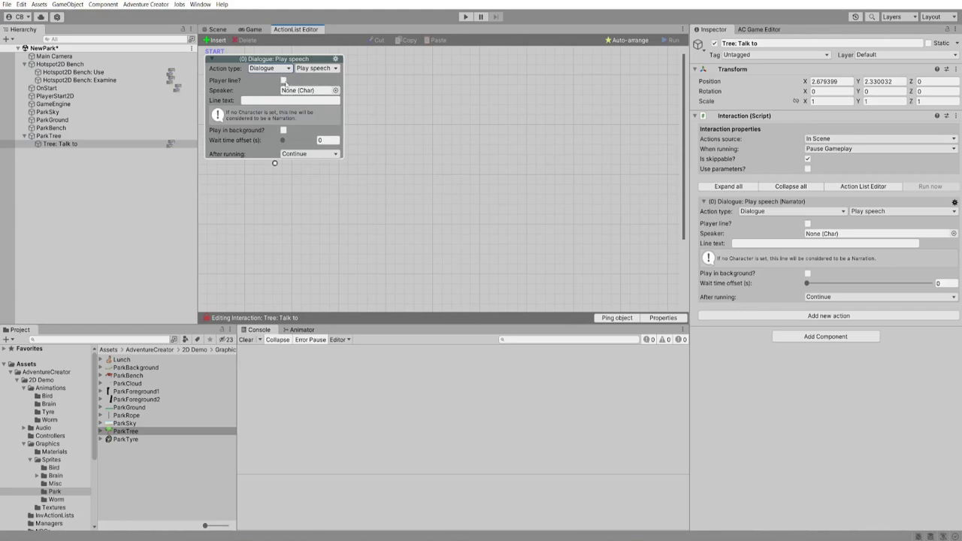
pyautogui.click(283, 80)
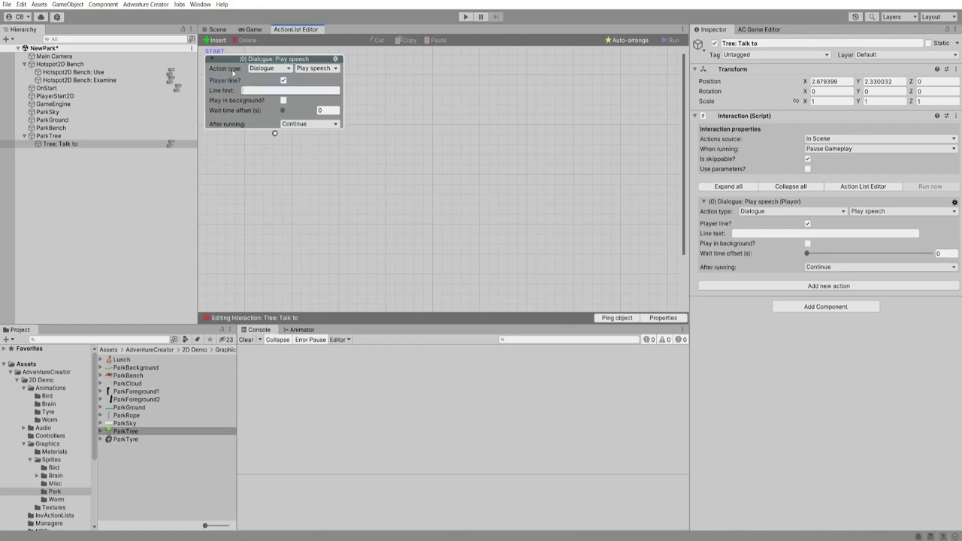
pyautogui.write("It's not in a talking mood.")
pyautogui.doubleClick(83, 136)
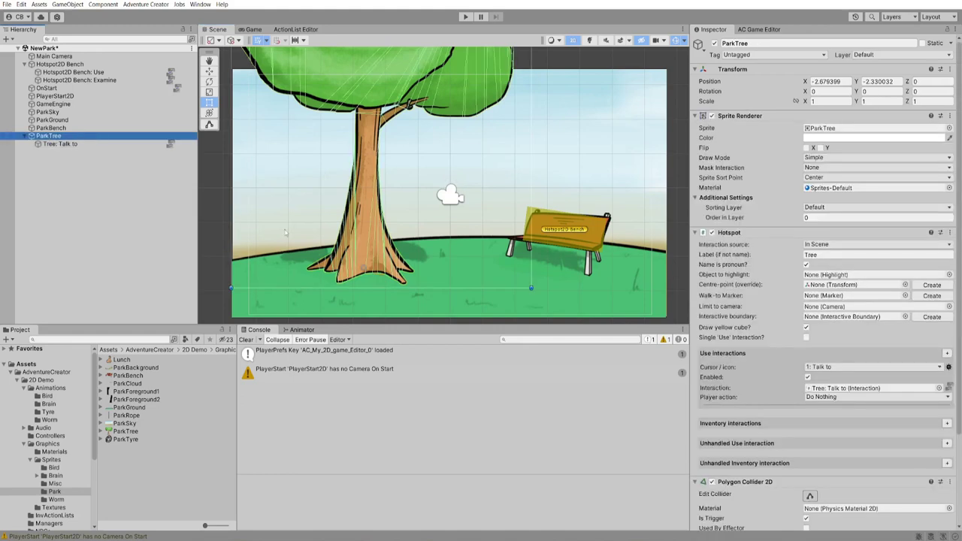
# Add a second Use interaction, create Tree: Use, and open it in the ActionList Editor
pyautogui.scroll(-3, 712, 305)
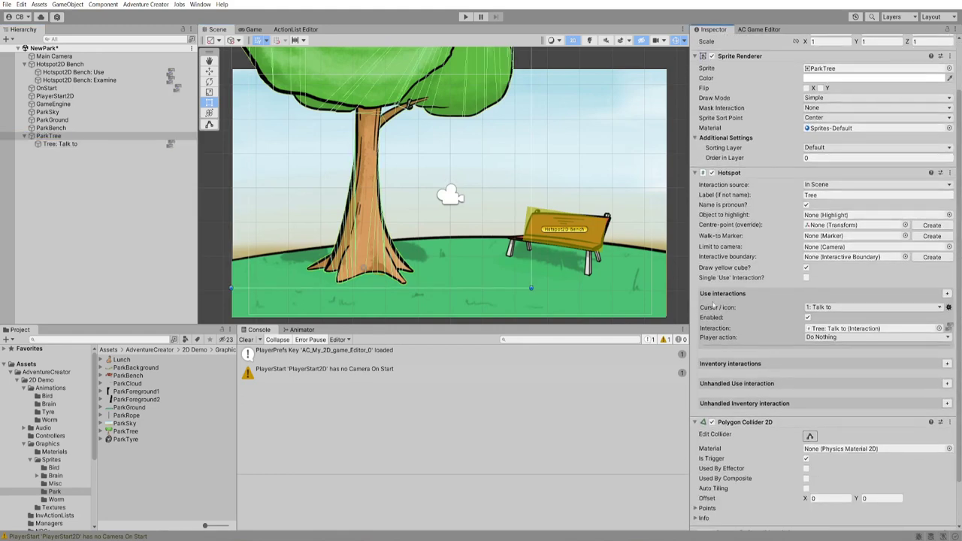
pyautogui.click(947, 293)
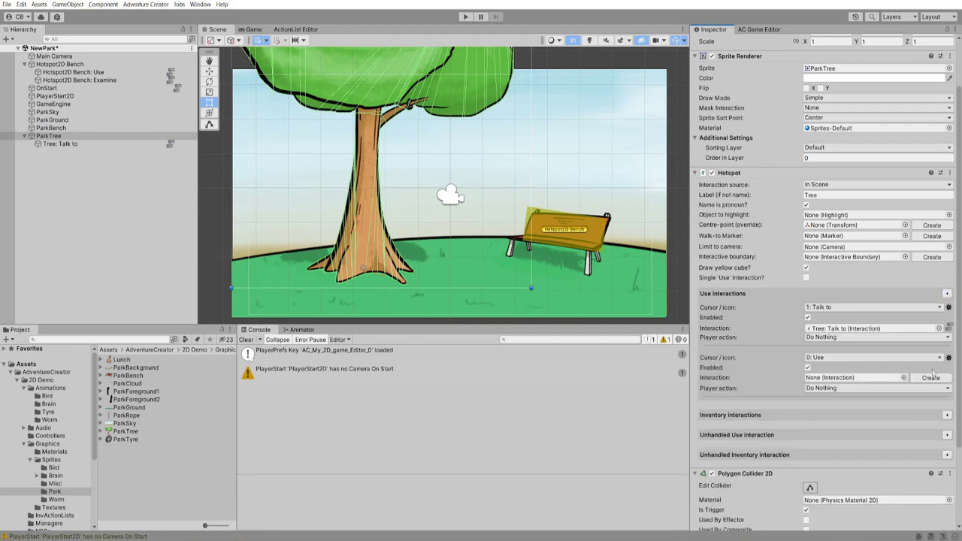
pyautogui.click(930, 377)
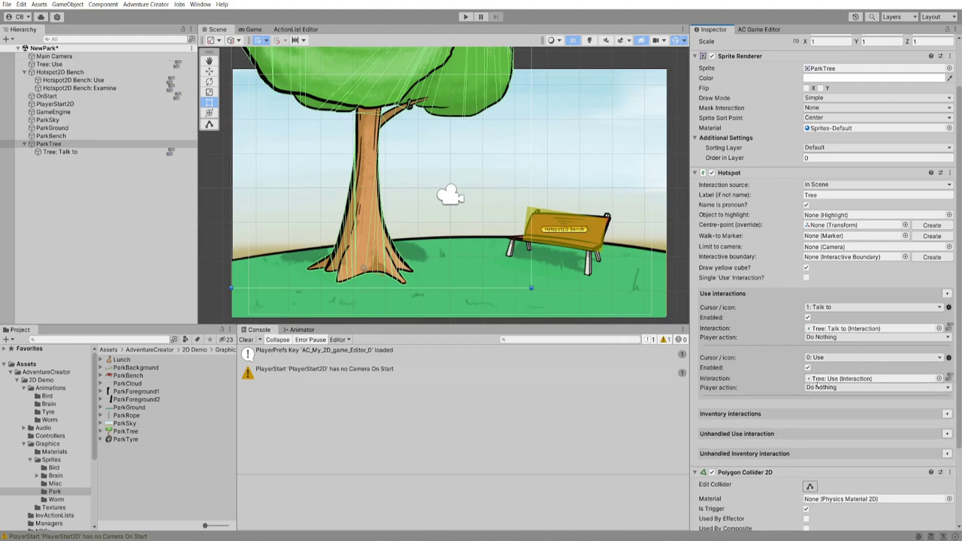
pyautogui.click(948, 379)
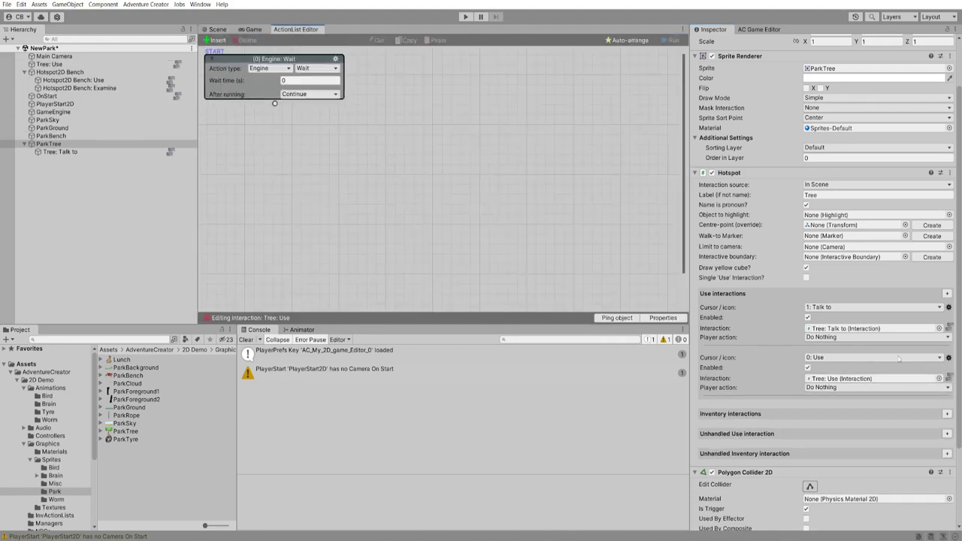
# Give Tree: Use the player line 'I can't climb trees', move it under ParkTree, and play
pyautogui.click(284, 69)
pyautogui.click(279, 118)
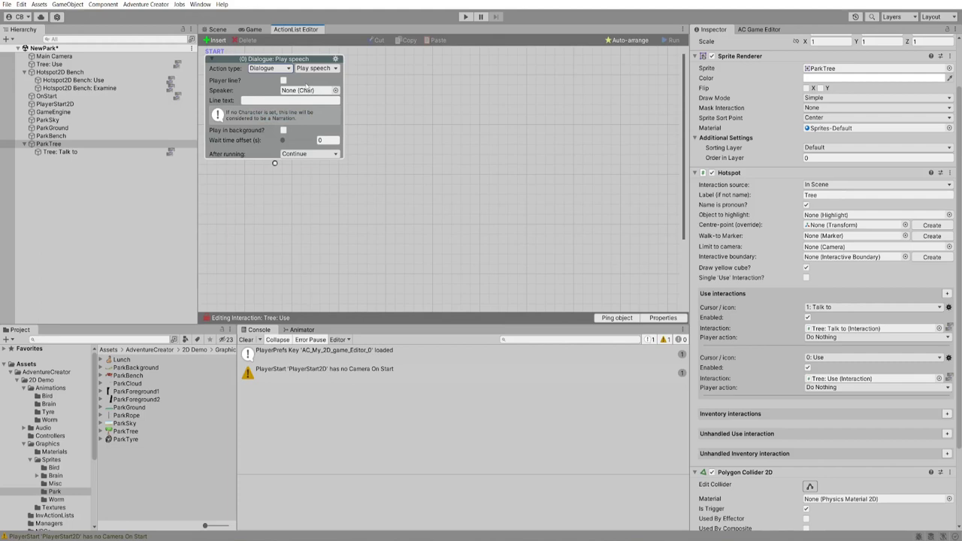
pyautogui.click(283, 81)
pyautogui.click(276, 89)
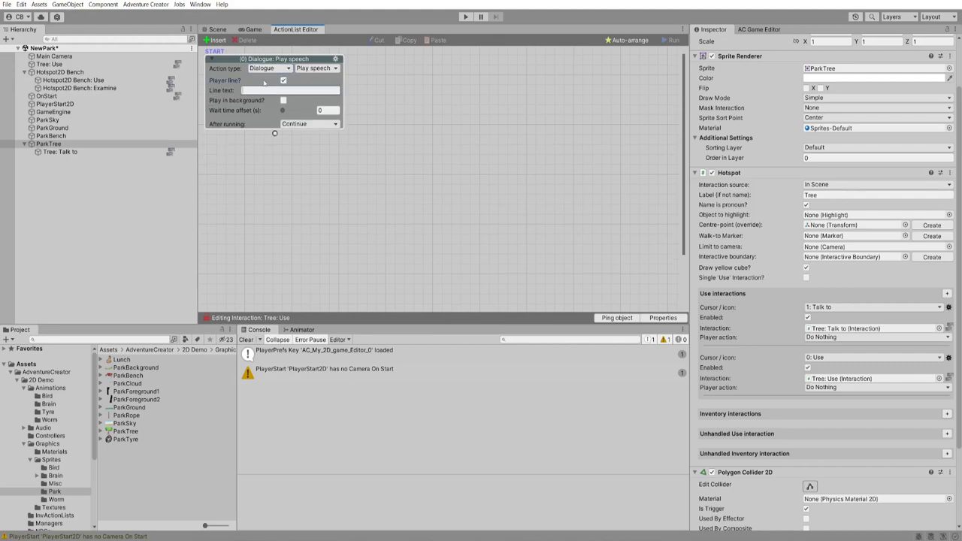
pyautogui.write("I can't climb tree")
pyautogui.write('s,')
pyautogui.moveTo(49, 64); pyautogui.dragTo(66, 152)
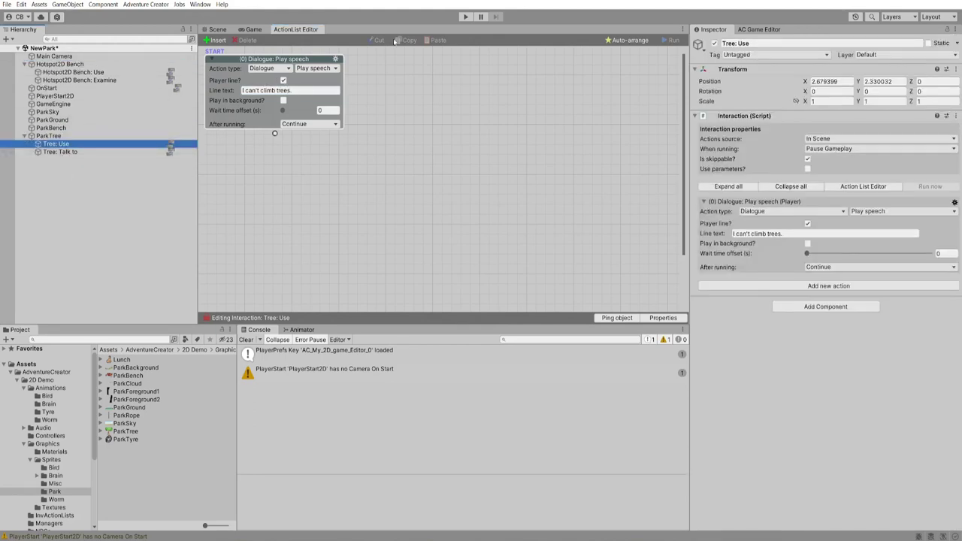
pyautogui.click(465, 17)
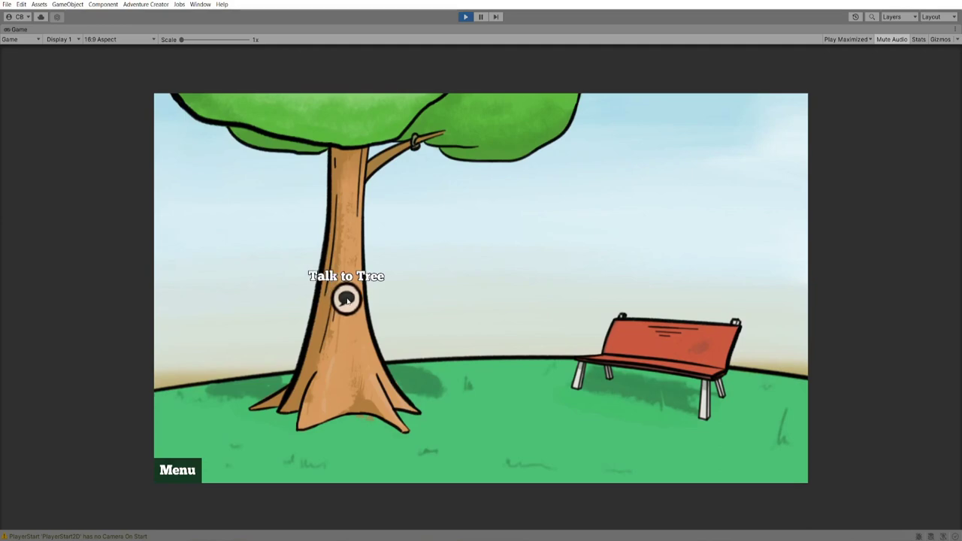
# Talk to the tree in Play mode, see 'It's not in a talking mood.', then stop playing
pyautogui.click(346, 299)
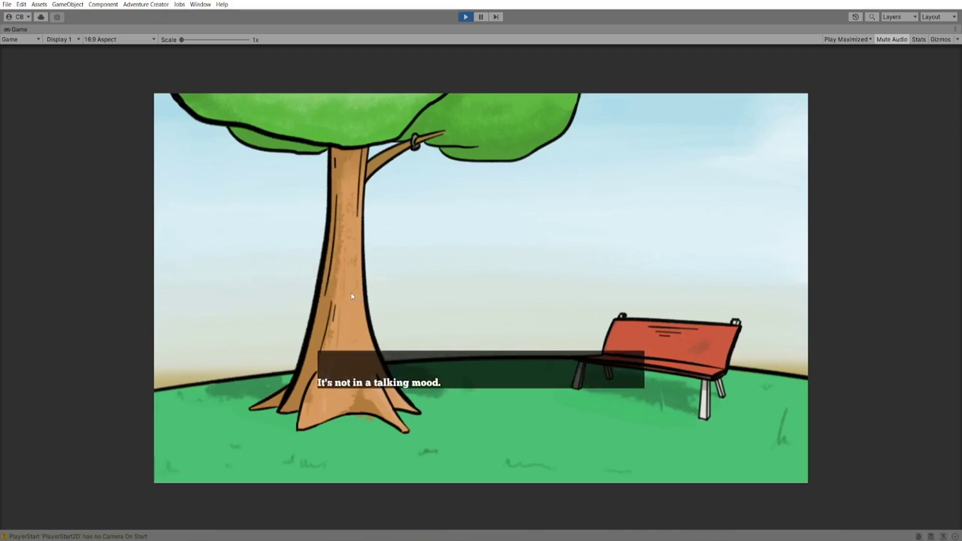
pyautogui.hotkey('ctrl', 'p')
pyautogui.scroll(-3, 710, 348)
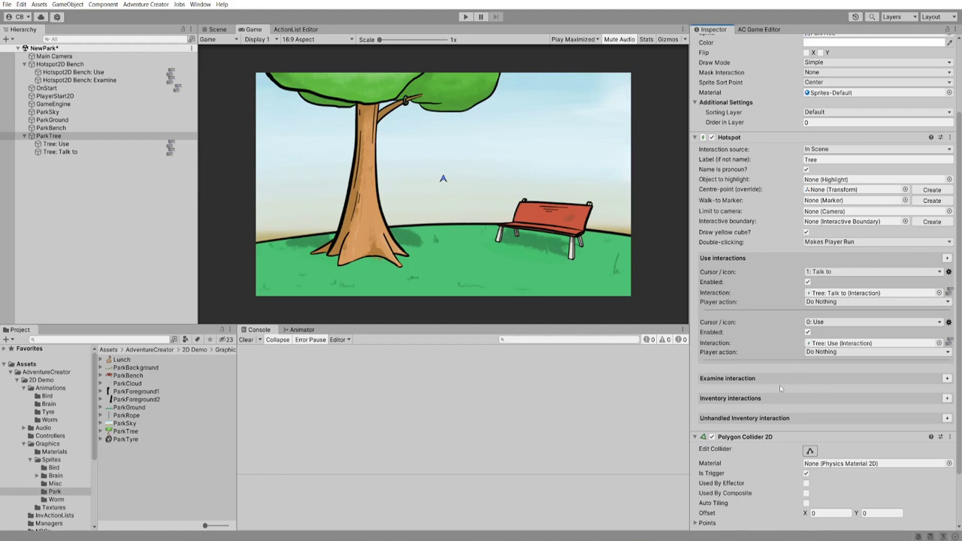
# In the Settings manager, set Interaction method to Choose Hotspot Then Interaction and start Play mode
pyautogui.scroll(3, 779, 385)
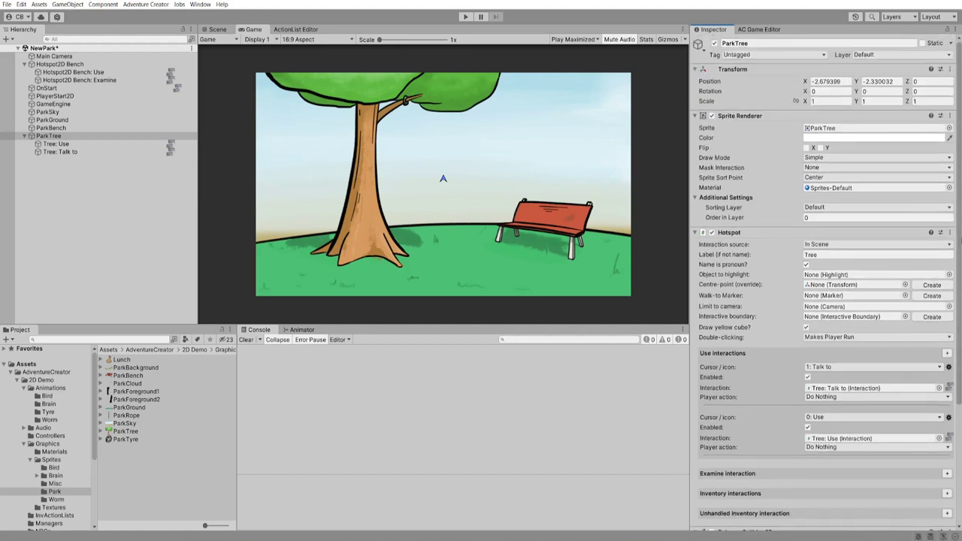
pyautogui.click(759, 28)
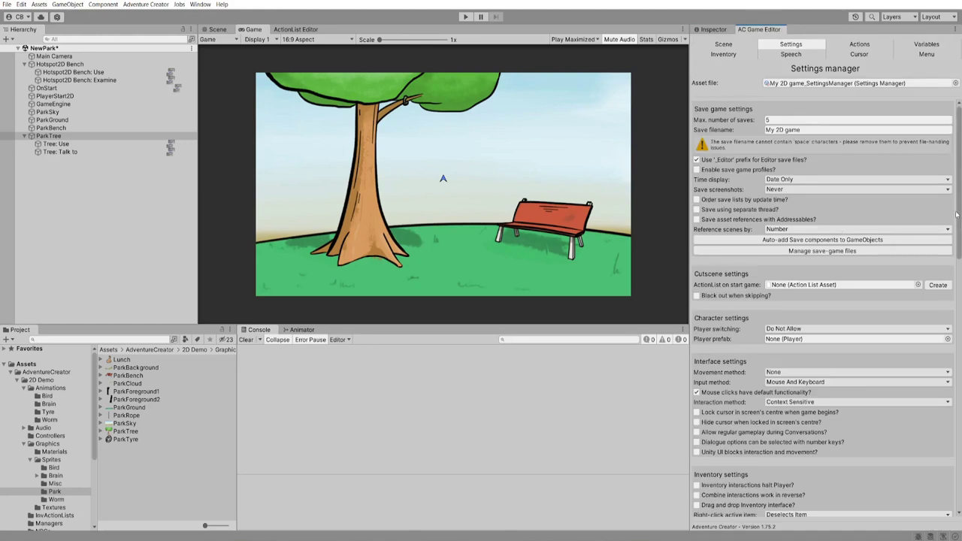
pyautogui.scroll(-2, 959, 239)
pyautogui.scroll(-3, 857, 249)
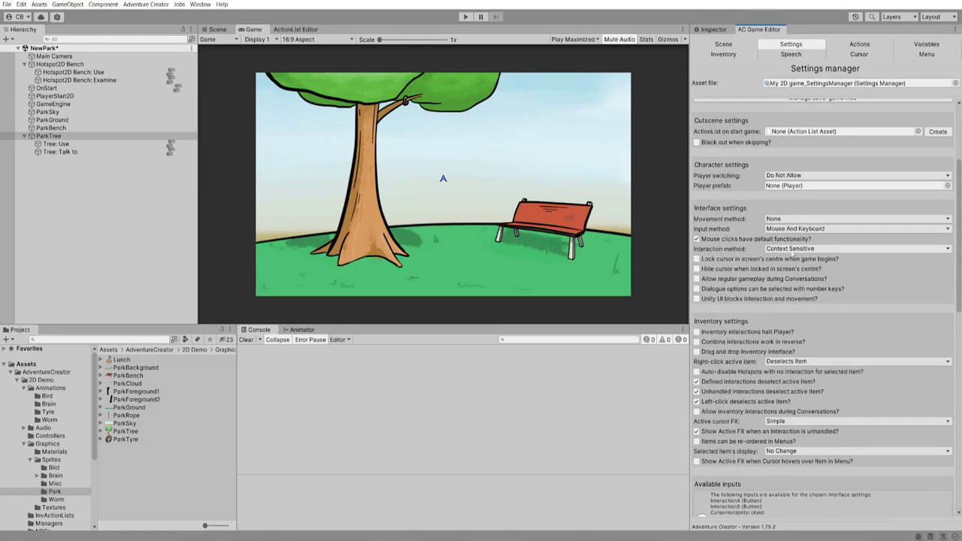
pyautogui.click(847, 249)
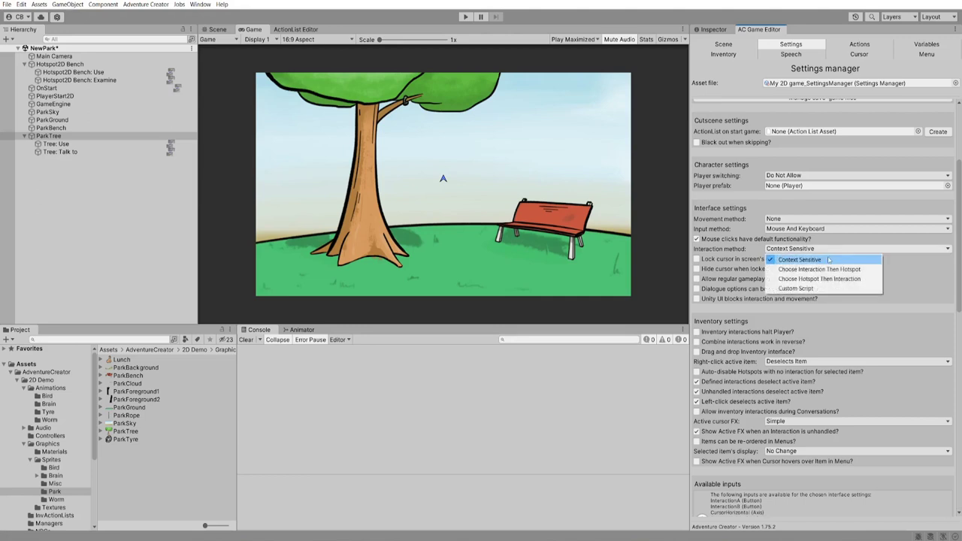
pyautogui.click(820, 259)
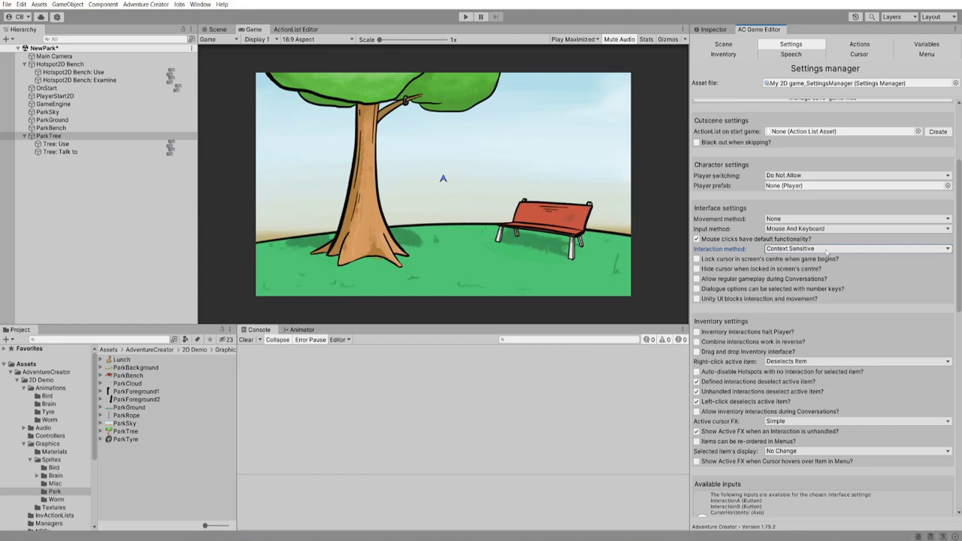
pyautogui.click(826, 249)
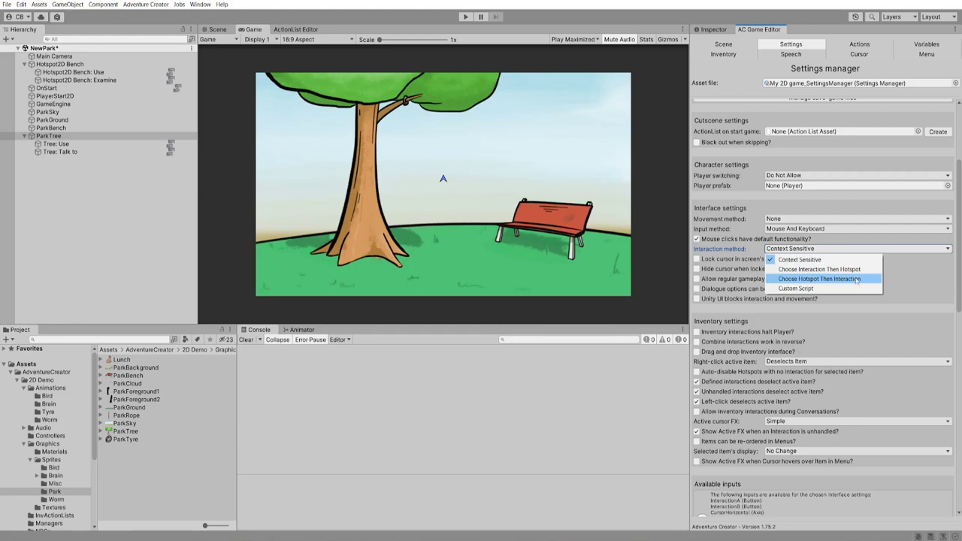
pyautogui.click(857, 280)
pyautogui.hotkey('ctrl', 'p')
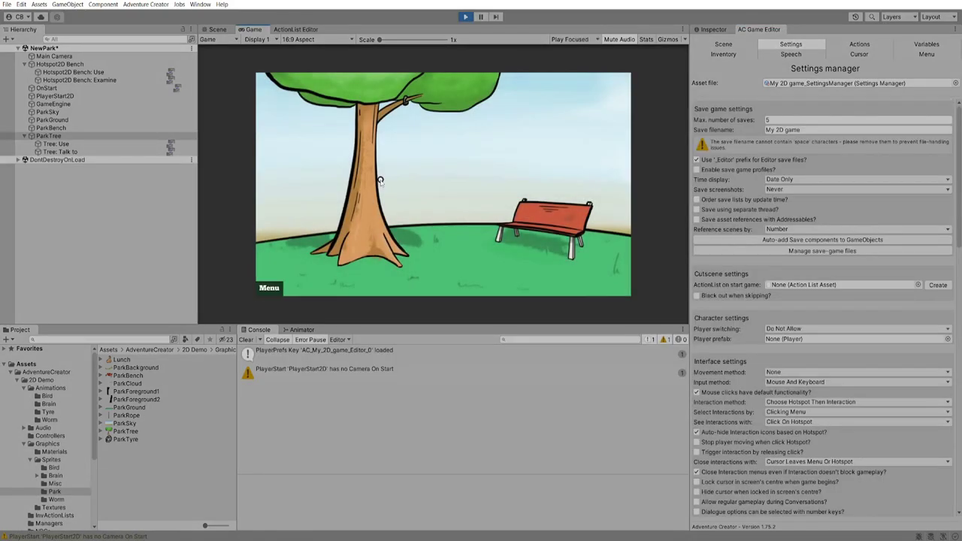
pyautogui.click(565, 214)
pyautogui.click(373, 202)
pyautogui.click(380, 203)
pyautogui.click(767, 412)
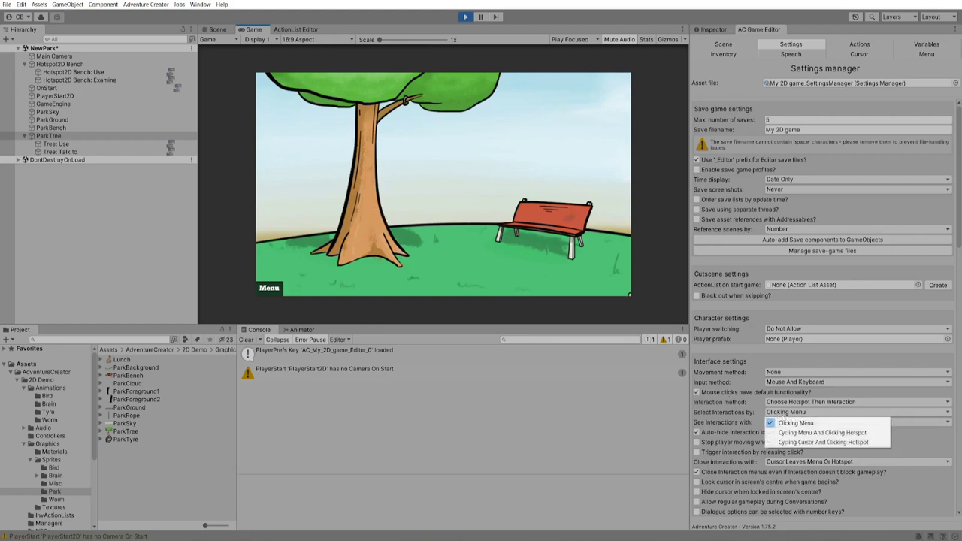
pyautogui.click(802, 443)
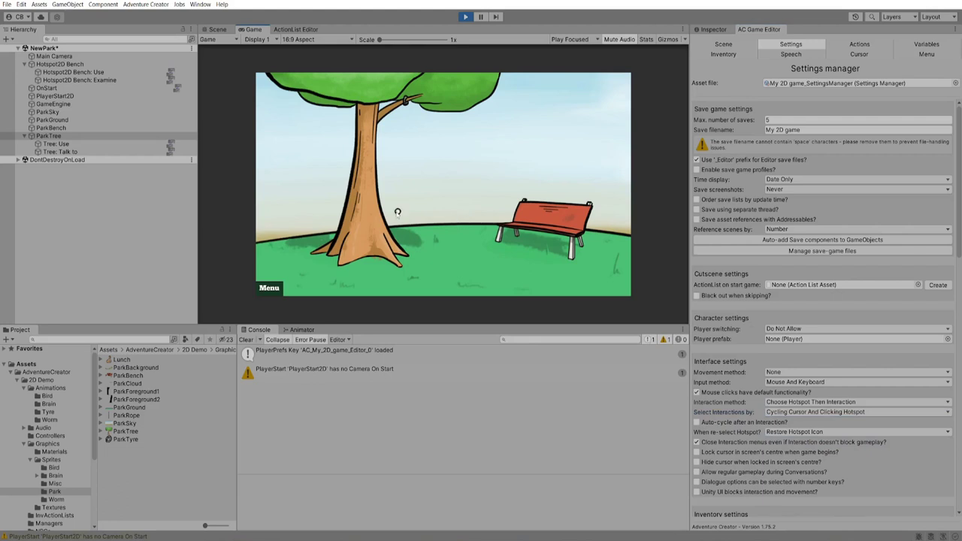
pyautogui.rightClick(369, 208)
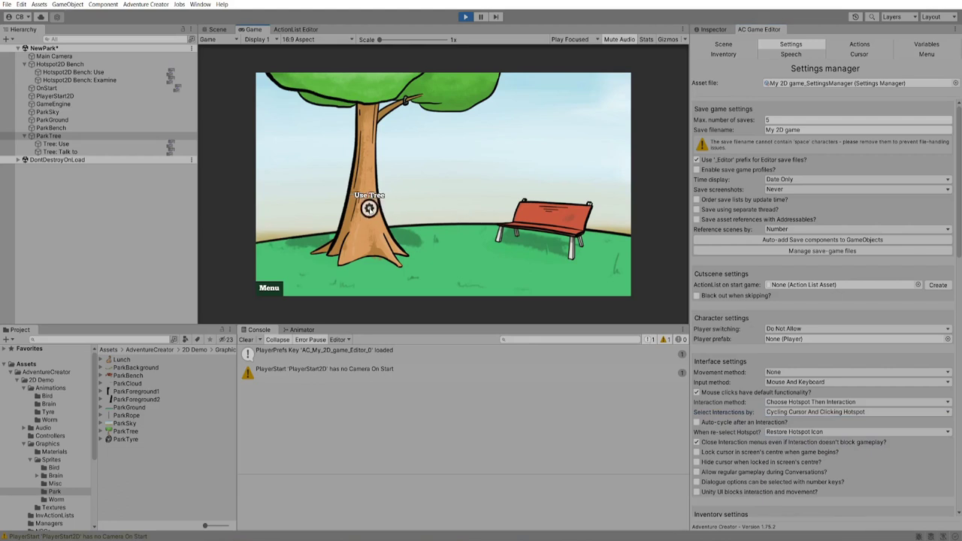
pyautogui.rightClick(369, 208)
pyautogui.rightClick(369, 208)
pyautogui.rightClick(369, 197)
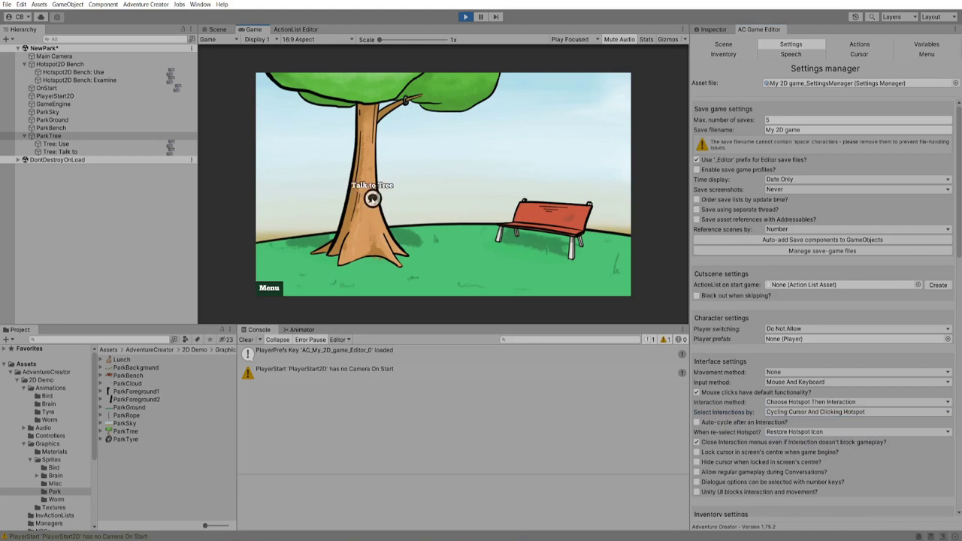
pyautogui.rightClick(369, 198)
pyautogui.rightClick(368, 197)
pyautogui.rightClick(369, 197)
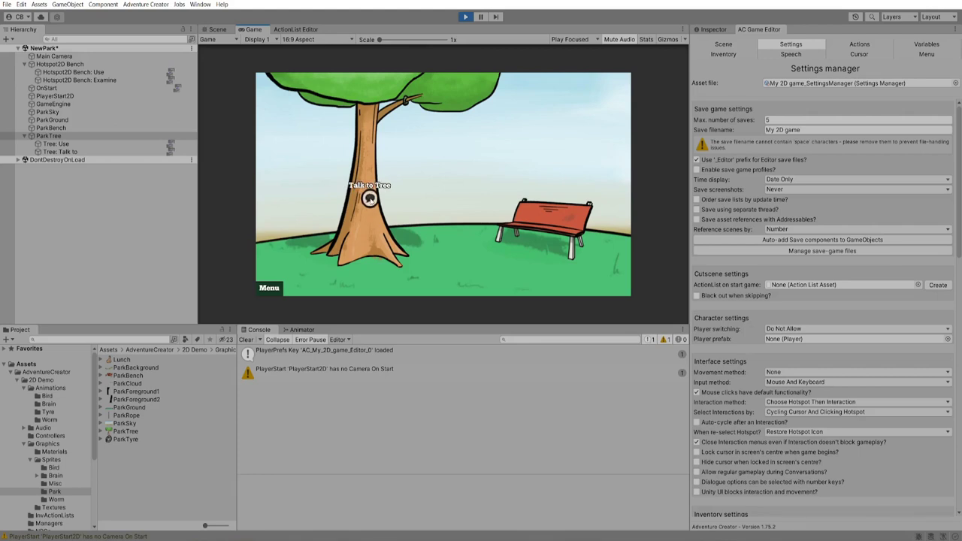
pyautogui.click(837, 412)
pyautogui.click(796, 422)
# Set Interaction method to Choose Interaction Then Hotspot and open Adventure Creator's online resources
pyautogui.click(837, 402)
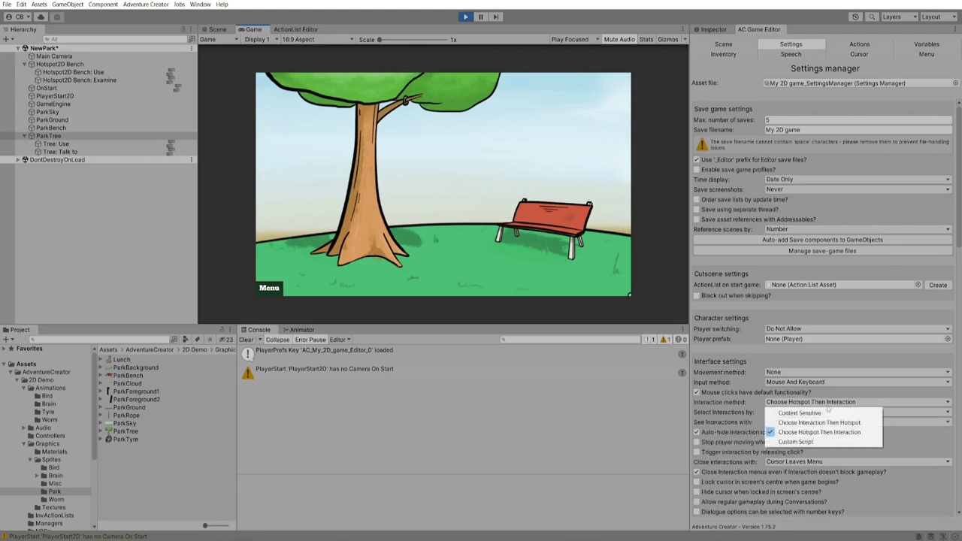
pyautogui.click(836, 423)
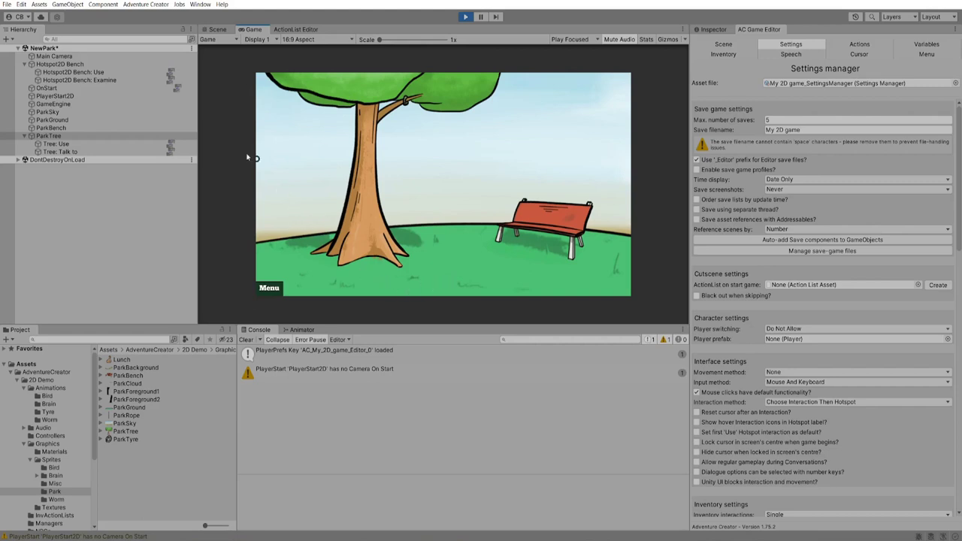
pyautogui.click(147, 4)
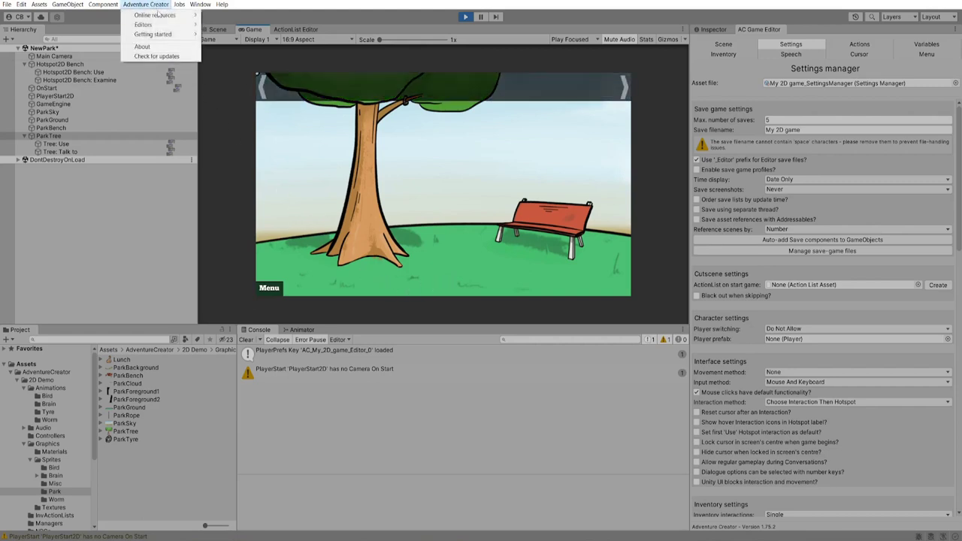
# Open the Adventure Creator Downloads page and scroll to the UI Template: Nine Verbs package
pyautogui.moveTo(163, 15)
pyautogui.click(225, 34)
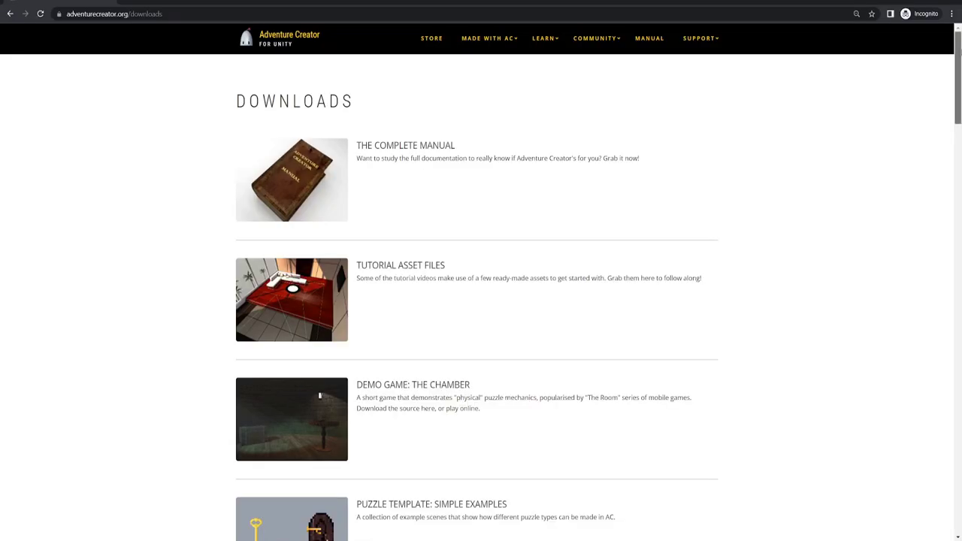
pyautogui.moveTo(958, 46); pyautogui.dragTo(959, 130)
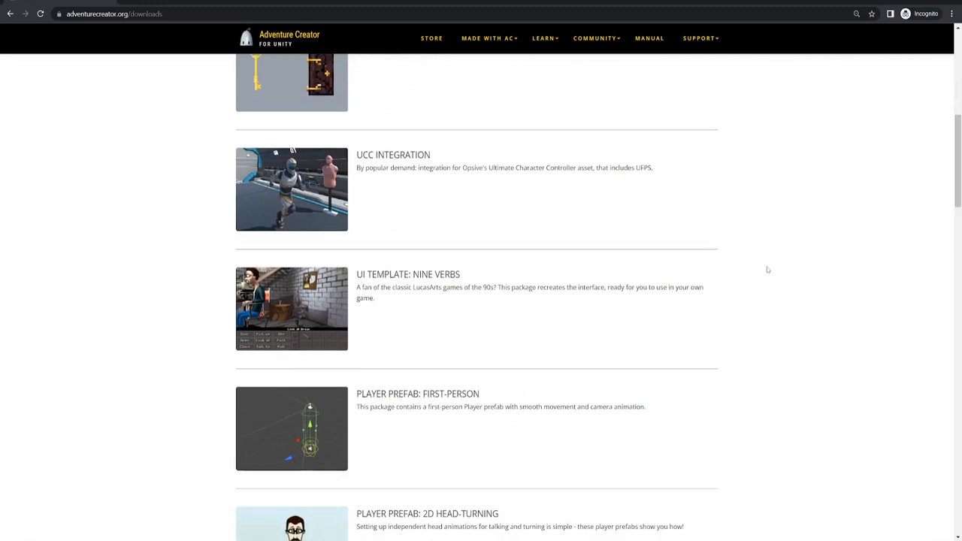
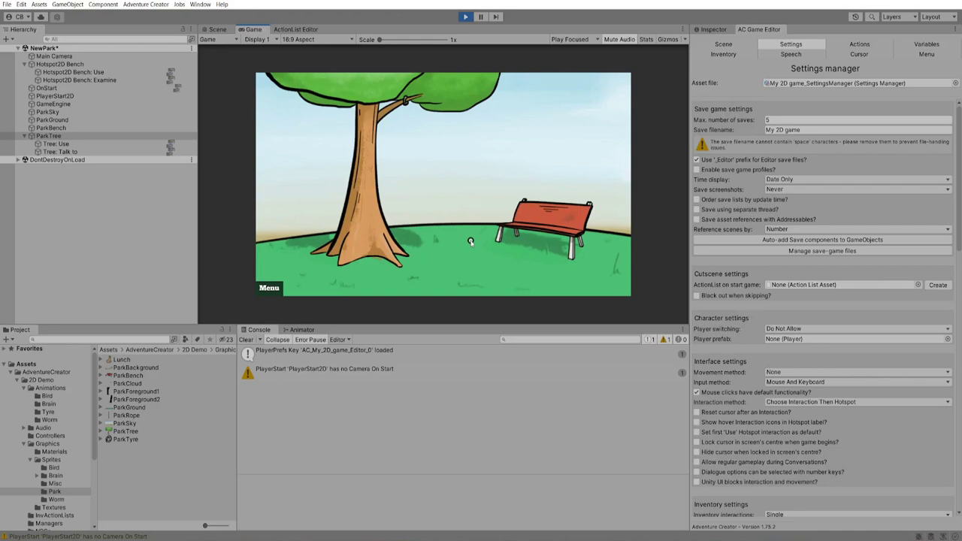
# Check the cursor icons, then test right-click icon cycling on the bench and tree in play
pyautogui.click(852, 57)
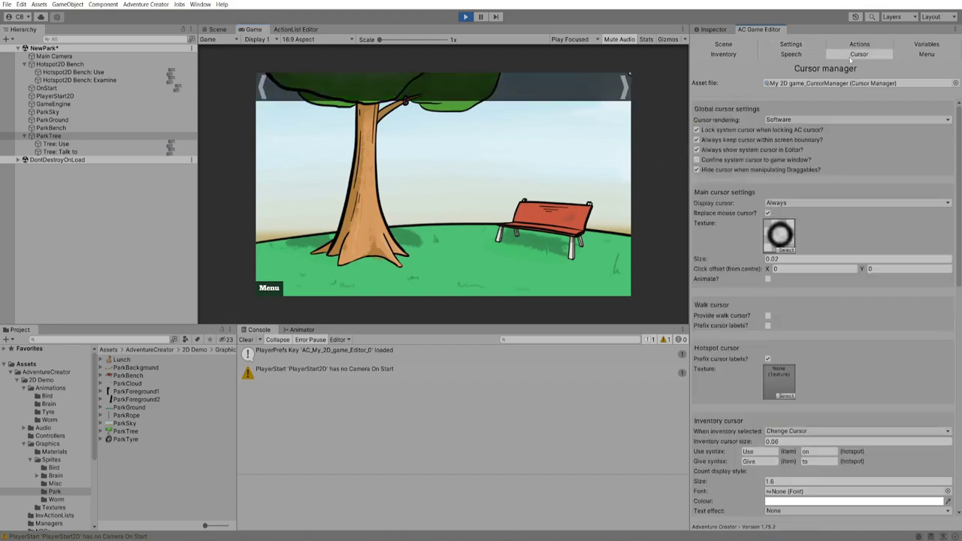
pyautogui.scroll(-8, 732, 301)
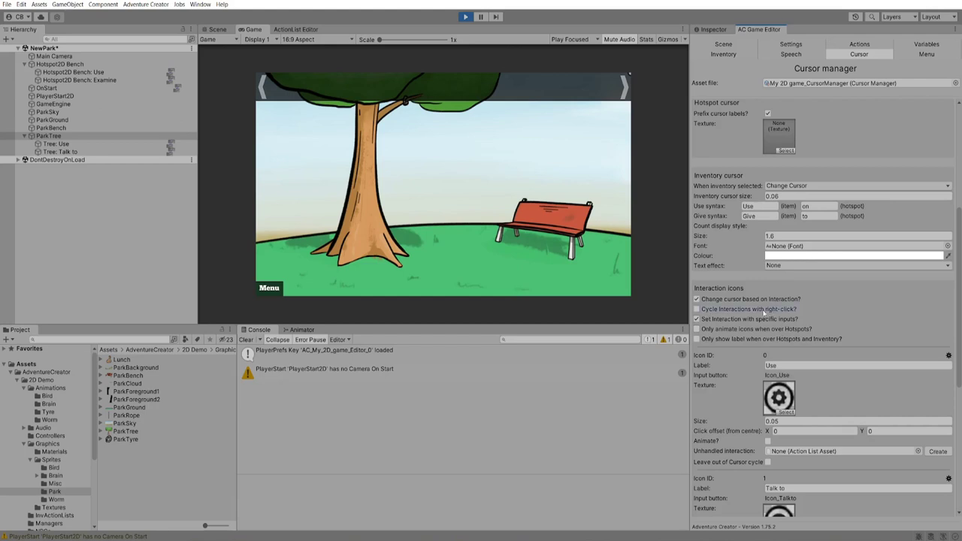
pyautogui.rightClick(467, 214)
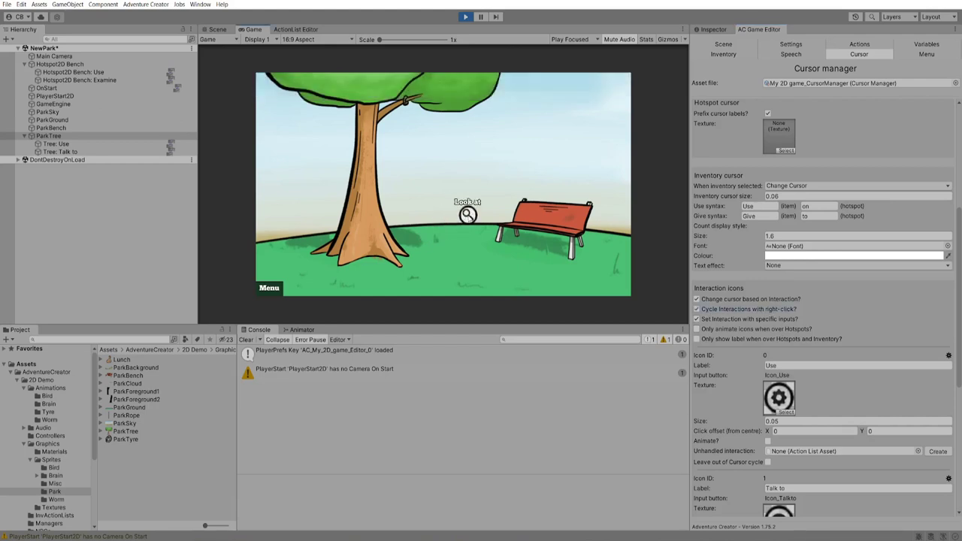
pyautogui.rightClick(538, 216)
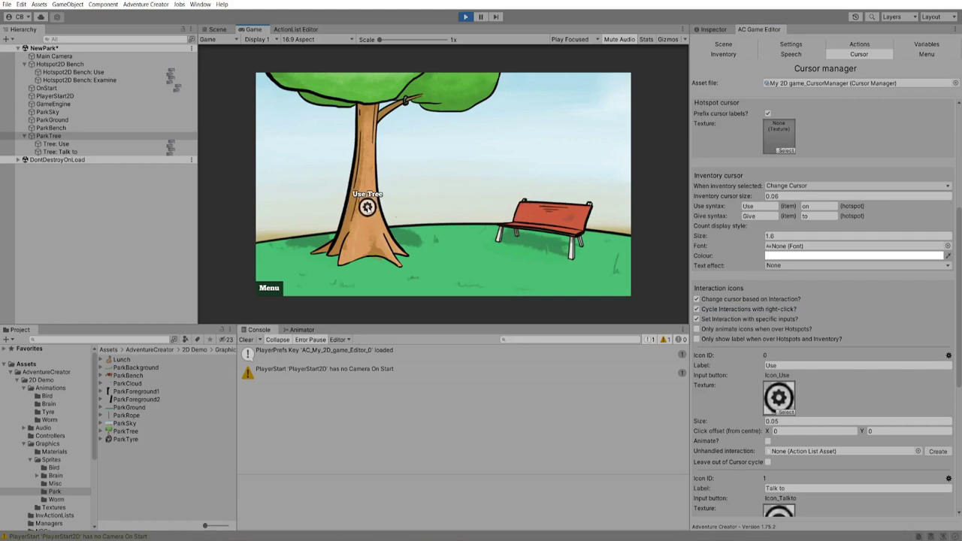
pyautogui.click(367, 207)
# Set the interaction method to Context Sensitive in the general settings
pyautogui.scroll(5, 827, 188)
pyautogui.click(790, 45)
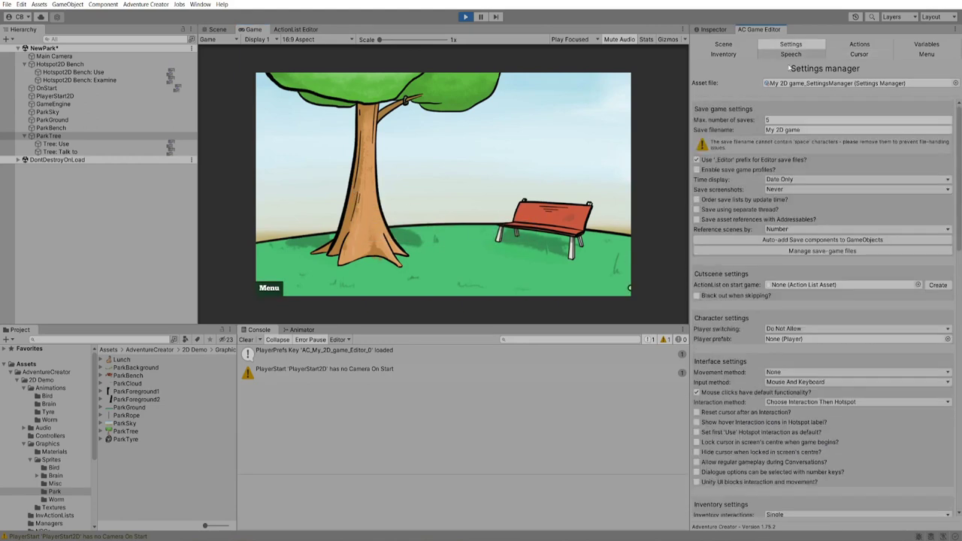
pyautogui.click(795, 402)
pyautogui.click(794, 409)
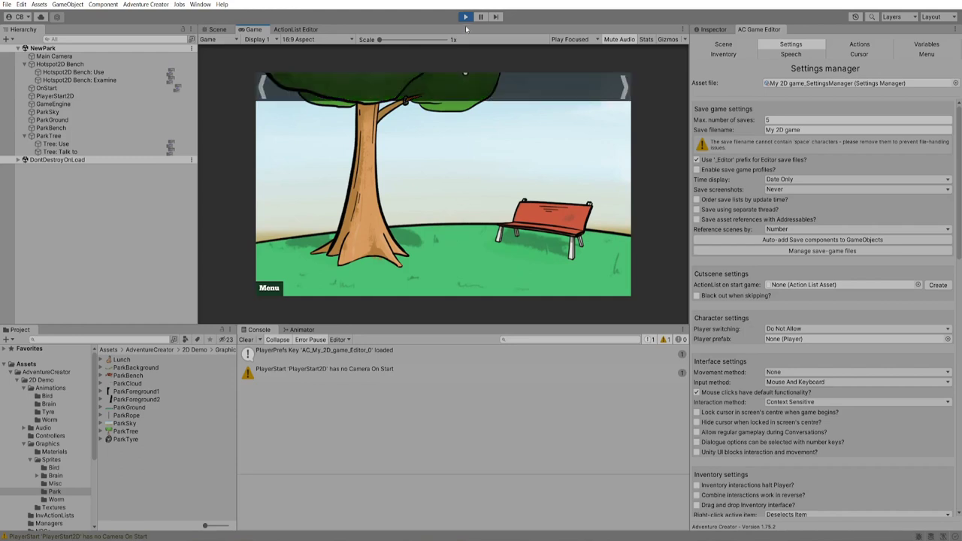
# Stop the game and add cursor icon 3 labelled 'Exit' using the arrow-down texture
pyautogui.click(466, 16)
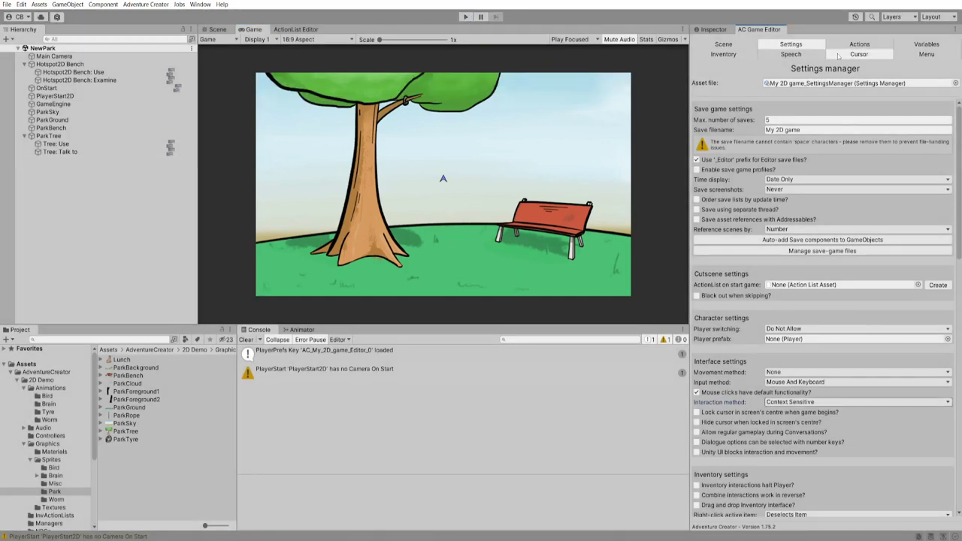
pyautogui.click(859, 54)
pyautogui.scroll(-15, 956, 216)
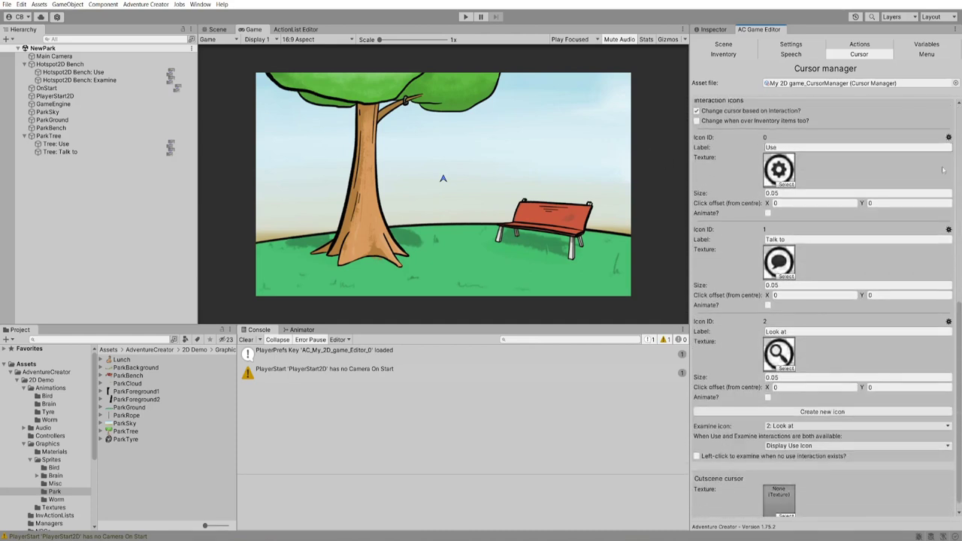
pyautogui.scroll(-2, 957, 406)
pyautogui.click(821, 400)
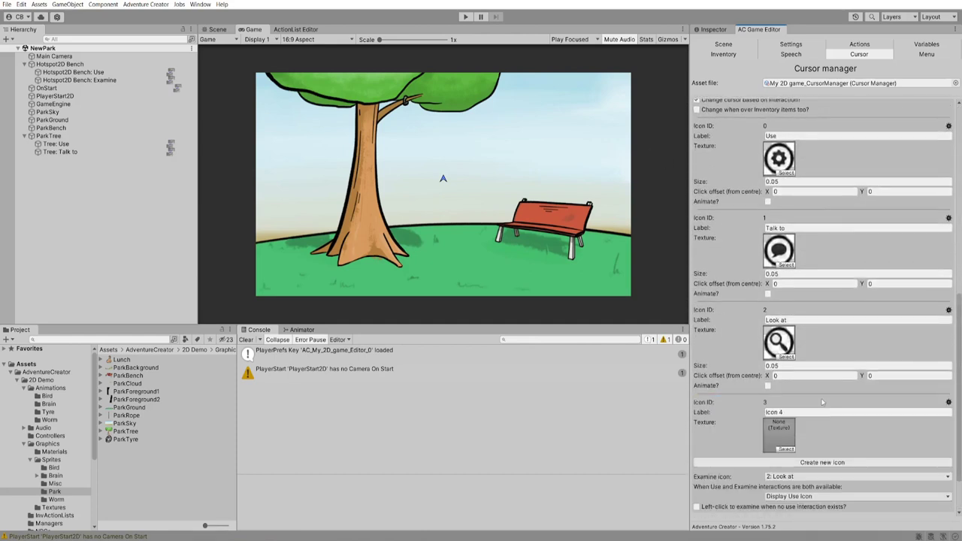
pyautogui.click(819, 412)
pyautogui.hotkey('ctrl', 'a')
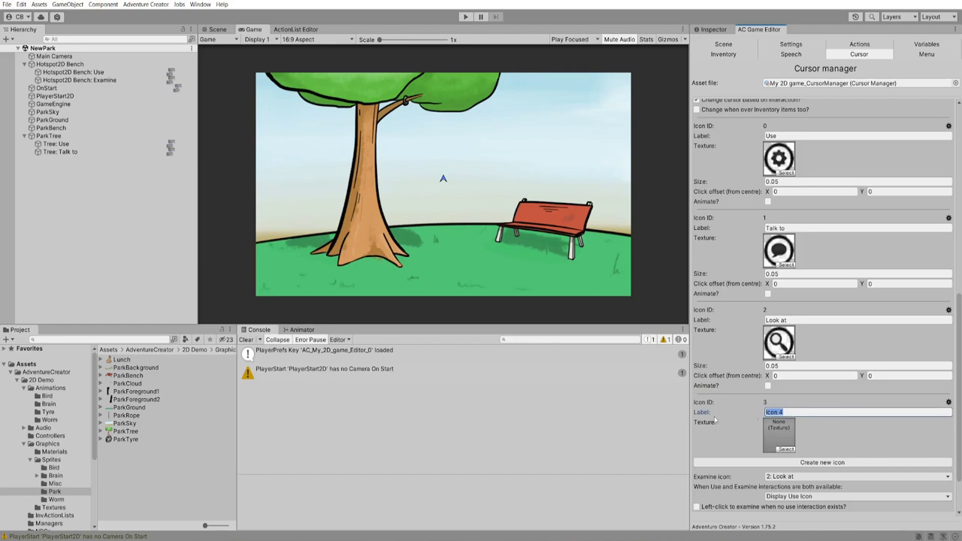
pyautogui.write('Ixit')
pyautogui.click(785, 449)
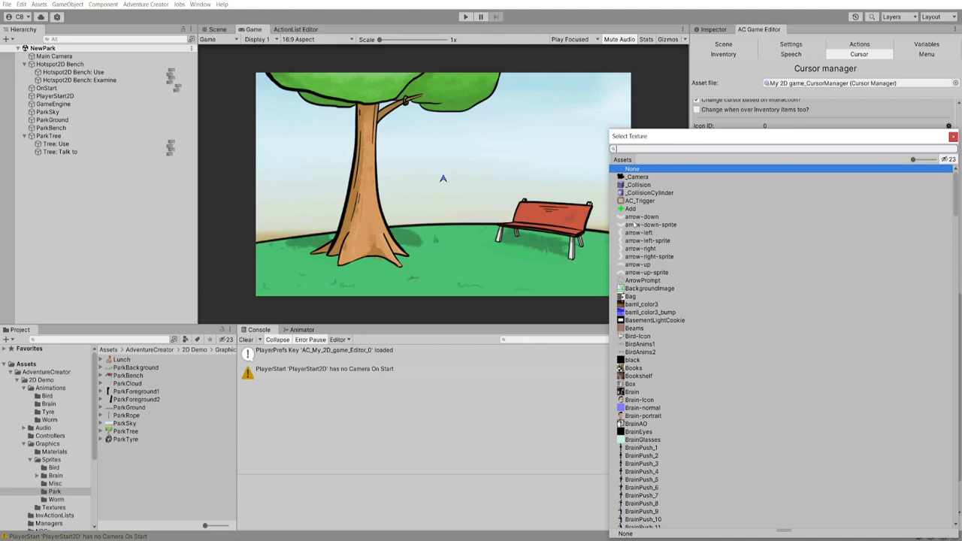
pyautogui.doubleClick(649, 217)
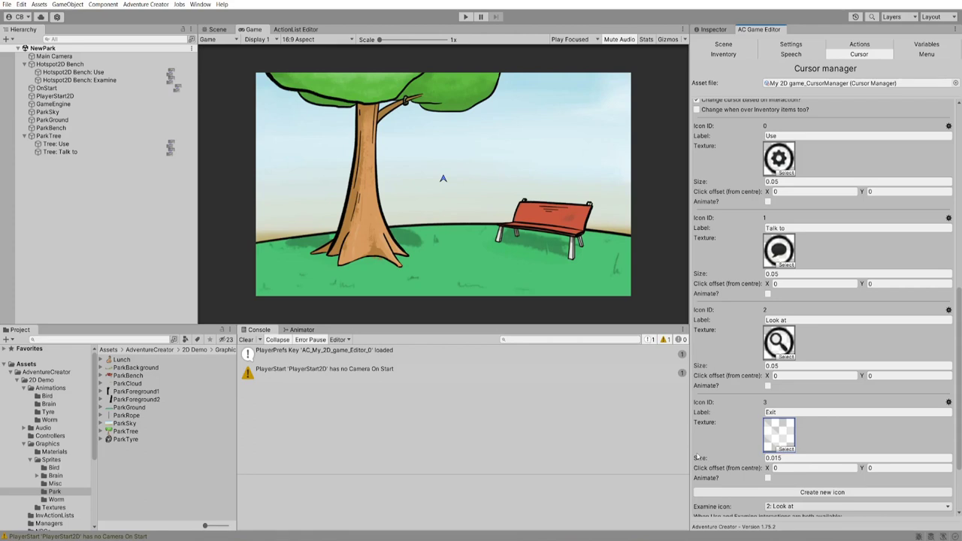
# Create a new 2D hotspot from the Scene manager and name it 'Hotspot2D Exit'
pyautogui.hotkey('ctrl', '1')
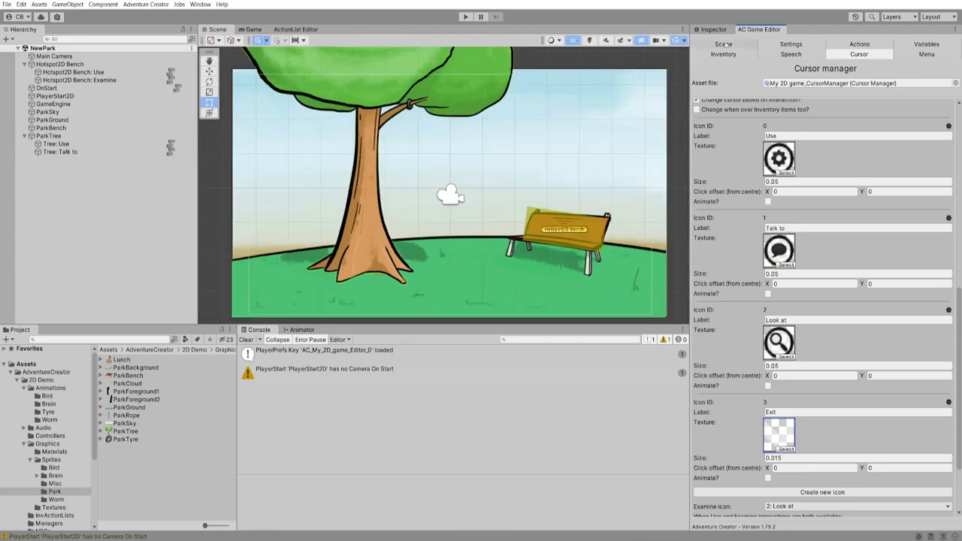
pyautogui.click(722, 44)
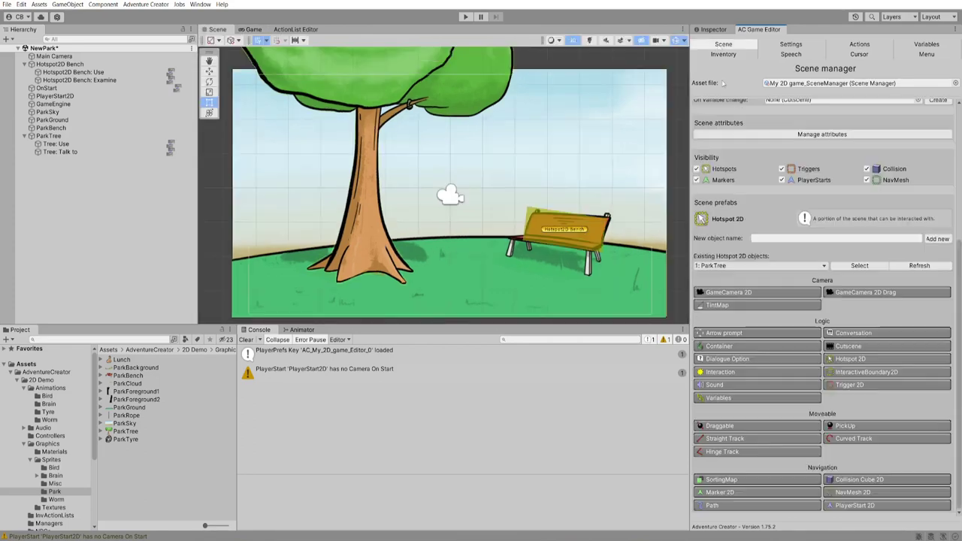
pyautogui.click(846, 362)
pyautogui.click(91, 66)
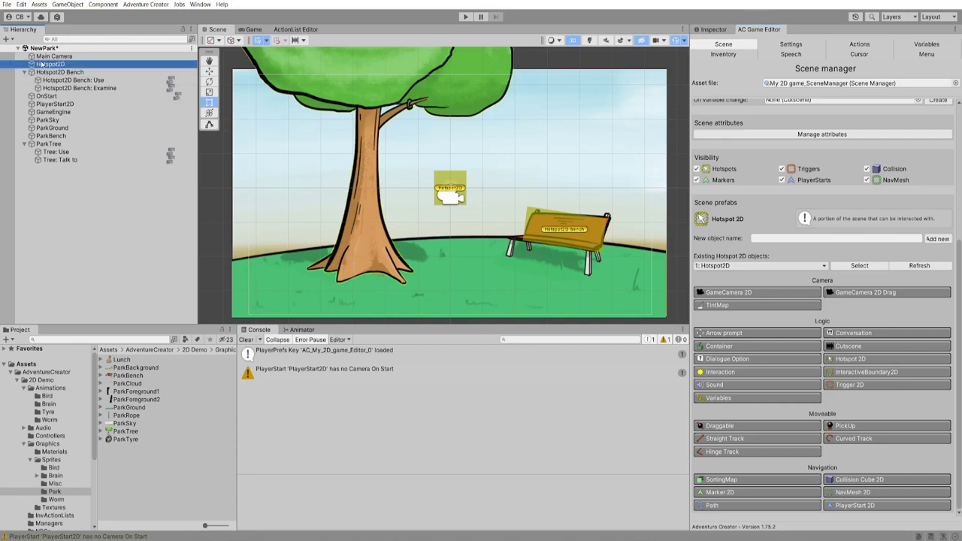
pyautogui.click(91, 65)
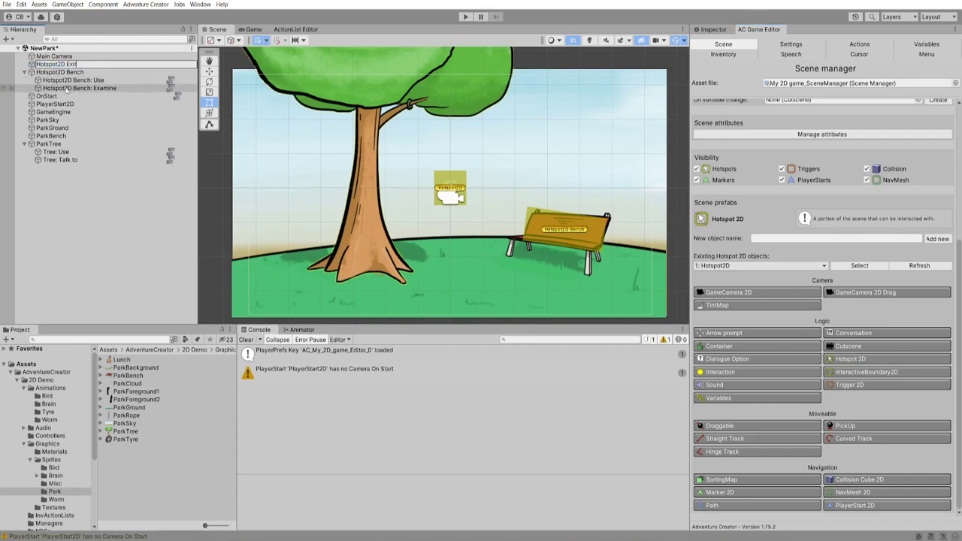
pyautogui.write('Exit')
pyautogui.press('Return')
# Move the exit hotspot onto the grass and stretch it into a wide 3.65 × 0.8625 strip
pyautogui.moveTo(449, 190); pyautogui.dragTo(457, 287)
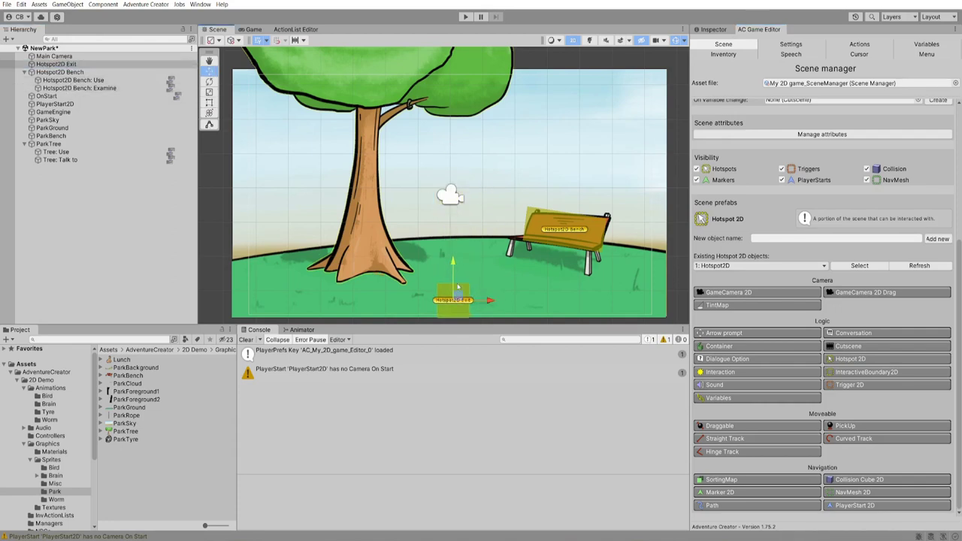
pyautogui.moveTo(457, 287); pyautogui.dragTo(450, 213, button='middle')
pyautogui.press('r')
pyautogui.moveTo(485, 227); pyautogui.dragTo(513, 226)
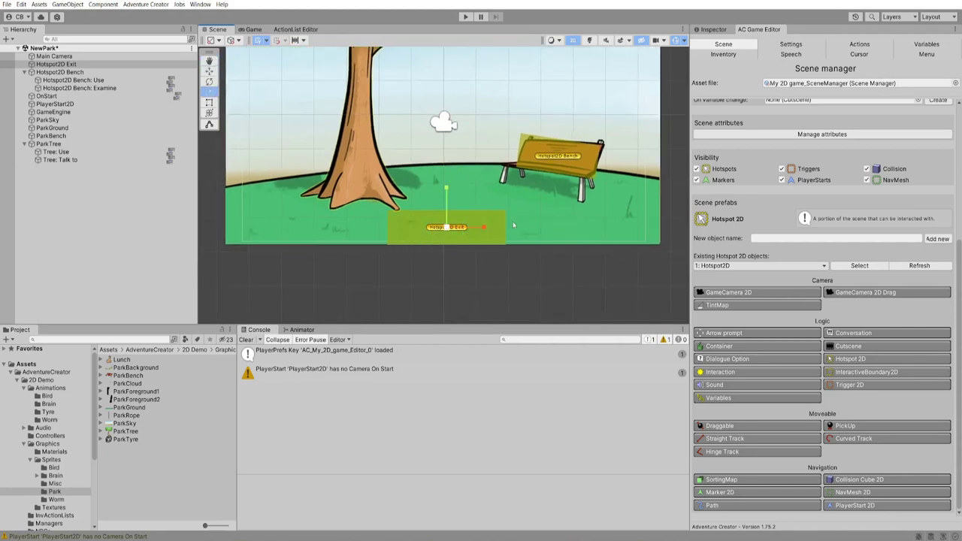
pyautogui.press('w')
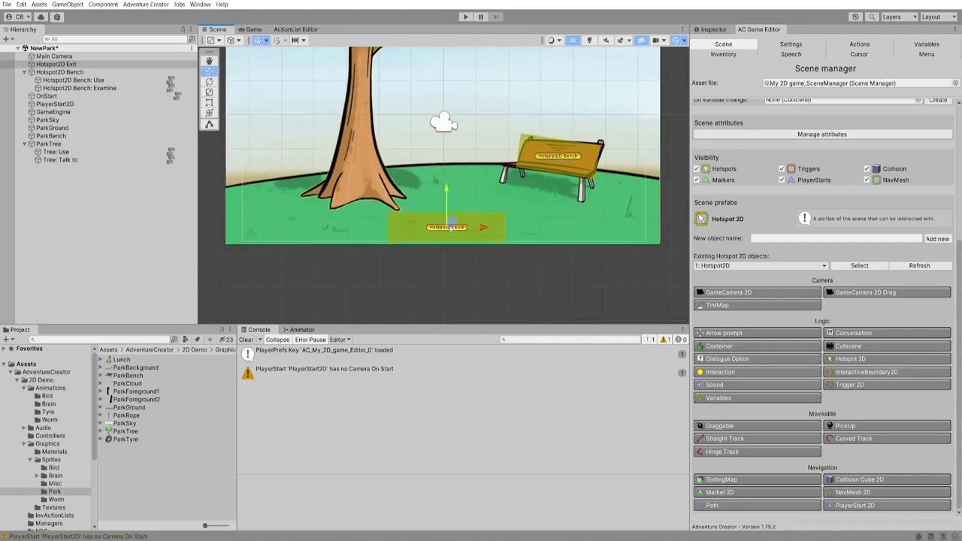
pyautogui.moveTo(449, 227); pyautogui.dragTo(444, 230)
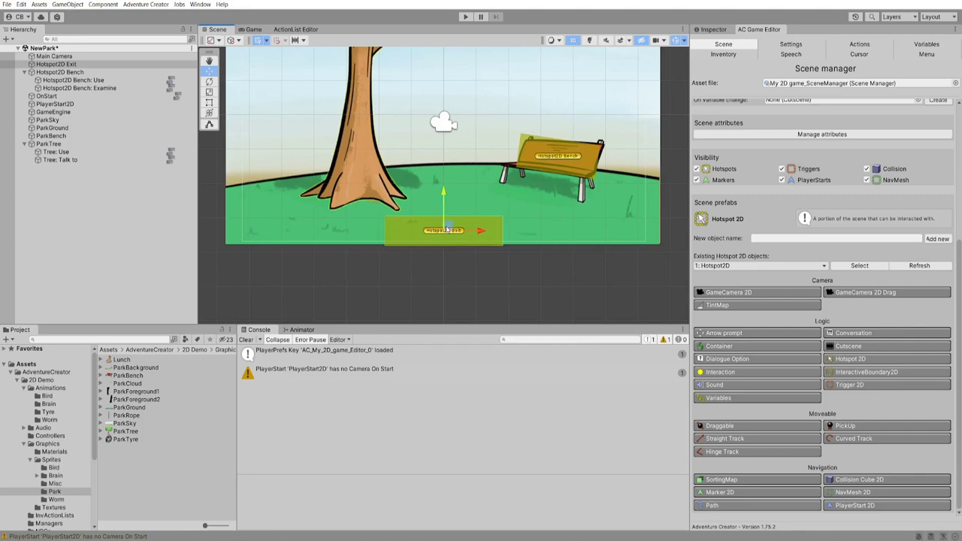
pyautogui.click(714, 29)
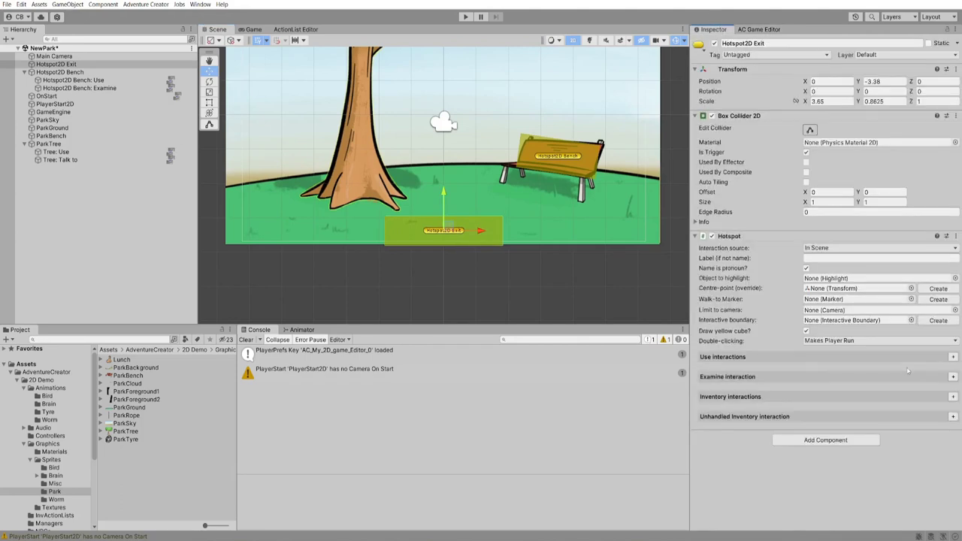
# Add a Use interaction with the Exit icon and label the hotspot 'to street'
pyautogui.click(952, 358)
pyautogui.click(843, 371)
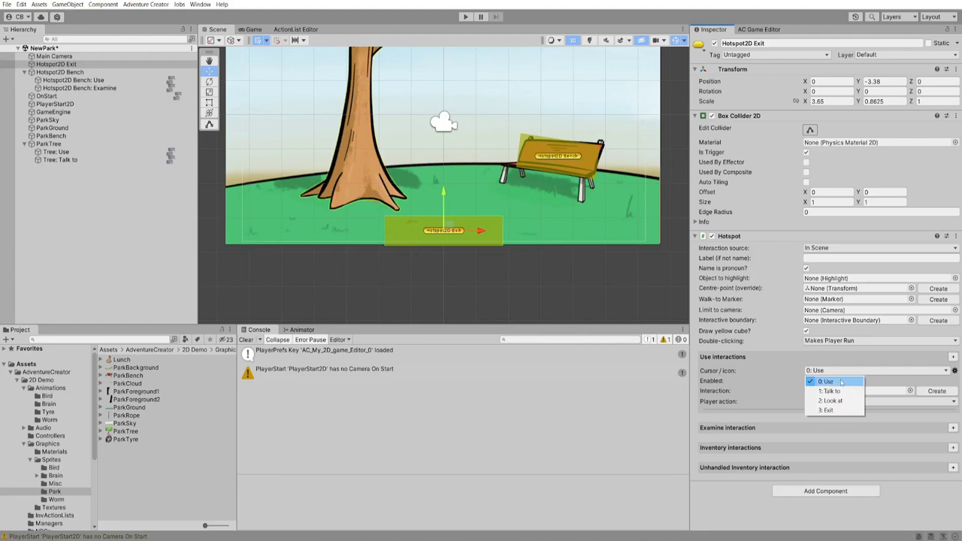
pyautogui.click(827, 409)
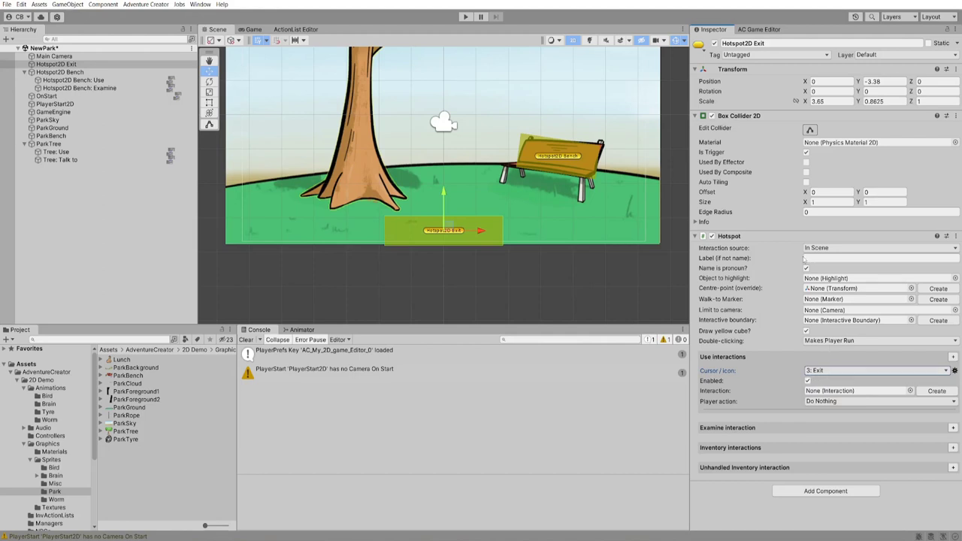
pyautogui.click(823, 258)
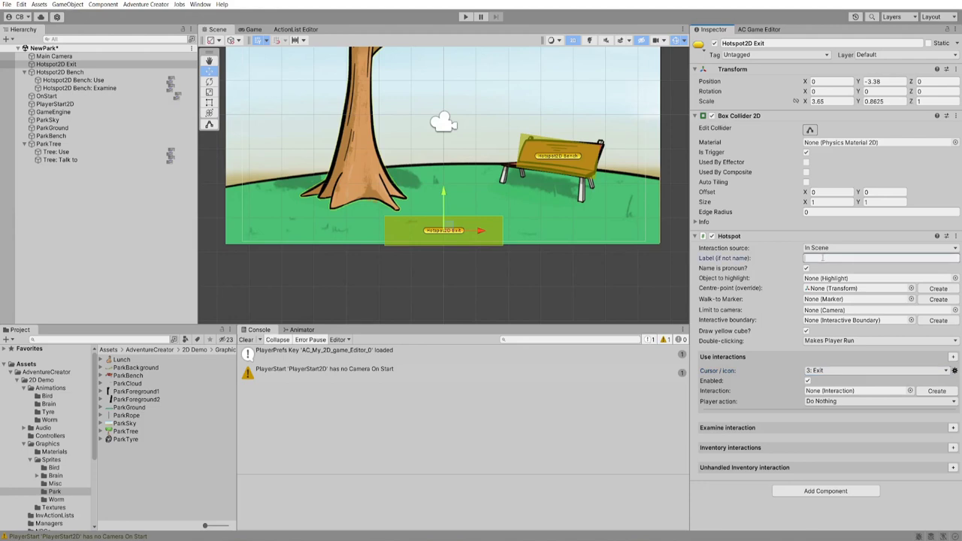
pyautogui.write('to street')
# Create the interaction's action list, parent it under Hotspot2D Exit, and open it
pyautogui.click(936, 391)
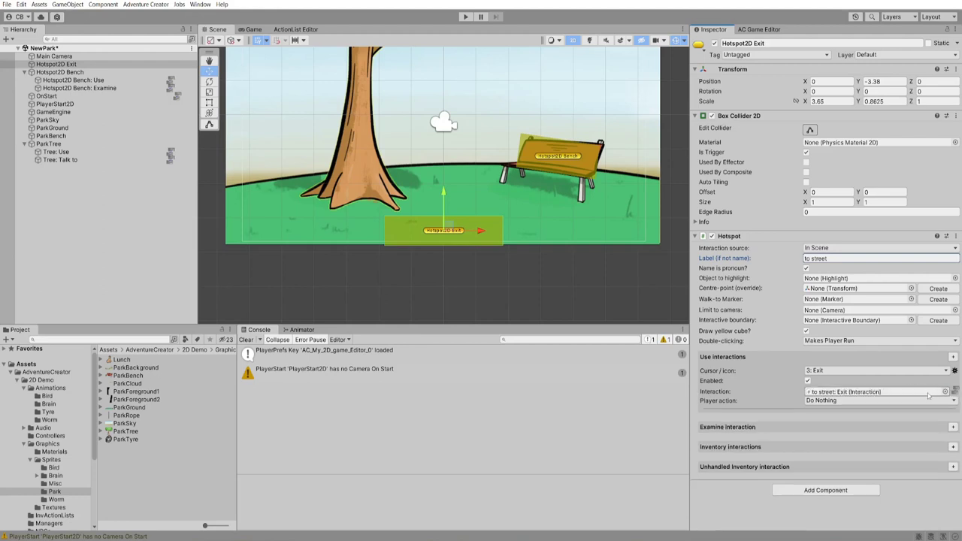
pyautogui.moveTo(52, 64); pyautogui.dragTo(121, 72)
pyautogui.click(170, 74)
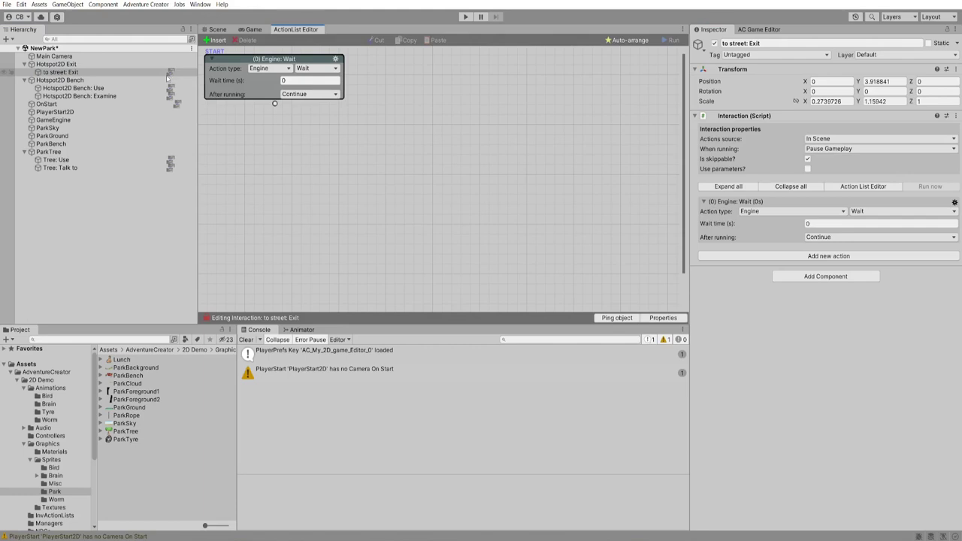
# Make the first action a Camera: Fade out that waits until the fade finishes
pyautogui.click(260, 68)
pyautogui.click(270, 95)
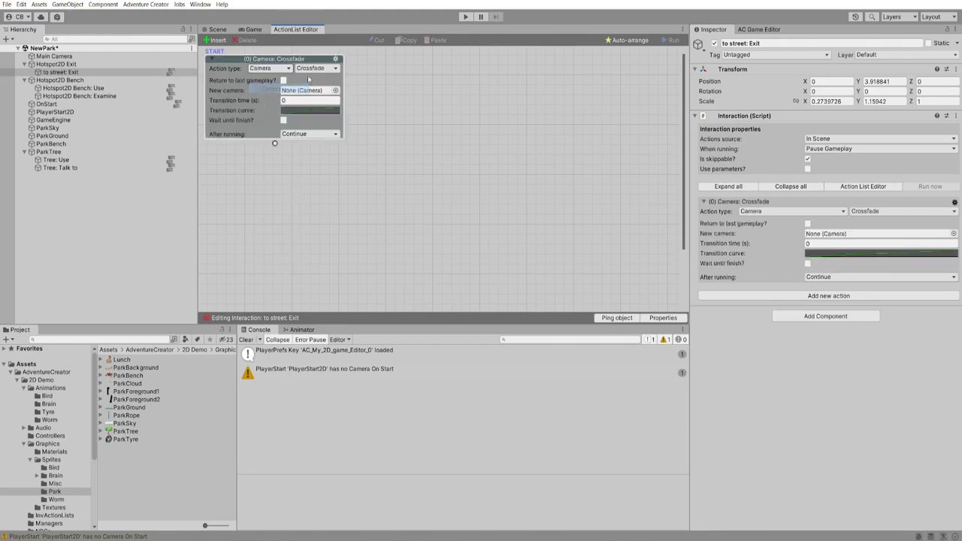
pyautogui.click(315, 68)
pyautogui.click(314, 88)
pyautogui.click(308, 79)
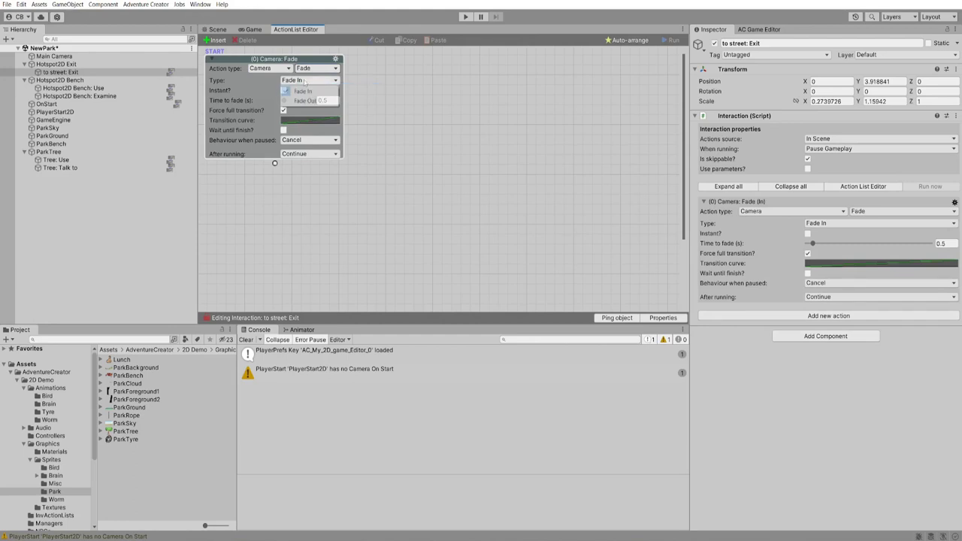
pyautogui.click(303, 101)
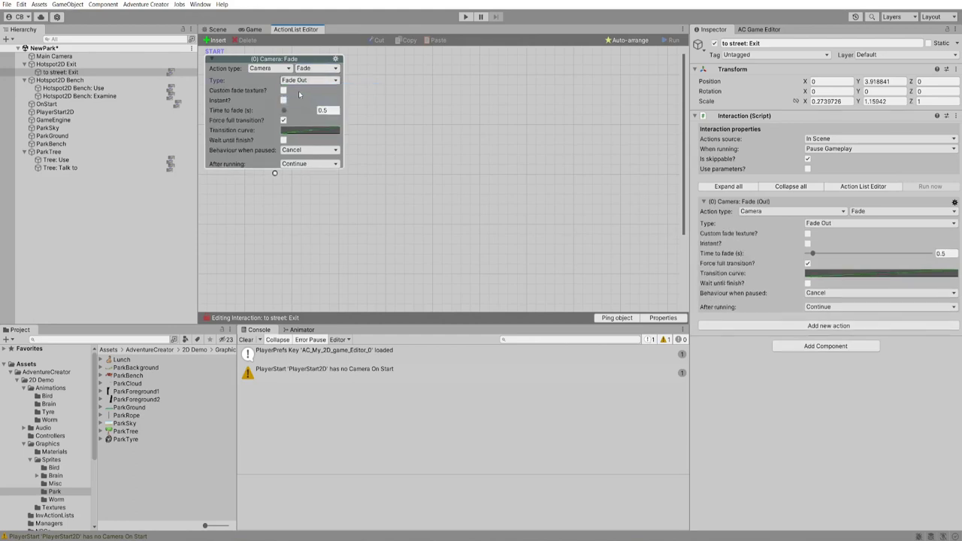
pyautogui.click(283, 141)
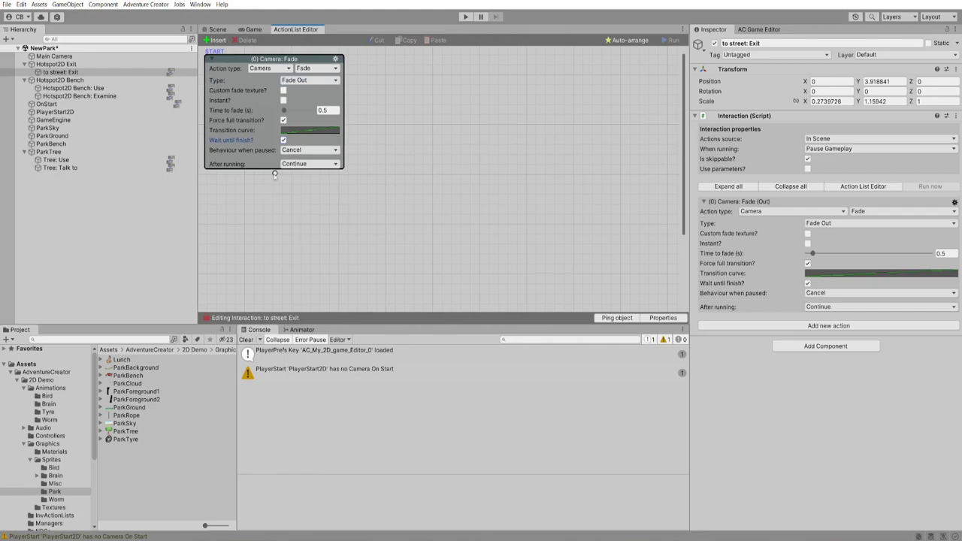
# Add a follow-up Scene: Switch action that chooses the scene by name
pyautogui.moveTo(274, 173); pyautogui.dragTo(276, 195)
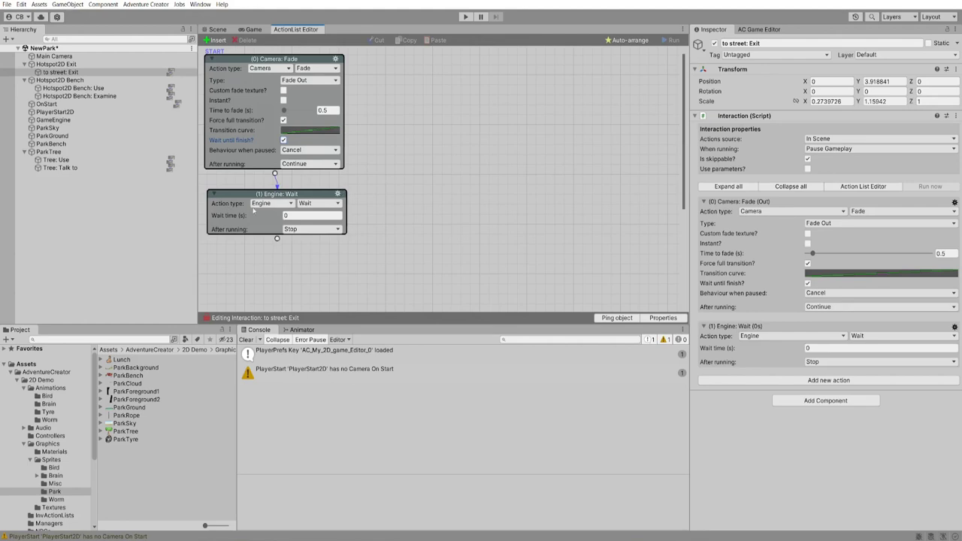
pyautogui.click(260, 203)
pyautogui.click(271, 366)
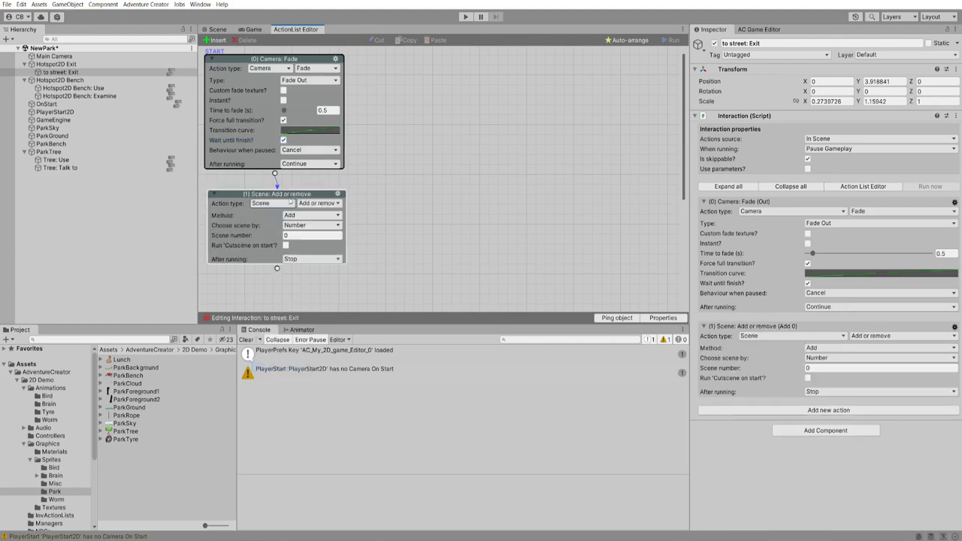
pyautogui.click(334, 202)
pyautogui.click(311, 261)
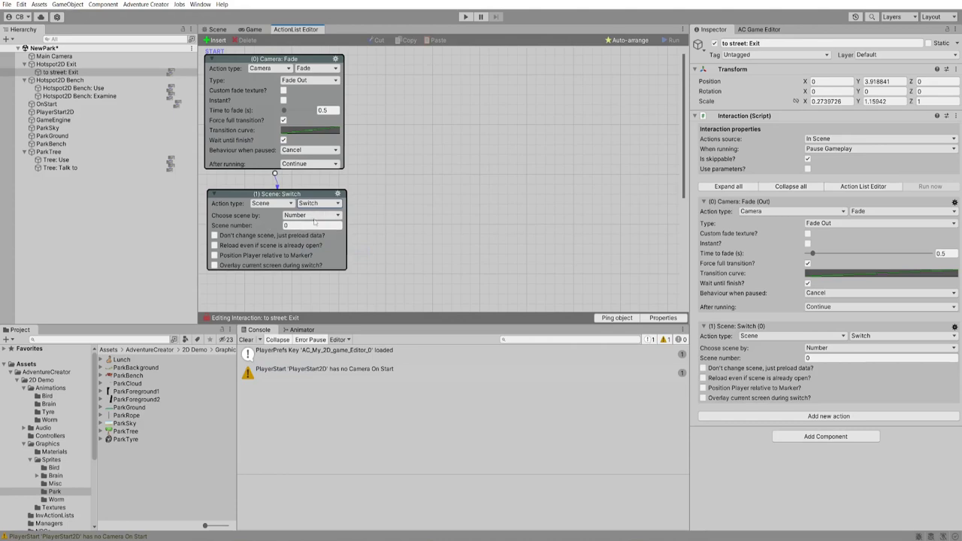
pyautogui.click(309, 216)
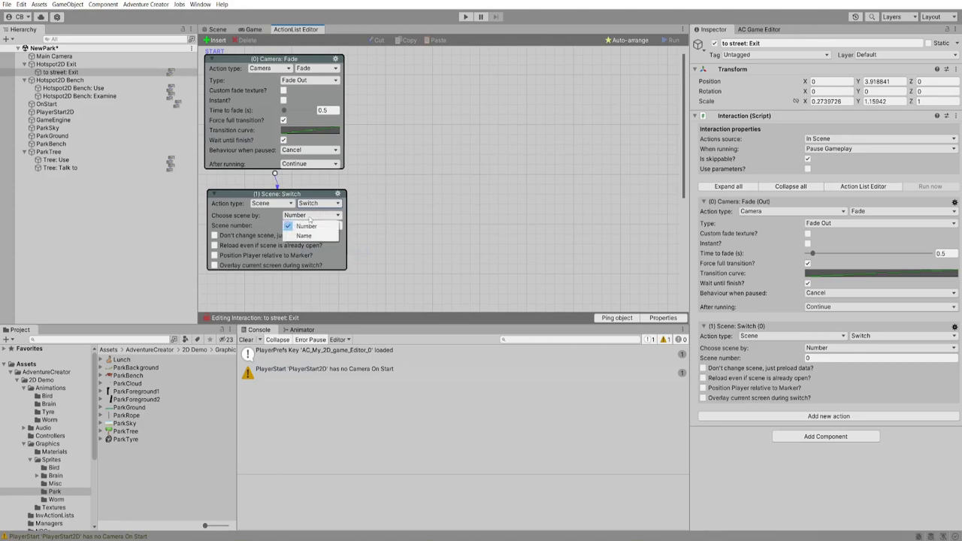
pyautogui.click(304, 226)
pyautogui.click(310, 215)
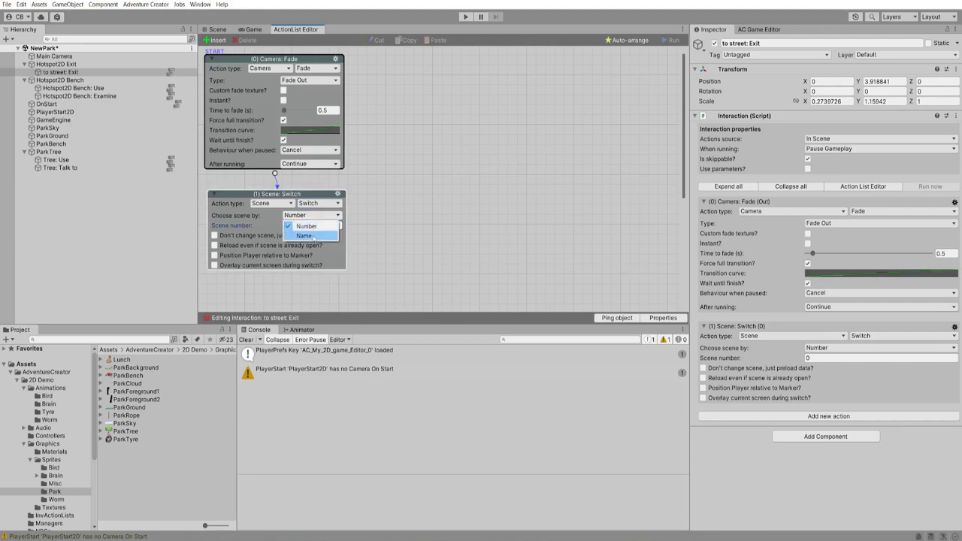
pyautogui.click(304, 235)
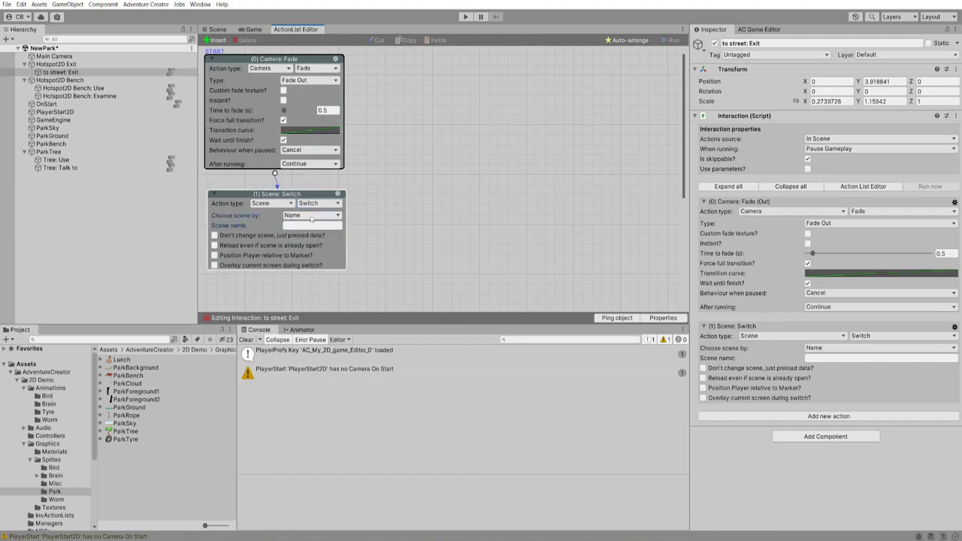
# Review which scenes are listed in Build Settings, then close it
pyautogui.click(6, 4)
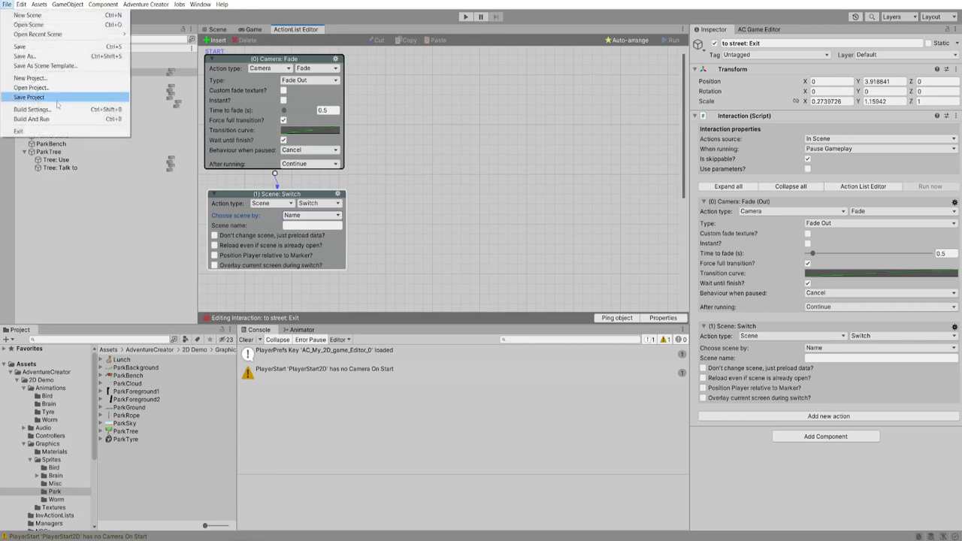
pyautogui.click(68, 109)
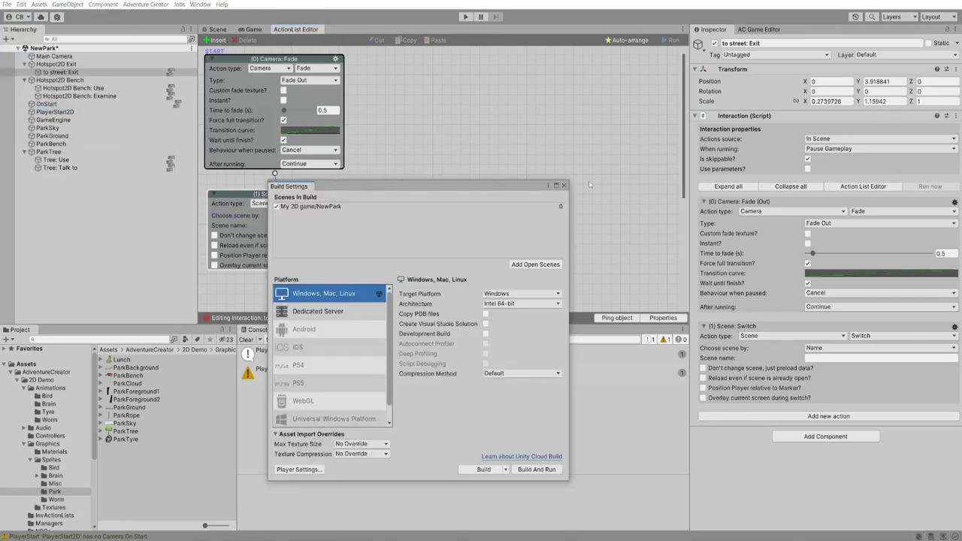
pyautogui.click(564, 185)
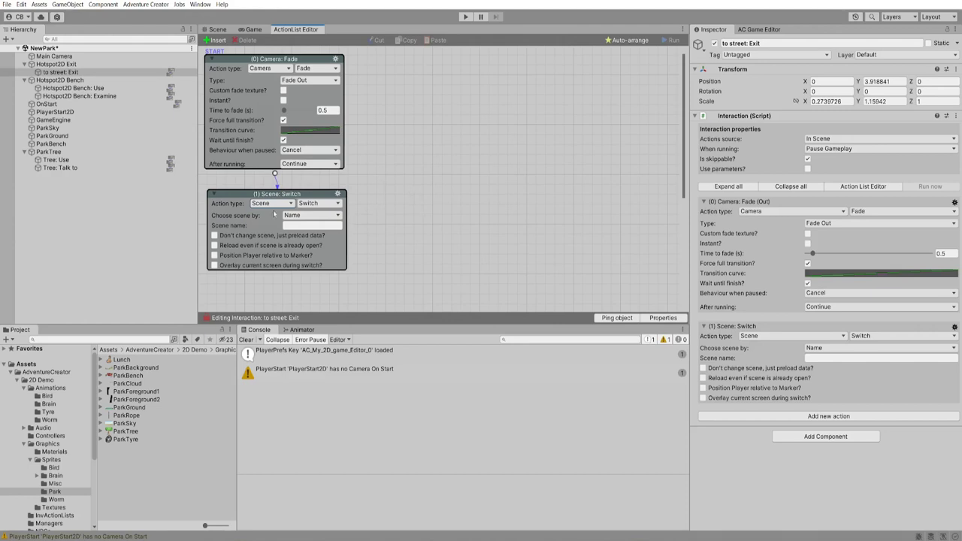
# Change the follow-up action to Engine: End game with the Quit Game command
pyautogui.click(263, 203)
pyautogui.click(275, 270)
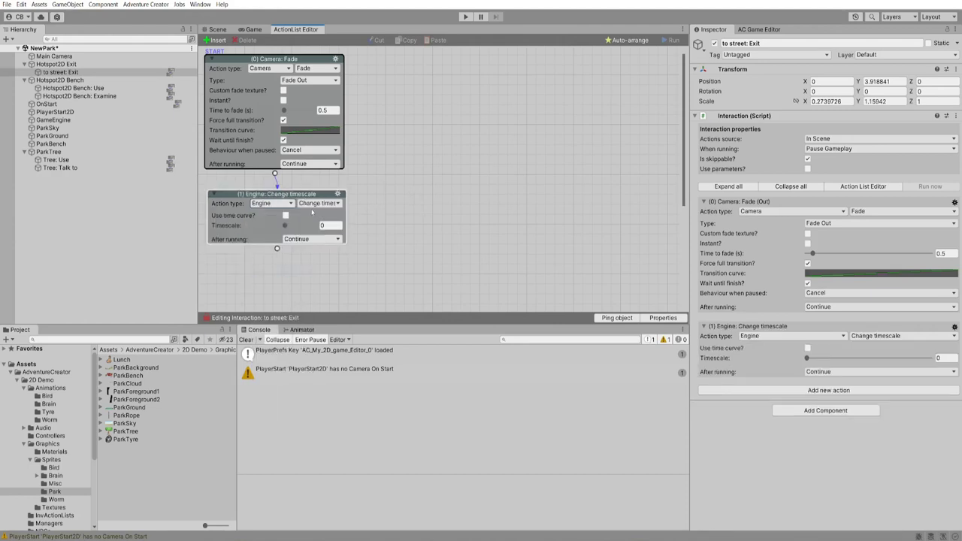
pyautogui.click(318, 203)
pyautogui.click(324, 243)
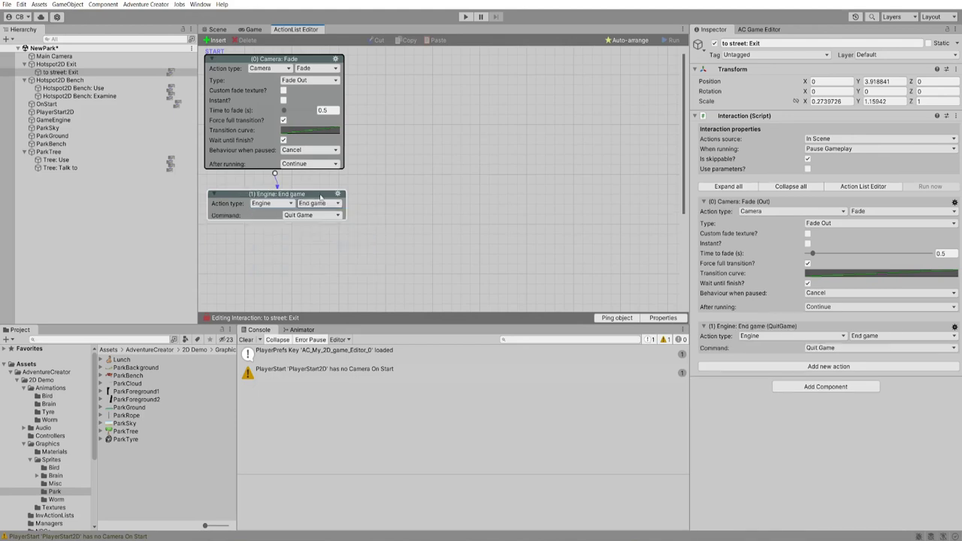
pyautogui.click(465, 17)
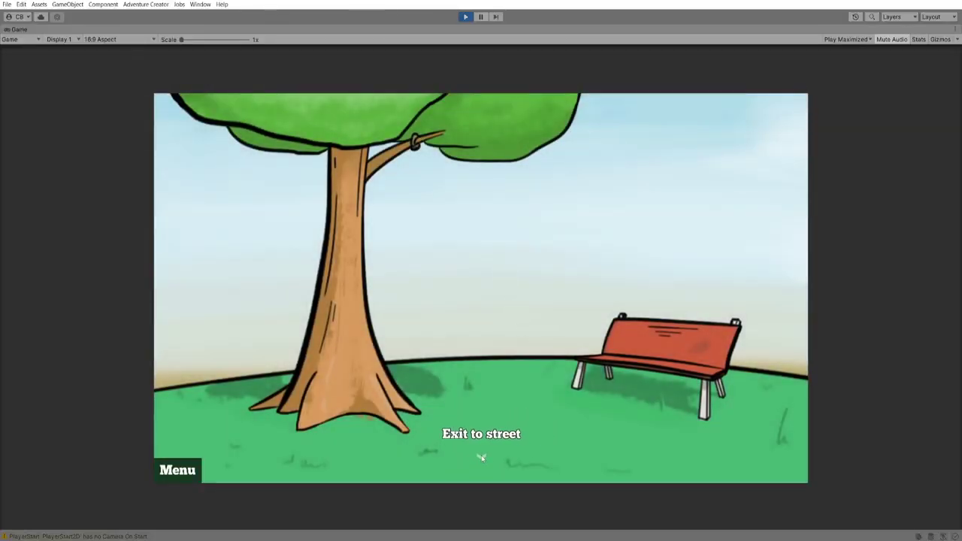
# Use the 'Exit to street' hotspot in play, then stop play mode after the fade
pyautogui.click(484, 457)
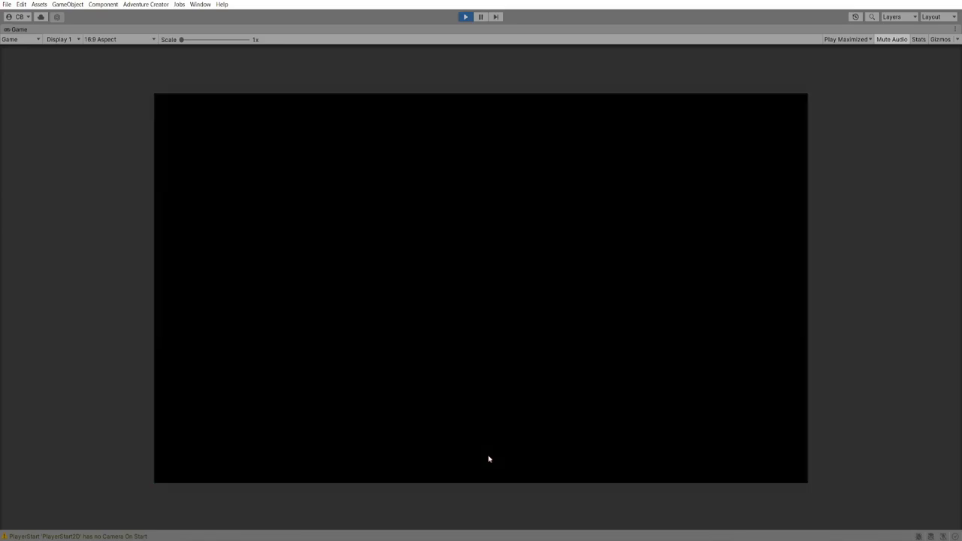
pyautogui.hotkey('ctrl', 'p')
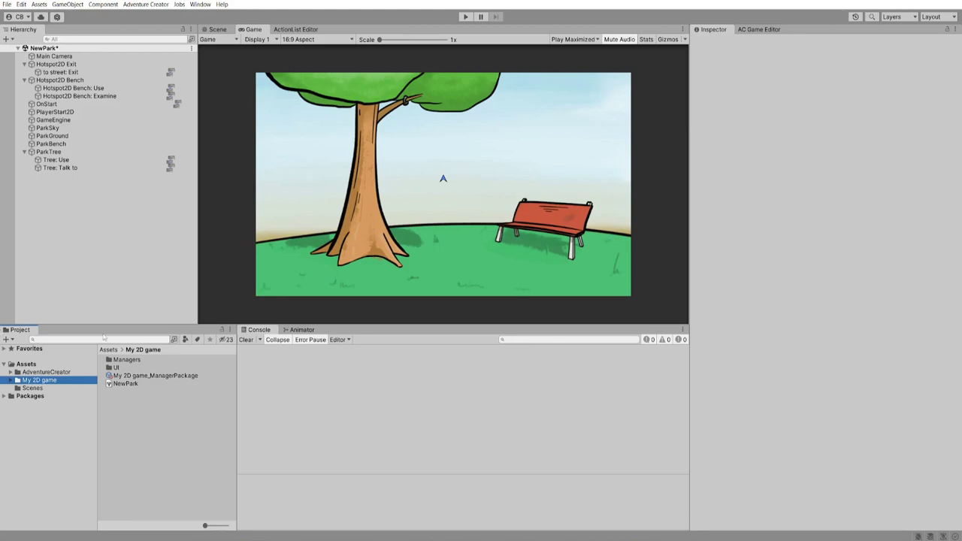
# Filter project assets to 'worm', preview Worm-Icon, Worm_0 and Worm_1, then show the Inventory manager
pyautogui.click(72, 339)
pyautogui.write('w')
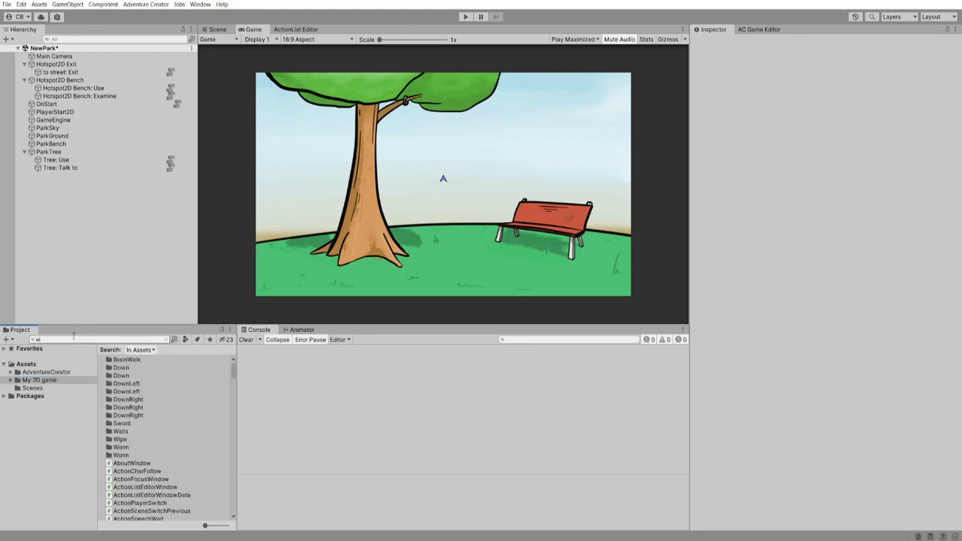
pyautogui.write('orm')
pyautogui.click(130, 408)
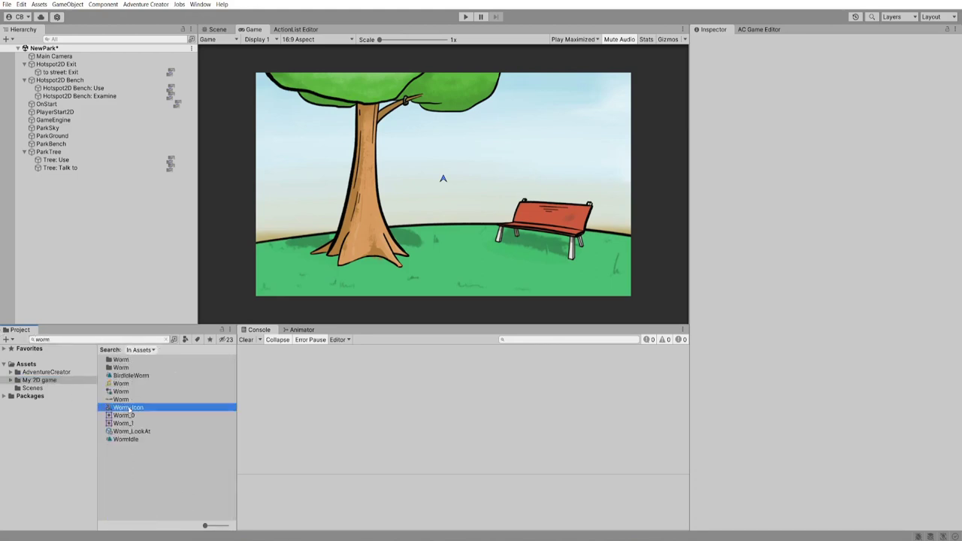
pyautogui.click(124, 415)
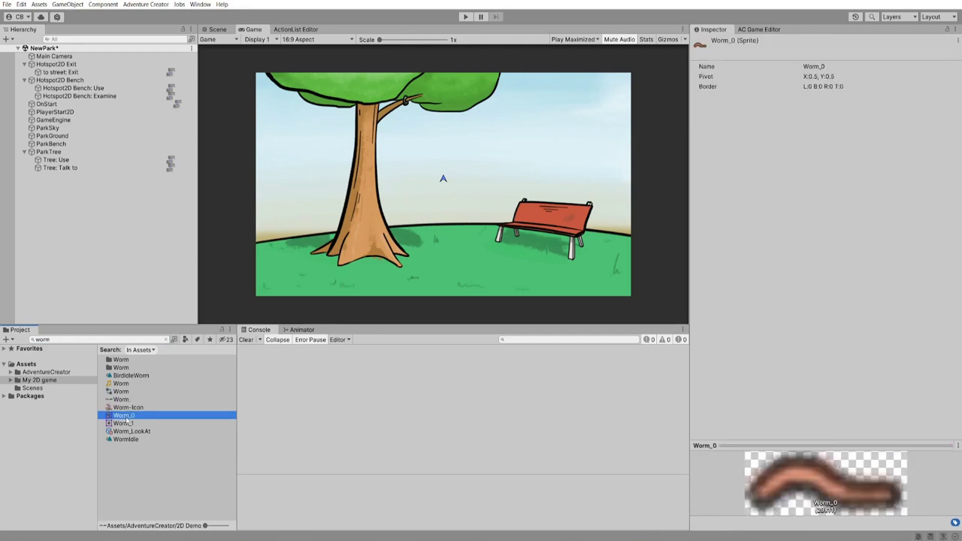
pyautogui.click(126, 422)
pyautogui.click(121, 410)
pyautogui.click(758, 29)
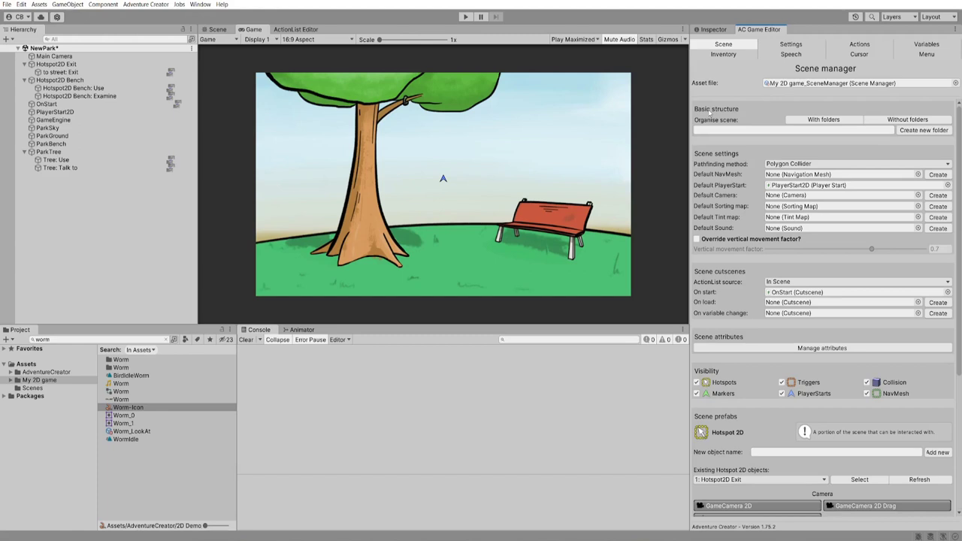
pyautogui.click(723, 54)
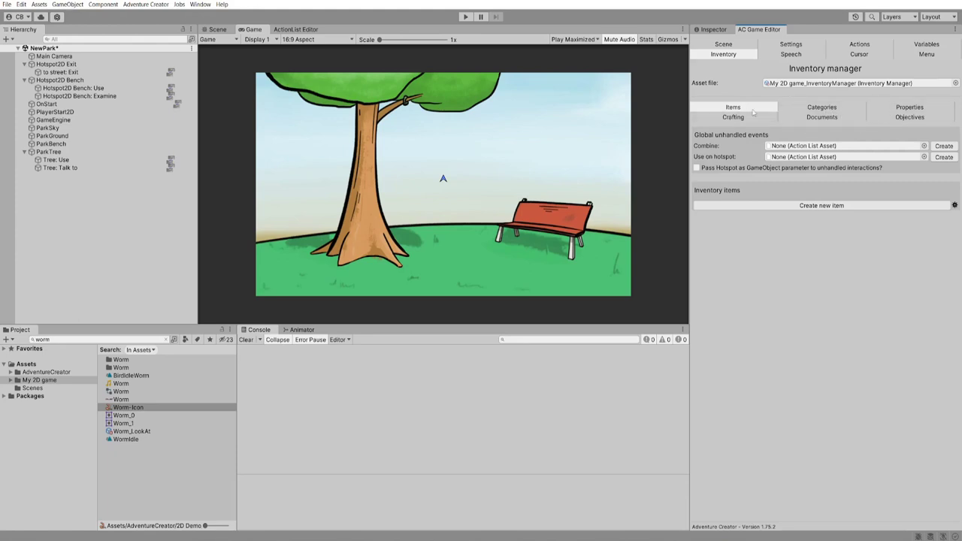
# Create an inventory item named 'Worm' with Worm-Icon as its main graphic
pyautogui.click(854, 207)
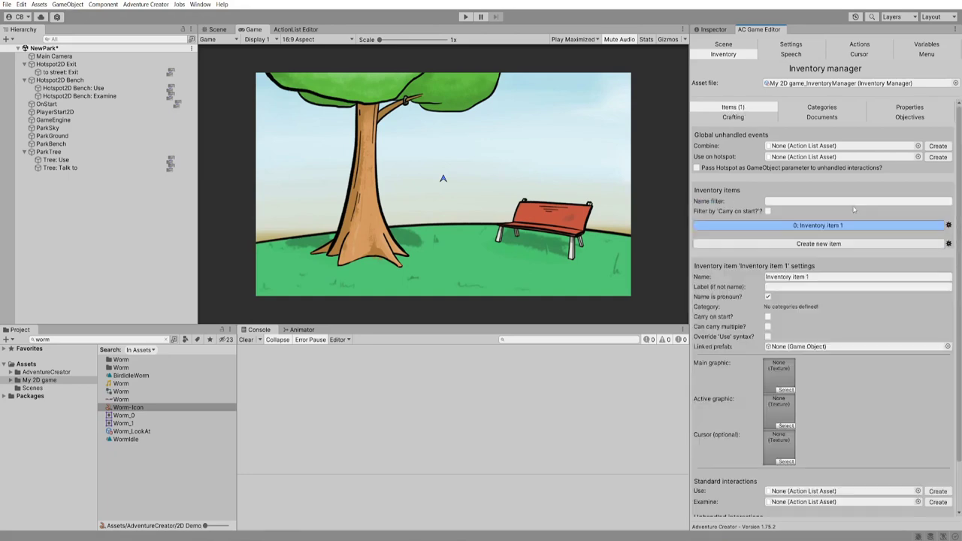
pyautogui.click(804, 277)
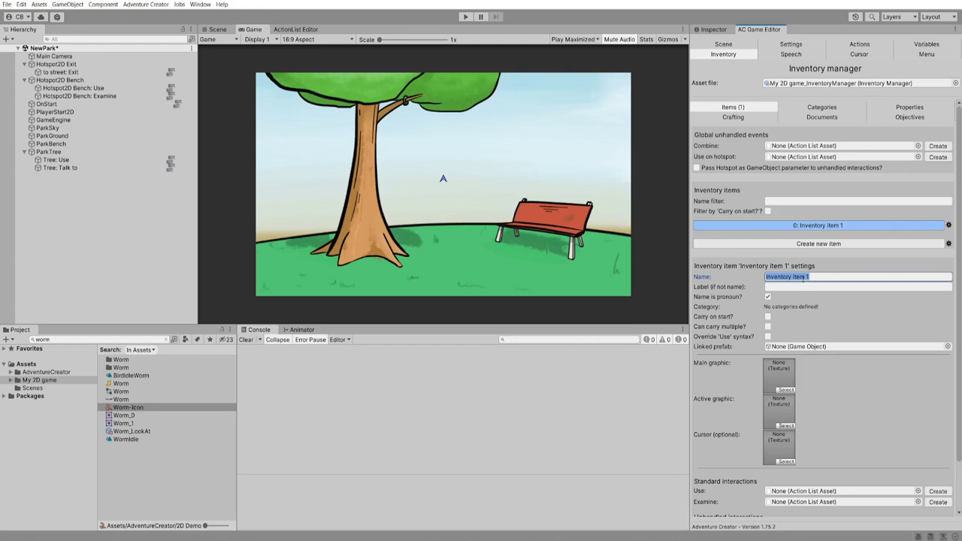
pyautogui.write('Wor')
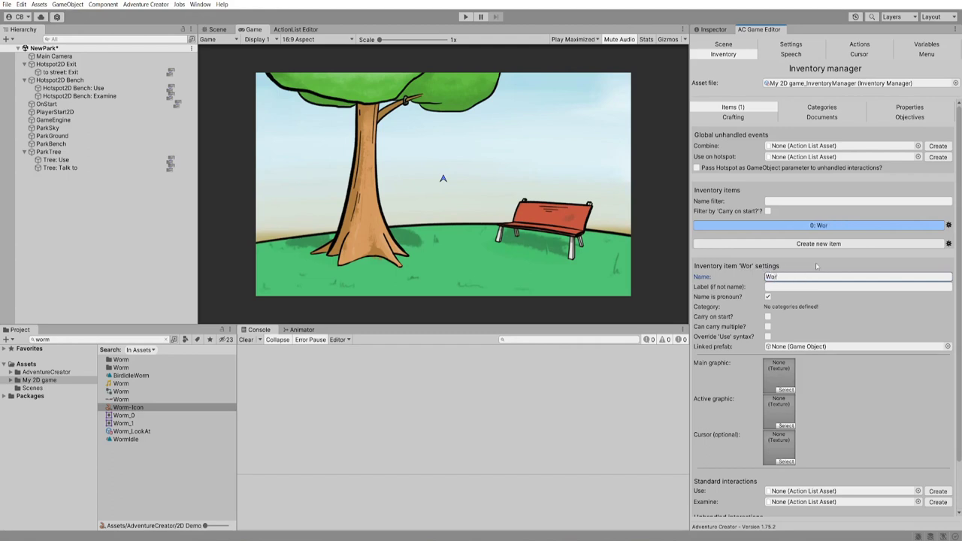
pyautogui.write('m')
pyautogui.moveTo(133, 408); pyautogui.dragTo(785, 376)
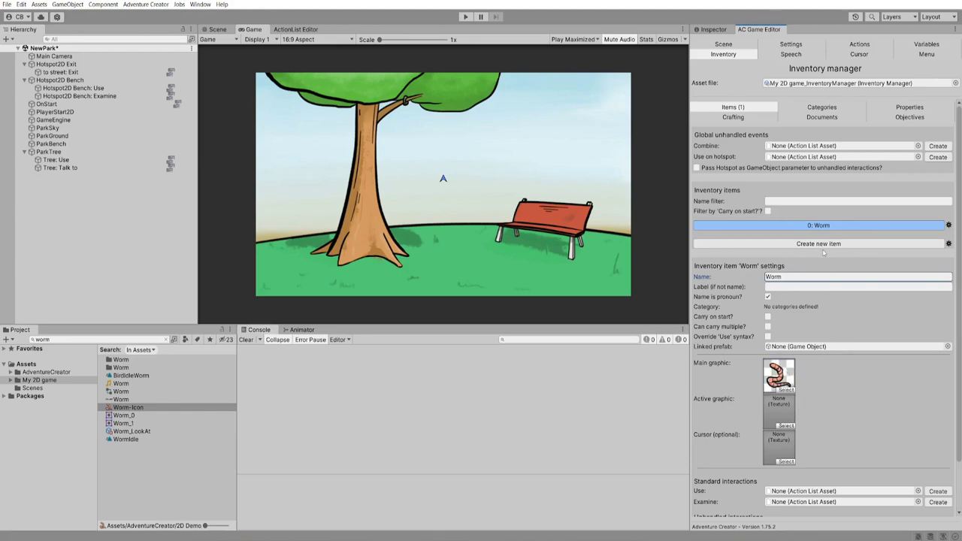
# Add a 'Lunch' item with the Lunch-Icon graphic, carried on start, and run the game
pyautogui.click(824, 245)
pyautogui.click(814, 287)
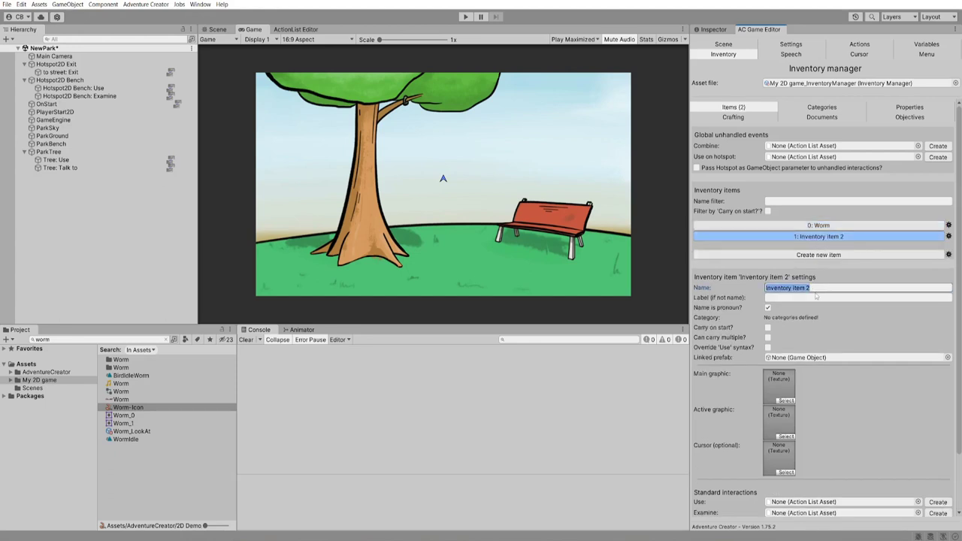
pyautogui.write('Lu')
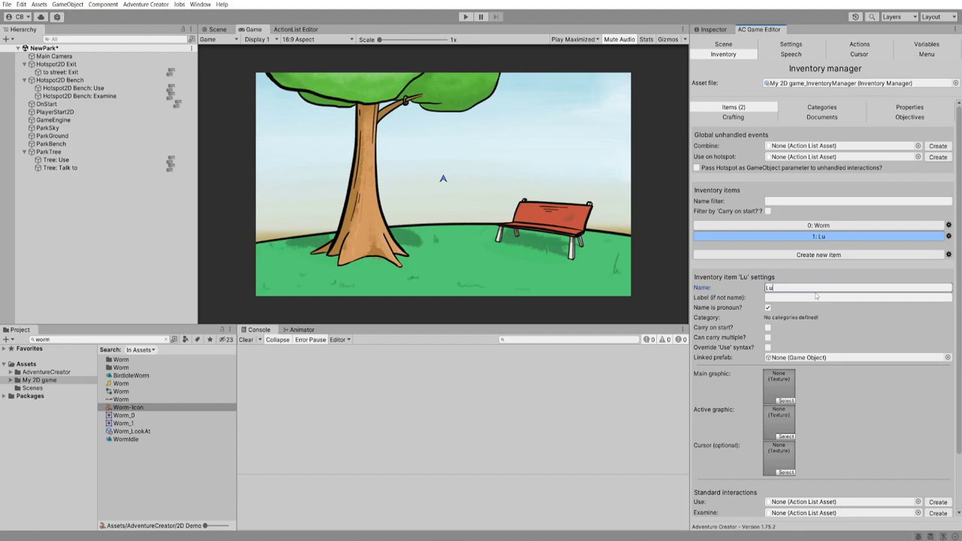
pyautogui.write('nch')
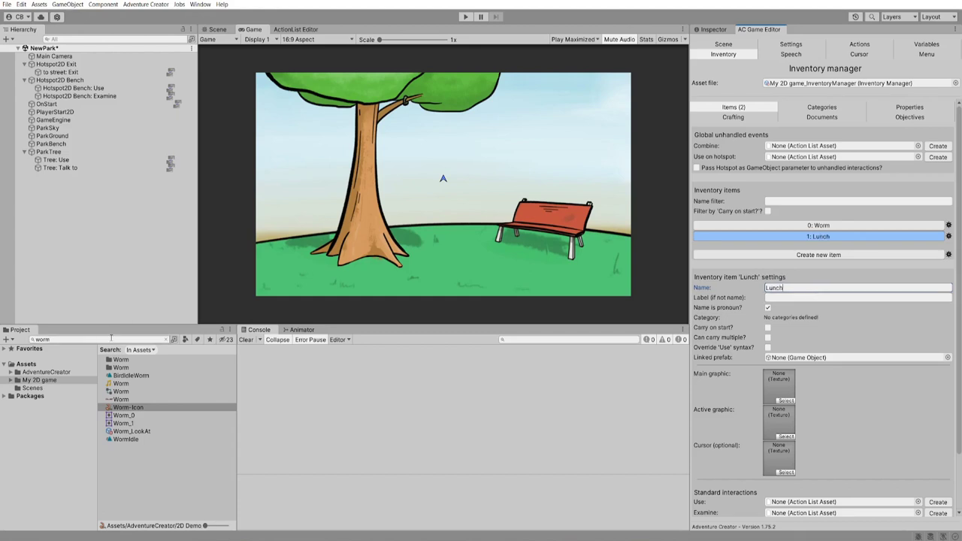
pyautogui.click(109, 339)
pyautogui.write('lunch')
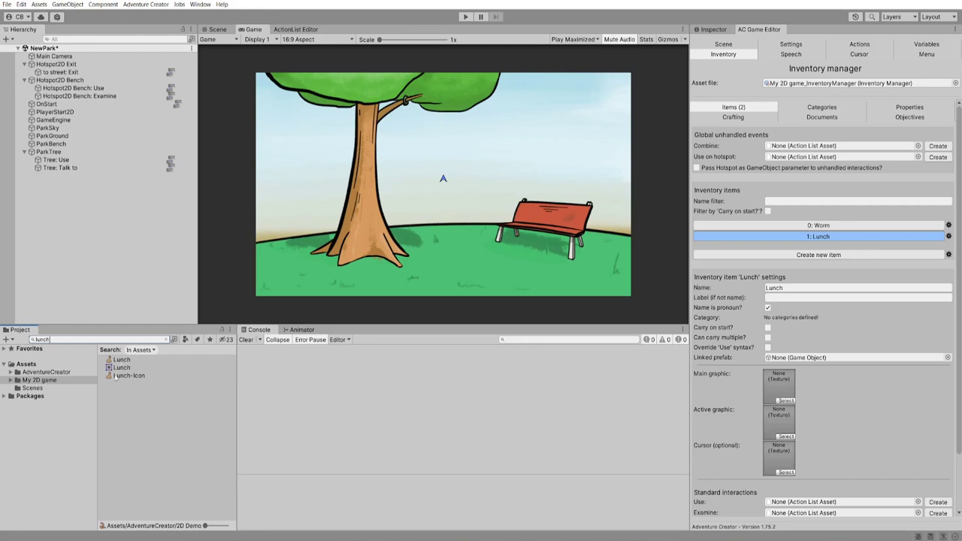
pyautogui.moveTo(121, 375); pyautogui.dragTo(779, 385)
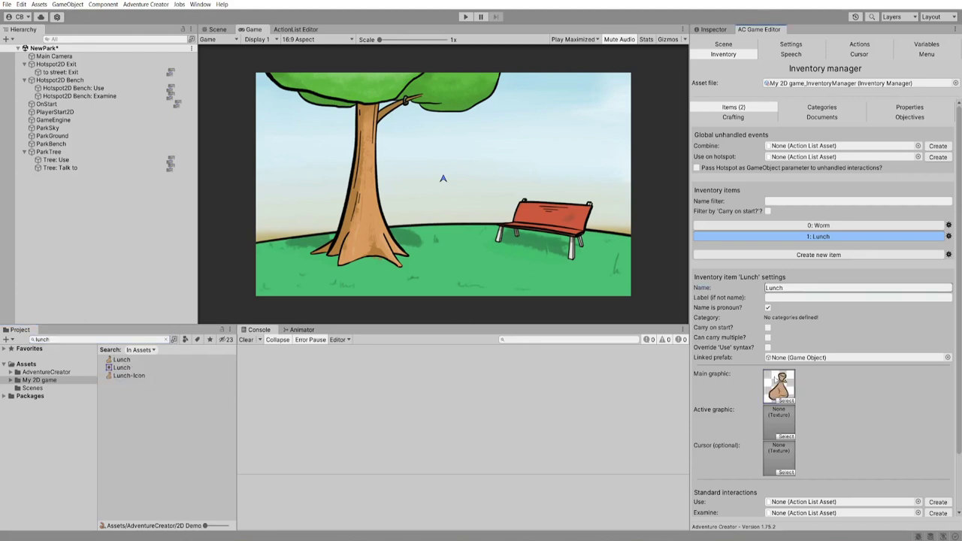
pyautogui.click(767, 327)
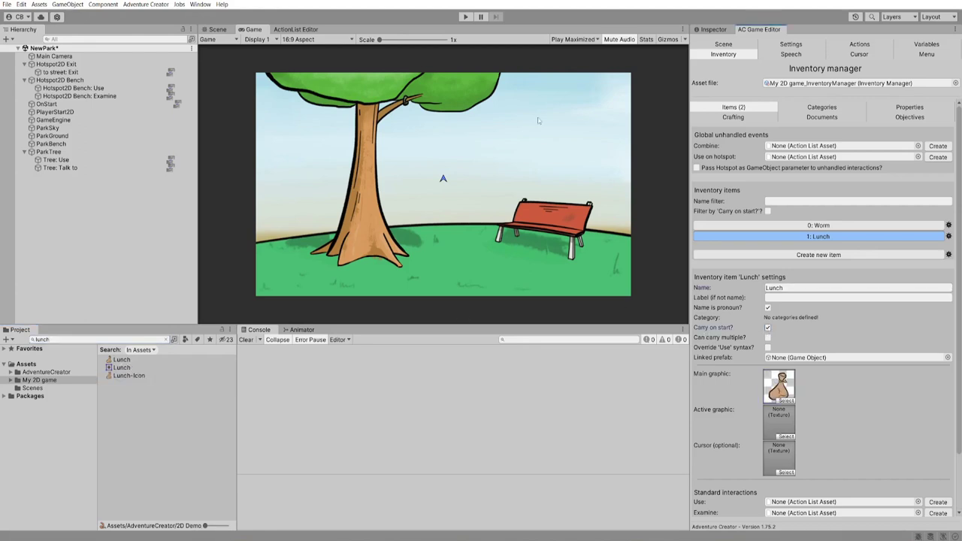
pyautogui.click(465, 16)
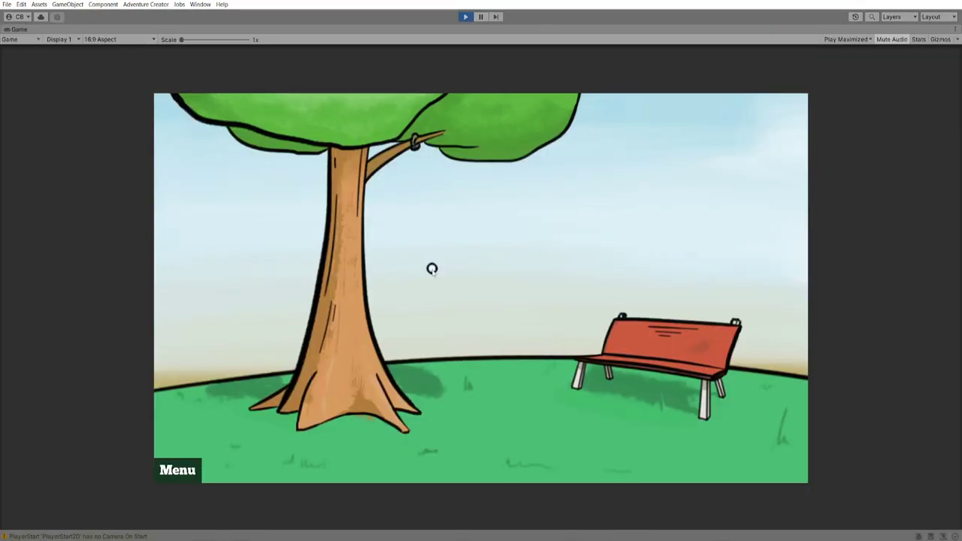
# Pick Lunch from the in-game inventory bar, drop it, and exit play mode
pyautogui.moveTo(238, 142)
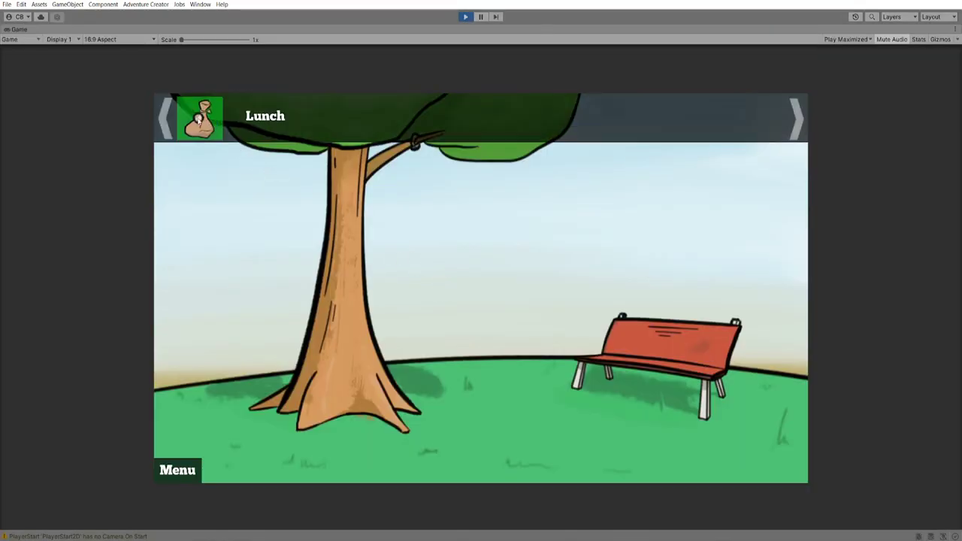
pyautogui.click(199, 120)
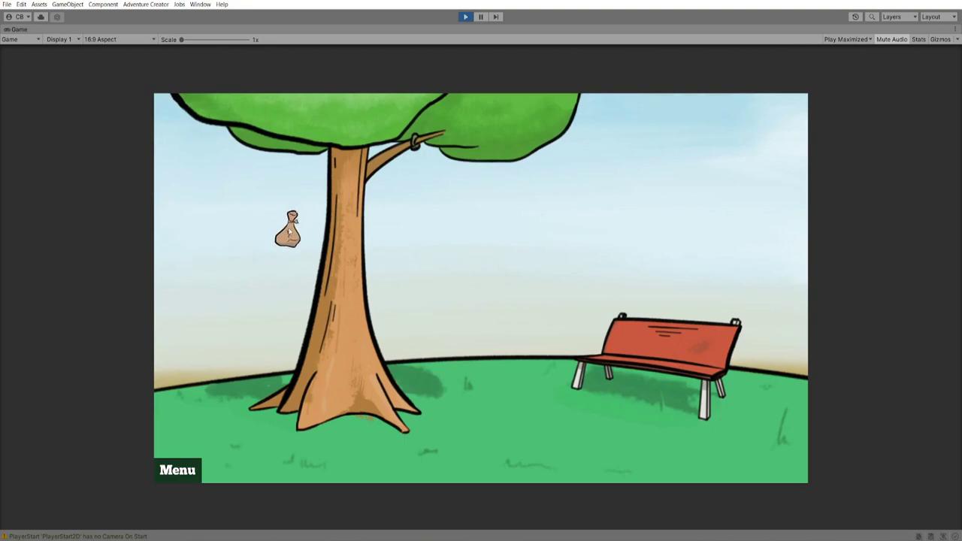
pyautogui.rightClick(289, 231)
pyautogui.hotkey('ctrl', 'p')
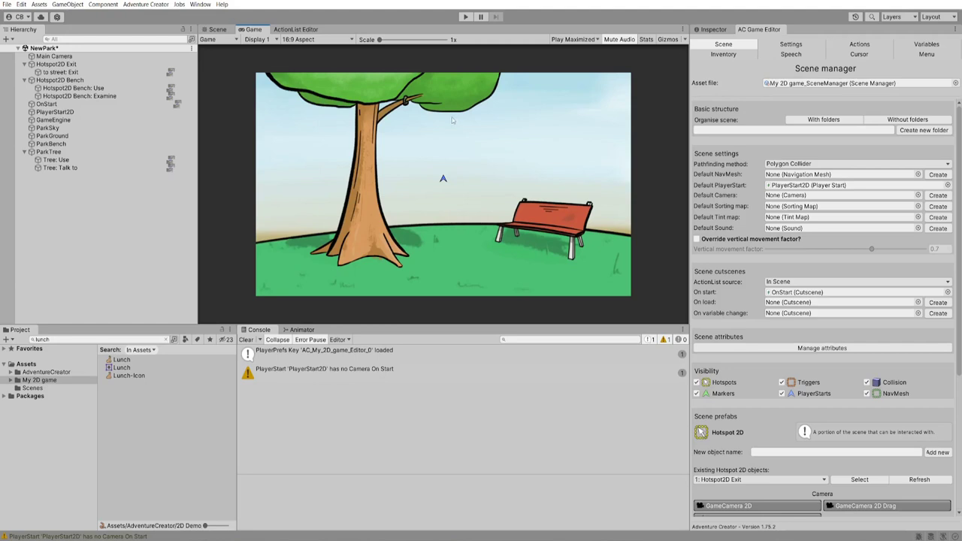
# Drop the Worm_0 sprite onto the park grass at about (0.53, -2.37) and select it
pyautogui.hotkey('ctrl', '1')
pyautogui.click(130, 340)
pyautogui.write('w')
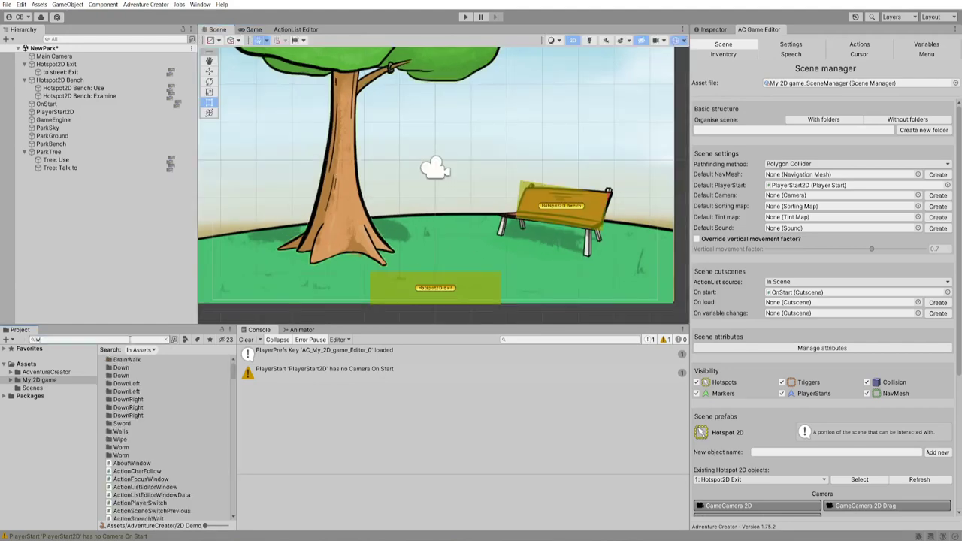
pyautogui.write('orm')
pyautogui.click(138, 416)
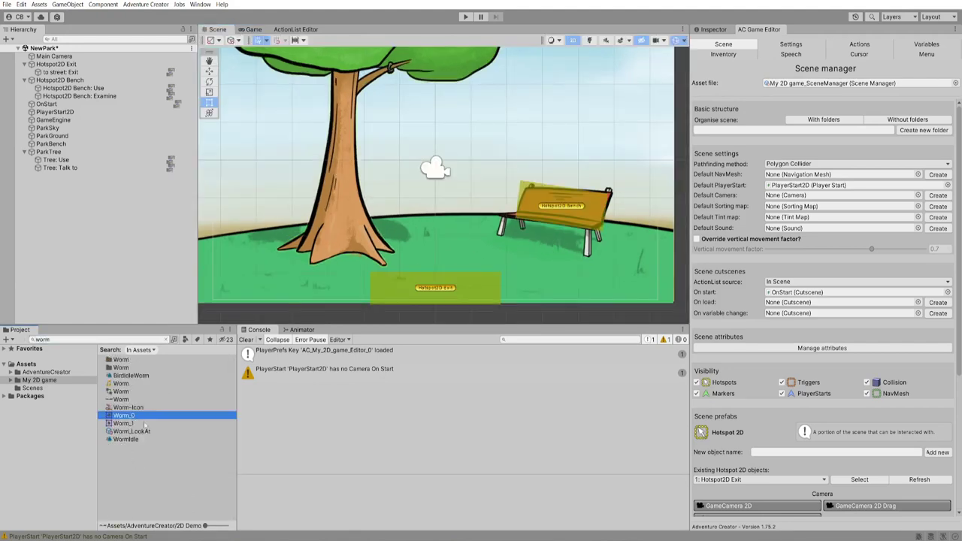
pyautogui.moveTo(131, 417); pyautogui.dragTo(455, 257)
pyautogui.scroll(8, 462, 262)
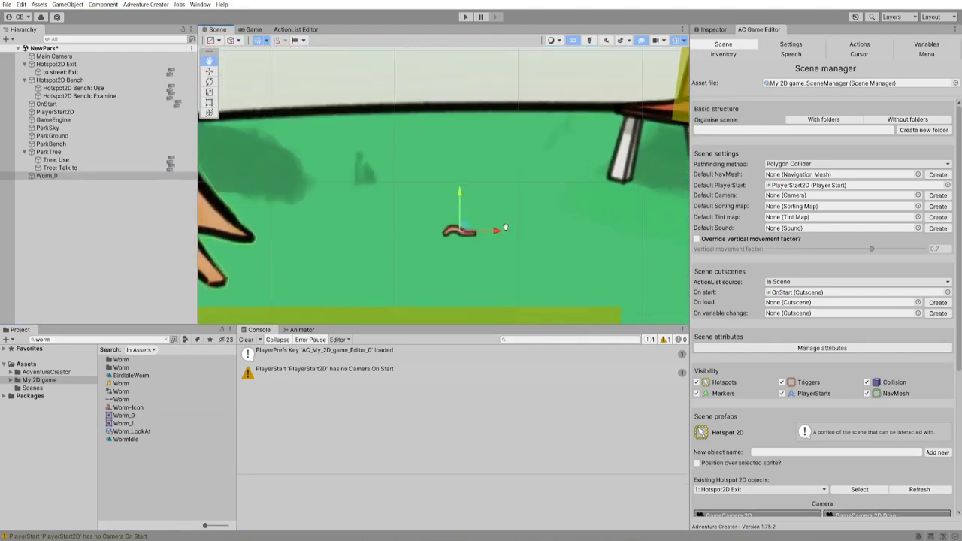
pyautogui.click(713, 30)
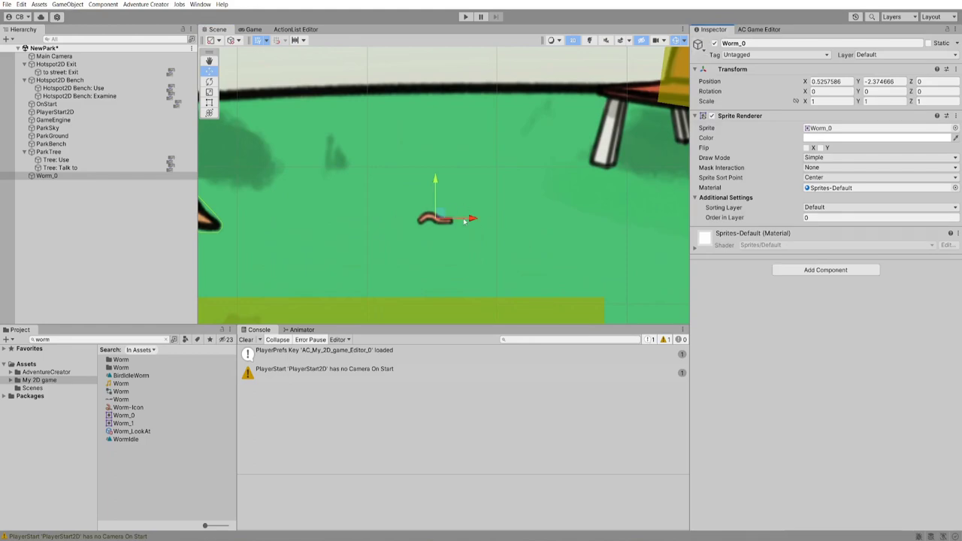
# Add a Hotspot component to Worm_0 and label it Worm
pyautogui.click(825, 270)
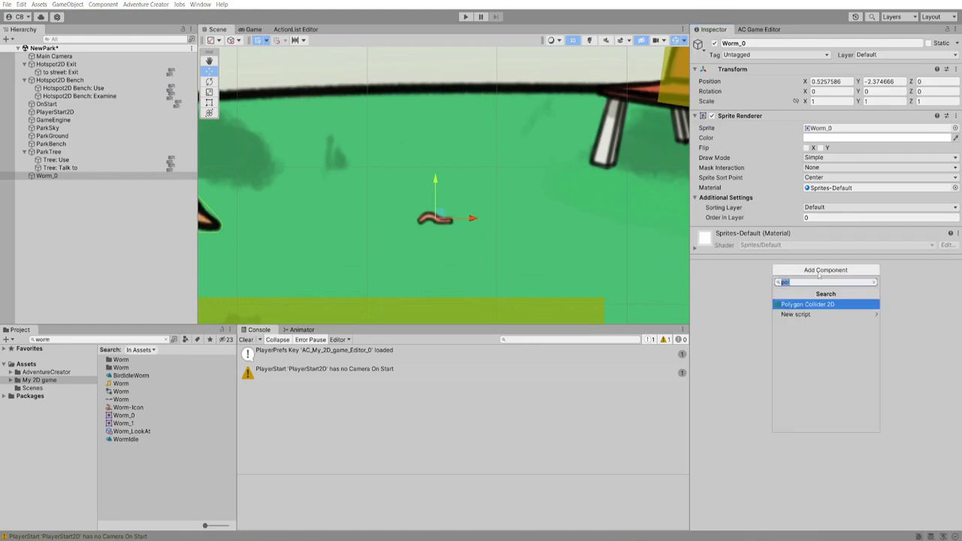
pyautogui.write('hot')
pyautogui.click(824, 314)
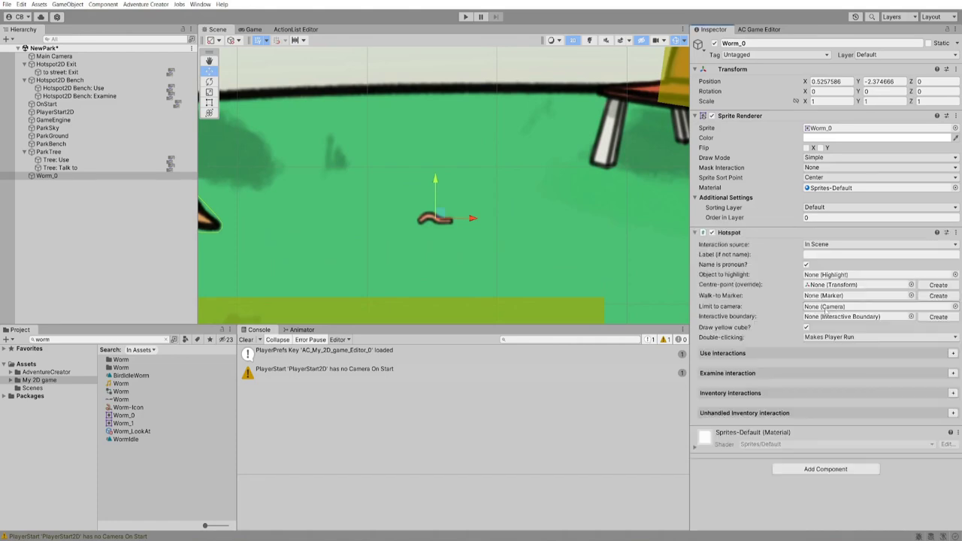
pyautogui.click(821, 255)
pyautogui.write('W')
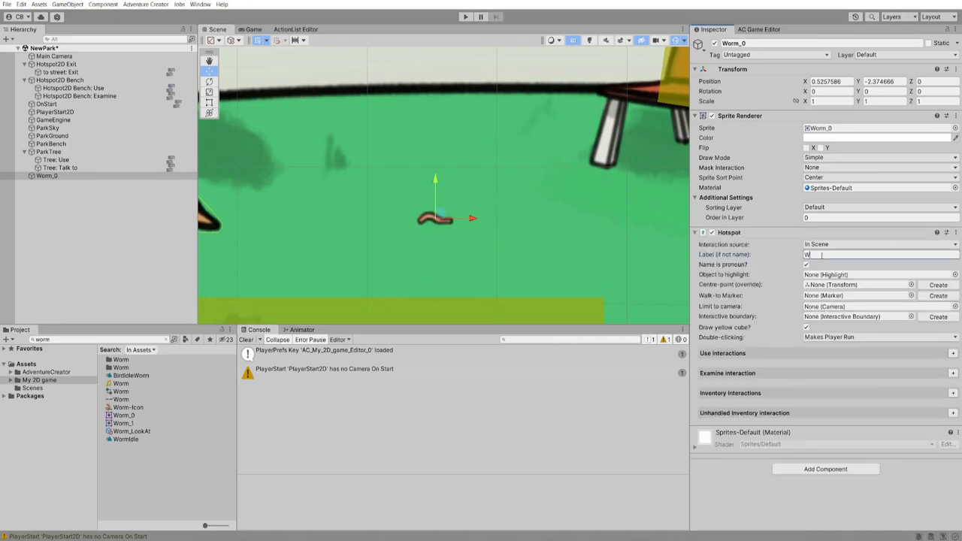
pyautogui.write('orm')
# Give the worm a Box Collider 2D set as a trigger
pyautogui.click(825, 469)
pyautogui.write('bo')
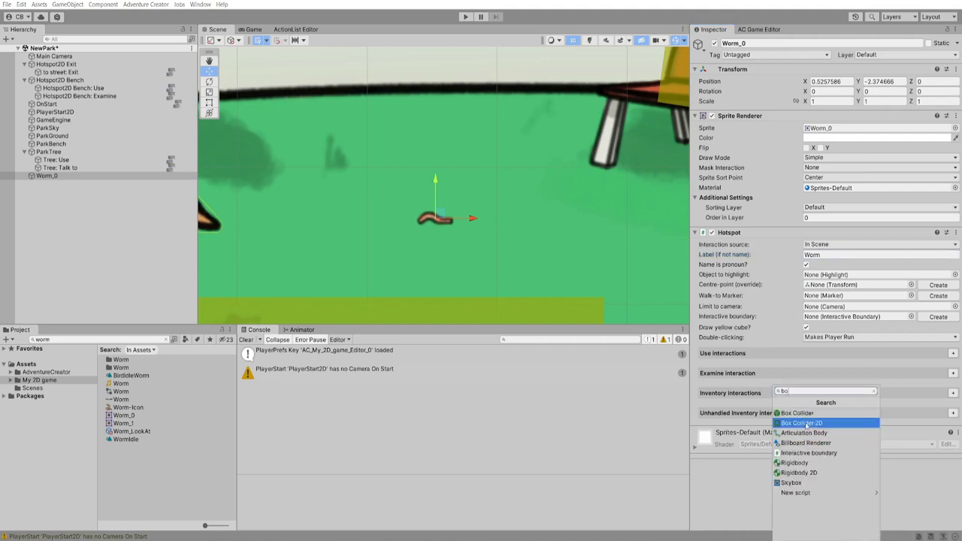
pyautogui.click(801, 423)
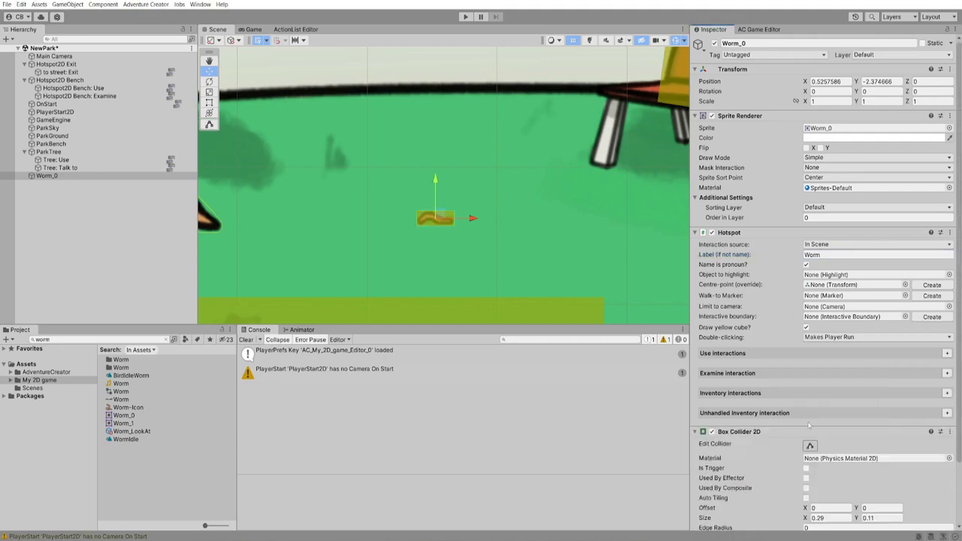
pyautogui.click(806, 469)
# Create a new Worm: Use interaction and parent it under Worm_0
pyautogui.click(945, 353)
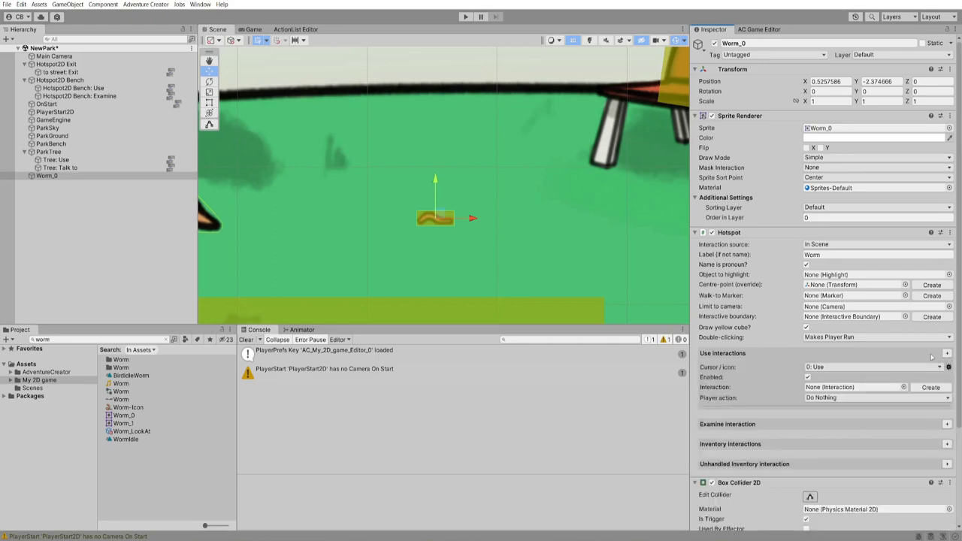
pyautogui.click(930, 388)
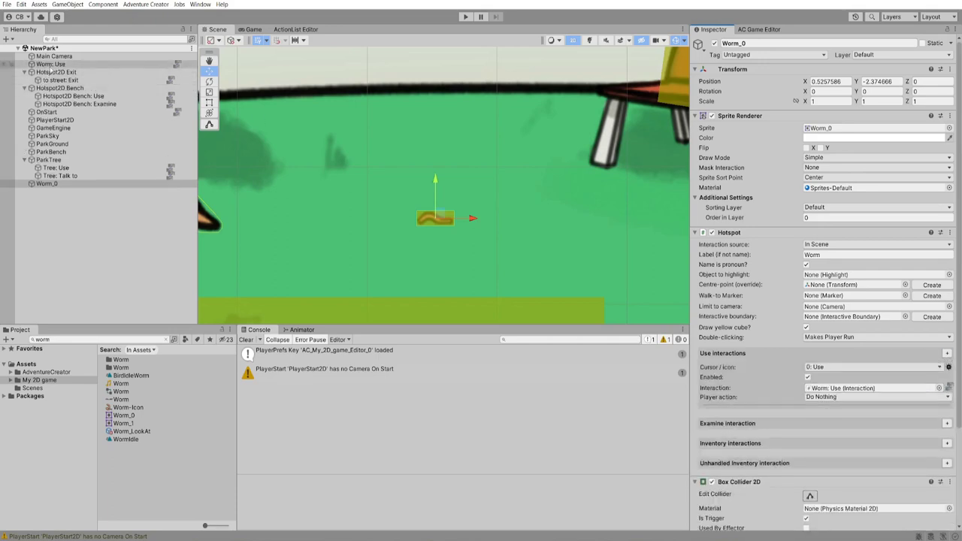
pyautogui.moveTo(75, 212); pyautogui.dragTo(46, 184)
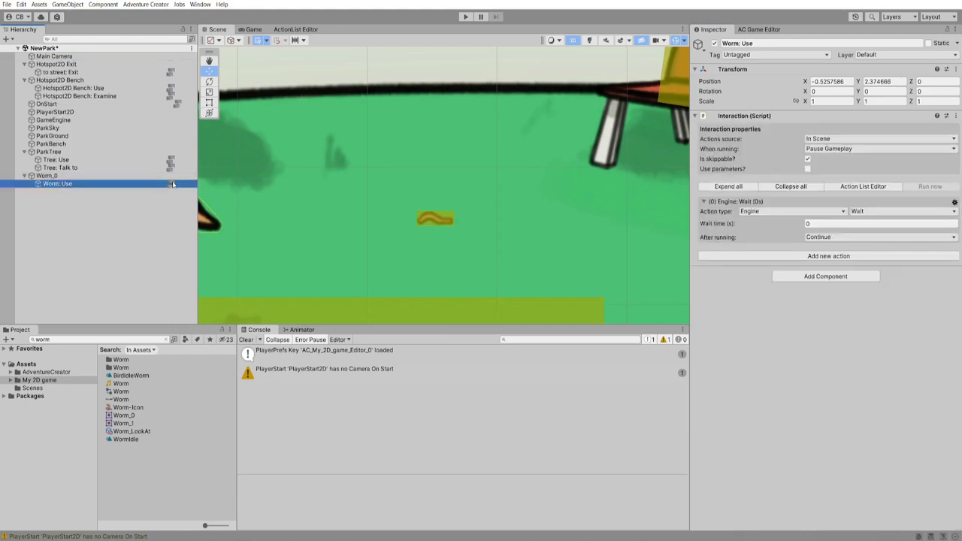
# Set the Worm: Use action to Inventory: Add or remove, method Add, item Worm
pyautogui.click(170, 184)
pyautogui.click(289, 69)
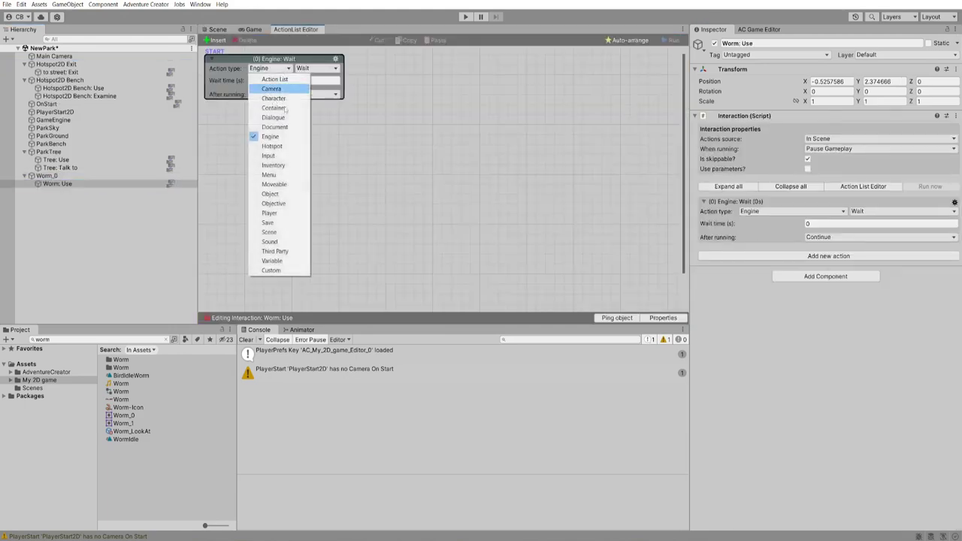
pyautogui.click(291, 165)
pyautogui.click(330, 72)
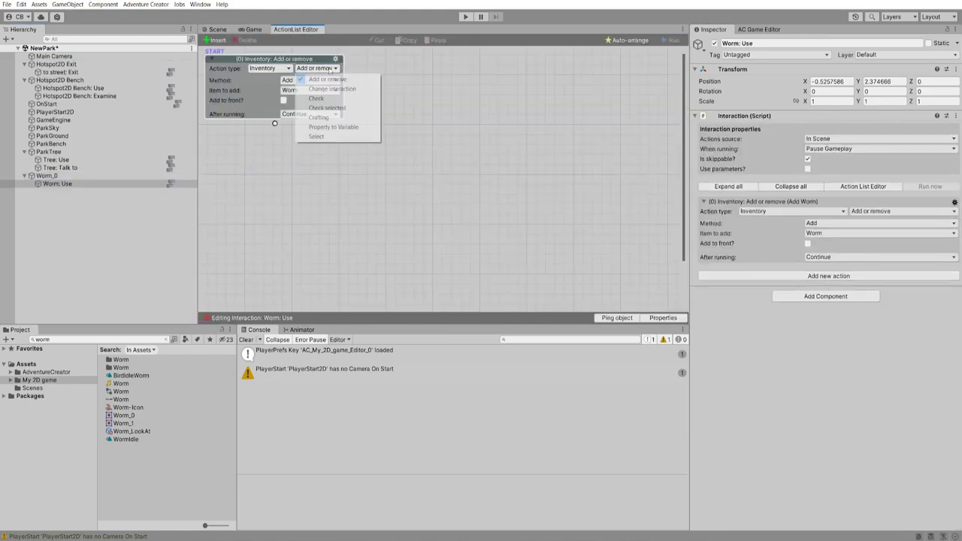
pyautogui.click(329, 79)
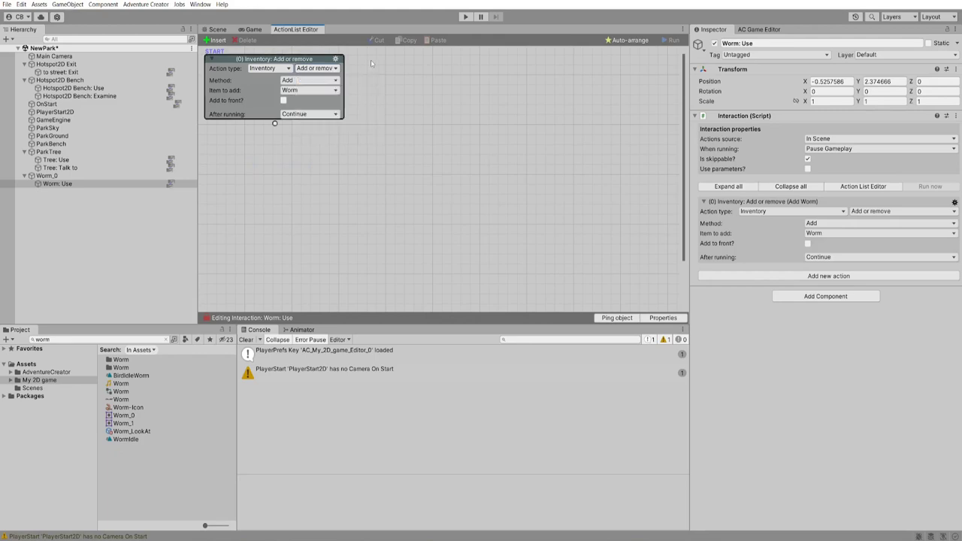
pyautogui.click(328, 80)
pyautogui.click(295, 98)
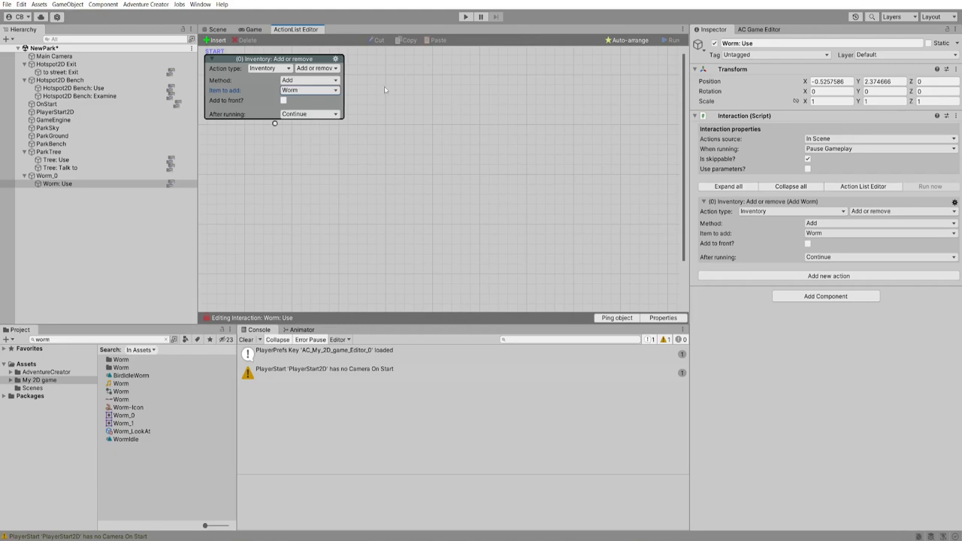
pyautogui.click(217, 29)
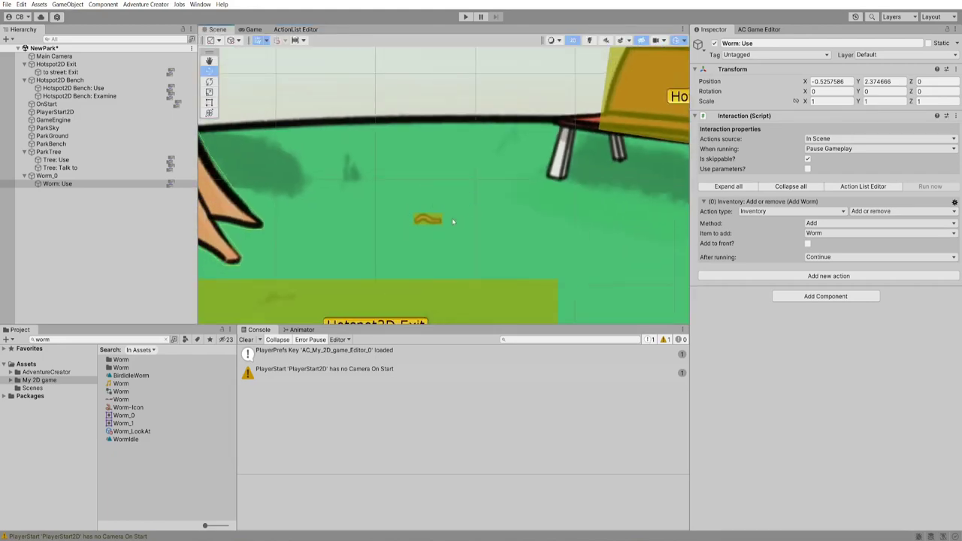
# Select the Worm_0 object in the Hierarchy
pyautogui.scroll(1, 447, 221)
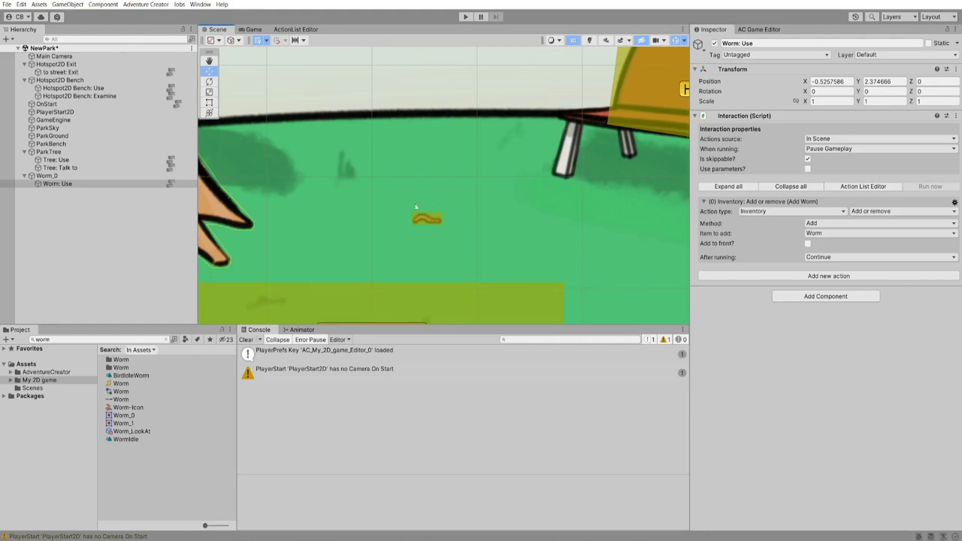
pyautogui.scroll(-5, 457, 237)
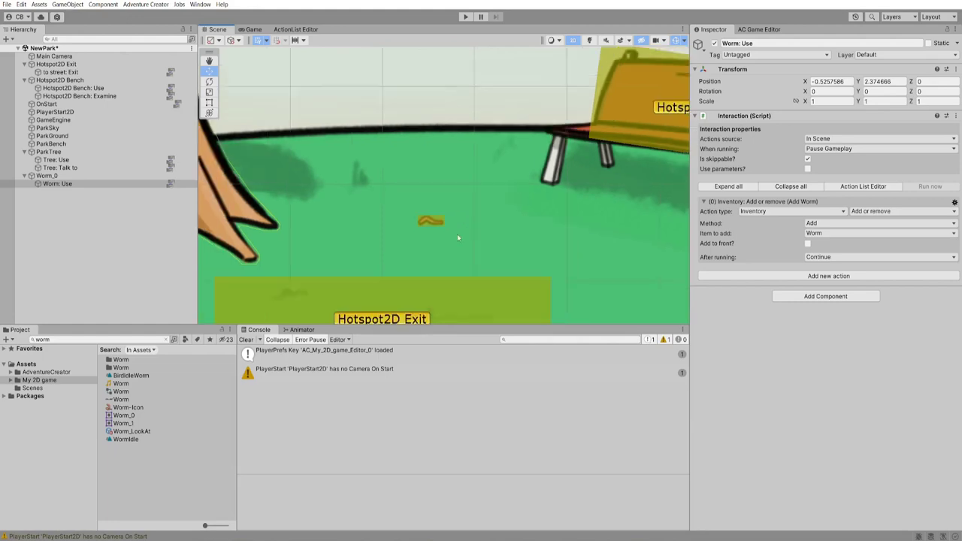
pyautogui.click(46, 175)
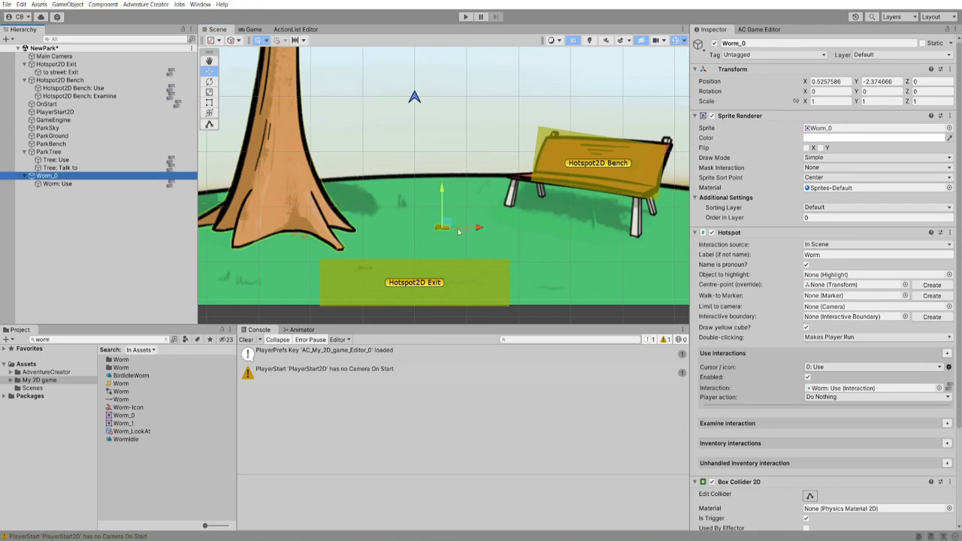
pyautogui.scroll(-5, 480, 248)
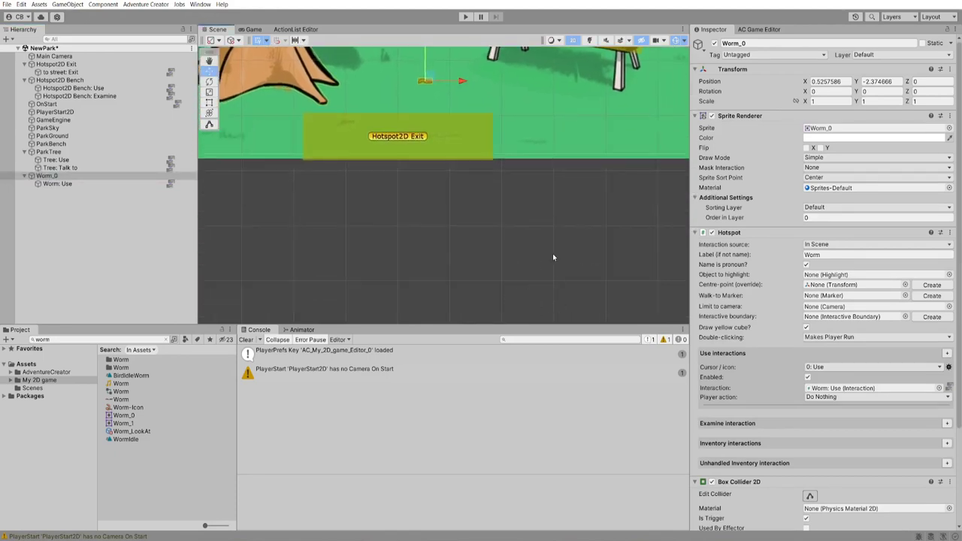
pyautogui.scroll(3, 529, 211)
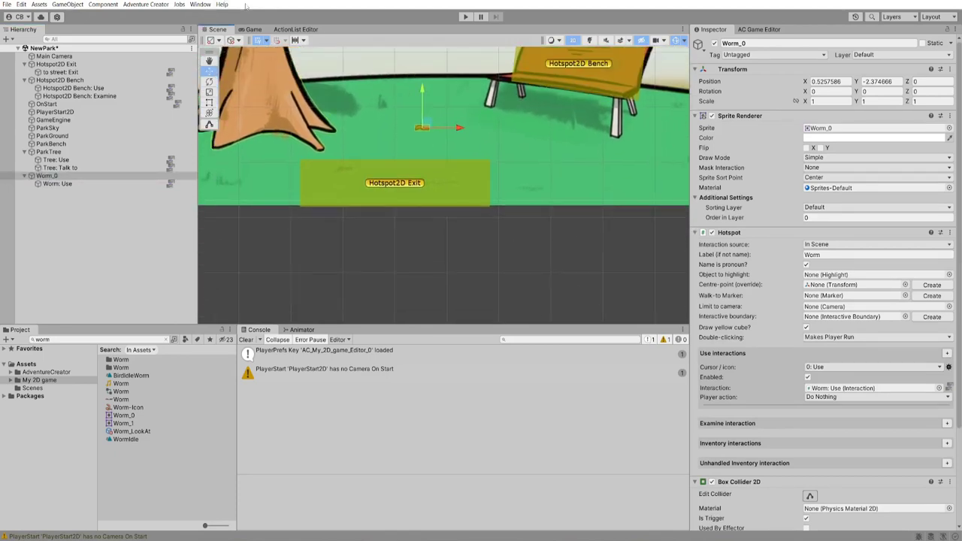
# Append an Object: Teleport action that moves Worm_0 after the inventory add
pyautogui.click(295, 29)
pyautogui.moveTo(275, 124); pyautogui.dragTo(280, 147)
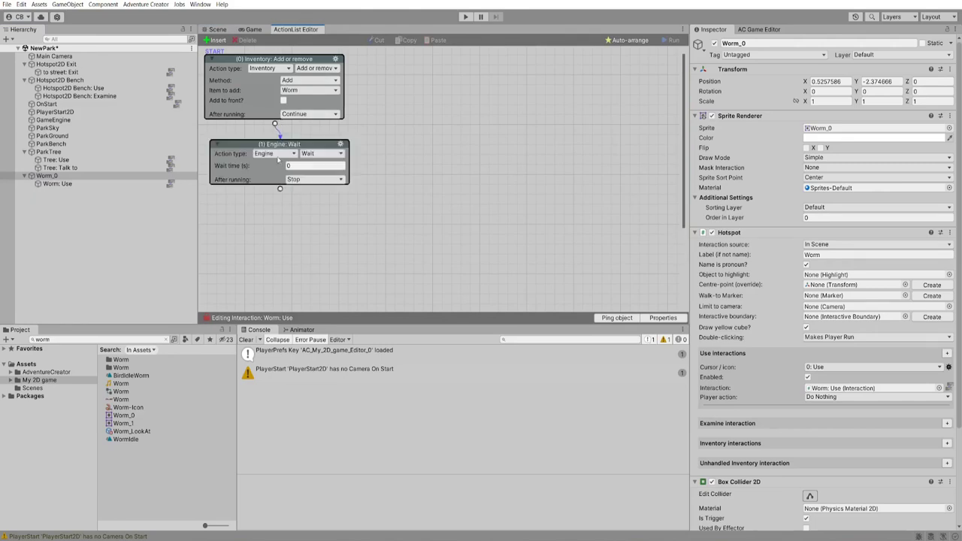
pyautogui.click(274, 153)
pyautogui.click(276, 279)
pyautogui.click(321, 154)
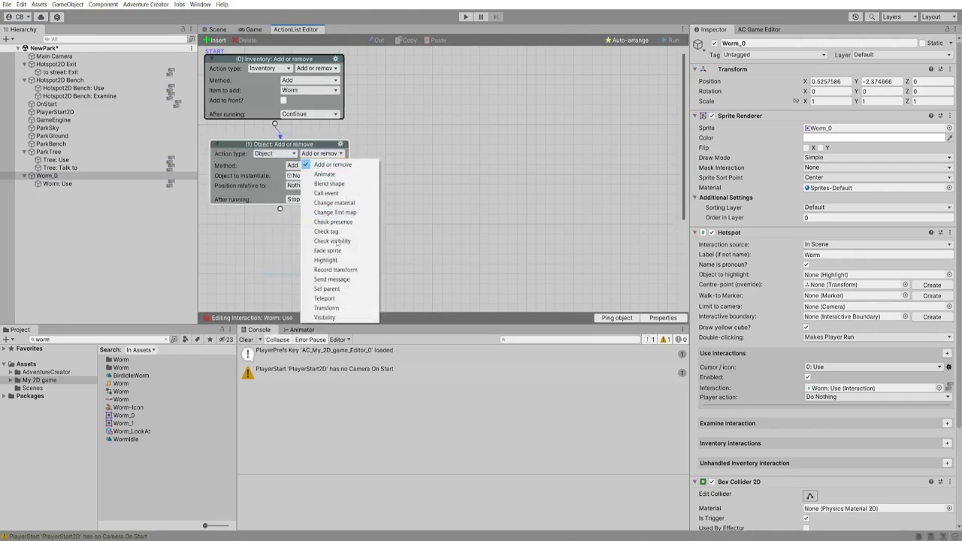
pyautogui.click(343, 299)
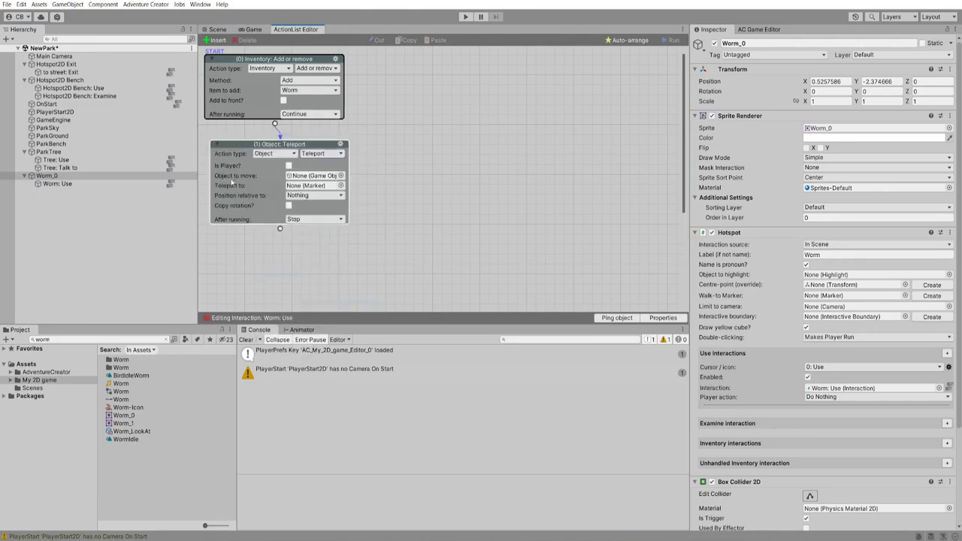
pyautogui.moveTo(68, 178); pyautogui.dragTo(315, 178)
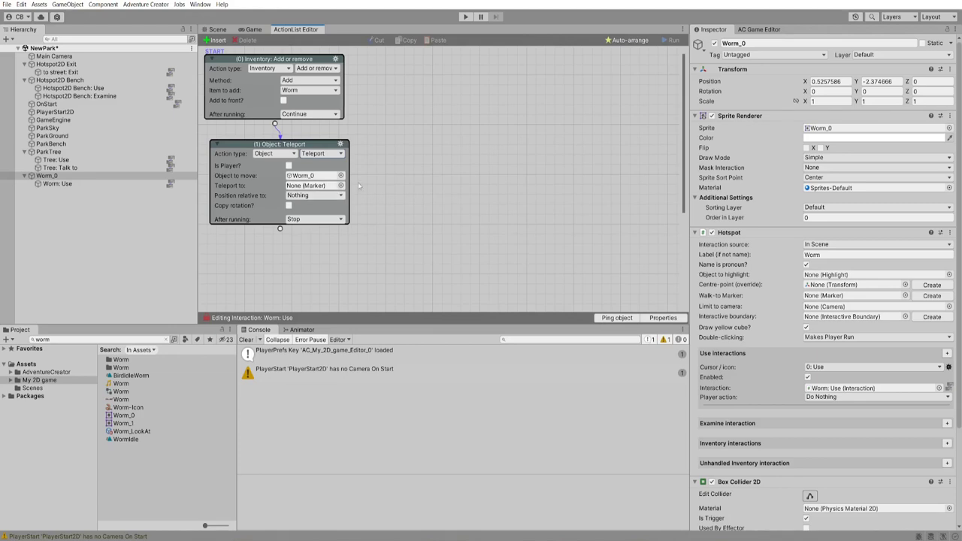
pyautogui.click(218, 28)
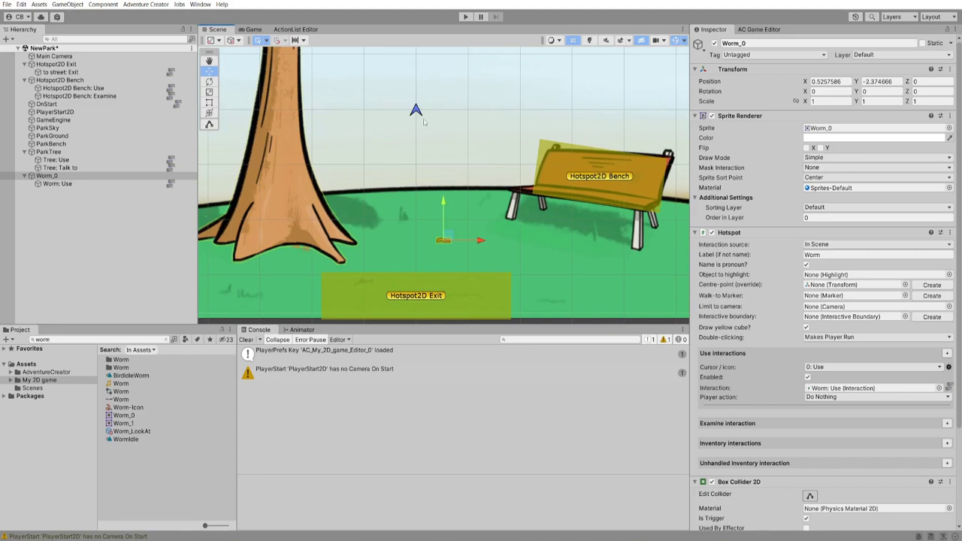
pyautogui.scroll(-3, 434, 146)
pyautogui.scroll(-2, 476, 187)
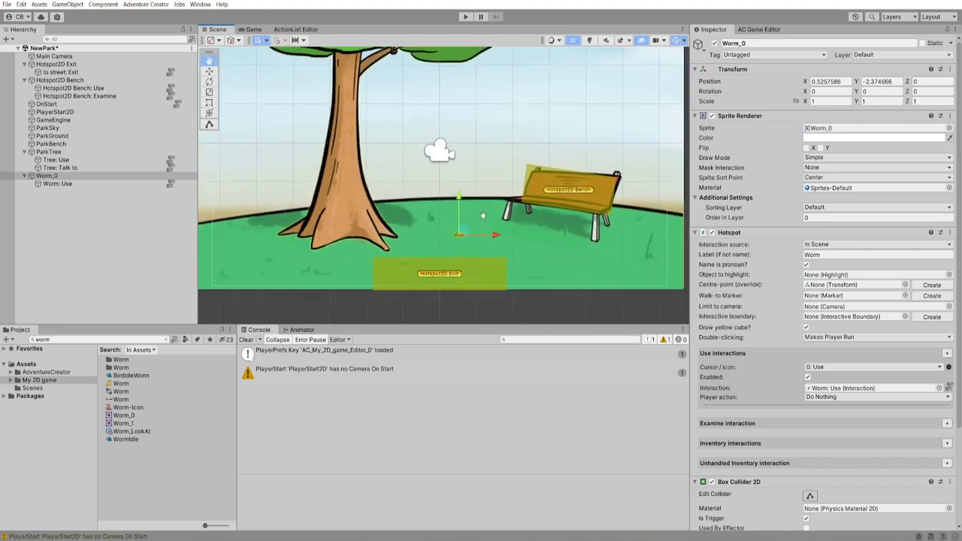
# Add a Marker 2D from the AC Scene manager and rename it Marker2D Hidden
pyautogui.click(755, 30)
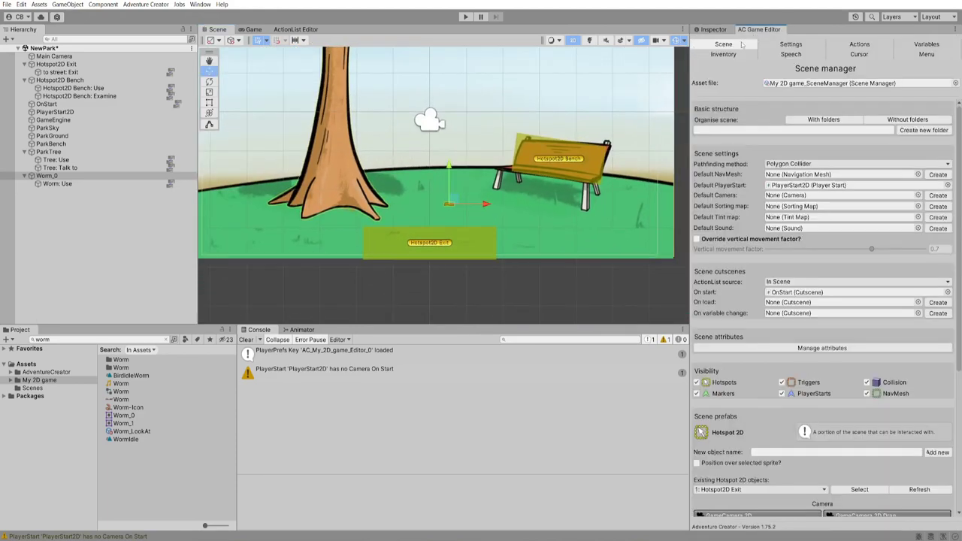
pyautogui.scroll(-6, 826, 338)
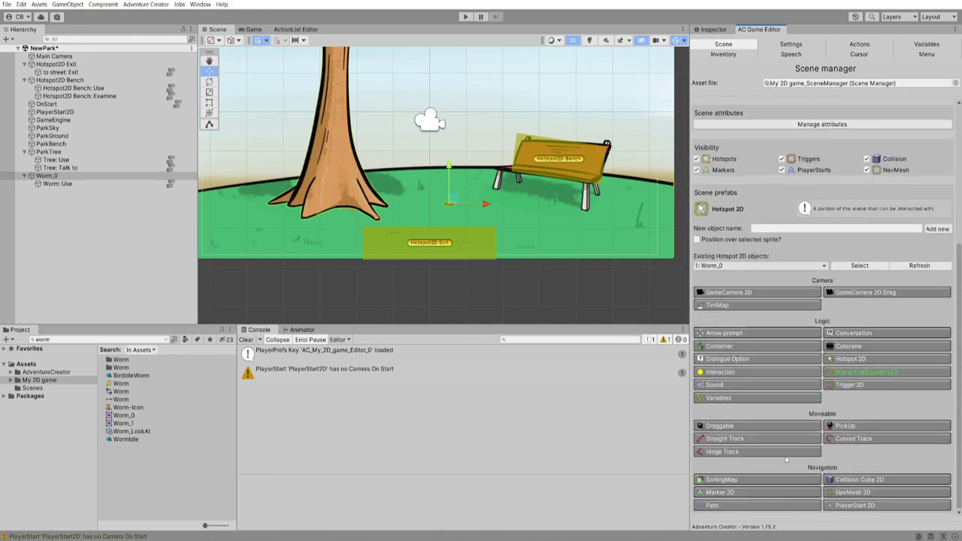
pyautogui.click(720, 493)
pyautogui.click(738, 494)
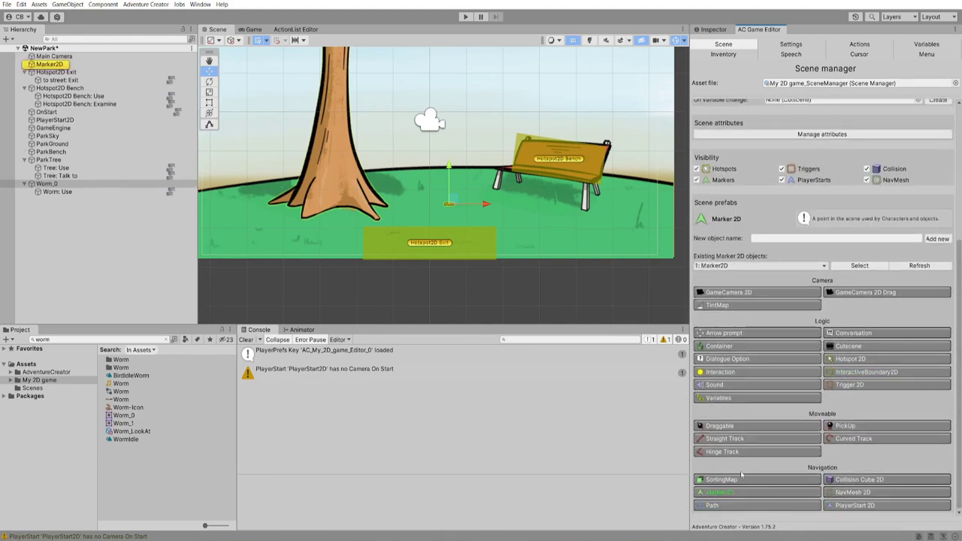
pyautogui.click(84, 64)
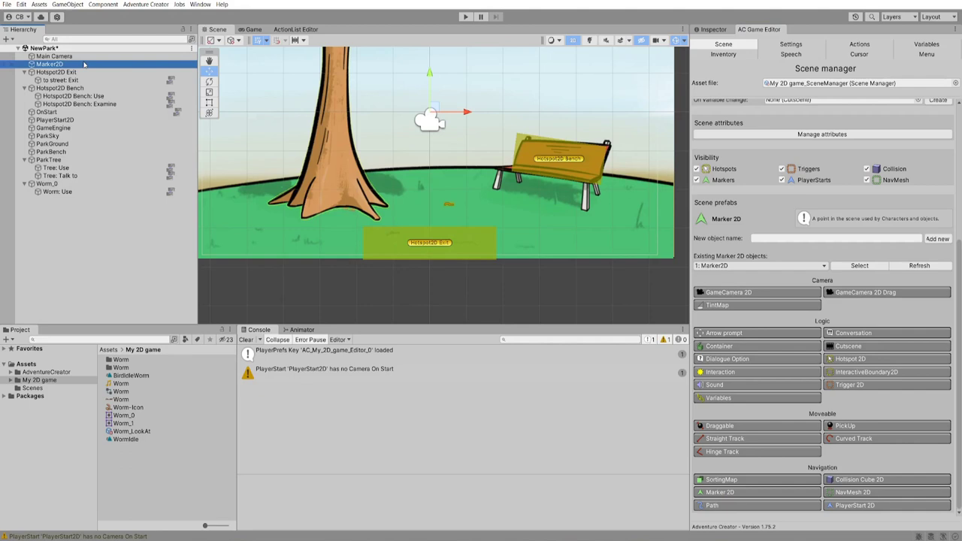
pyautogui.click(84, 65)
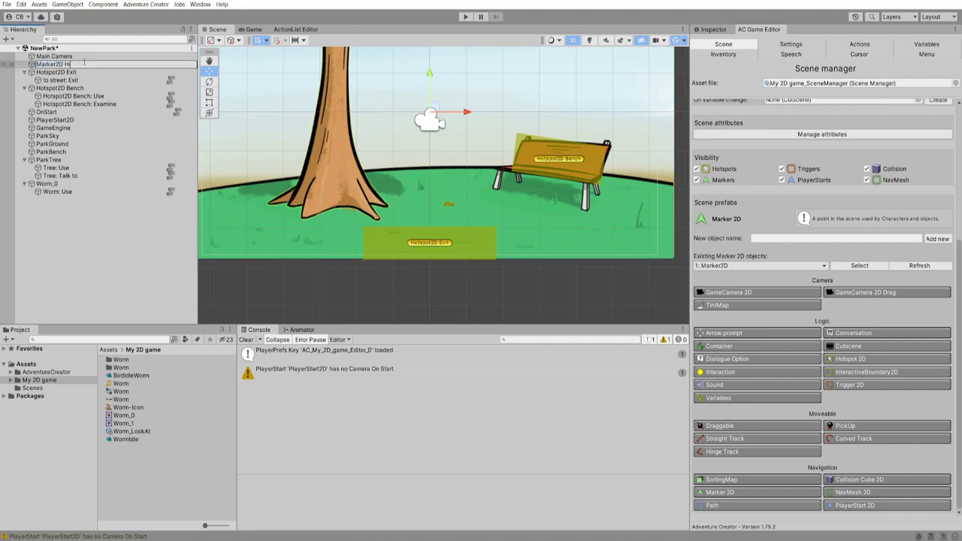
pyautogui.write('Hide')
pyautogui.write('de')
pyautogui.write('n')
pyautogui.press('Return')
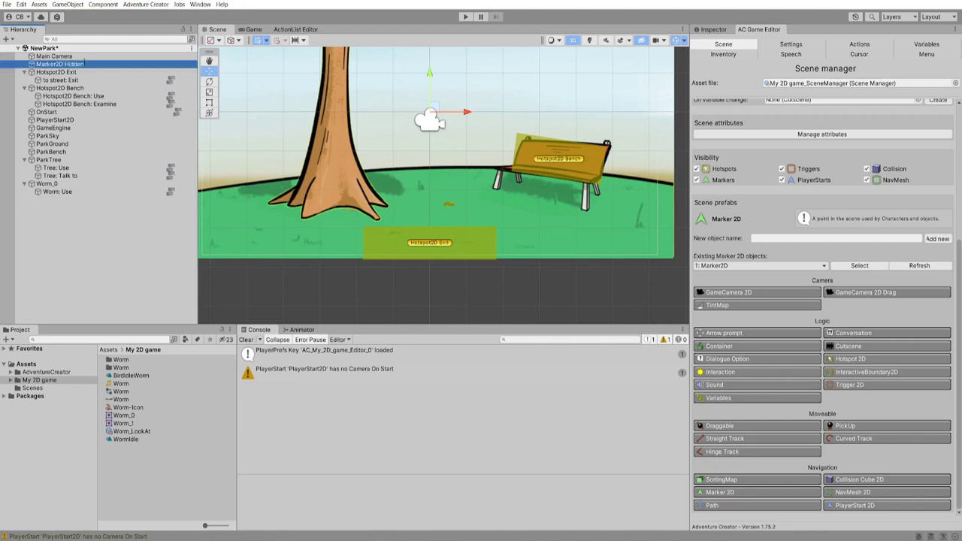
# Move Marker2D Hidden below the grass, out of sight of the scene
pyautogui.moveTo(435, 106)
pyautogui.mouseDown()
pyautogui.moveTo(489, 173)
pyautogui.moveTo(490, 204)
pyautogui.mouseUp()
pyautogui.moveTo(490, 204)
pyautogui.mouseDown(button='middle')
pyautogui.moveTo(470, 160)
pyautogui.moveTo(465, 82)
pyautogui.mouseUp(button='middle')
pyautogui.moveTo(466, 83)
pyautogui.mouseDown()
pyautogui.moveTo(499, 194)
pyautogui.moveTo(467, 205)
pyautogui.moveTo(463, 234)
pyautogui.mouseUp()
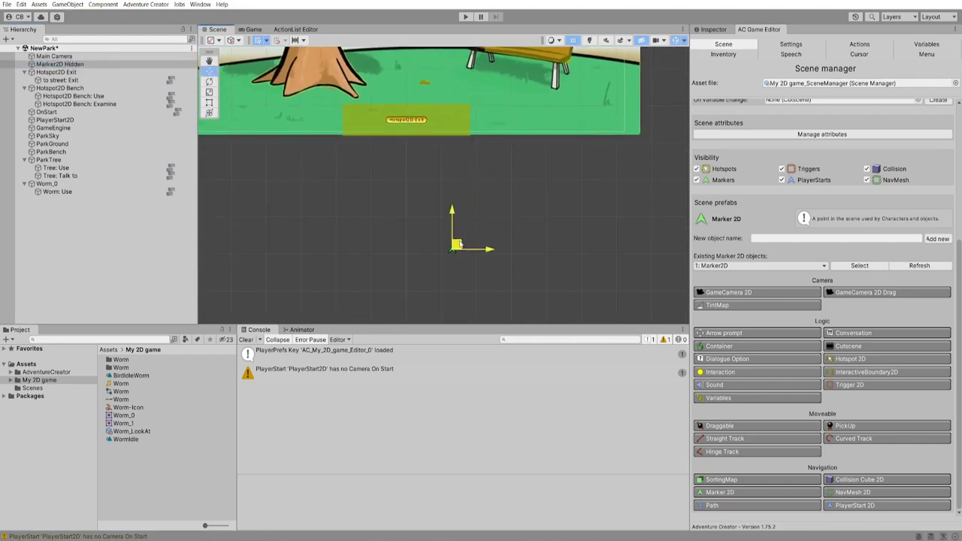
pyautogui.moveTo(463, 234); pyautogui.dragTo(464, 210, button='middle')
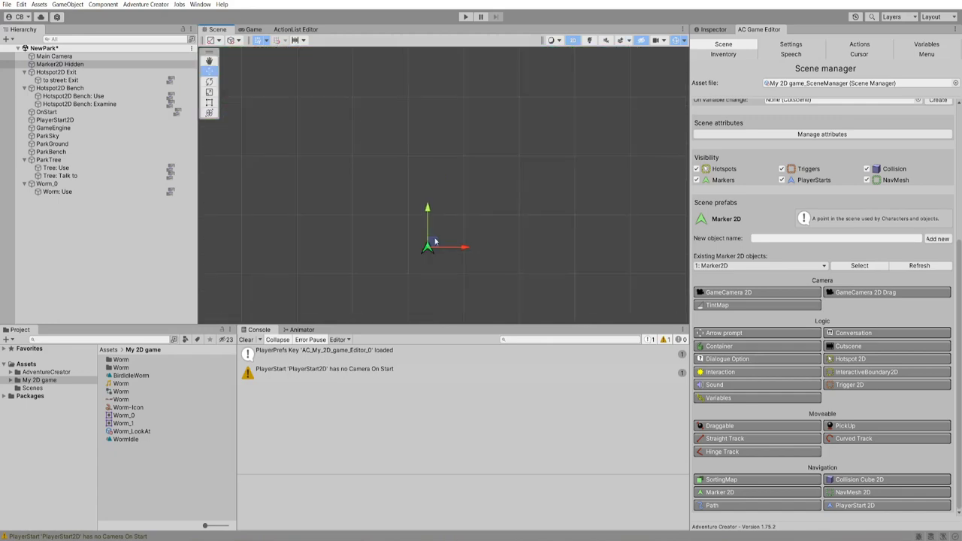
# Set Marker2D Hidden as the worm's Teleport destination and start the game
pyautogui.click(294, 28)
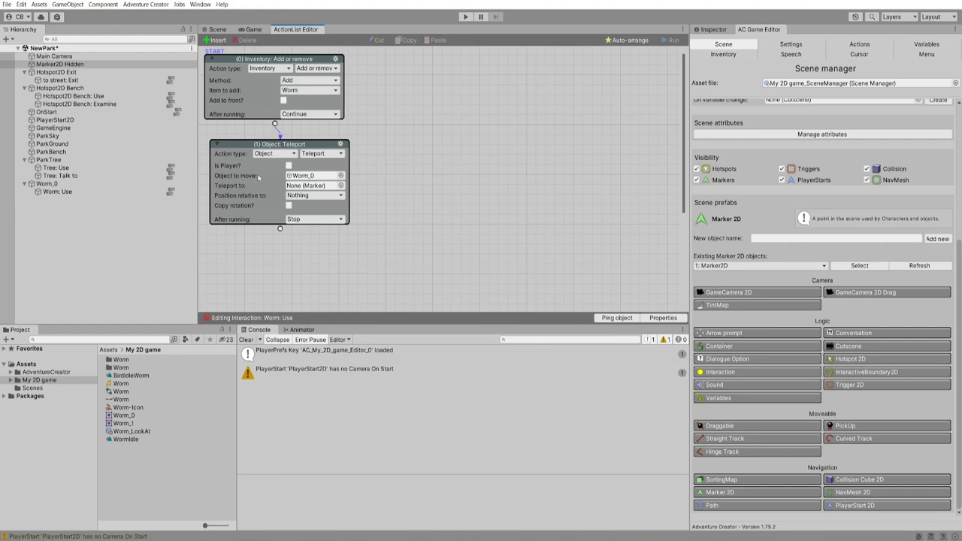
pyautogui.click(54, 65)
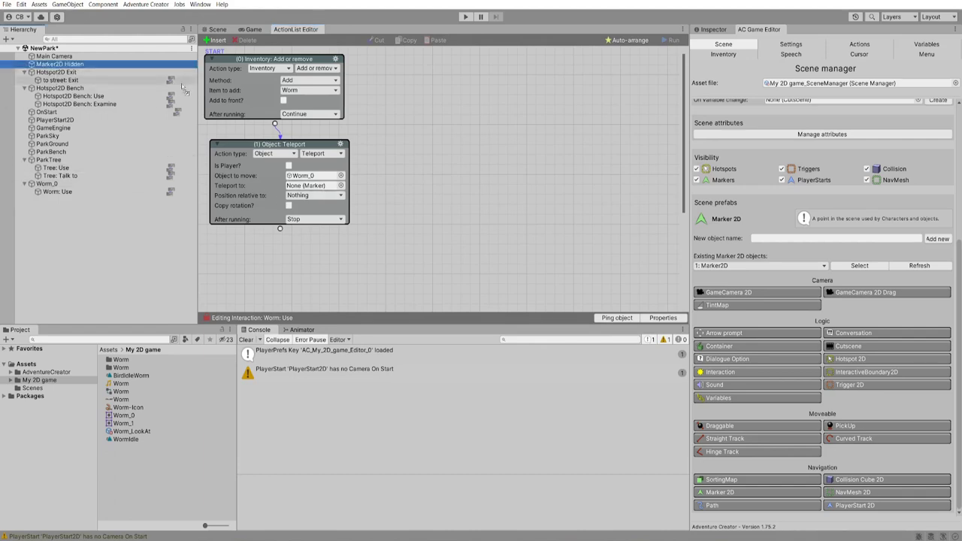
pyautogui.moveTo(183, 87); pyautogui.dragTo(325, 189)
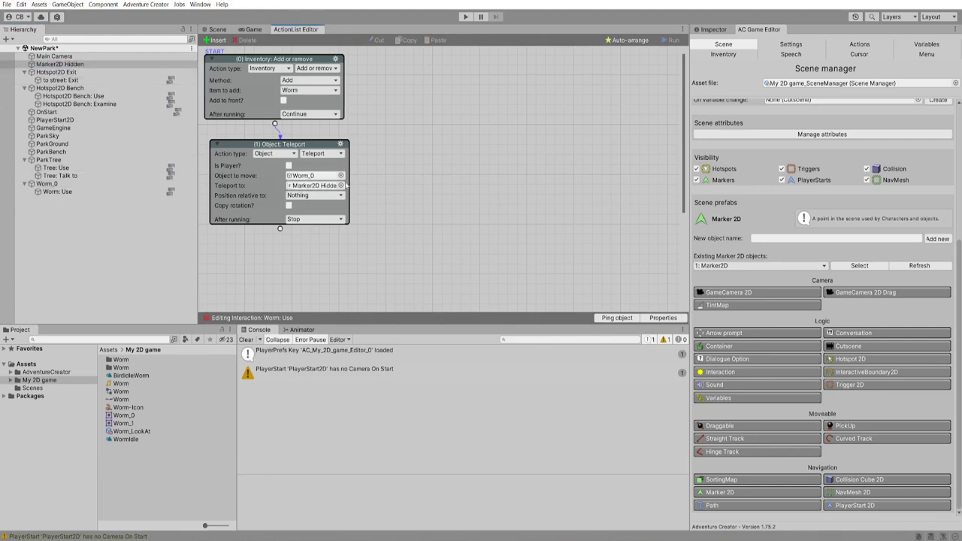
pyautogui.click(465, 17)
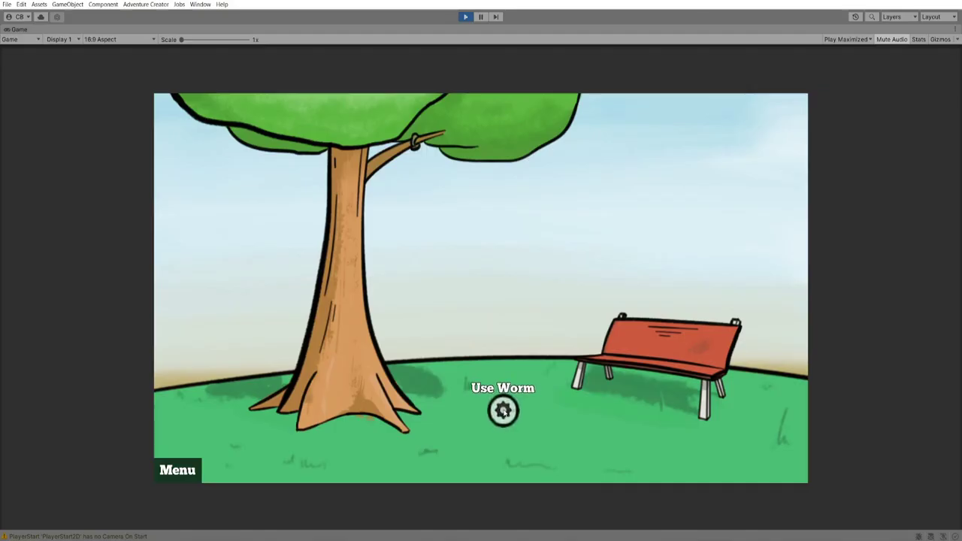
# Use the worm in play mode, confirm it lands in the inventory, then stop playing
pyautogui.click(509, 407)
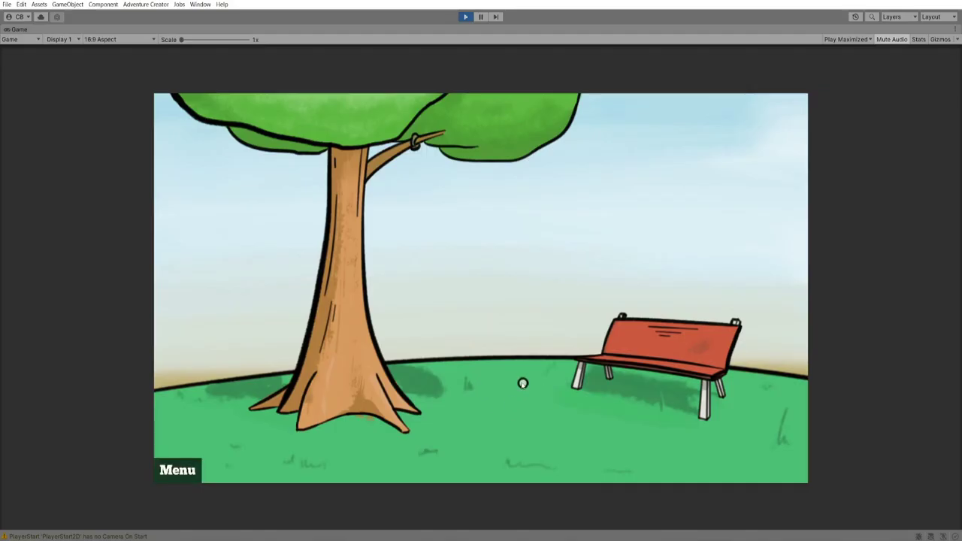
pyautogui.moveTo(248, 117)
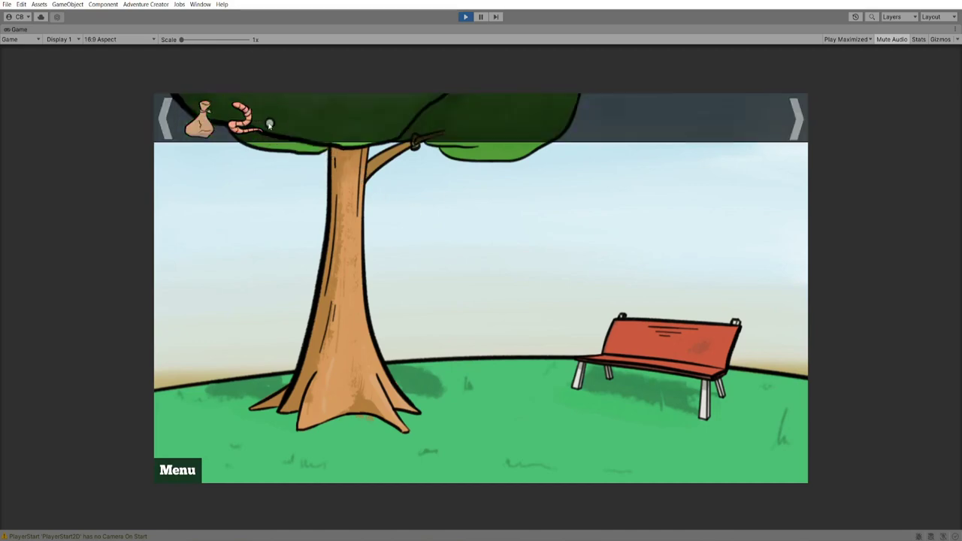
pyautogui.hotkey('ctrl', 'p')
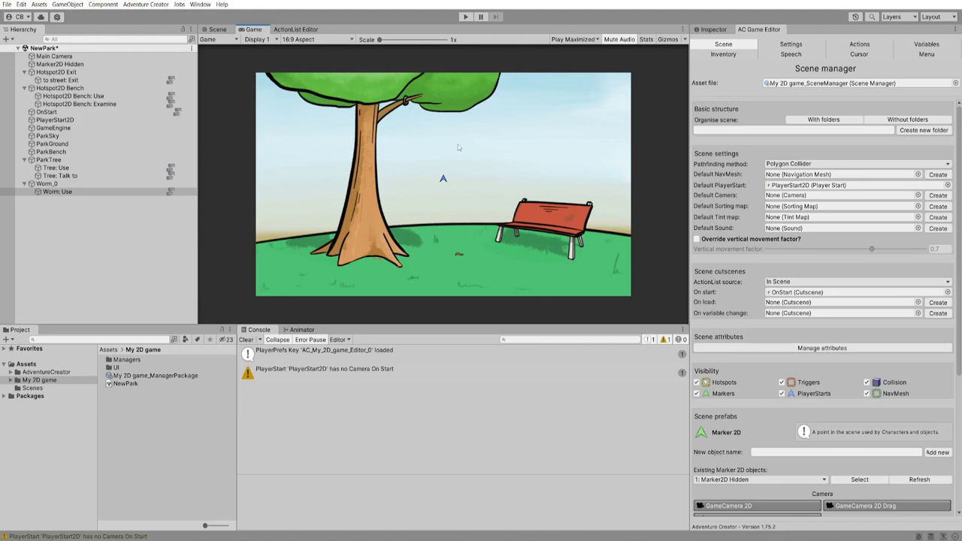
# Select the ParkTree object and show its properties in the Inspector
pyautogui.hotkey('ctrl', '1')
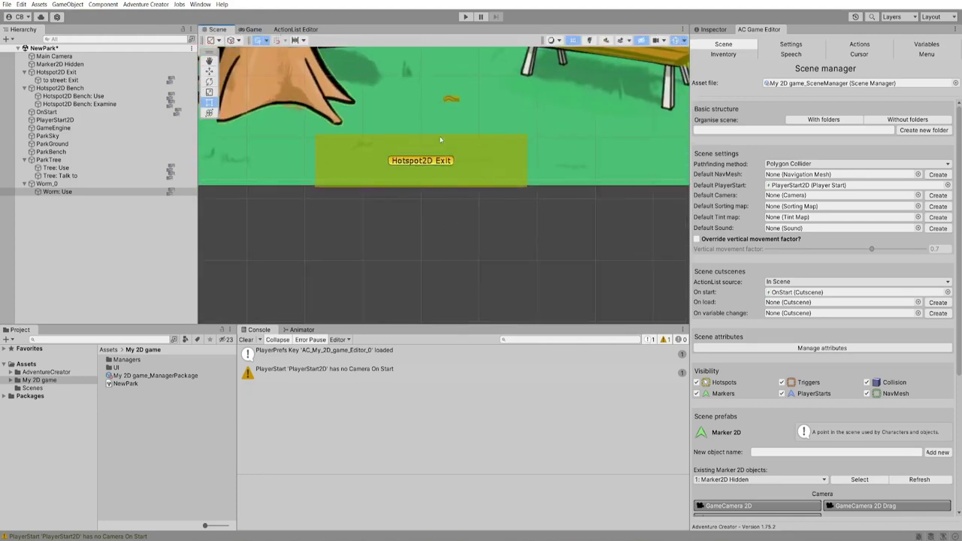
pyautogui.scroll(3, 412, 216)
pyautogui.click(412, 213)
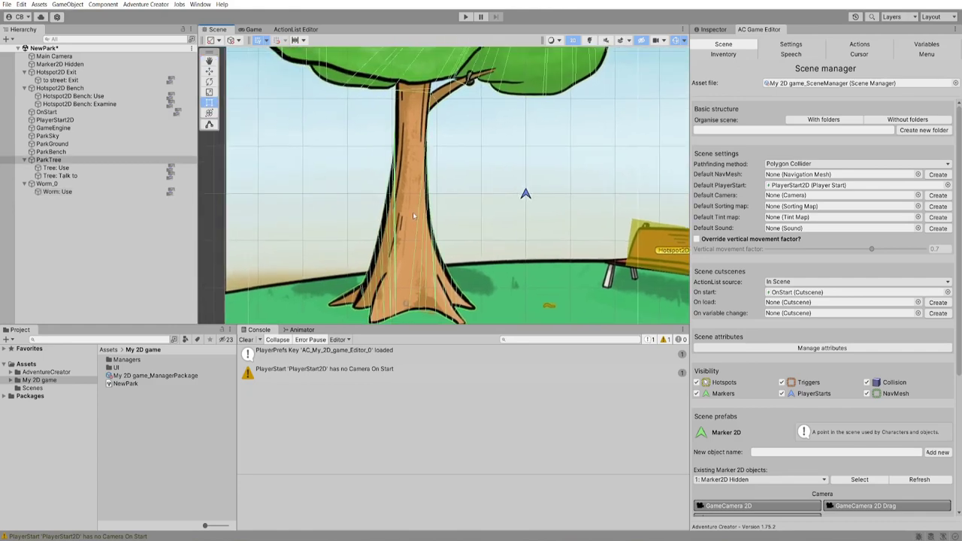
pyautogui.moveTo(396, 222); pyautogui.dragTo(413, 199, button='middle')
pyautogui.scroll(-1, 413, 199)
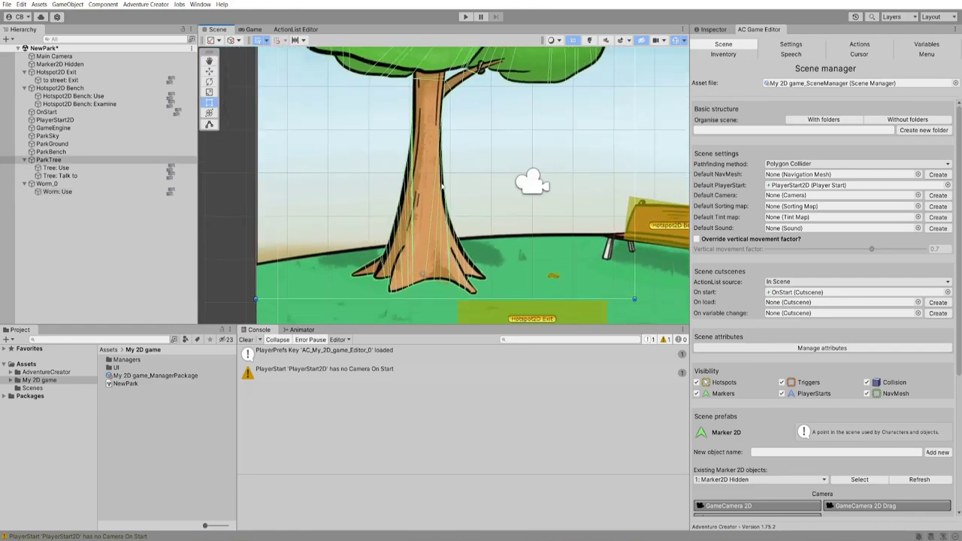
pyautogui.click(710, 30)
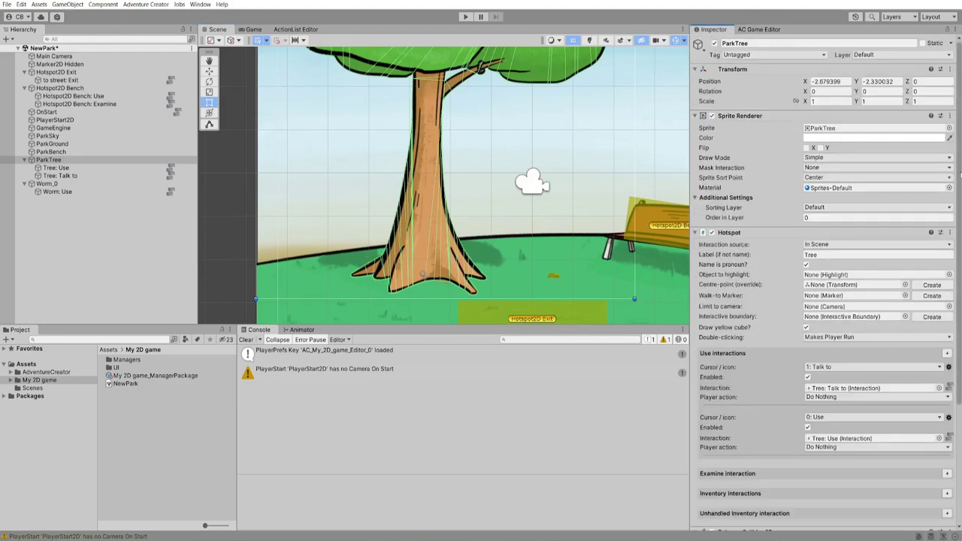
# Add a Worm inventory interaction to the tree, creating Tree: Worm under ParkTree
pyautogui.scroll(-5, 826, 225)
pyautogui.scroll(-1, 826, 284)
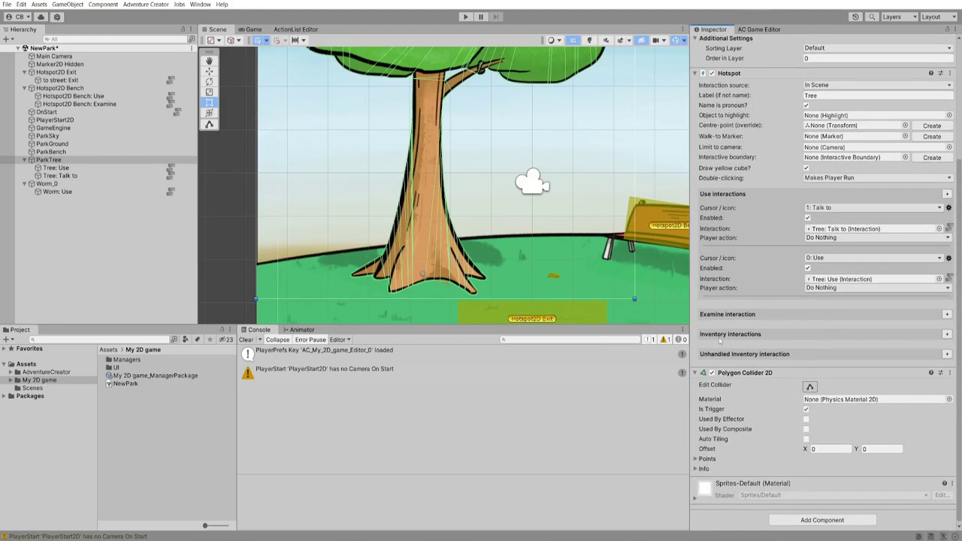
pyautogui.click(947, 335)
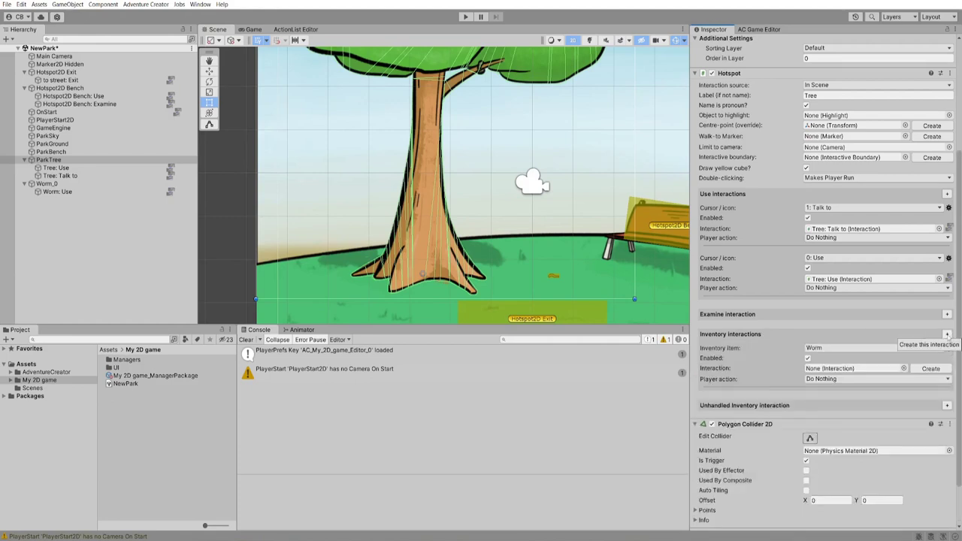
pyautogui.click(832, 349)
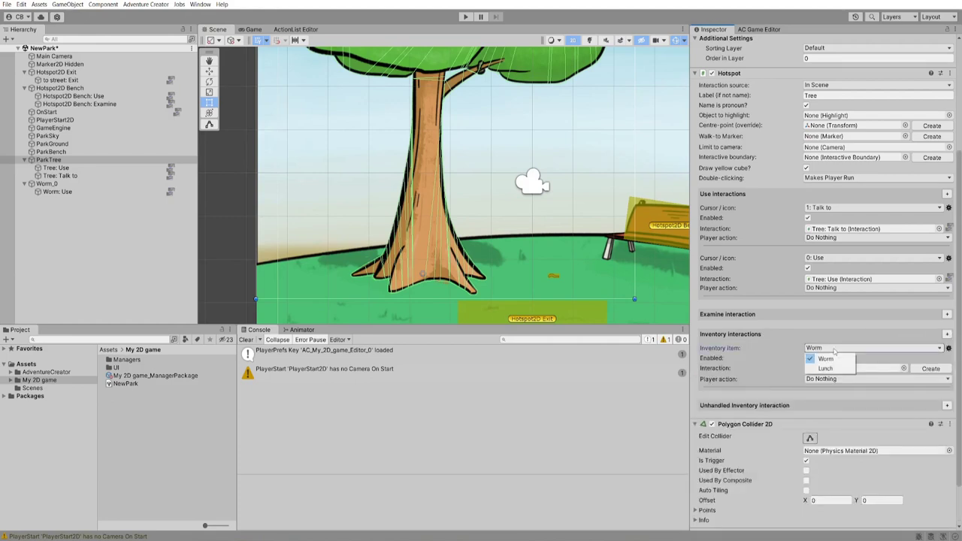
pyautogui.click(791, 351)
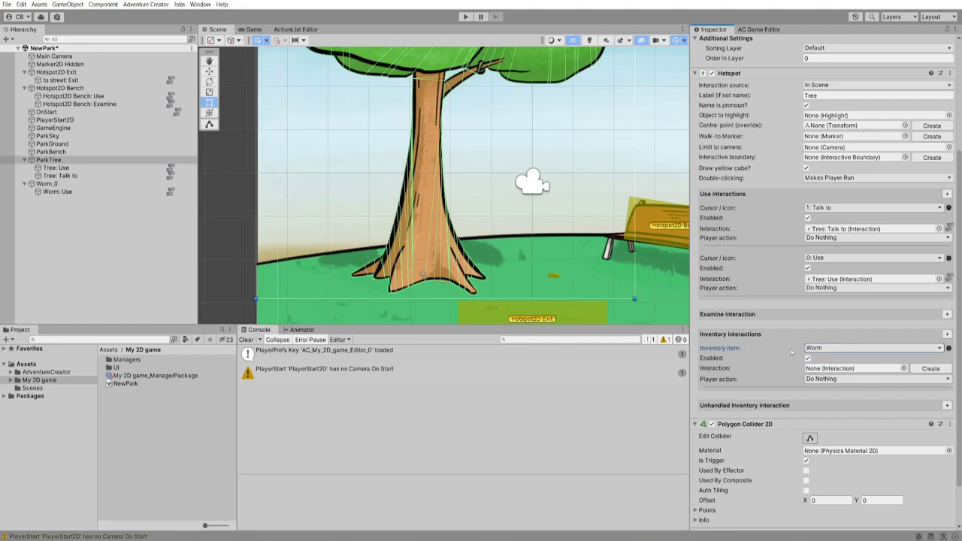
pyautogui.click(930, 368)
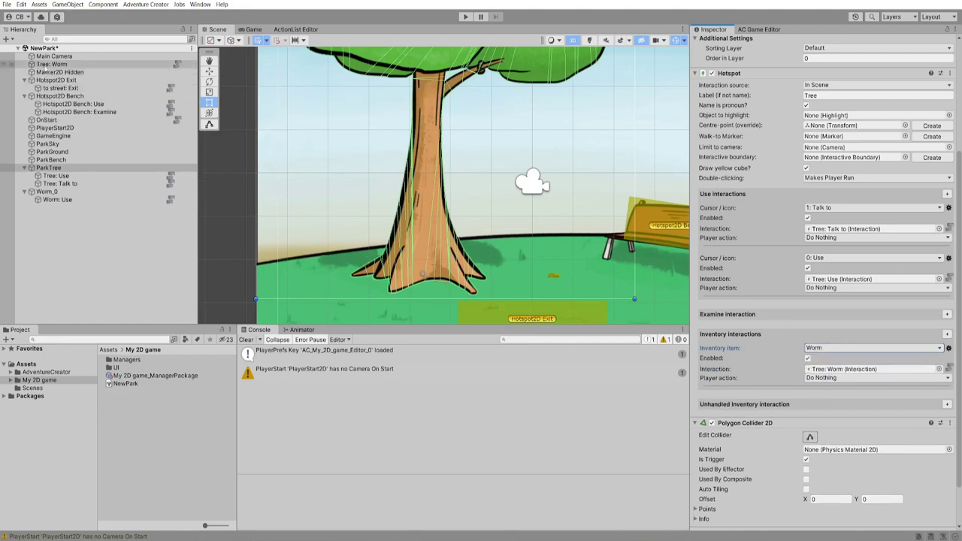
pyautogui.moveTo(50, 64); pyautogui.dragTo(71, 191)
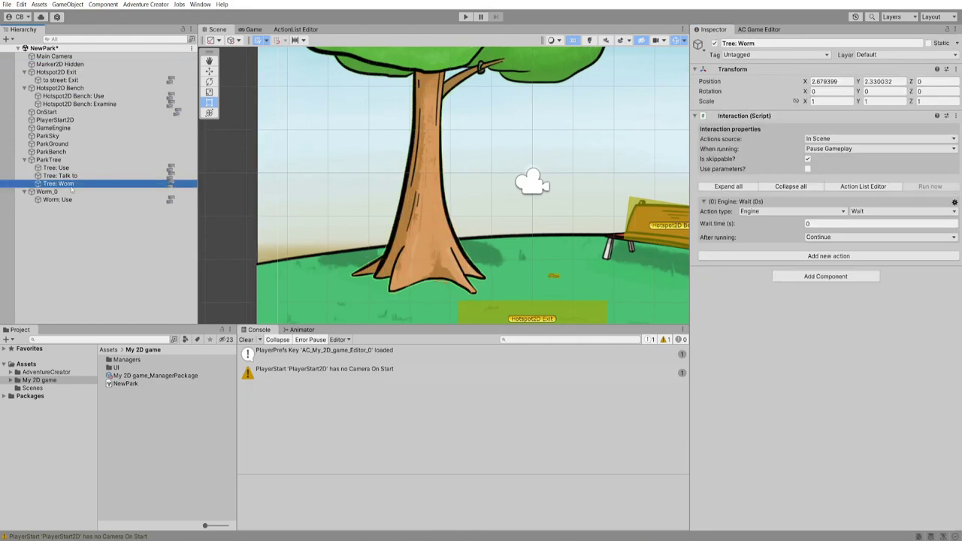
# Make Tree: Worm play the player line 'Worms don't like trees, I think.' and run the scene
pyautogui.click(170, 184)
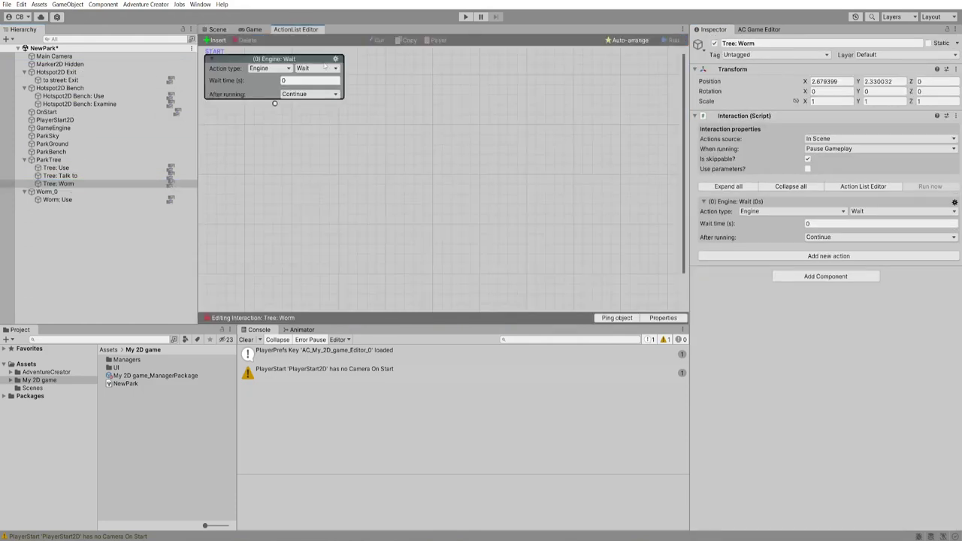
pyautogui.click(269, 67)
pyautogui.click(274, 118)
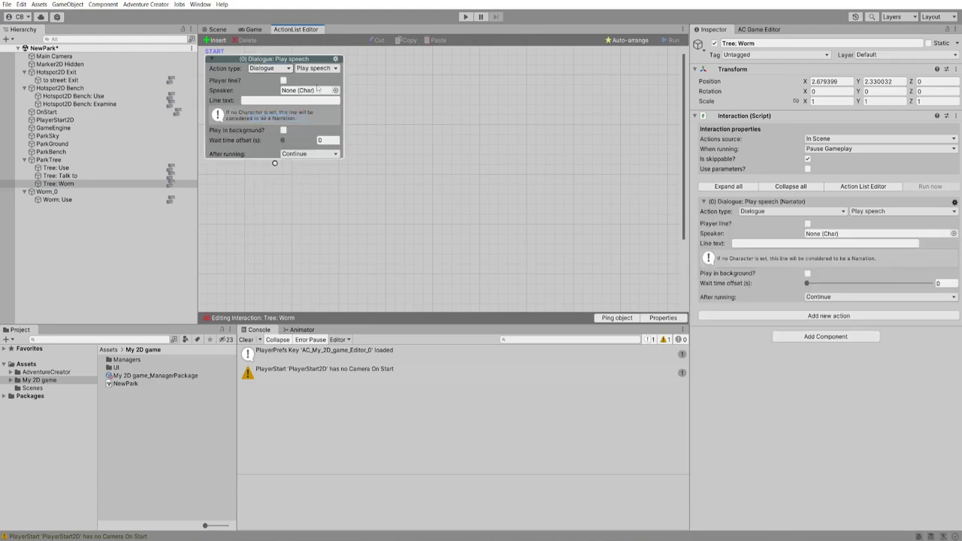
pyautogui.click(283, 80)
pyautogui.click(286, 90)
pyautogui.write('Worms')
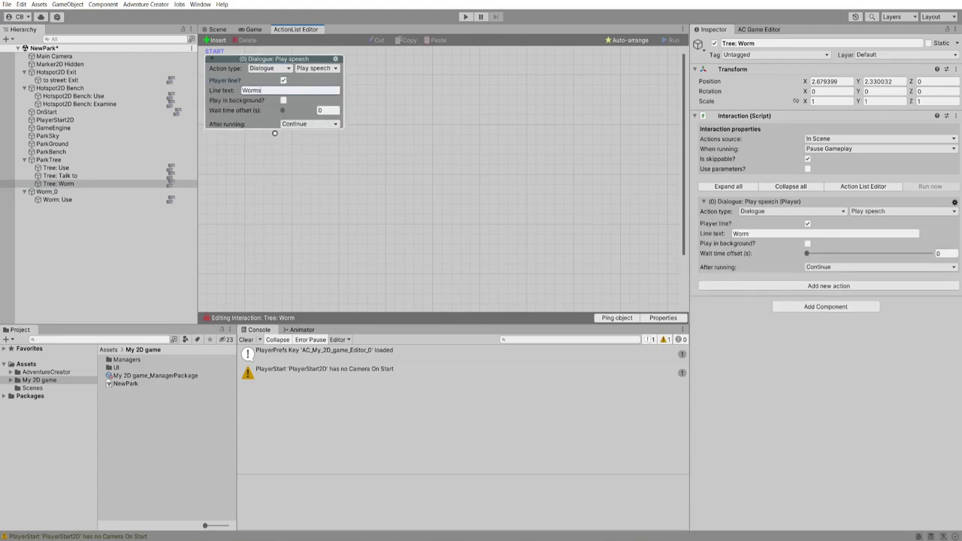
pyautogui.write("'on't like trees, I thin")
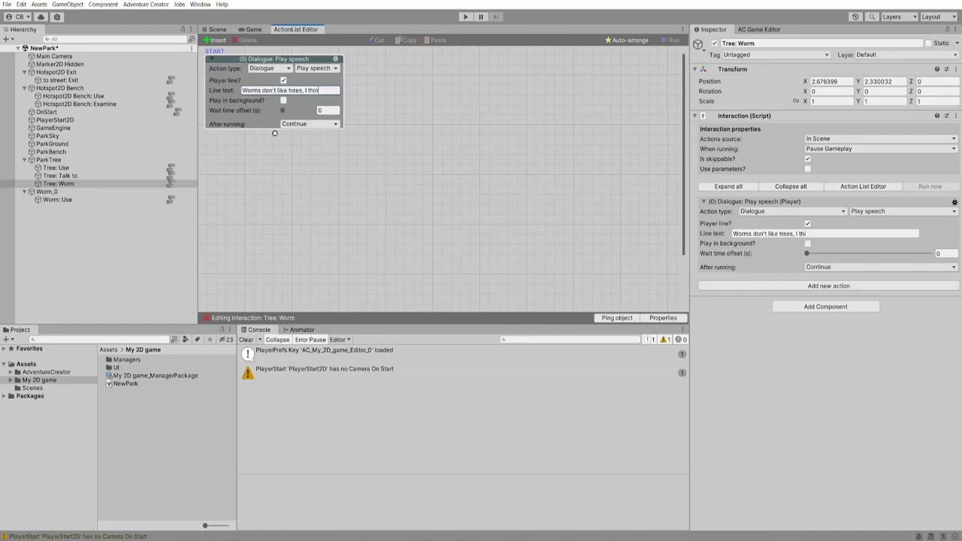
pyautogui.write('k.')
pyautogui.hotkey('ctrl', 'p')
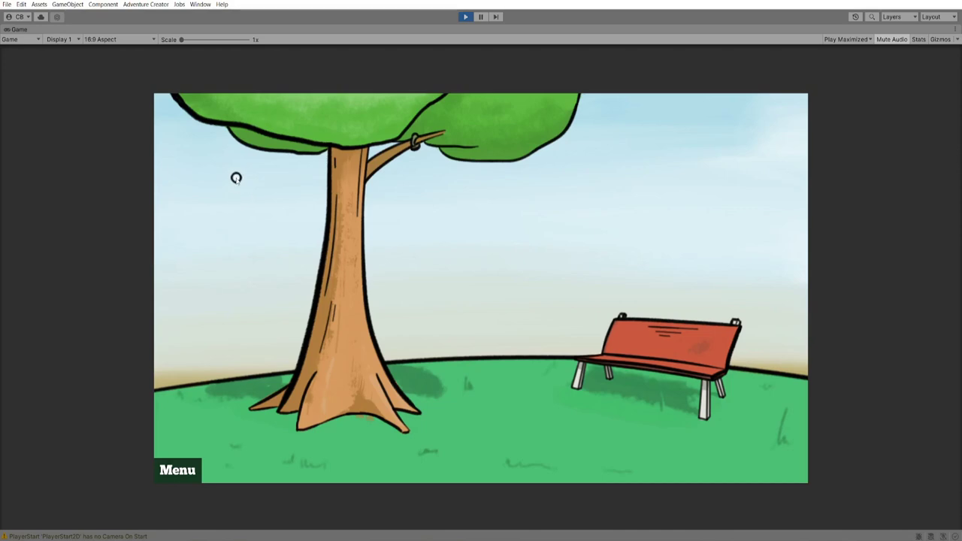
# Use the Worm item from the inventory on the tree, check the player's line, then stop
pyautogui.moveTo(218, 124)
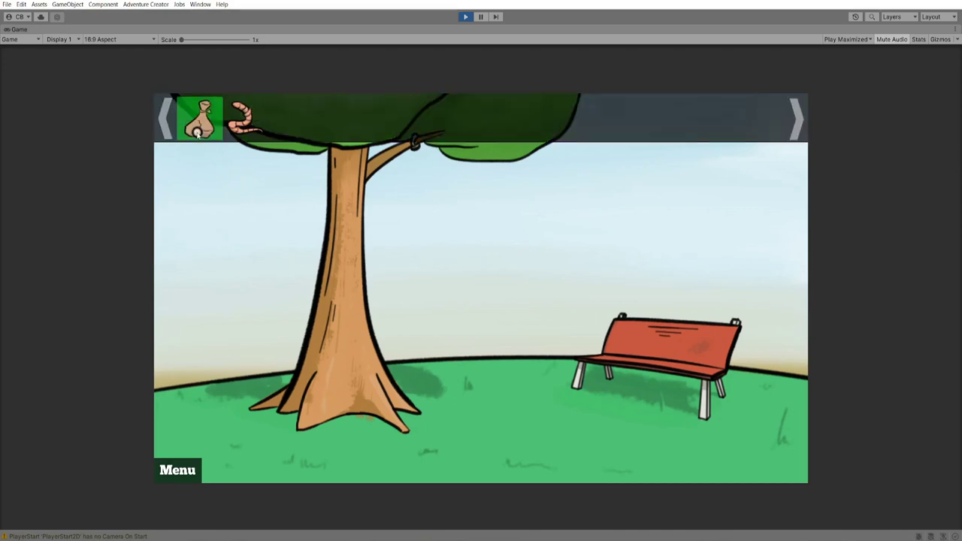
pyautogui.click(248, 122)
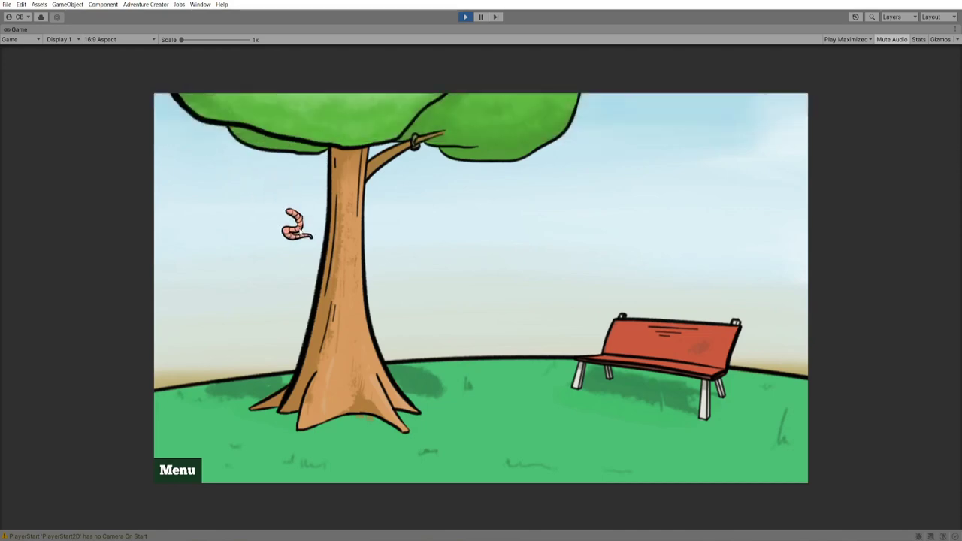
pyautogui.click(352, 309)
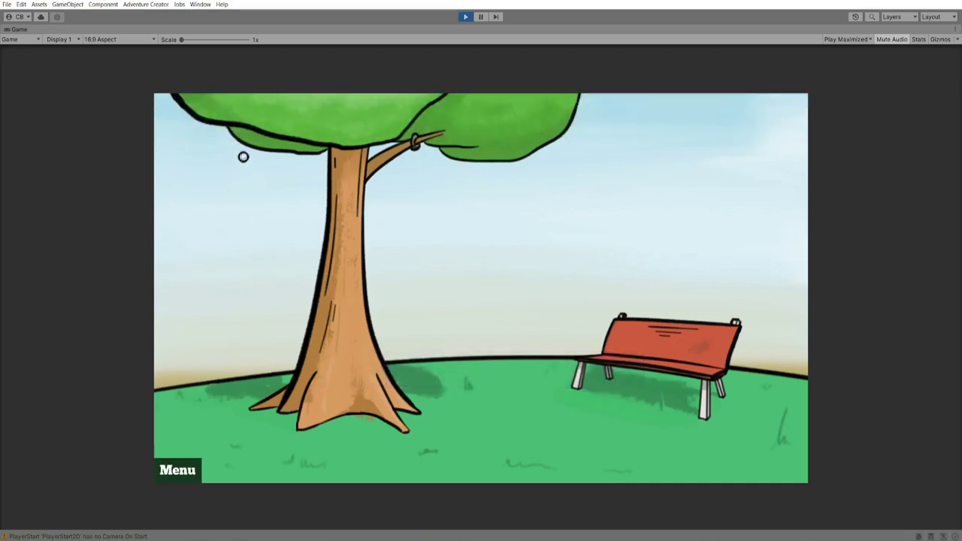
pyautogui.moveTo(239, 129)
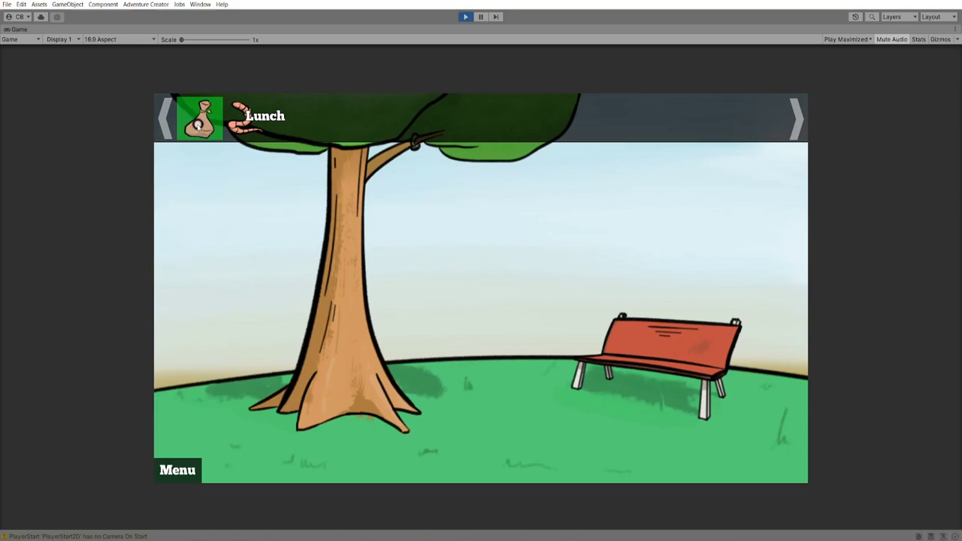
pyautogui.click(465, 17)
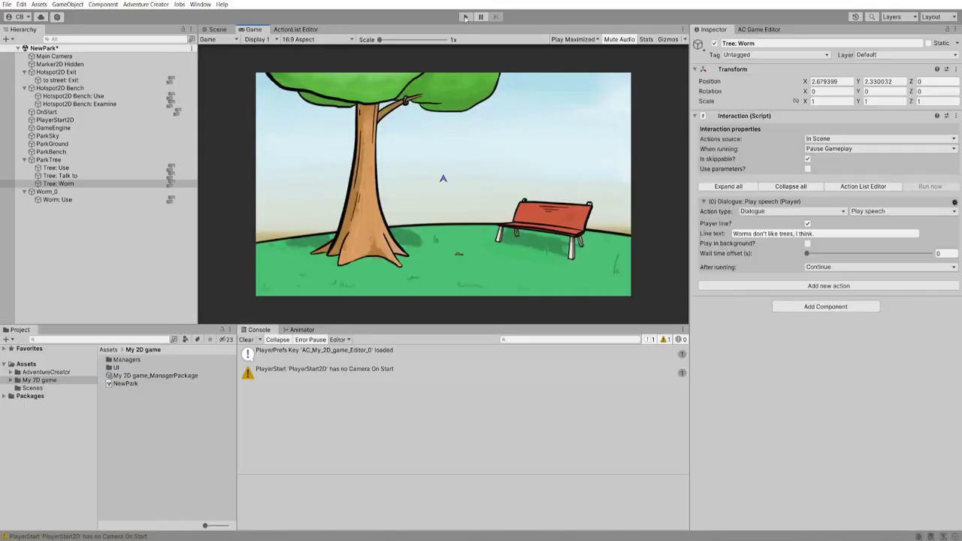
# Add a Worm combine event to the Lunch item and create its Lunch_Combine_Worm ActionList
pyautogui.click(758, 29)
pyautogui.click(745, 55)
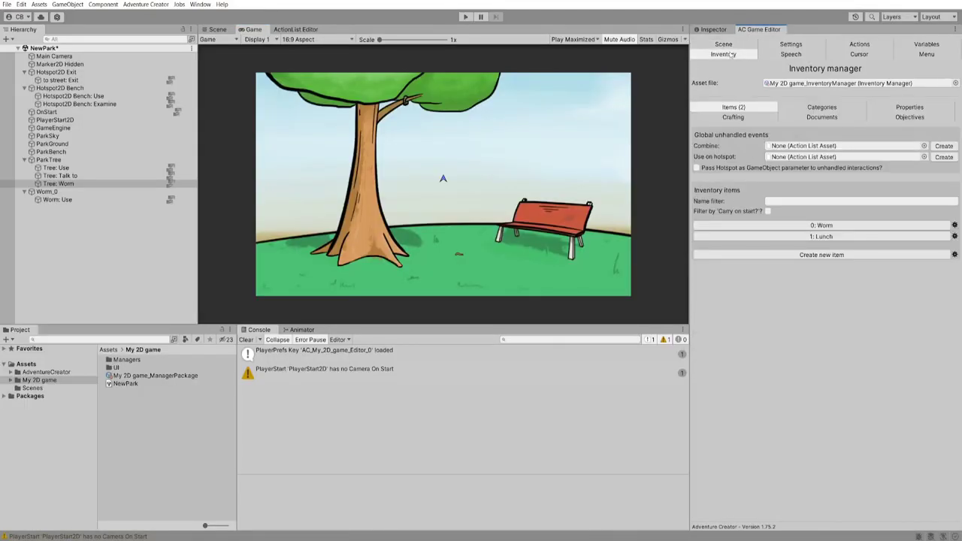
pyautogui.click(819, 237)
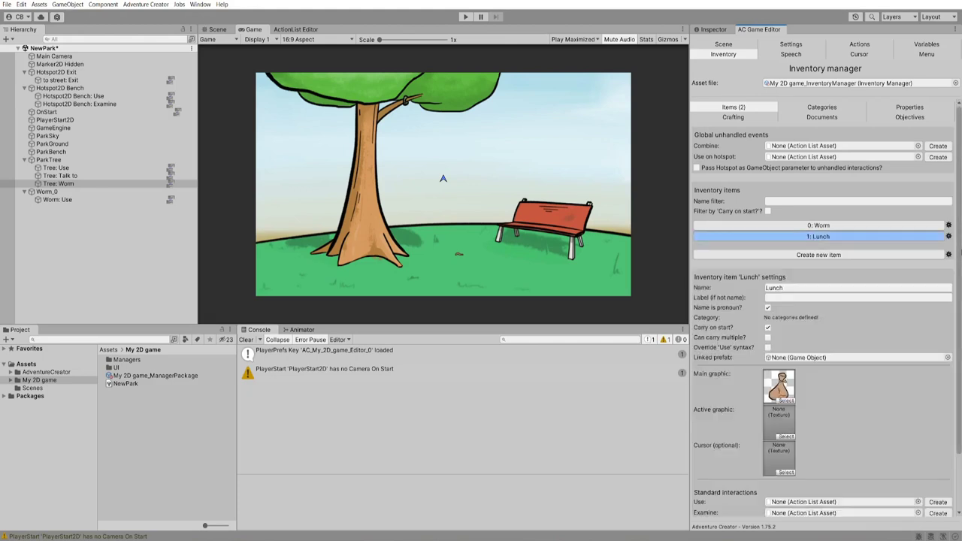
pyautogui.scroll(-3, 814, 238)
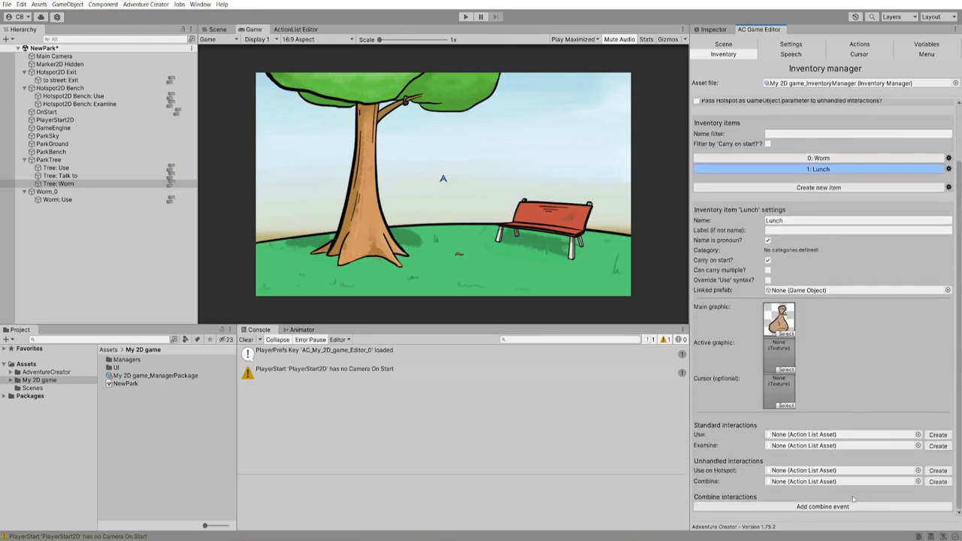
pyautogui.click(832, 506)
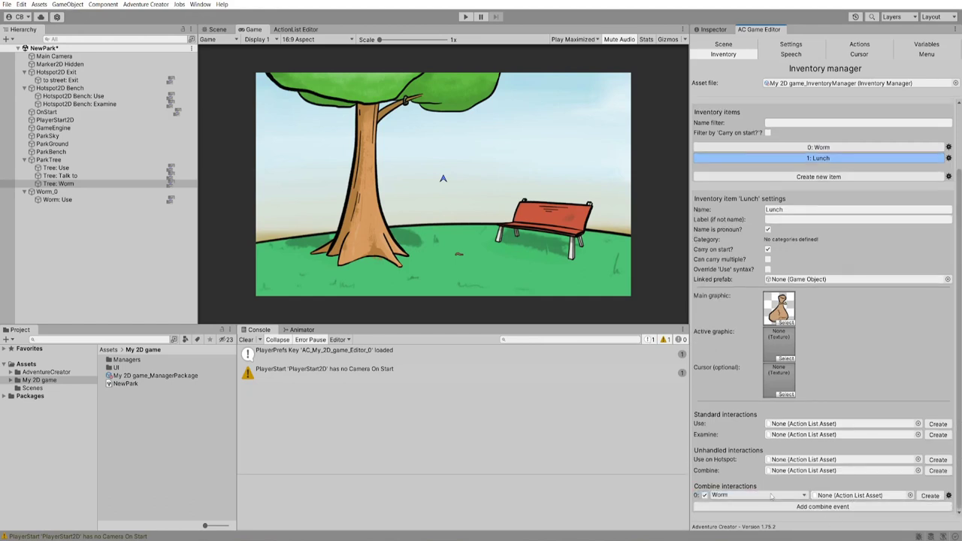
pyautogui.click(770, 495)
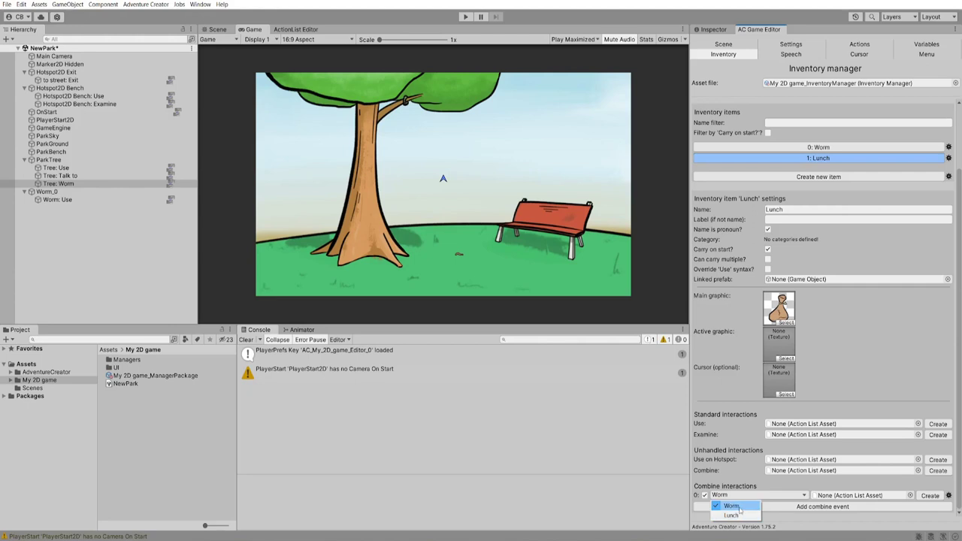
pyautogui.click(752, 498)
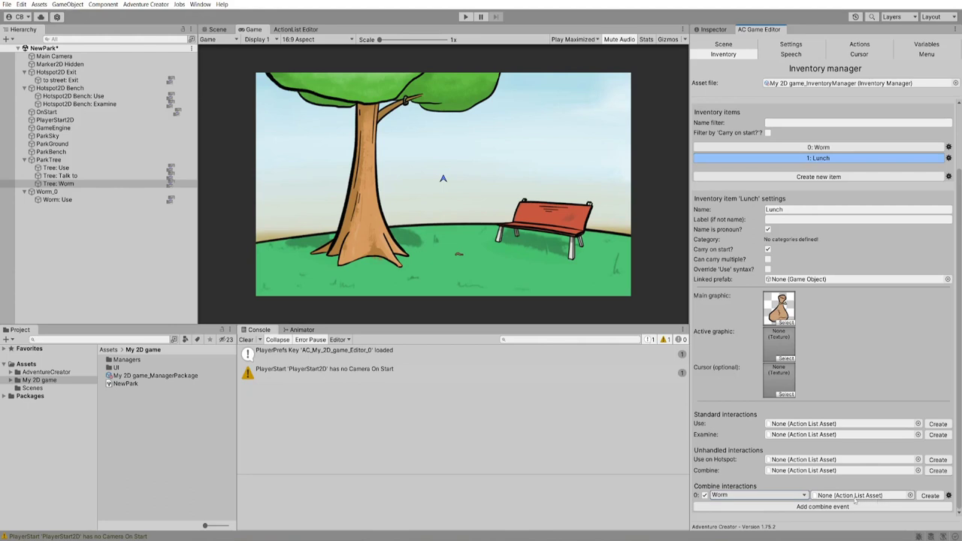
pyautogui.click(930, 496)
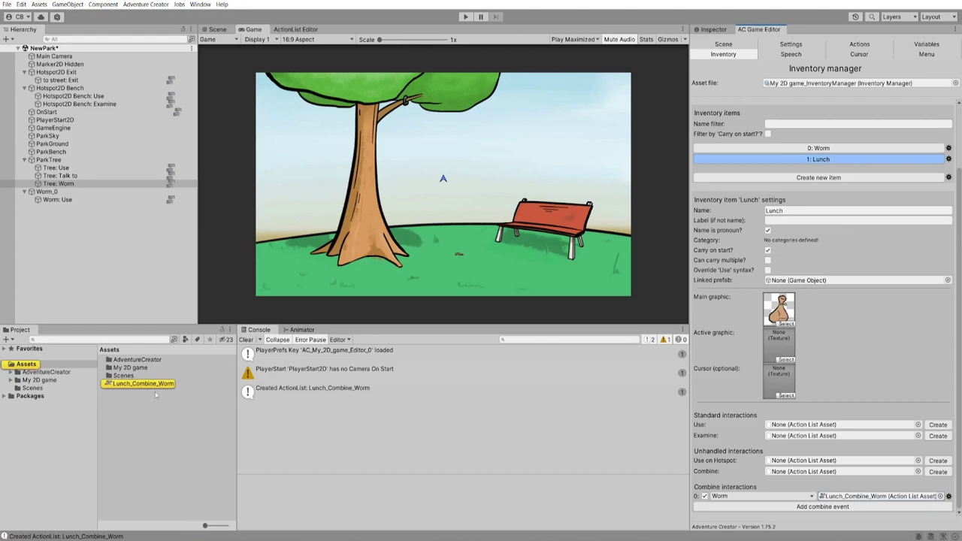
# Move the Lunch_Combine_Worm ActionList into the My 2D game folder and open it for editing
pyautogui.click(150, 386)
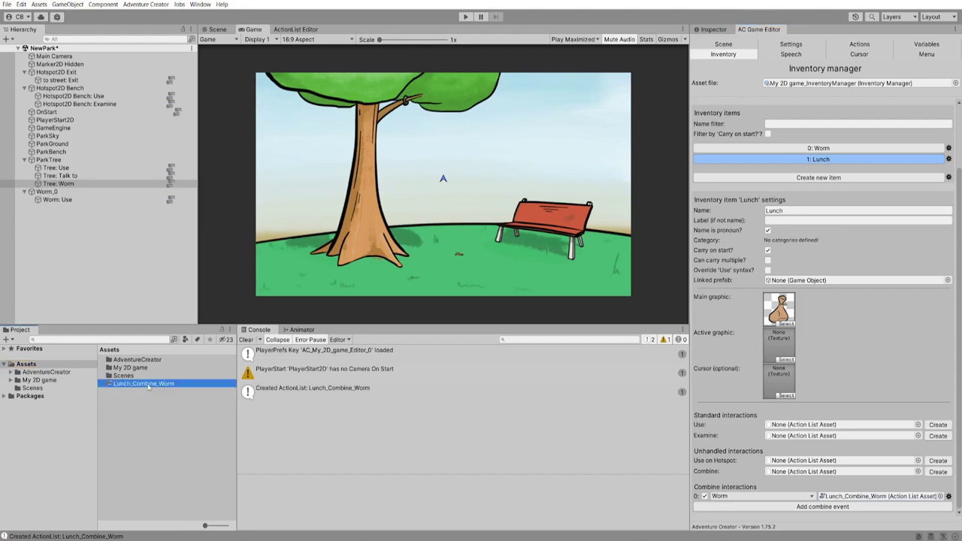
pyautogui.moveTo(49, 382); pyautogui.dragTo(49, 382)
pyautogui.click(41, 380)
pyautogui.click(144, 390)
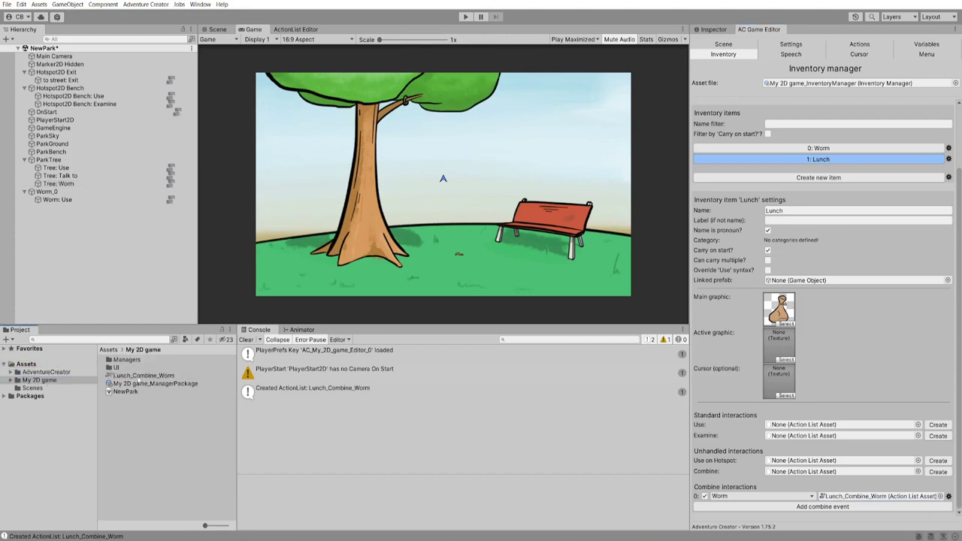
pyautogui.doubleClick(139, 377)
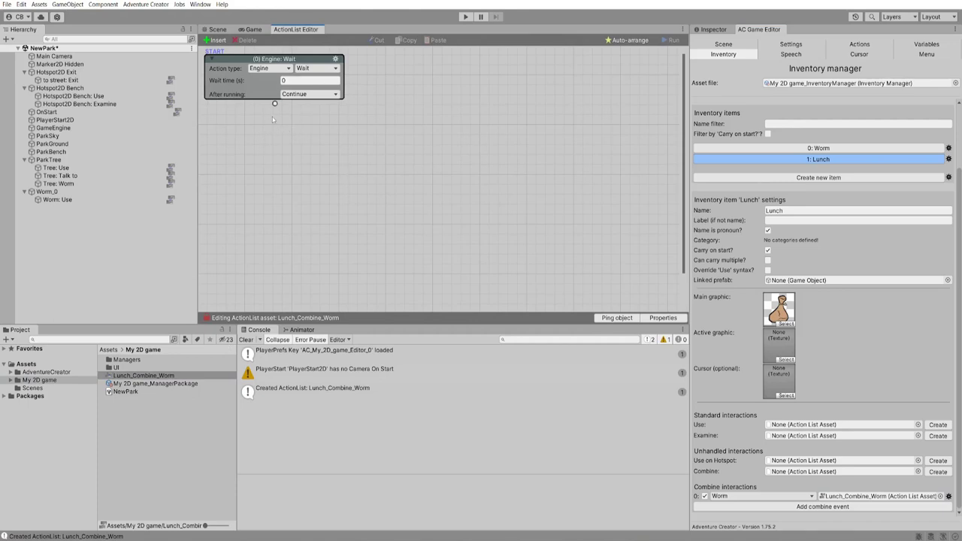
# Make the action a Dialogue: Play speech player line saying 'I don't want that for lunch.'
pyautogui.click(269, 68)
pyautogui.click(271, 107)
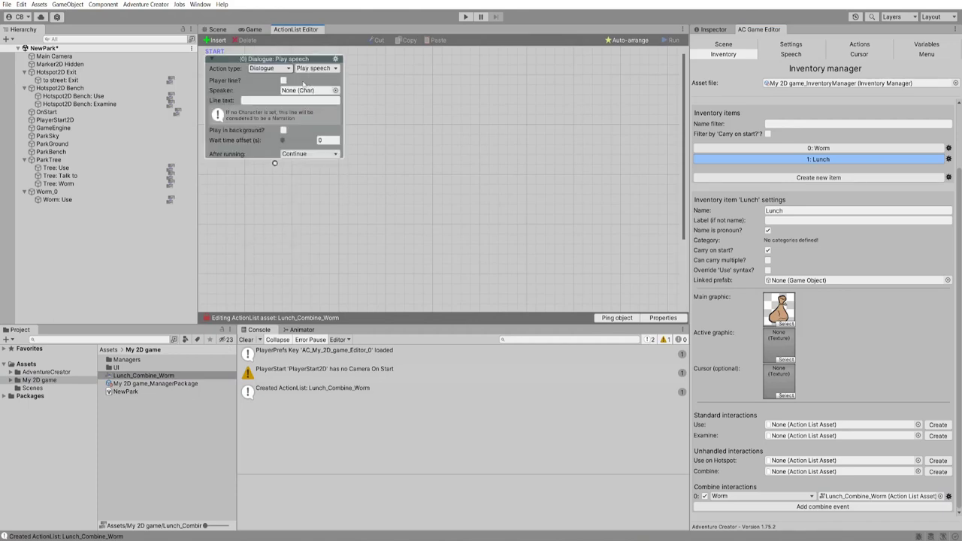
pyautogui.click(254, 91)
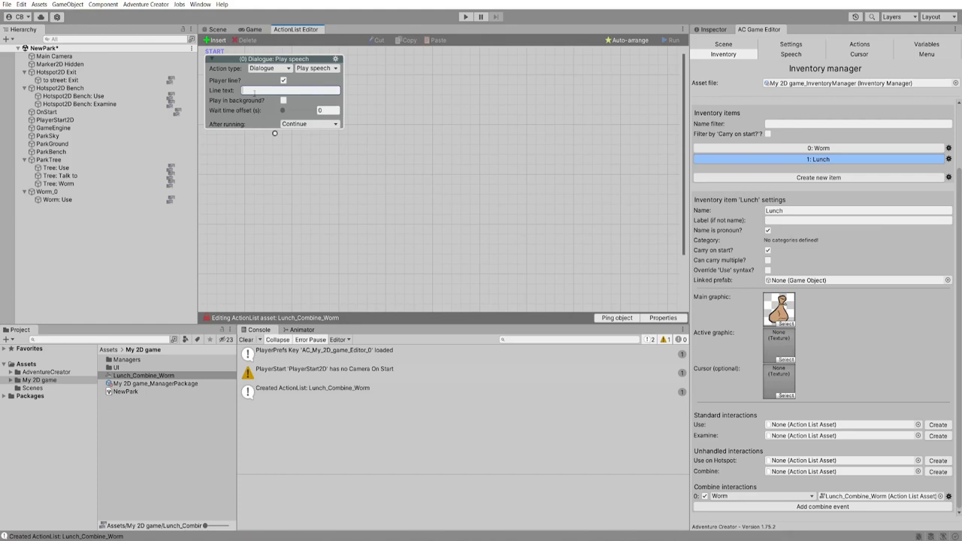
pyautogui.write("I don't want that for luncg.")
pyautogui.press('BackSpace')
pyautogui.press('BackSpace')
pyautogui.write('h.')
pyautogui.click(827, 164)
# Enable 'Combine interactions work in reverse?' in the Settings manager, then start play mode
pyautogui.click(788, 43)
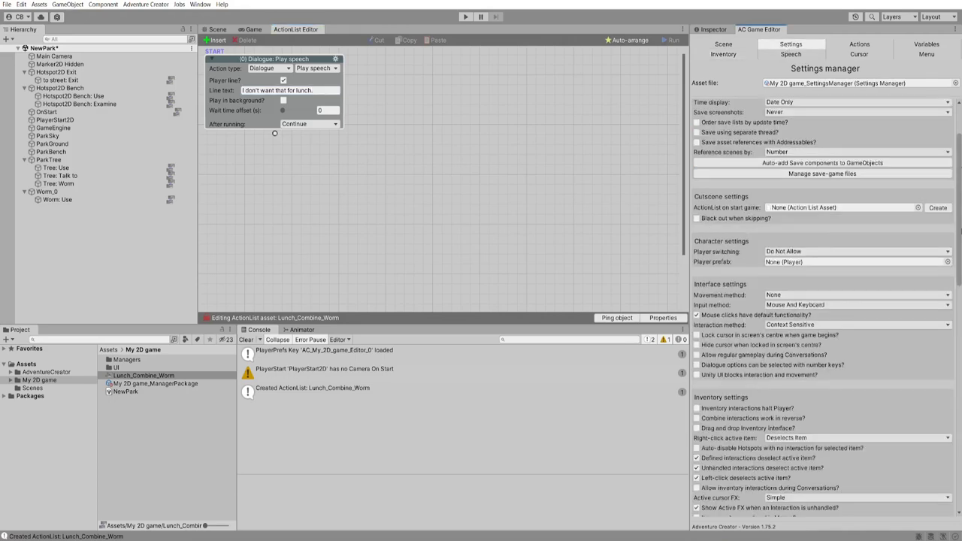
pyautogui.scroll(-3, 959, 279)
pyautogui.scroll(-2, 959, 279)
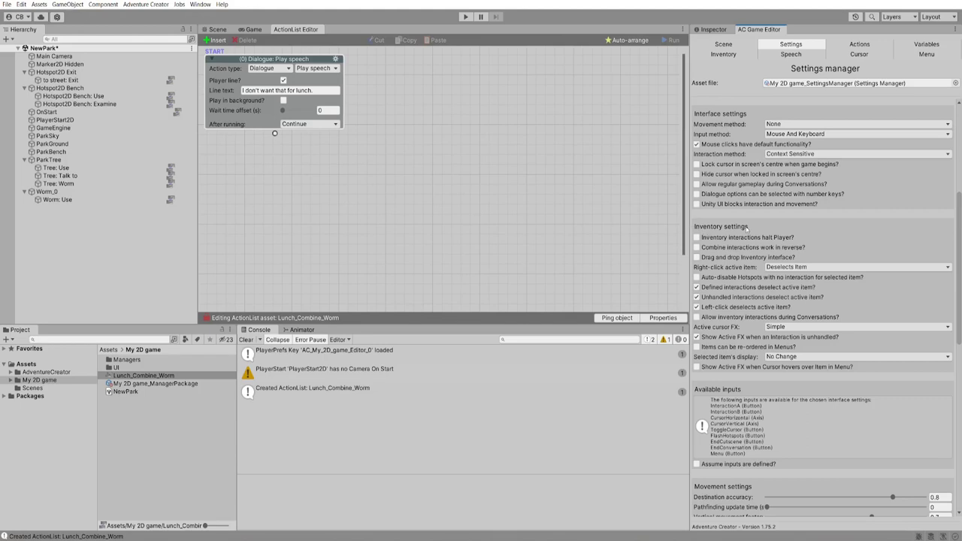
pyautogui.click(714, 249)
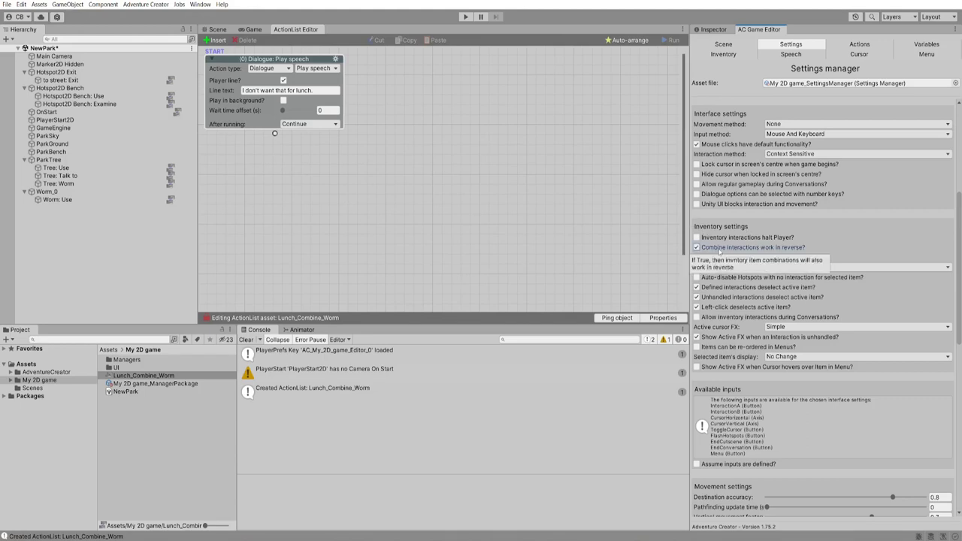
pyautogui.click(465, 17)
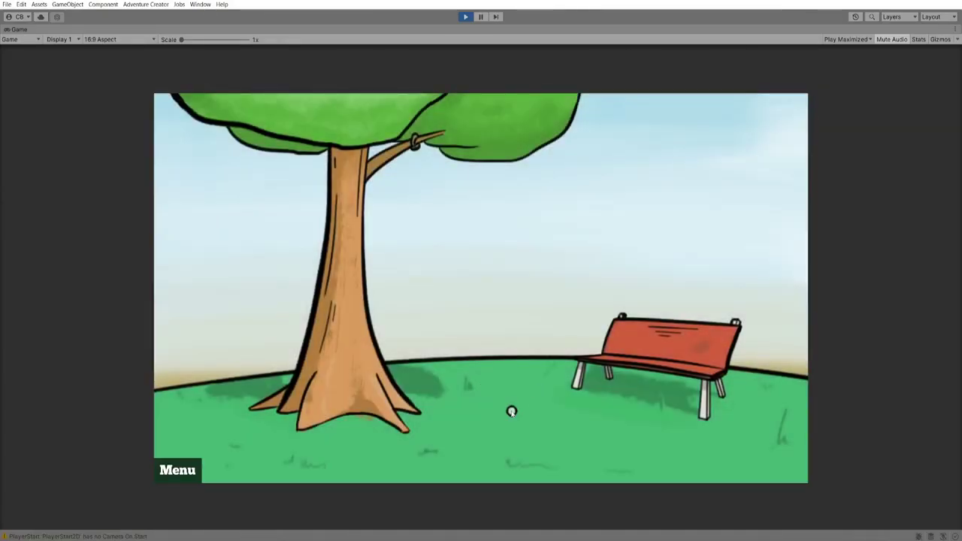
# Try Worm on Lunch and Lunch on Worm, reselect the Worm, then pause and restore the editor layout
pyautogui.moveTo(248, 124)
pyautogui.click(198, 122)
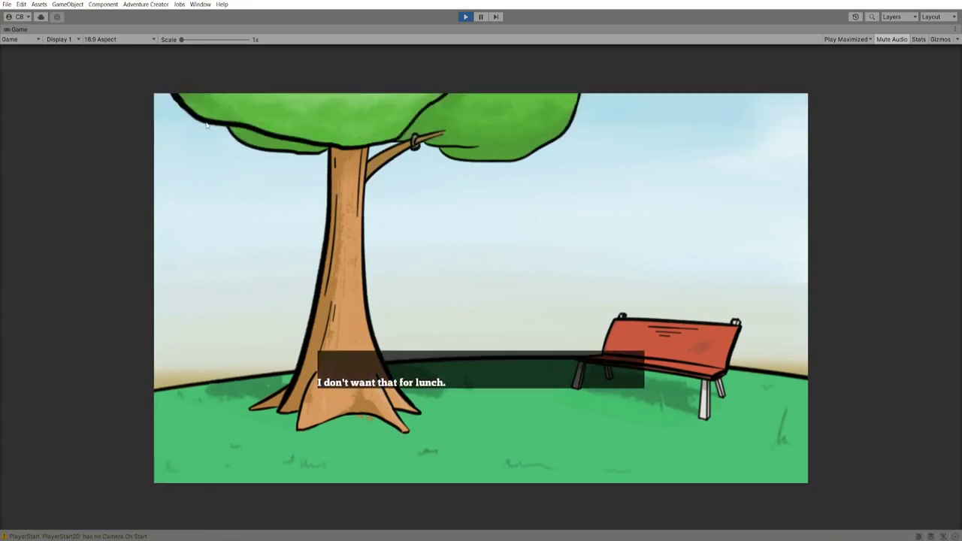
pyautogui.click(199, 118)
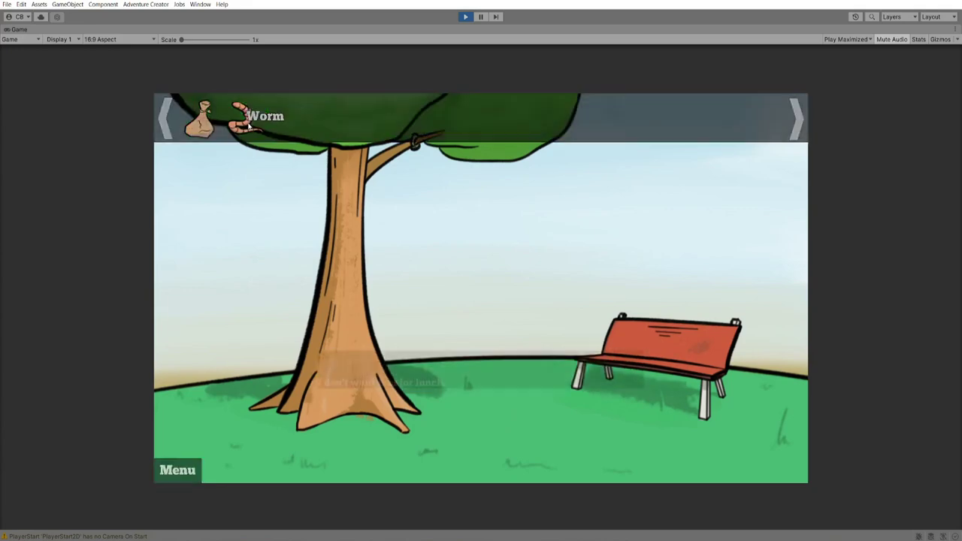
pyautogui.click(244, 123)
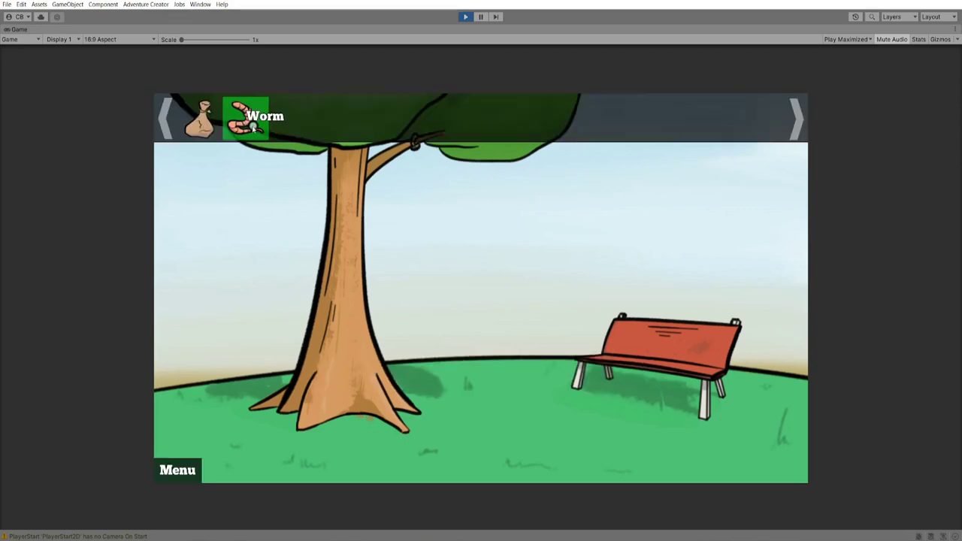
pyautogui.click(256, 120)
pyautogui.click(258, 120)
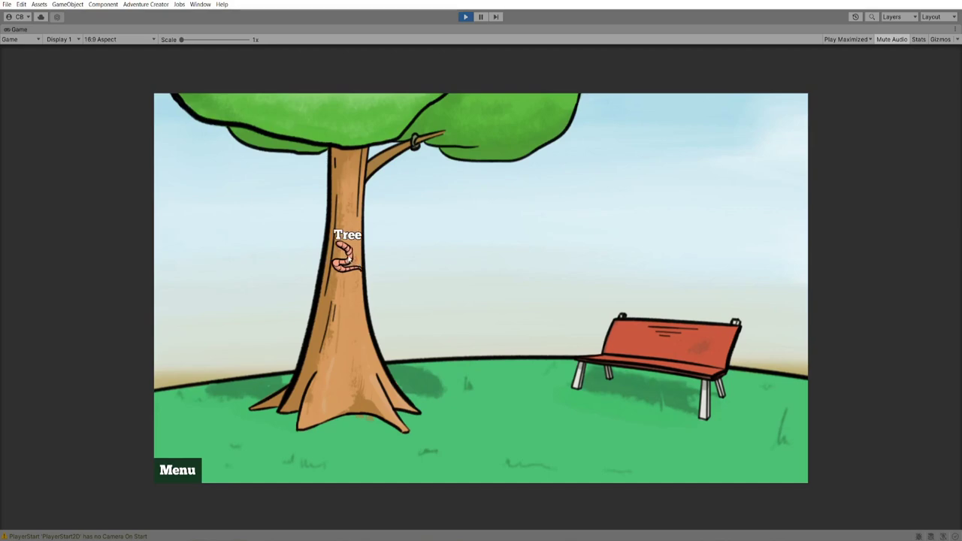
pyautogui.click(480, 16)
pyautogui.click(847, 39)
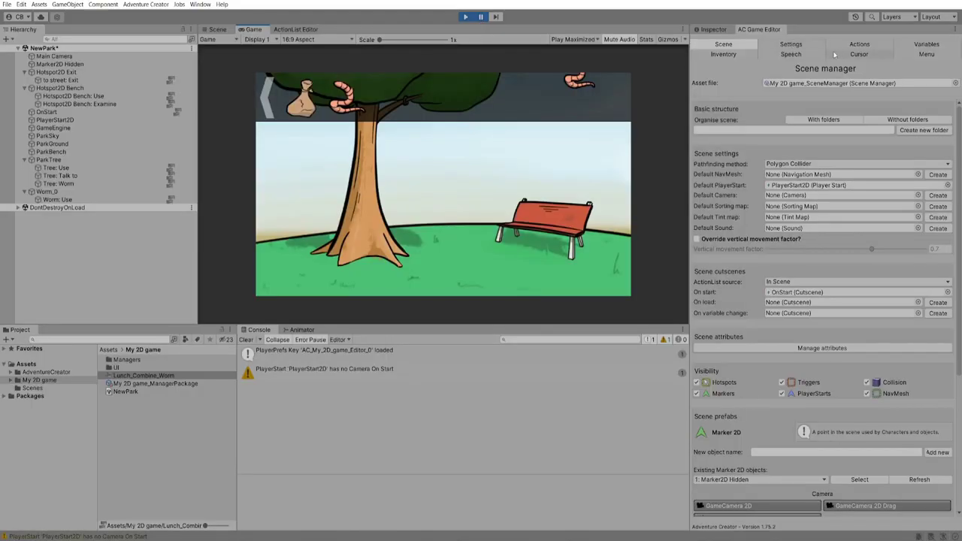
# Set the Cursor manager's 'When inventory selected' option to 'Change Cursor And Hotspot Label'
pyautogui.click(859, 54)
pyautogui.scroll(-2, 826, 301)
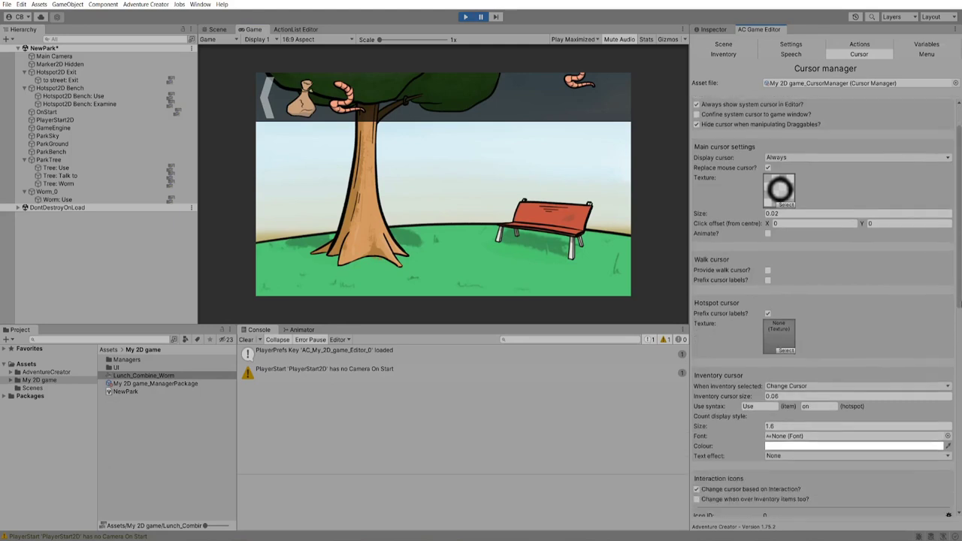
pyautogui.scroll(-3, 764, 299)
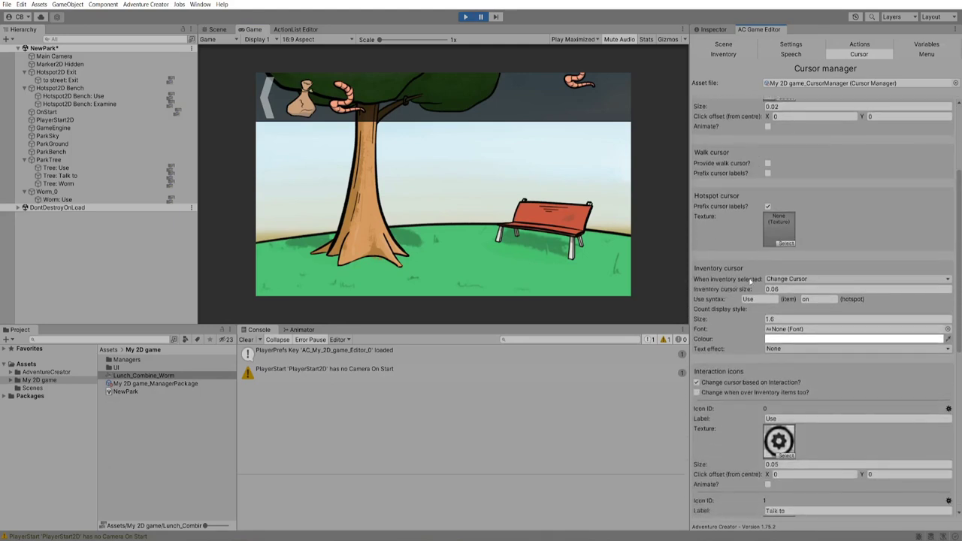
pyautogui.click(780, 280)
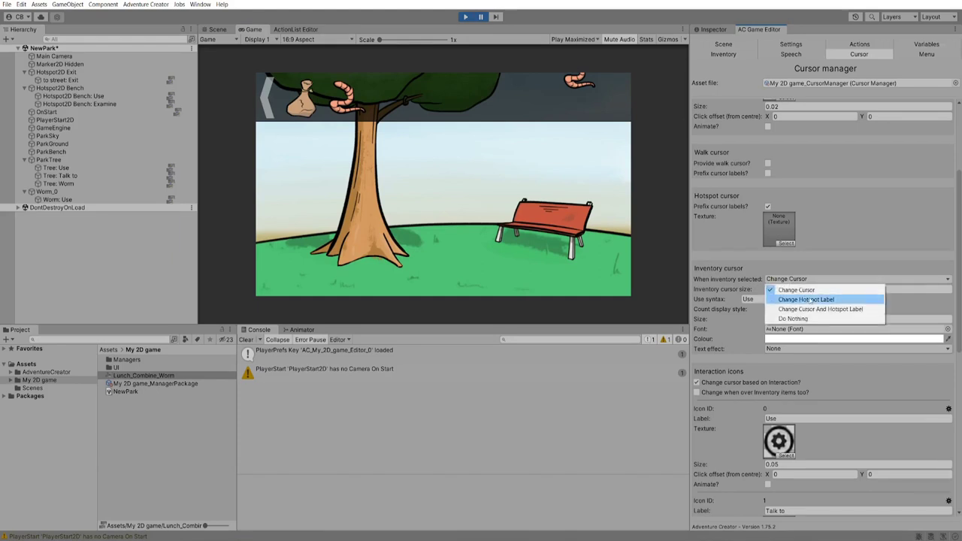
pyautogui.click(811, 309)
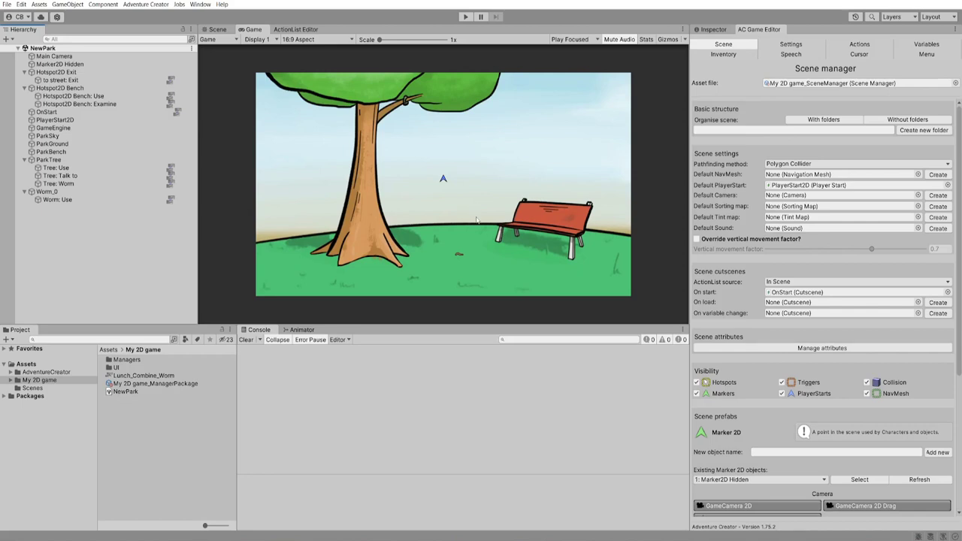
# Start play mode, try the pause menu, and pick up the worm from the grass
pyautogui.click(463, 17)
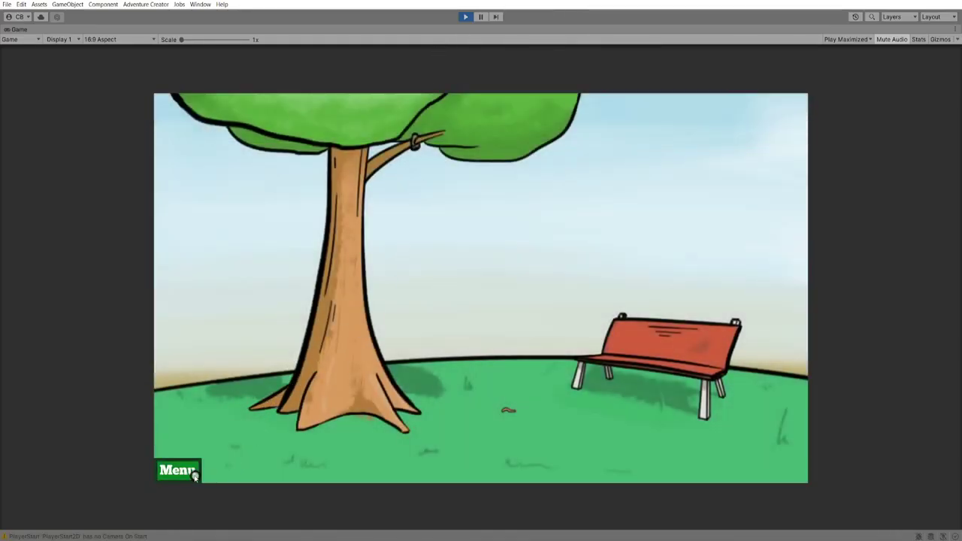
pyautogui.click(187, 474)
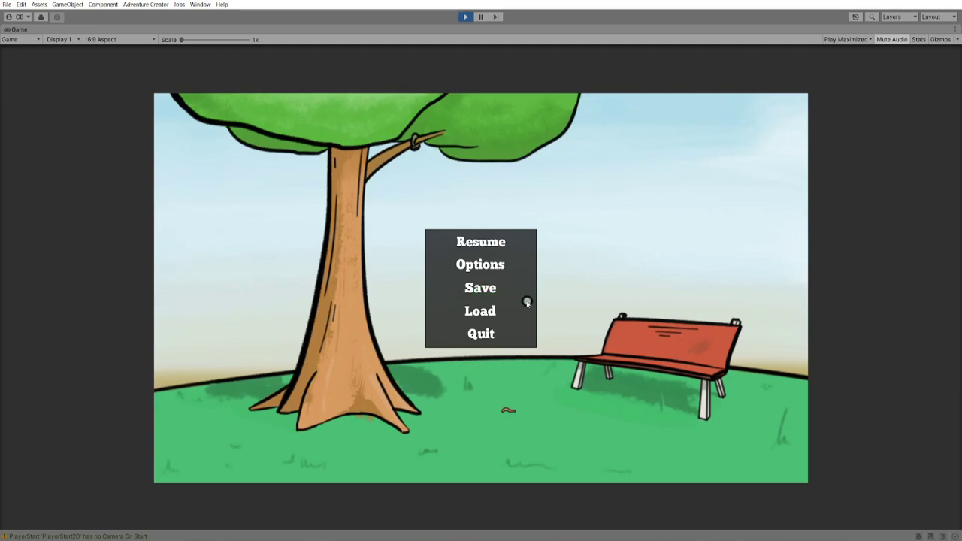
pyautogui.press('Escape')
pyautogui.click(512, 406)
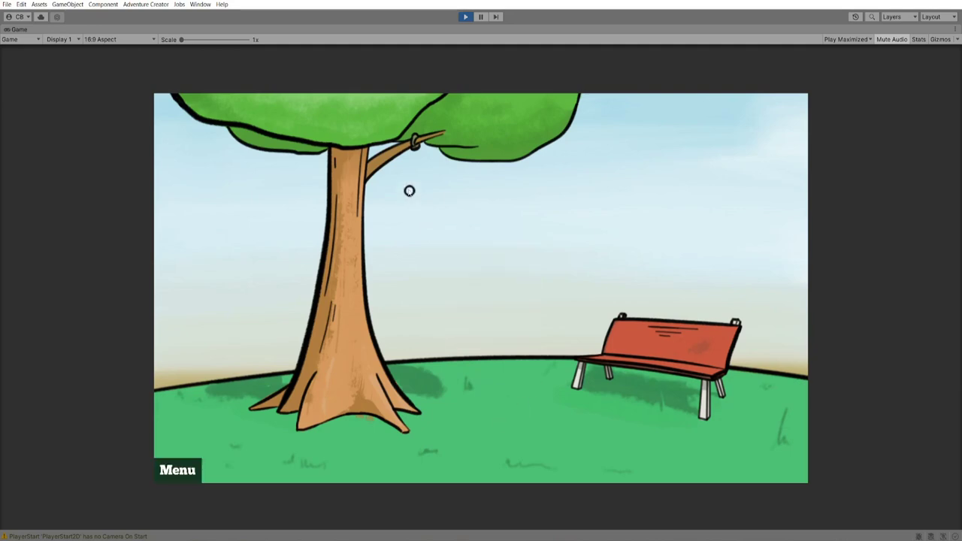
# Create a new save game from the in-game Save menu, then stop play mode
pyautogui.click(173, 473)
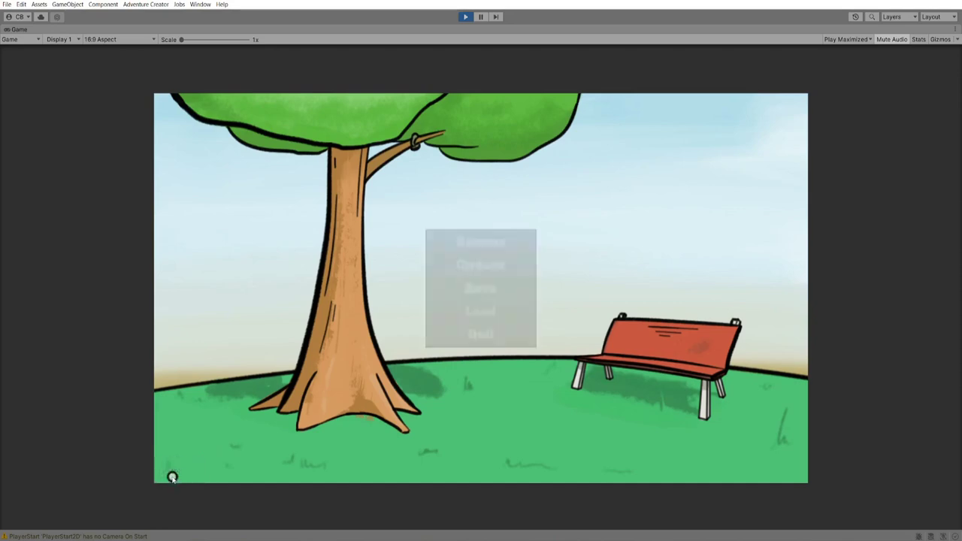
pyautogui.click(476, 287)
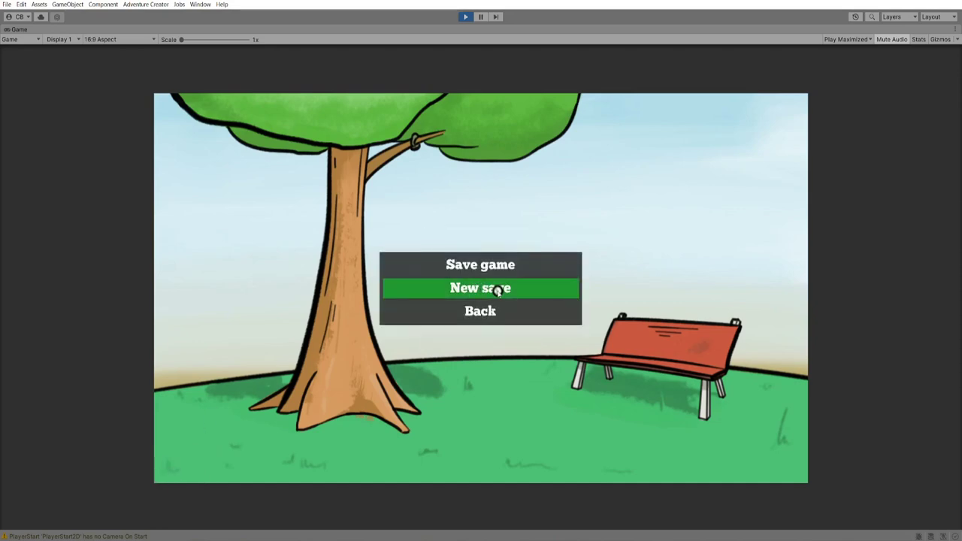
pyautogui.click(497, 291)
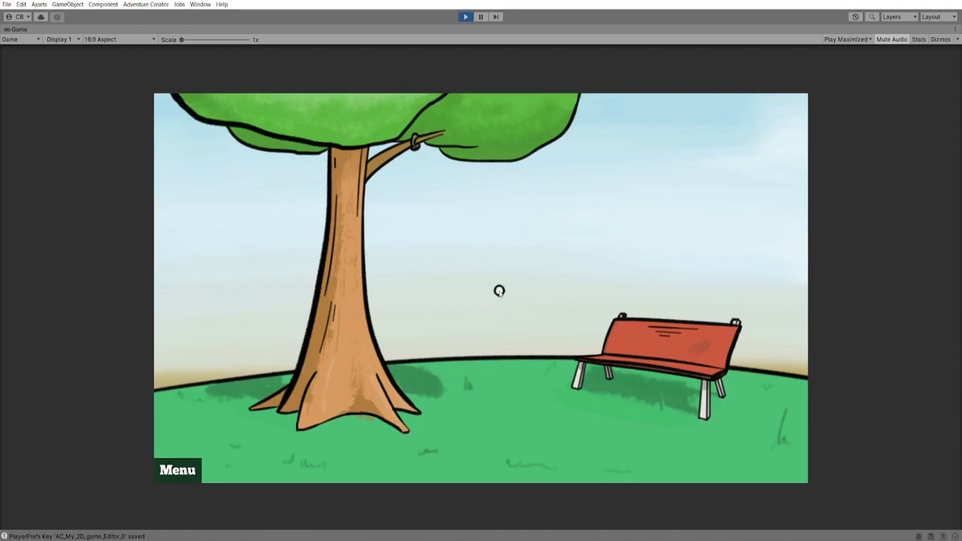
pyautogui.click(464, 16)
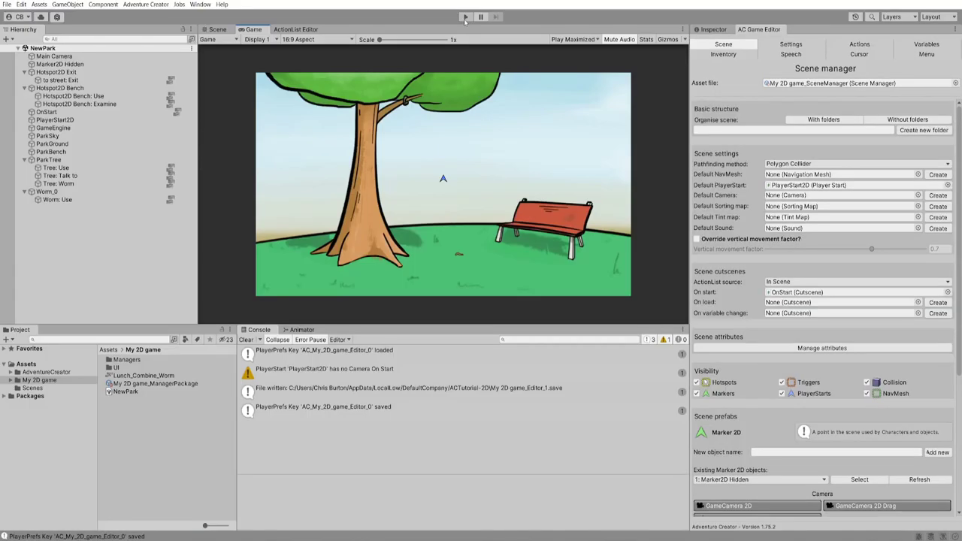
# In play mode, load Save 1 from the pause menu, check the inventory, and stop playing
pyautogui.click(465, 16)
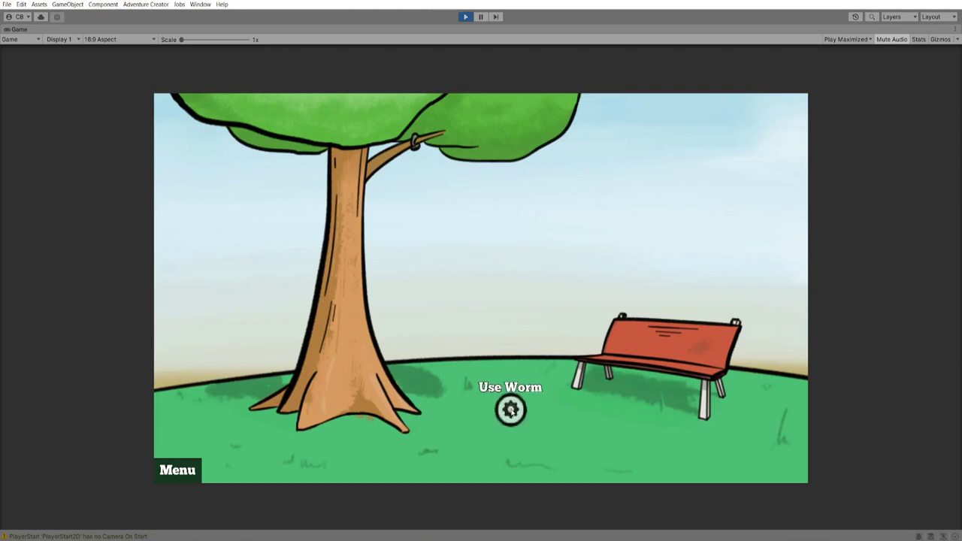
pyautogui.moveTo(225, 118)
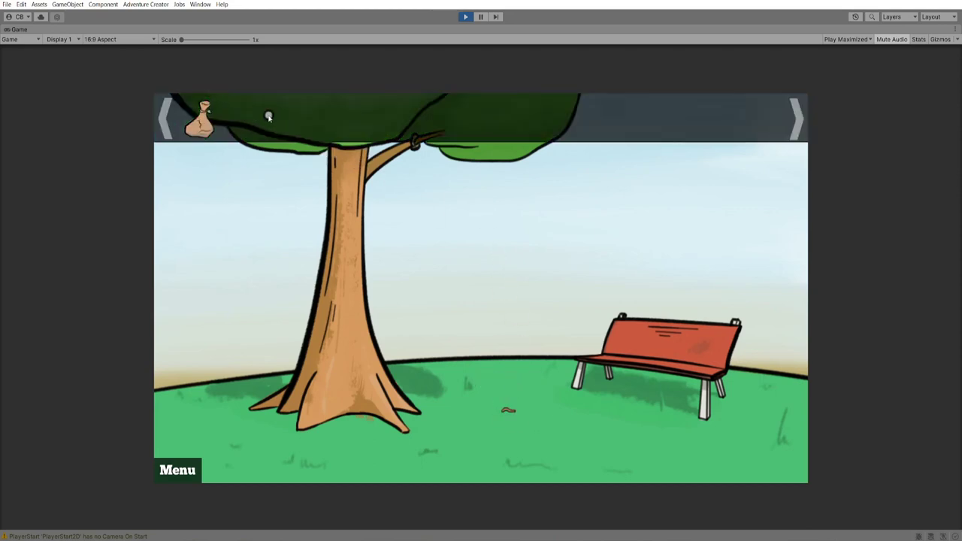
pyautogui.click(180, 474)
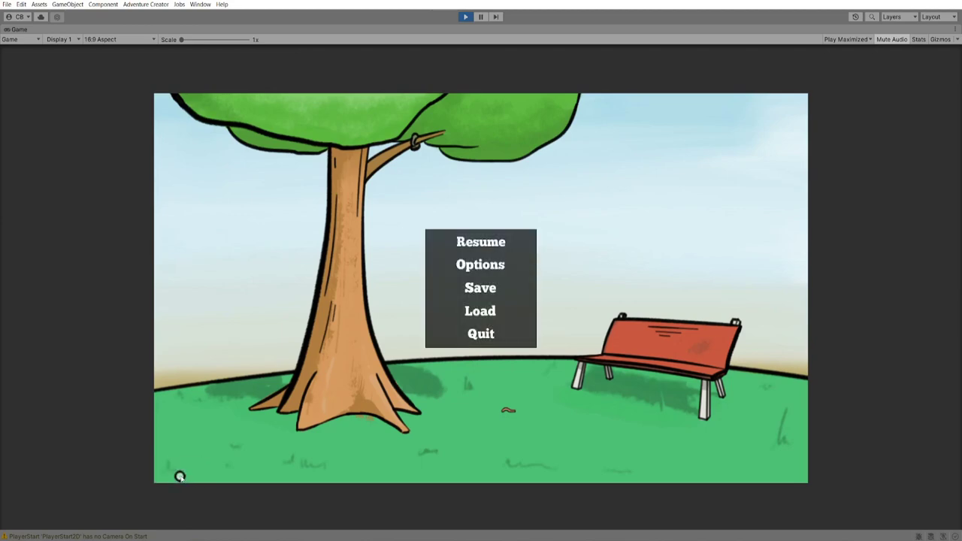
pyautogui.click(476, 310)
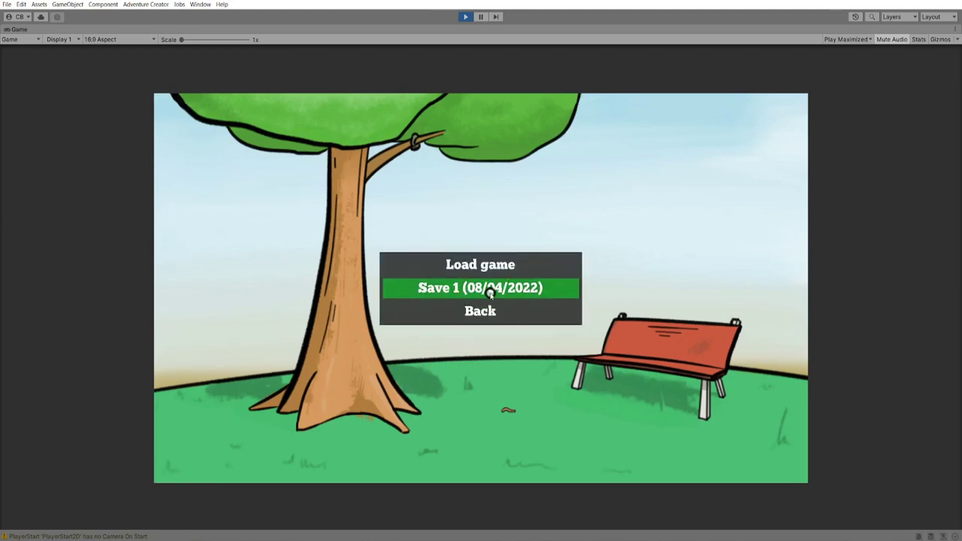
pyautogui.click(533, 289)
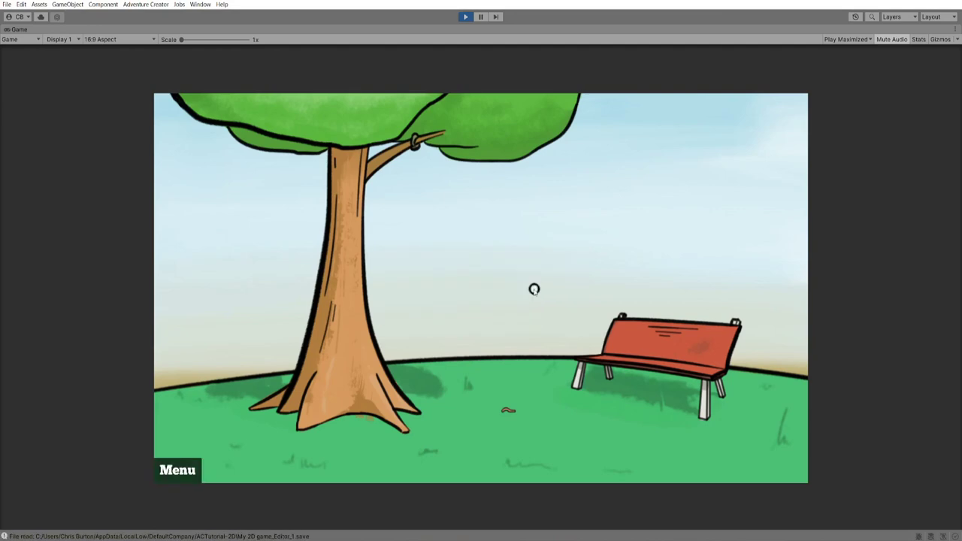
pyautogui.moveTo(353, 131)
pyautogui.hotkey('ctrl', 'p')
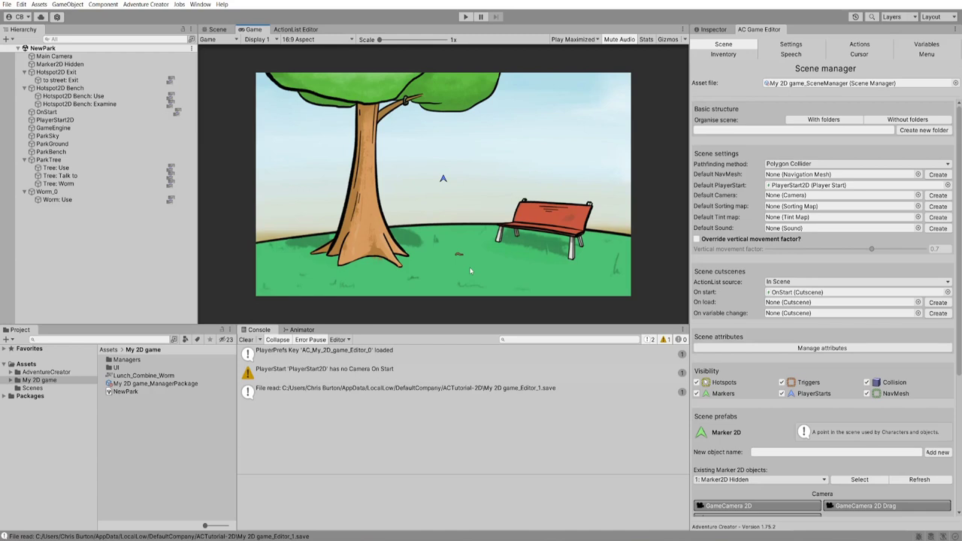
# Add the Adventure Creator > Save system > Remember Transform component to Worm_0
pyautogui.click(47, 193)
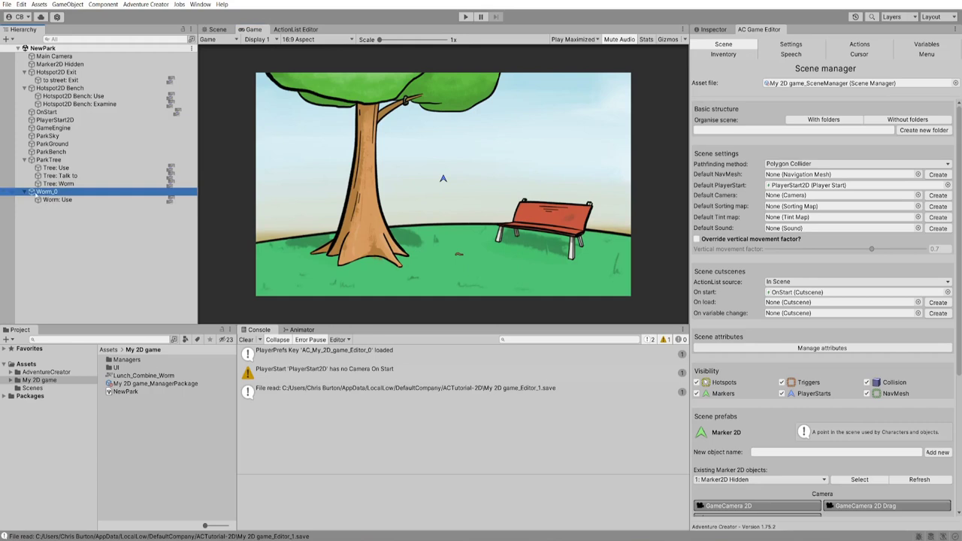
pyautogui.click(713, 30)
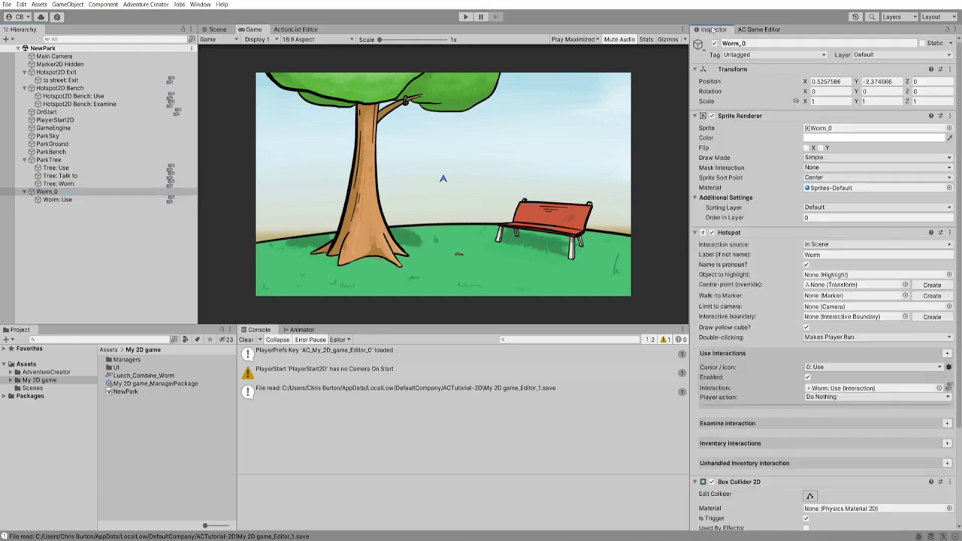
pyautogui.scroll(-2, 826, 281)
pyautogui.scroll(-3, 825, 301)
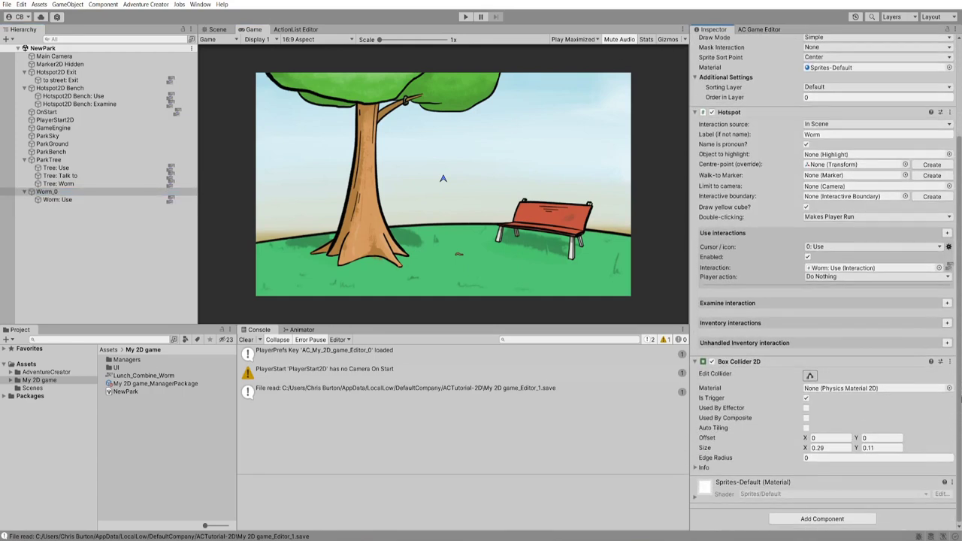
pyautogui.click(845, 518)
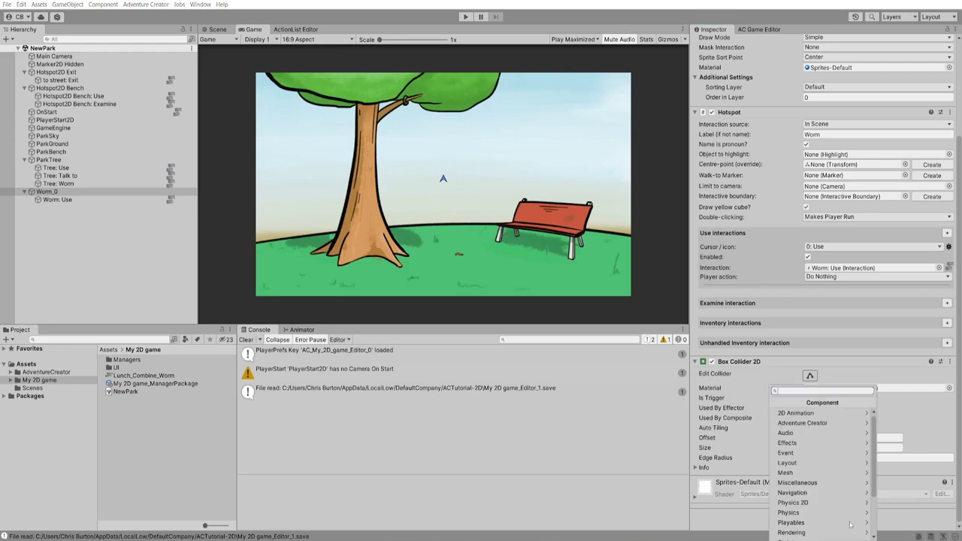
pyautogui.click(826, 423)
pyautogui.click(827, 483)
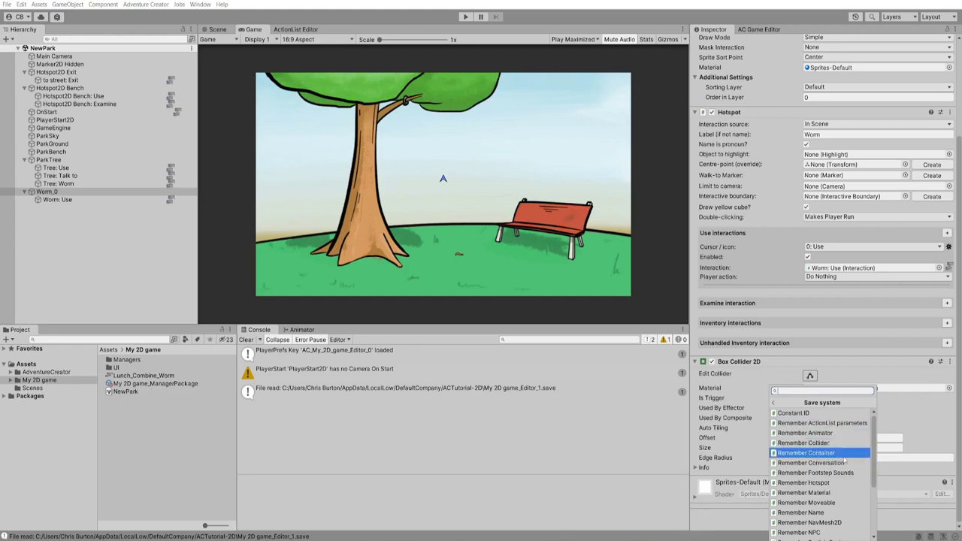
pyautogui.scroll(-3, 834, 481)
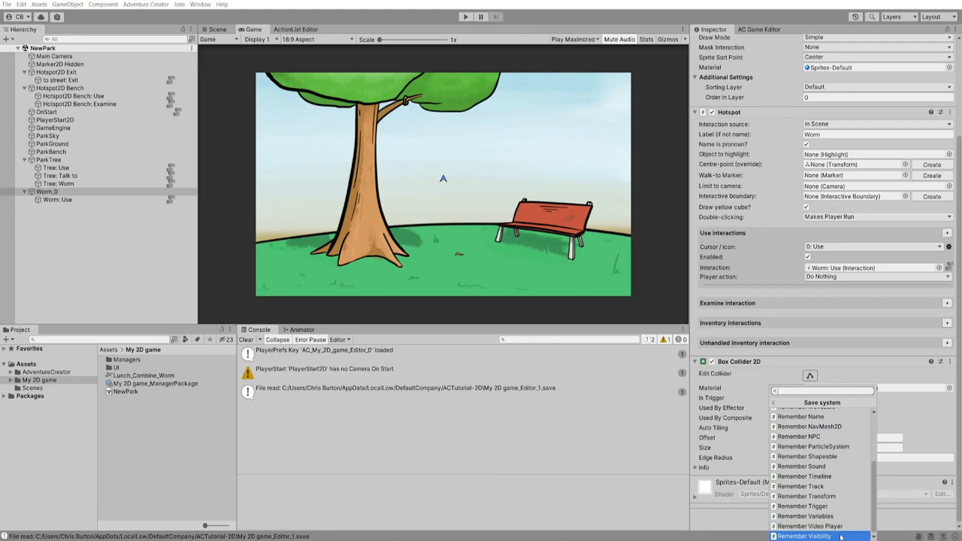
pyautogui.click(807, 497)
pyautogui.scroll(-2, 808, 451)
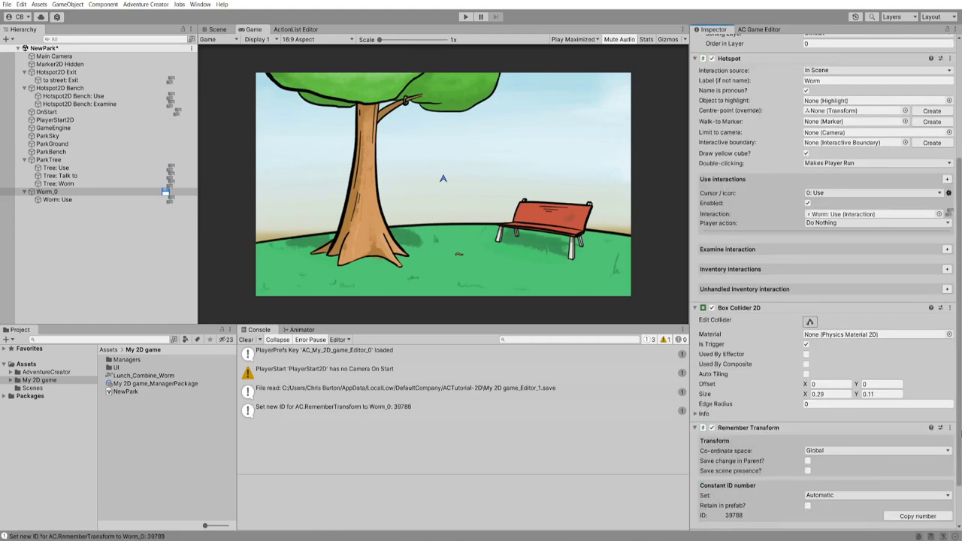
pyautogui.scroll(5, 797, 225)
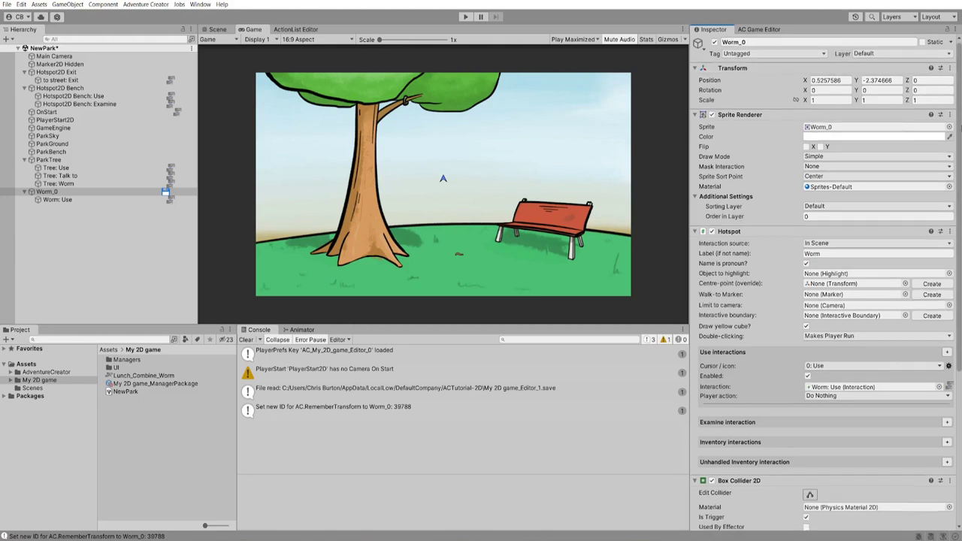
pyautogui.scroll(-5, 958, 225)
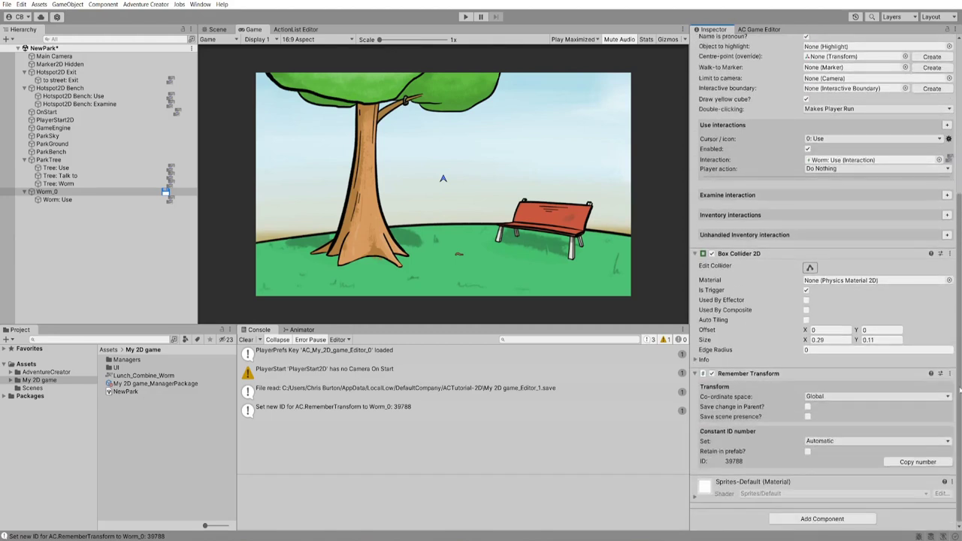
# Start play mode and overwrite Save 1 with the current progress
pyautogui.hotkey('ctrl', 'p')
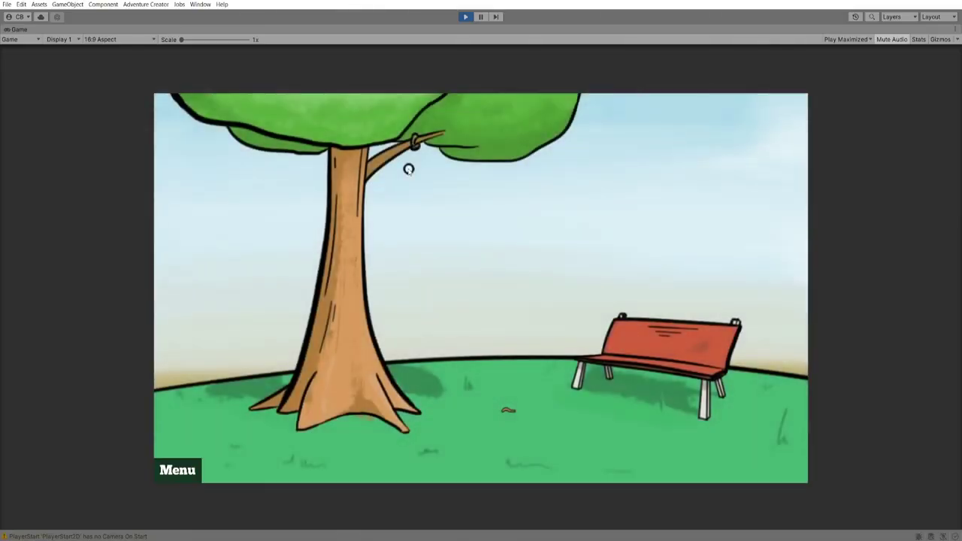
pyautogui.press('Escape')
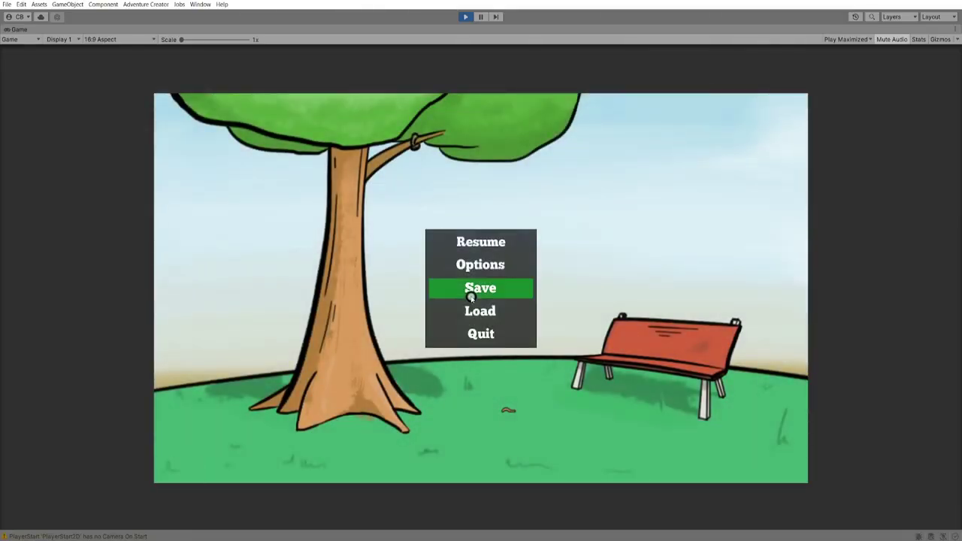
pyautogui.click(485, 291)
pyautogui.click(489, 281)
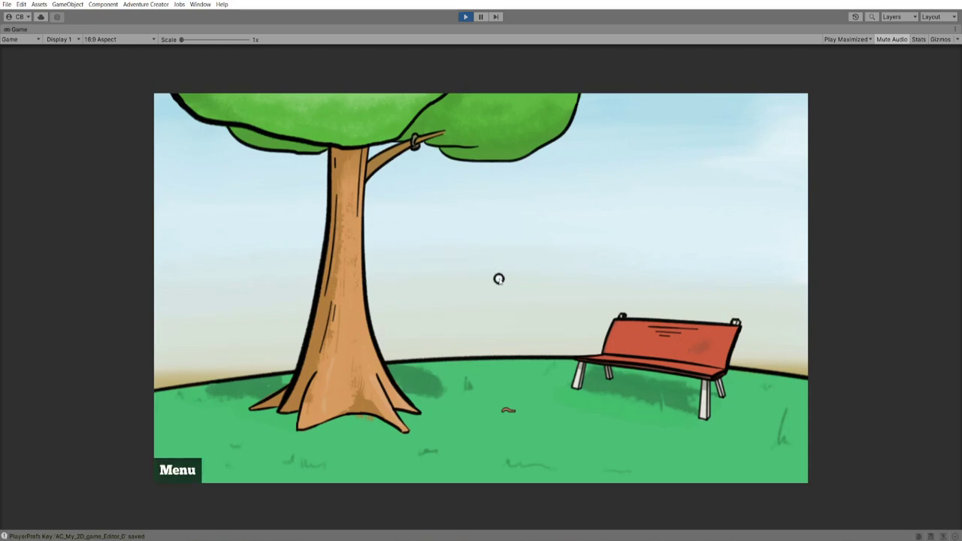
# Pick up the worm from the grass and store the progress as a new save
pyautogui.click(509, 410)
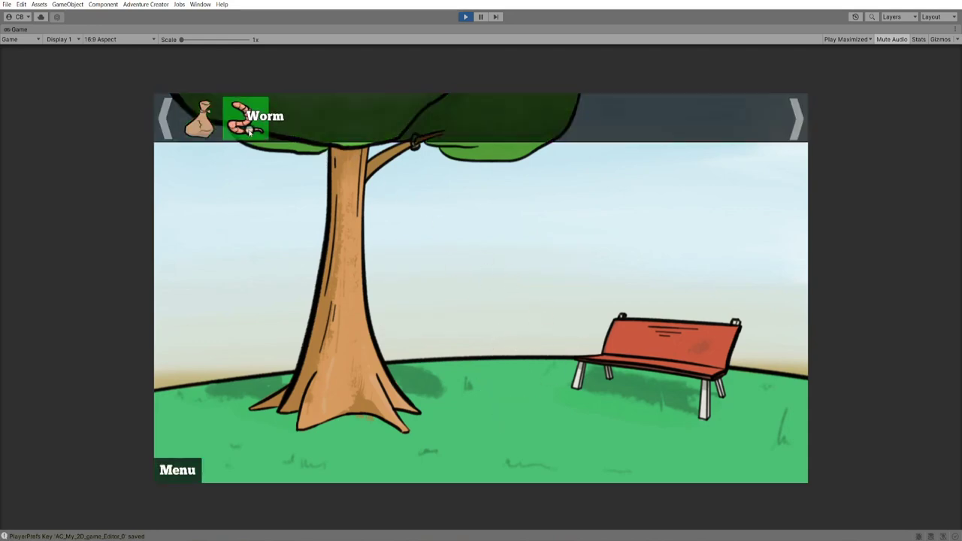
pyautogui.press('Escape')
pyautogui.click(485, 287)
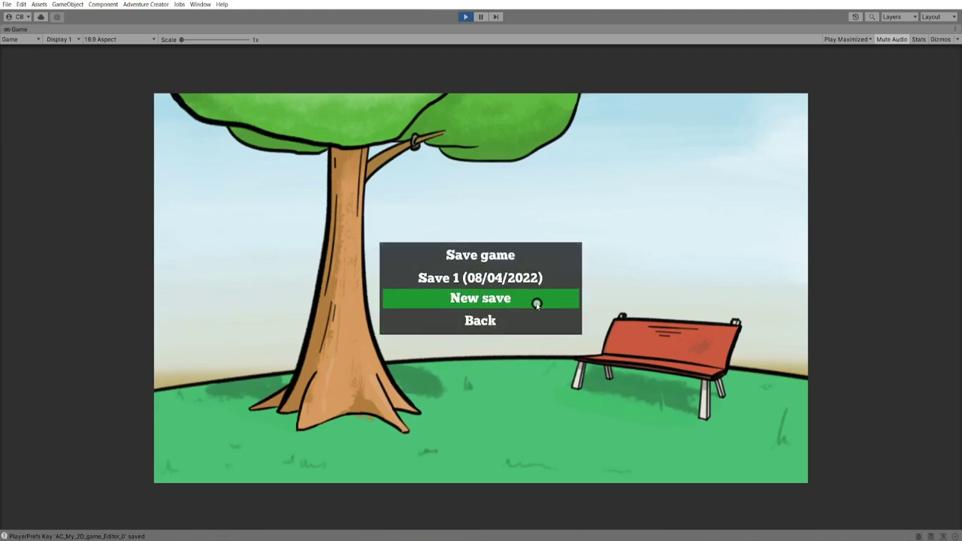
pyautogui.click(537, 302)
# Load the first saved game from the pause menu, then exit play mode
pyautogui.press('Escape')
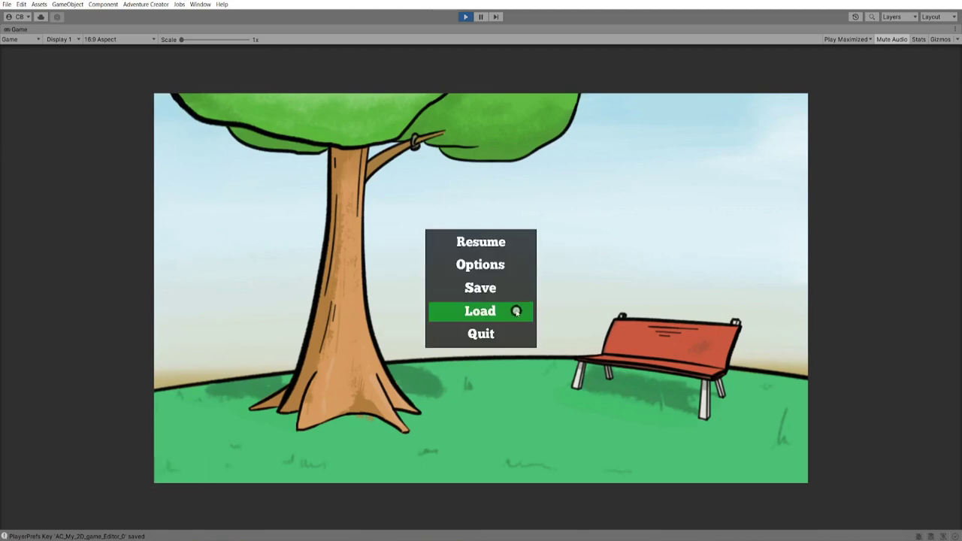
pyautogui.click(515, 311)
pyautogui.click(514, 281)
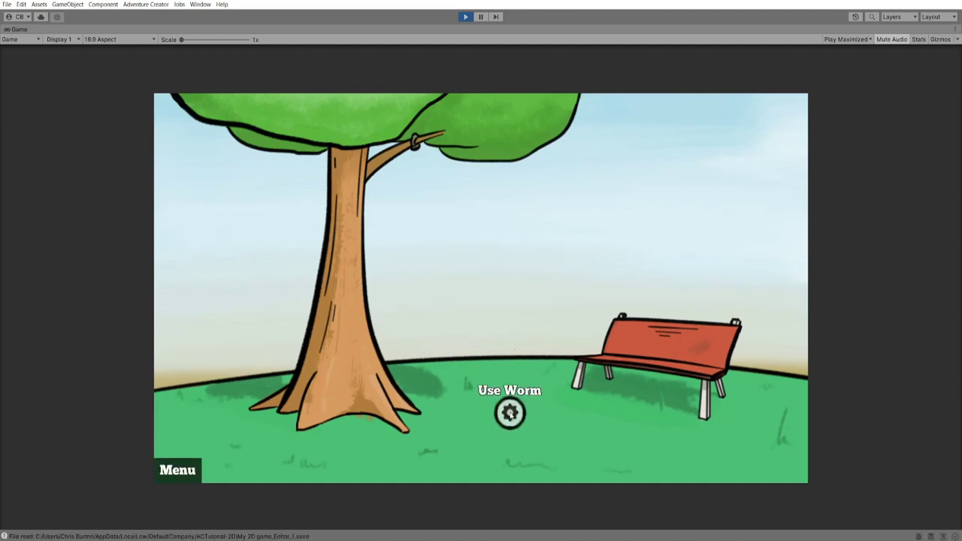
pyautogui.press('Escape')
pyautogui.press('Escape')
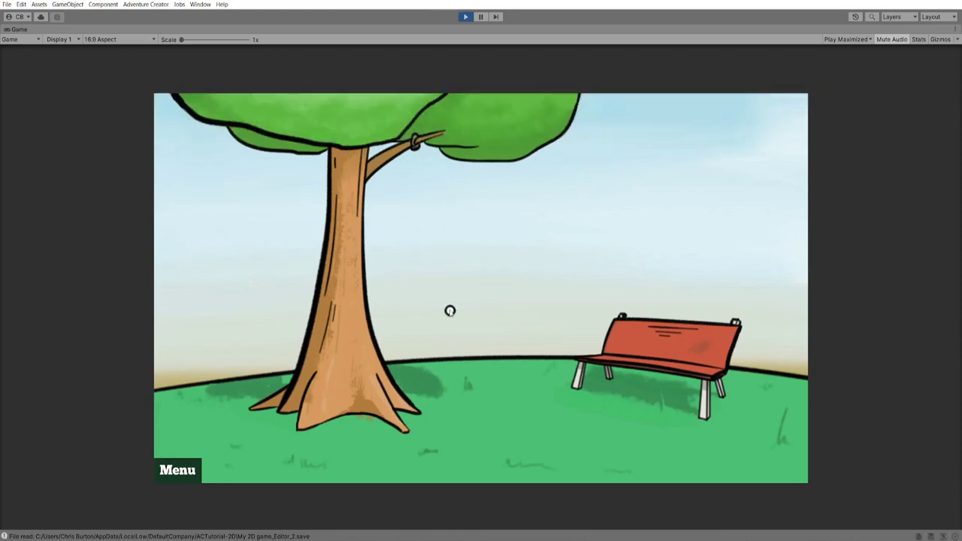
pyautogui.click(465, 16)
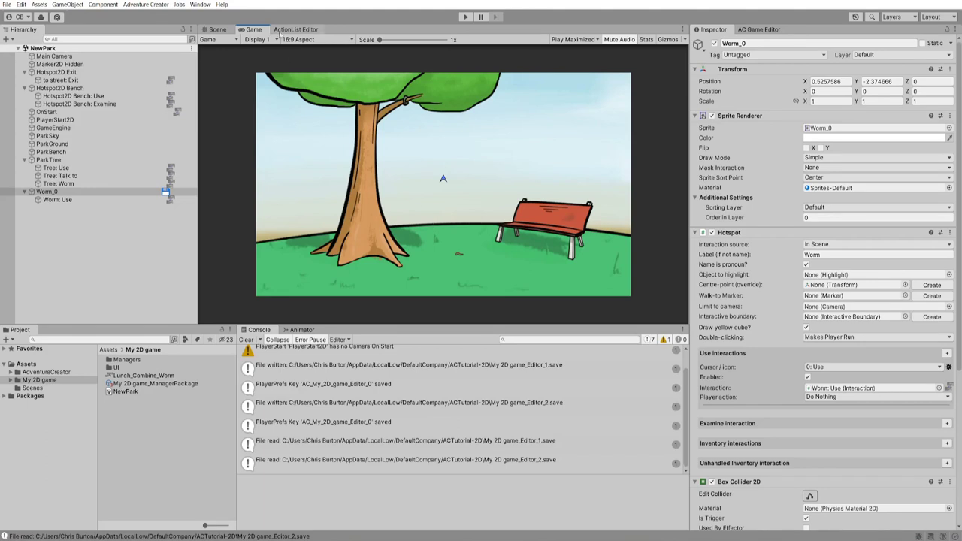
# Remove the Remember Transform component from Worm_0
pyautogui.click(217, 29)
pyautogui.scroll(3, 660, 239)
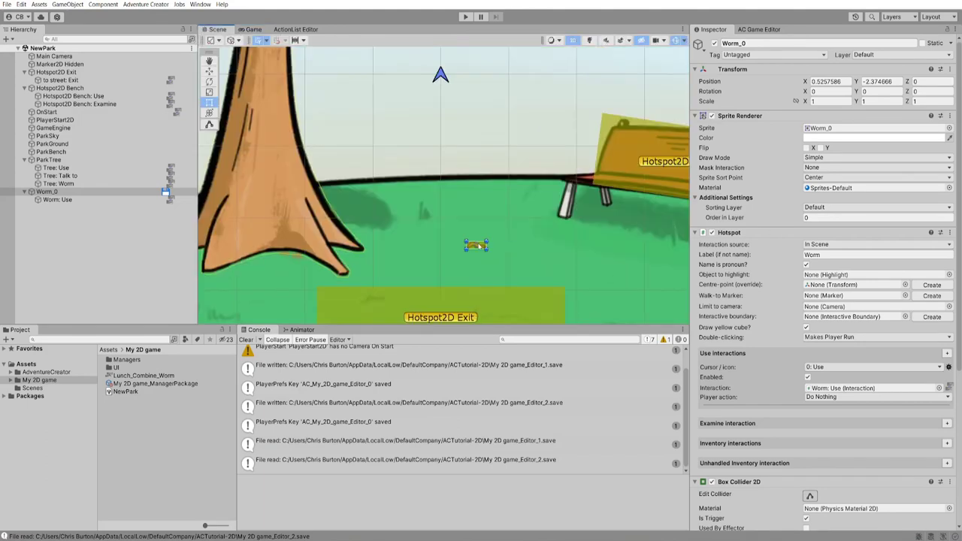
pyautogui.scroll(-5, 719, 372)
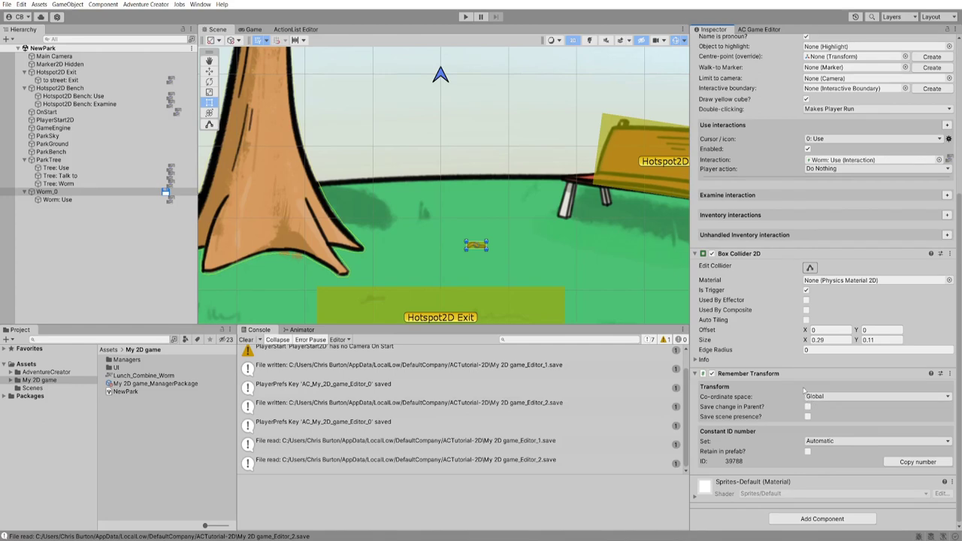
pyautogui.click(950, 374)
pyautogui.click(942, 395)
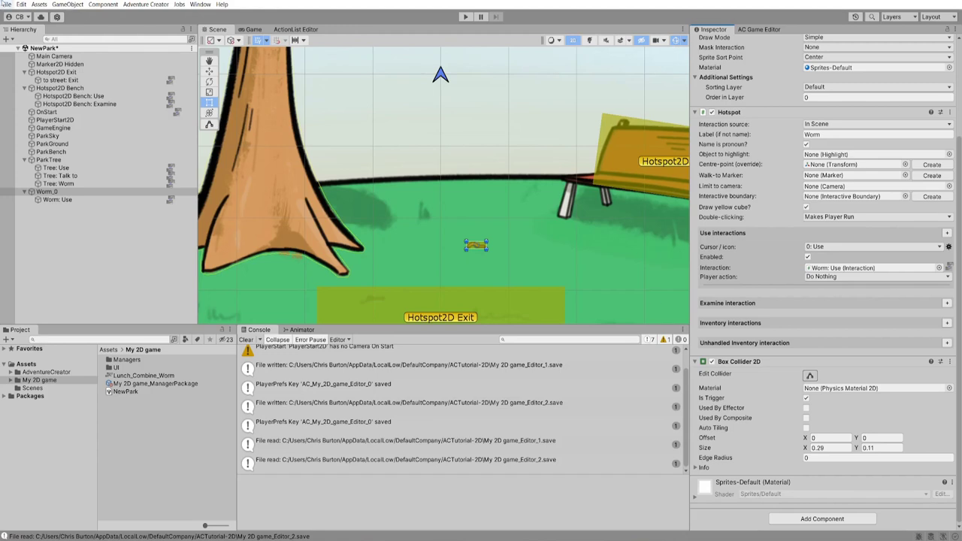
# Save the NewPark scene
pyautogui.click(11, 4)
pyautogui.click(26, 46)
pyautogui.click(102, 261)
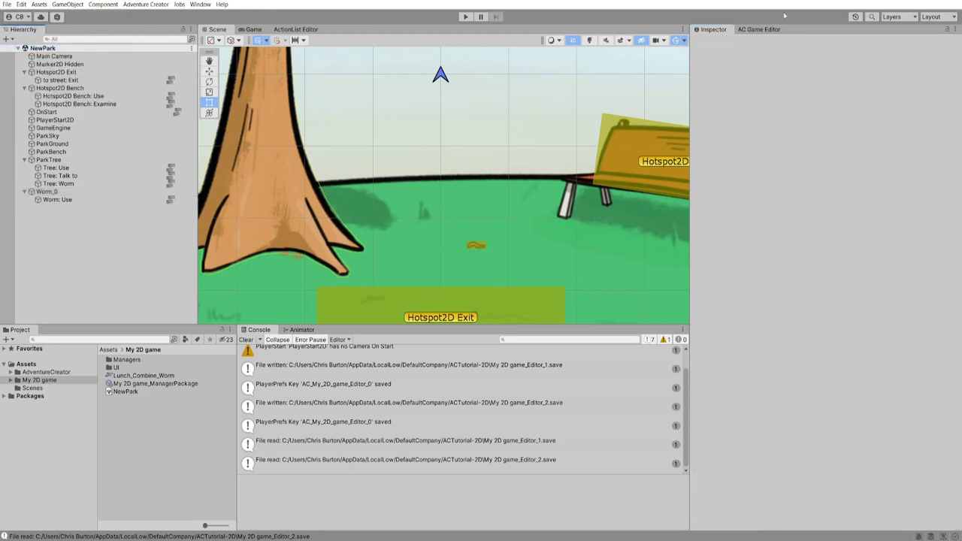
# Run 'Auto-add Save components to GameObjects' from the AC Settings manager and confirm
pyautogui.click(759, 28)
pyautogui.click(791, 43)
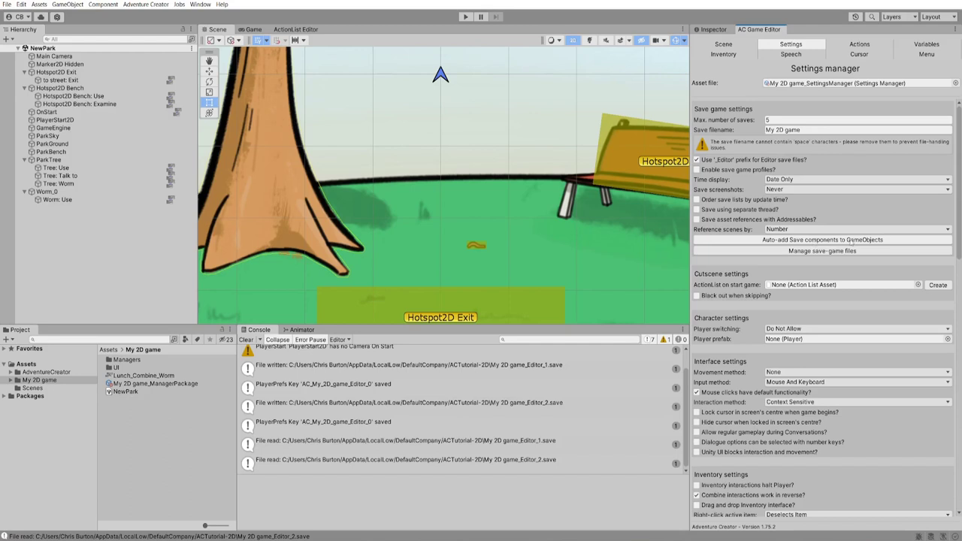
pyautogui.click(885, 240)
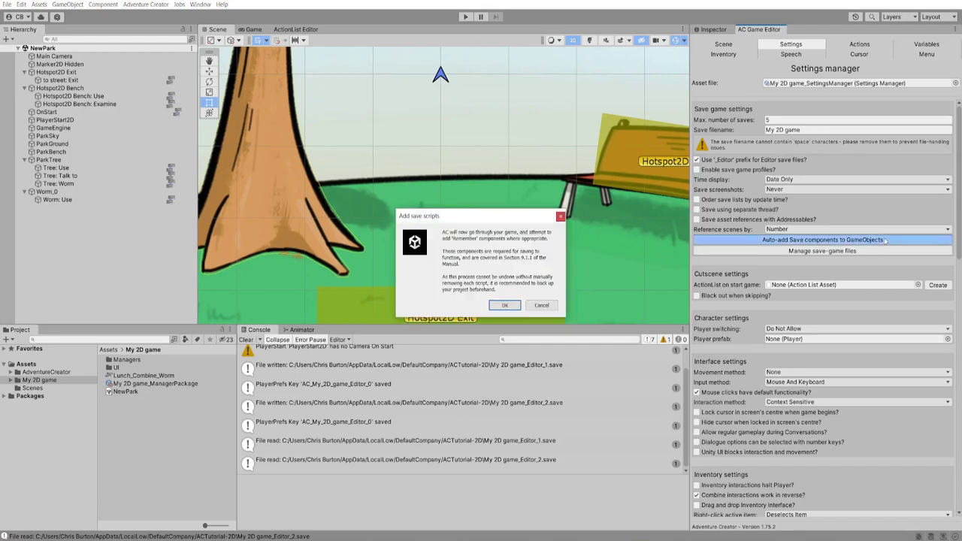
pyautogui.click(511, 305)
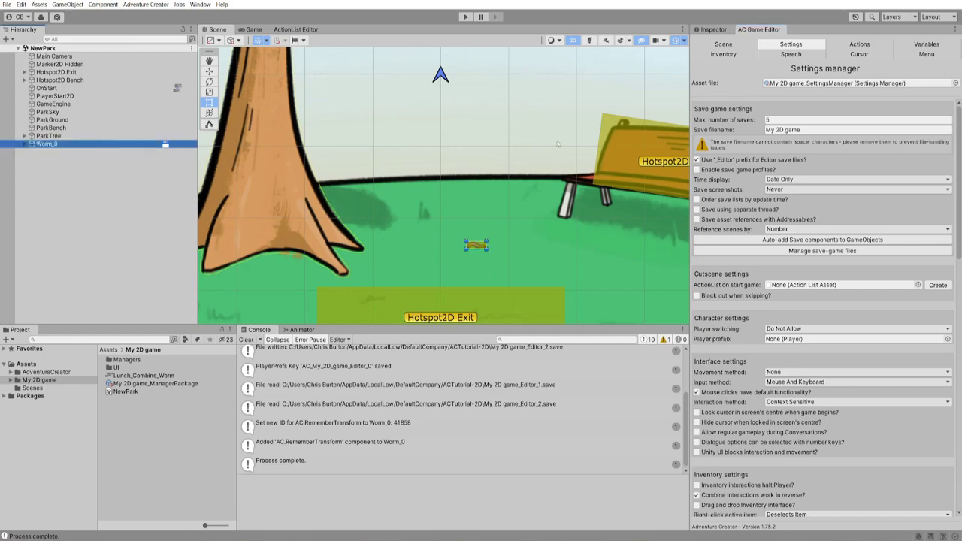
# Check that Worm_0 has Remember Transform with ID 41858, then return to the AC editor
pyautogui.click(712, 28)
pyautogui.scroll(-10, 822, 278)
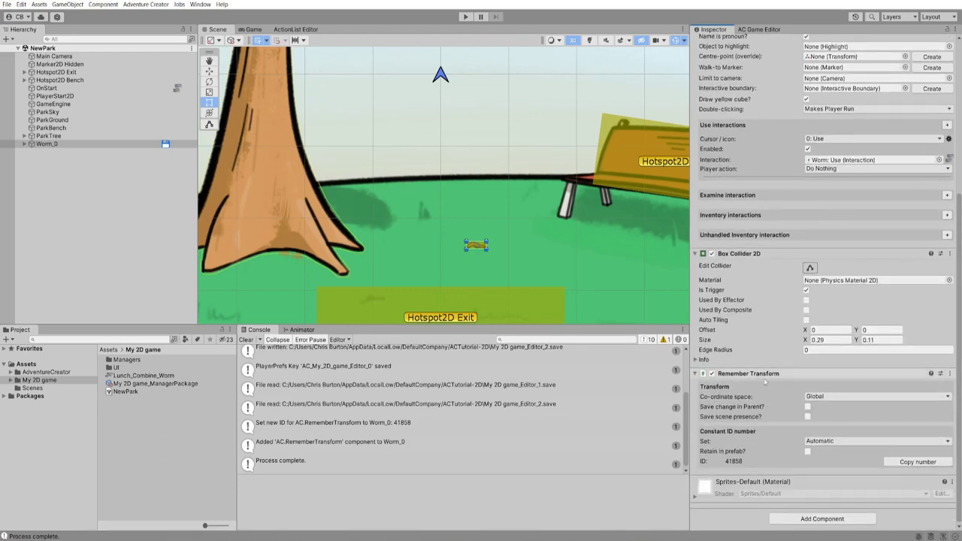
pyautogui.moveTo(769, 397)
pyautogui.click(760, 30)
# Clear the Console and select the My 2D game folder so the worm is no longer inspected
pyautogui.click(733, 241)
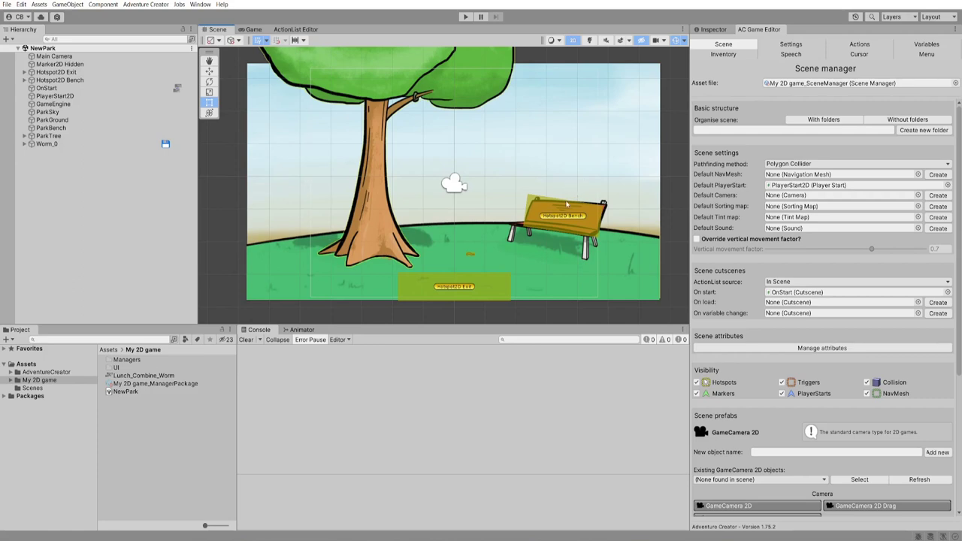
pyautogui.click(193, 467)
# Search the Project for 'bird' and drag the BirdAnims1_4 sprite into the scene left of the bench
pyautogui.click(76, 340)
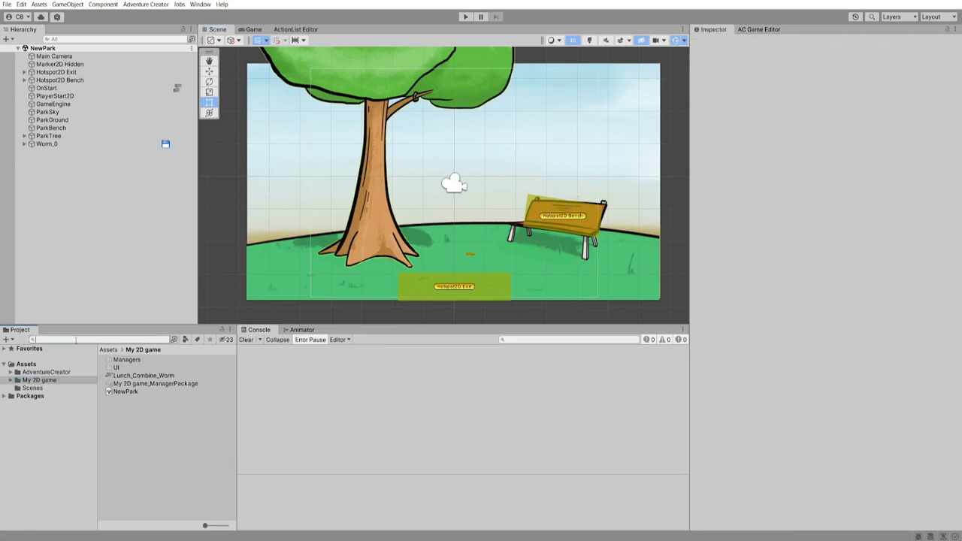
pyautogui.write('bird')
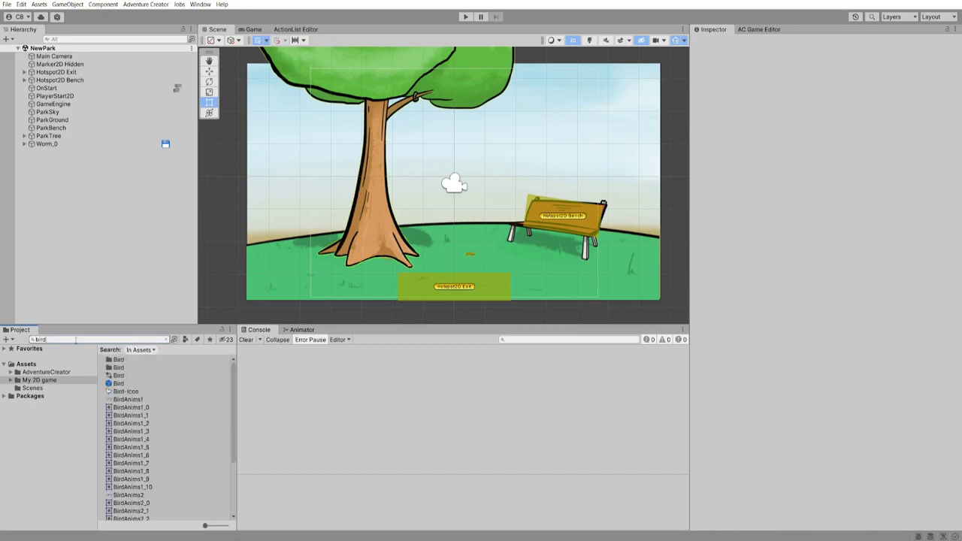
pyautogui.click(138, 448)
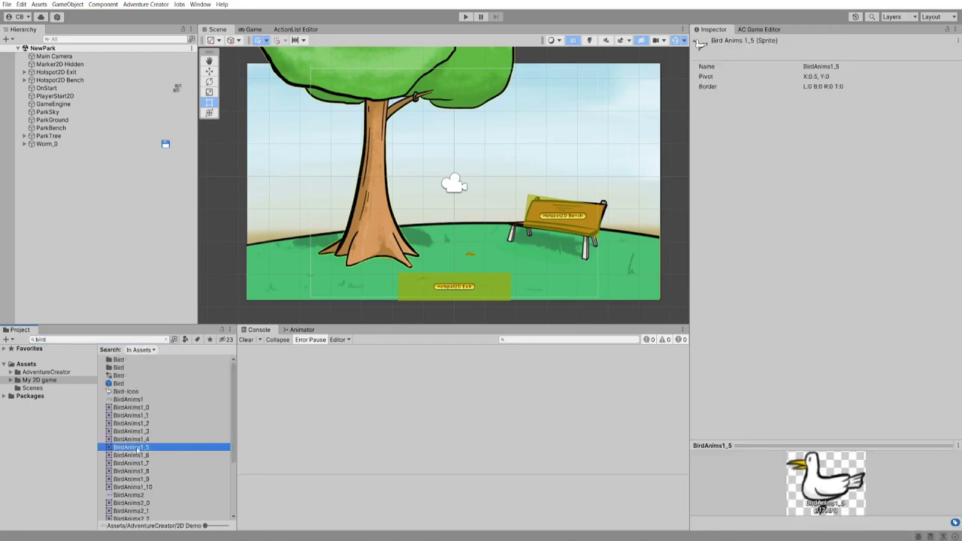
pyautogui.click(129, 439)
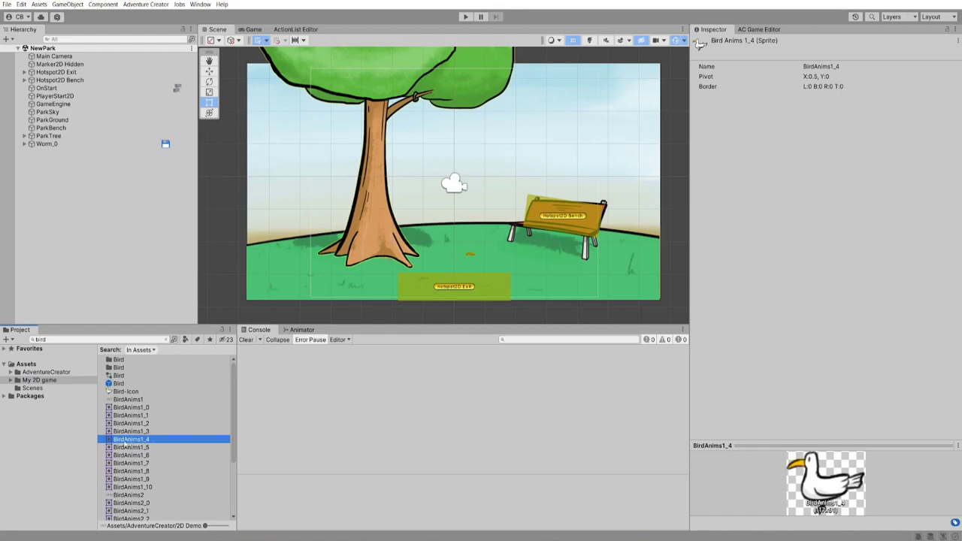
pyautogui.moveTo(138, 441); pyautogui.dragTo(487, 225)
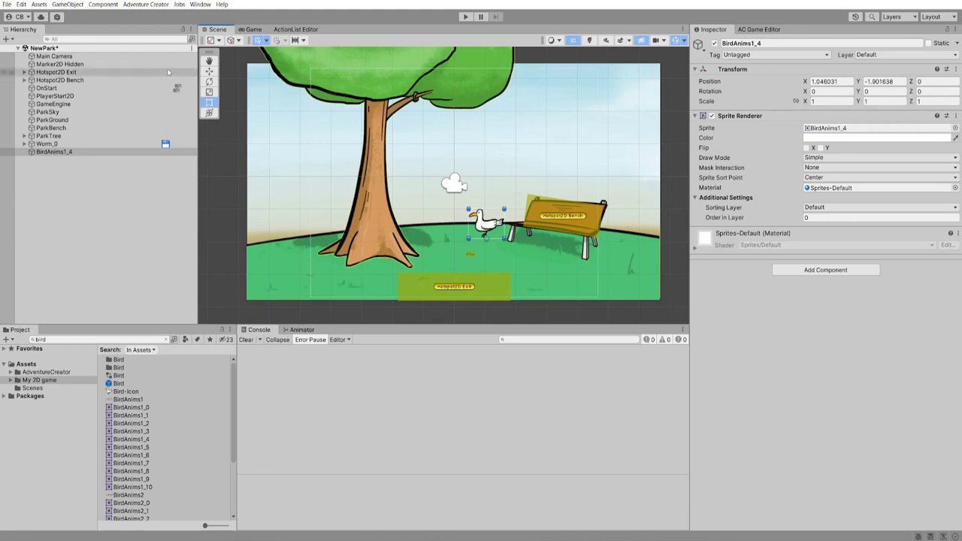
pyautogui.click(146, 4)
# In the Character Wizard, make an NPC named Barry with BirdAnims1_4 as its base graphic
pyautogui.moveTo(175, 27)
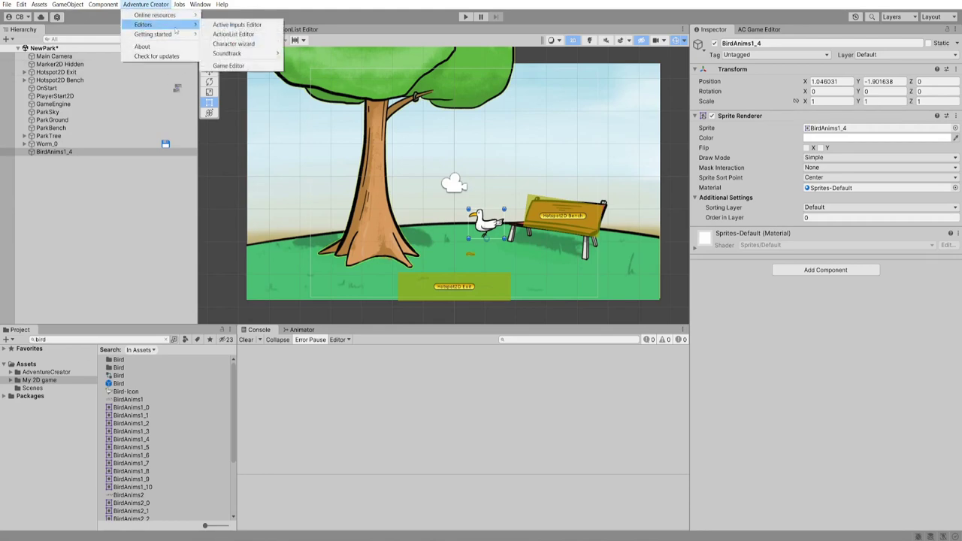
pyautogui.click(242, 47)
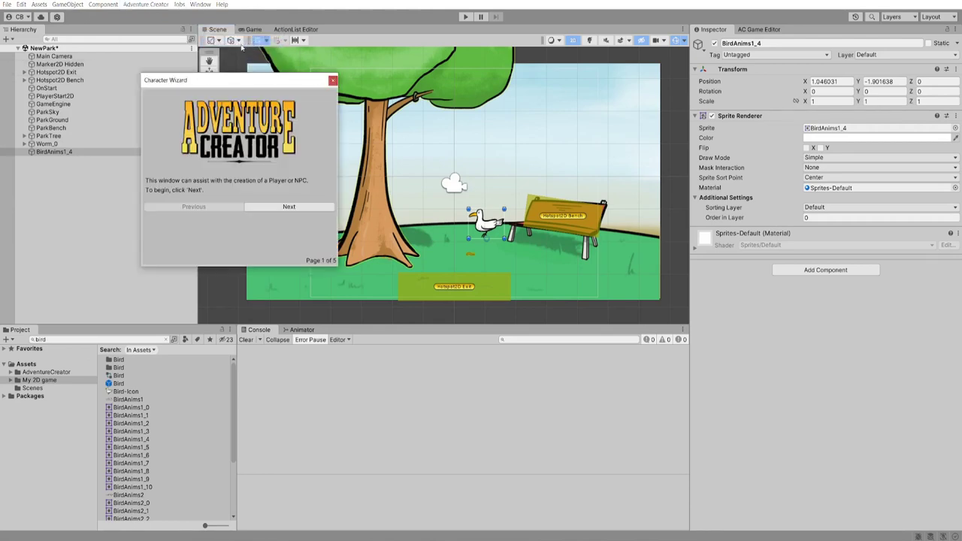
pyautogui.moveTo(249, 81); pyautogui.dragTo(268, 79)
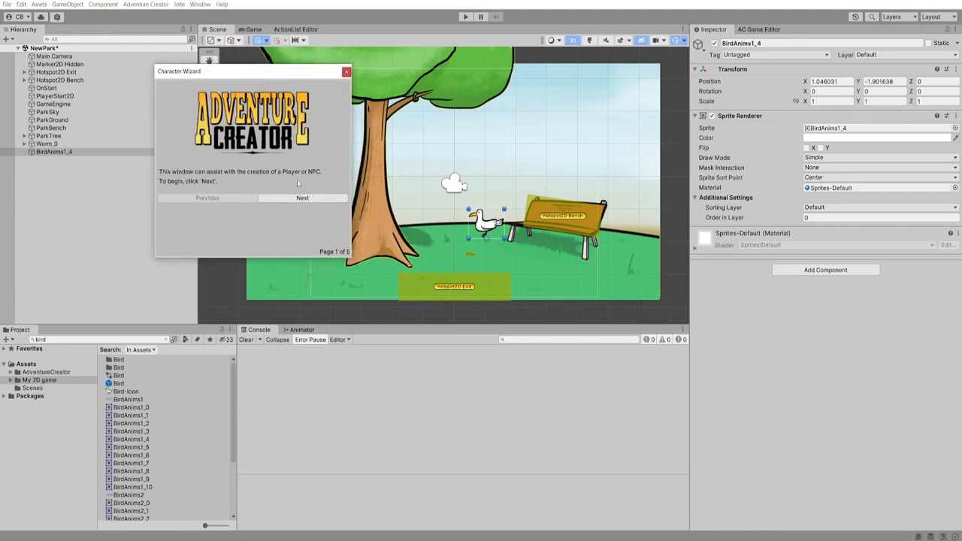
pyautogui.click(327, 199)
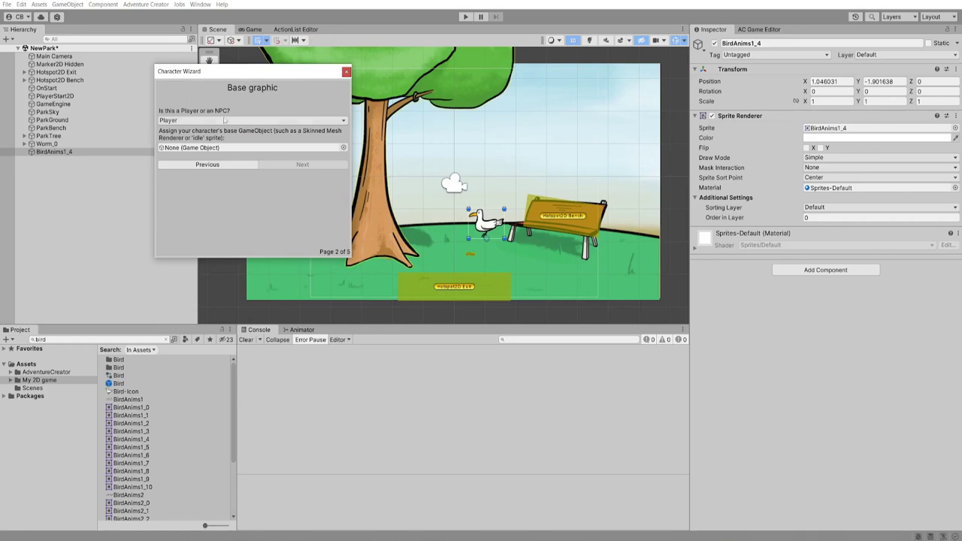
pyautogui.click(178, 120)
pyautogui.click(177, 140)
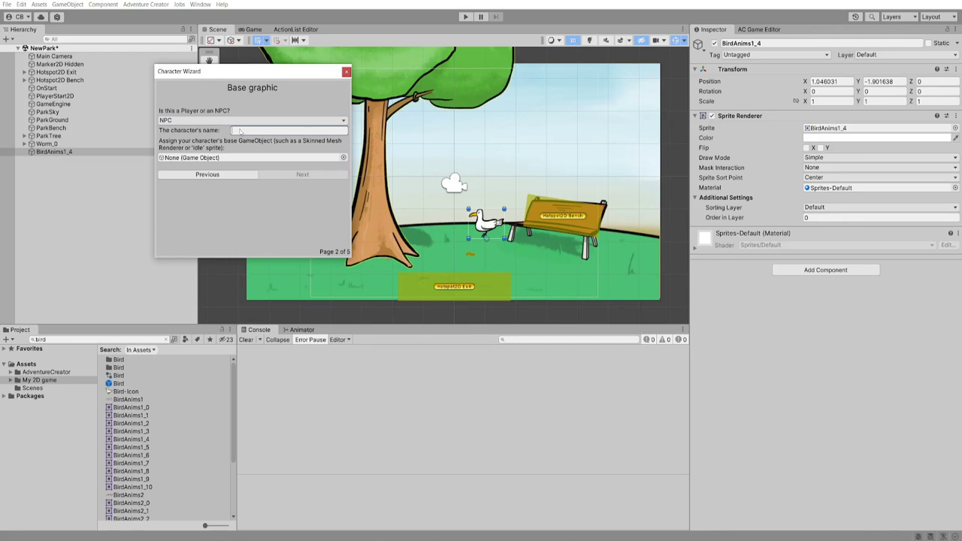
pyautogui.click(239, 130)
pyautogui.write('Barry')
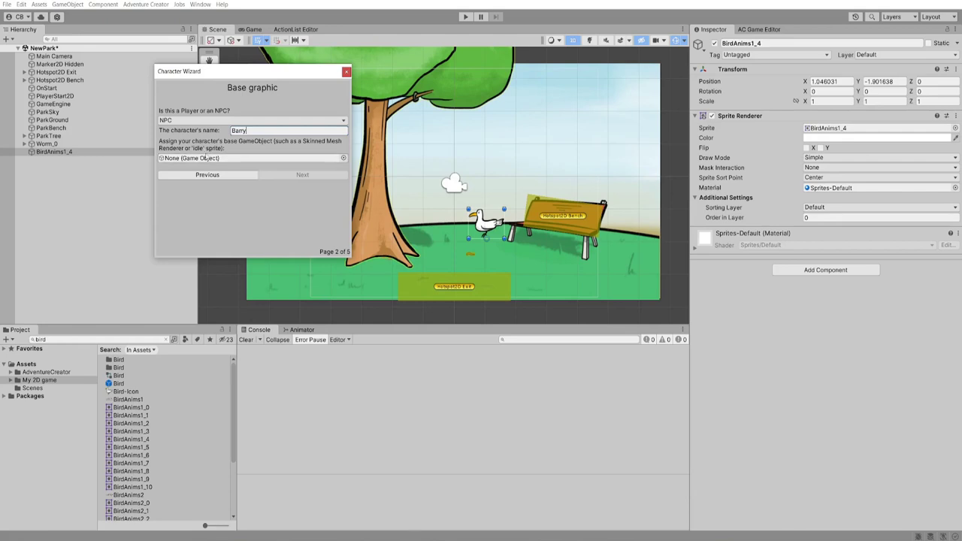
pyautogui.moveTo(36, 152); pyautogui.dragTo(201, 160)
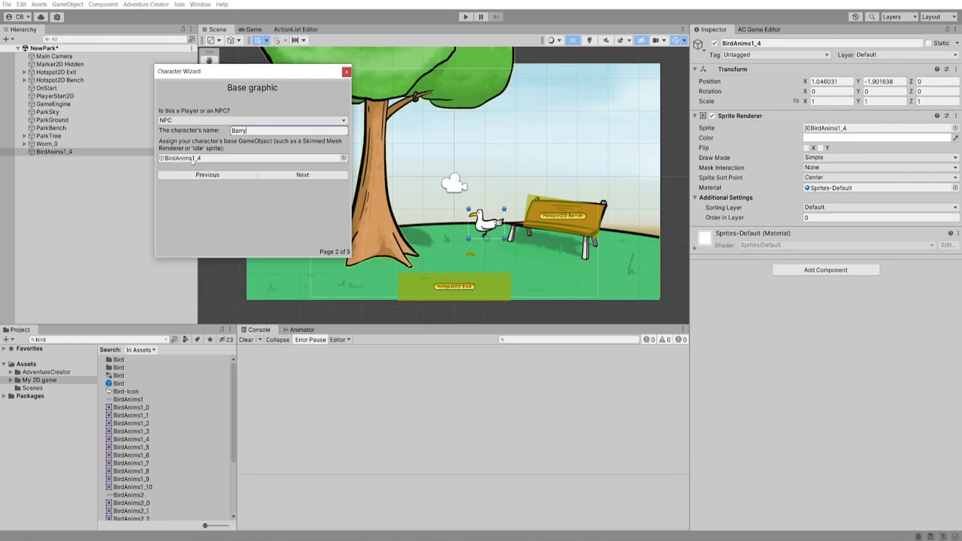
pyautogui.click(283, 175)
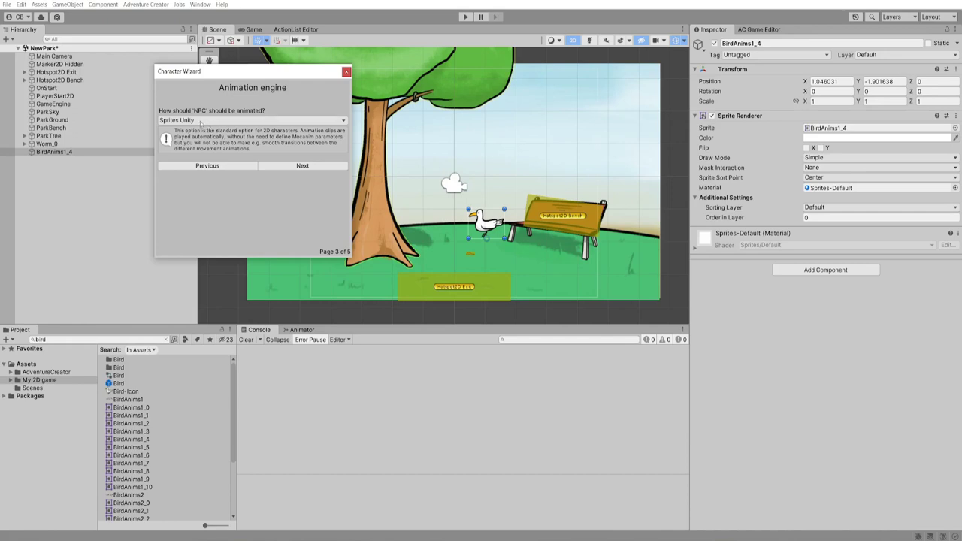
# Choose Sprites Unity Complex as the animation engine and finish creating the NPC
pyautogui.click(201, 121)
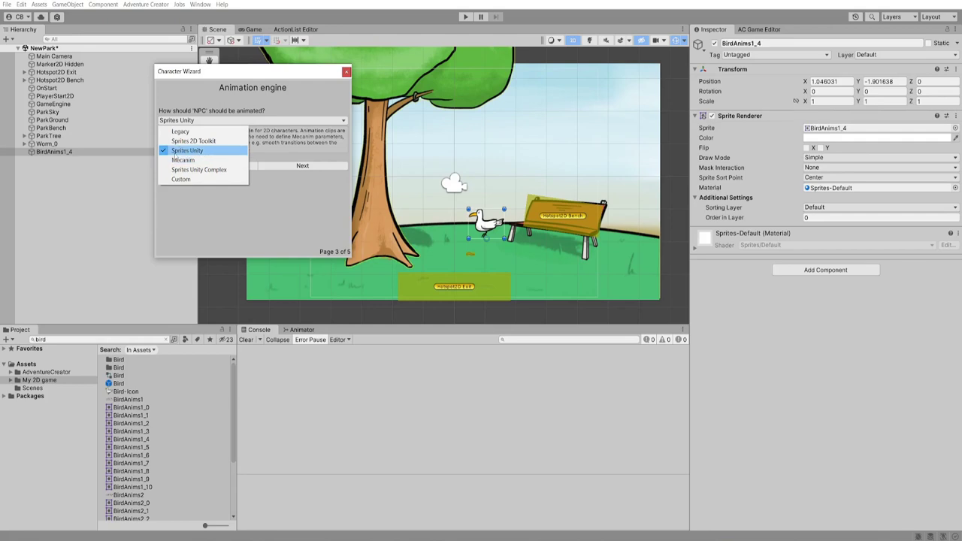
pyautogui.click(187, 150)
pyautogui.click(210, 120)
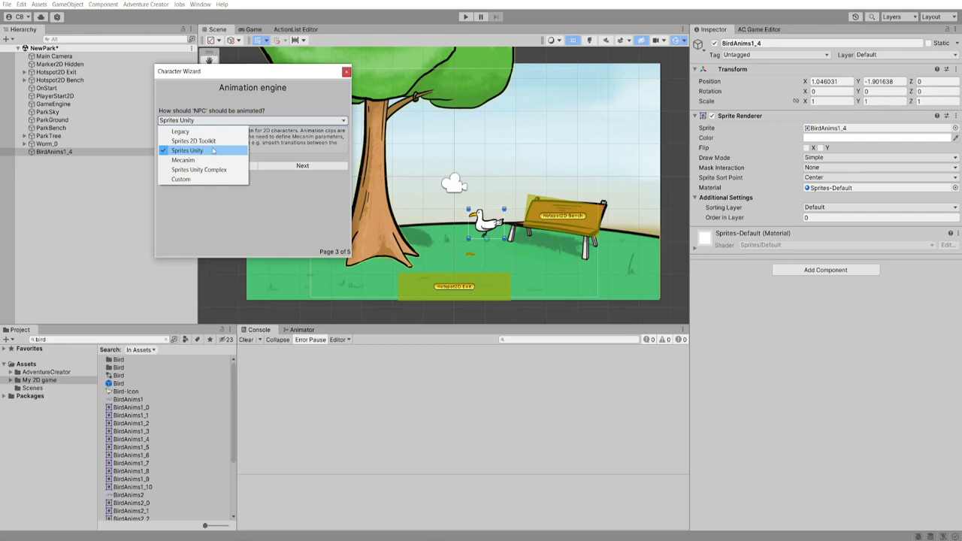
pyautogui.click(214, 151)
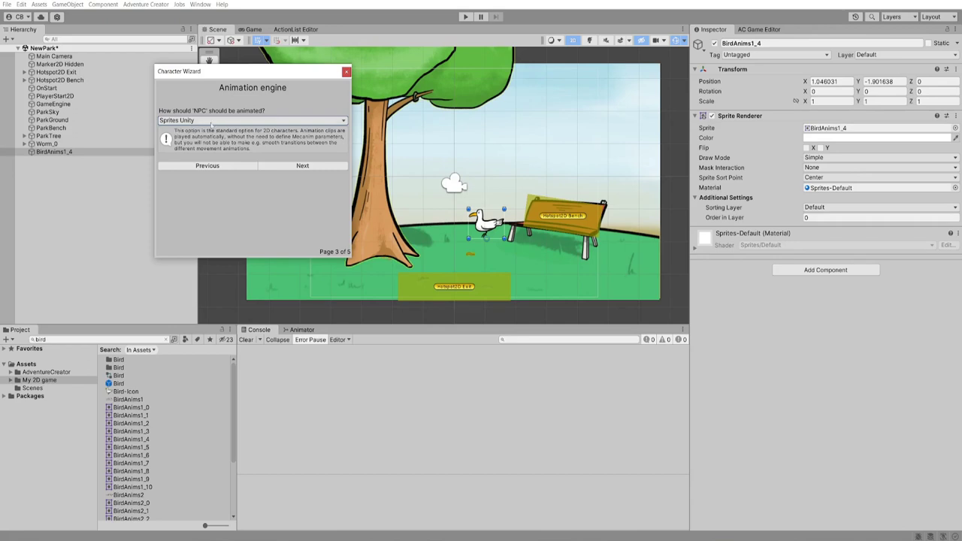
pyautogui.click(197, 121)
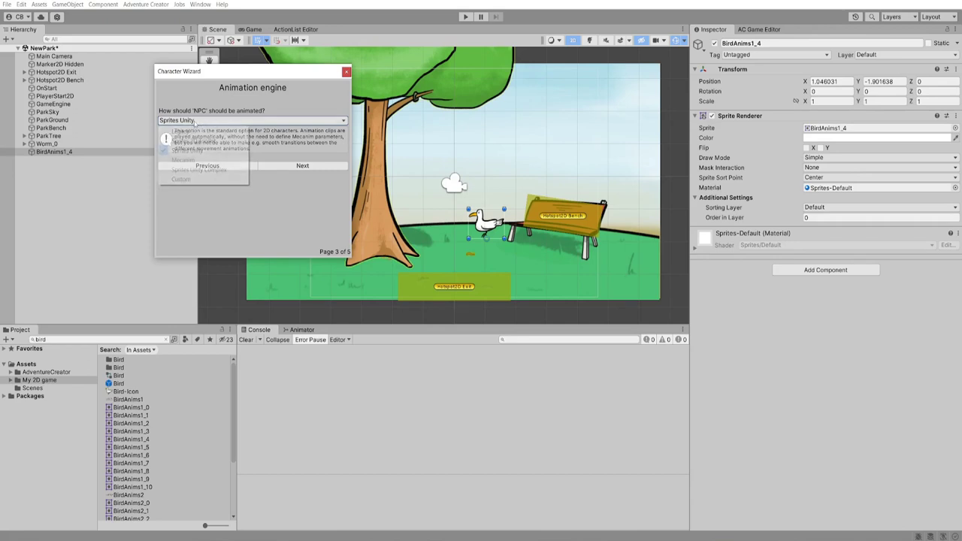
pyautogui.click(208, 168)
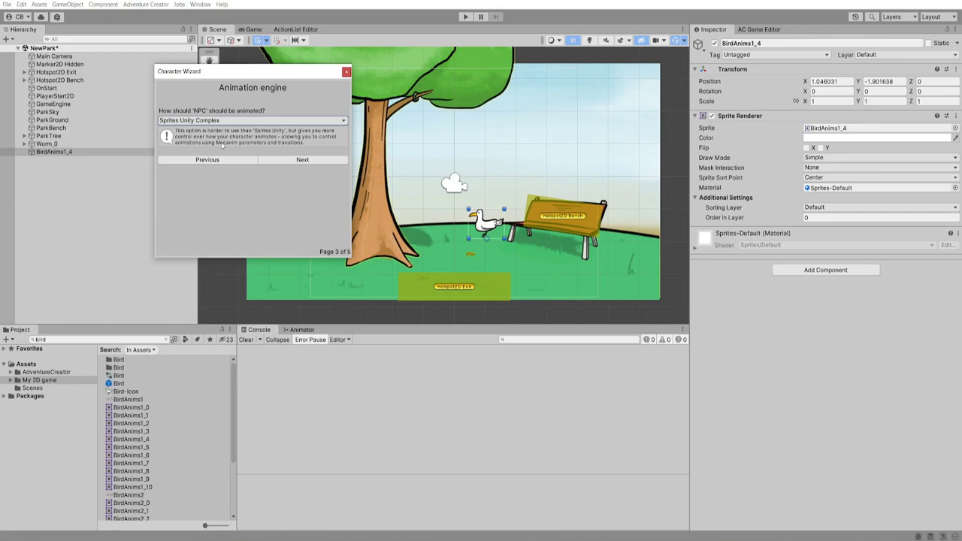
pyautogui.click(310, 160)
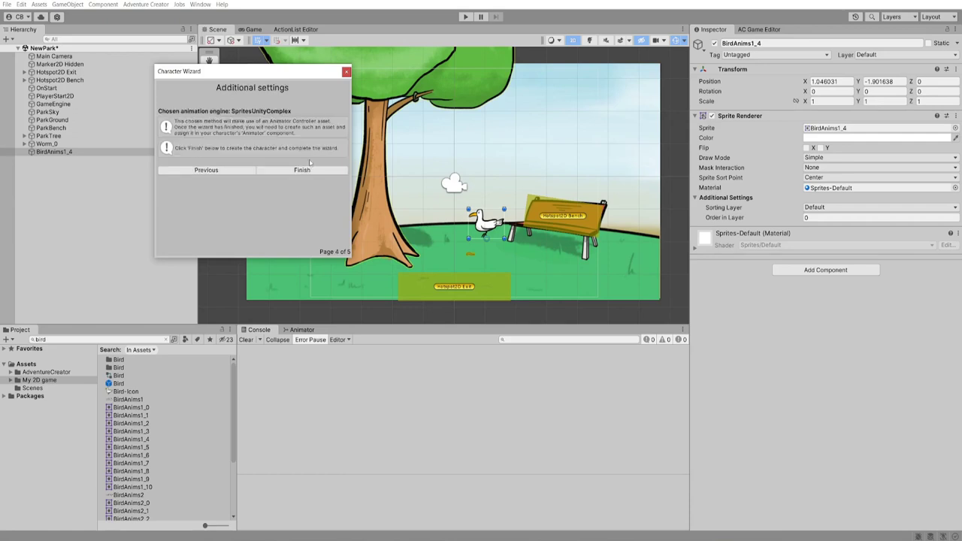
pyautogui.click(319, 170)
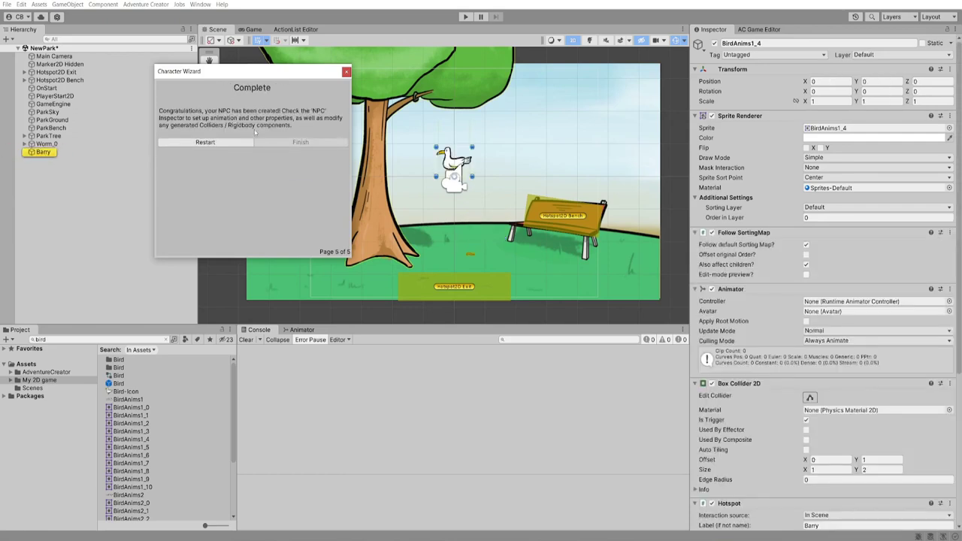
# Close the wizard, inspect Barry and his BirdAnims1_4 sprite child, and frame Barry in view
pyautogui.click(346, 72)
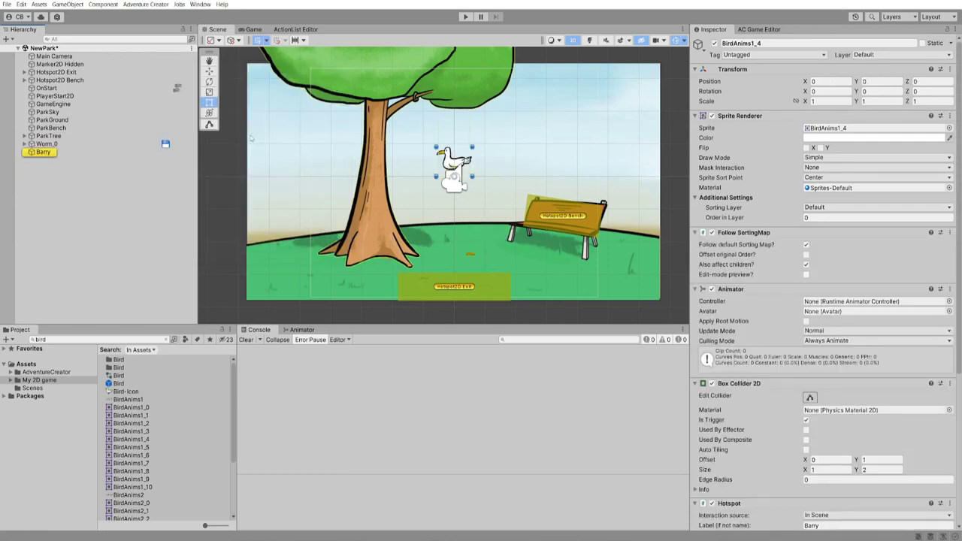
pyautogui.click(83, 152)
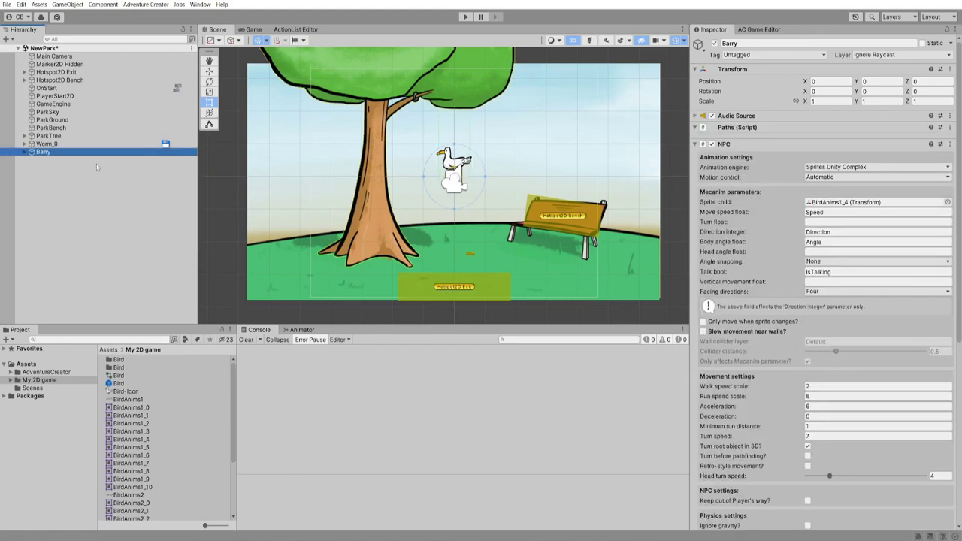
pyautogui.click(26, 152)
pyautogui.click(47, 159)
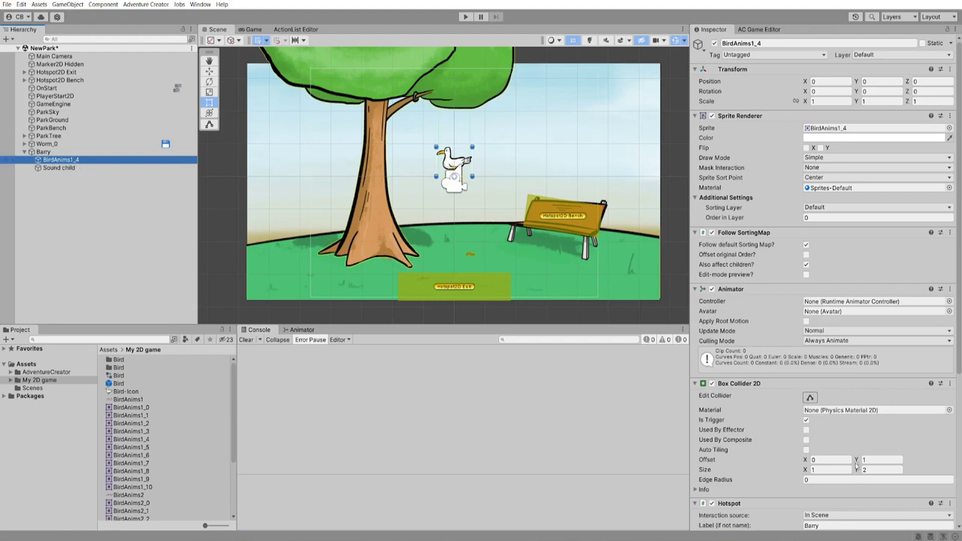
pyautogui.scroll(-3, 801, 400)
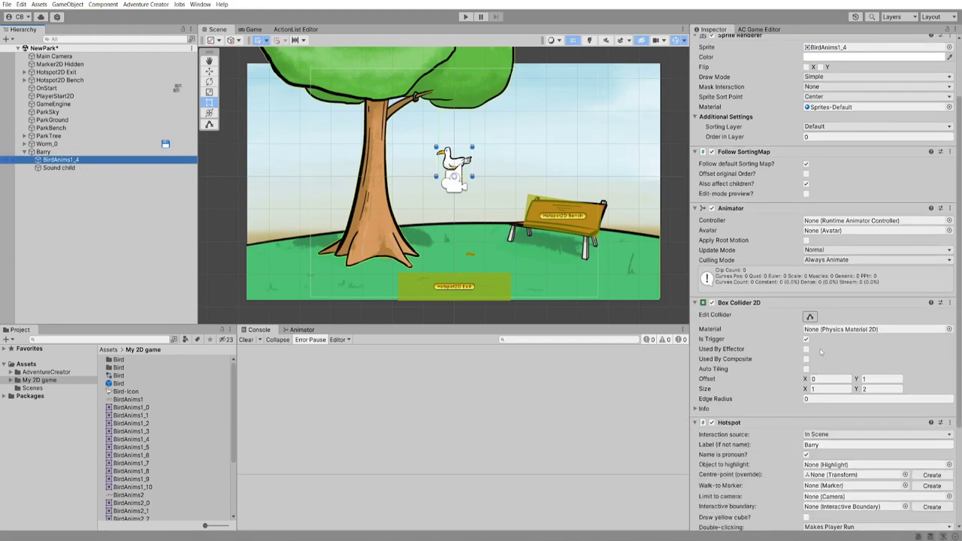
pyautogui.click(71, 152)
pyautogui.scroll(-4, 873, 305)
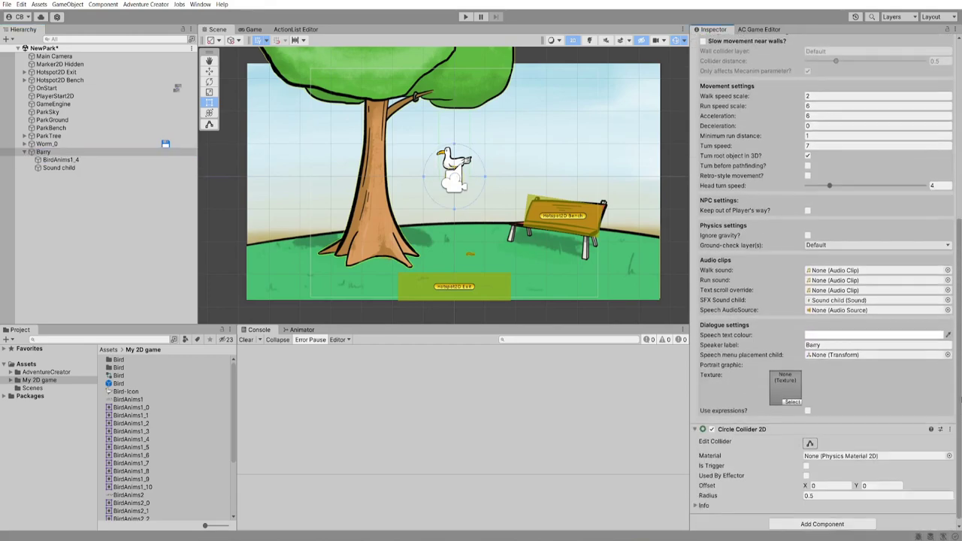
pyautogui.scroll(7, 960, 214)
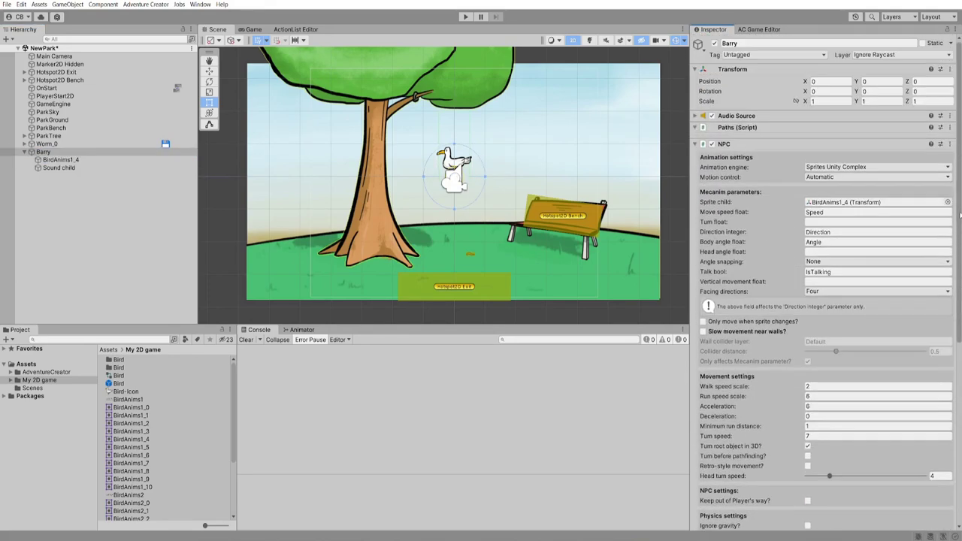
pyautogui.doubleClick(46, 152)
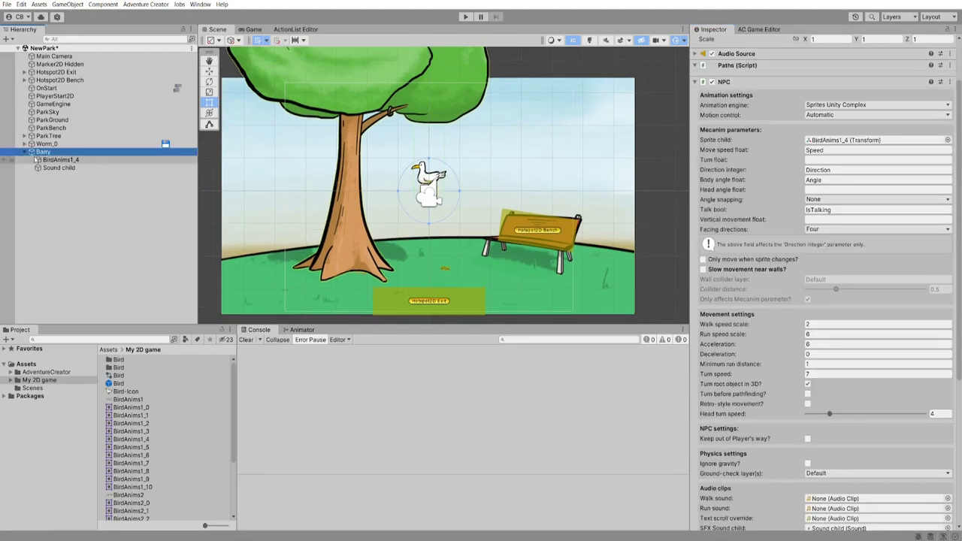
# Use the Move tool to bring Barry back to the middle of the Scene view
pyautogui.click(209, 70)
pyautogui.moveTo(421, 188); pyautogui.dragTo(329, 178, button='middle')
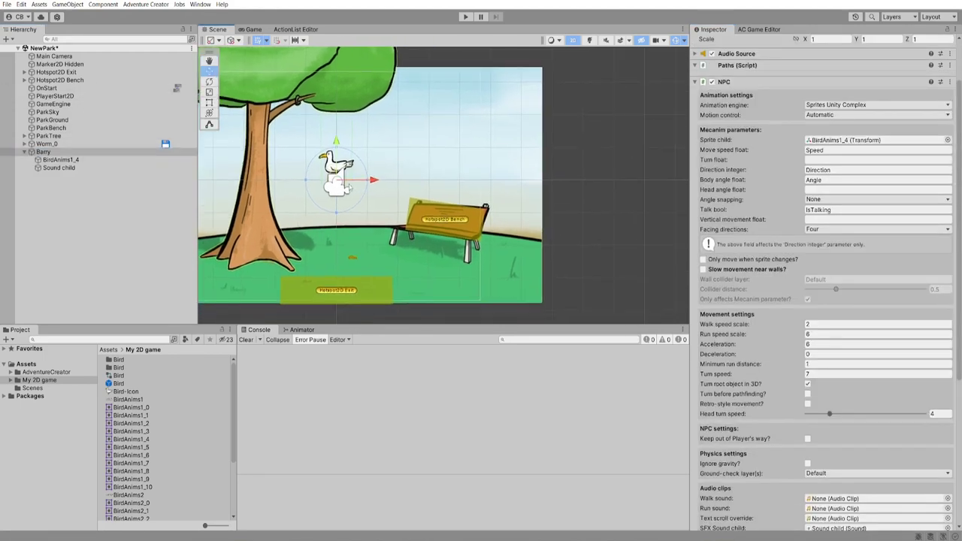
pyautogui.moveTo(351, 186); pyautogui.dragTo(608, 203)
pyautogui.moveTo(608, 203); pyautogui.dragTo(336, 197, button='middle')
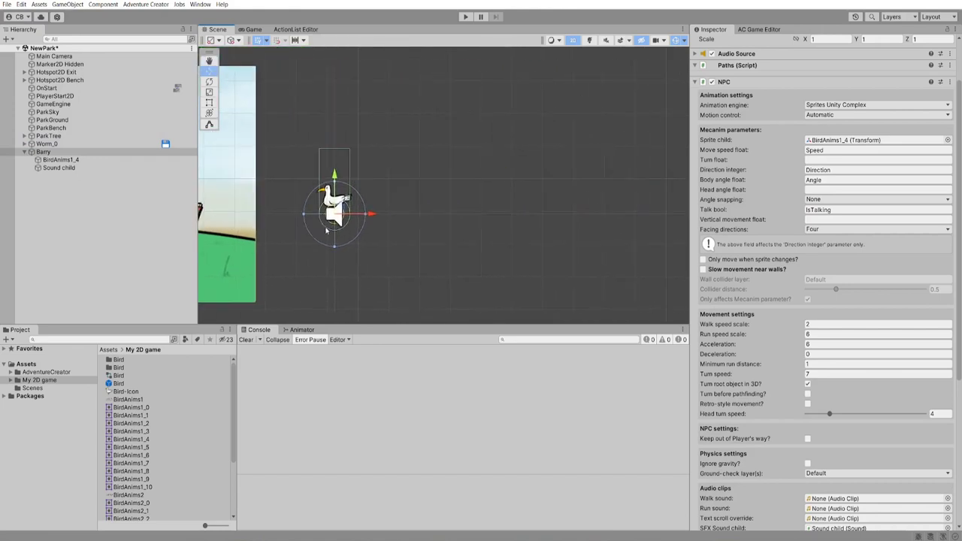
pyautogui.scroll(3, 336, 187)
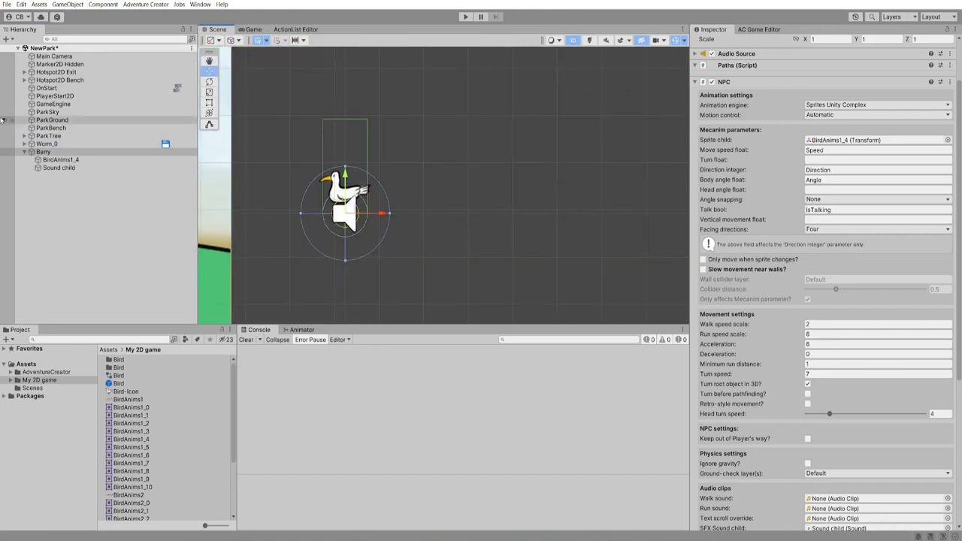
# Shrink BirdAnims1_4's Box Collider 2D by pulling its top edge down to the bird's head
pyautogui.click(60, 160)
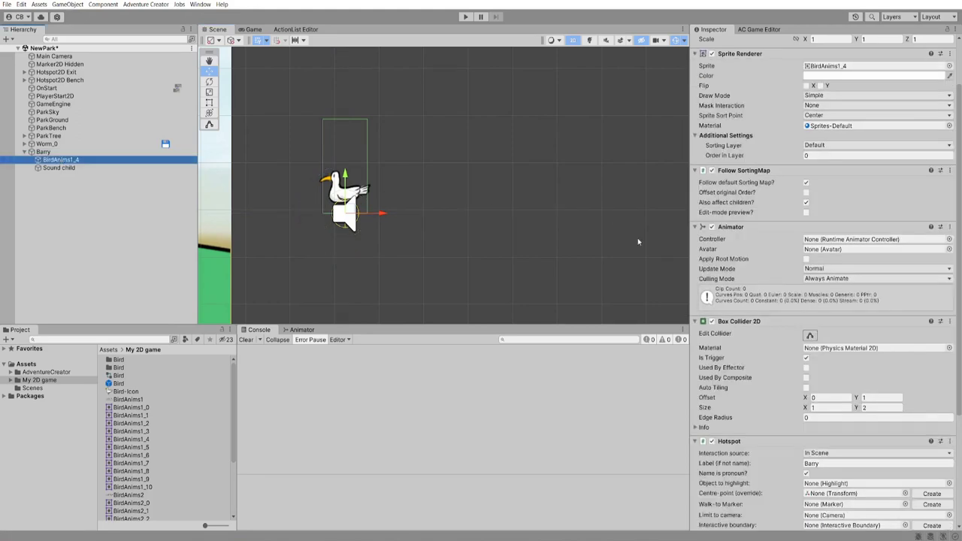
pyautogui.click(809, 335)
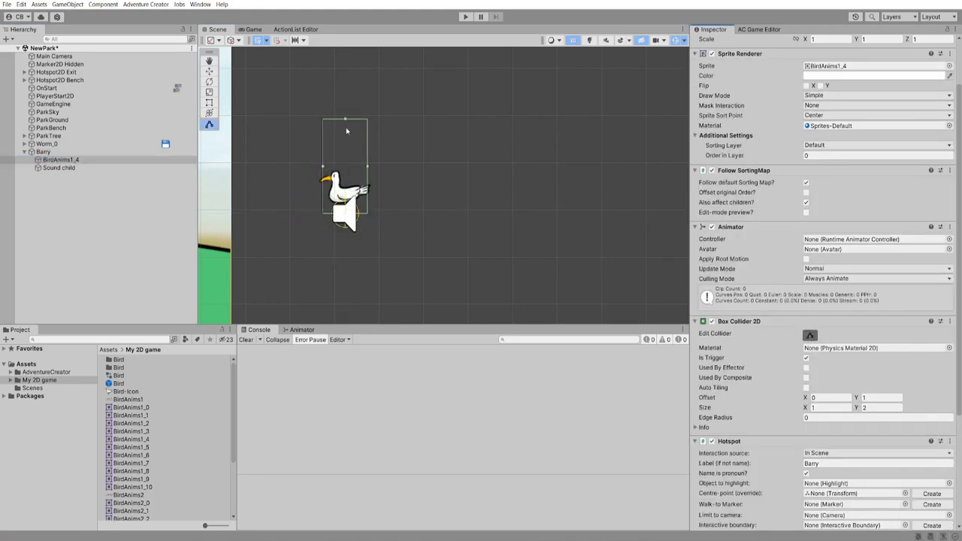
pyautogui.moveTo(347, 120); pyautogui.dragTo(361, 178)
pyautogui.click(809, 335)
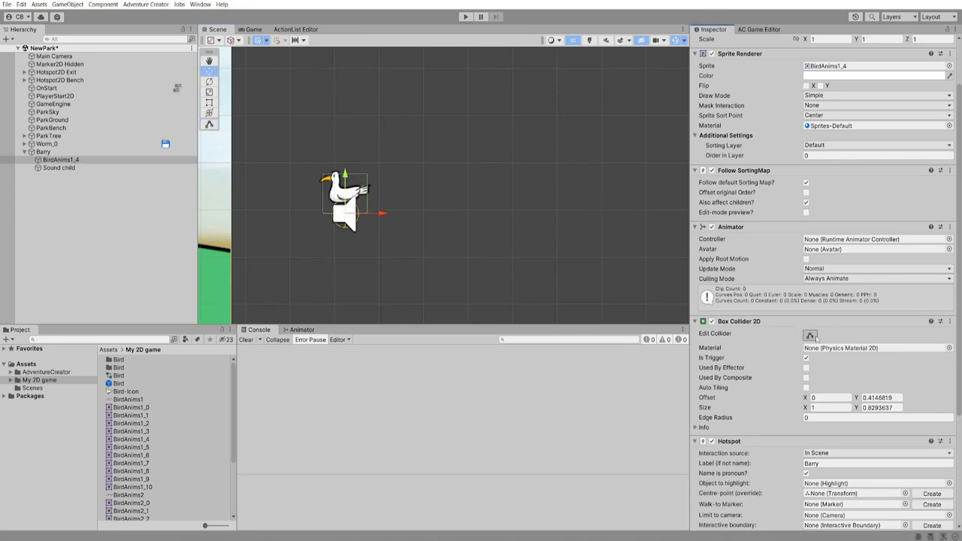
# Nudge Barry right, then undo the stray sprite move so BirdAnims1_4 stays at 0, 0, 0
pyautogui.click(98, 152)
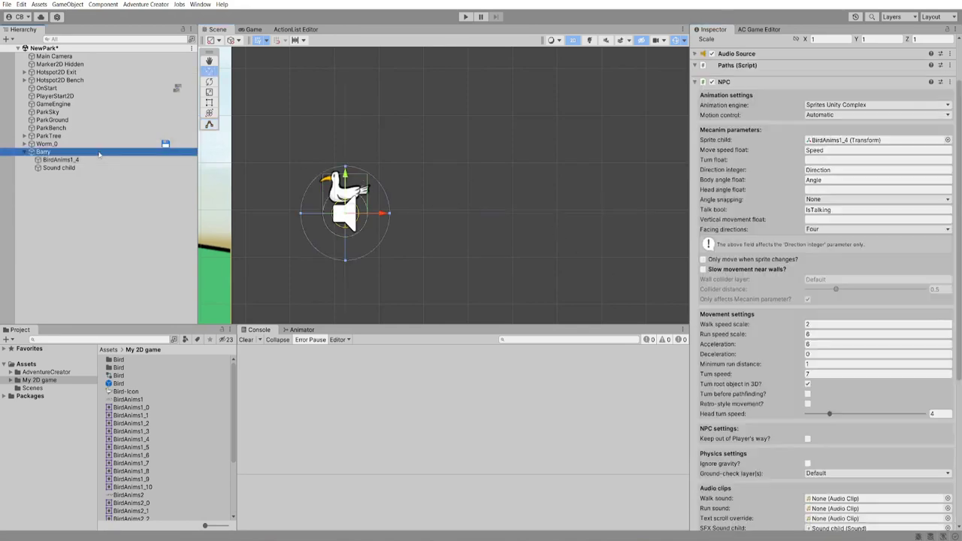
pyautogui.moveTo(382, 197); pyautogui.dragTo(413, 186, button='middle')
pyautogui.moveTo(471, 185); pyautogui.dragTo(562, 195)
pyautogui.click(60, 159)
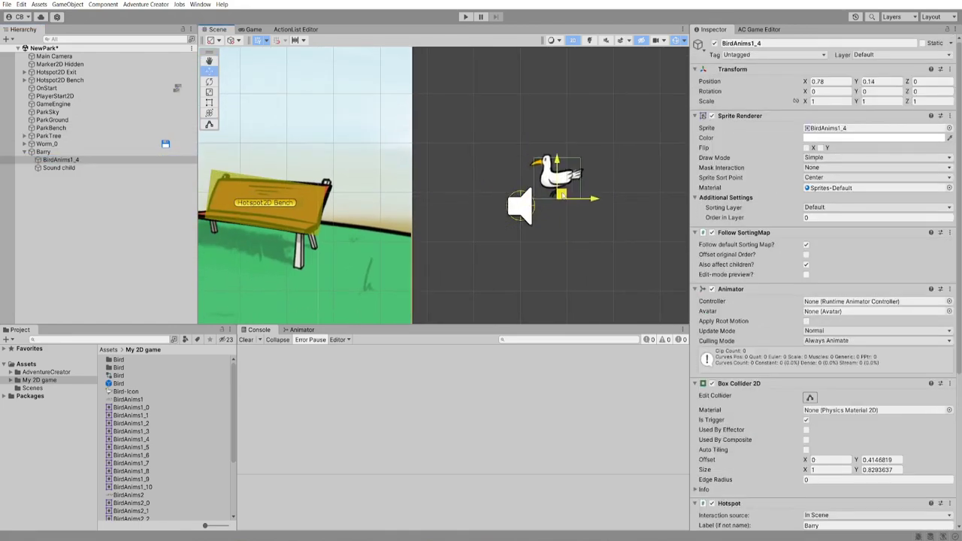
pyautogui.hotkey('ctrl', 'z')
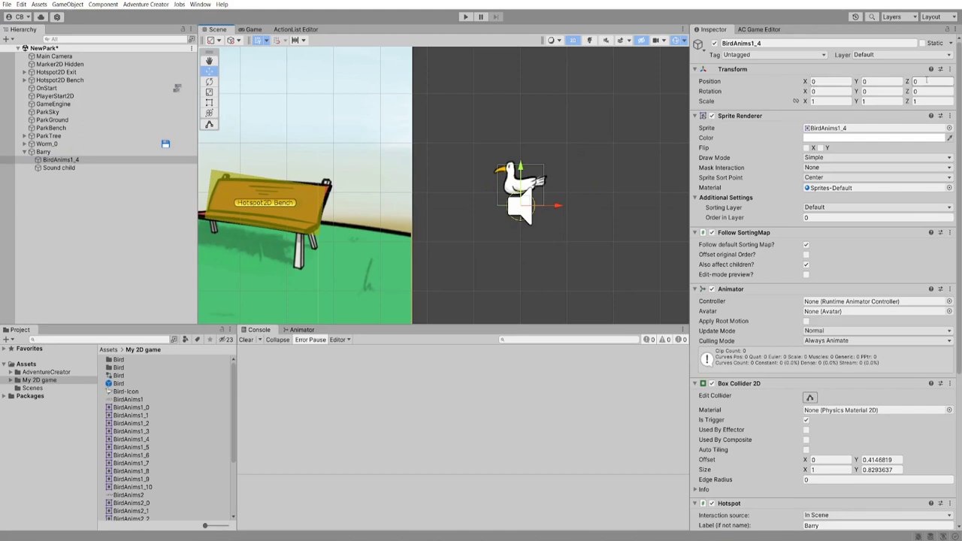
# Move Barry onto the park bench
pyautogui.click(92, 153)
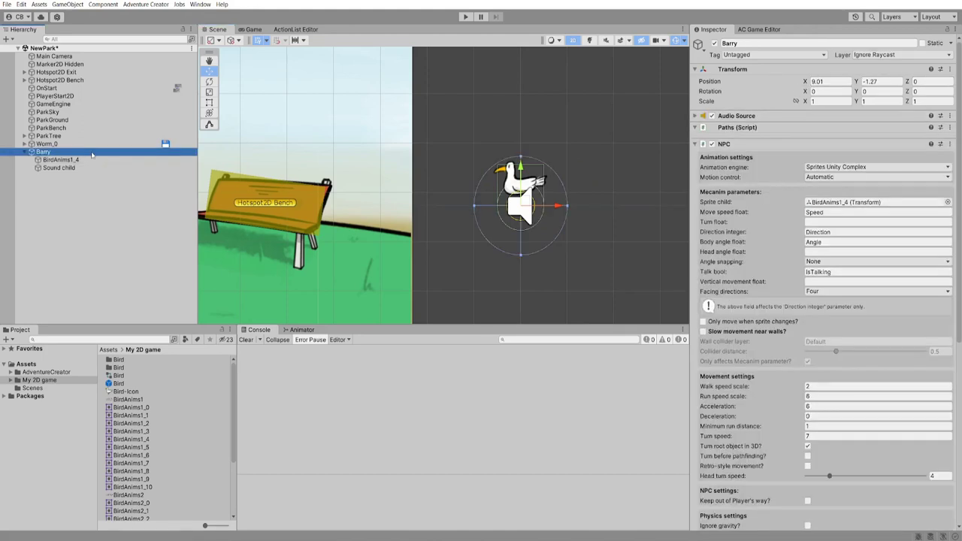
pyautogui.moveTo(526, 199); pyautogui.dragTo(304, 180)
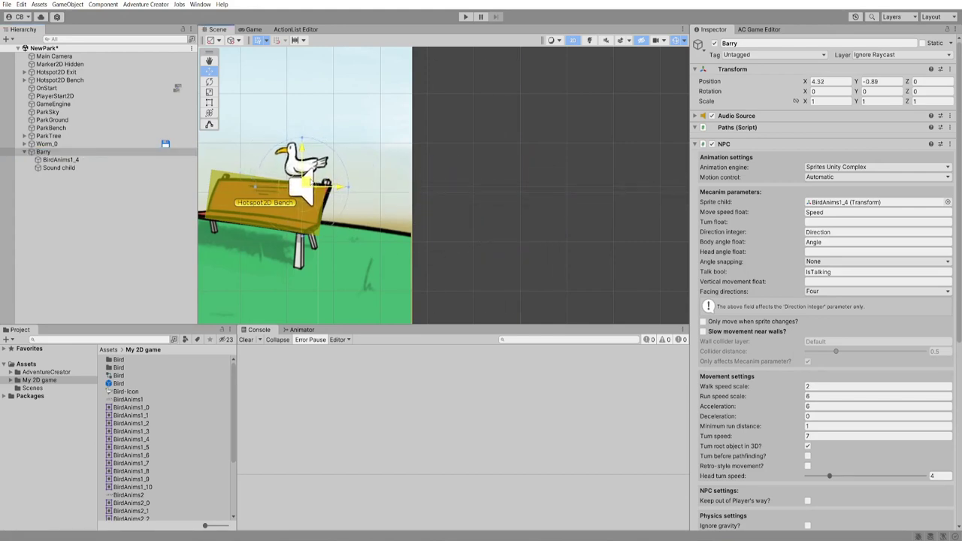
pyautogui.moveTo(305, 180); pyautogui.dragTo(463, 180, button='middle')
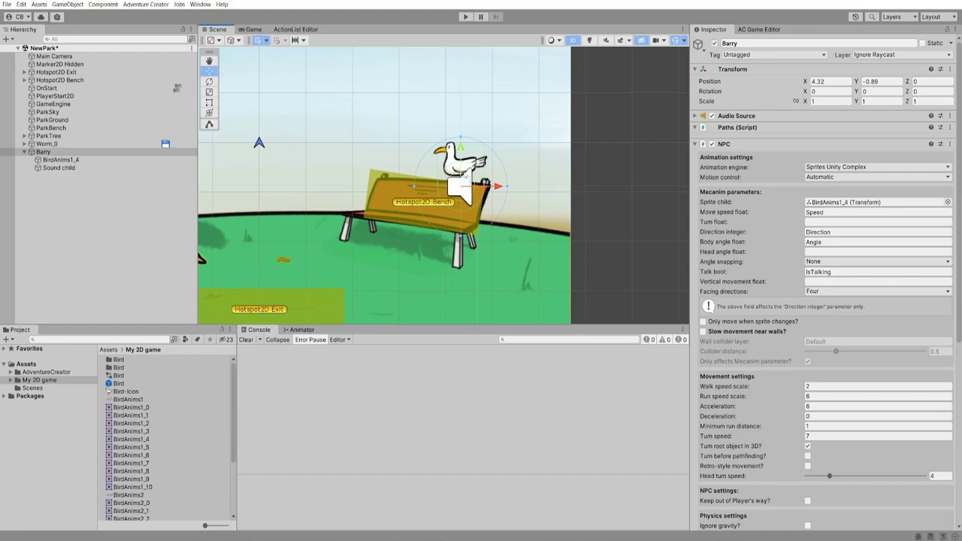
# Select BirdIdle and BirdTalk in AdventureCreator/2D Demo/Animations/Bird, then return to My 2D game
pyautogui.click(85, 371)
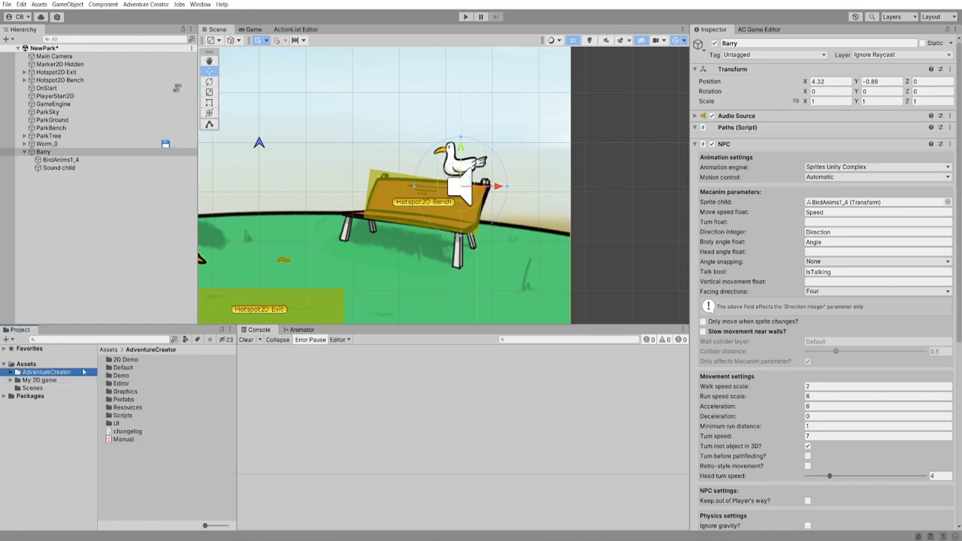
pyautogui.doubleClick(132, 361)
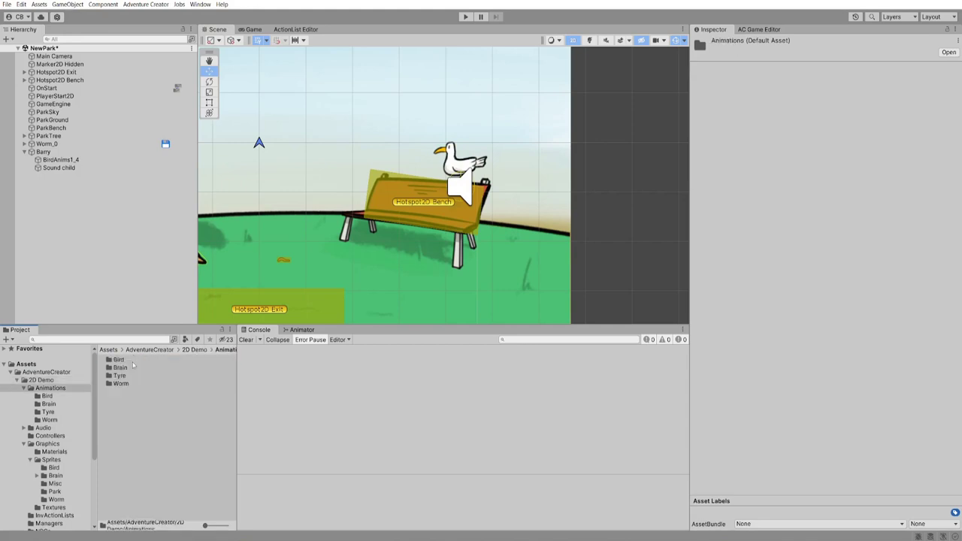
pyautogui.doubleClick(117, 361)
pyautogui.click(132, 383)
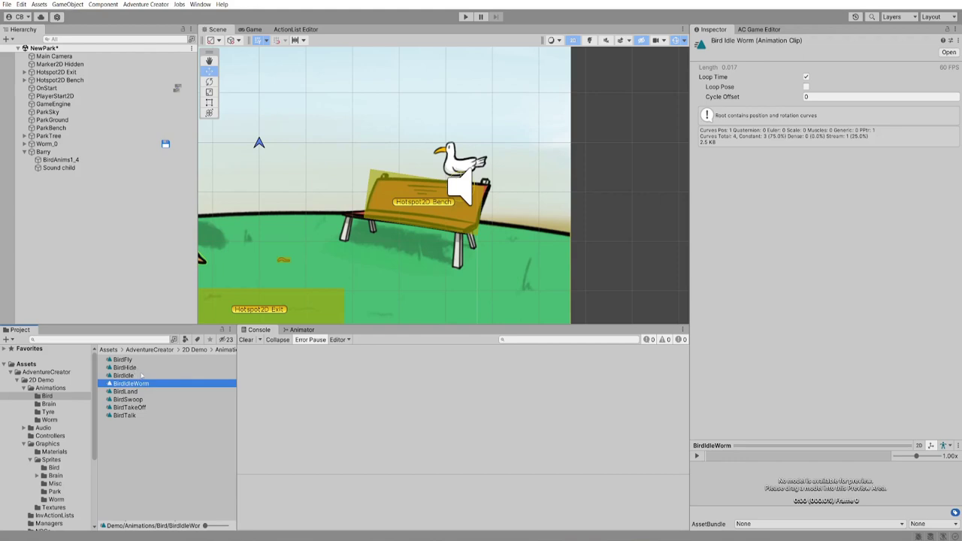
pyautogui.click(133, 375)
pyautogui.keyDown('ctrl'); pyautogui.click(135, 416); pyautogui.keyUp('ctrl')
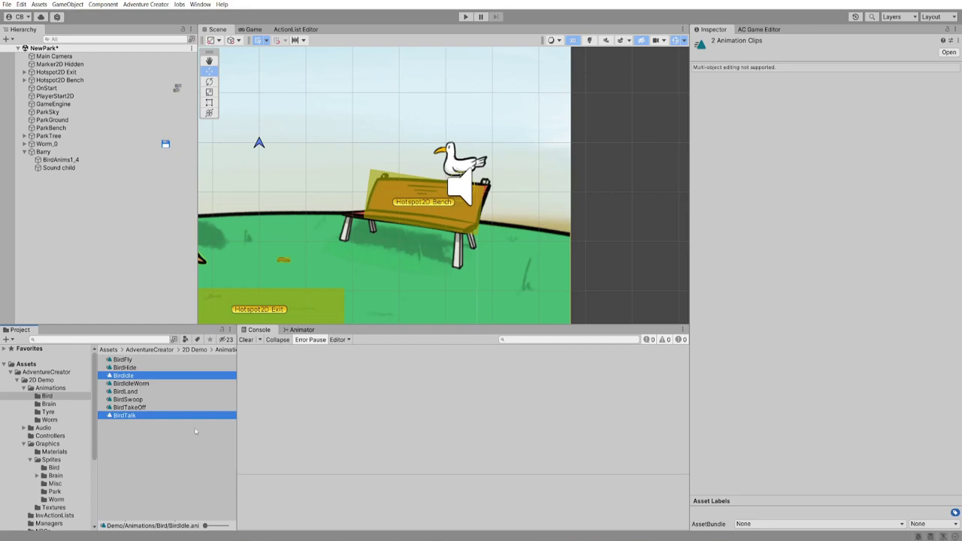
pyautogui.click(12, 373)
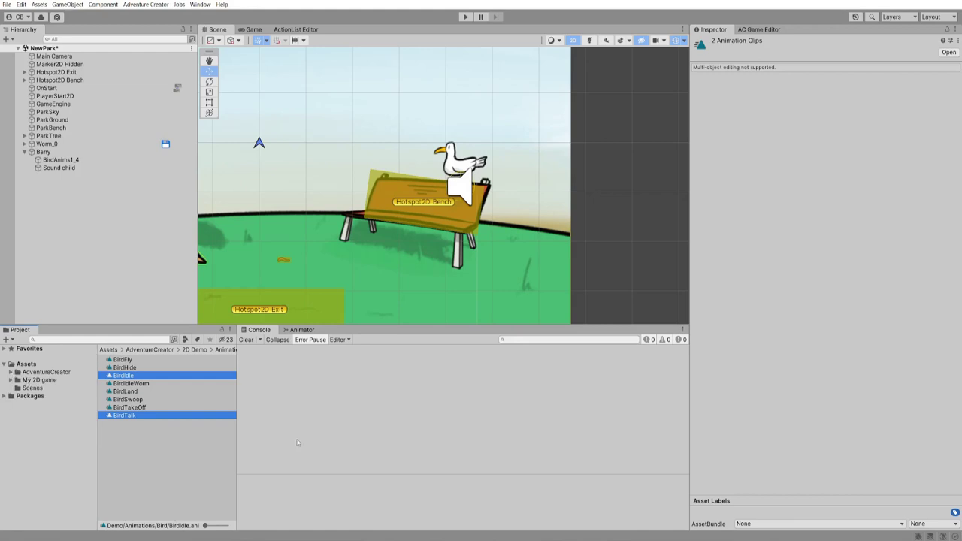
pyautogui.click(40, 380)
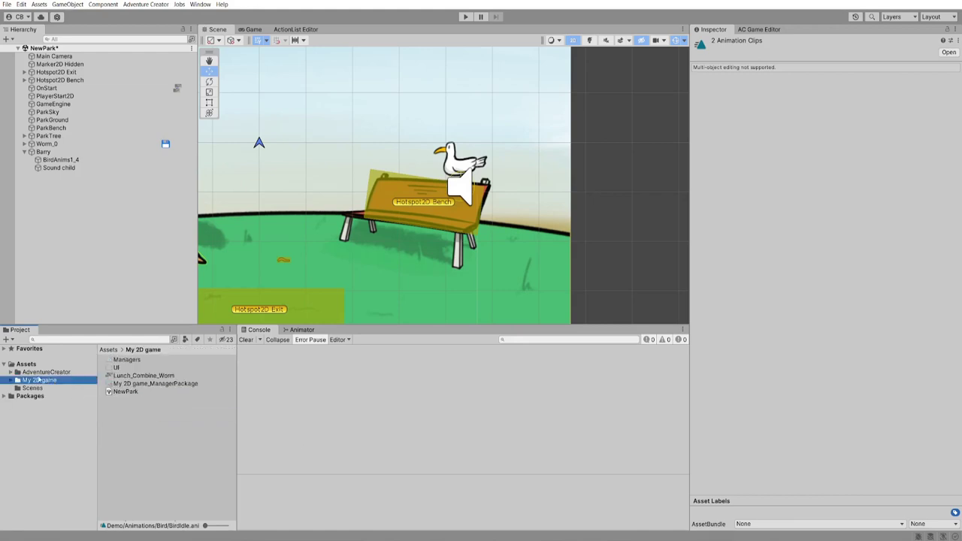
# Create a new Animator Controller named Bird in the My 2D game folder
pyautogui.rightClick(142, 411)
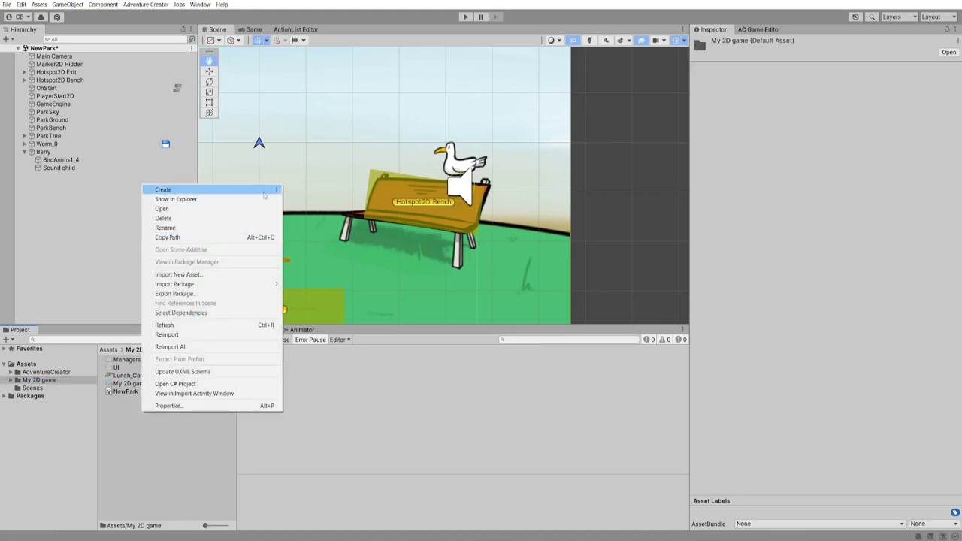
pyautogui.moveTo(264, 196)
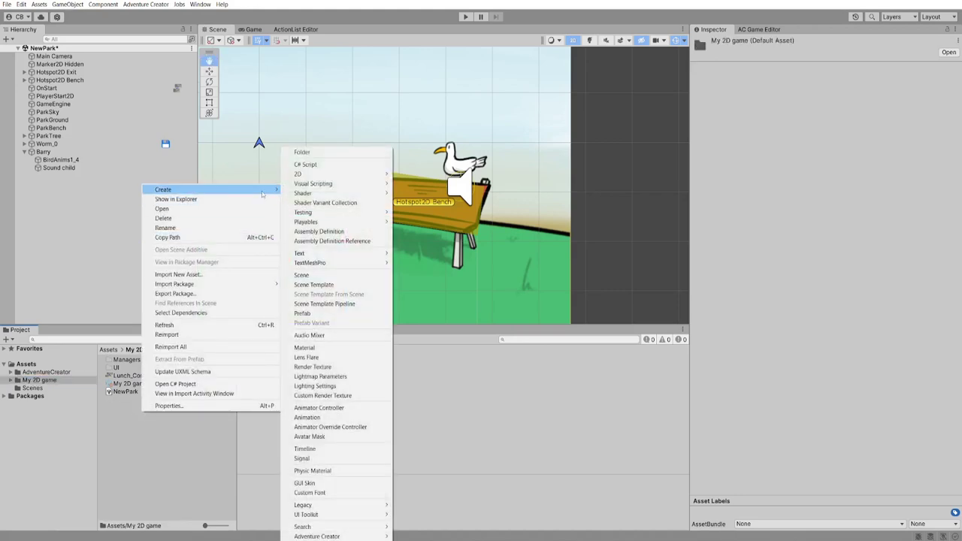
pyautogui.click(332, 407)
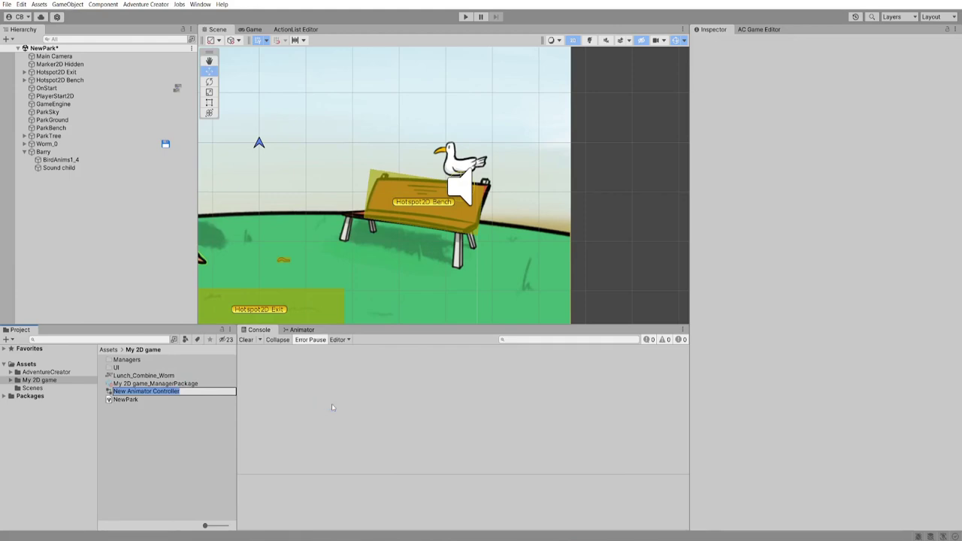
pyautogui.write('Bird')
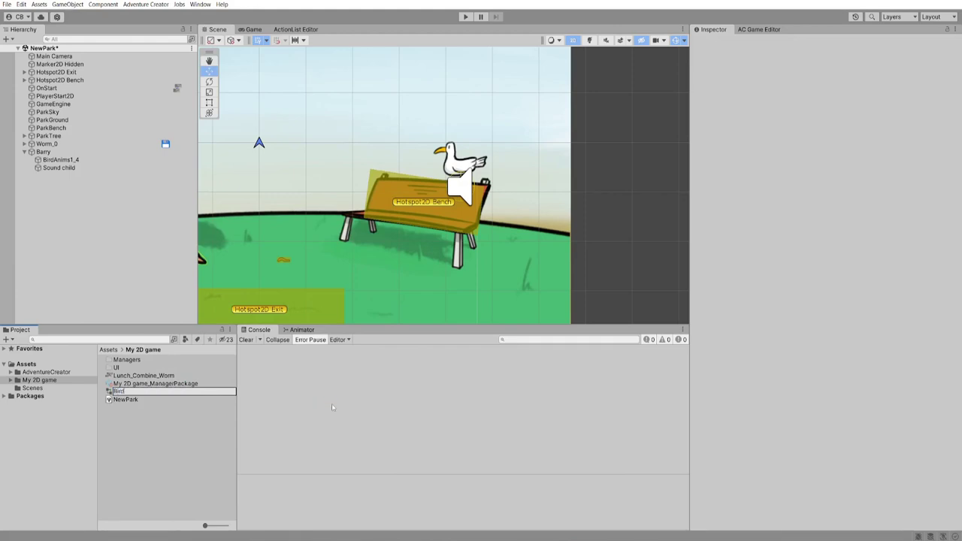
pyautogui.press('Return')
# Assign Bird to BirdAnims1_4's Animator Controller field and open it in the Animator
pyautogui.click(60, 159)
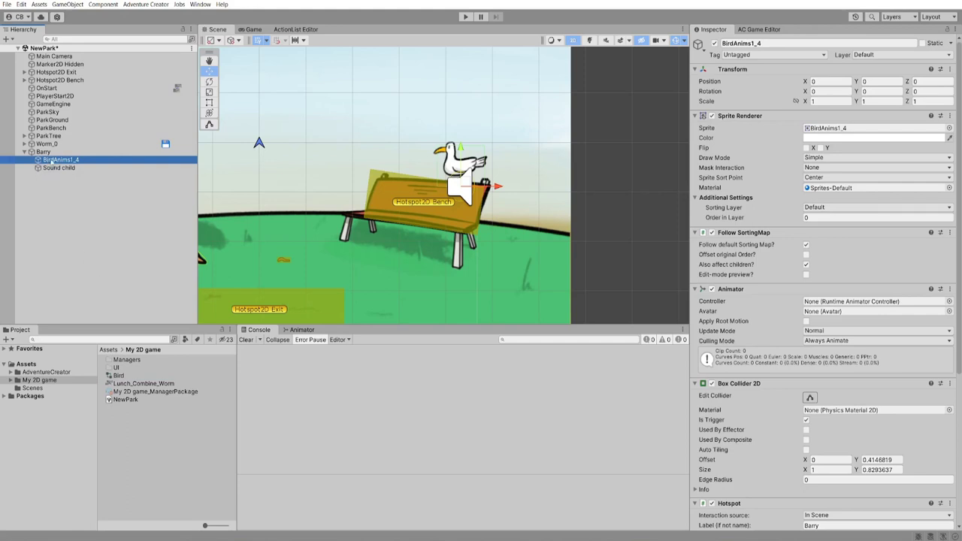
pyautogui.moveTo(118, 375); pyautogui.dragTo(842, 301)
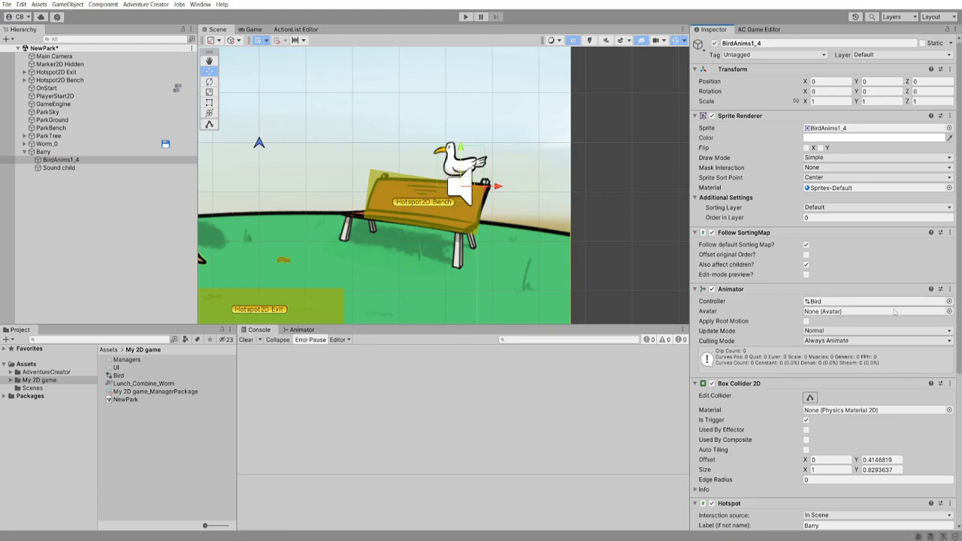
pyautogui.doubleClick(842, 301)
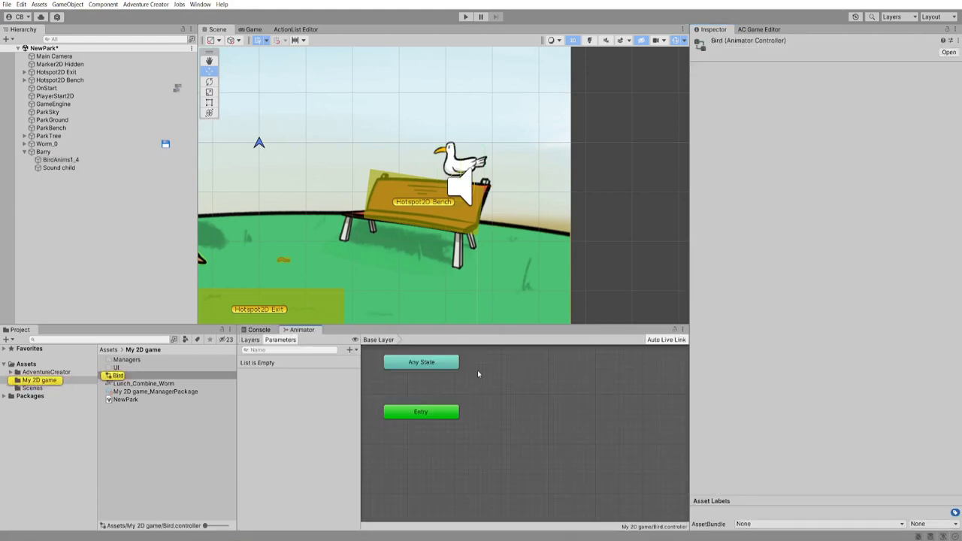
# Drag the demo BirdIdle clip in as the default state and BirdTalk as a second state
pyautogui.moveTo(486, 375); pyautogui.dragTo(503, 390, button='middle')
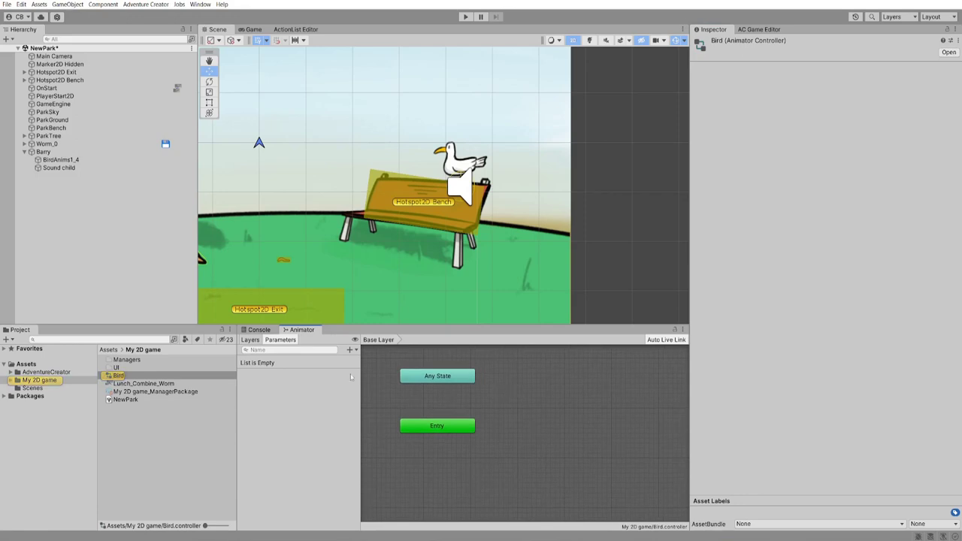
pyautogui.click(50, 366)
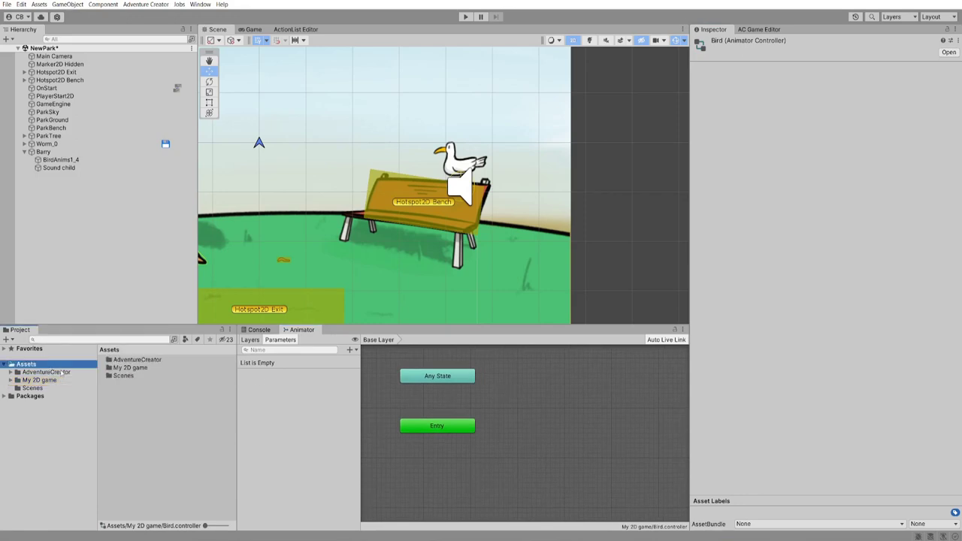
pyautogui.click(50, 371)
pyautogui.doubleClick(128, 360)
pyautogui.doubleClick(128, 360)
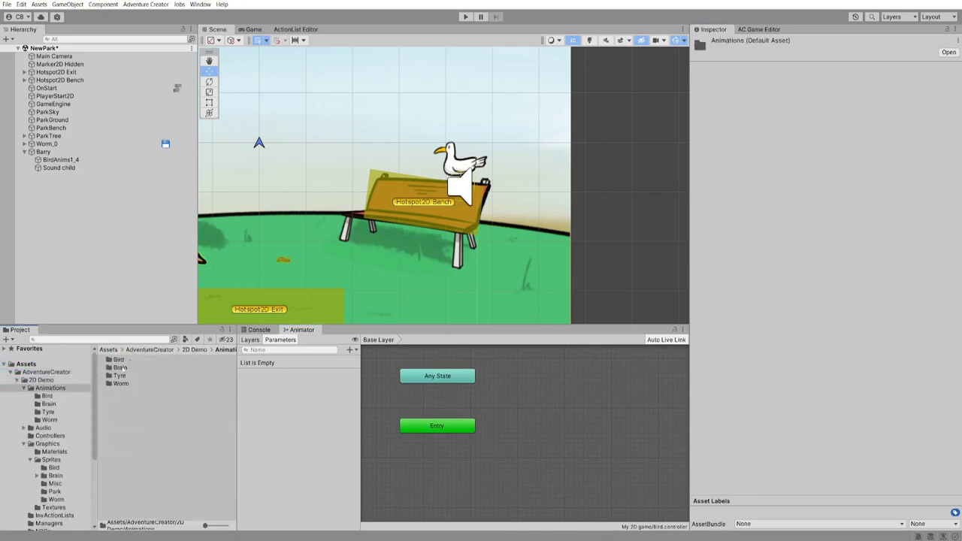
pyautogui.doubleClick(119, 360)
pyautogui.moveTo(497, 396); pyautogui.dragTo(522, 397)
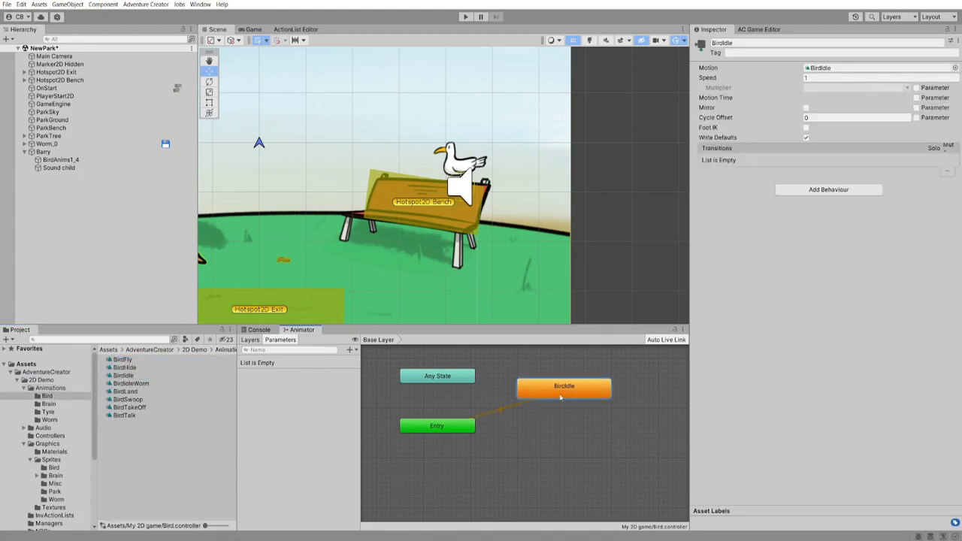
pyautogui.click(135, 414)
pyautogui.moveTo(139, 406); pyautogui.dragTo(538, 433)
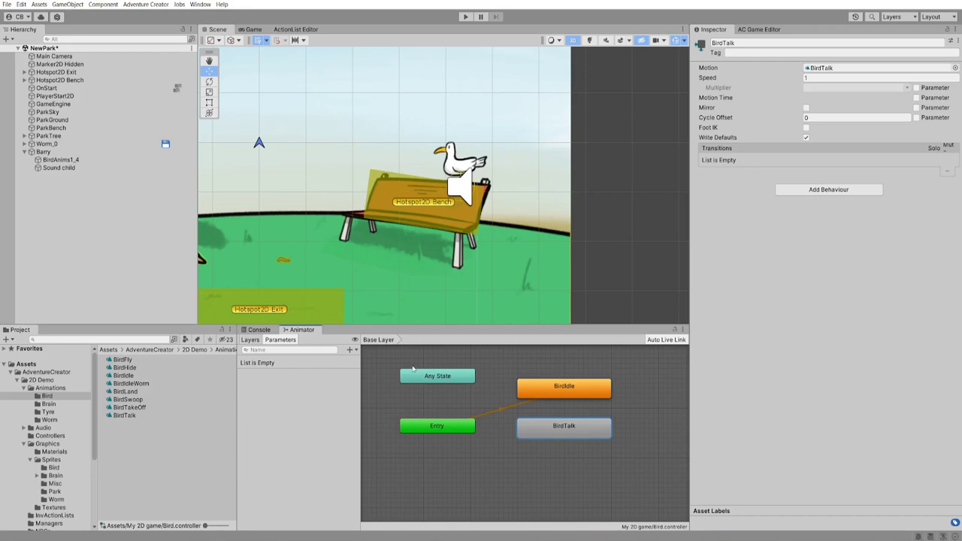
# Add a Bool parameter named IsTalking to the Bird controller
pyautogui.click(351, 350)
pyautogui.click(365, 380)
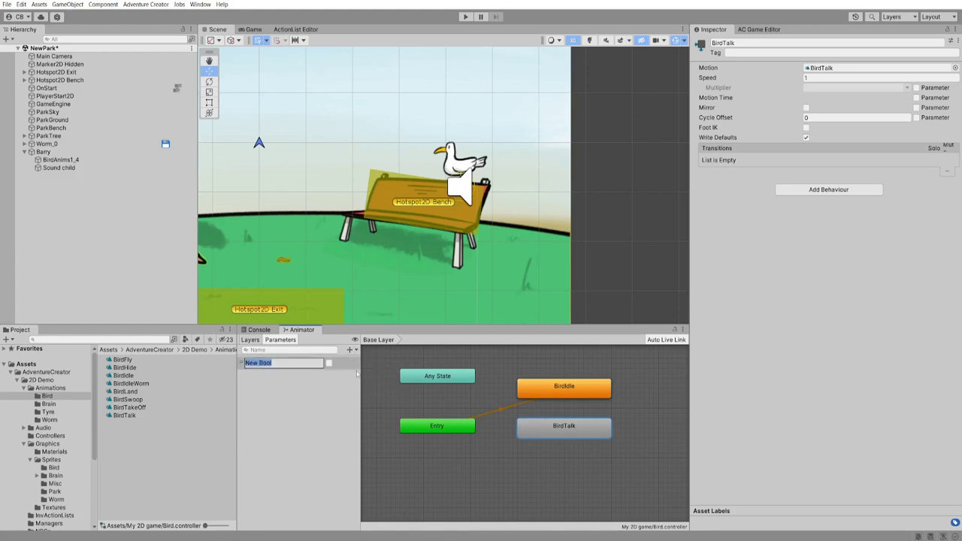
pyautogui.press('BackSpace')
pyautogui.write('IsTalking')
pyautogui.press('Return')
# Add a BirdIdle-to-BirdTalk transition without exit time, near-zero duration, conditioned on IsTalking
pyautogui.click(520, 468)
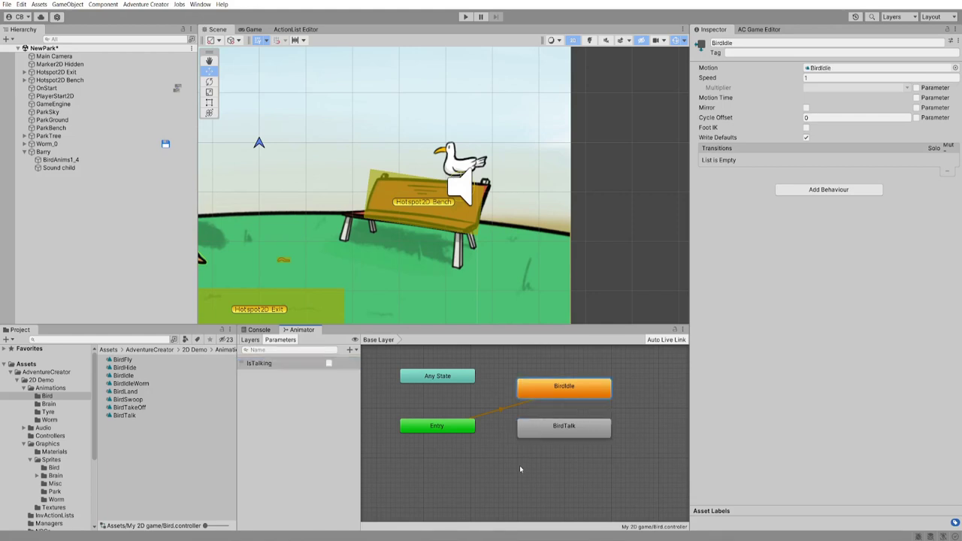
pyautogui.rightClick(569, 389)
pyautogui.click(595, 396)
pyautogui.click(560, 426)
pyautogui.click(562, 407)
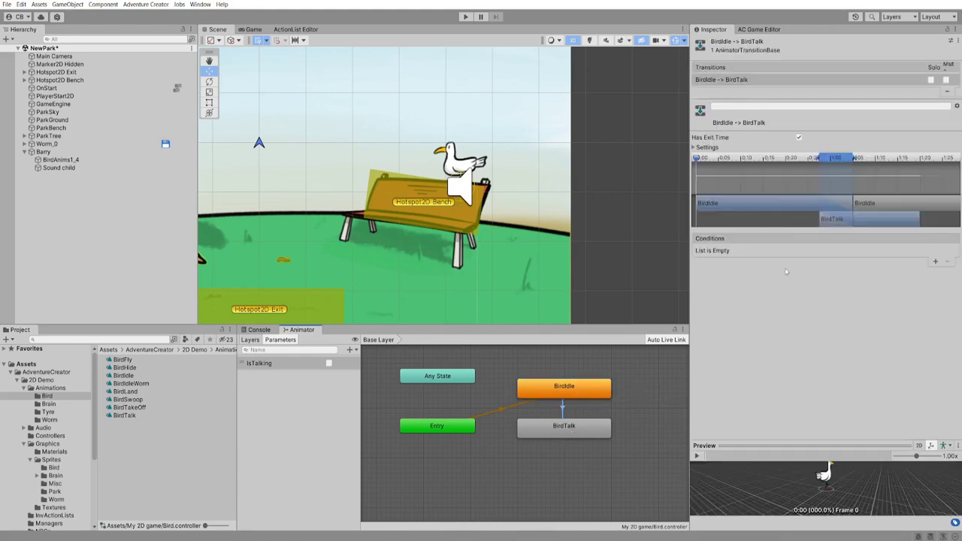
pyautogui.click(798, 138)
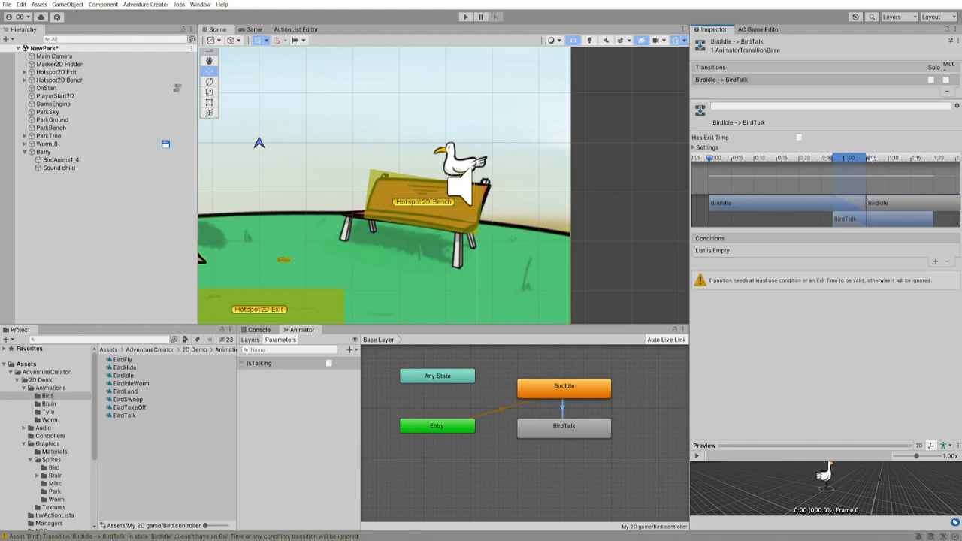
pyautogui.moveTo(867, 157); pyautogui.dragTo(833, 158)
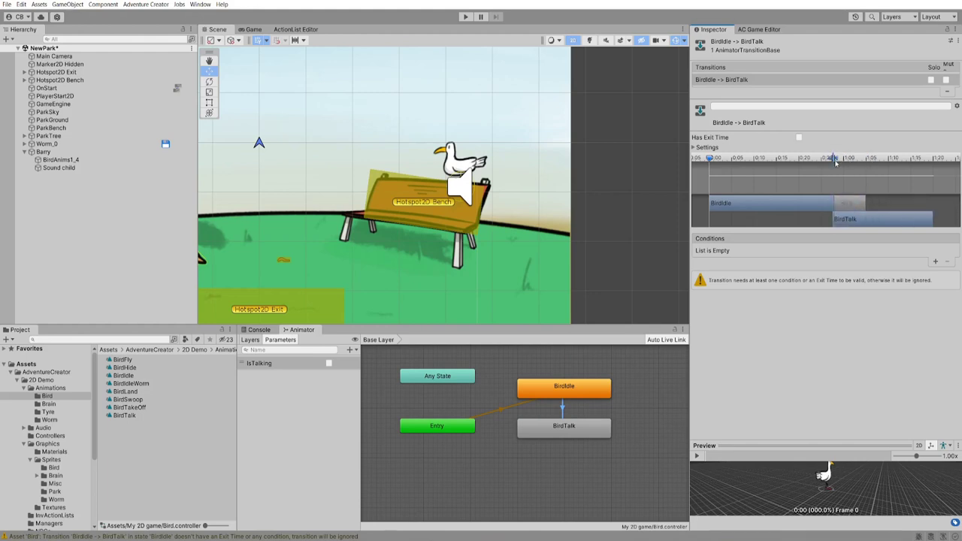
pyautogui.click(935, 262)
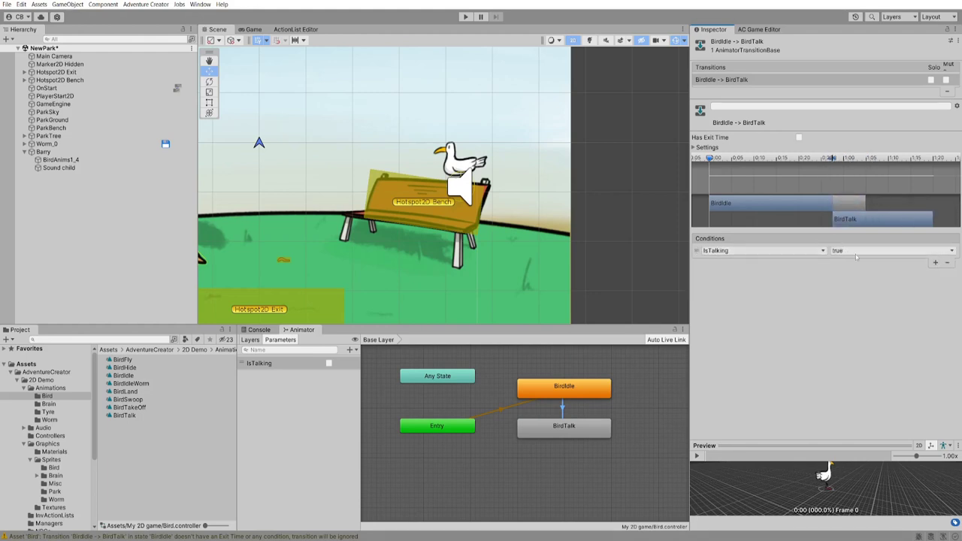
# Add a BirdTalk-to-BirdIdle transition without exit time, near-zero duration, on IsTalking false
pyautogui.click(576, 427)
pyautogui.rightClick(574, 429)
pyautogui.click(601, 437)
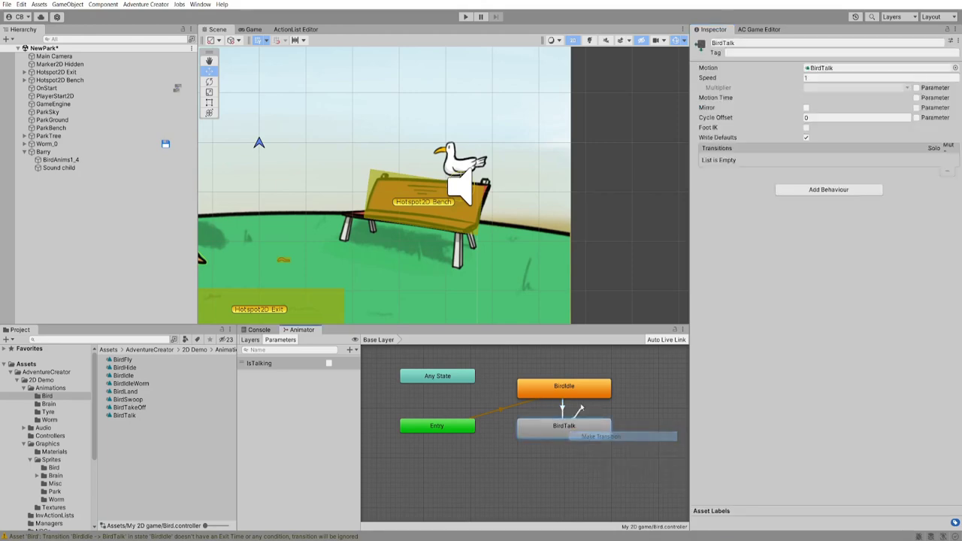
pyautogui.click(571, 394)
pyautogui.click(564, 407)
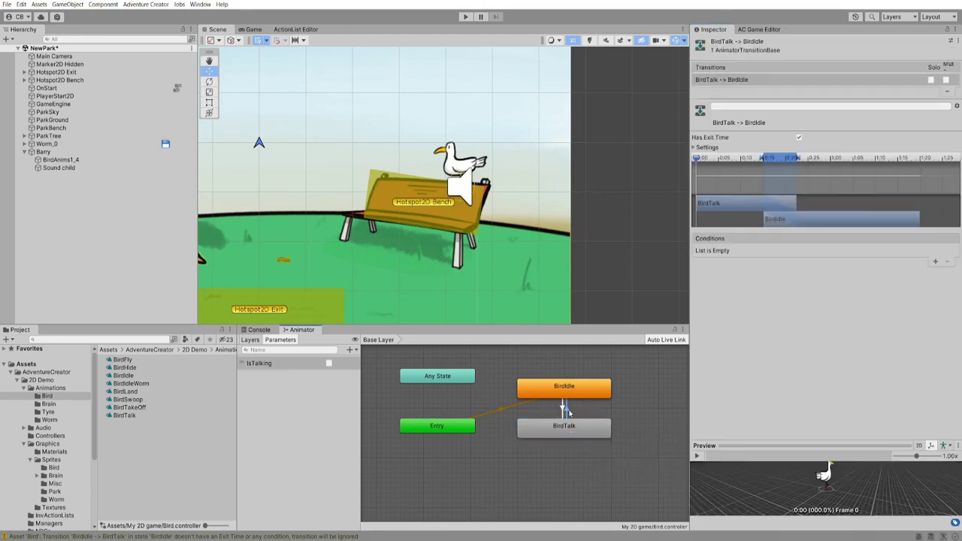
pyautogui.click(799, 138)
pyautogui.moveTo(798, 159); pyautogui.dragTo(764, 160)
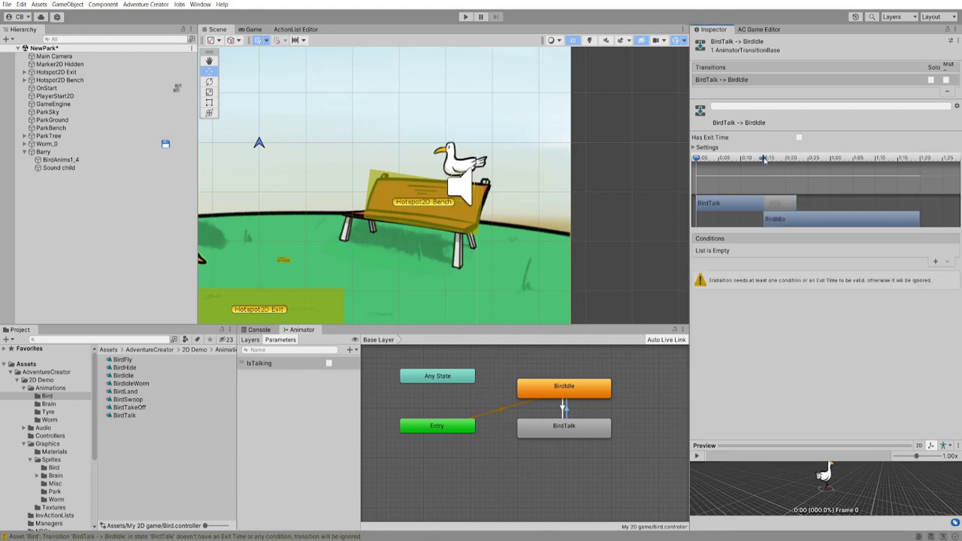
pyautogui.click(934, 262)
pyautogui.click(832, 251)
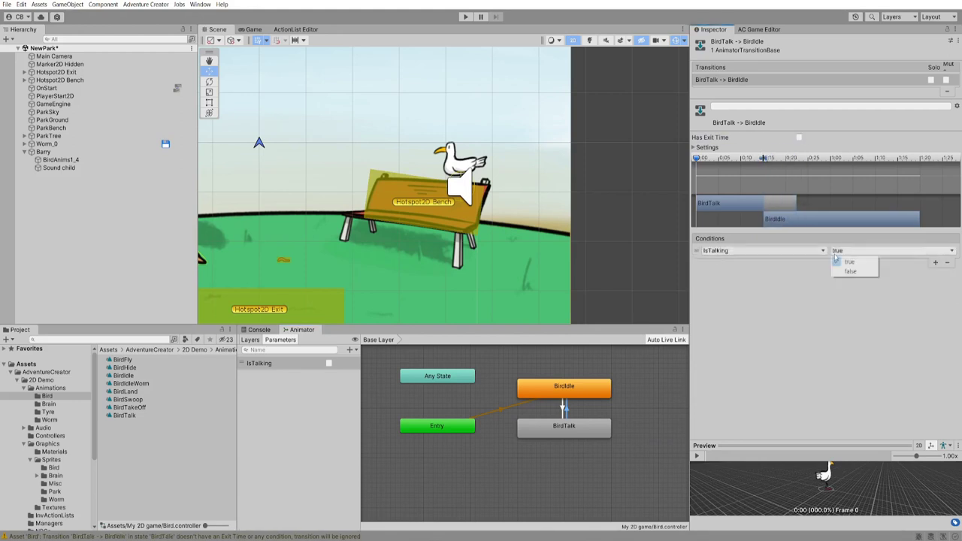
pyautogui.click(849, 271)
pyautogui.moveTo(569, 387); pyautogui.dragTo(573, 401, button='middle')
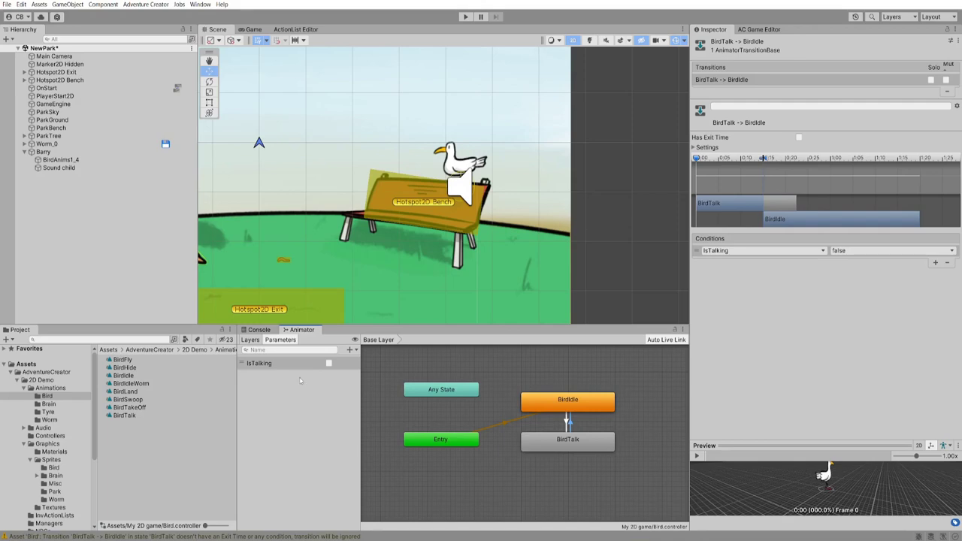
pyautogui.click(47, 151)
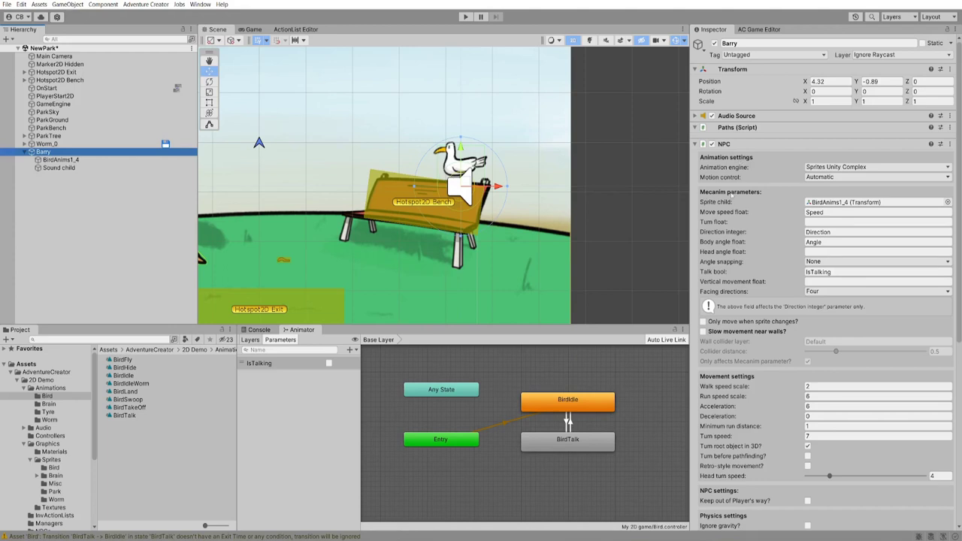
pyautogui.click(841, 167)
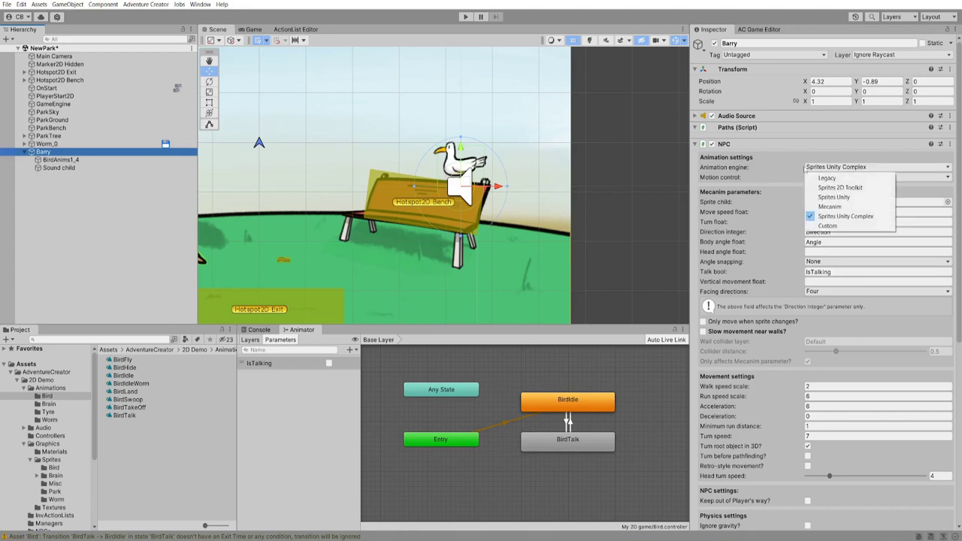
pyautogui.click(806, 170)
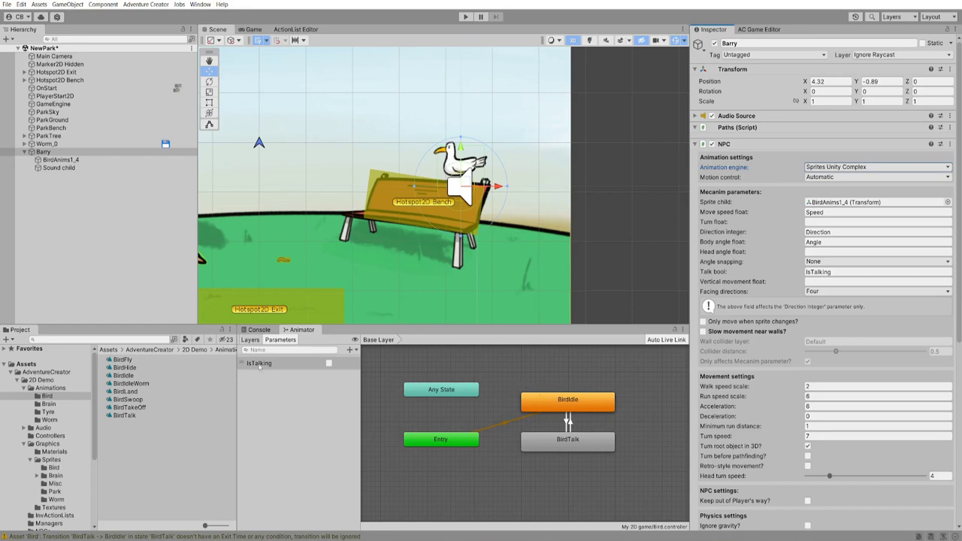
# Clear Barry's Move speed, Direction and Body angle animation parameter fields
pyautogui.click(849, 212)
pyautogui.press('BackSpace')
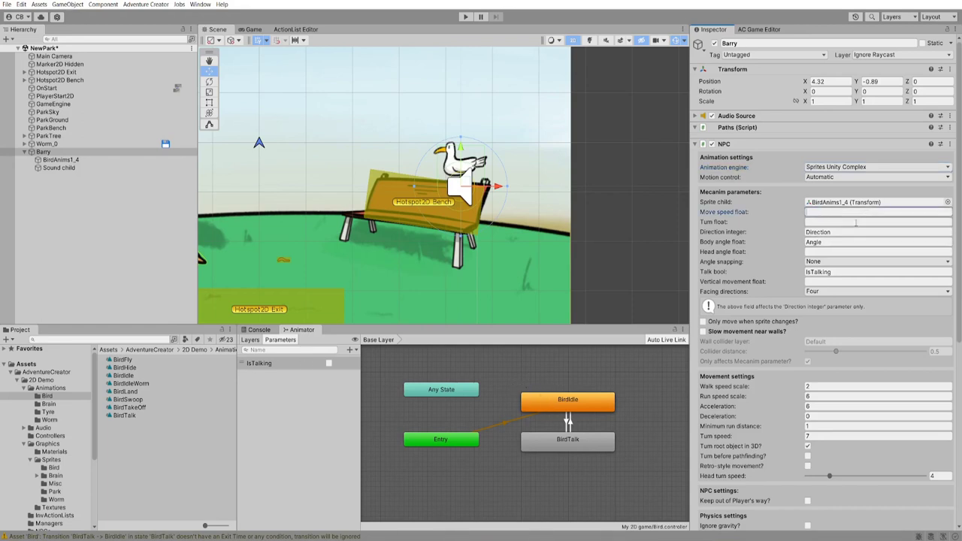
pyautogui.click(852, 231)
pyautogui.press('BackSpace')
pyautogui.click(843, 242)
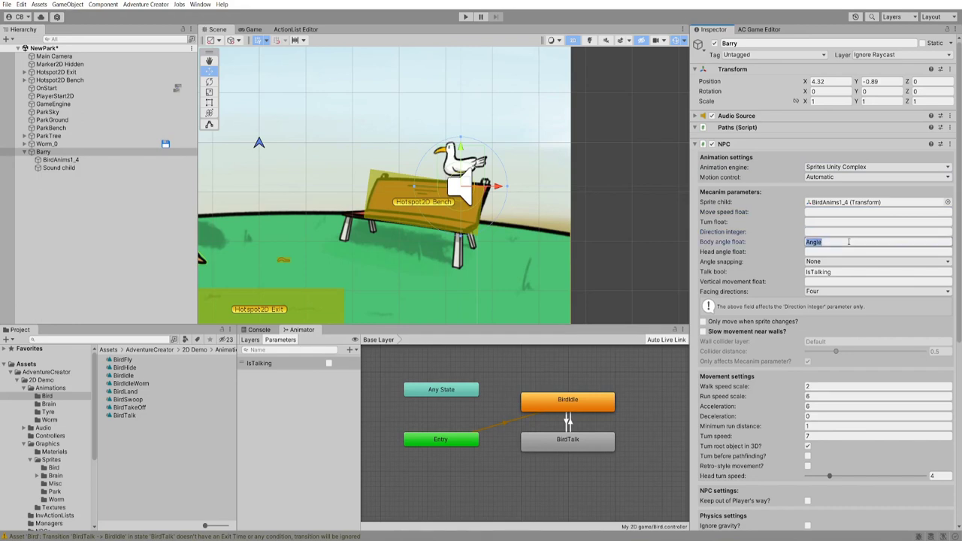
pyautogui.press('BackSpace')
pyautogui.click(834, 261)
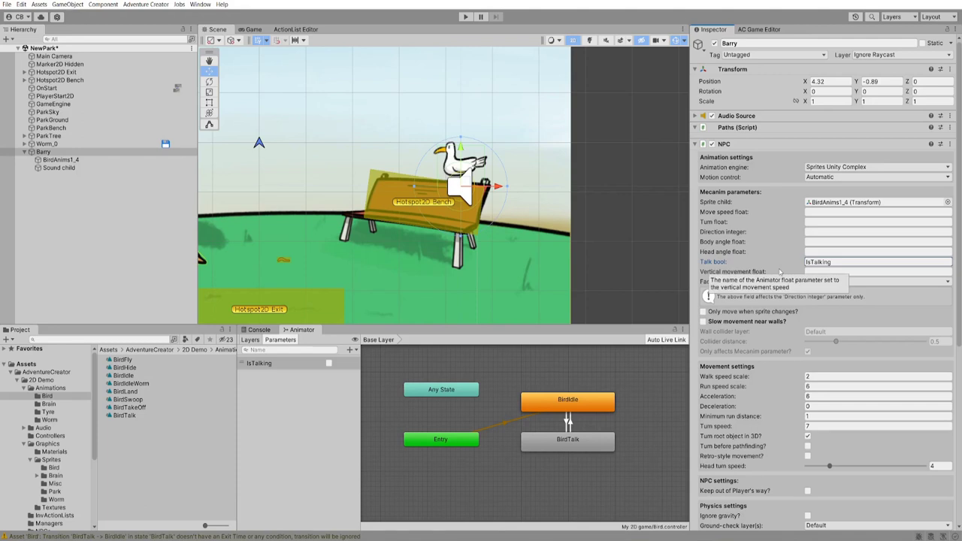
# Give BirdAnims1_4's hotspot a Talk to use interaction, creating the 'Barry: Talk to' ActionList
pyautogui.click(56, 160)
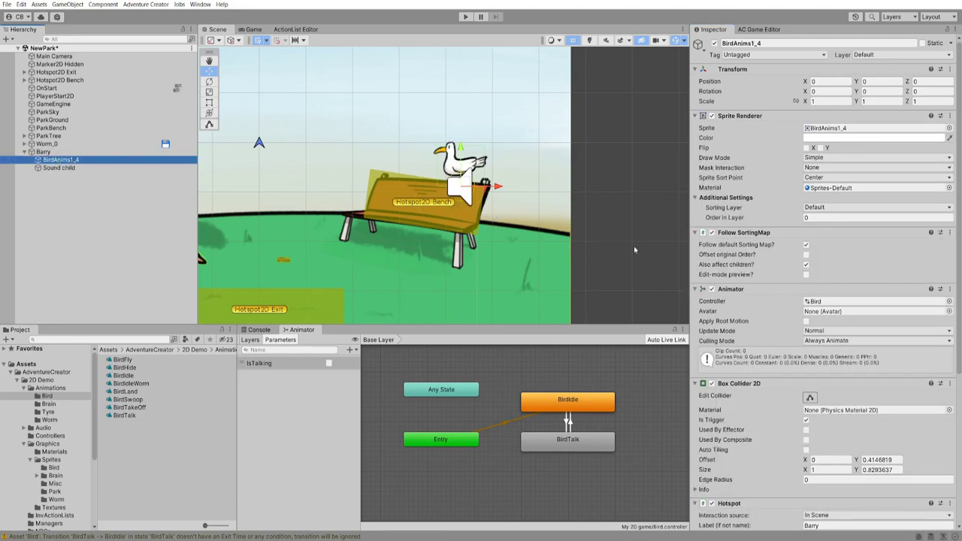
pyautogui.scroll(-10, 826, 263)
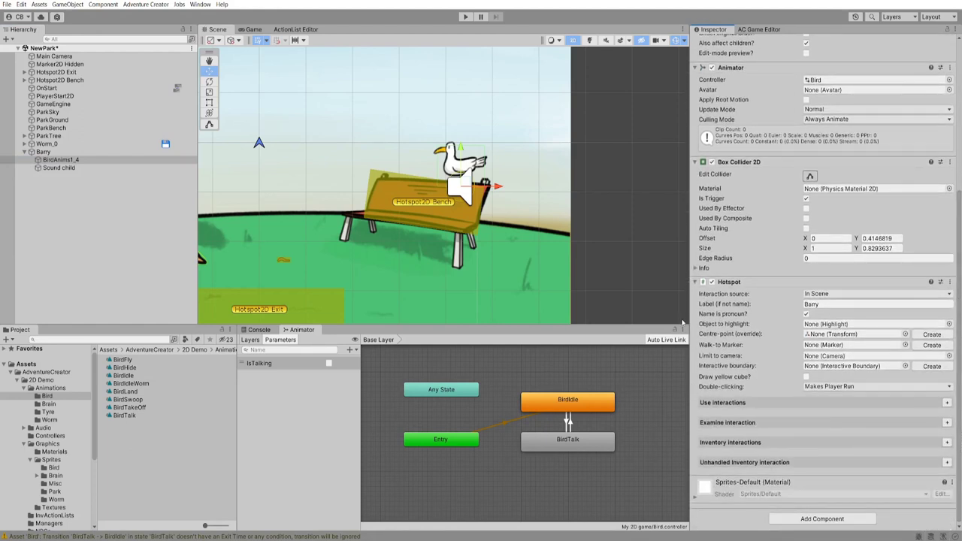
pyautogui.click(947, 401)
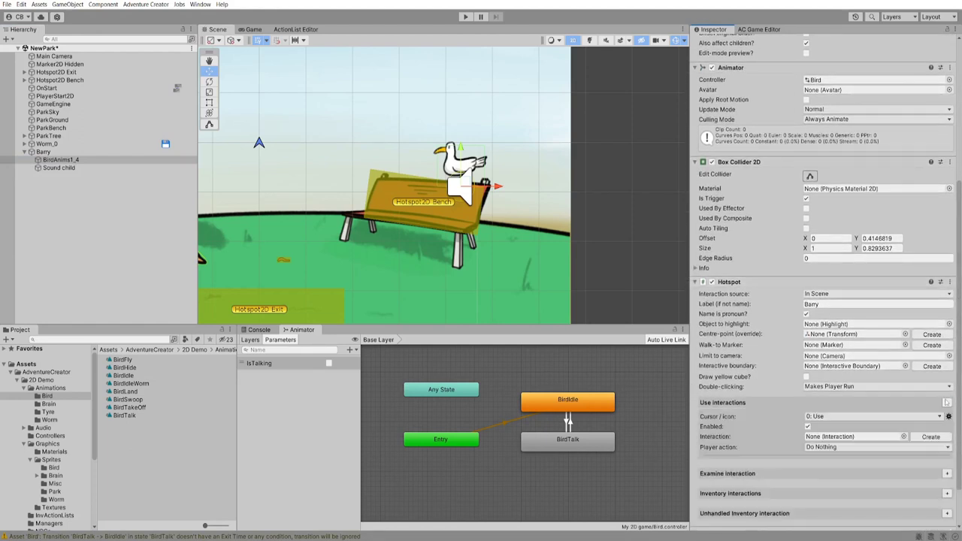
pyautogui.click(828, 416)
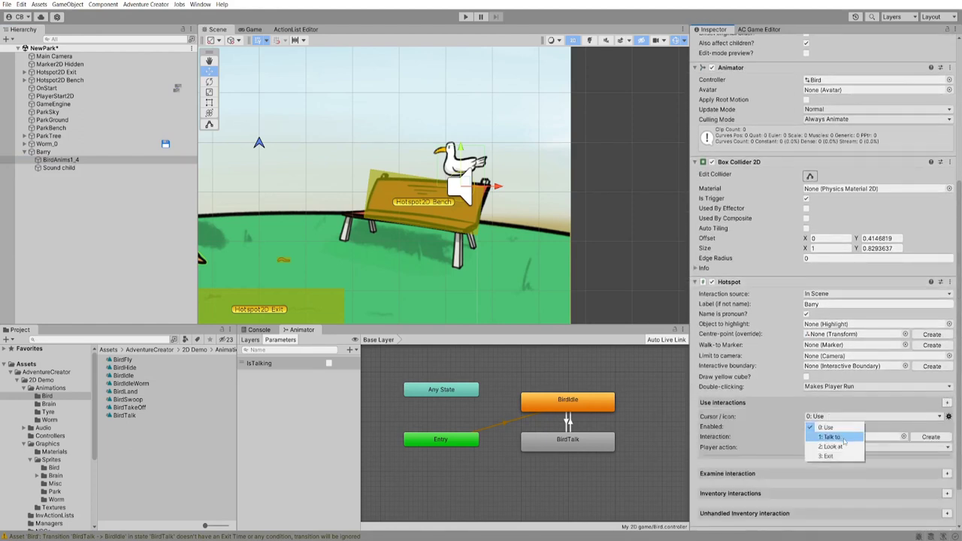
pyautogui.click(829, 437)
pyautogui.click(930, 436)
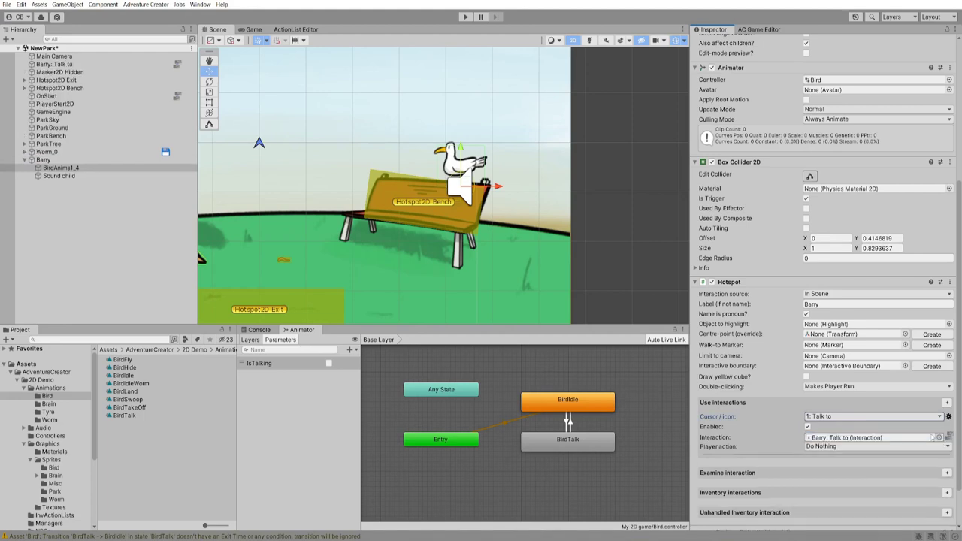
pyautogui.click(77, 160)
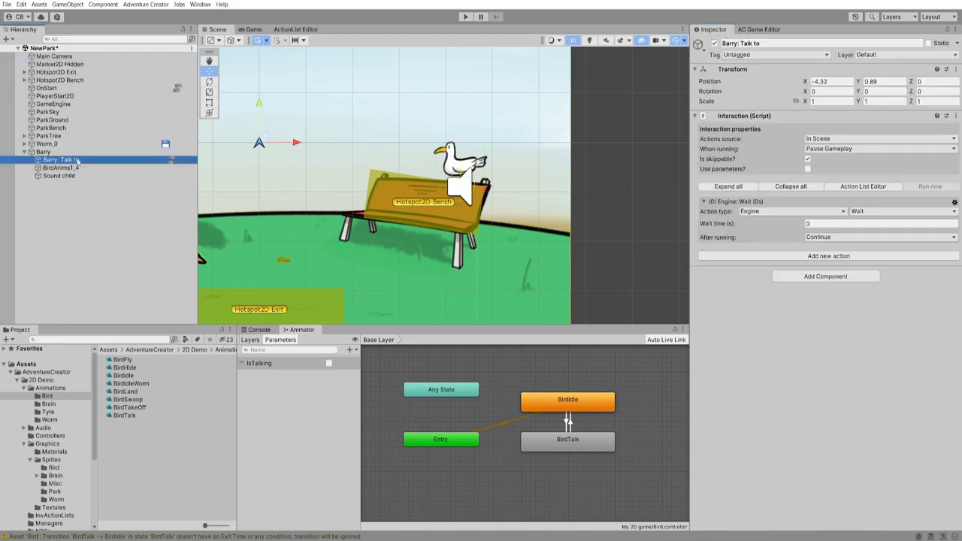
# Make the action a Dialogue Play speech with Barry saying 'Swark! I'm Barry!'
pyautogui.click(171, 160)
pyautogui.click(281, 68)
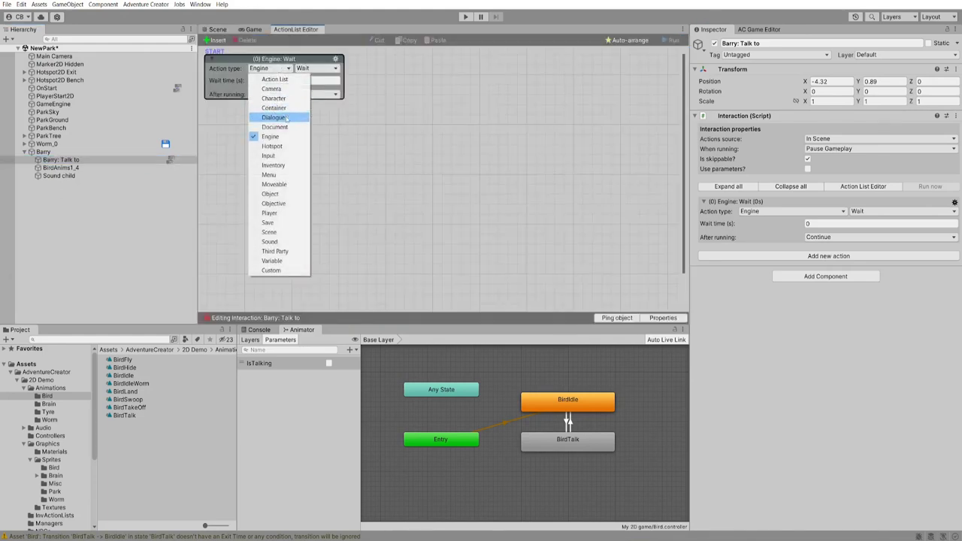
pyautogui.click(286, 118)
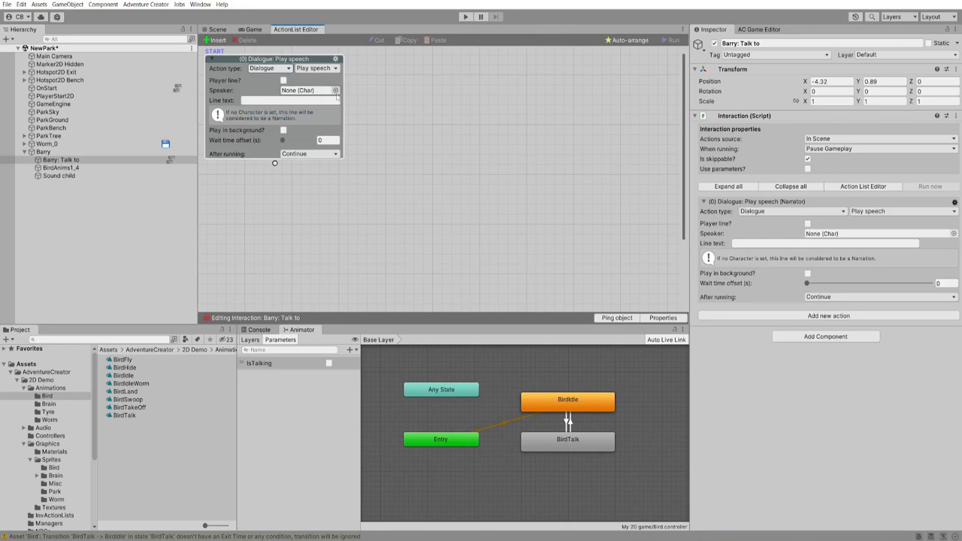
pyautogui.moveTo(43, 151); pyautogui.dragTo(308, 90)
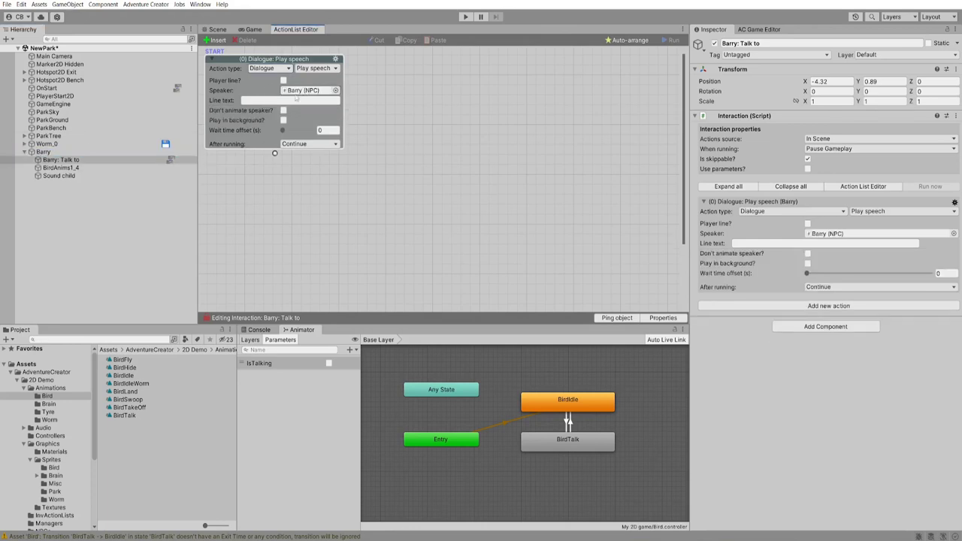
pyautogui.click(282, 101)
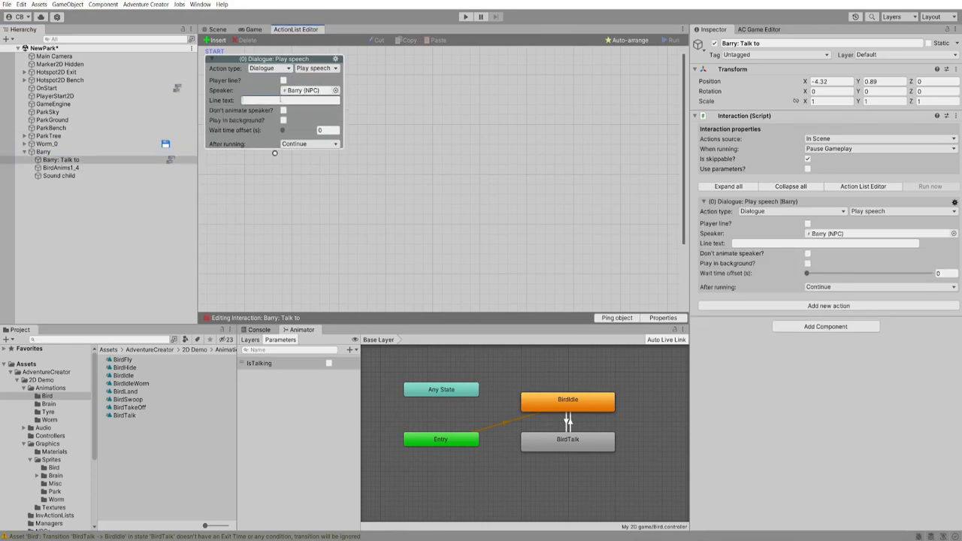
pyautogui.write("Swark! I'm Barryt")
# Playtest the scene, talk to Barry while watching IsTalking in the Animator, then stop
pyautogui.click(465, 17)
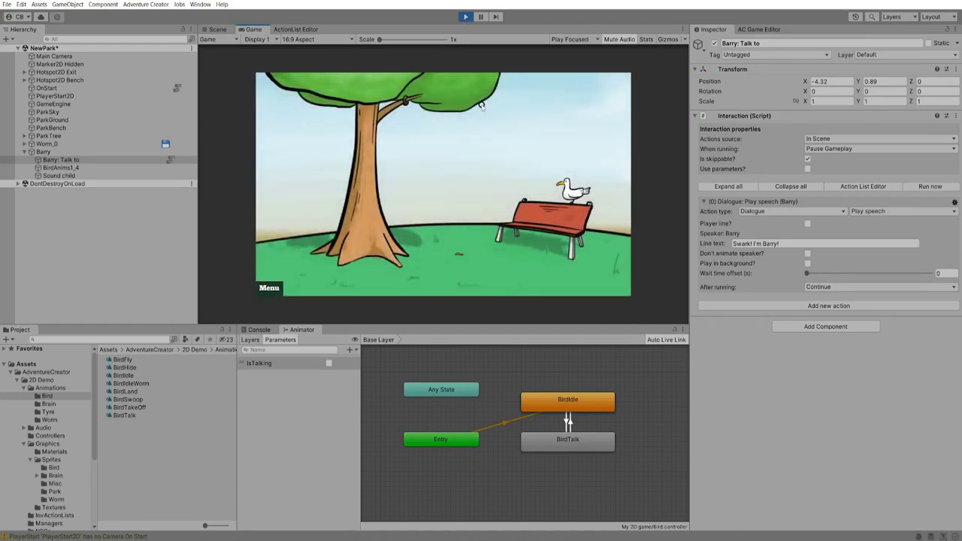
pyautogui.click(565, 190)
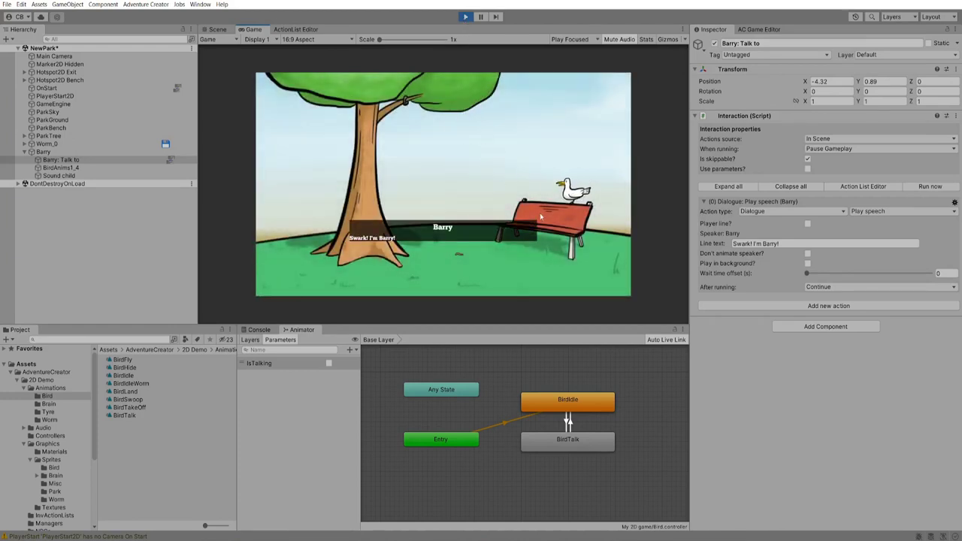
pyautogui.click(571, 189)
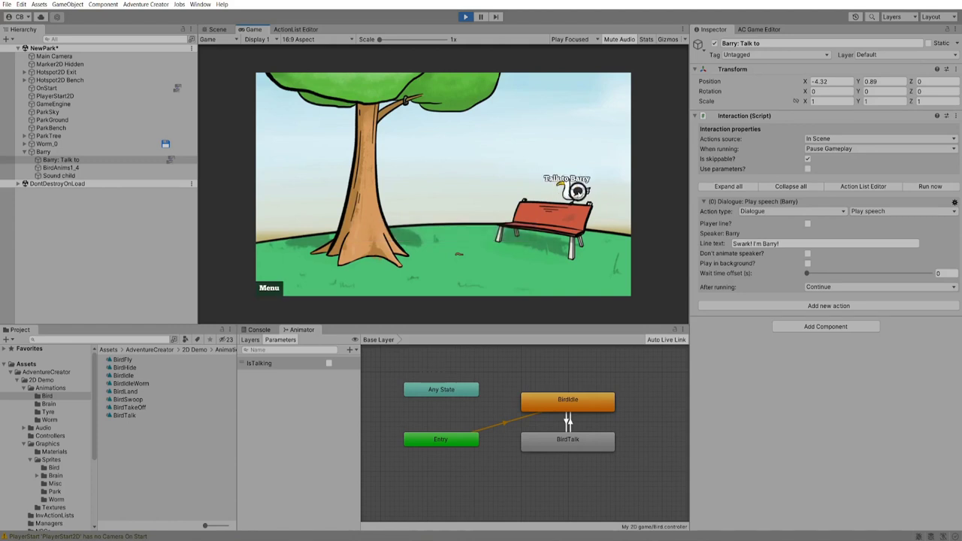
pyautogui.click(60, 168)
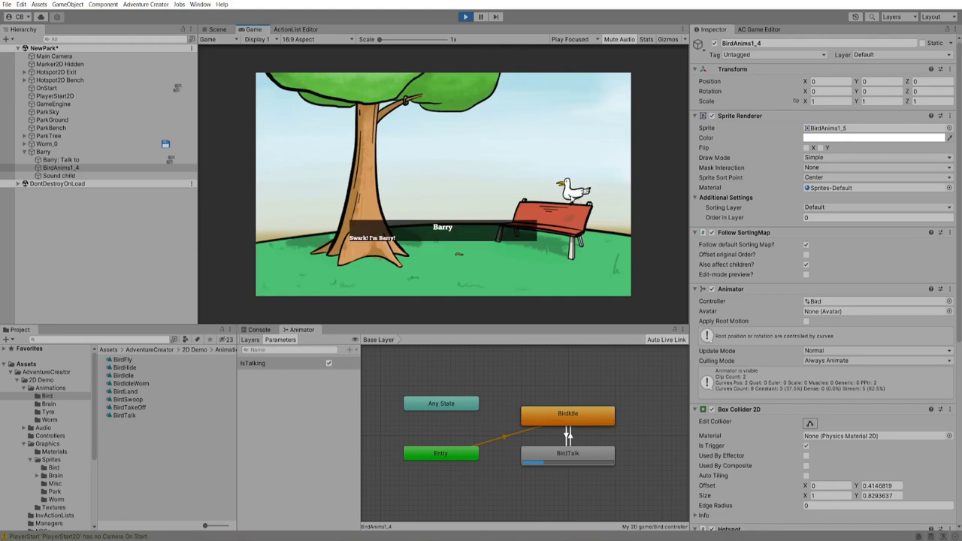
pyautogui.click(570, 195)
pyautogui.hotkey('ctrl', 'p')
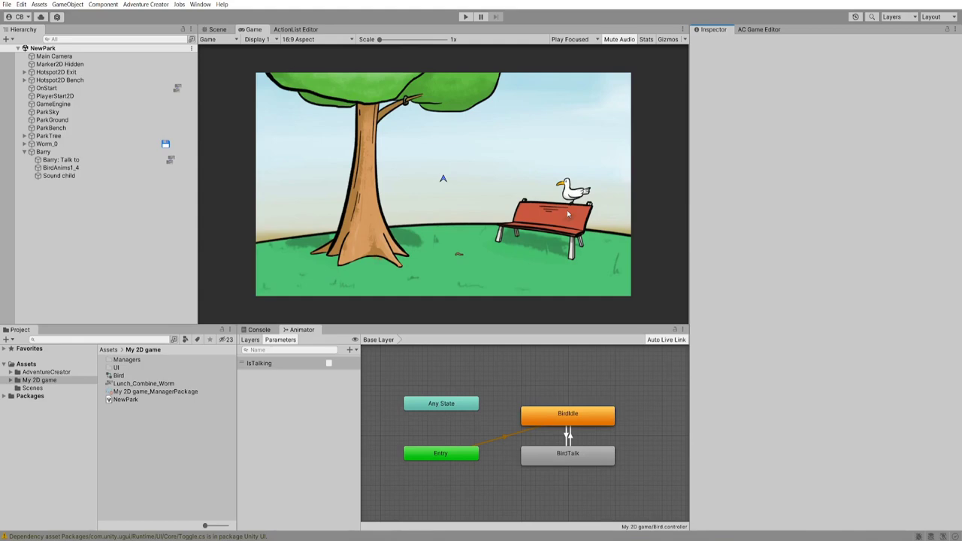
# Add a Conversation object to the scene and name it Barry Conversation
pyautogui.click(755, 30)
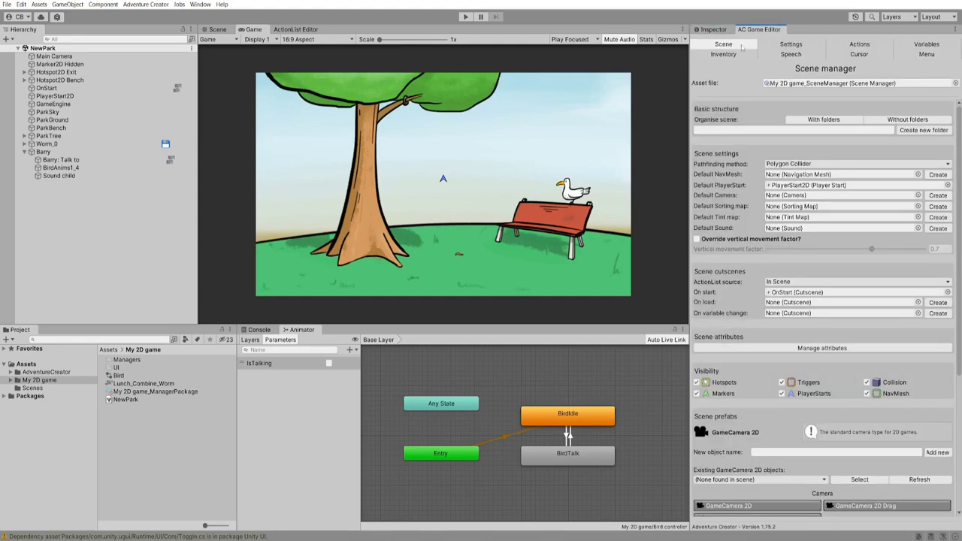
pyautogui.scroll(-5, 799, 340)
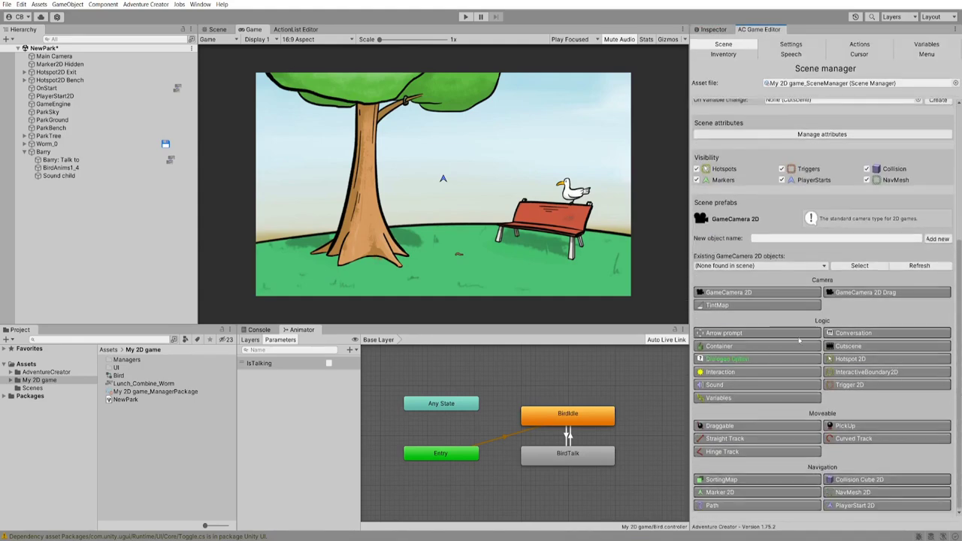
pyautogui.click(870, 336)
pyautogui.click(870, 336)
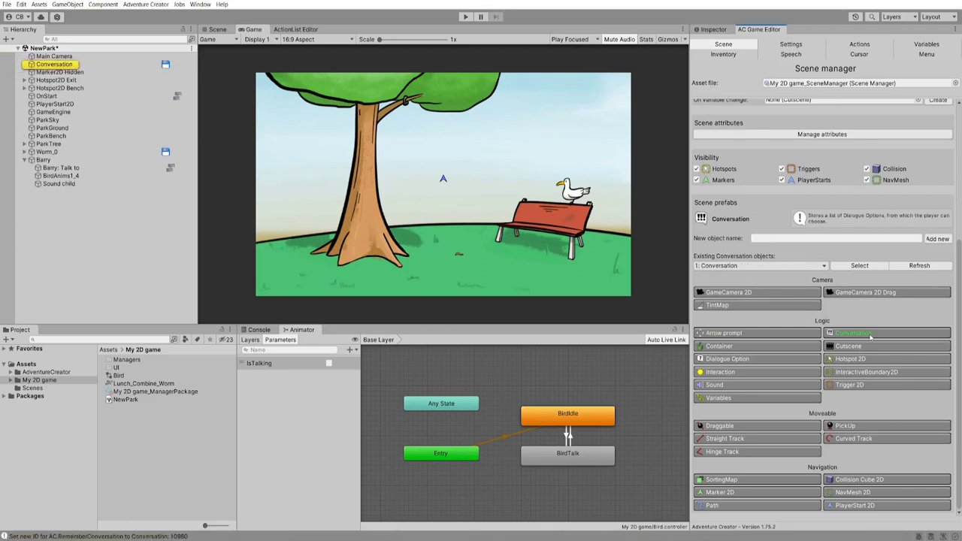
pyautogui.click(66, 67)
pyautogui.click(67, 66)
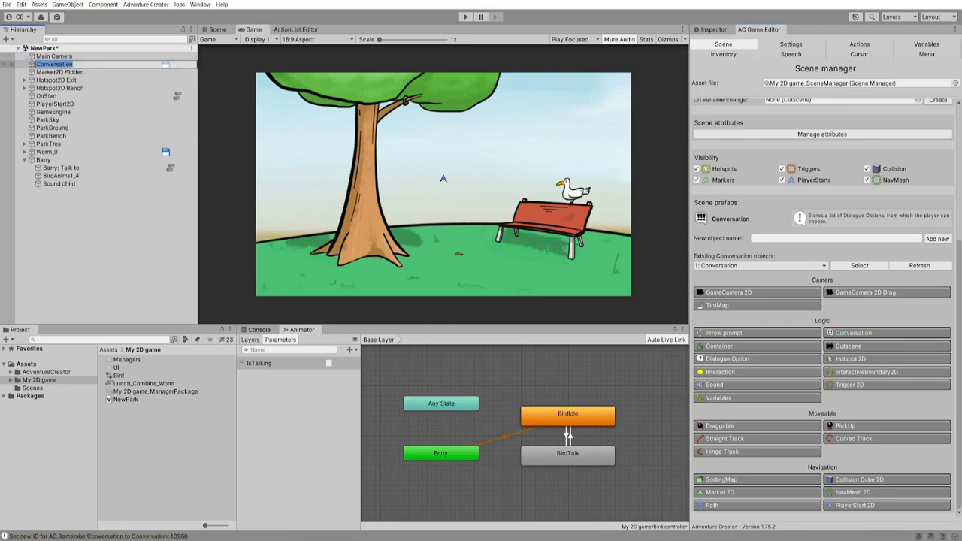
pyautogui.write('Barry')
pyautogui.press('Return')
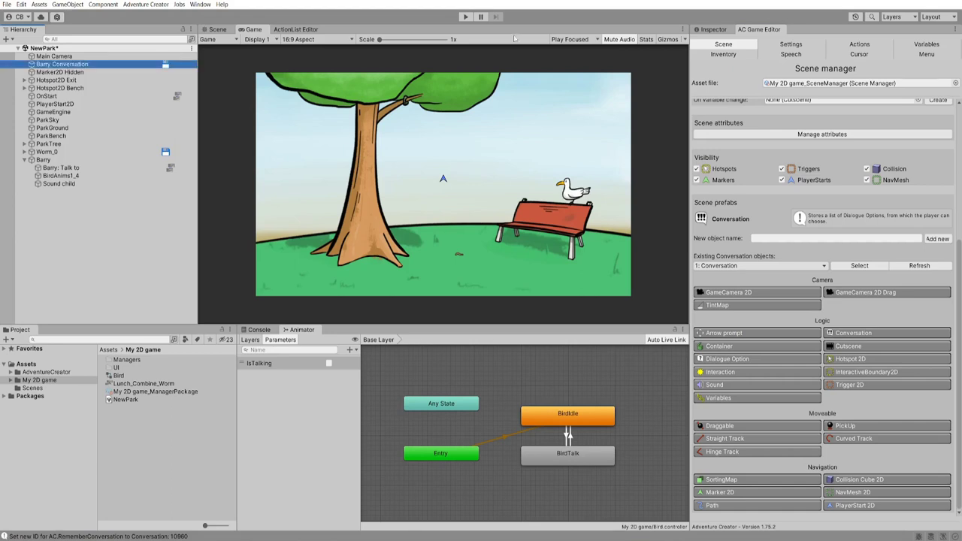
# Add three dialogue options labelled 'Wow, a talking bird!', 'Are you hungry?' and 'Later, Barry!'
pyautogui.click(722, 29)
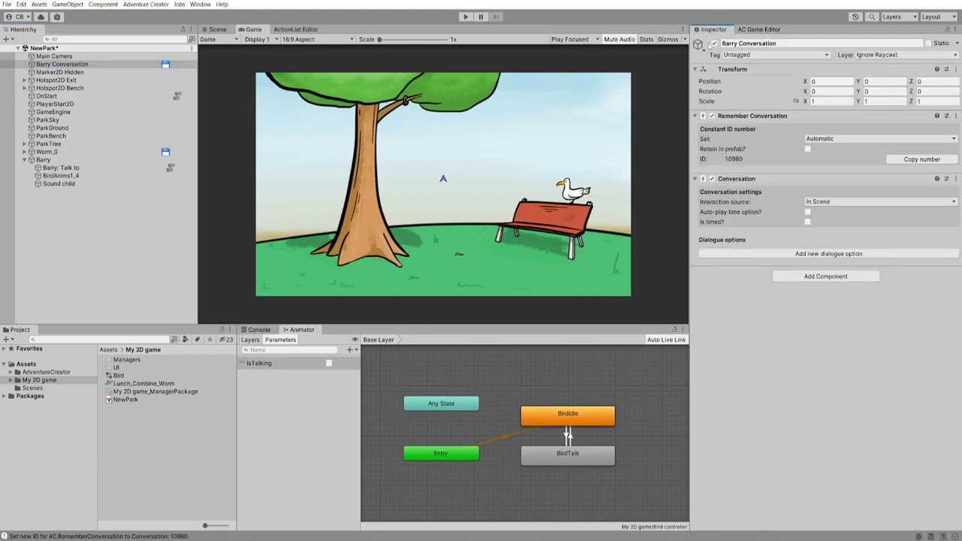
pyautogui.click(806, 256)
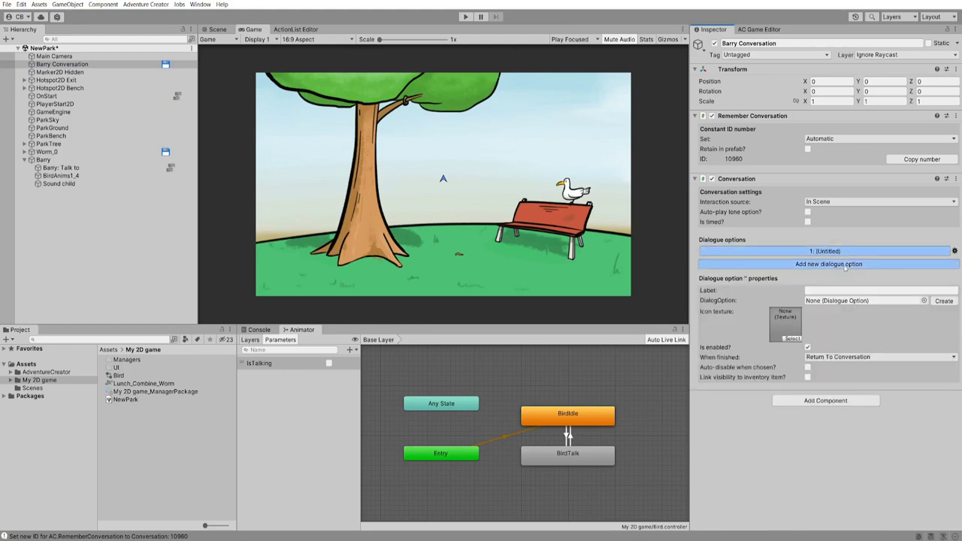
pyautogui.click(845, 267)
pyautogui.click(843, 275)
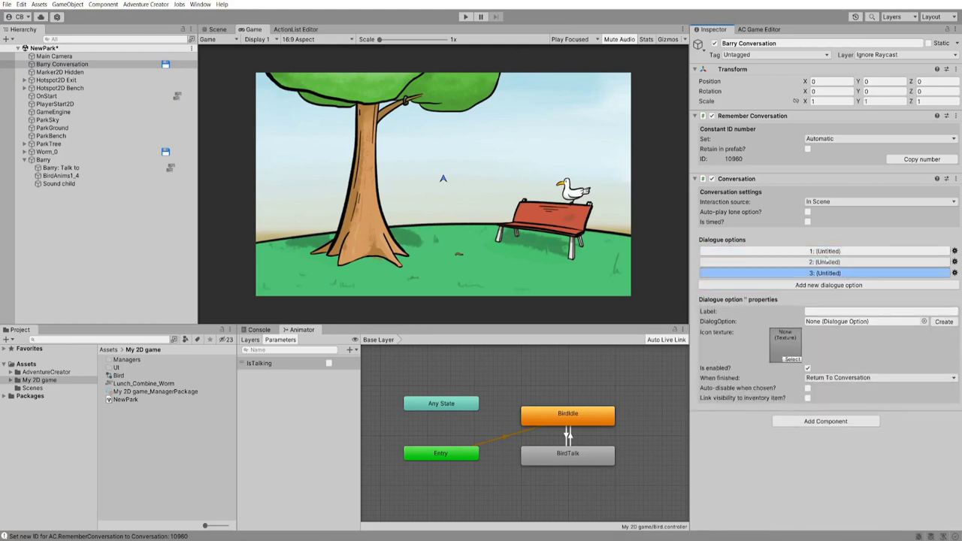
pyautogui.click(825, 251)
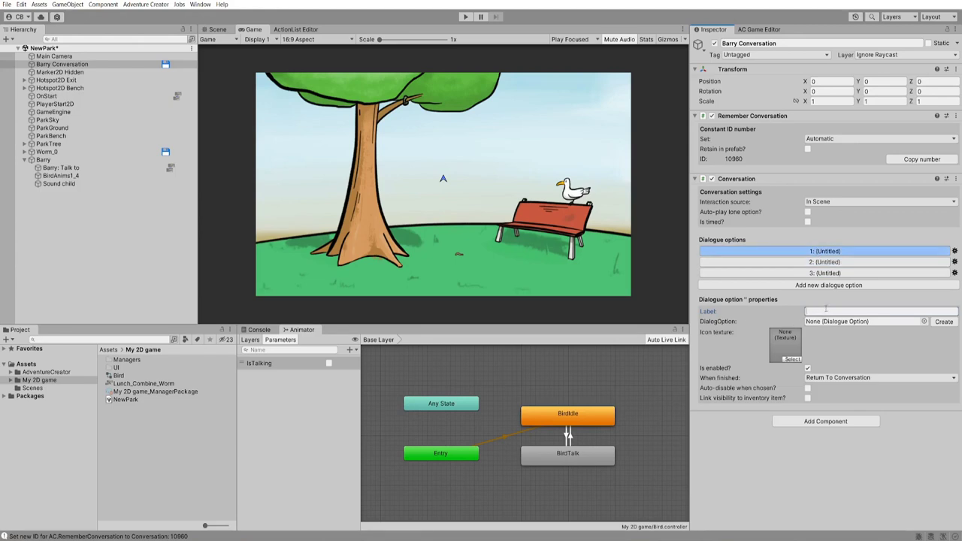
pyautogui.write('Wow, a talking bird!')
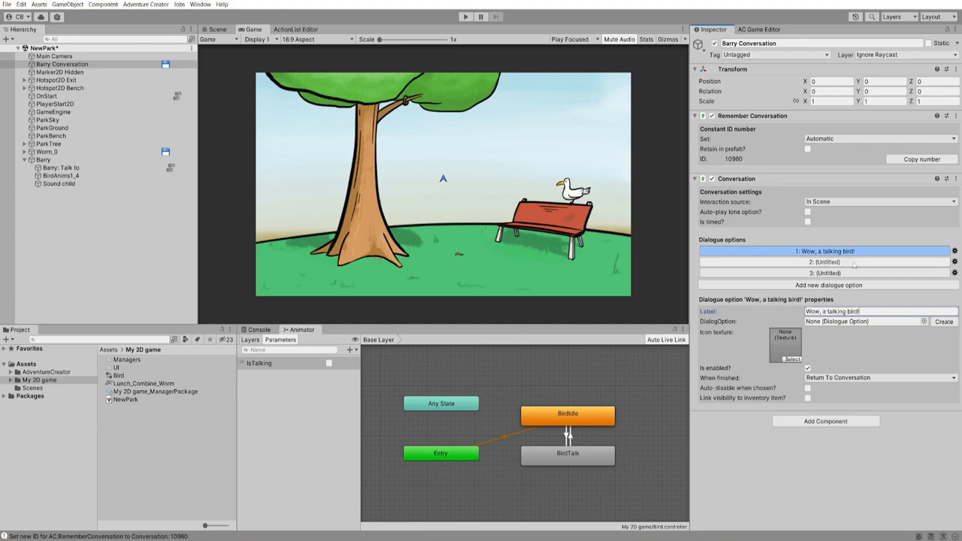
pyautogui.click(838, 262)
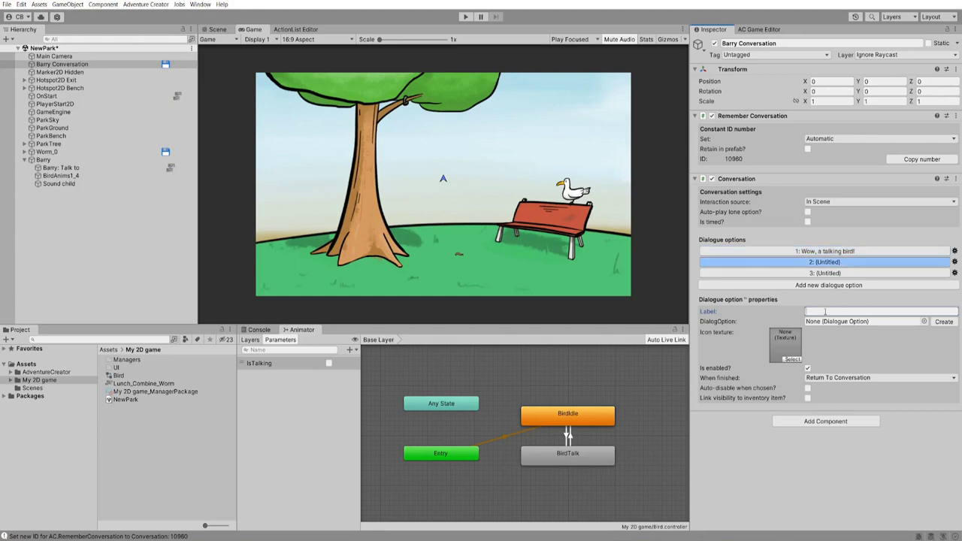
pyautogui.write('Are you hungry?')
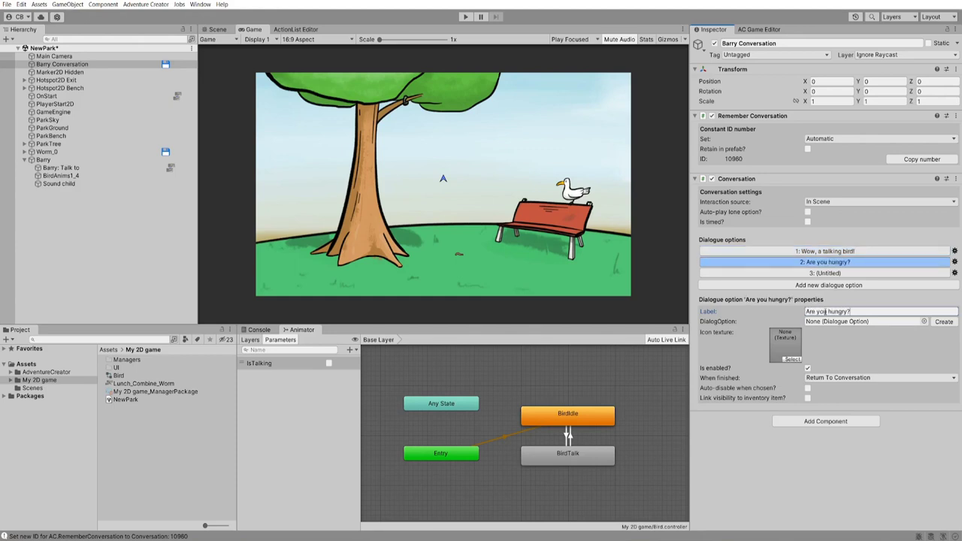
pyautogui.click(825, 273)
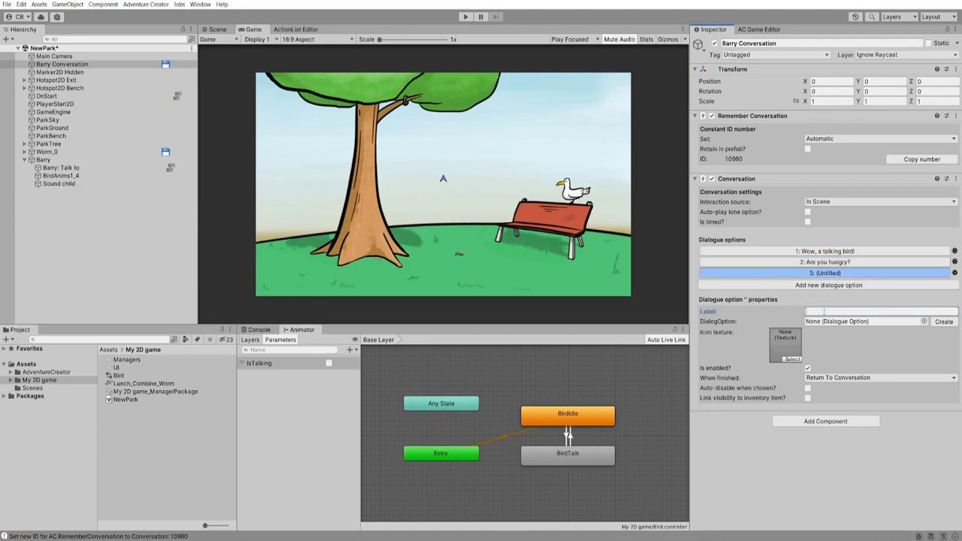
pyautogui.write('Later, Barry')
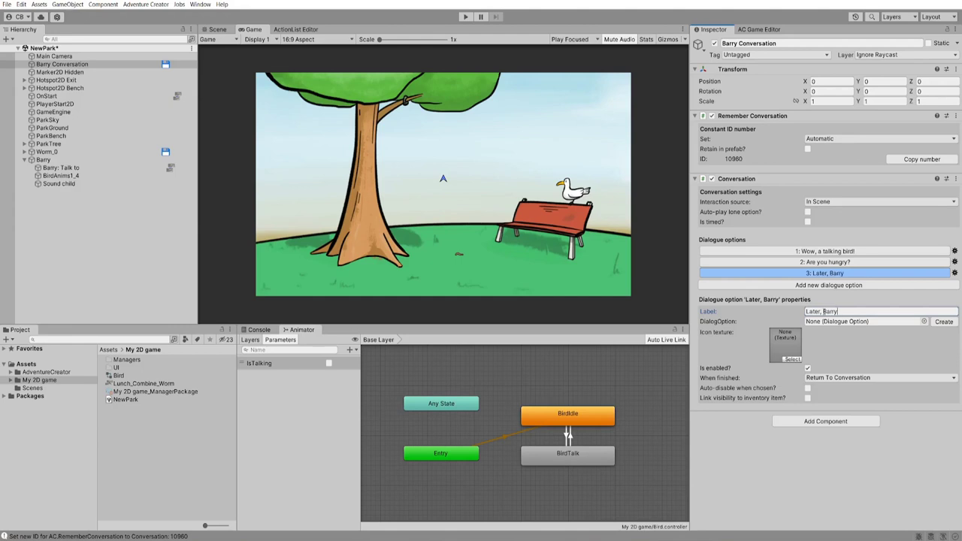
pyautogui.write('!')
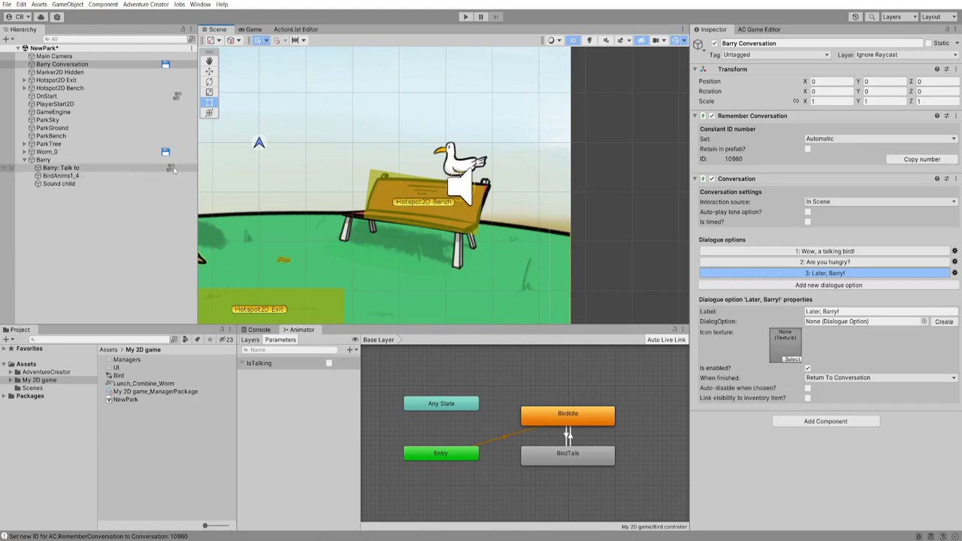
# Add a Start conversation action using Barry Conversation, with its options overridden
pyautogui.click(171, 168)
pyautogui.moveTo(276, 166); pyautogui.dragTo(275, 169)
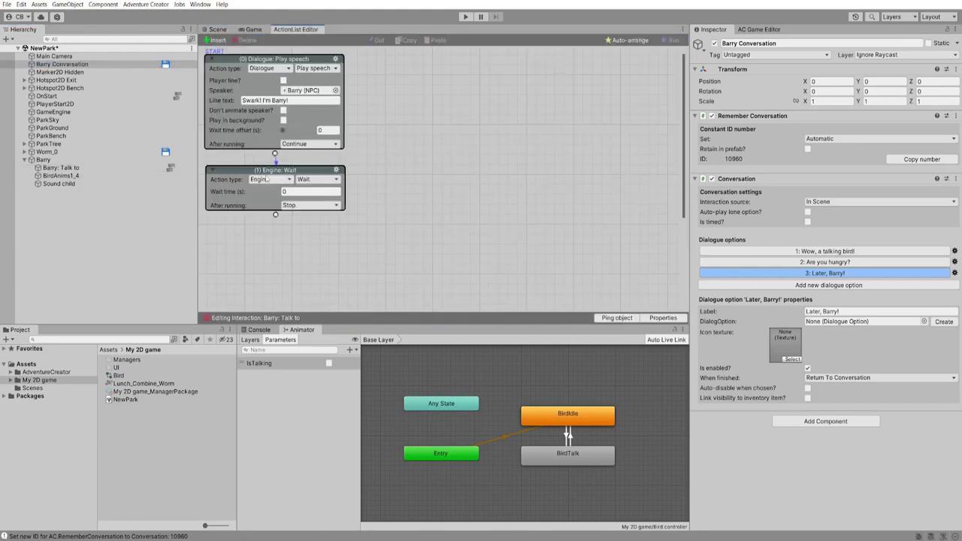
pyautogui.click(266, 181)
pyautogui.click(270, 229)
pyautogui.click(316, 178)
pyautogui.click(331, 209)
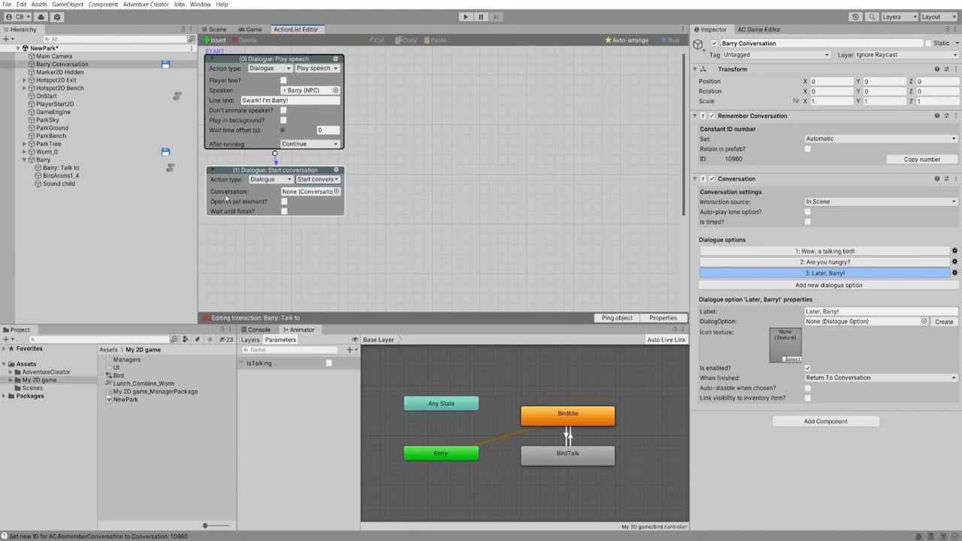
pyautogui.moveTo(101, 64); pyautogui.dragTo(308, 190)
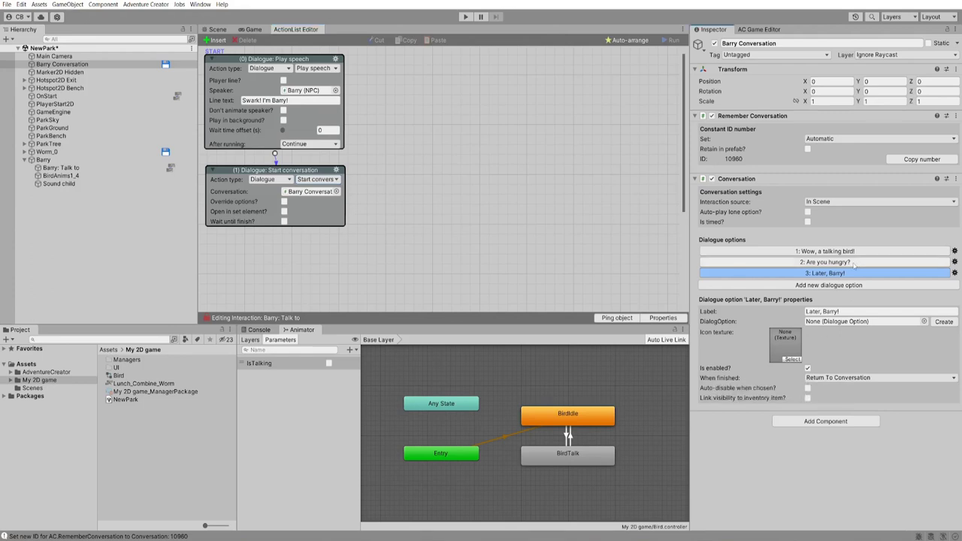
pyautogui.click(853, 262)
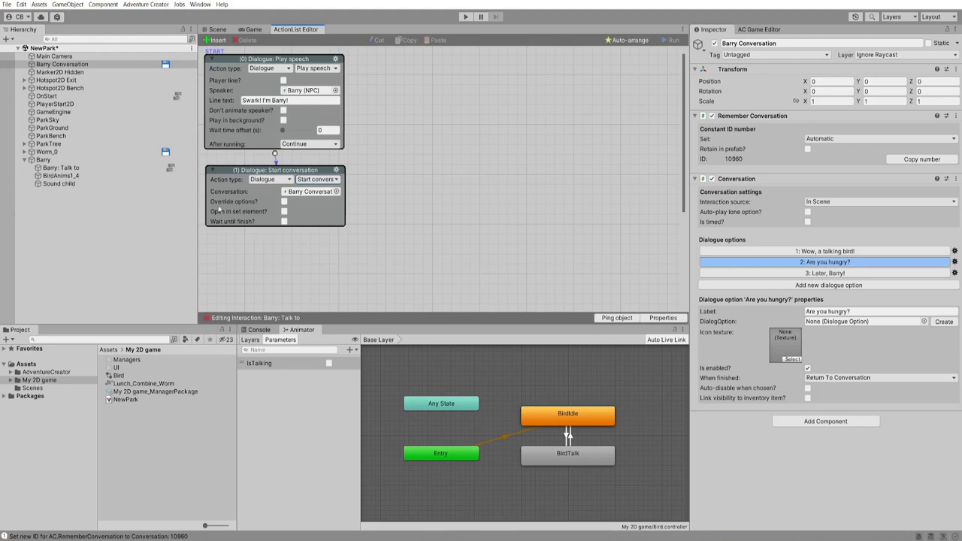
pyautogui.click(284, 202)
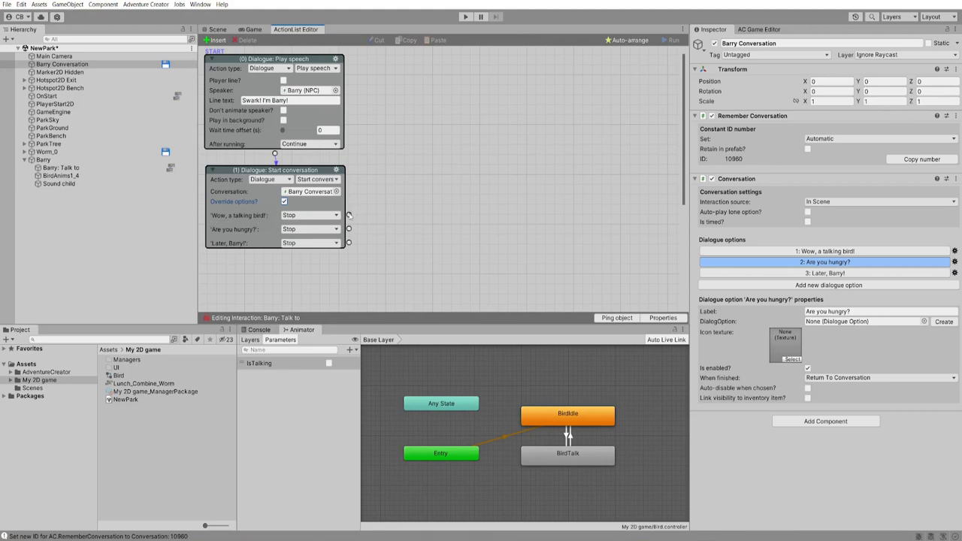
# Make the 'Wow, a talking bird!' choice play that line spoken by the player
pyautogui.moveTo(349, 215); pyautogui.dragTo(465, 92)
pyautogui.click(489, 97)
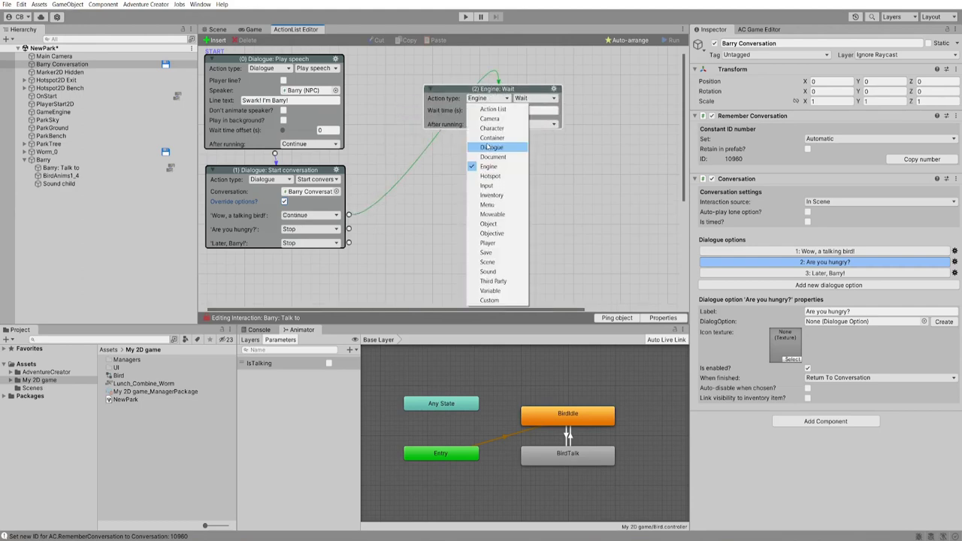
pyautogui.click(489, 147)
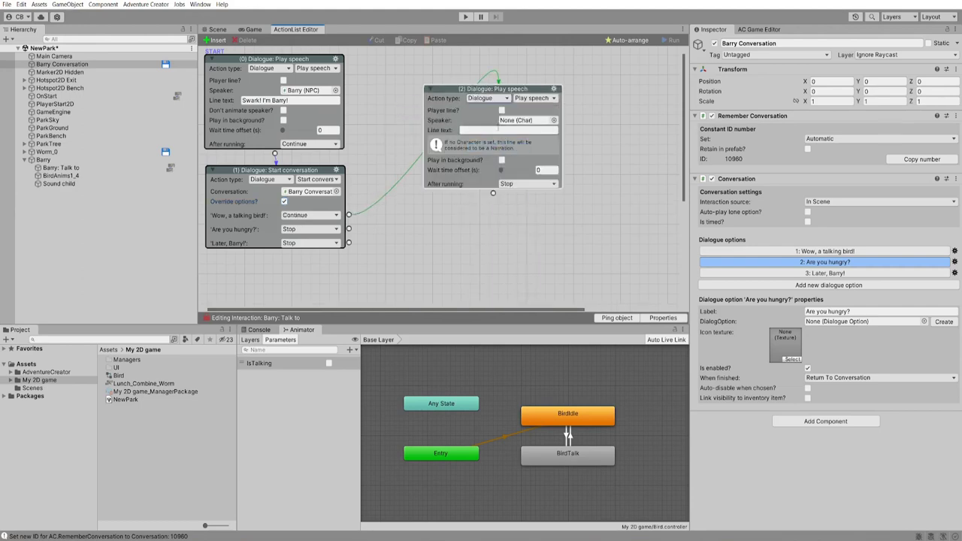
pyautogui.click(502, 110)
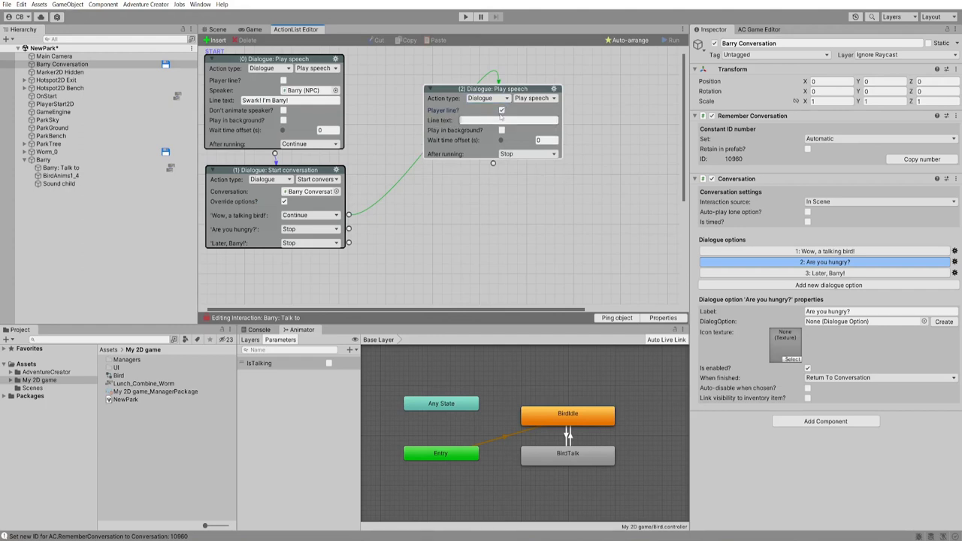
pyautogui.write('Wow, a talking bird!')
# Add a follow-up Play speech action after the player's line for Barry's reply
pyautogui.moveTo(491, 154); pyautogui.dragTo(493, 181)
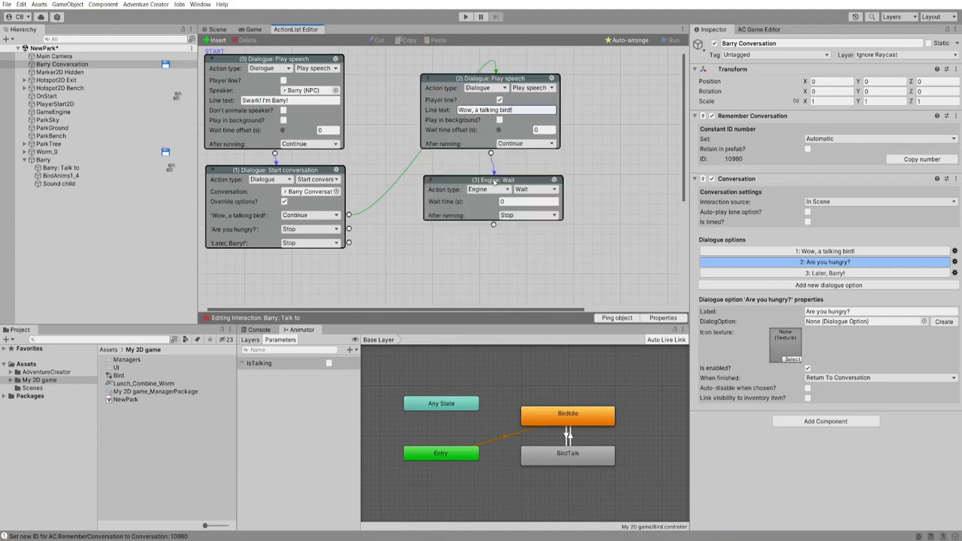
pyautogui.click(483, 181)
pyautogui.click(486, 231)
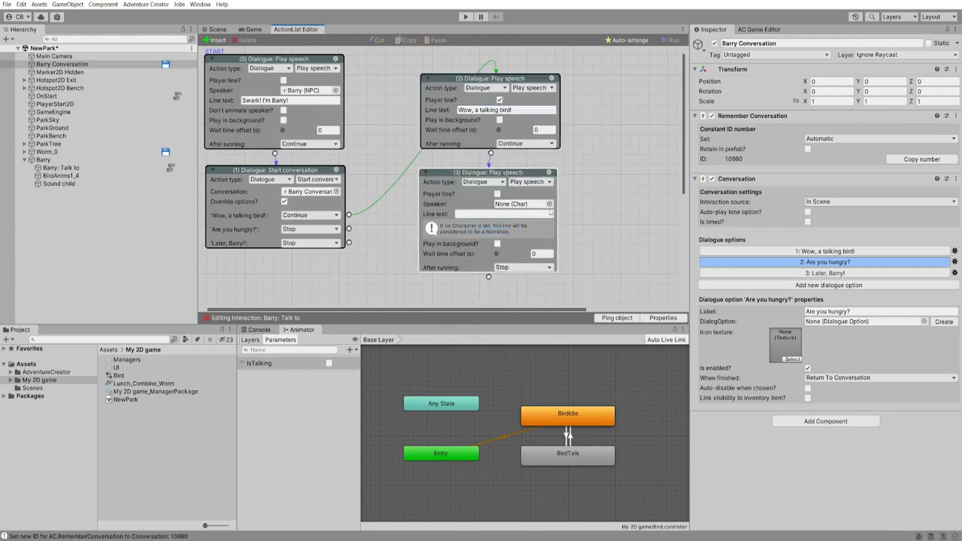
pyautogui.click(547, 204)
pyautogui.click(571, 176)
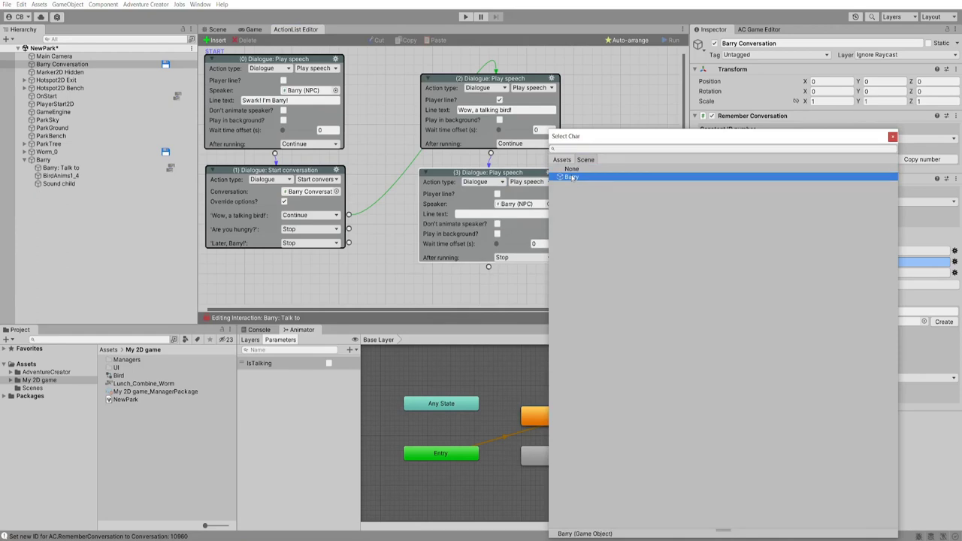
# Have Barry reply 'Well, it is a game.' and link it back to the conversation node
pyautogui.doubleClick(571, 176)
pyautogui.click(502, 214)
pyautogui.write('Wel')
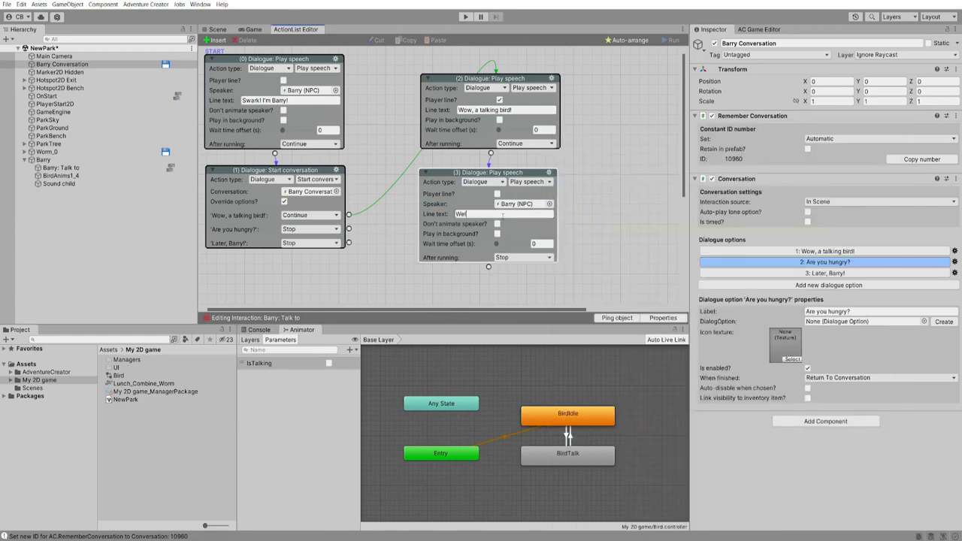
pyautogui.write('l, it is a game.')
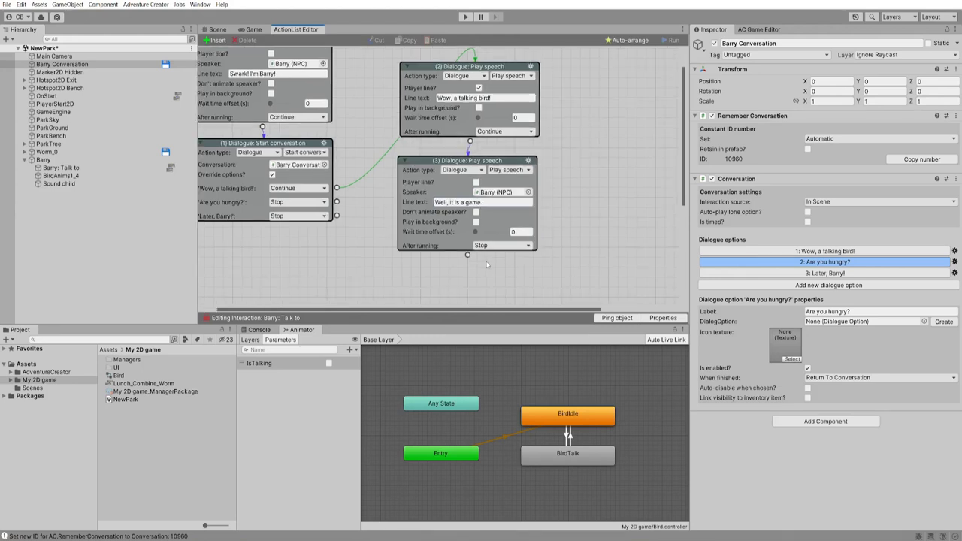
pyautogui.moveTo(467, 255); pyautogui.dragTo(334, 140)
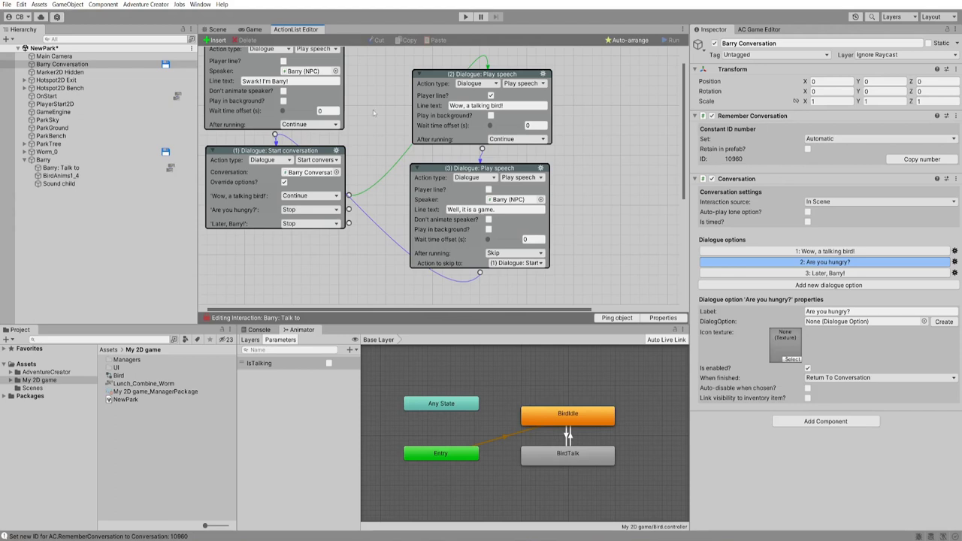
# Move the two new speech nodes further right in the ActionList Editor
pyautogui.moveTo(377, 109); pyautogui.dragTo(429, 201)
pyautogui.moveTo(419, 96); pyautogui.dragTo(568, 83)
pyautogui.click(457, 136)
pyautogui.scroll(1, 380, 190)
pyautogui.scroll(-3, 379, 190)
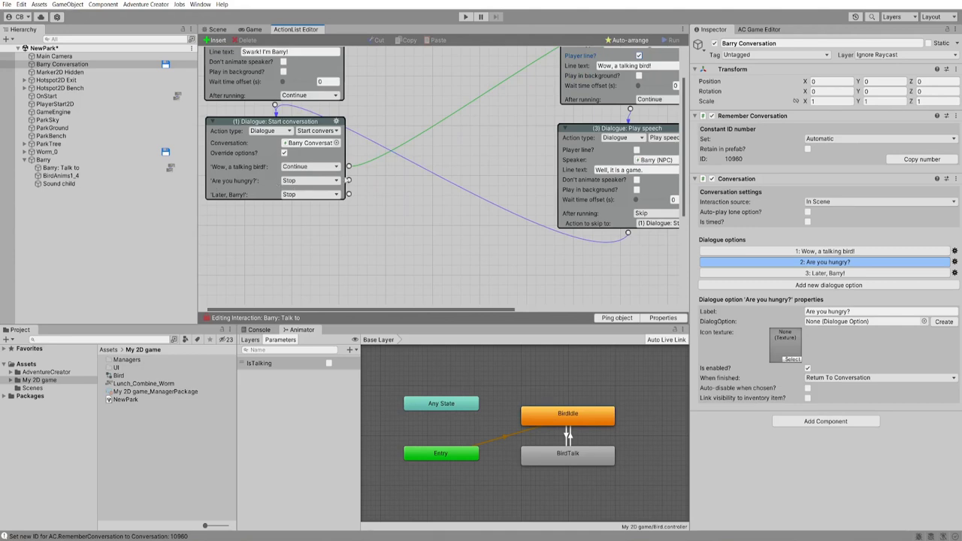
# Make the 'Are you hungry?' choice play that line as a speech action
pyautogui.moveTo(348, 181); pyautogui.dragTo(450, 182)
pyautogui.click(442, 197)
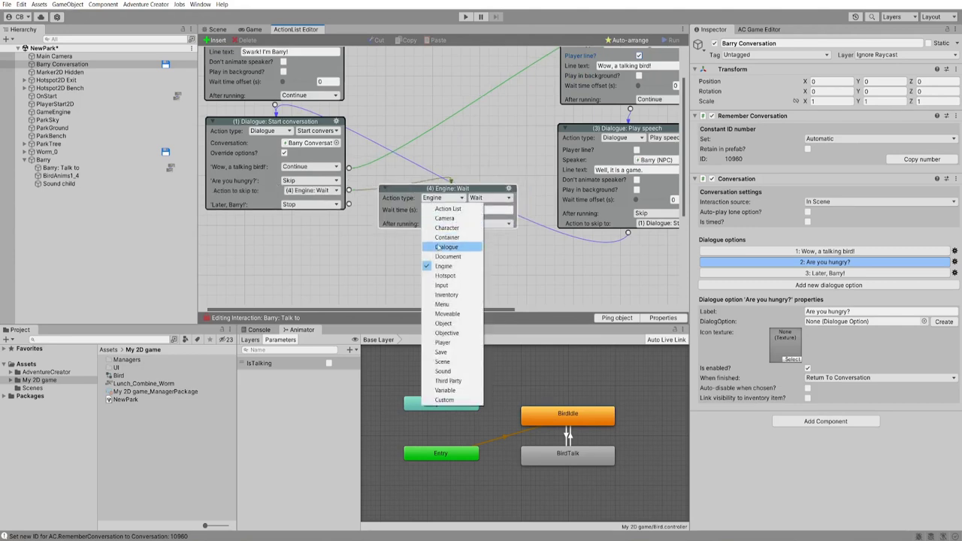
pyautogui.click(444, 247)
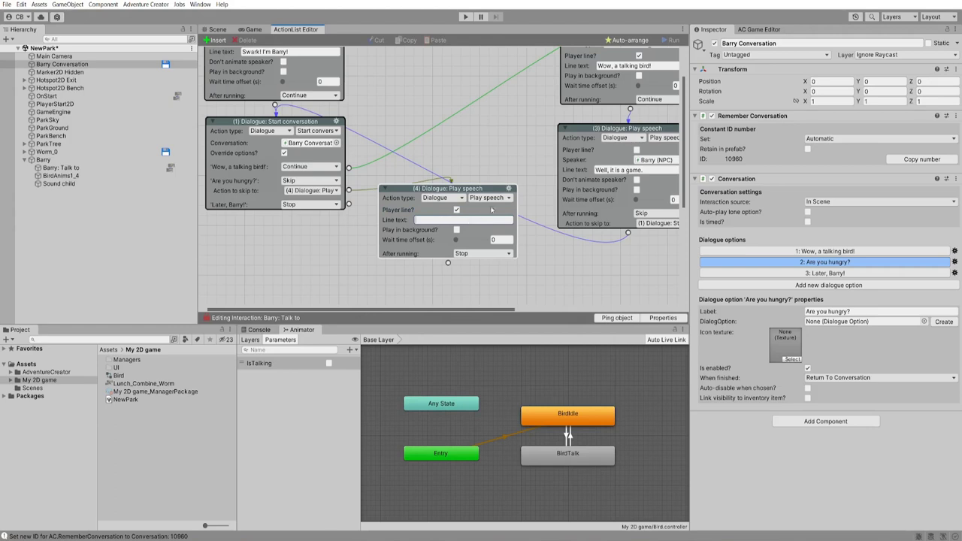
pyautogui.write('Are you hungry?')
pyautogui.moveTo(488, 188); pyautogui.dragTo(492, 121)
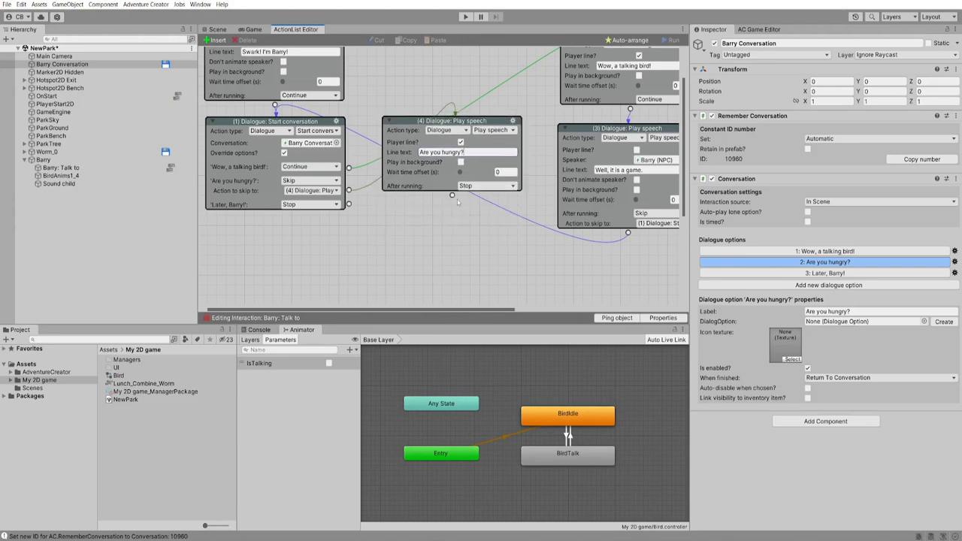
# Add Barry's reply 'Sure am! I love me some worms.' and loop it back to the conversation
pyautogui.moveTo(452, 195); pyautogui.dragTo(449, 213)
pyautogui.click(437, 220)
pyautogui.click(451, 268)
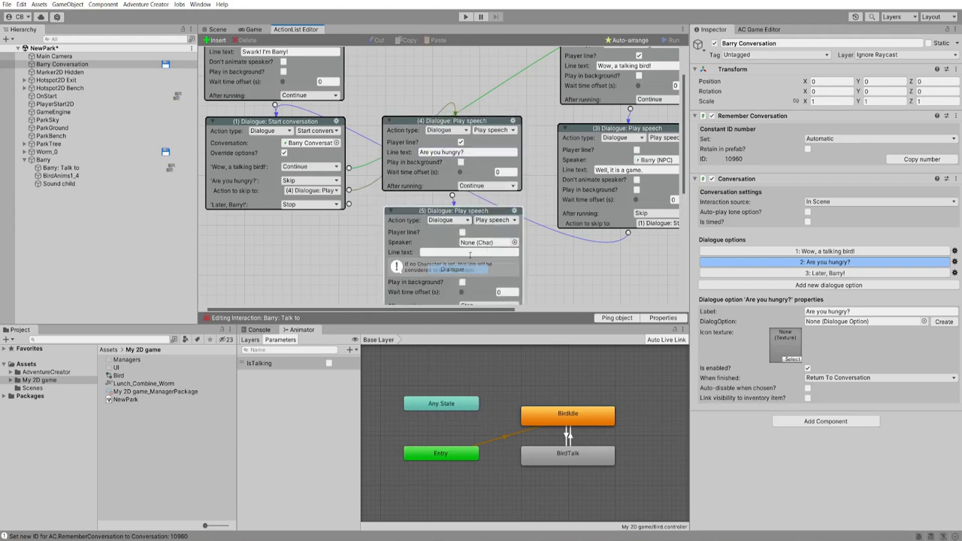
pyautogui.click(515, 242)
pyautogui.doubleClick(539, 178)
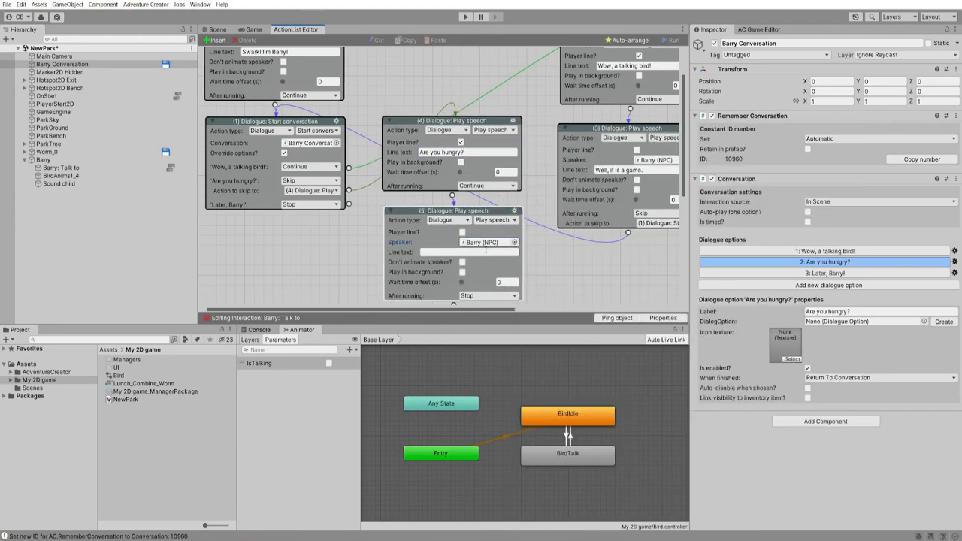
pyautogui.click(465, 248)
pyautogui.write('Sure am! I love me some worms.')
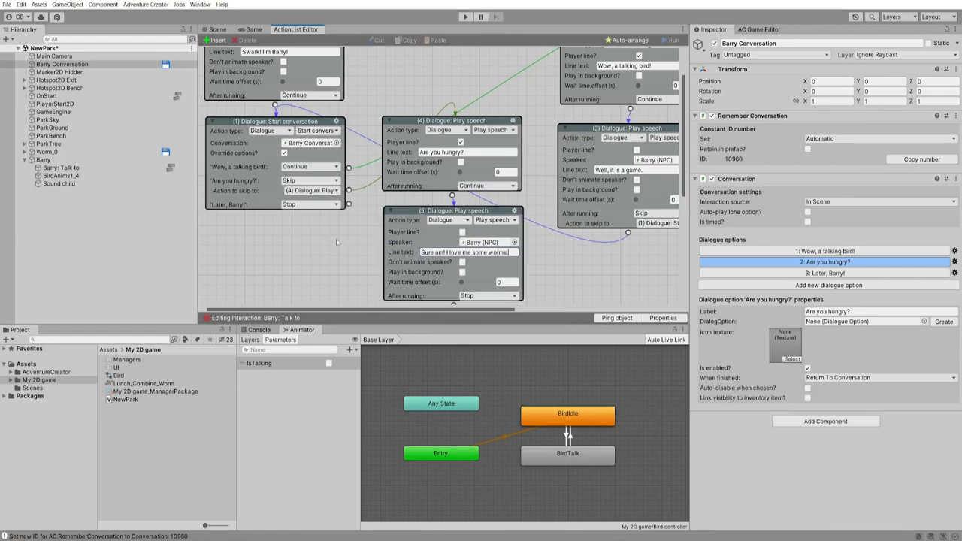
pyautogui.scroll(-3, 362, 208)
pyautogui.moveTo(361, 208); pyautogui.dragTo(272, 207)
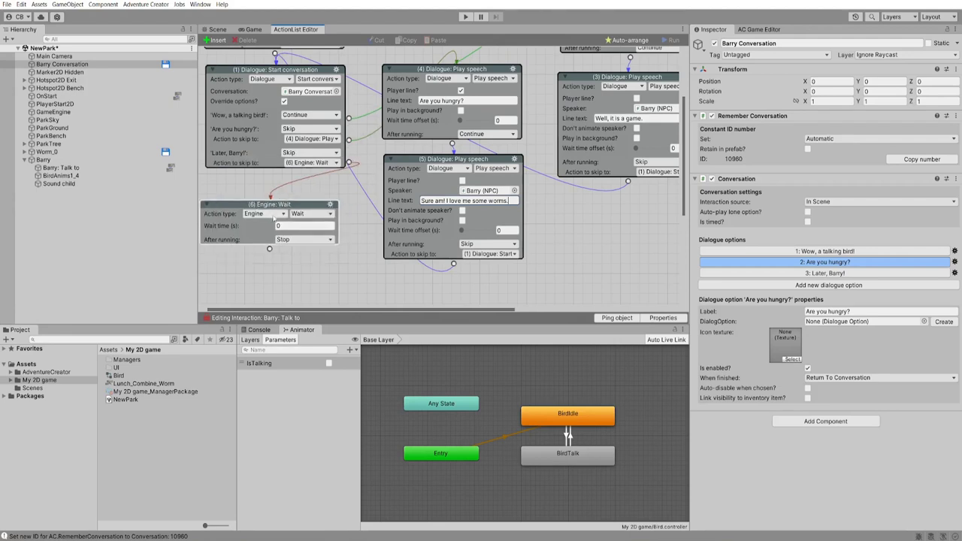
# Turn the Later, Barry! node into a player Play speech with the farewell line
pyautogui.click(274, 214)
pyautogui.click(278, 255)
pyautogui.click(279, 225)
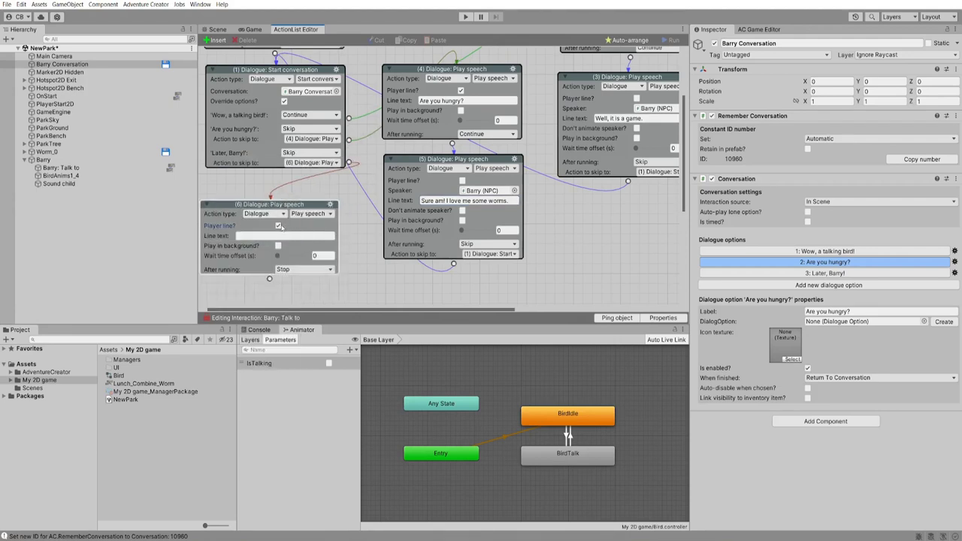
pyautogui.click(274, 235)
pyautogui.write('Later, Barry!')
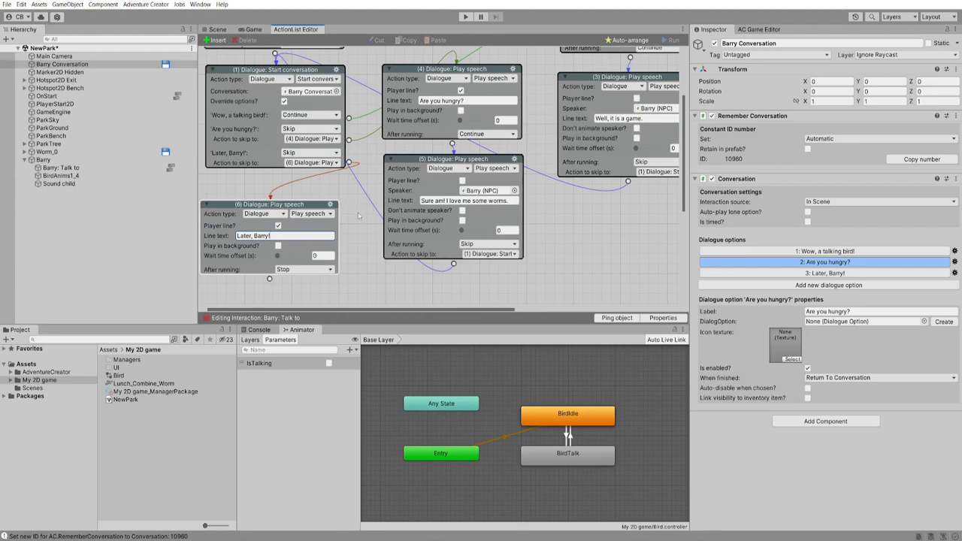
pyautogui.scroll(-2, 269, 280)
# Add a follow-up Play speech with Barry replying 'See ya!'
pyautogui.moveTo(269, 234); pyautogui.dragTo(274, 263)
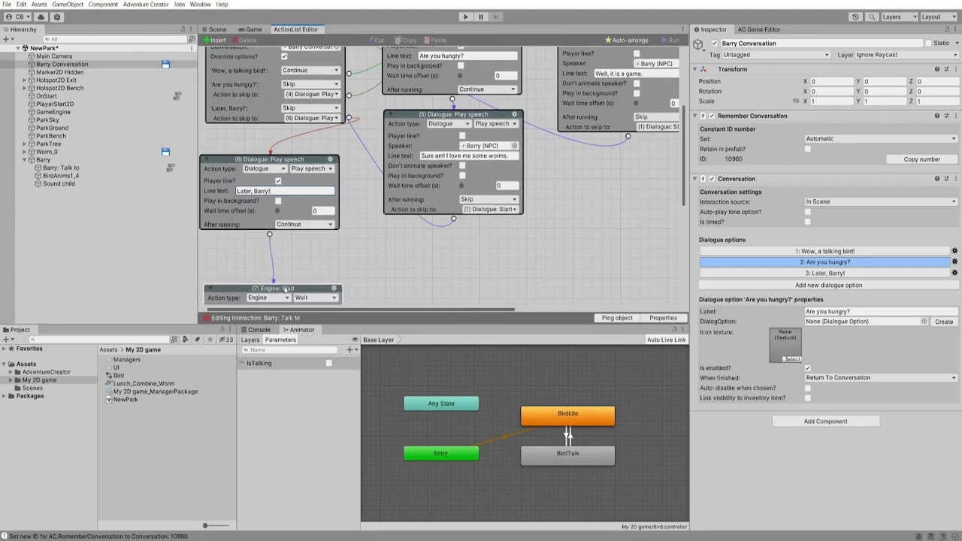
pyautogui.click(282, 276)
pyautogui.click(278, 323)
pyautogui.click(337, 299)
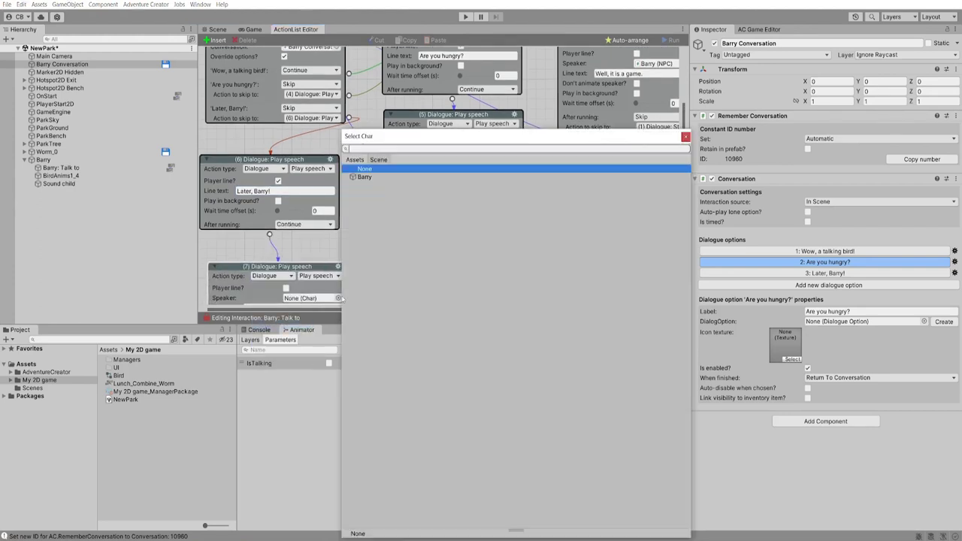
pyautogui.doubleClick(364, 177)
pyautogui.scroll(-4, 302, 225)
pyautogui.click(303, 224)
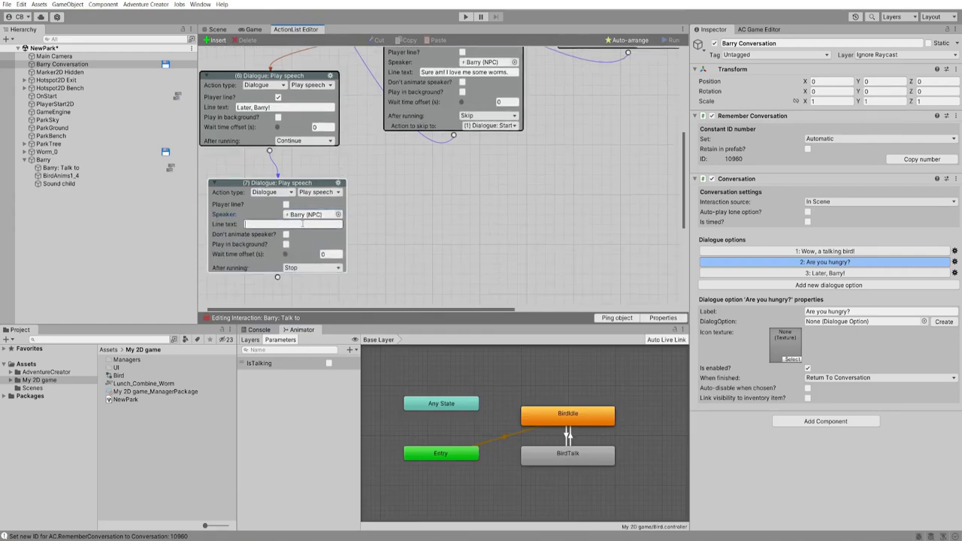
pyautogui.write('See ya!')
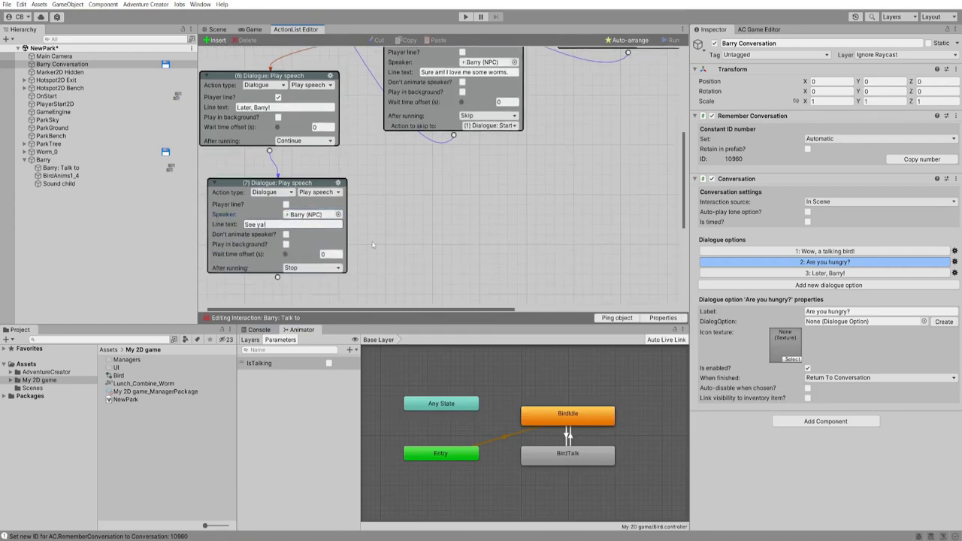
pyautogui.scroll(-1, 399, 258)
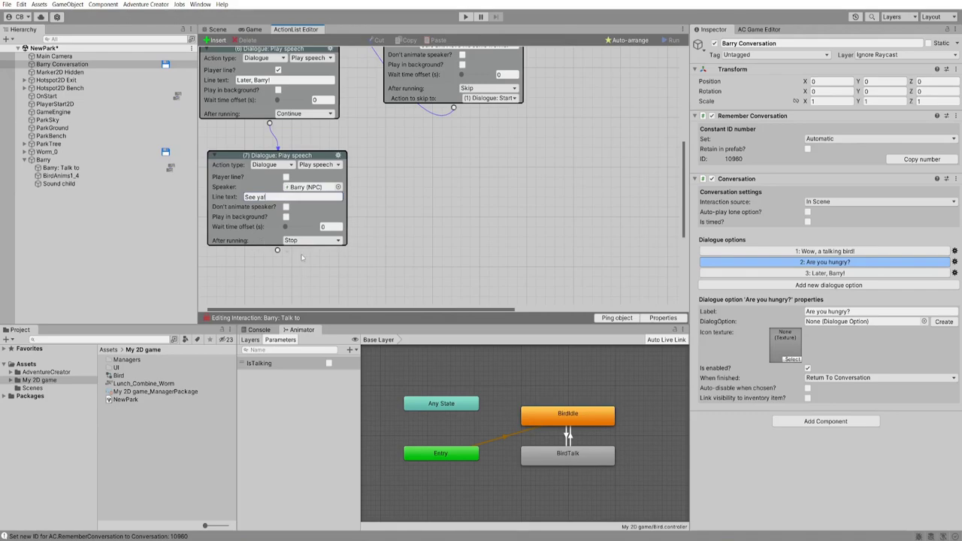
# Playtest talking to Barry, choosing 'Are you hungry?' then 'Later, Barry!', and stop
pyautogui.hotkey('ctrl', 'p')
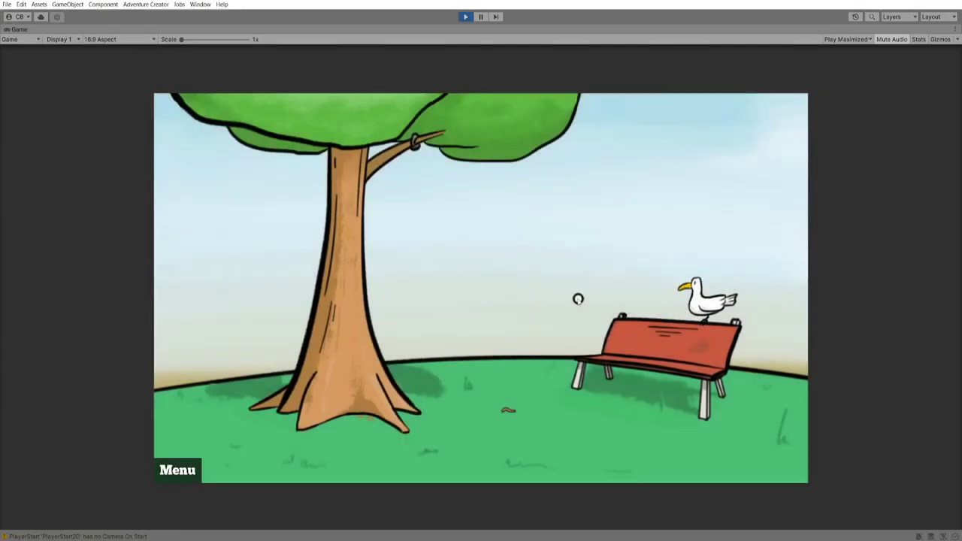
pyautogui.click(714, 302)
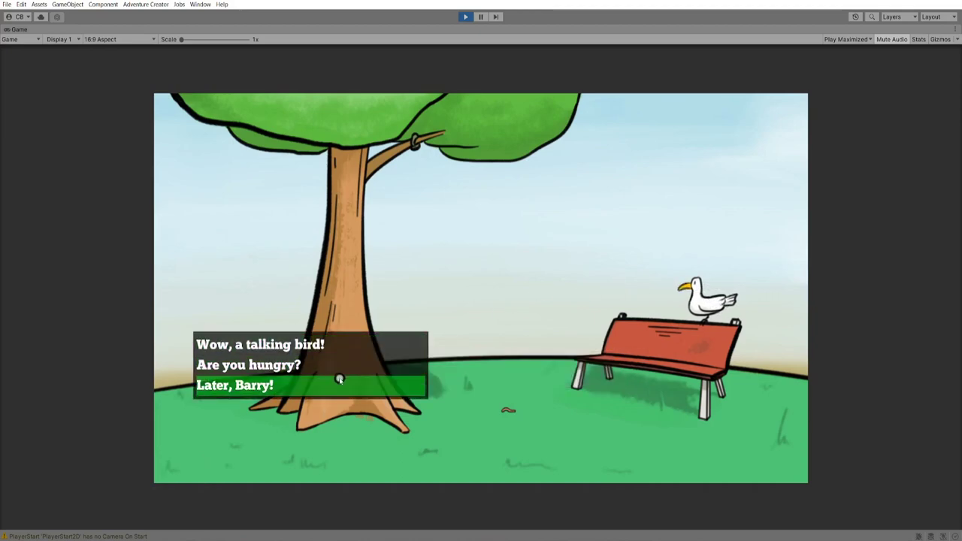
pyautogui.click(338, 366)
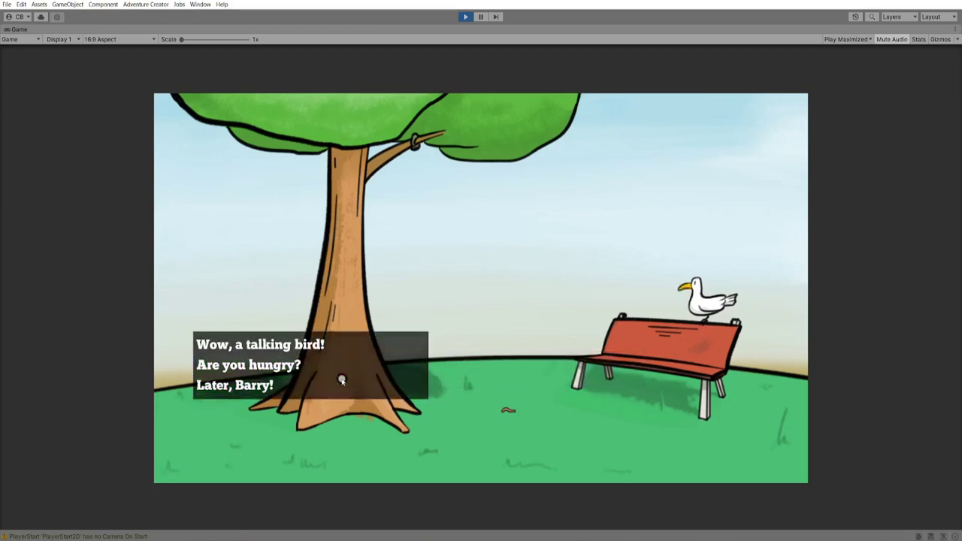
pyautogui.click(342, 383)
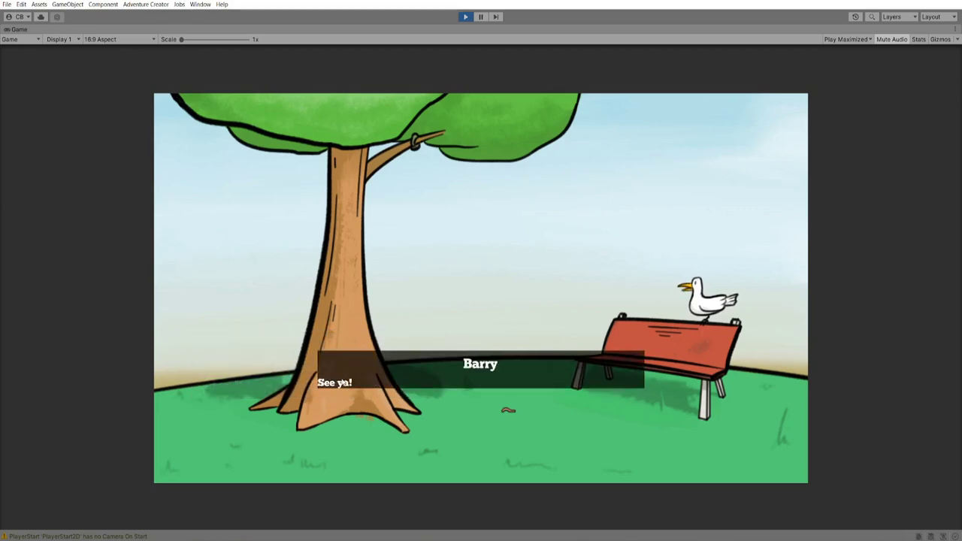
pyautogui.hotkey('ctrl', 'p')
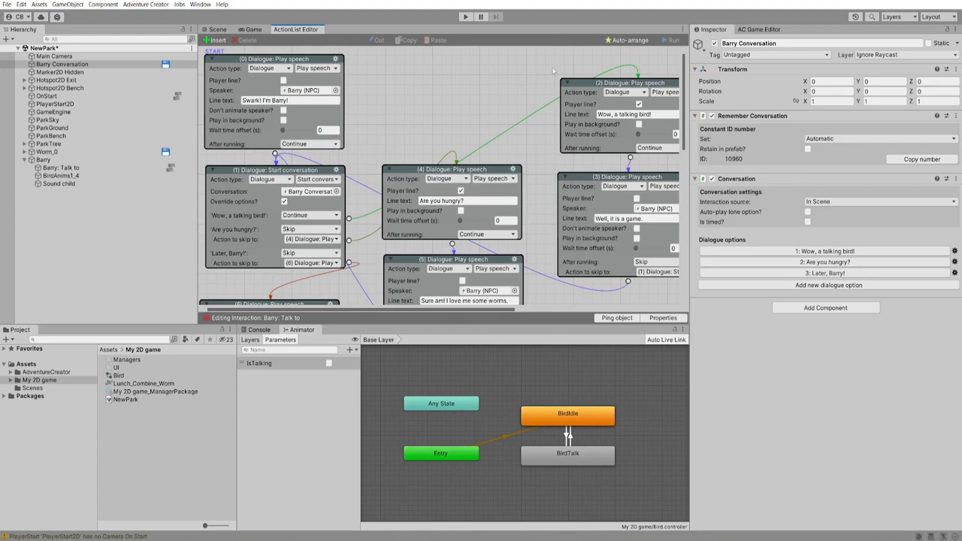
# Auto-arrange the ActionList nodes and open the 'Are you hungry?' option settings on Barry Conversation
pyautogui.click(635, 39)
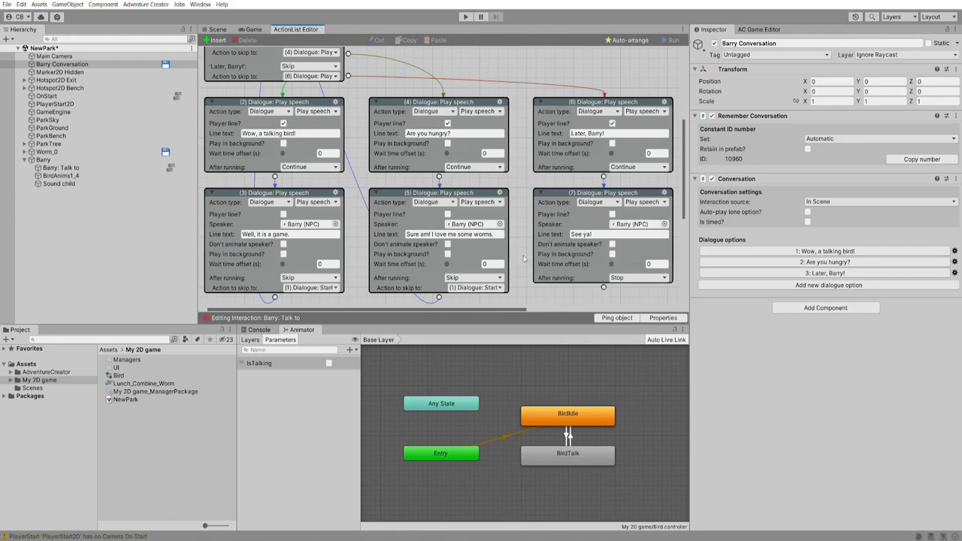
pyautogui.scroll(3, 523, 258)
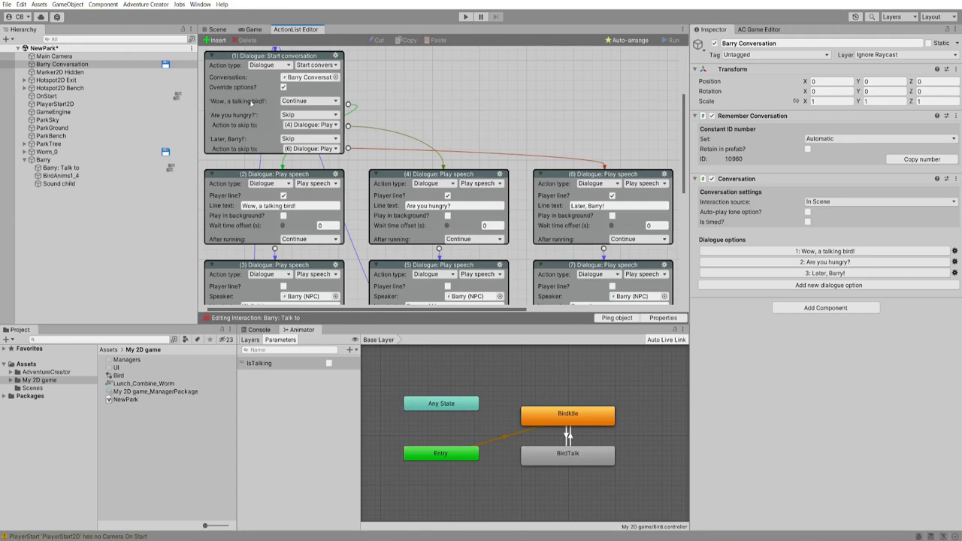
pyautogui.click(66, 68)
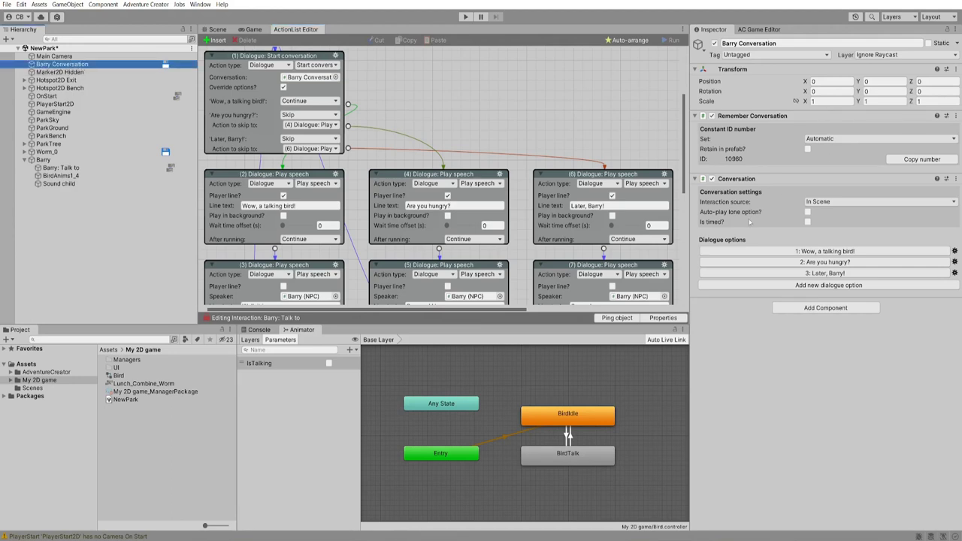
pyautogui.click(852, 263)
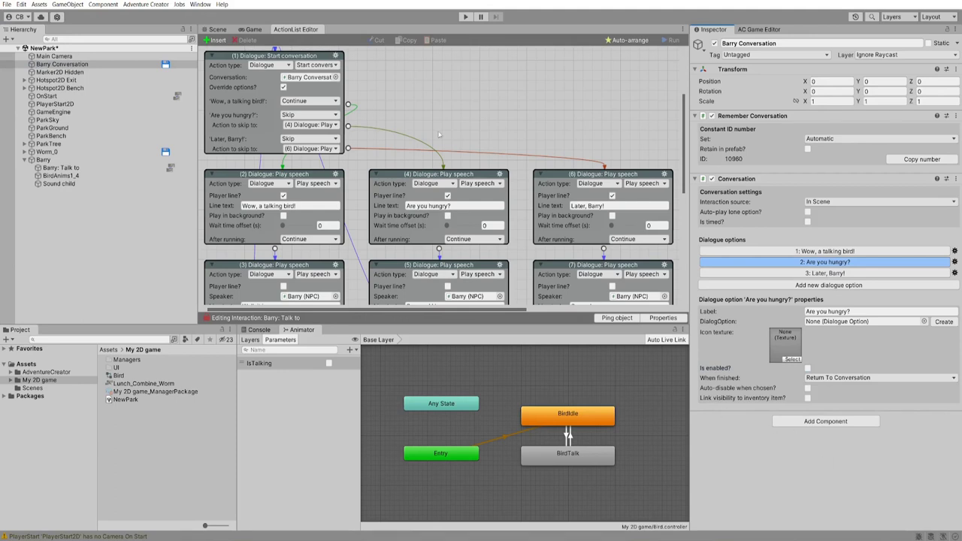
pyautogui.scroll(-4, 399, 204)
pyautogui.scroll(-1, 401, 203)
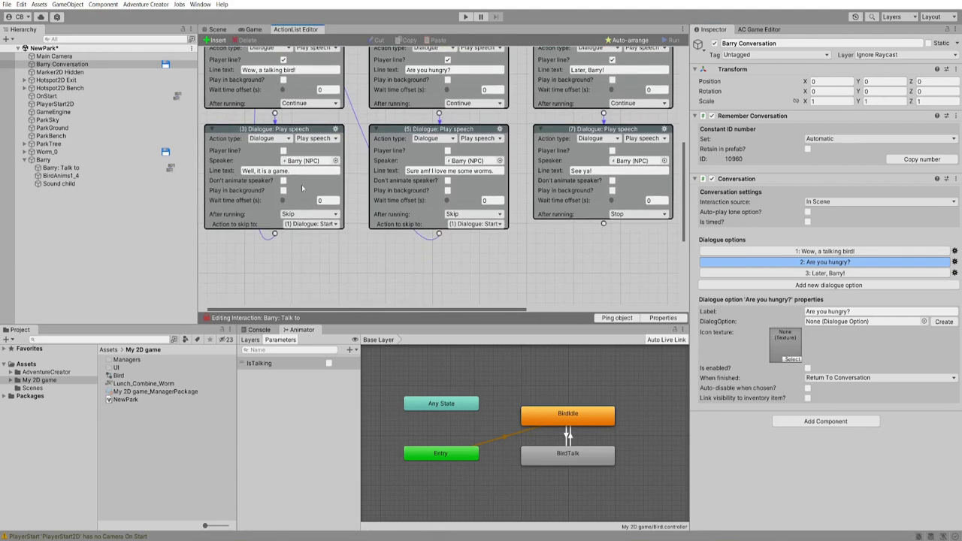
# Insert an action after node 3 and make it a Dialogue: Toggle option action
pyautogui.click(336, 129)
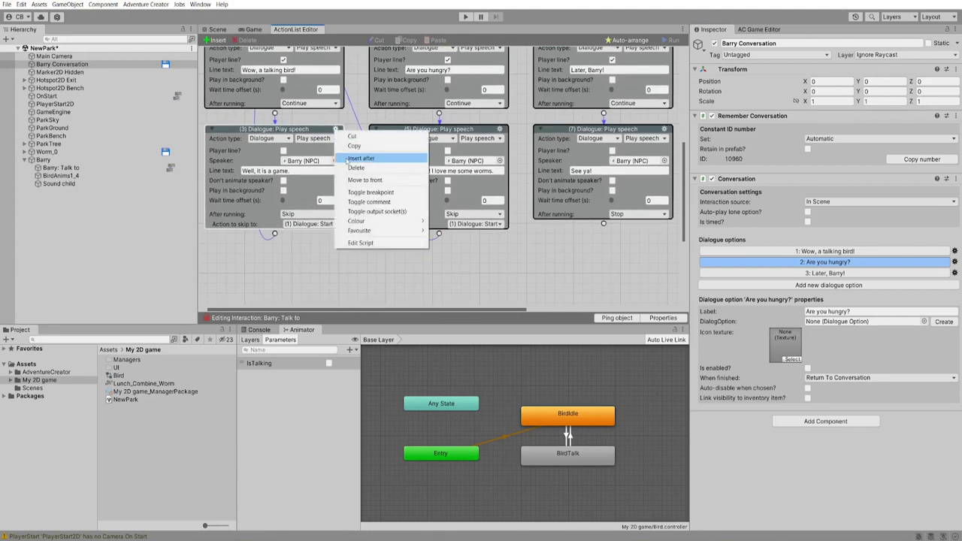
pyautogui.click(349, 159)
pyautogui.scroll(-1, 345, 266)
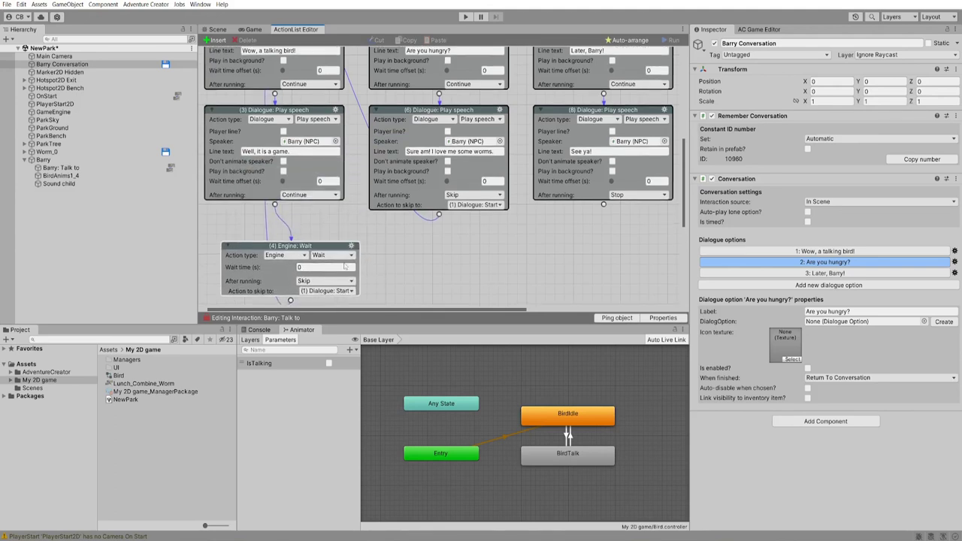
pyautogui.moveTo(345, 266); pyautogui.dragTo(331, 251)
pyautogui.click(289, 241)
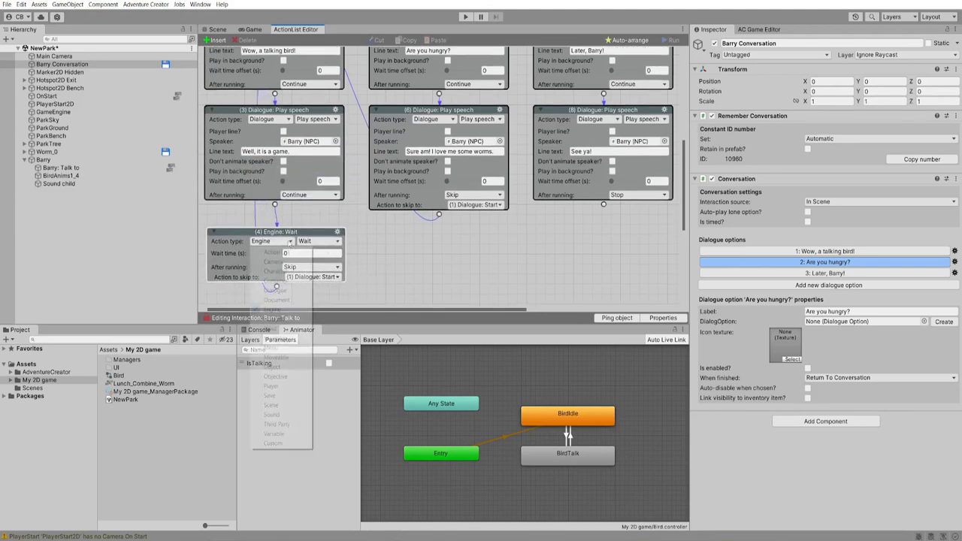
pyautogui.click(275, 290)
pyautogui.click(317, 241)
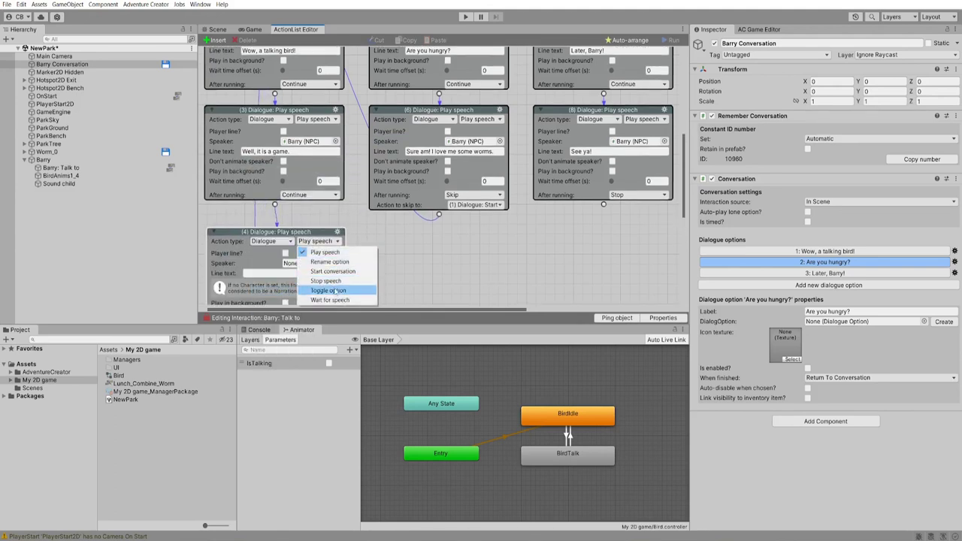
pyautogui.click(335, 290)
# Target Barry Conversation's 'Are you hungry?' option to turn On, then start the game
pyautogui.click(336, 253)
pyautogui.click(355, 177)
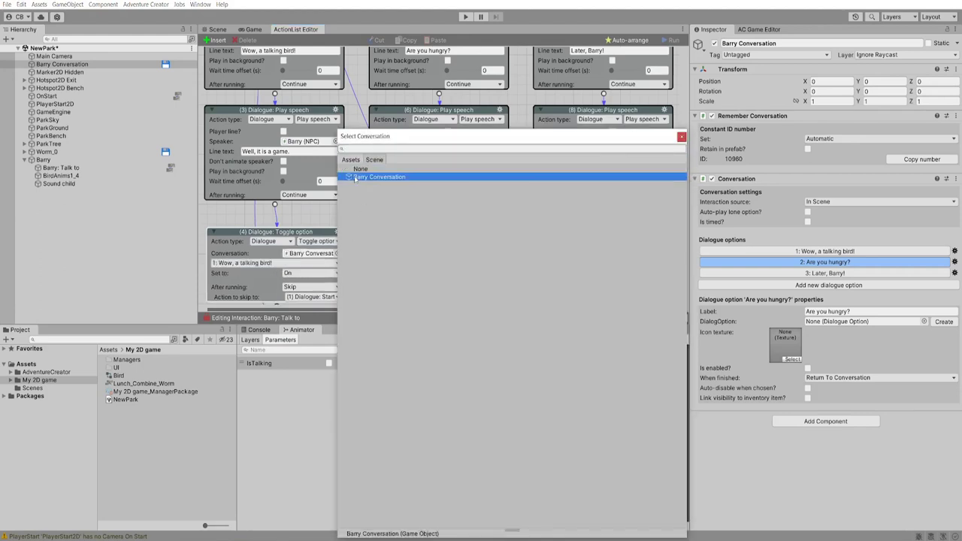
pyautogui.scroll(-3, 386, 257)
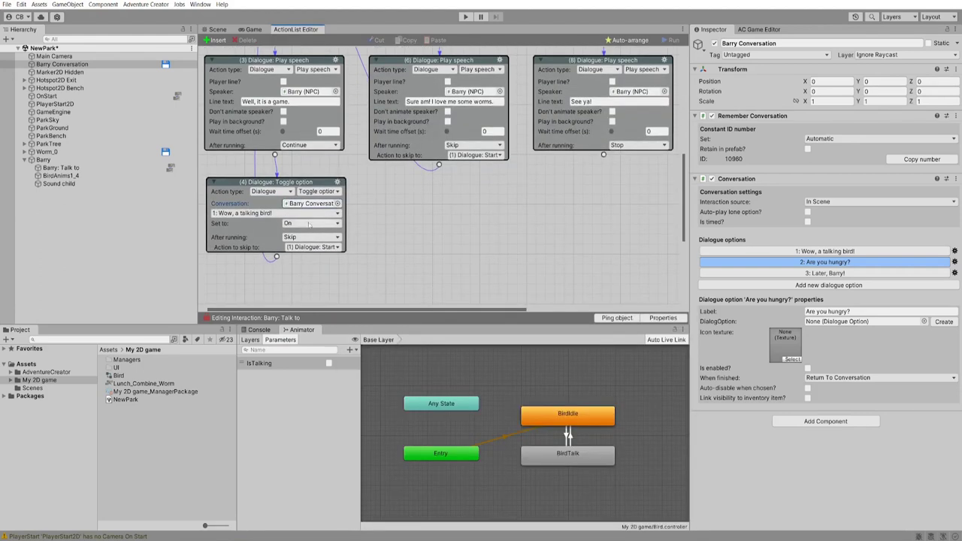
pyautogui.click(251, 216)
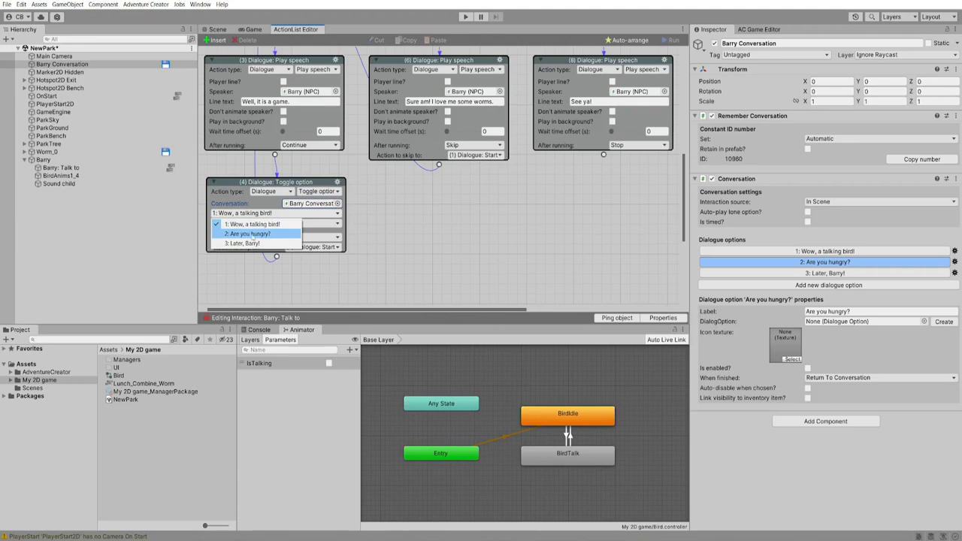
pyautogui.click(251, 233)
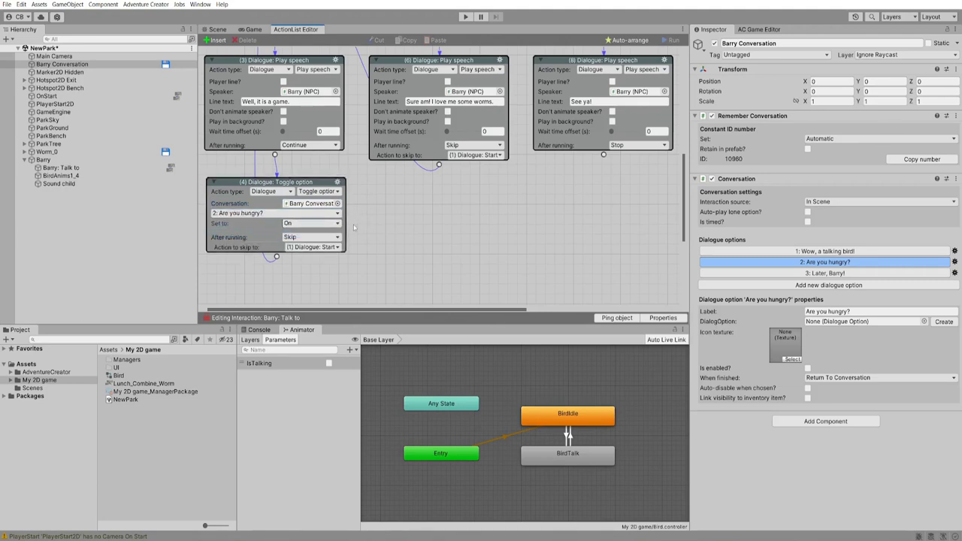
pyautogui.click(465, 17)
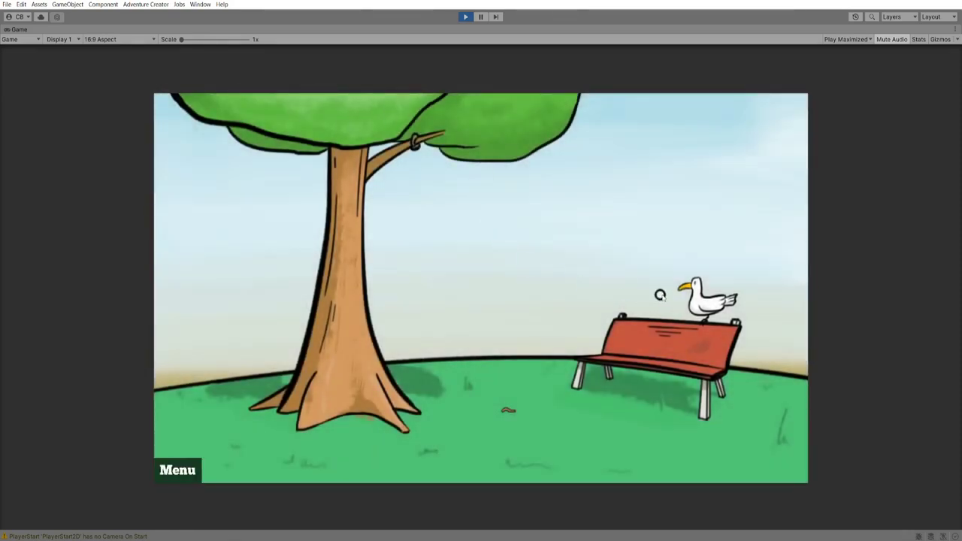
# Talk to Barry the seagull and choose 'Wow, a talking bird!'
pyautogui.click(704, 300)
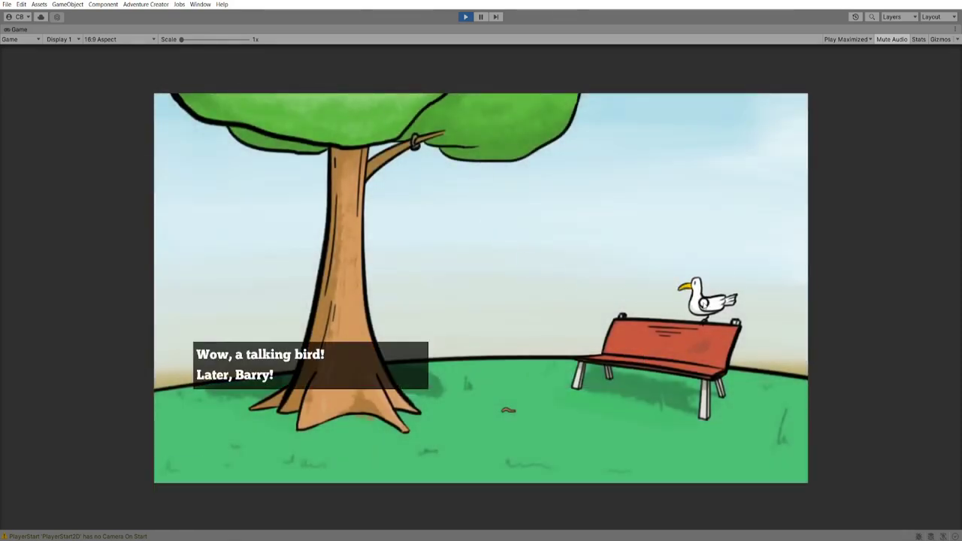
pyautogui.click(334, 355)
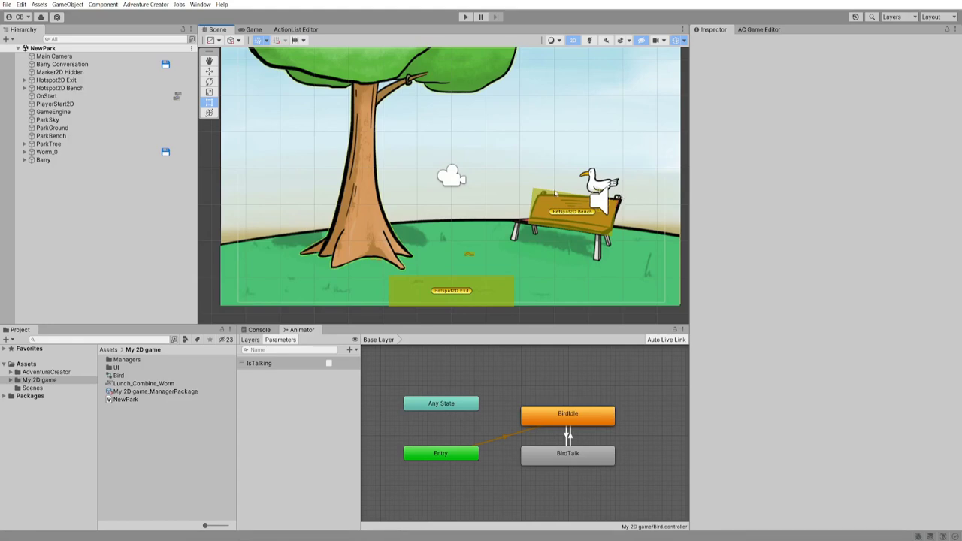
# Select Barry's BirdAnims1_4 sprite child in the Hierarchy
pyautogui.click(34, 160)
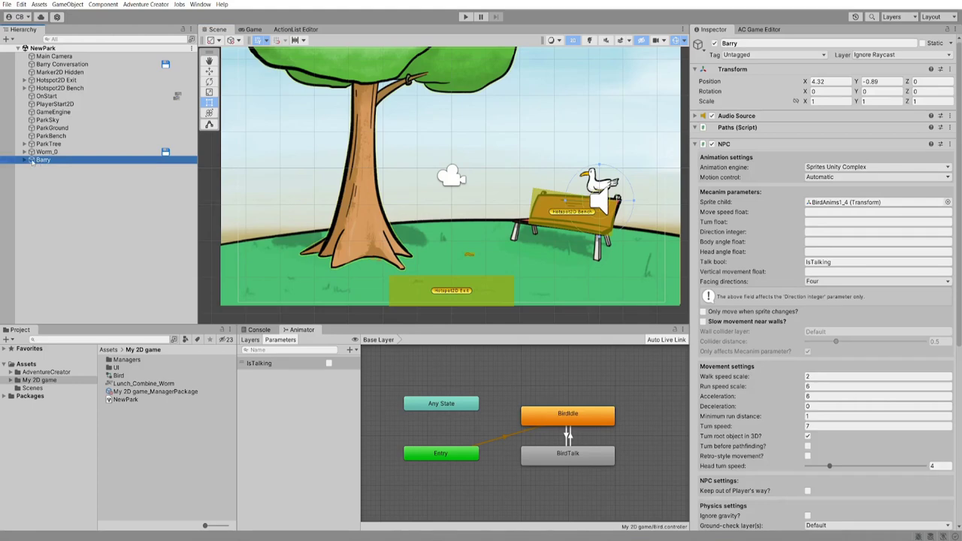
pyautogui.click(25, 160)
pyautogui.click(46, 176)
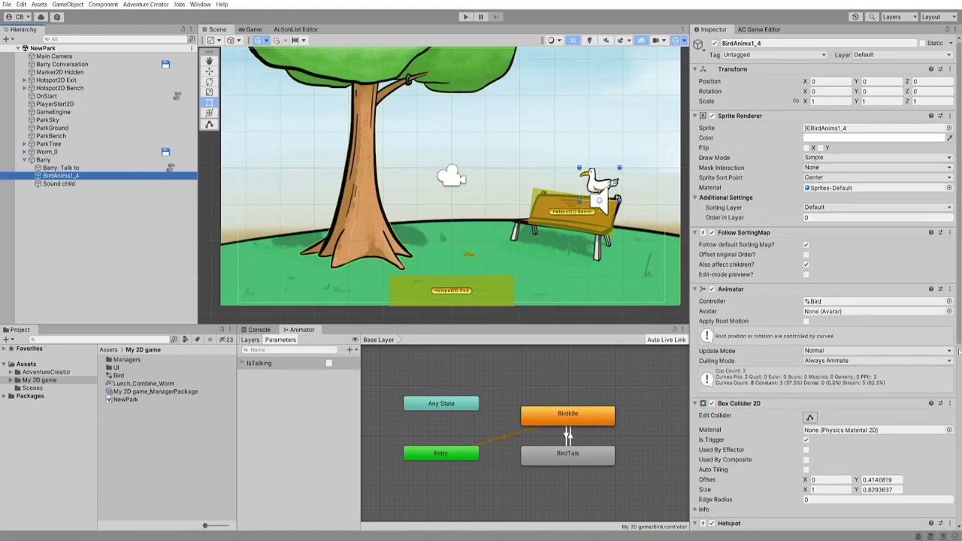
pyautogui.scroll(-5, 895, 341)
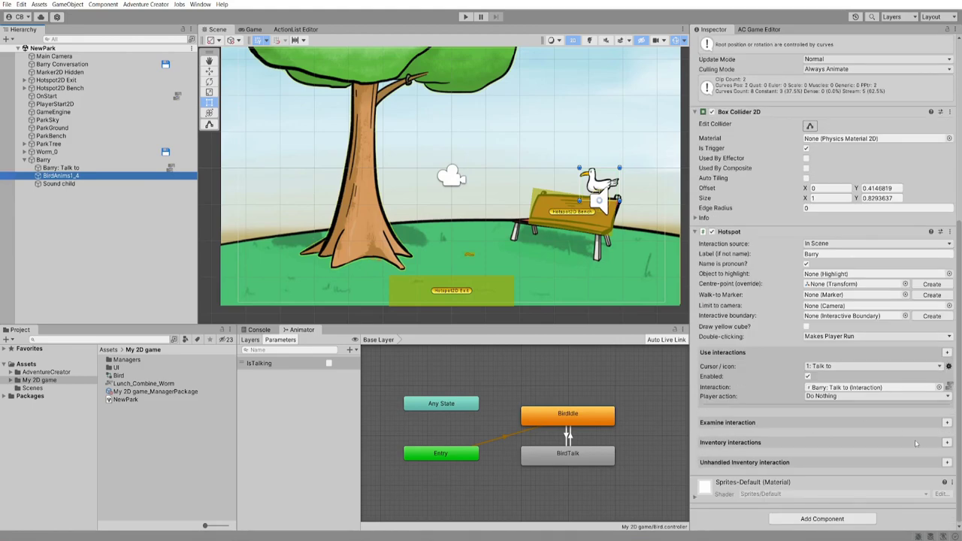
# Add a Worm inventory interaction with a new 'Barry: Worm' ActionList and open it for editing
pyautogui.click(946, 443)
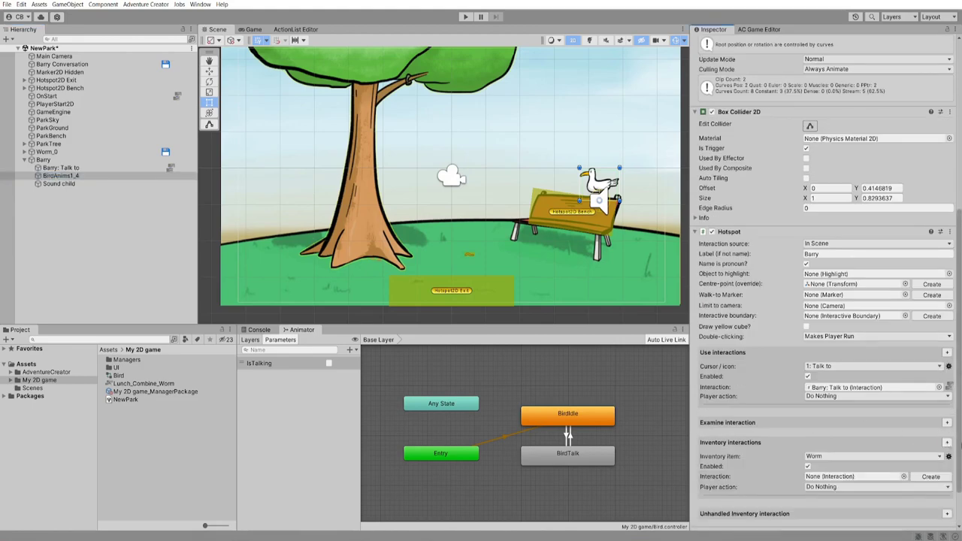
pyautogui.scroll(-2, 776, 388)
pyautogui.click(825, 406)
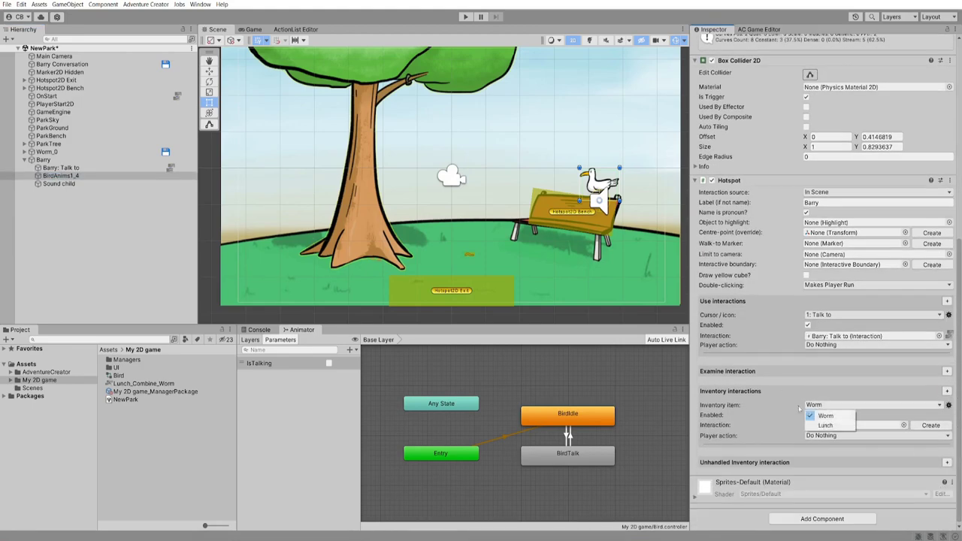
pyautogui.click(789, 408)
pyautogui.click(930, 425)
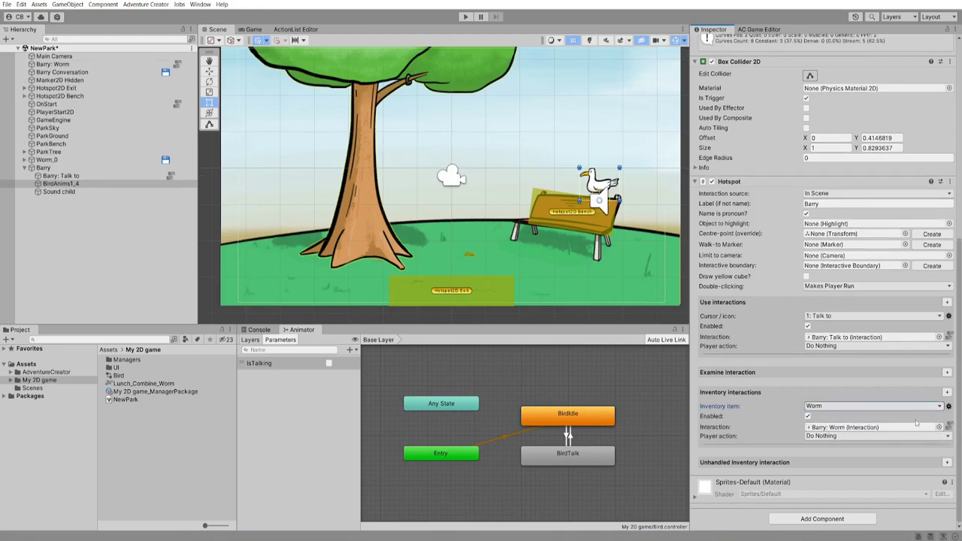
pyautogui.click(59, 176)
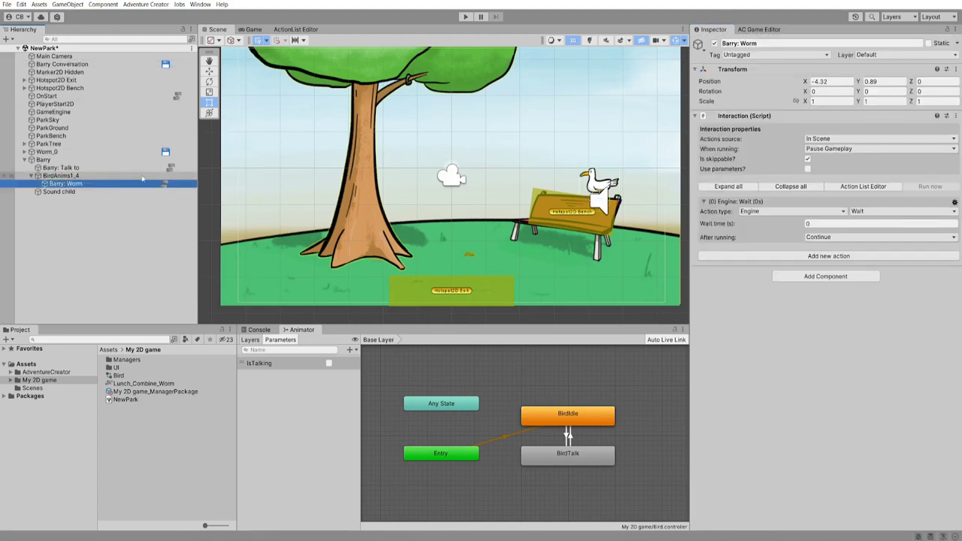
pyautogui.click(295, 29)
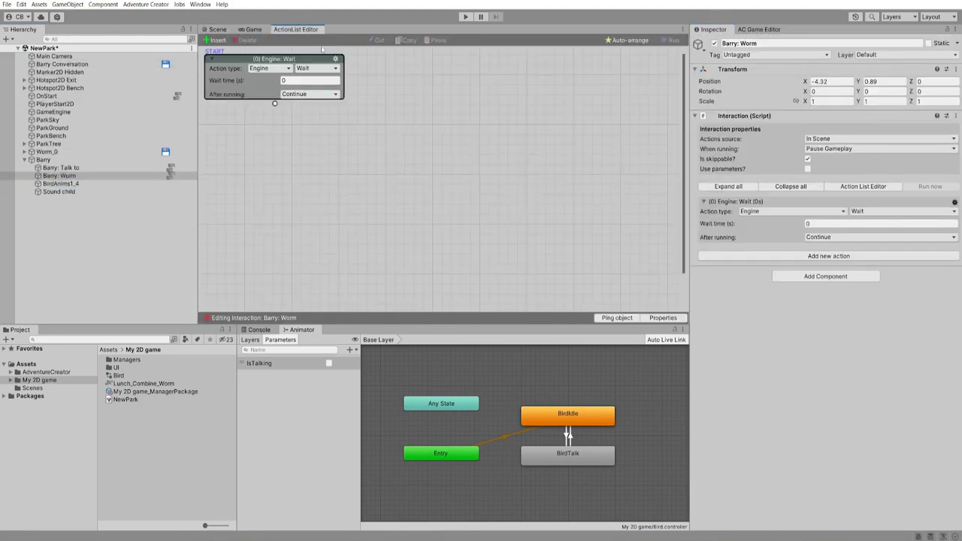
# Make the first action the player saying 'Here you go'
pyautogui.click(282, 69)
pyautogui.click(285, 118)
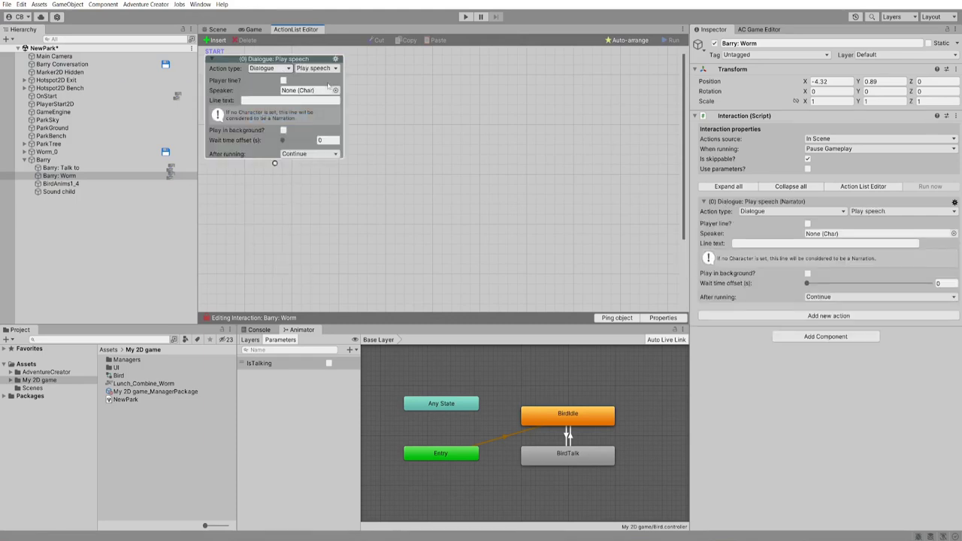
pyautogui.click(283, 79)
pyautogui.click(278, 90)
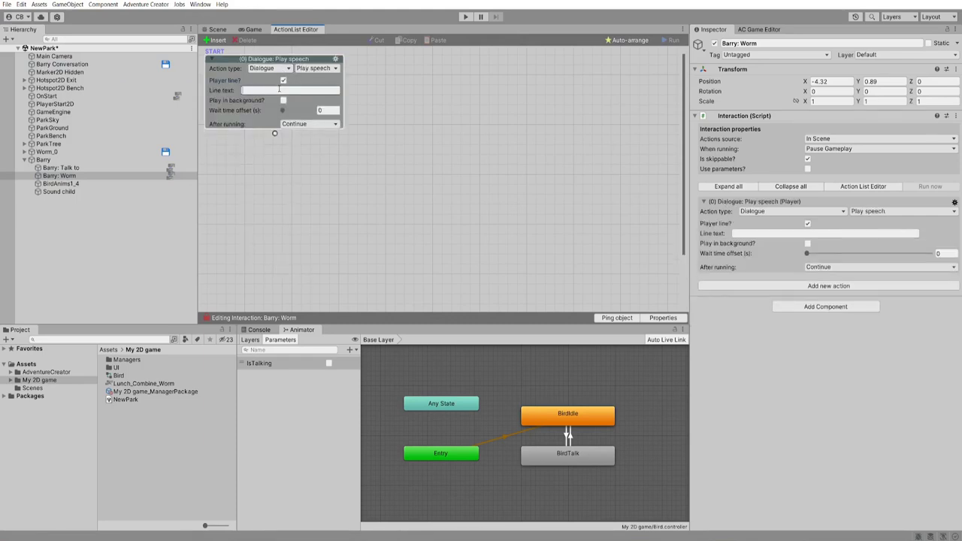
pyautogui.write('Here you go!')
pyautogui.click(260, 133)
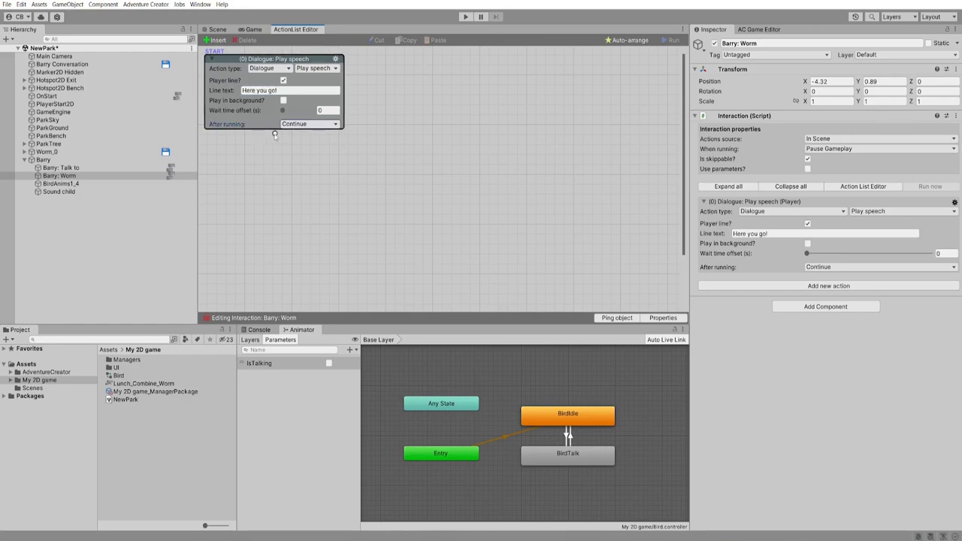
# Add an Inventory: Add or remove action that removes the Worm
pyautogui.moveTo(275, 135); pyautogui.dragTo(276, 153)
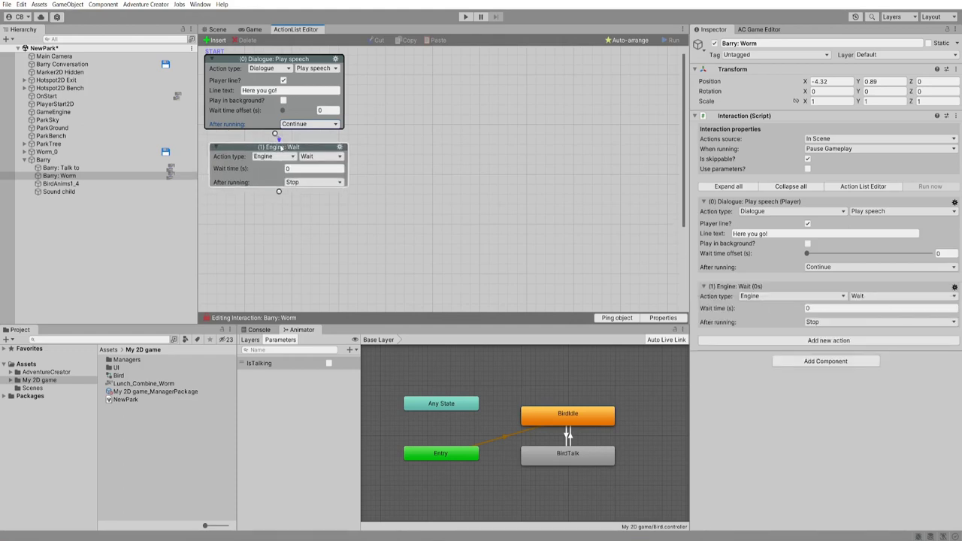
pyautogui.click(278, 159)
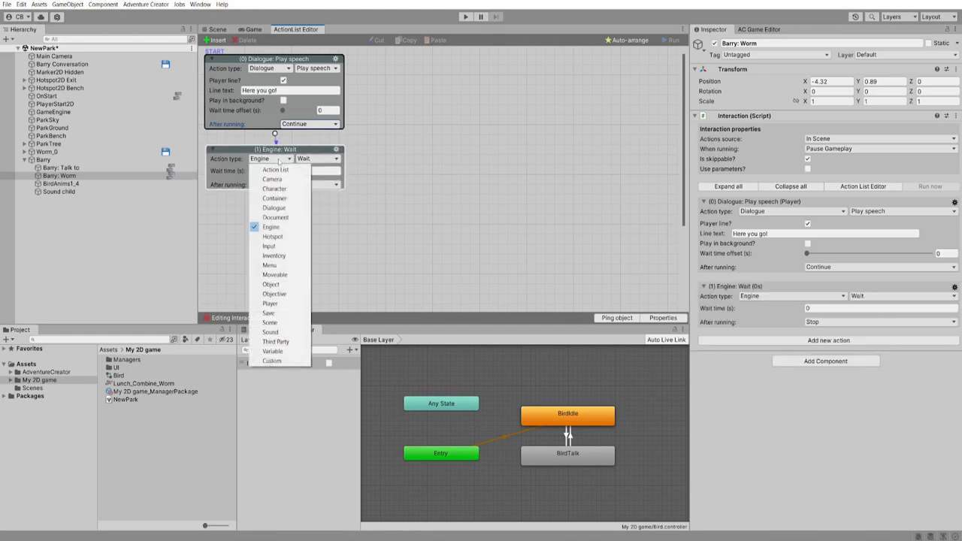
pyautogui.click(273, 256)
pyautogui.click(317, 158)
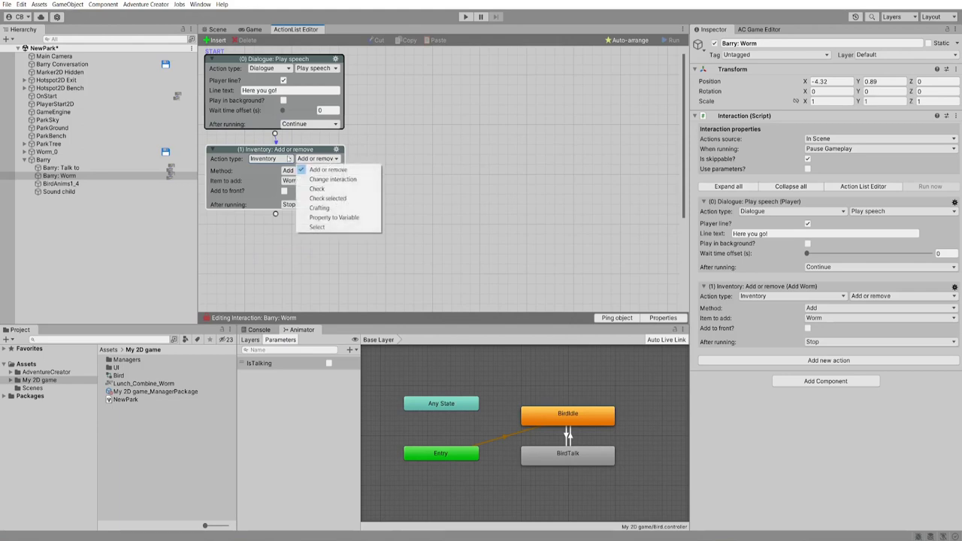
pyautogui.click(276, 175)
pyautogui.click(303, 170)
pyautogui.click(296, 190)
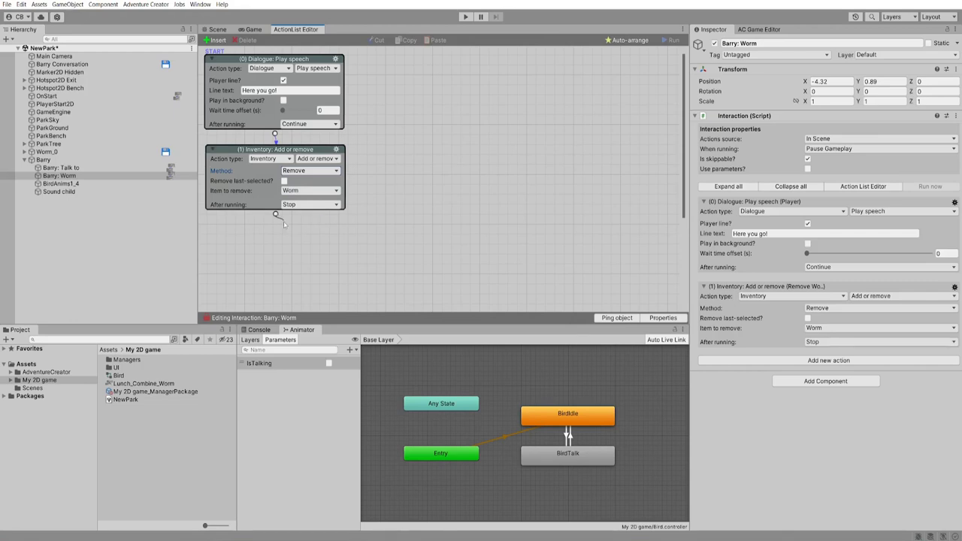
# Add a speech action with Barry saying 'Nice one, thanks'
pyautogui.click(275, 214)
pyautogui.click(289, 236)
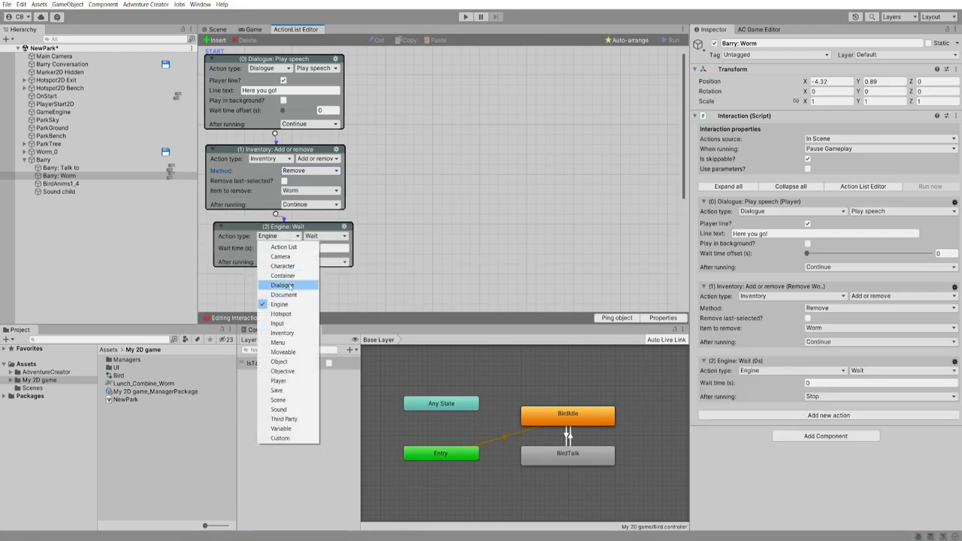
pyautogui.click(284, 286)
pyautogui.click(344, 257)
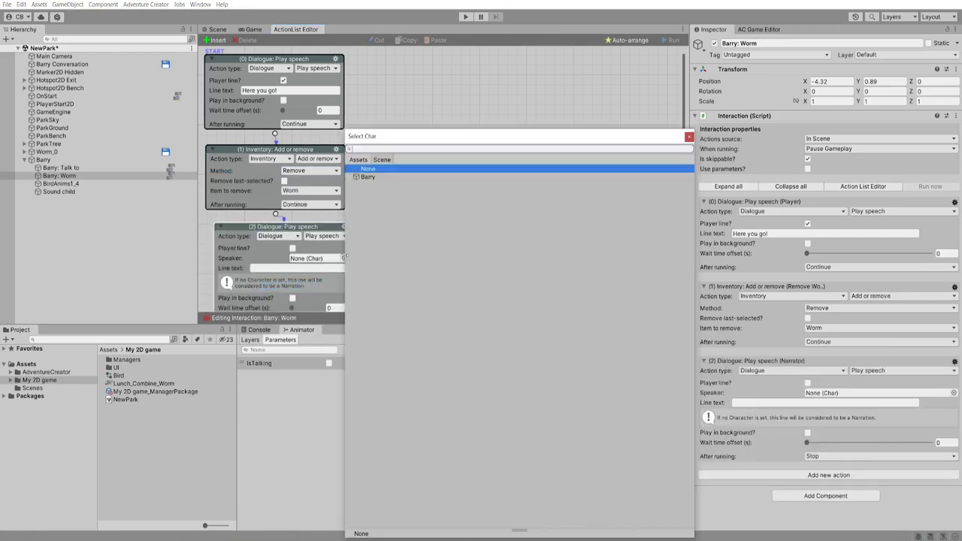
pyautogui.doubleClick(367, 177)
pyautogui.click(277, 269)
pyautogui.write('N')
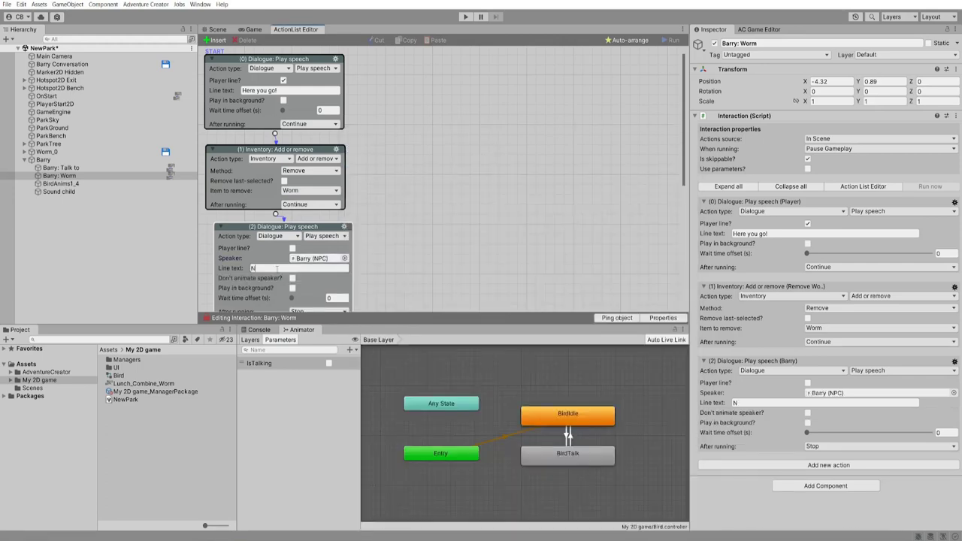
pyautogui.write('ice one, thanks!')
# Start the game, drop the held Worm, then give the worm to Barry
pyautogui.hotkey('ctrl', 'p')
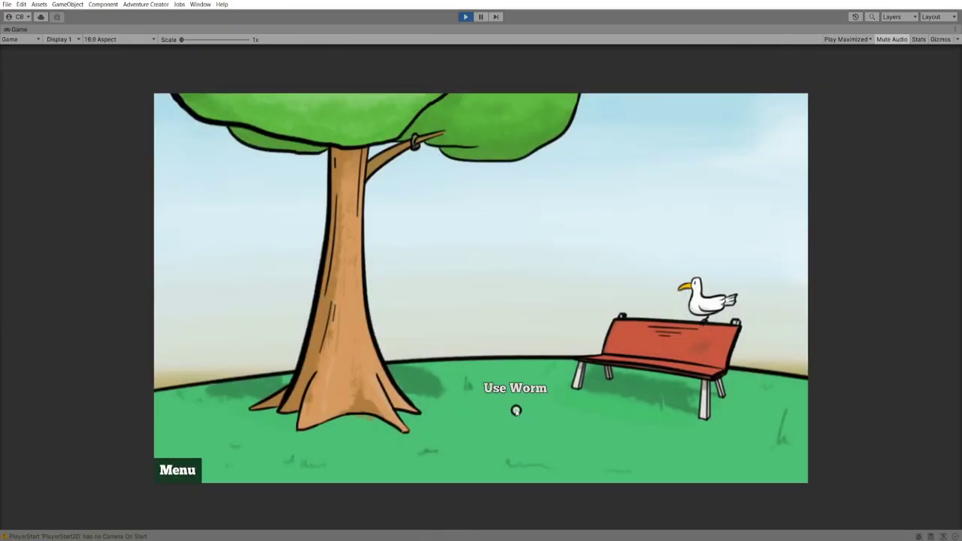
pyautogui.rightClick(515, 406)
pyautogui.moveTo(248, 120)
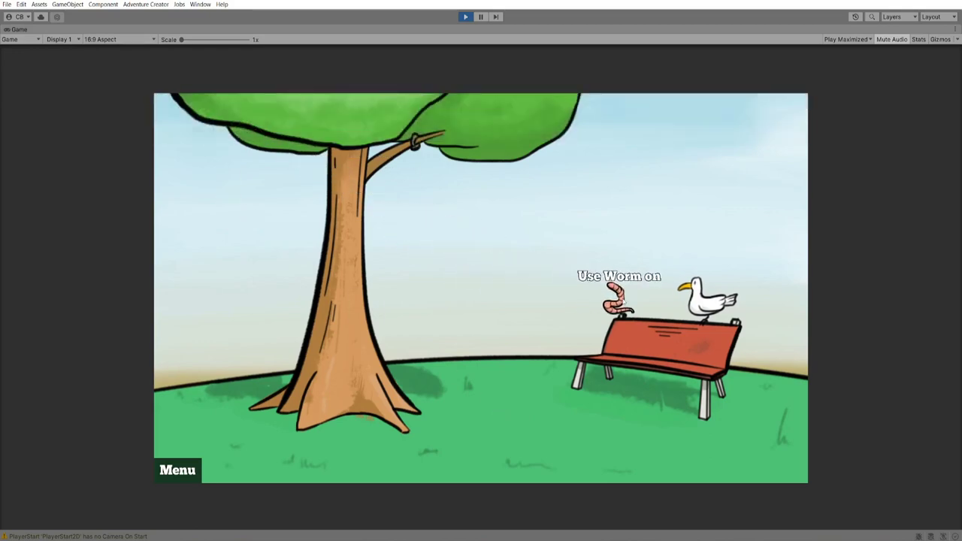
pyautogui.click(696, 295)
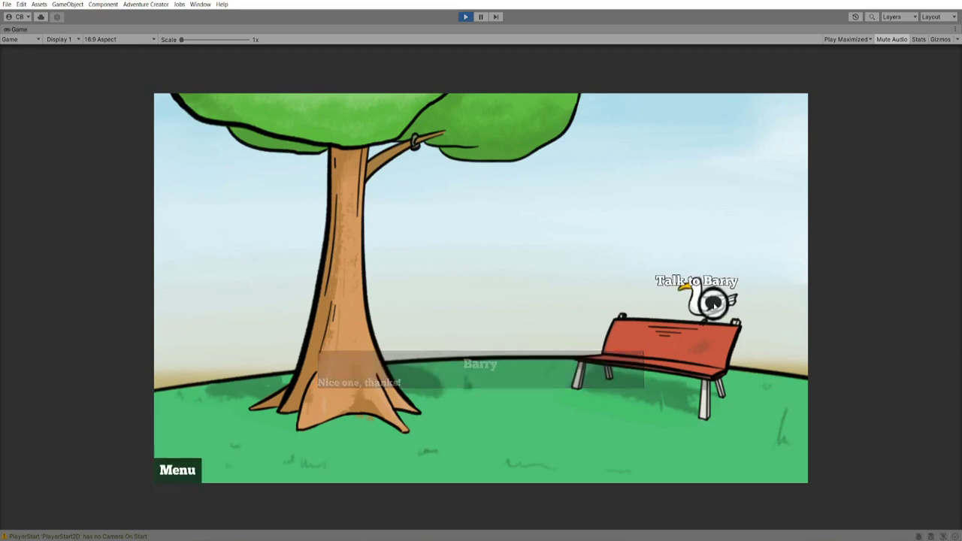
# Talk to Barry, choose 'Wow, a talking bird!' then 'Are you hungry?', and stop the playtest
pyautogui.moveTo(257, 126)
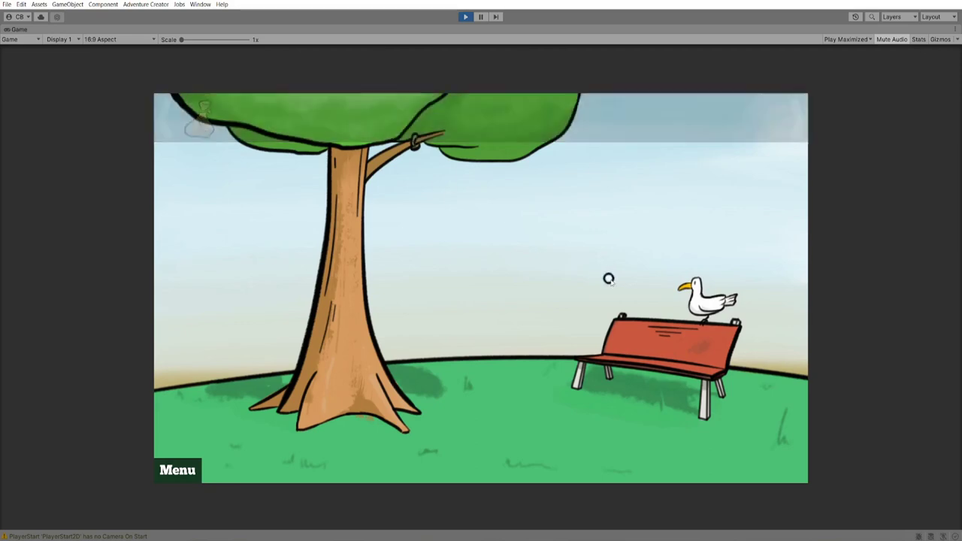
pyautogui.click(692, 302)
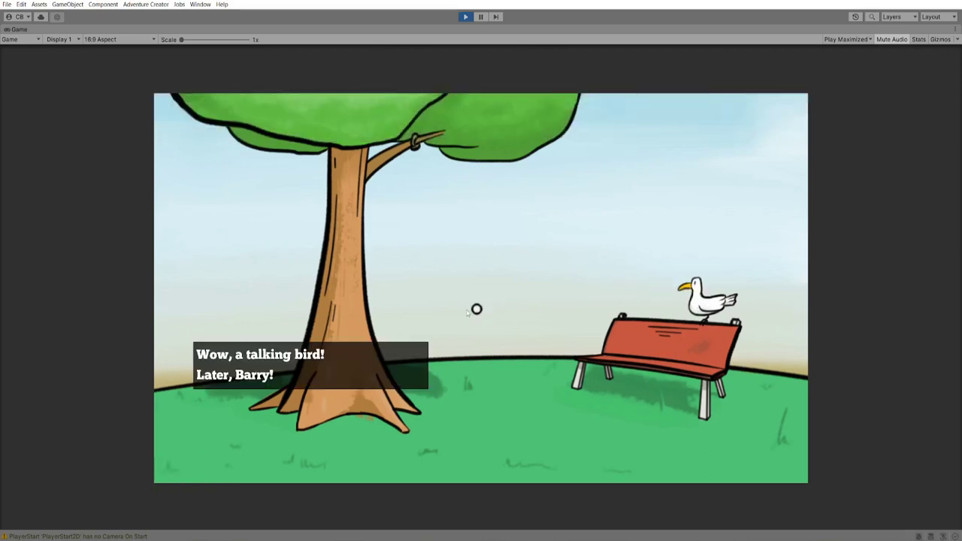
pyautogui.click(351, 351)
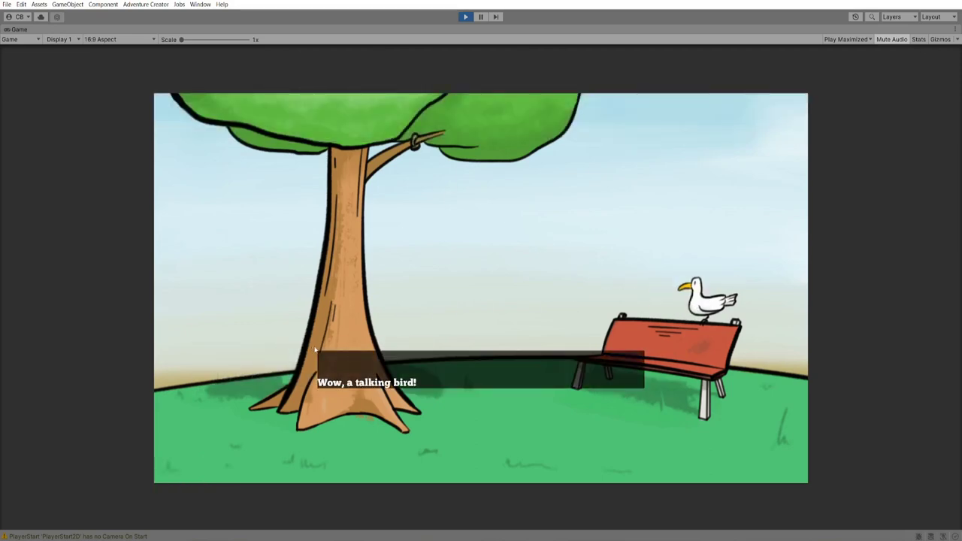
pyautogui.click(312, 344)
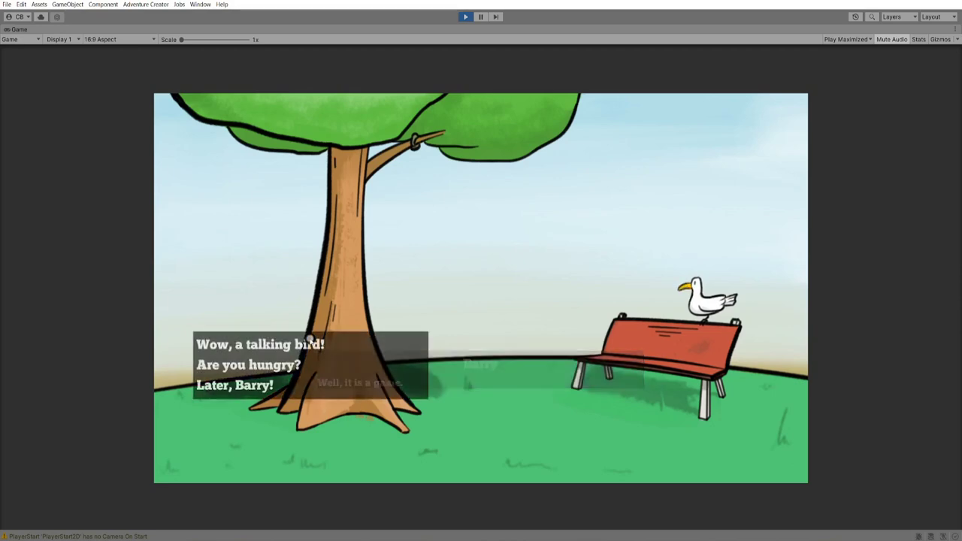
pyautogui.click(319, 364)
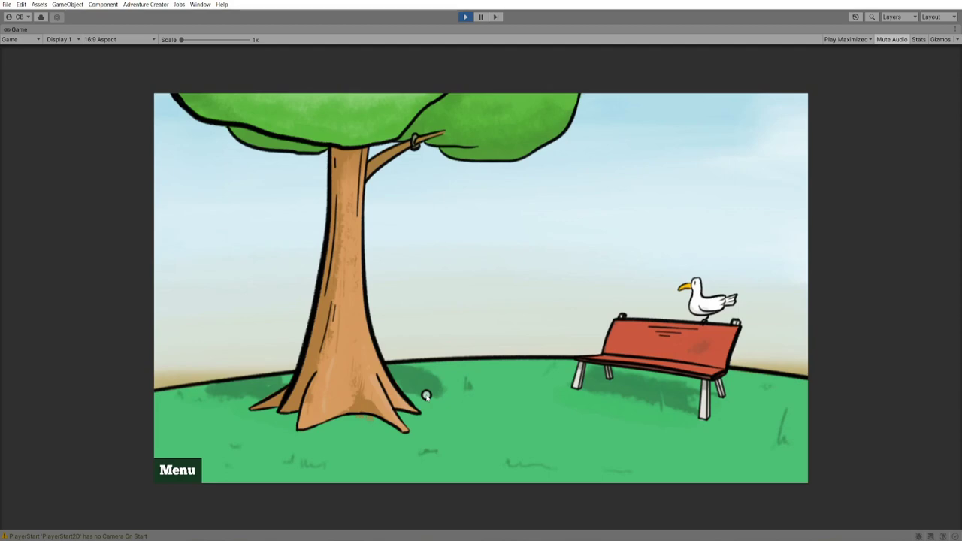
pyautogui.click(465, 17)
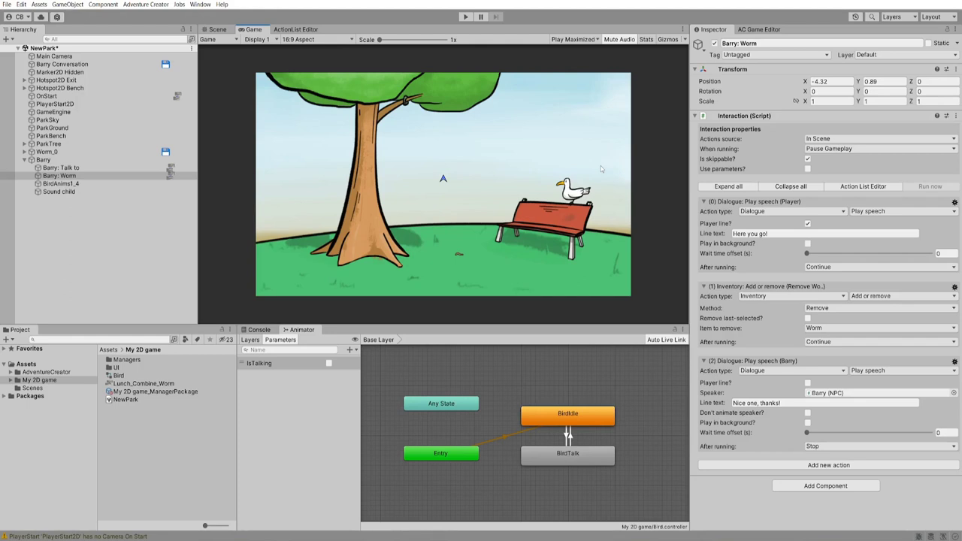
# Add an Adventure Creator > Logic > Variables component to Barry
pyautogui.click(43, 160)
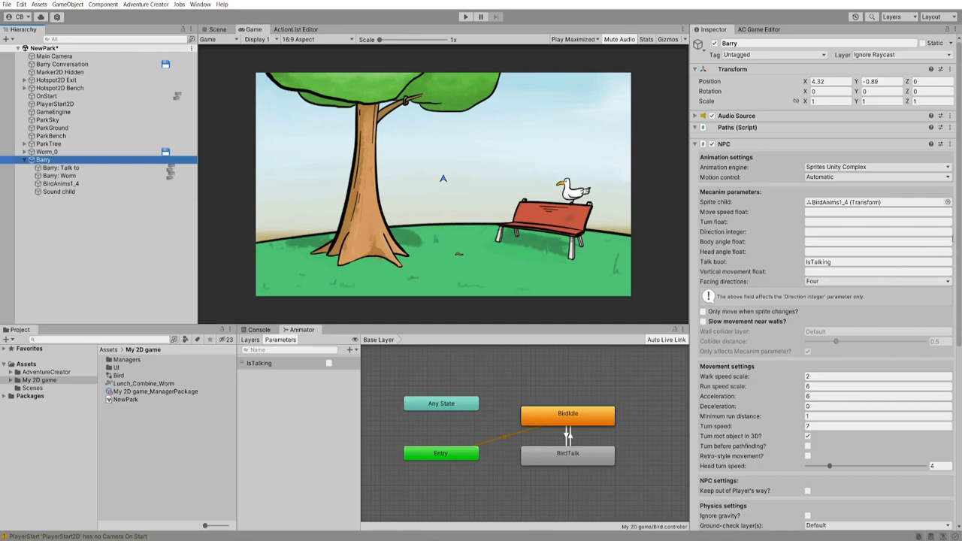
pyautogui.scroll(-10, 902, 376)
pyautogui.click(843, 518)
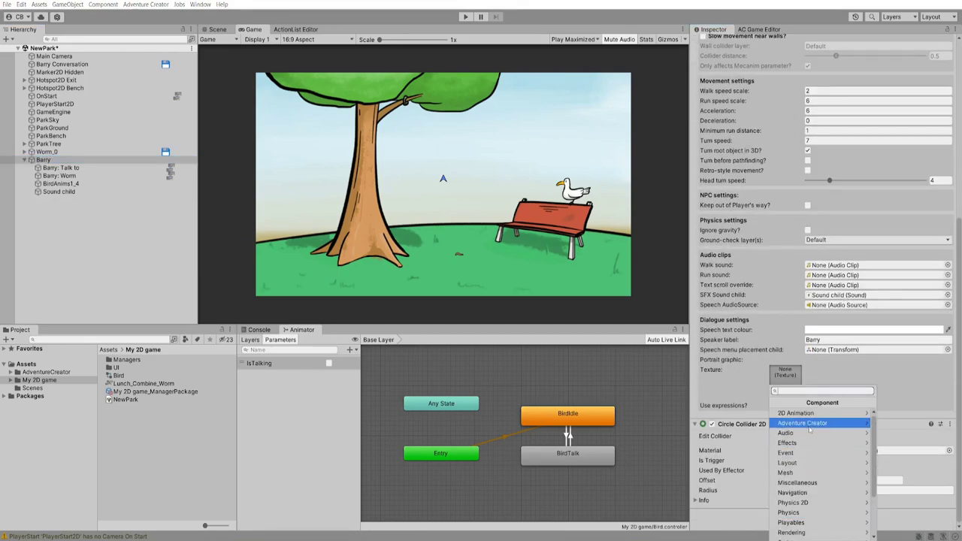
pyautogui.click(804, 423)
pyautogui.click(805, 453)
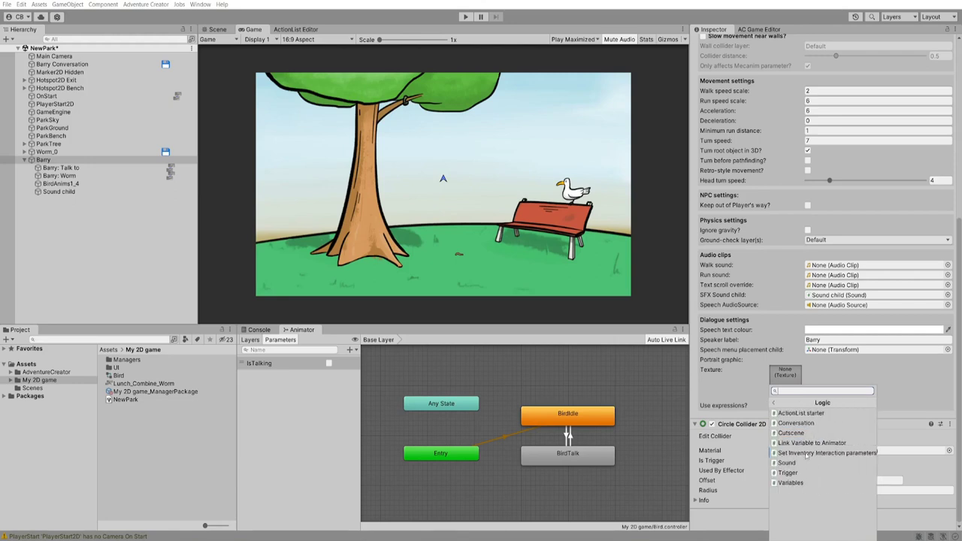
pyautogui.click(815, 483)
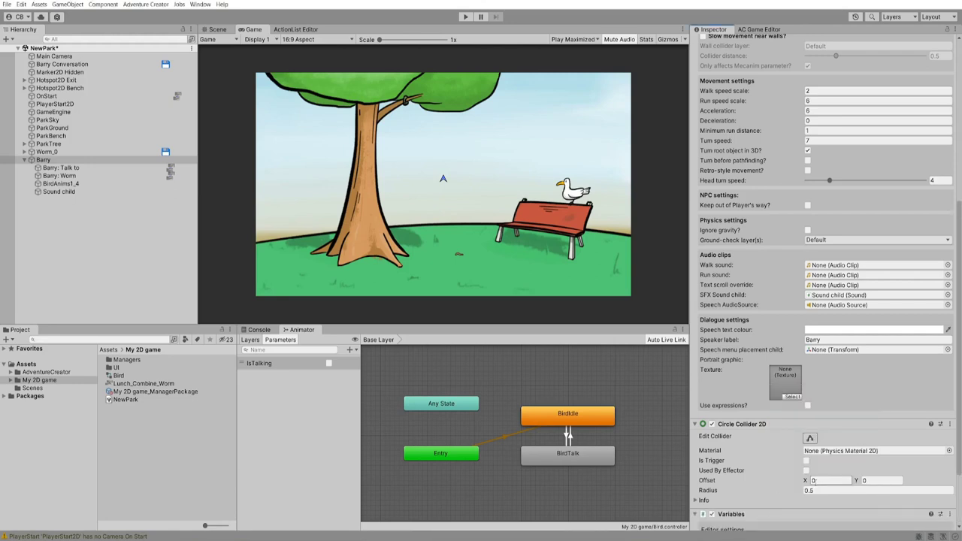
# Create a Boolean component variable named 'Has been fed', starting False
pyautogui.scroll(-3, 814, 483)
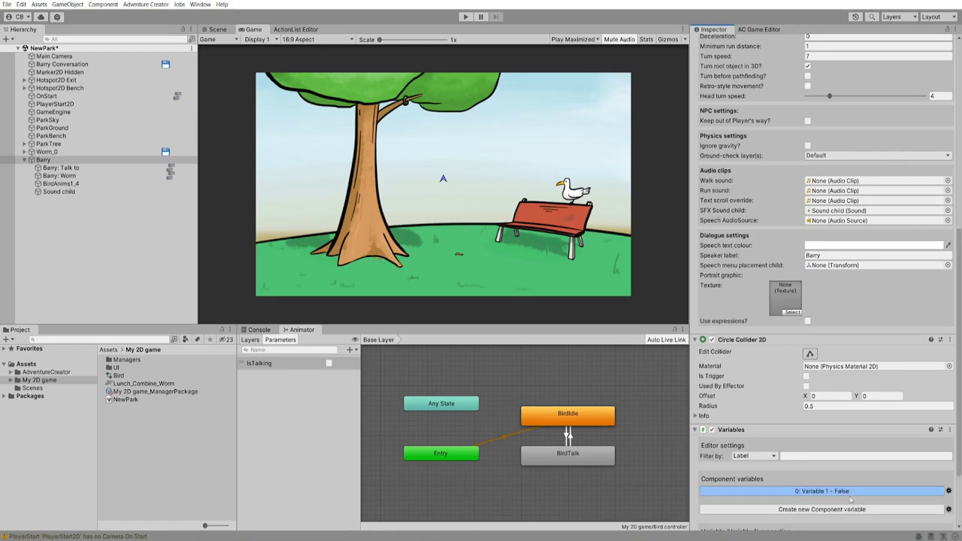
pyautogui.click(851, 495)
pyautogui.scroll(-1, 822, 421)
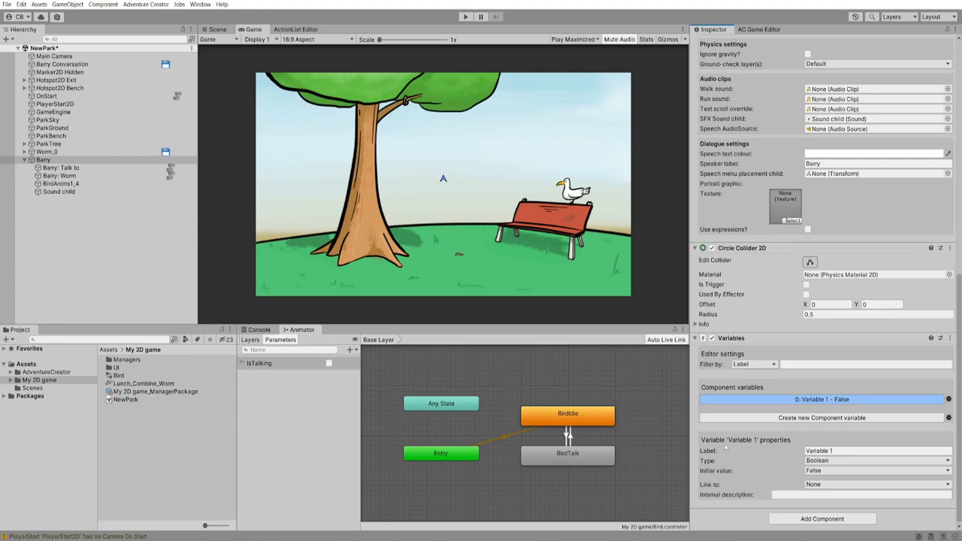
pyautogui.moveTo(806, 449); pyautogui.dragTo(837, 449)
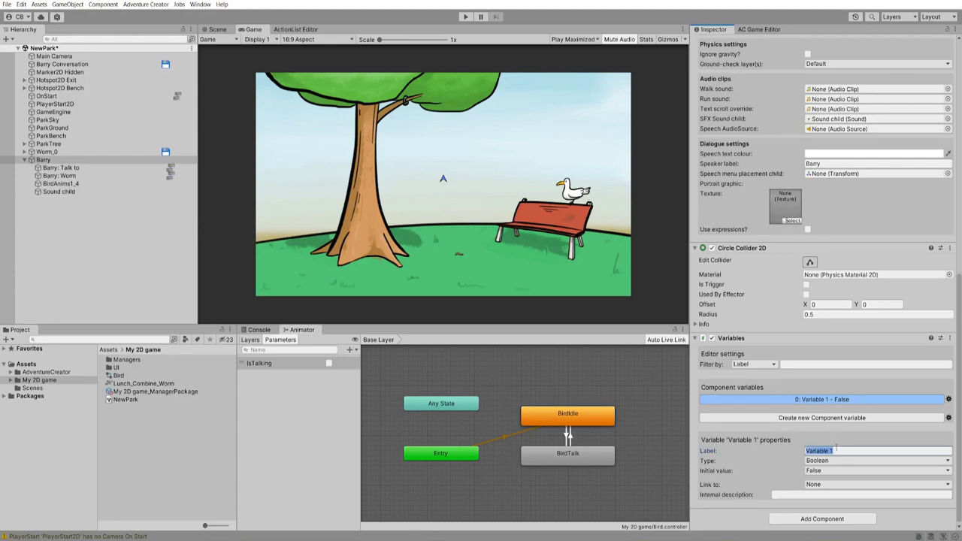
pyautogui.write('Has b')
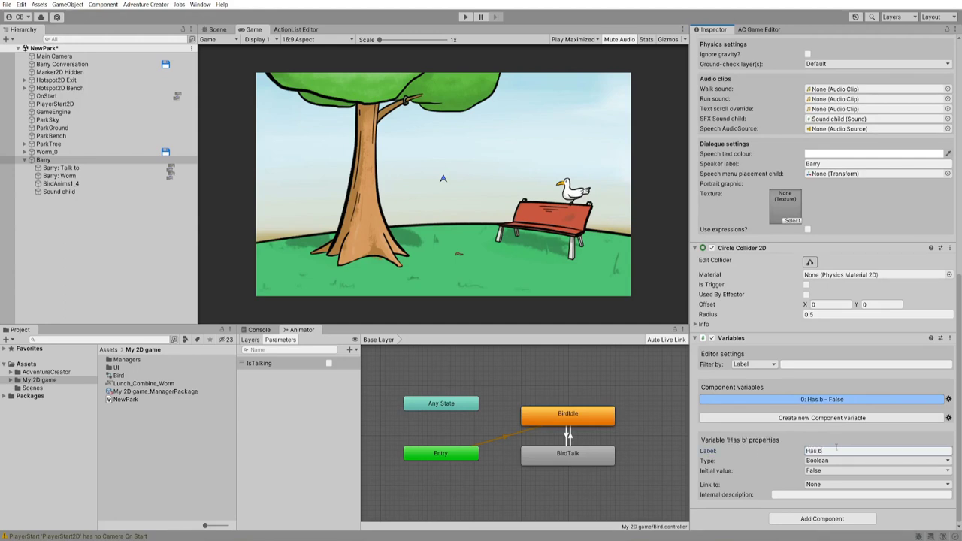
pyautogui.write('een fed')
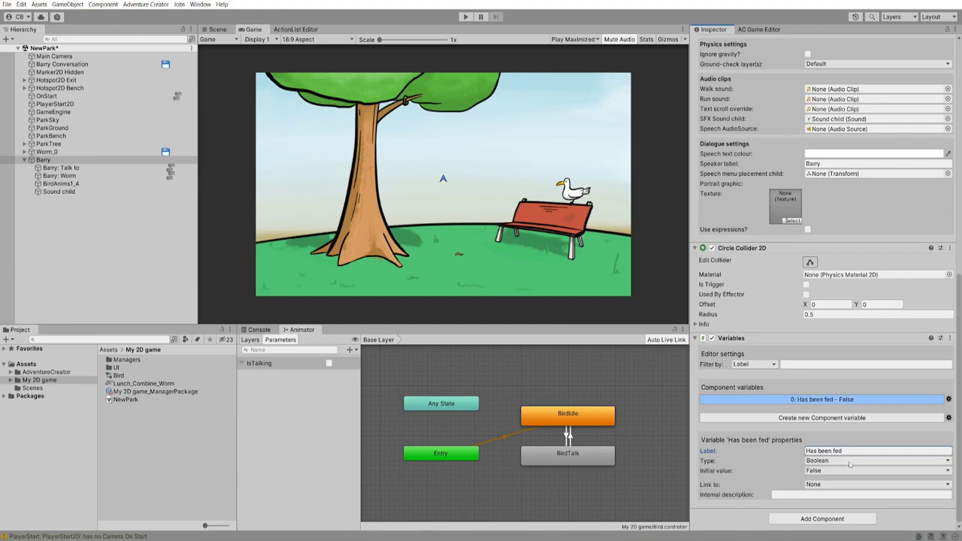
pyautogui.click(848, 460)
pyautogui.click(776, 470)
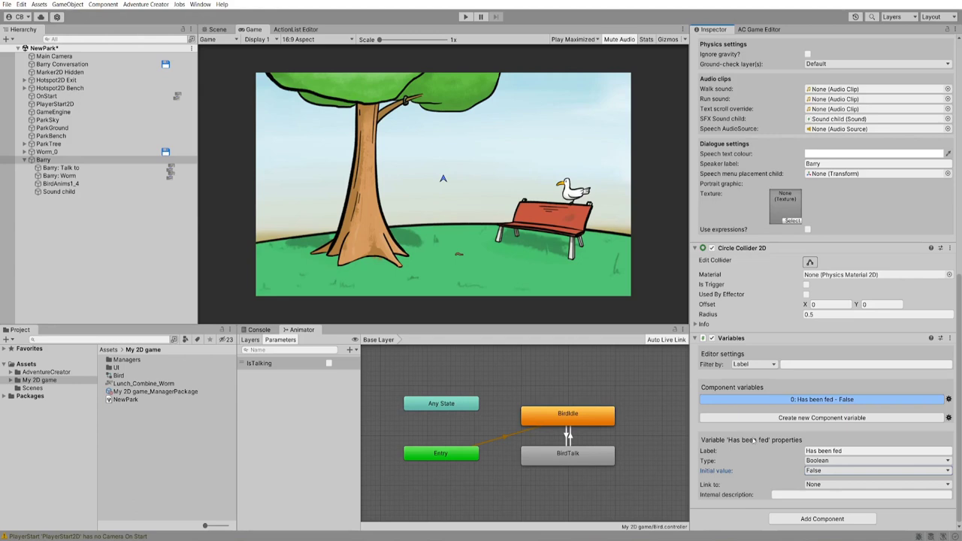
pyautogui.click(172, 175)
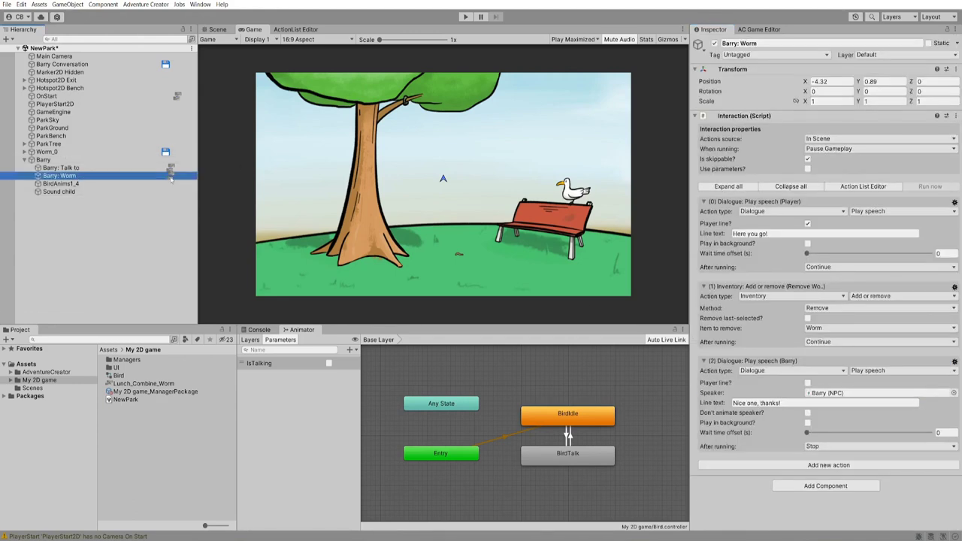
# Add a Variable: Set action after Barry's 'Nice one, thanks' reply
pyautogui.click(171, 176)
pyautogui.scroll(-5, 463, 255)
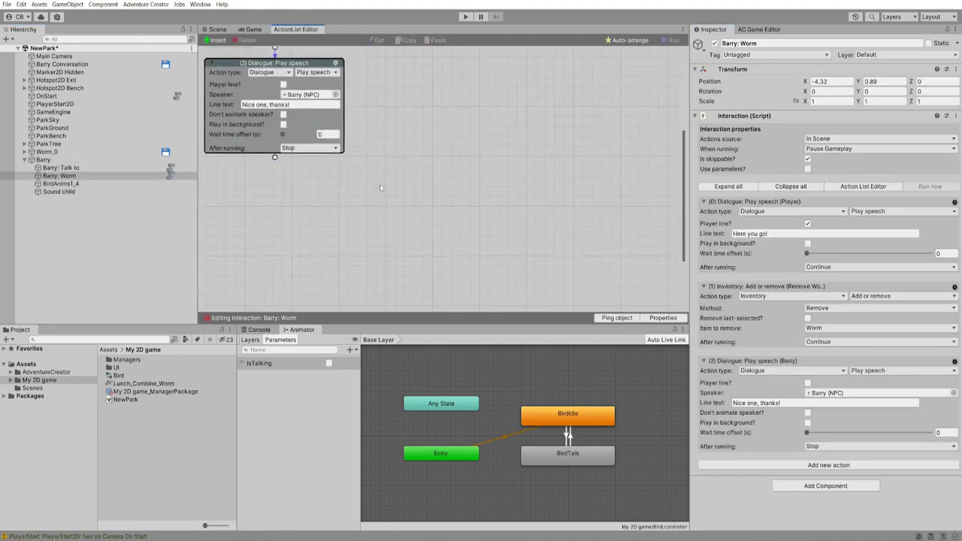
pyautogui.moveTo(275, 182); pyautogui.dragTo(278, 203)
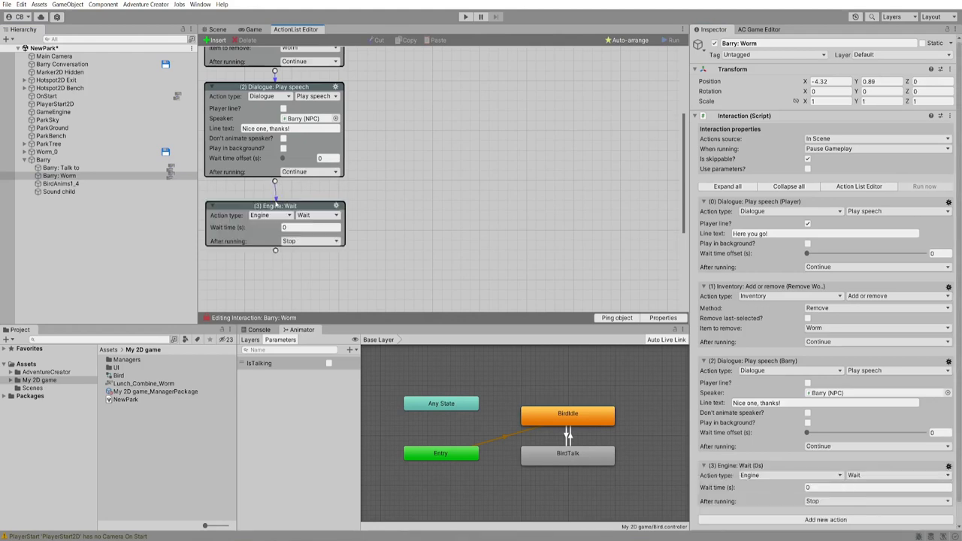
pyautogui.click(282, 214)
pyautogui.click(281, 407)
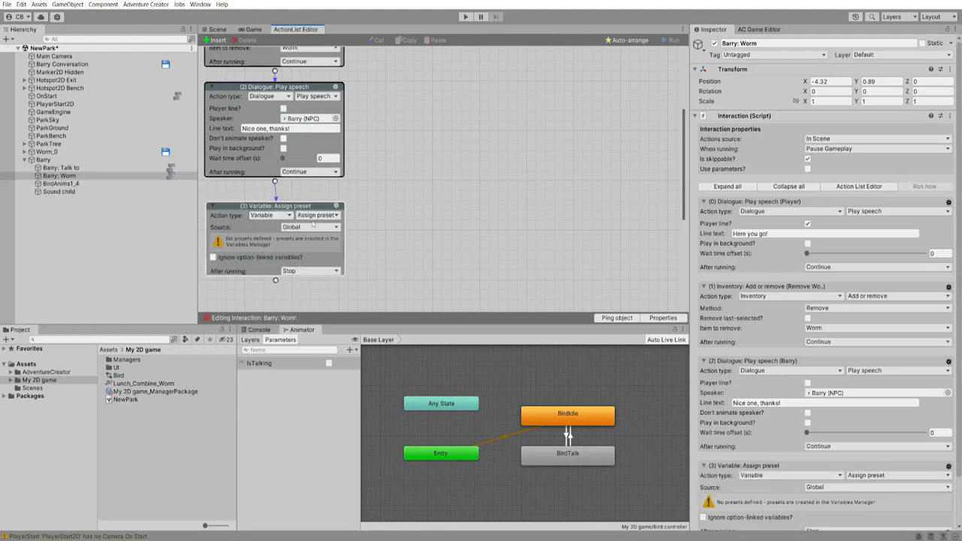
pyautogui.click(312, 215)
pyautogui.click(322, 281)
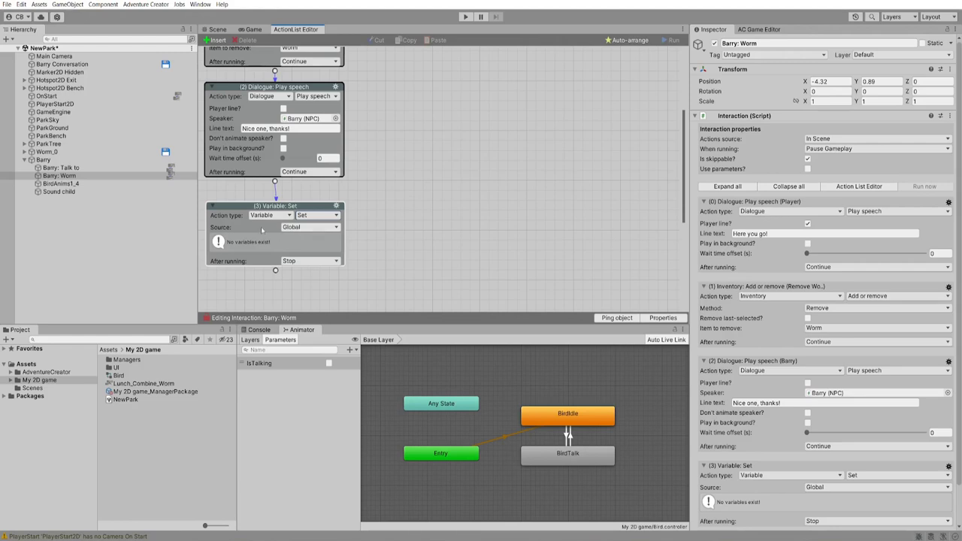
# Point it at Barry's component variable 'Has been fed' and set it to True
pyautogui.click(302, 227)
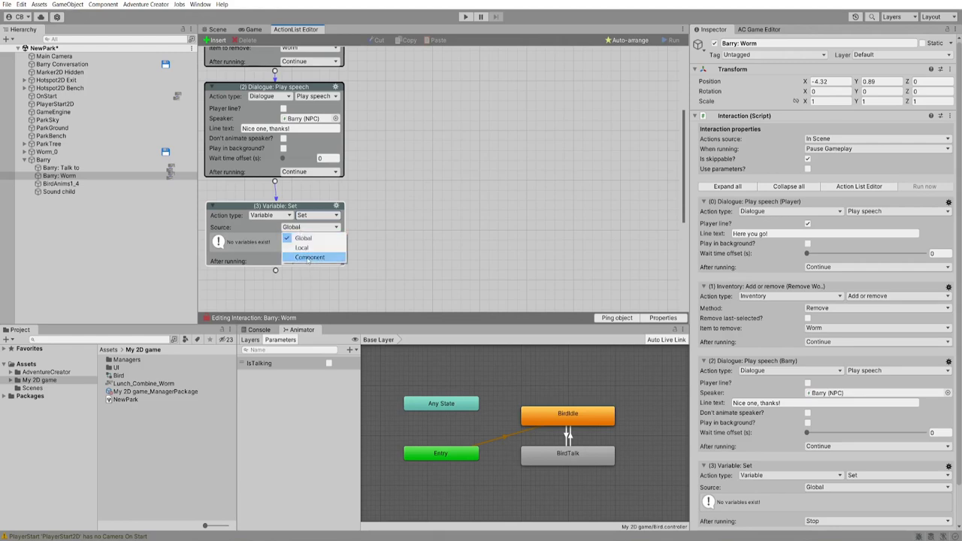
pyautogui.click(308, 258)
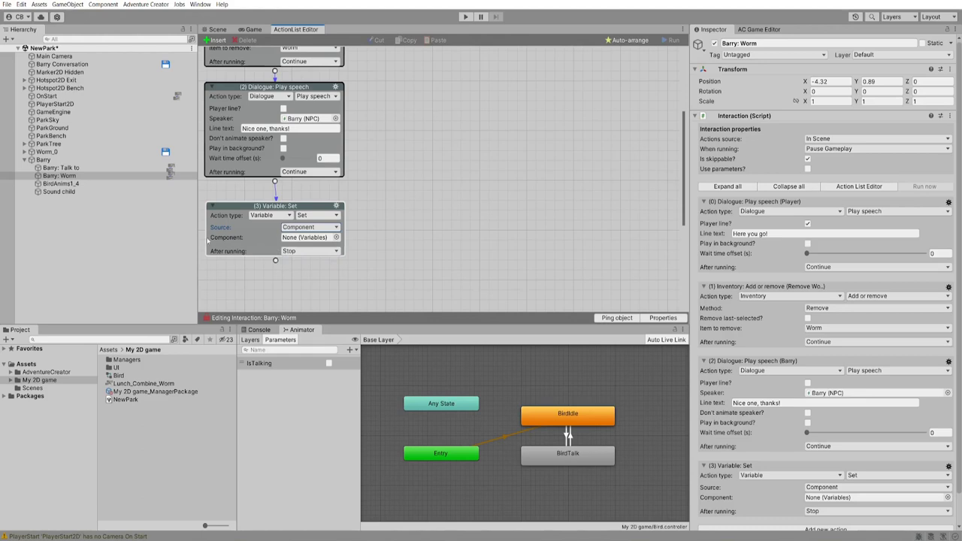
pyautogui.click(39, 160)
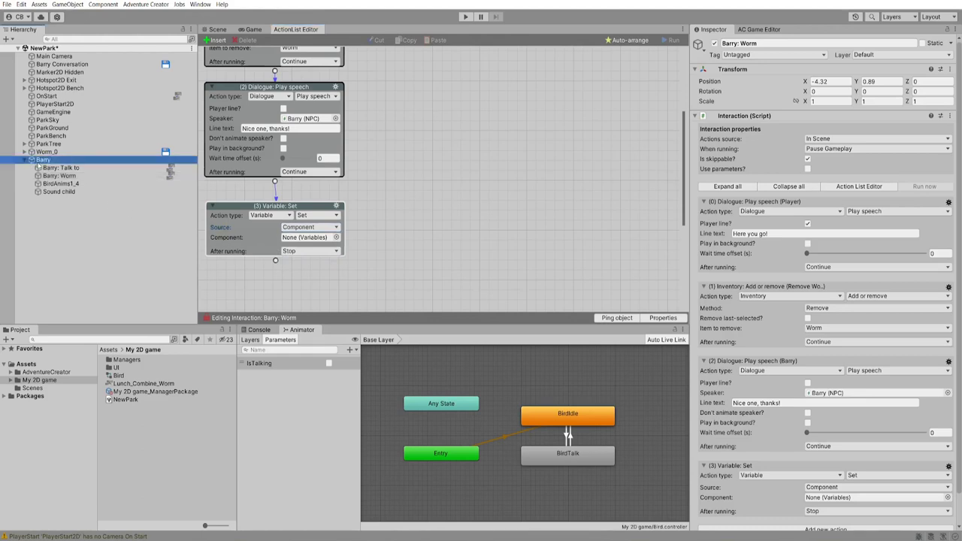
pyautogui.moveTo(36, 167); pyautogui.dragTo(307, 237)
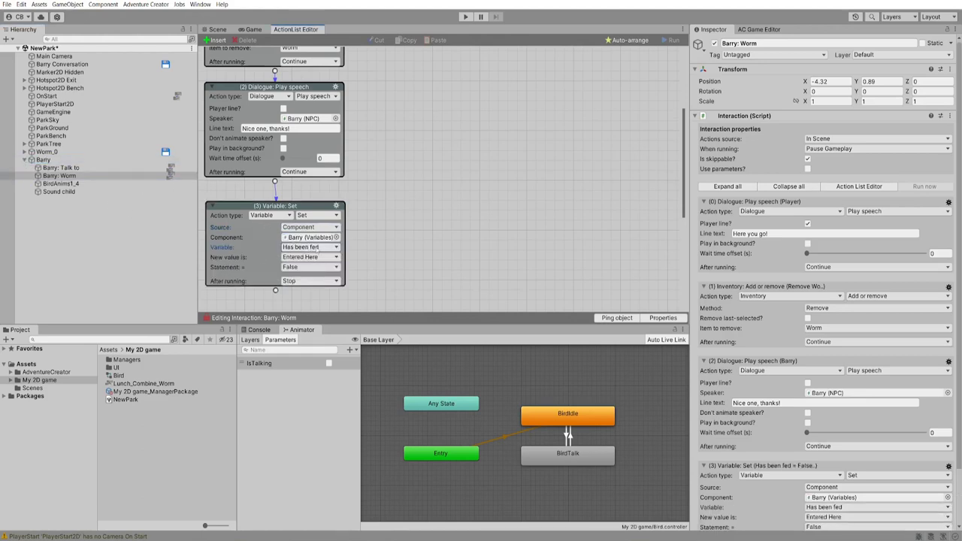
pyautogui.click(328, 248)
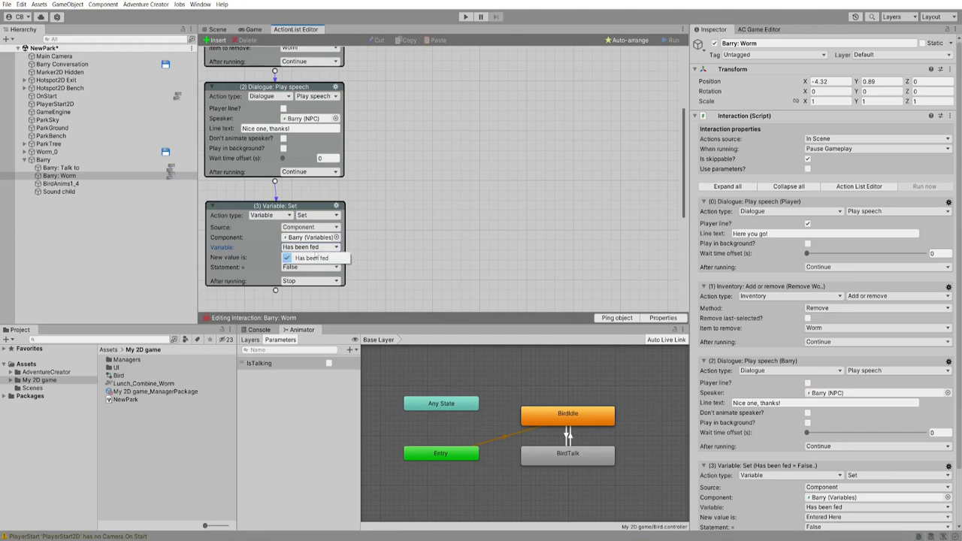
pyautogui.click(323, 259)
pyautogui.click(304, 268)
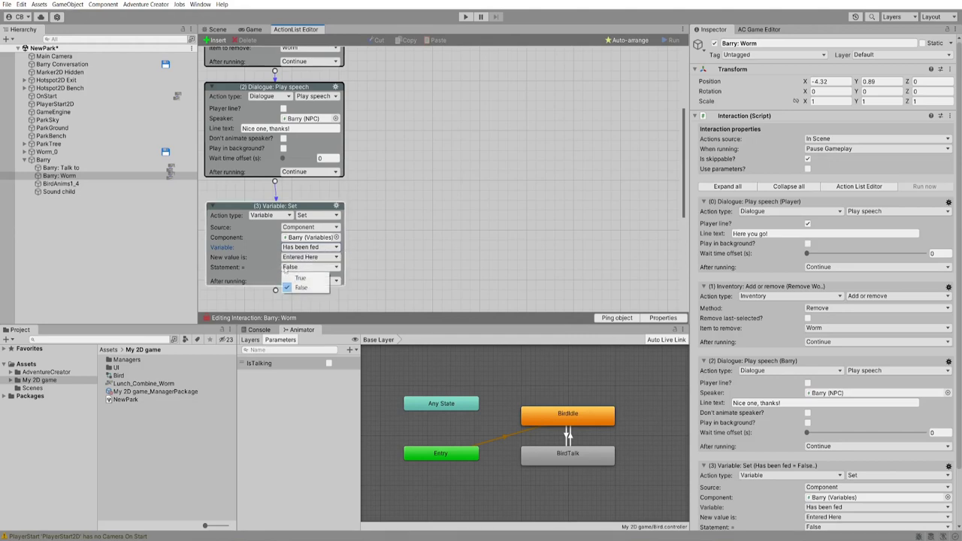
pyautogui.click(302, 278)
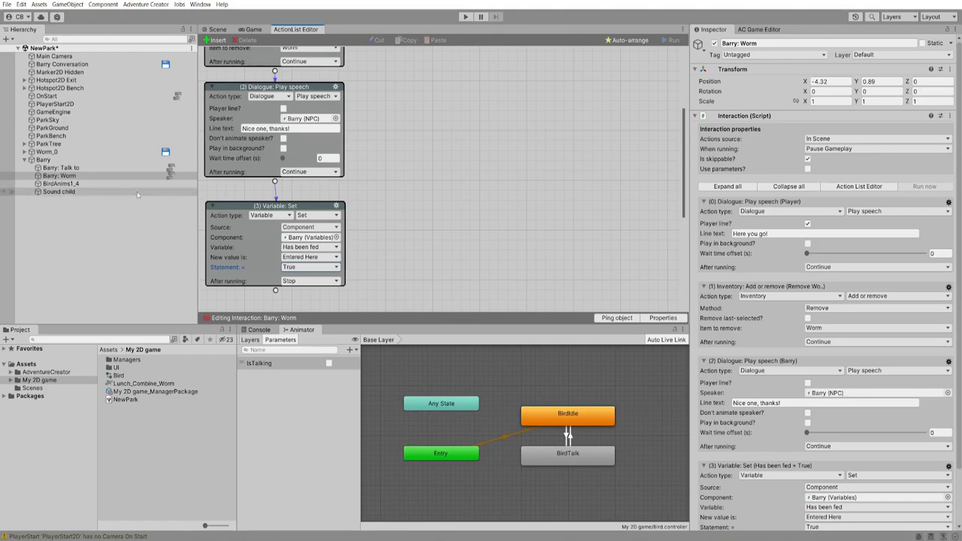
# In Barry: Talk to, insert a new action after the 'Are you hungry?' speech and move it beside the worm reply
pyautogui.click(171, 169)
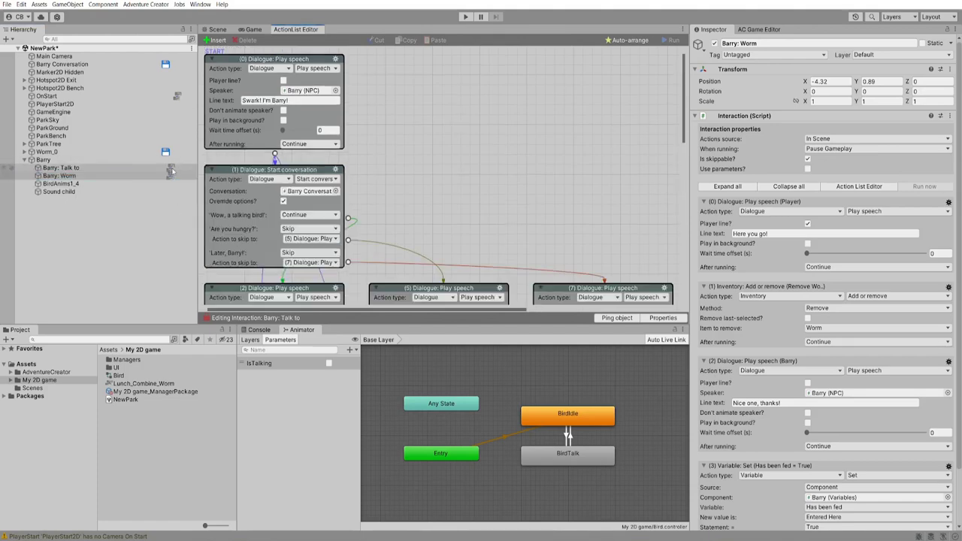
pyautogui.scroll(-2, 327, 78)
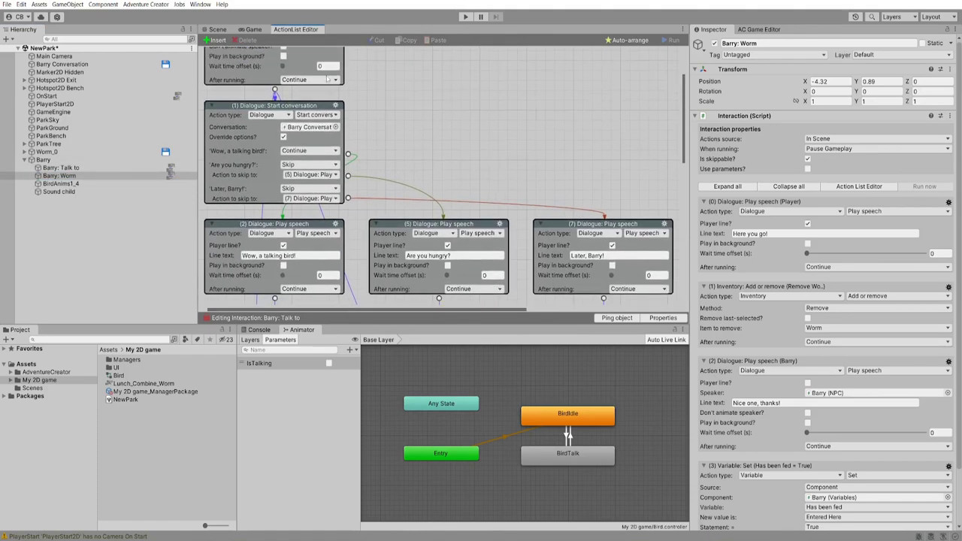
pyautogui.scroll(-2, 410, 157)
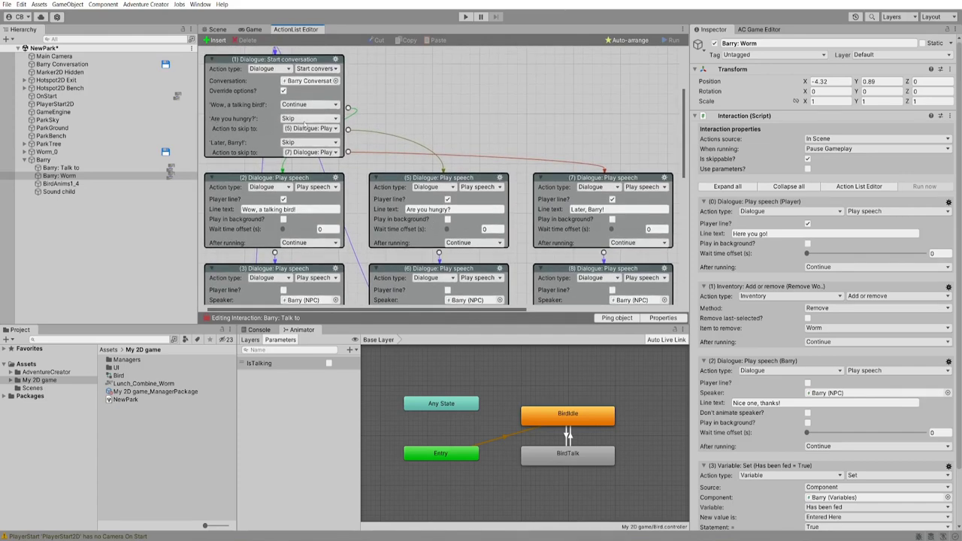
pyautogui.scroll(-3, 306, 125)
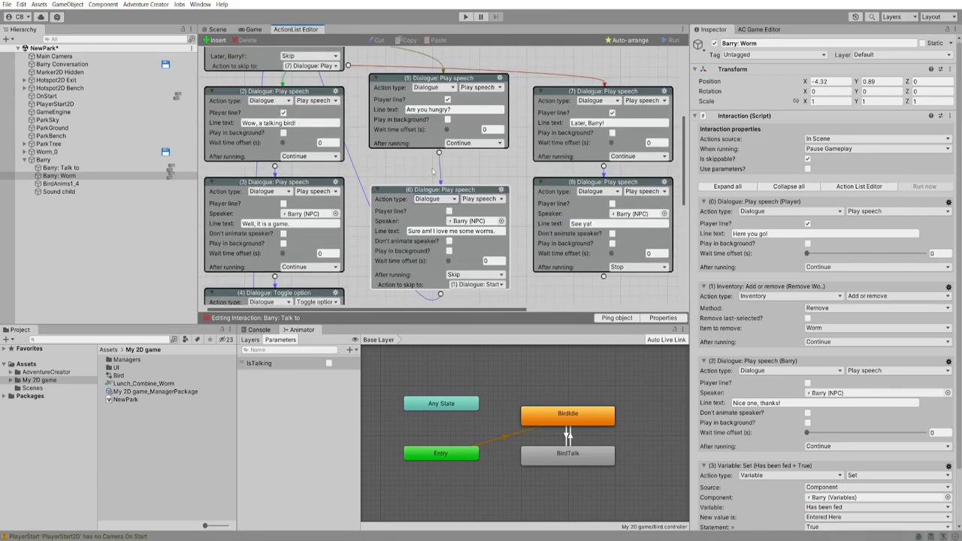
pyautogui.click(500, 78)
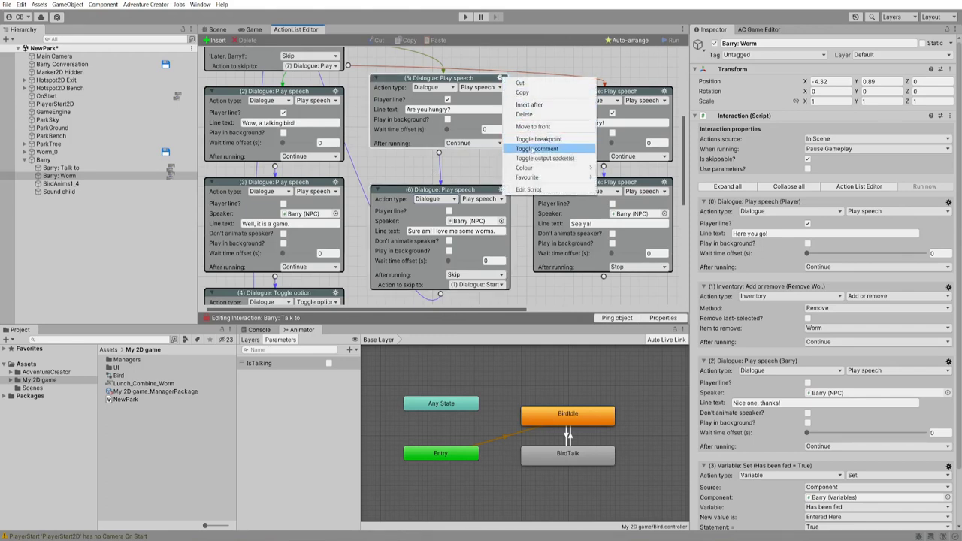
pyautogui.click(529, 104)
pyautogui.moveTo(511, 81); pyautogui.dragTo(495, 169)
pyautogui.click(443, 173)
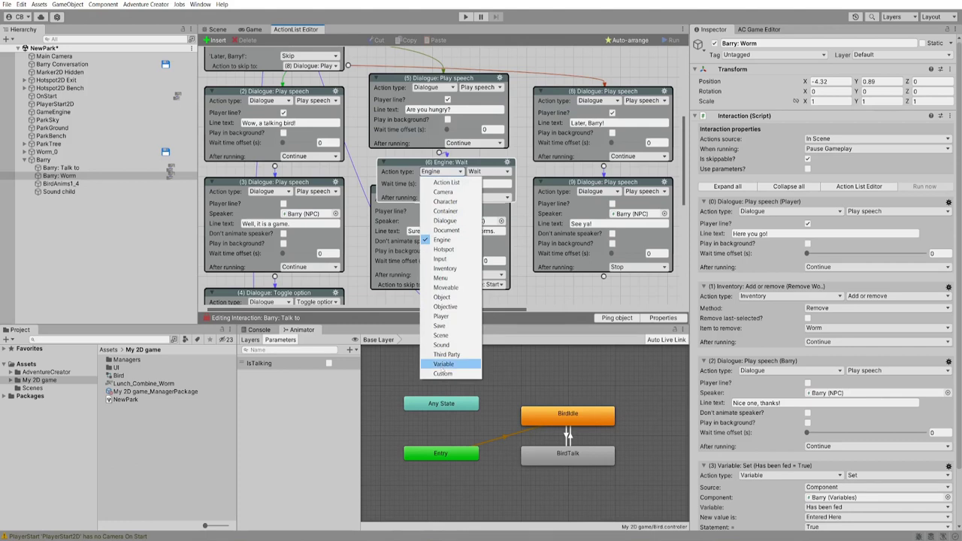
# Make the action a Variable: Check of Barry's component variable 'Has been fed' being True
pyautogui.click(451, 366)
pyautogui.click(487, 172)
pyautogui.click(489, 188)
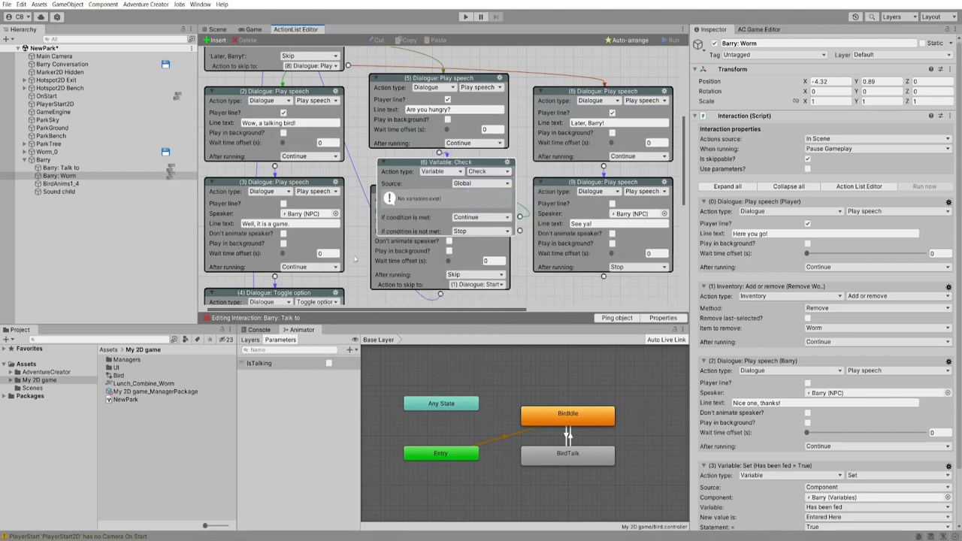
pyautogui.moveTo(381, 295); pyautogui.dragTo(383, 337)
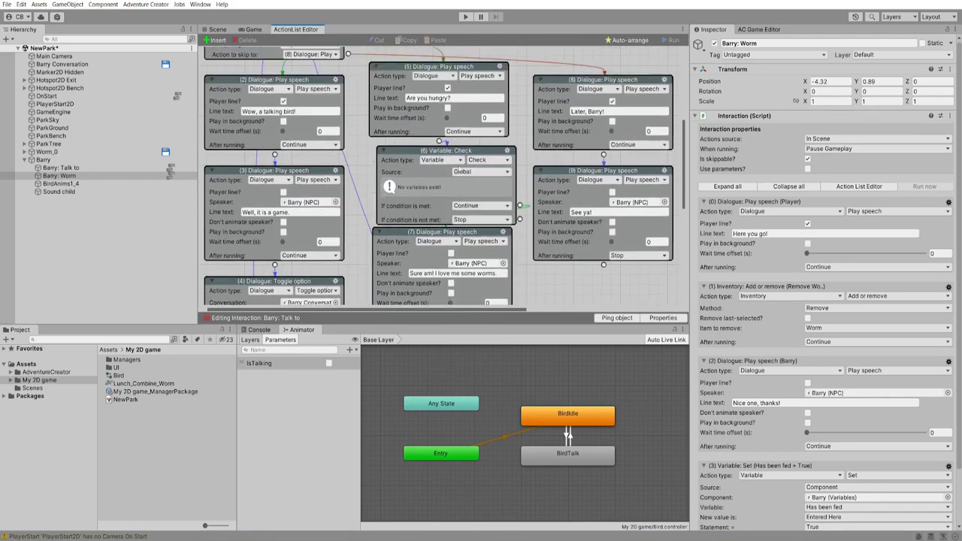
pyautogui.click(477, 172)
pyautogui.click(474, 204)
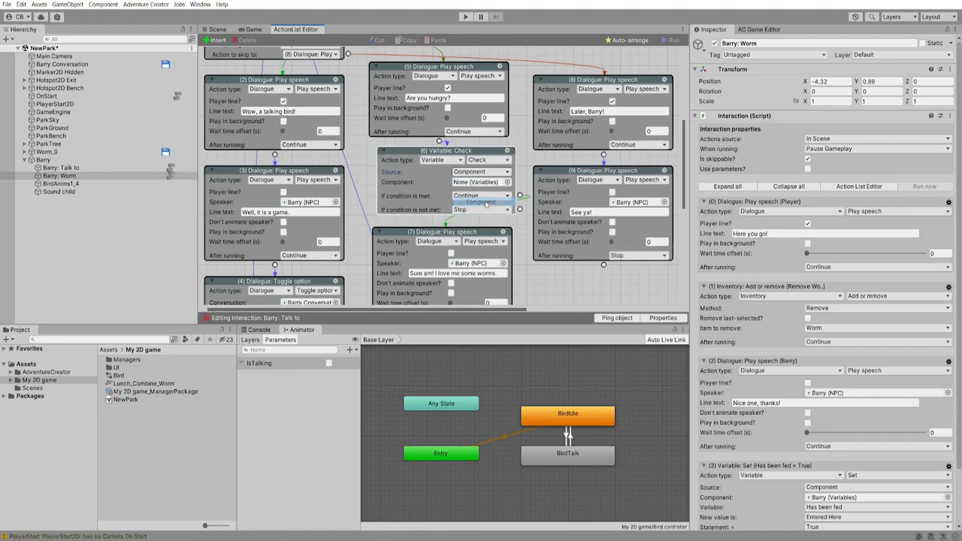
pyautogui.moveTo(43, 159); pyautogui.dragTo(478, 183)
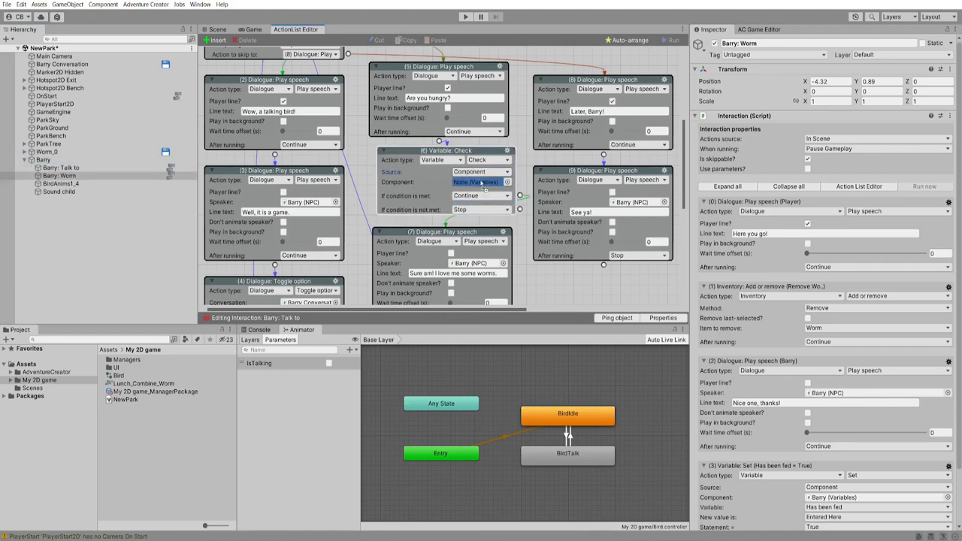
pyautogui.scroll(-2, 473, 169)
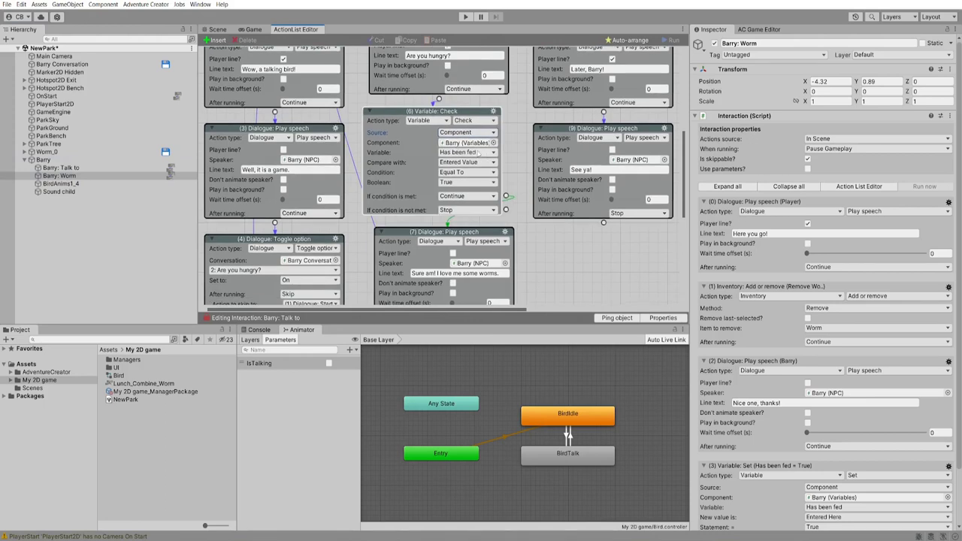
pyautogui.click(484, 153)
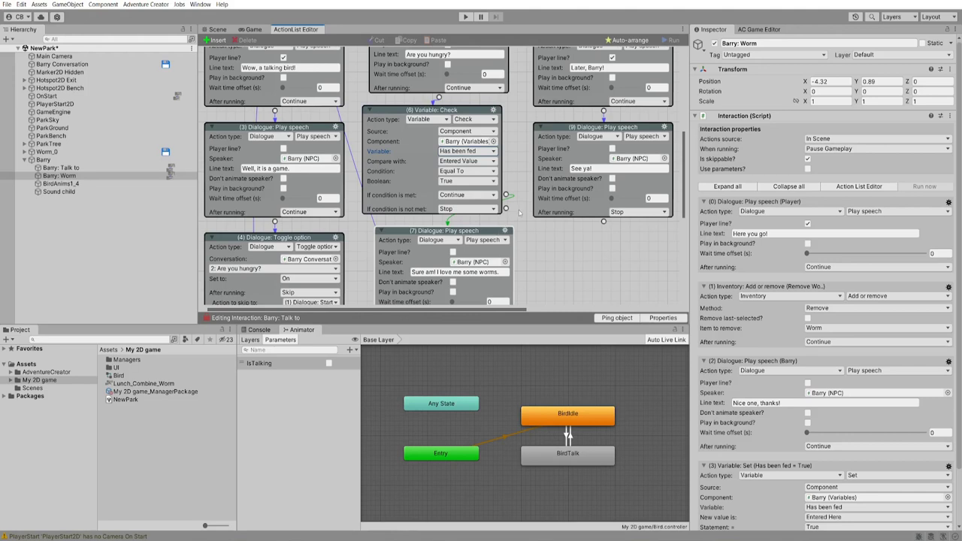
# Route the condition-not-met outcome to the 'Sure am!' speech
pyautogui.scroll(-2, 518, 213)
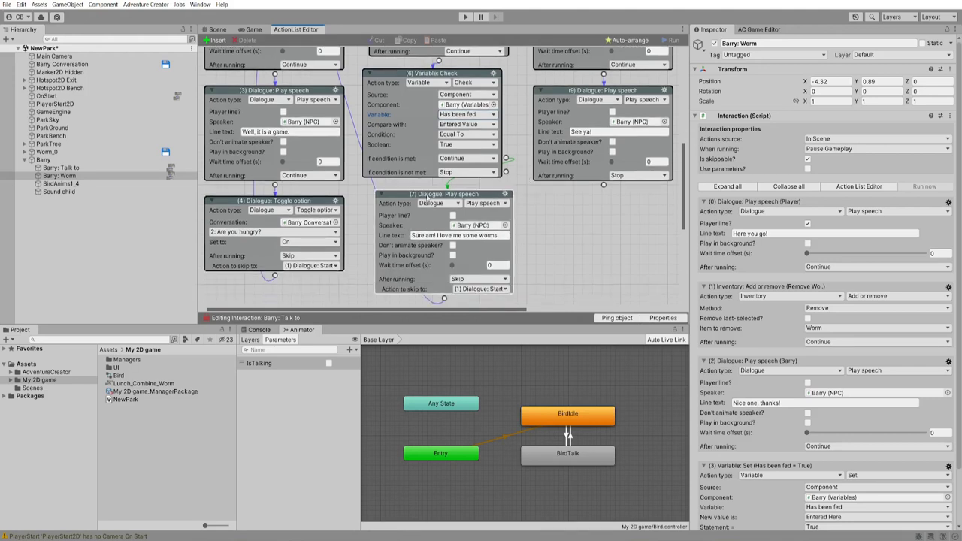
pyautogui.moveTo(427, 197); pyautogui.dragTo(413, 211)
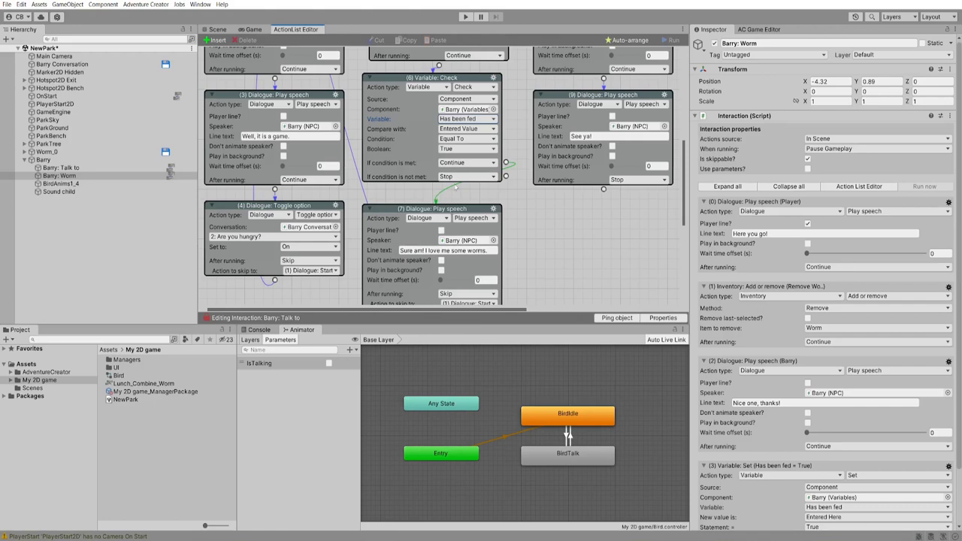
pyautogui.moveTo(506, 176); pyautogui.dragTo(465, 223)
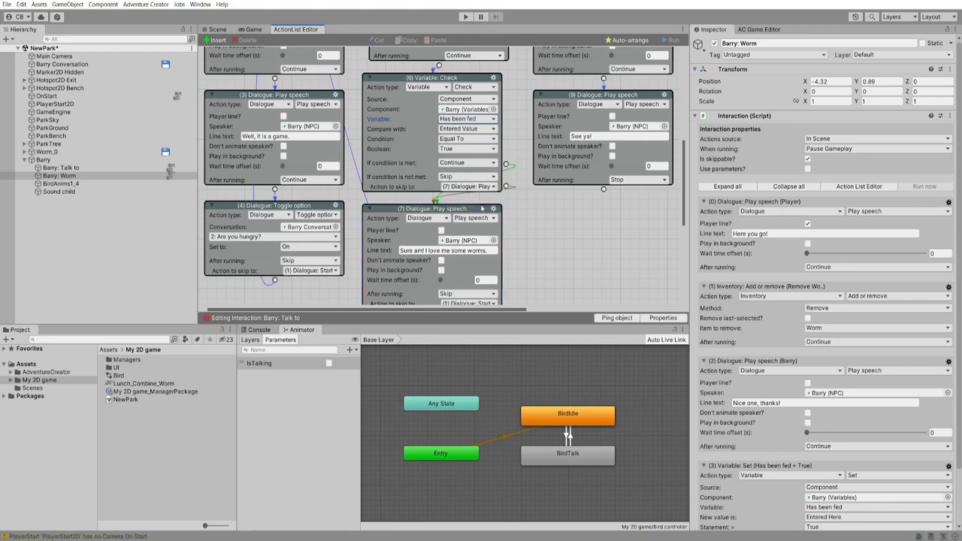
# From the condition-met outcome, add Barry's line 'Nah, I'm full.' and start the game
pyautogui.moveTo(505, 164); pyautogui.dragTo(559, 215)
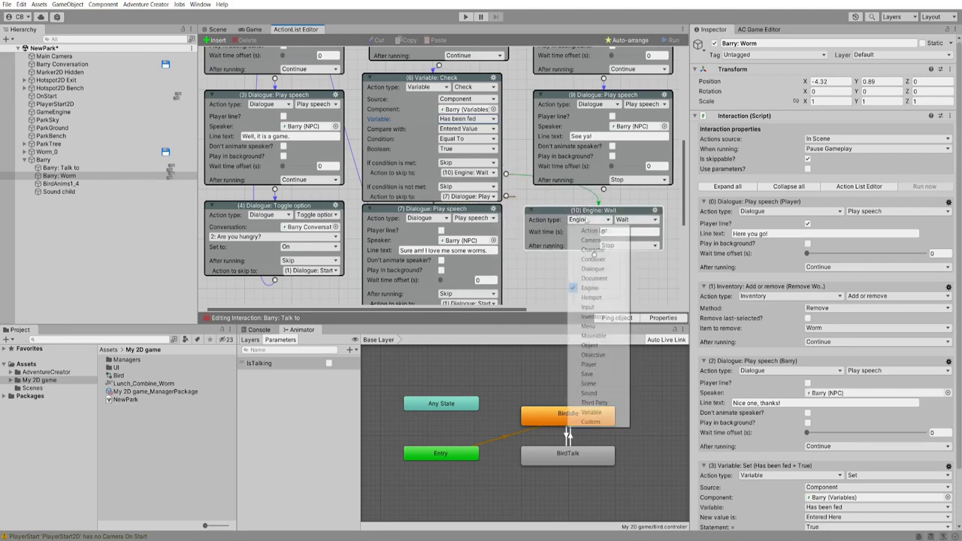
pyautogui.click(650, 241)
pyautogui.click(655, 241)
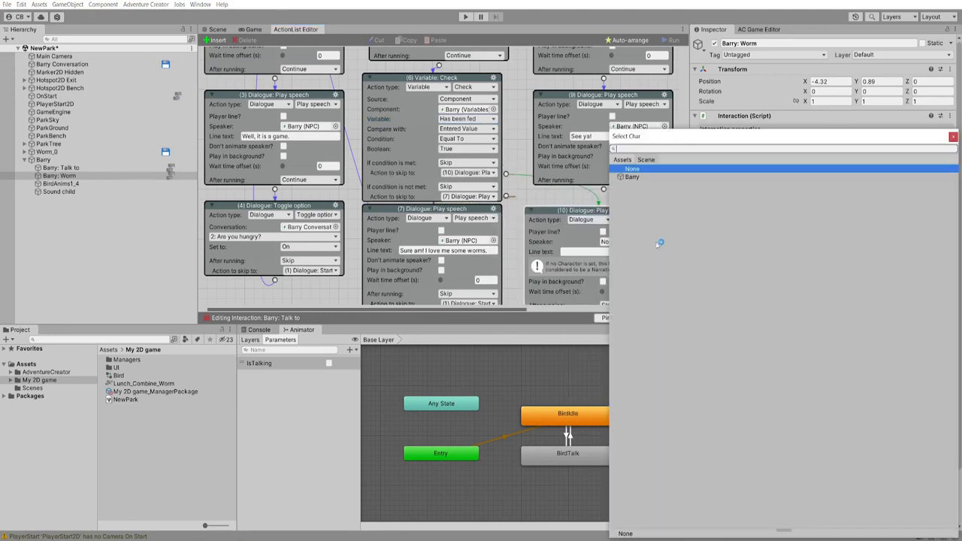
pyautogui.doubleClick(631, 177)
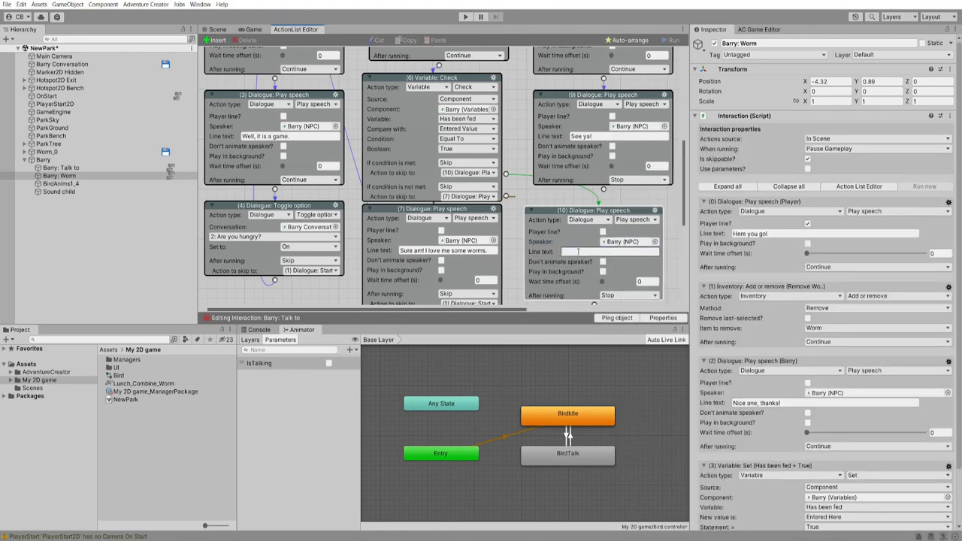
pyautogui.write("Nah, I'm full.")
pyautogui.scroll(-2, 571, 225)
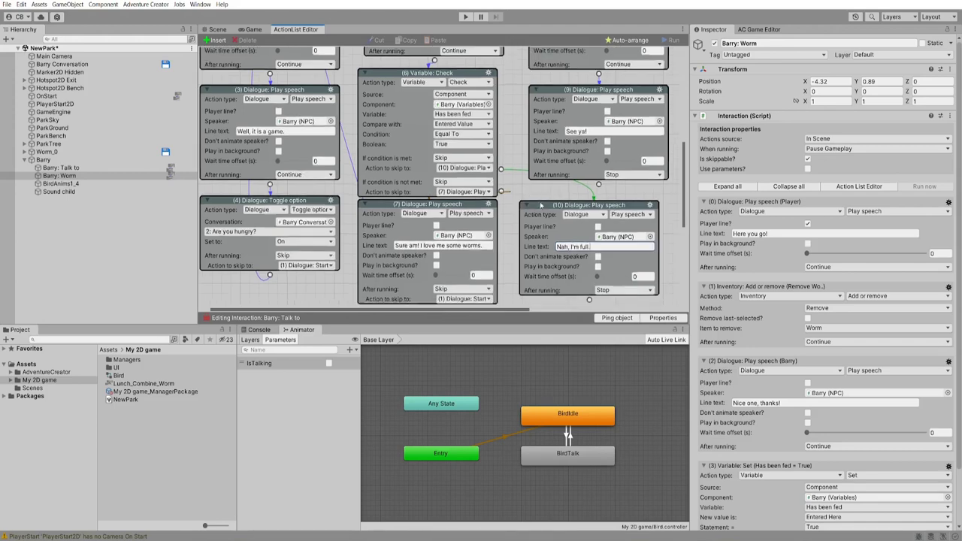
pyautogui.moveTo(582, 244); pyautogui.dragTo(576, 276)
pyautogui.scroll(5, 421, 180)
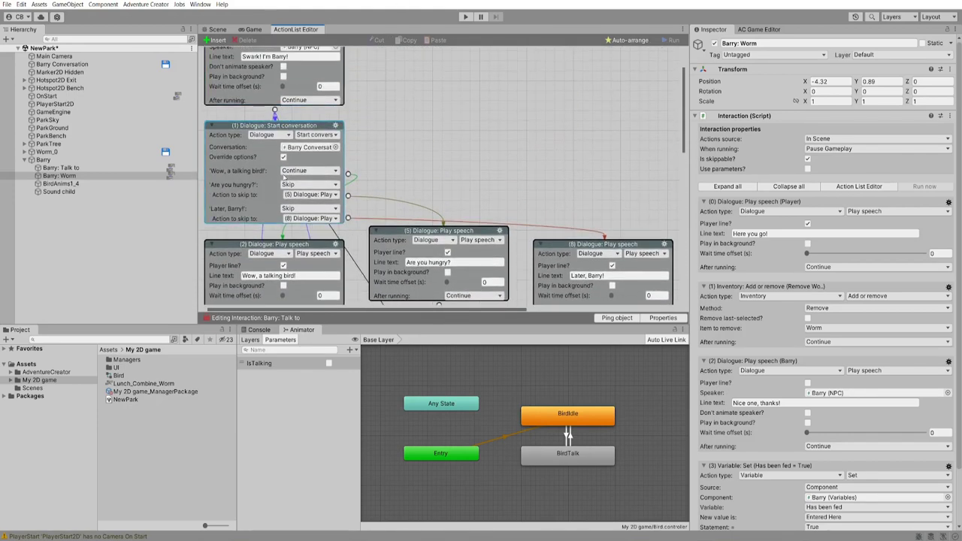
pyautogui.click(466, 17)
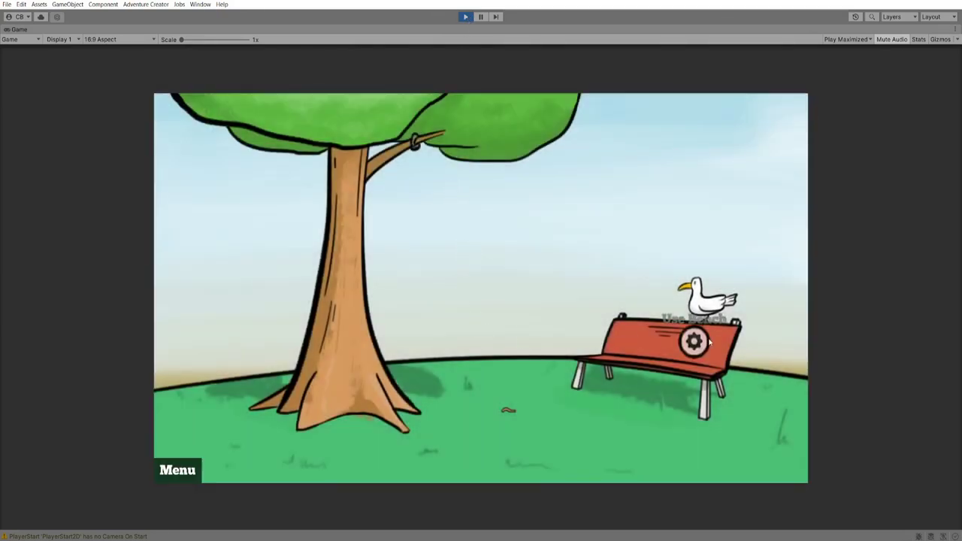
# Talk to Barry and choose 'Wow, a talking bird!', 'Are you hungry?' and 'Later, Barry!'
pyautogui.click(706, 342)
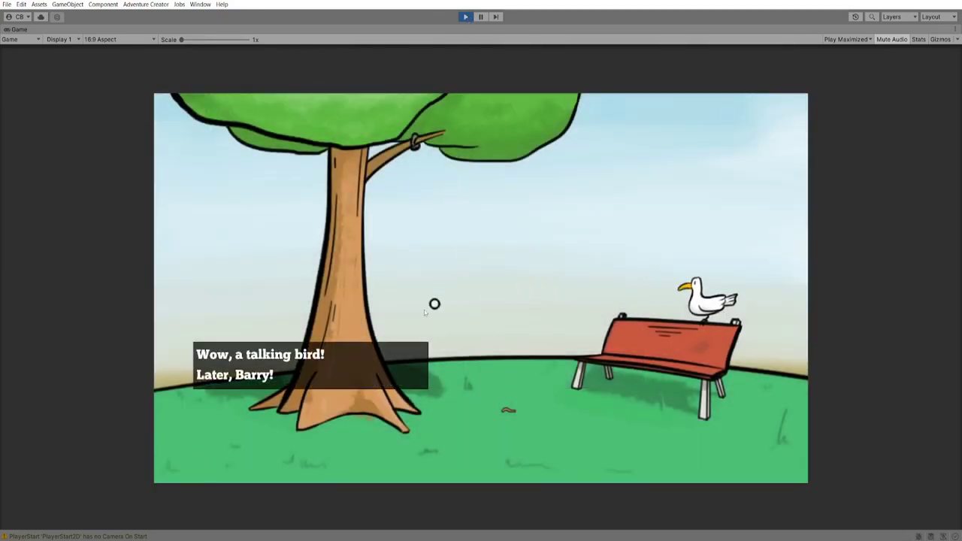
pyautogui.click(337, 352)
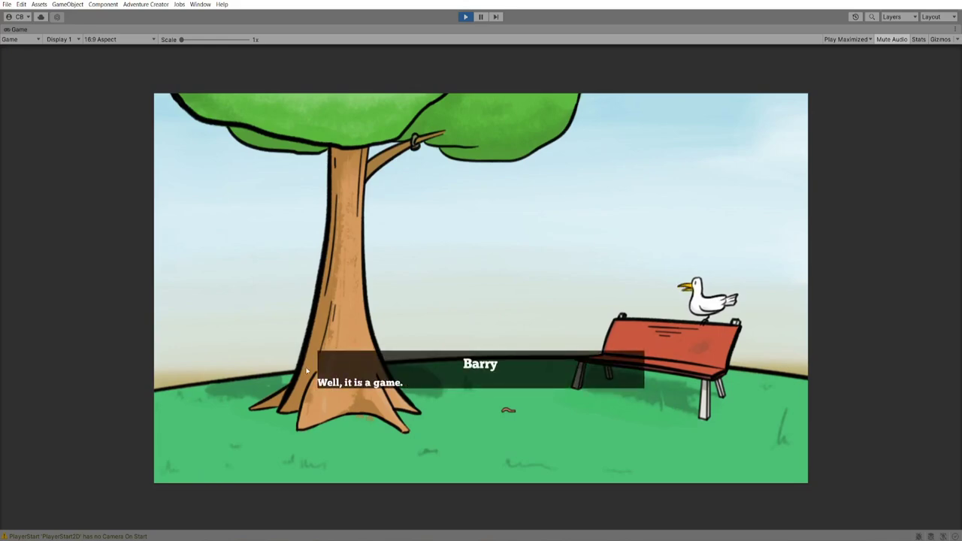
pyautogui.click(305, 366)
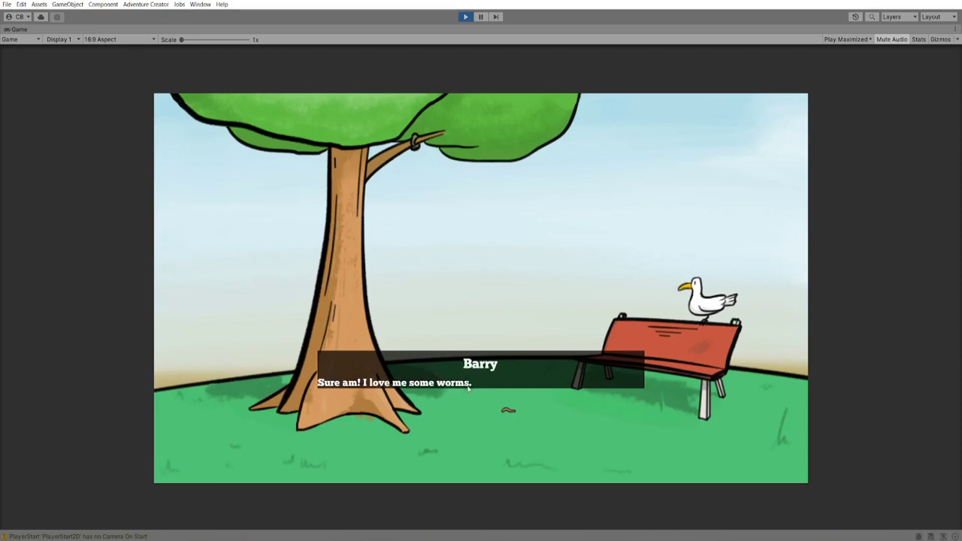
pyautogui.click(373, 383)
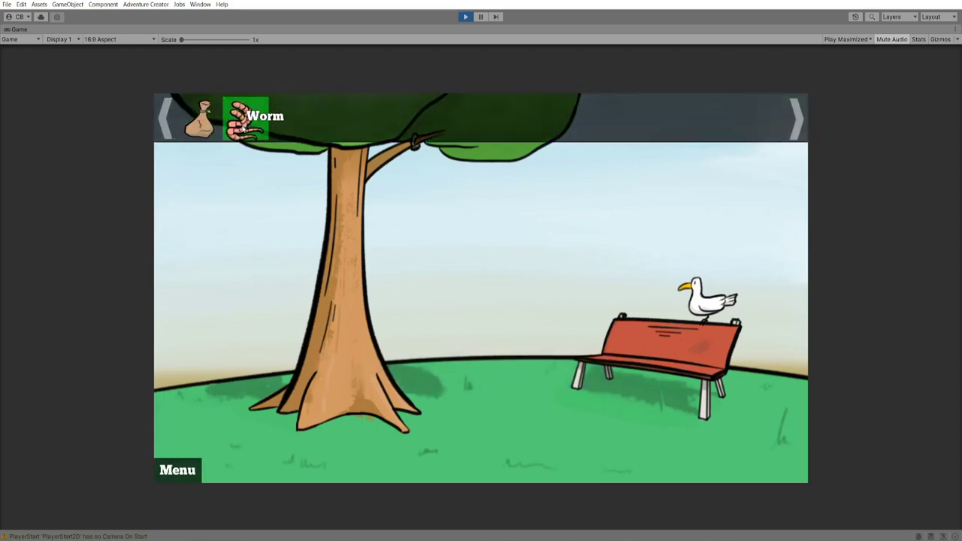
# Feed Barry the Worm, ask again if he is hungry, then stop the playtest
pyautogui.click(241, 116)
pyautogui.click(706, 300)
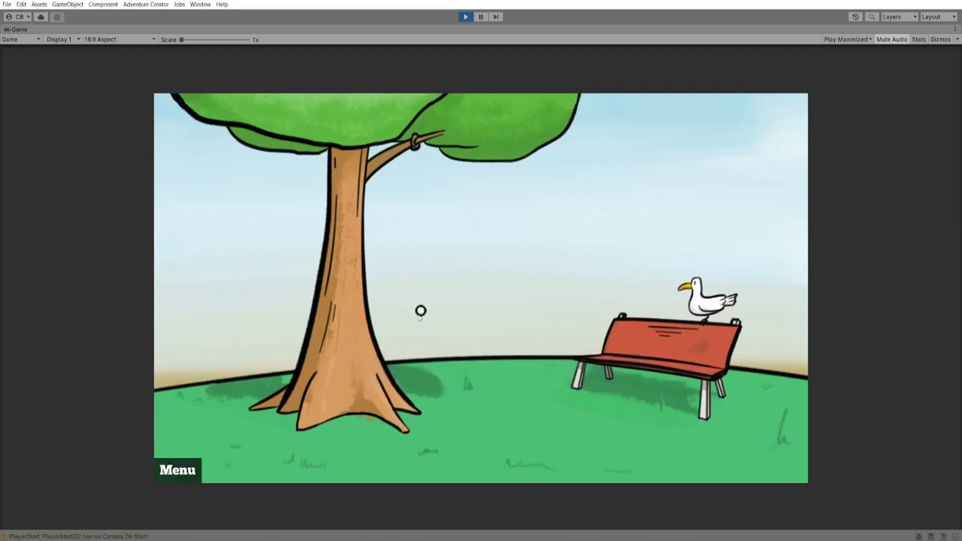
pyautogui.click(703, 304)
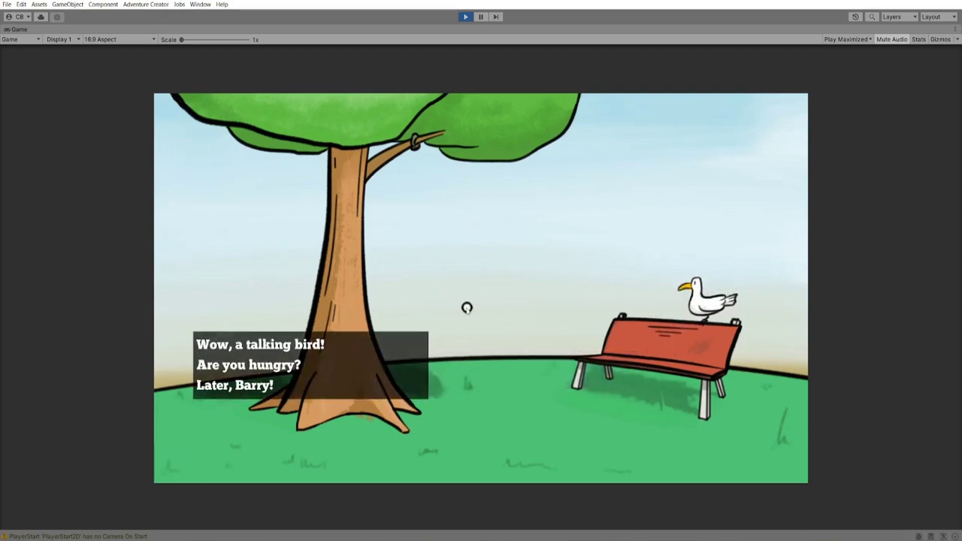
pyautogui.click(346, 365)
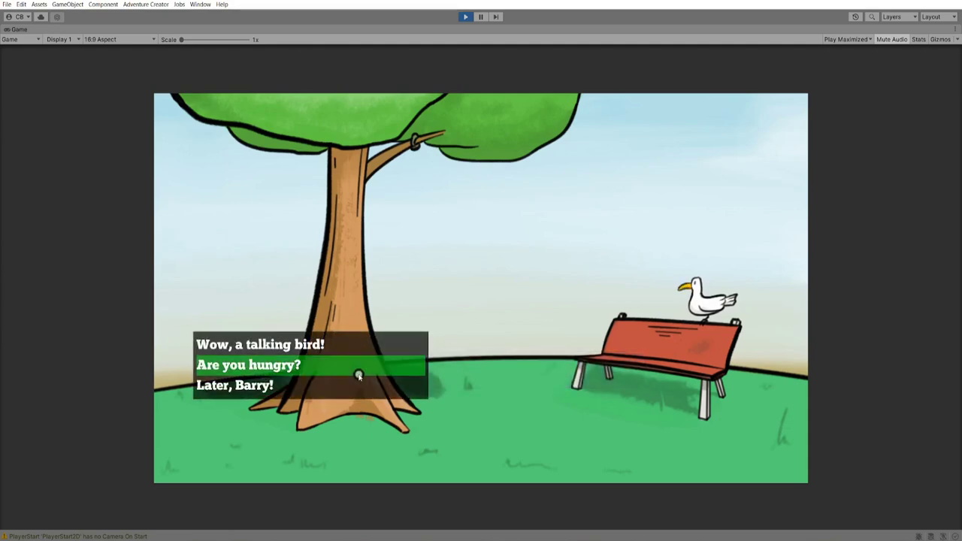
pyautogui.hotkey('ctrl', 'p')
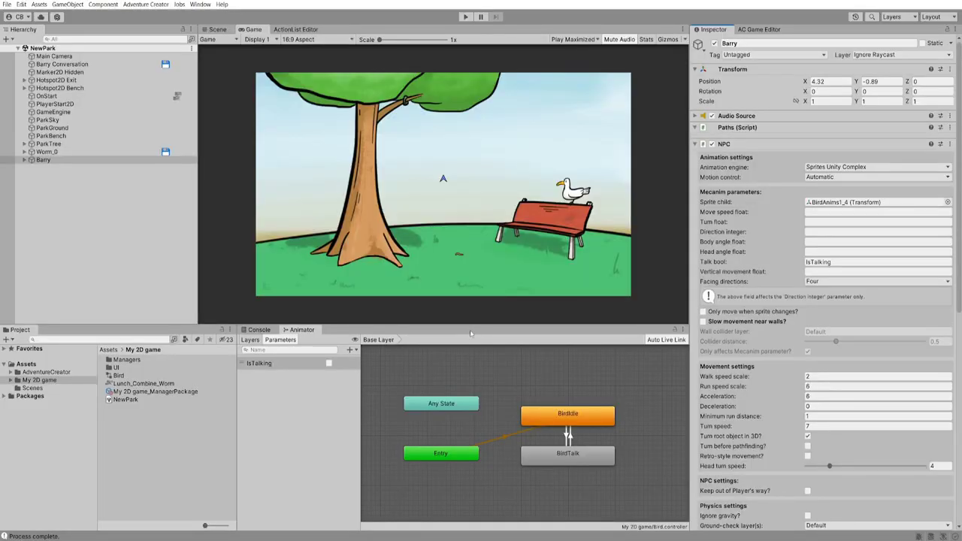
# Add an Adventure Creator Save system > Remember Variables component to Barry
pyautogui.scroll(-10, 824, 451)
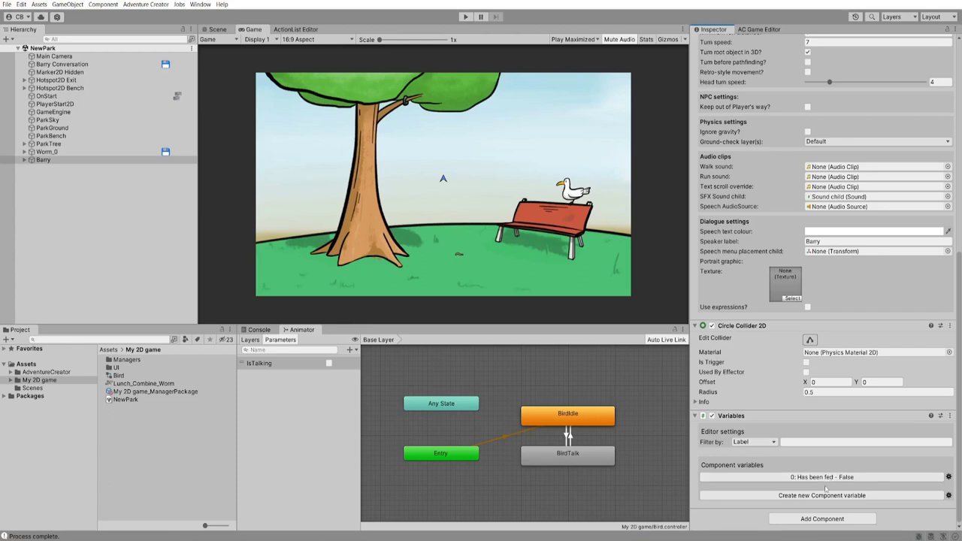
pyautogui.click(826, 520)
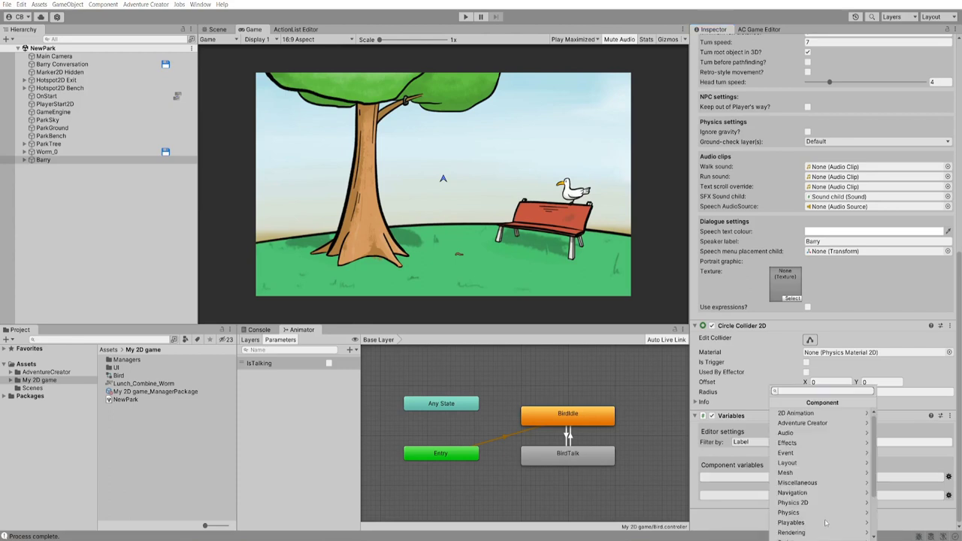
pyautogui.click(854, 425)
pyautogui.click(811, 481)
pyautogui.scroll(-5, 817, 492)
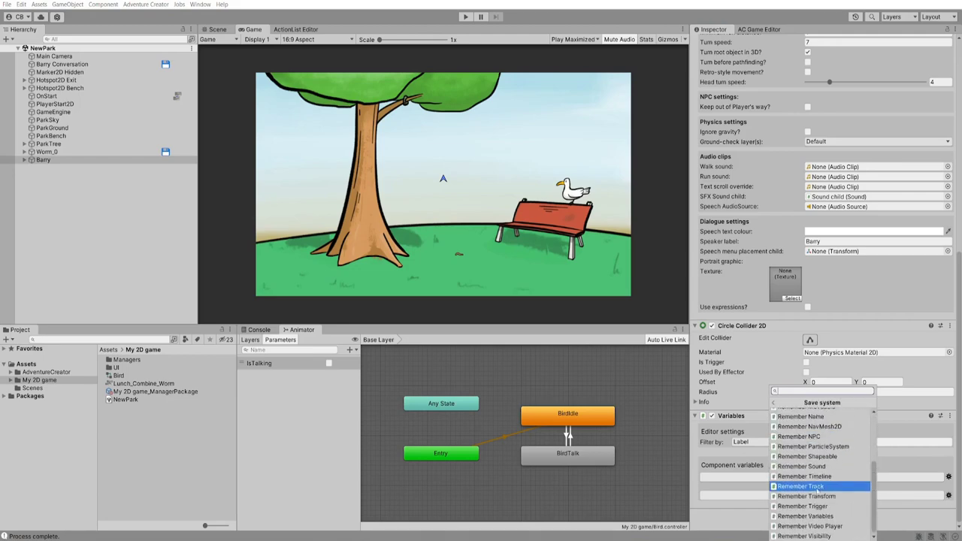
pyautogui.click(817, 515)
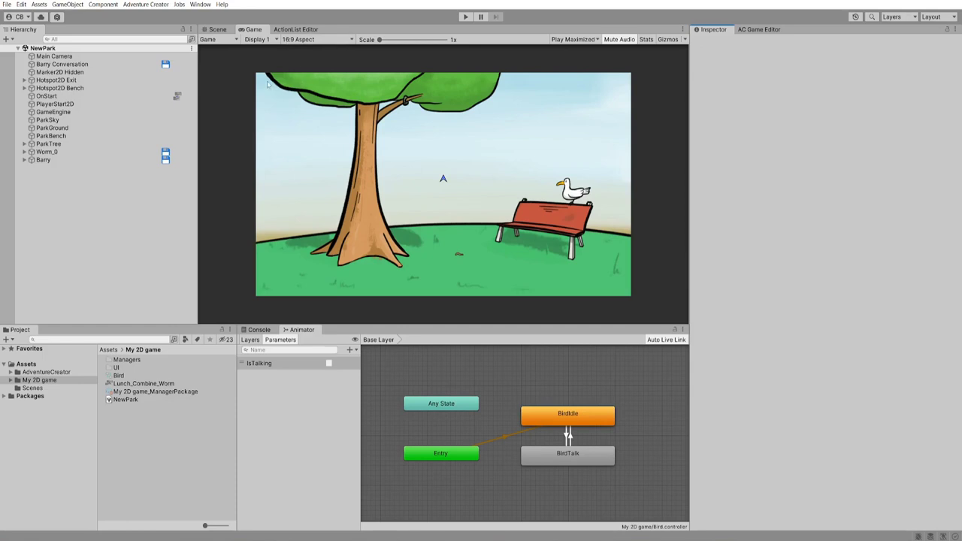
# Preview the Game view at 1:1 and set the Settings aspect ratio to Fixed 1.667
pyautogui.click(301, 39)
pyautogui.click(303, 150)
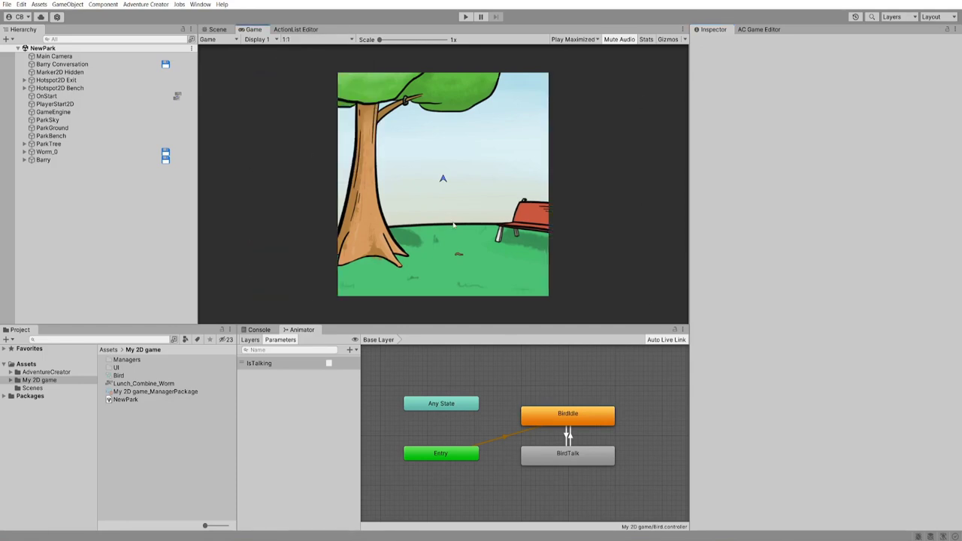
pyautogui.click(765, 29)
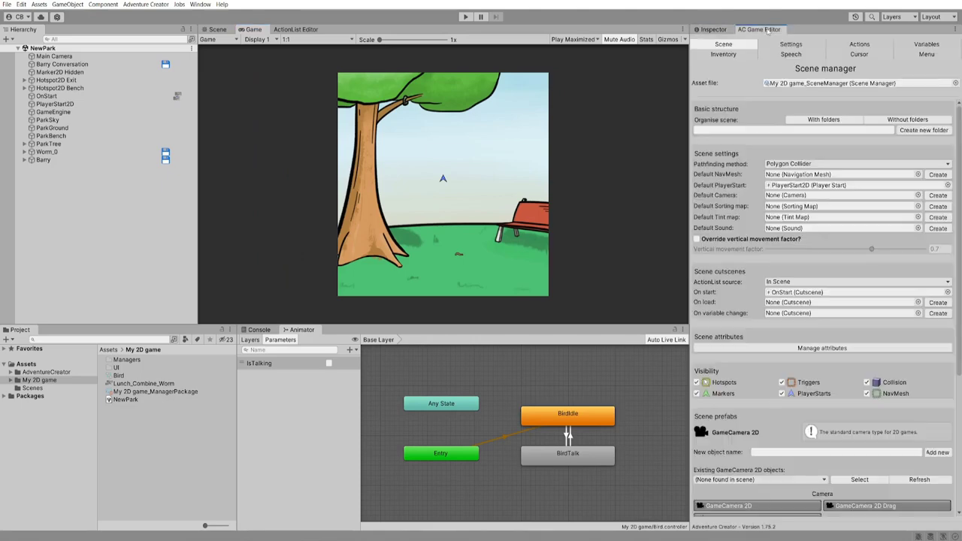
pyautogui.click(790, 44)
pyautogui.scroll(-10, 822, 300)
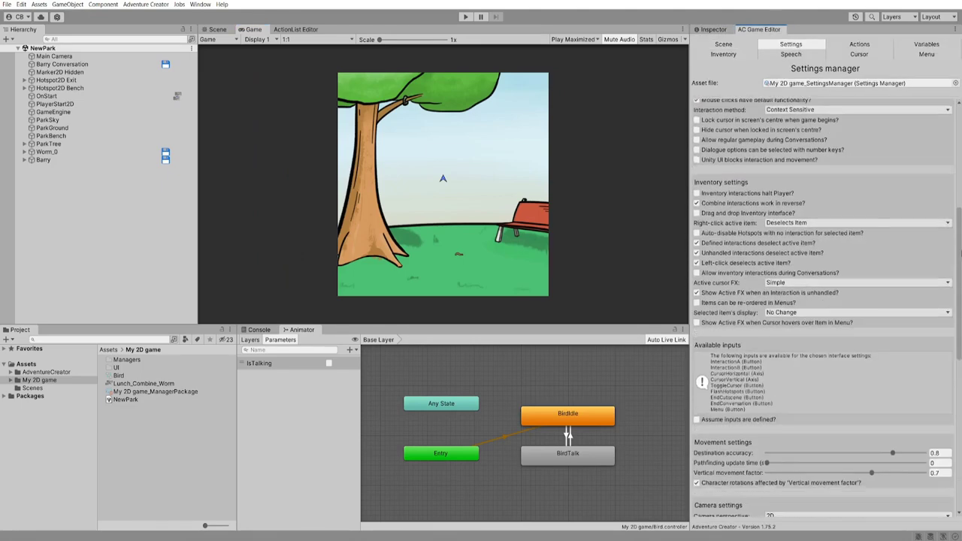
pyautogui.scroll(-4, 823, 301)
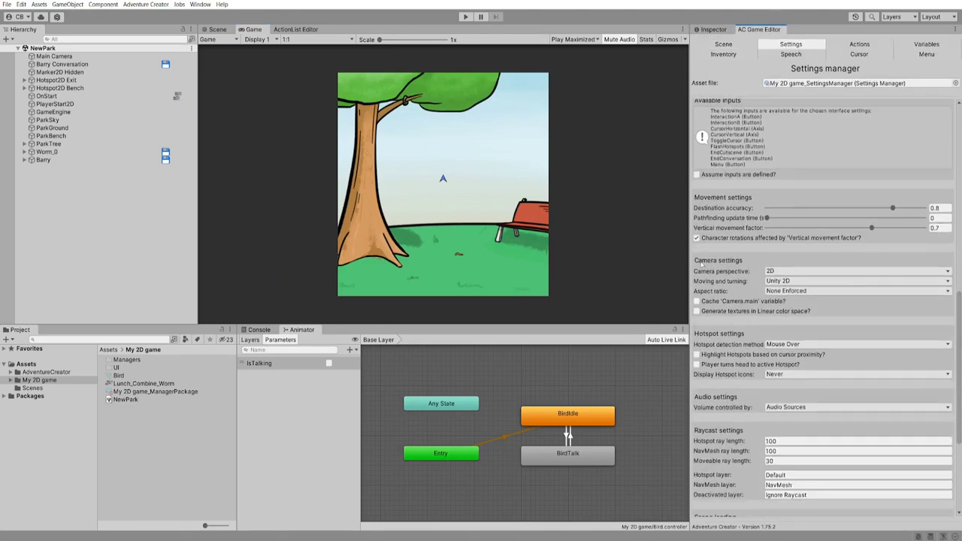
pyautogui.click(796, 297)
pyautogui.click(795, 310)
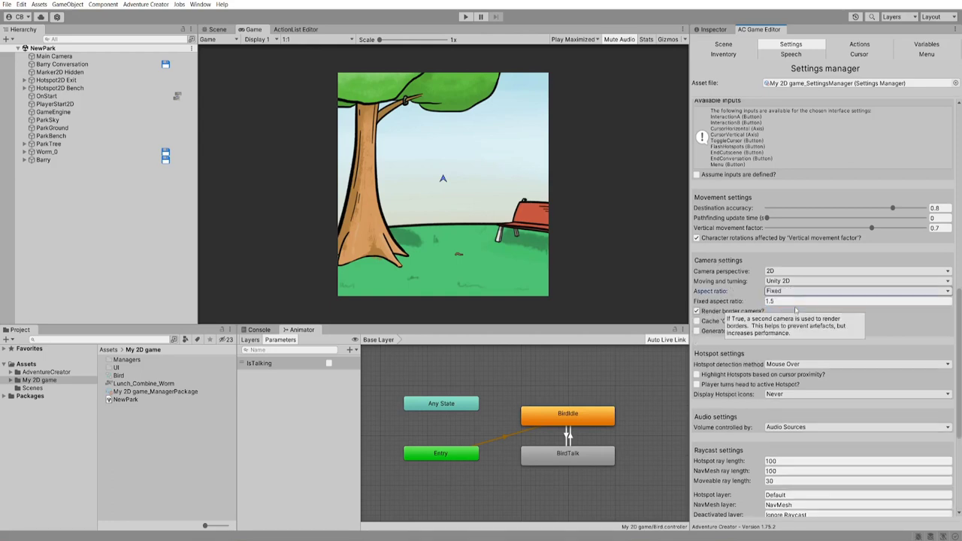
pyautogui.click(795, 302)
pyautogui.write('1')
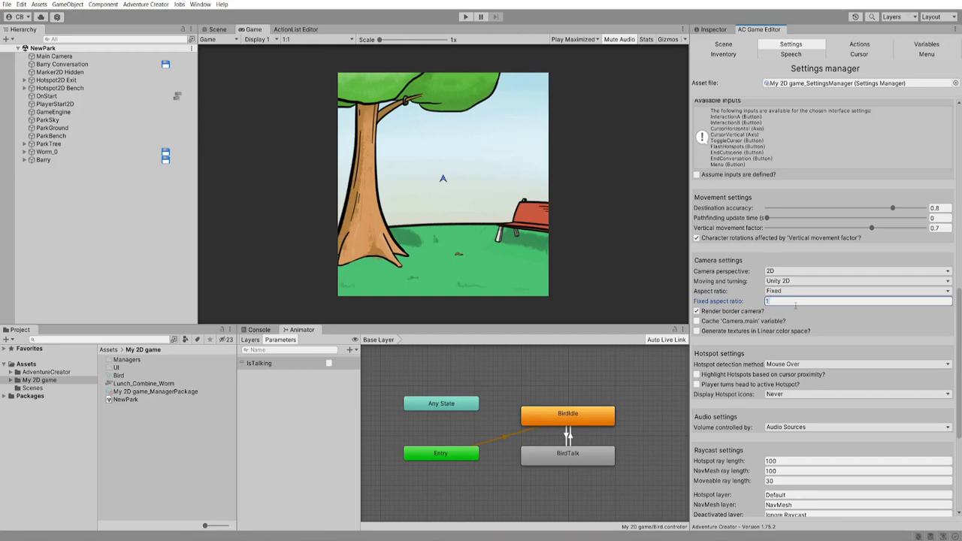
pyautogui.write('.667')
# Playtest the new aspect ratio, select Main Camera, and bring up the Scene manager
pyautogui.hotkey('ctrl', 'p')
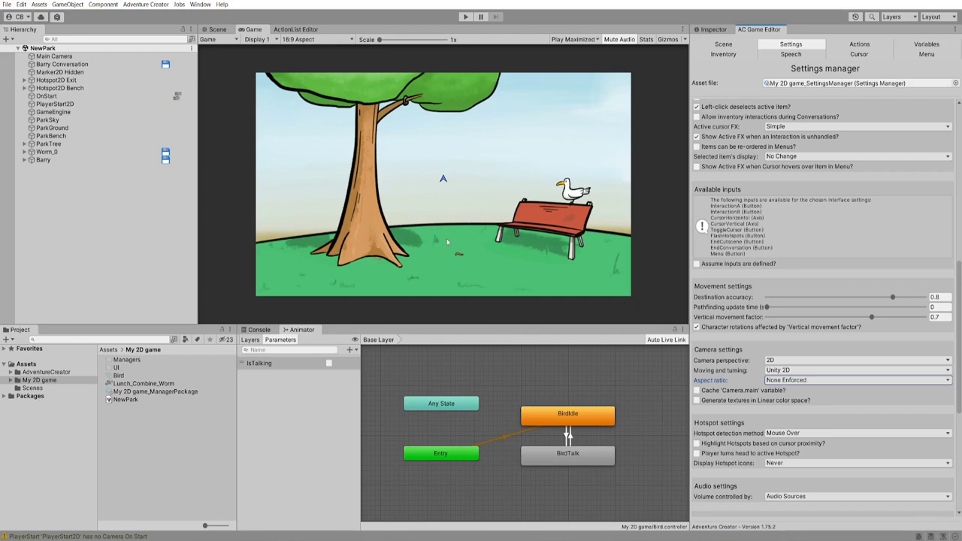
pyautogui.click(86, 57)
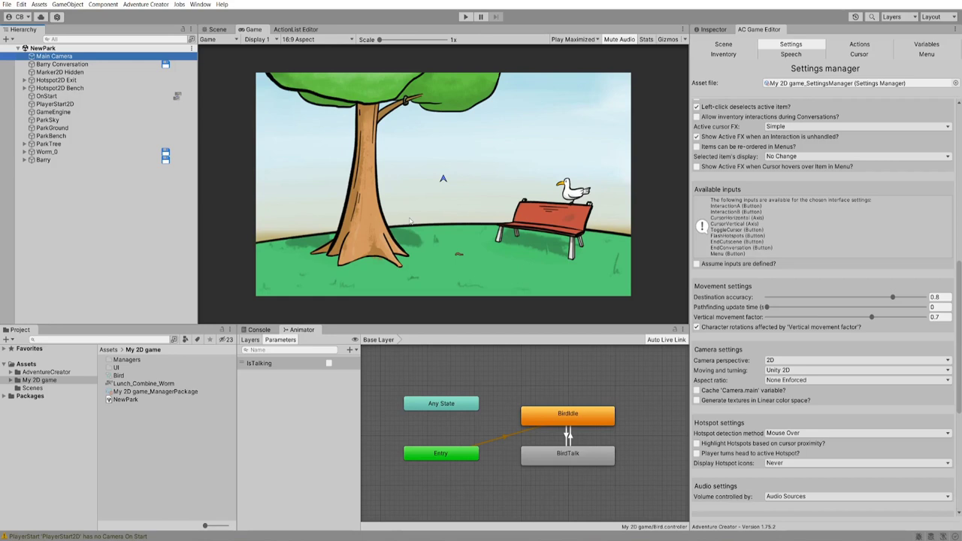
pyautogui.click(739, 44)
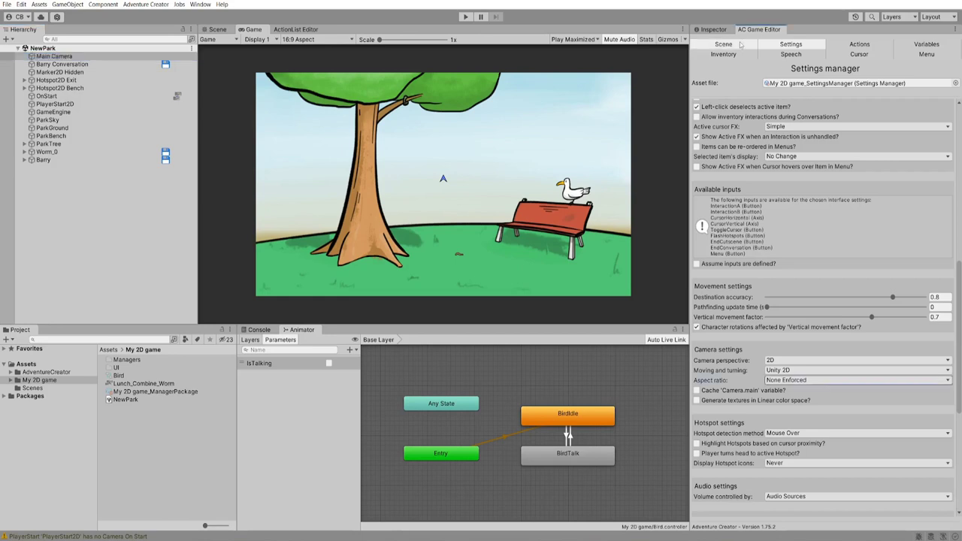
pyautogui.scroll(10, 864, 225)
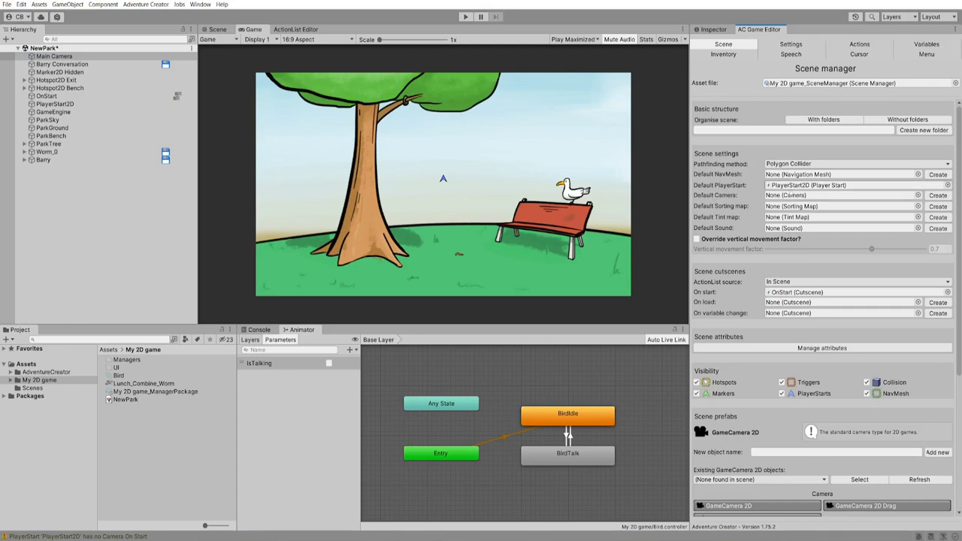
# Create the default camera NavCam 1 and move it in 3D Scene view to frame the park
pyautogui.click(937, 196)
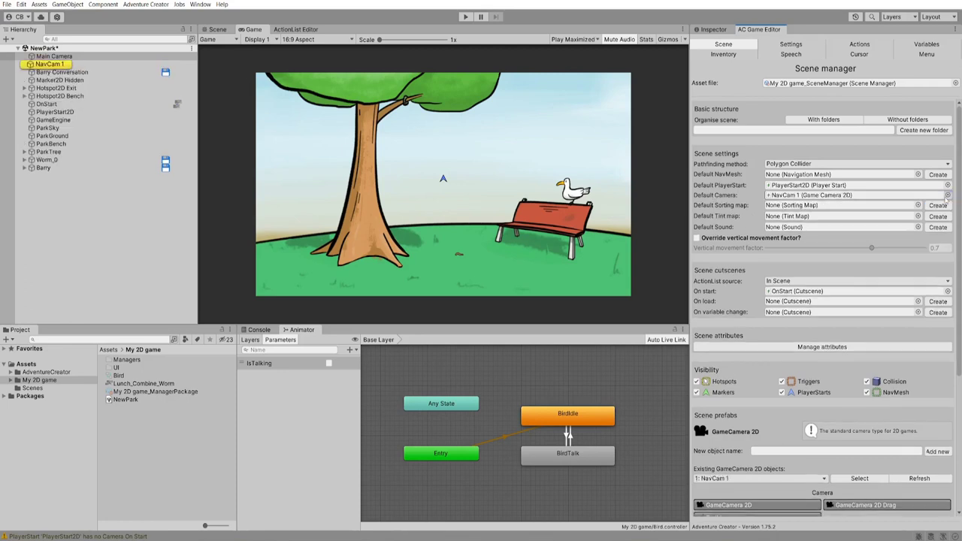
pyautogui.click(826, 194)
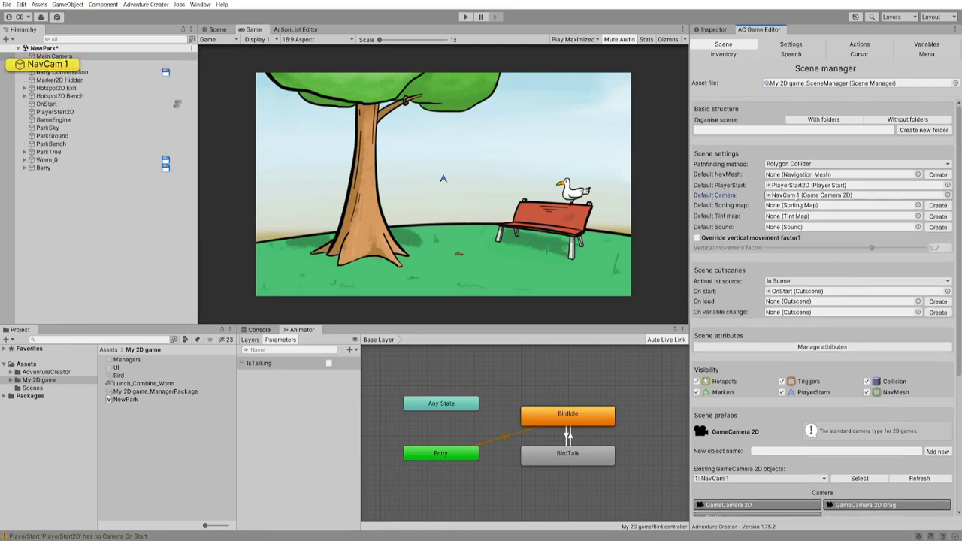
pyautogui.click(63, 66)
pyautogui.click(217, 29)
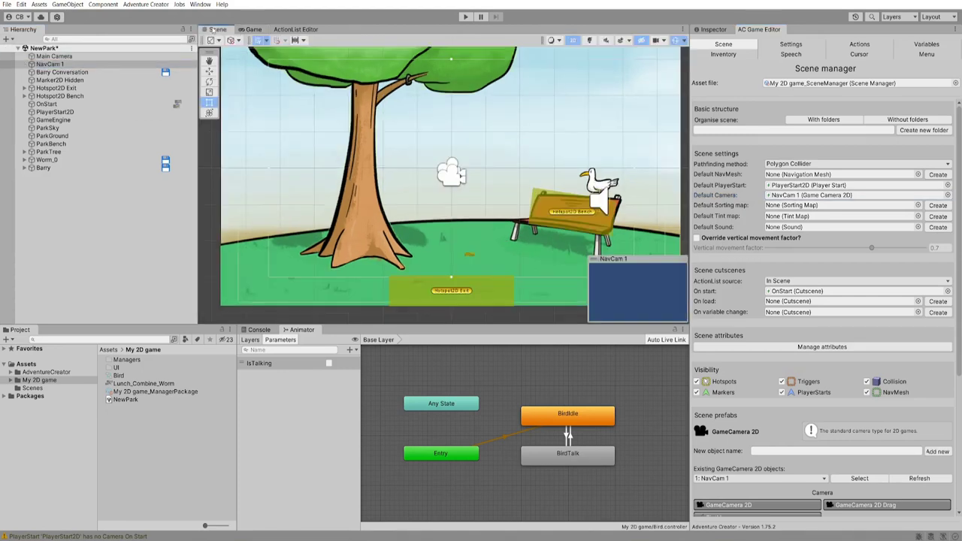
pyautogui.click(572, 39)
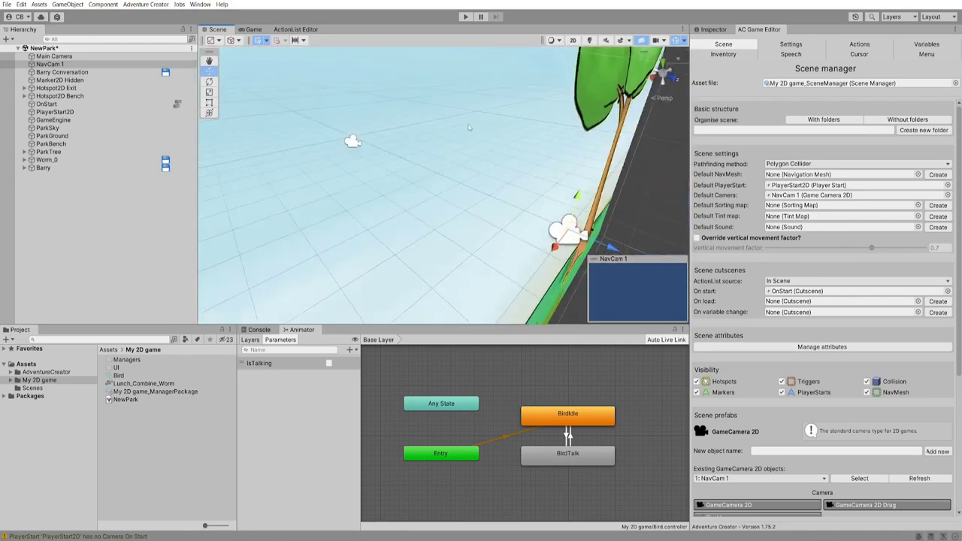
pyautogui.moveTo(571, 236); pyautogui.dragTo(421, 177)
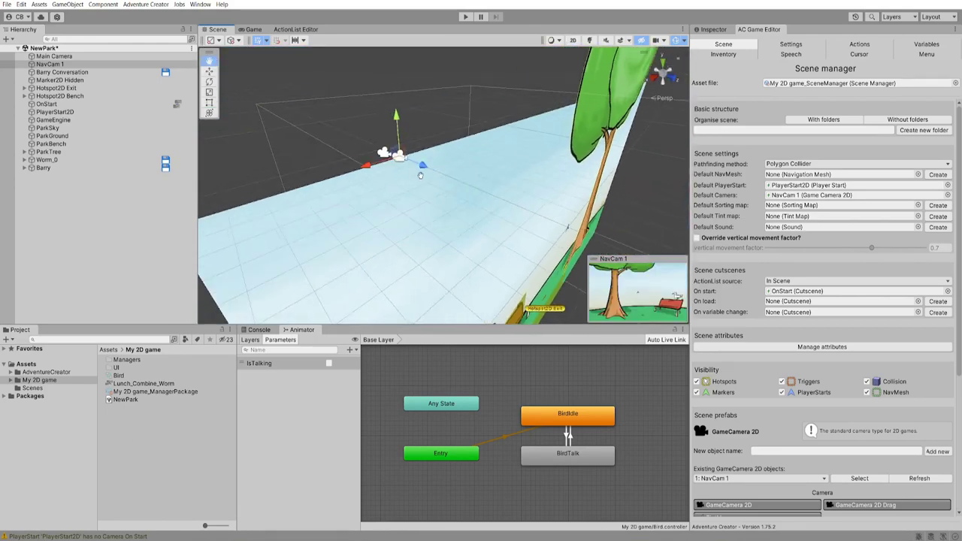
pyautogui.moveTo(54, 57); pyautogui.dragTo(73, 66)
# Set NavCam 1's camera size to 3.5
pyautogui.click(821, 171)
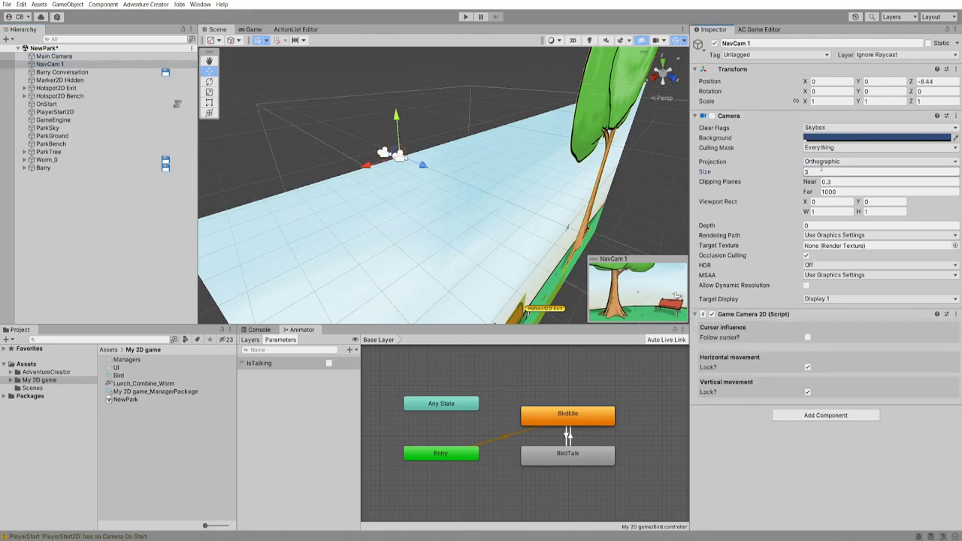
pyautogui.doubleClick(821, 171)
pyautogui.write('3.5')
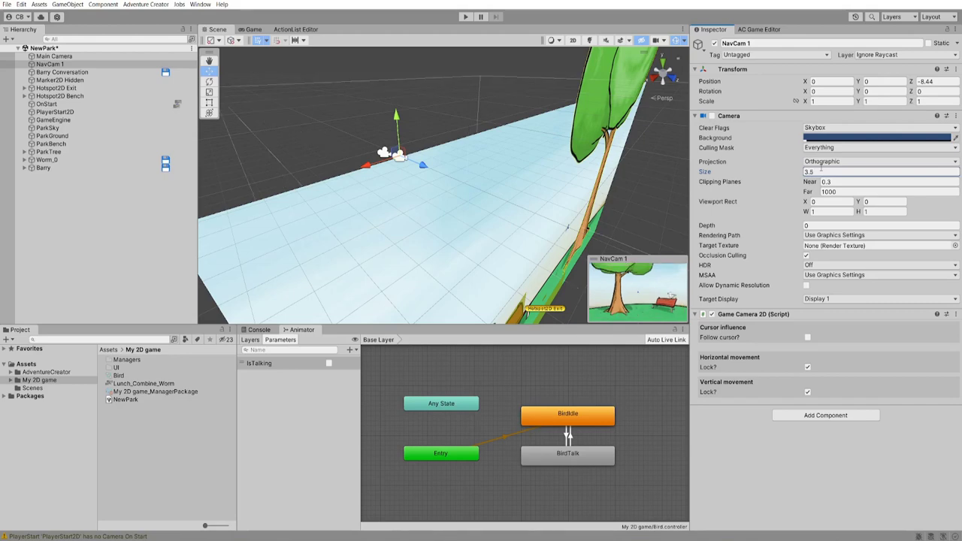
pyautogui.hotkey('ctrl', '2')
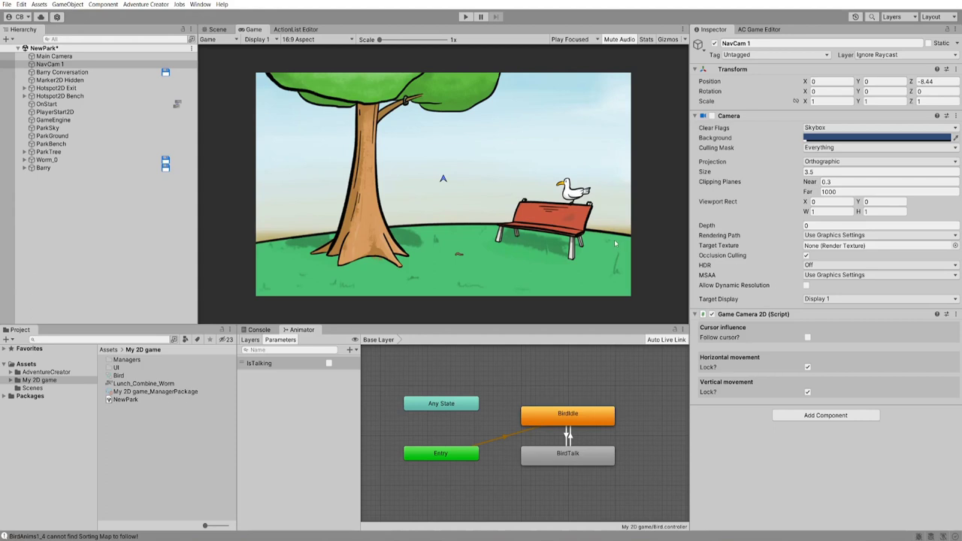
# Add a new GameCamera2D from the Scene manager and rename it 'GameCamera2D Bird'
pyautogui.click(758, 29)
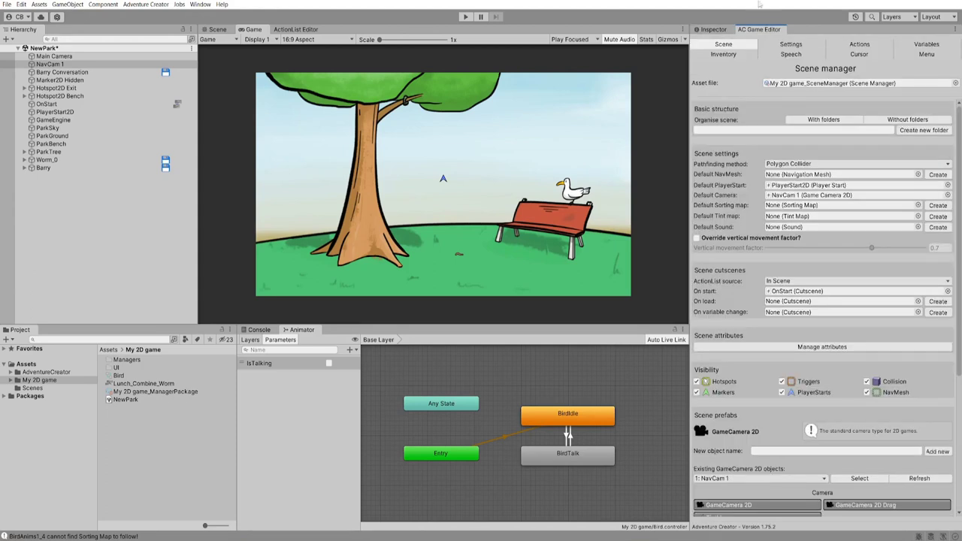
pyautogui.scroll(-3, 960, 307)
pyautogui.scroll(-3, 959, 306)
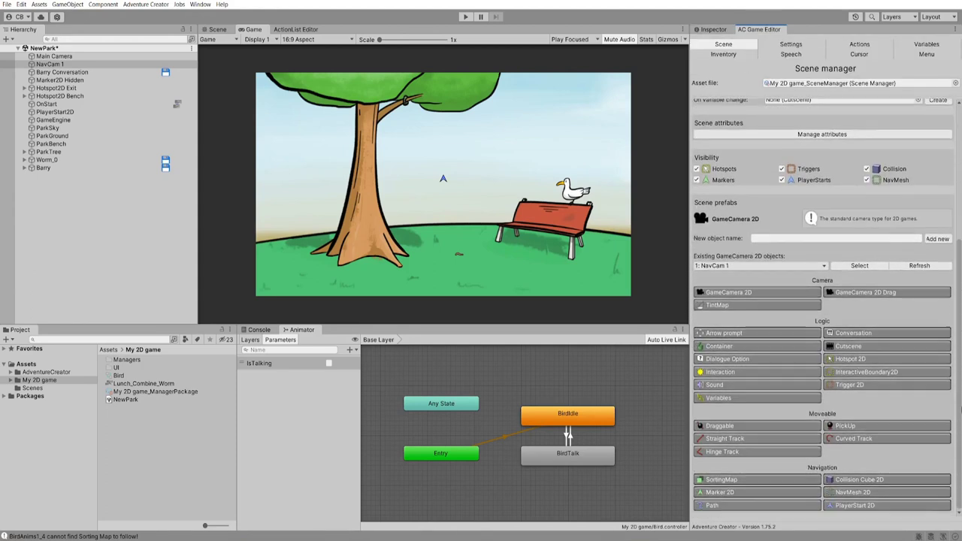
pyautogui.click(746, 292)
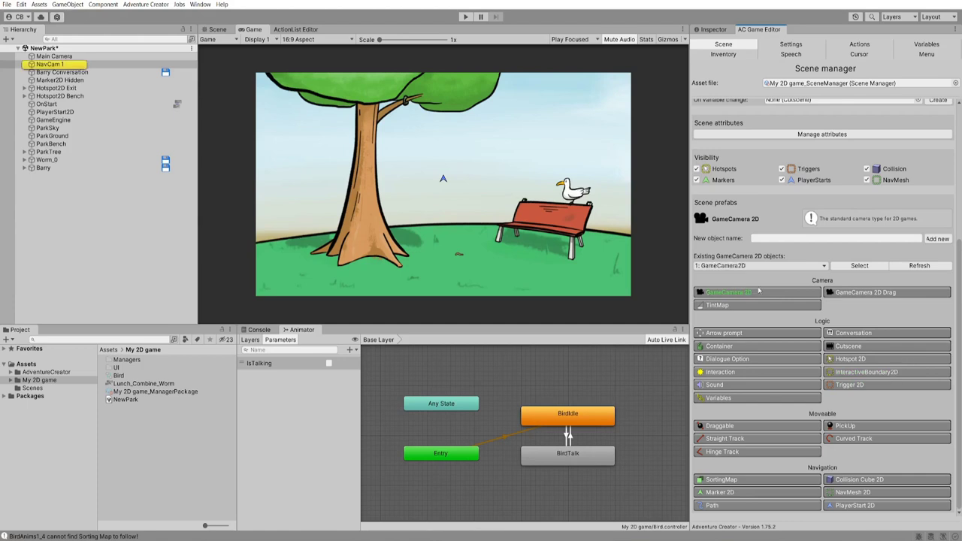
pyautogui.click(67, 64)
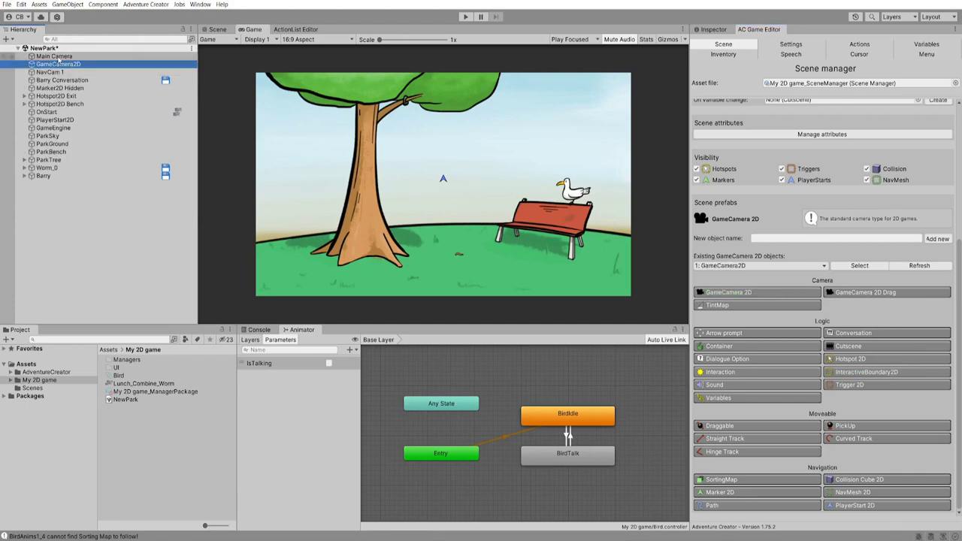
pyautogui.press('End')
pyautogui.write('B')
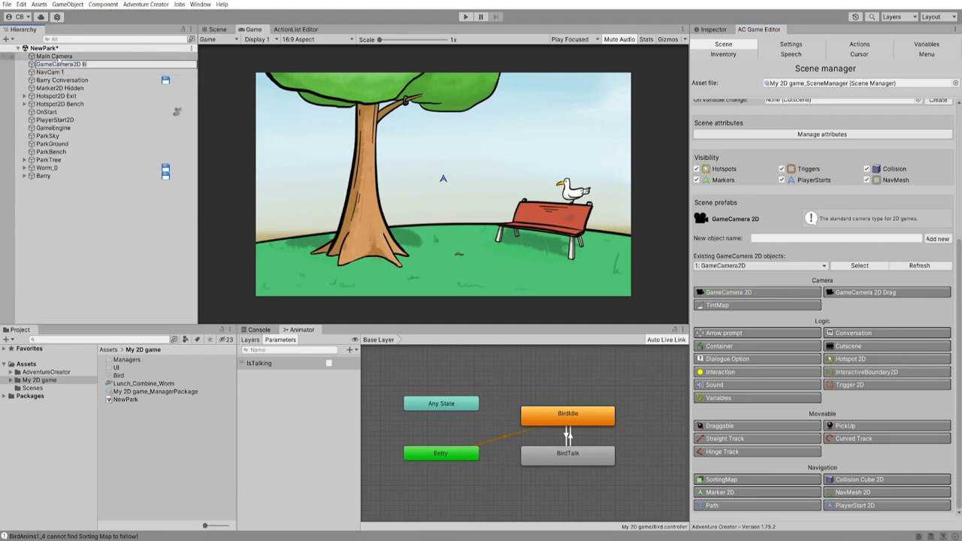
pyautogui.write('ird')
pyautogui.press('Return')
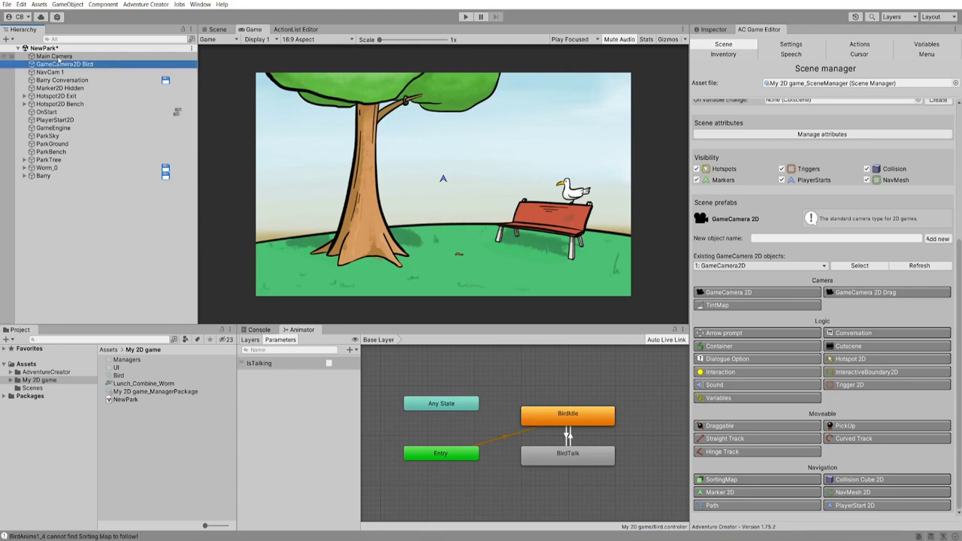
# Frame Barry with the bird camera at size 2.01, then select the Barry: Talk to child
pyautogui.doubleClick(64, 65)
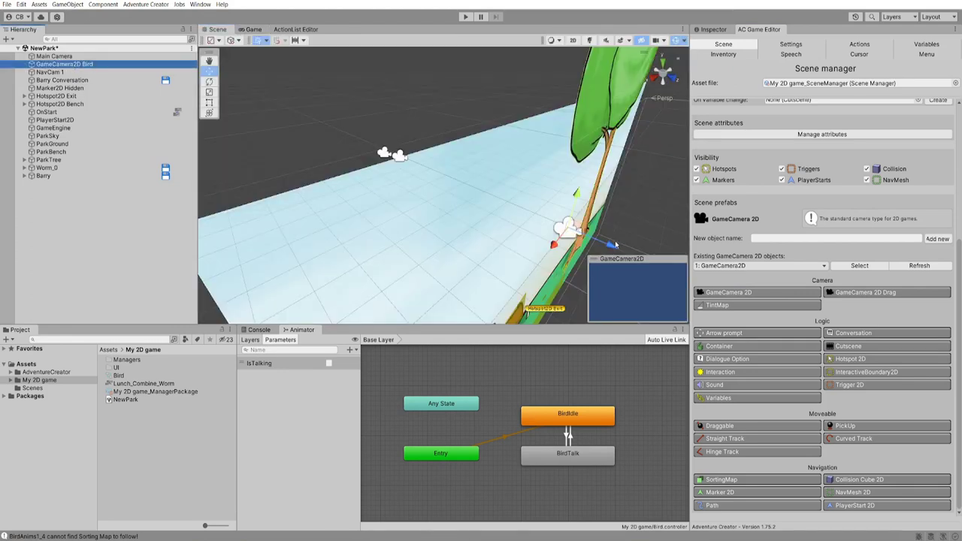
pyautogui.moveTo(615, 245); pyautogui.dragTo(445, 222)
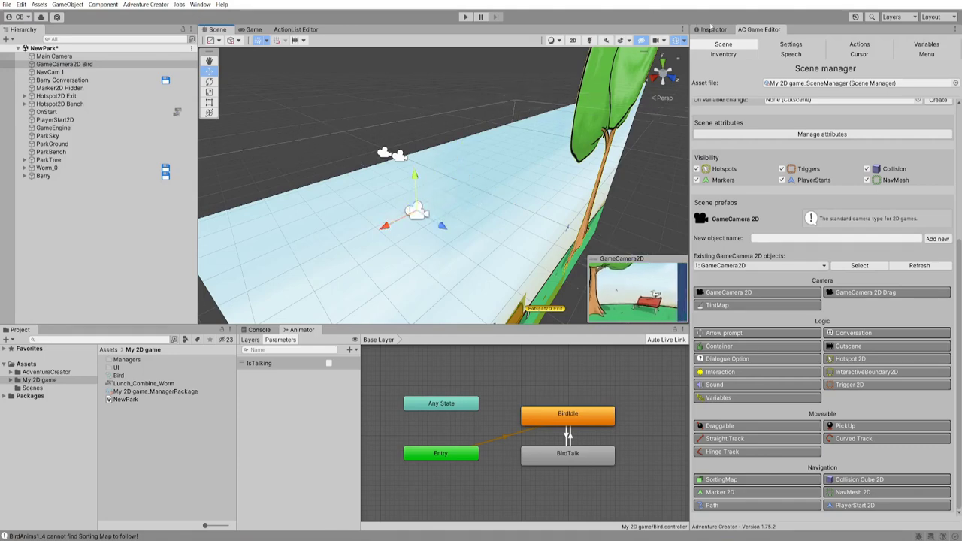
pyautogui.click(712, 29)
pyautogui.moveTo(789, 174); pyautogui.dragTo(759, 173)
pyautogui.moveTo(409, 211); pyautogui.dragTo(405, 217)
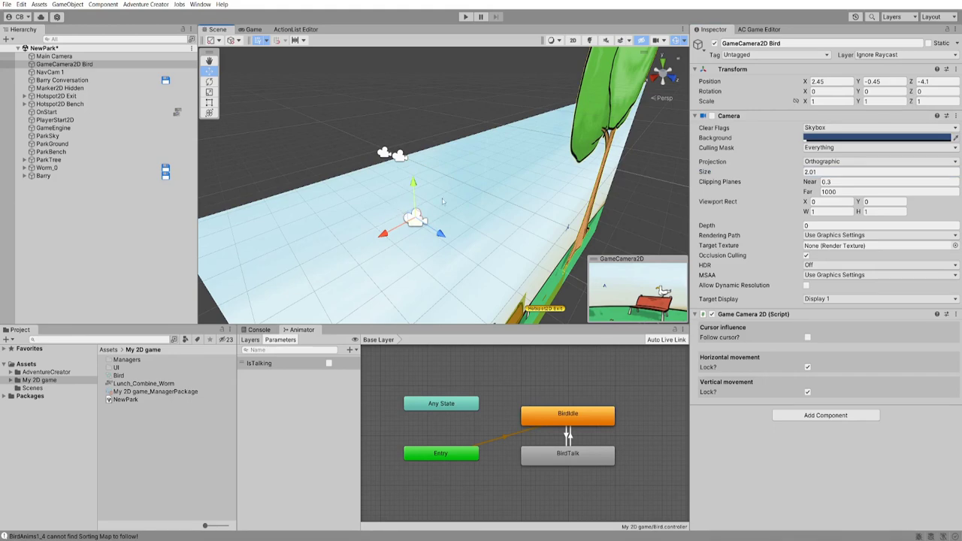
pyautogui.click(23, 176)
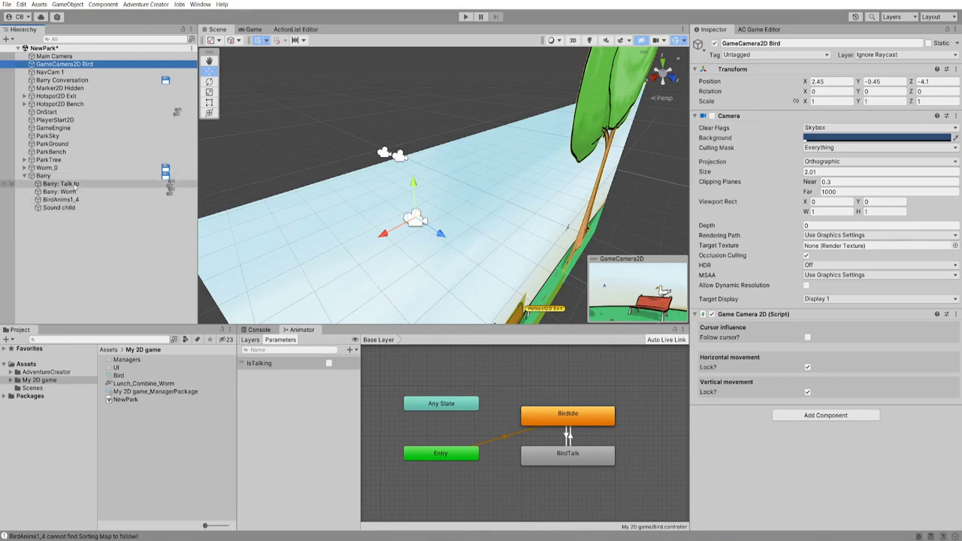
pyautogui.click(135, 184)
# In the ActionList Editor, add a Camera: Switch action targeting GameCamera2D Bird
pyautogui.click(169, 185)
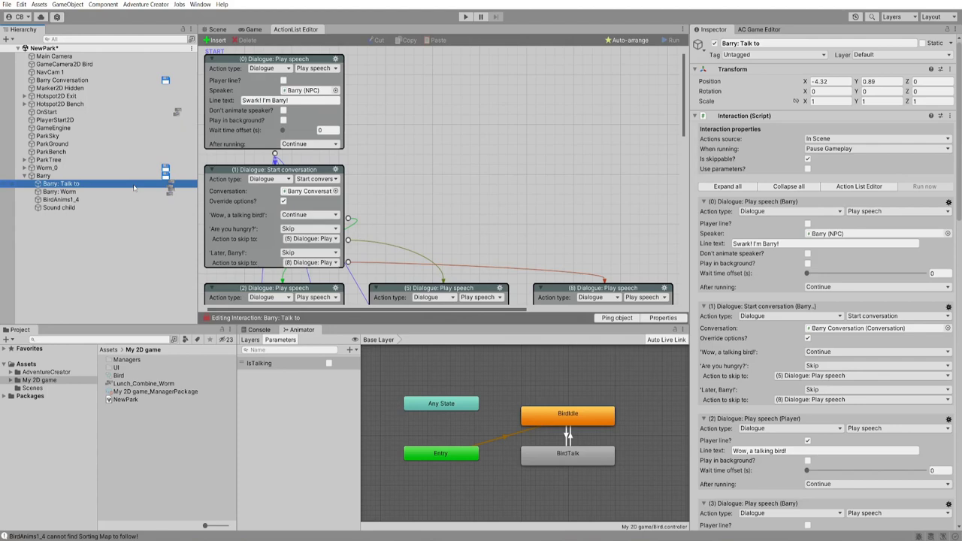
pyautogui.rightClick(441, 119)
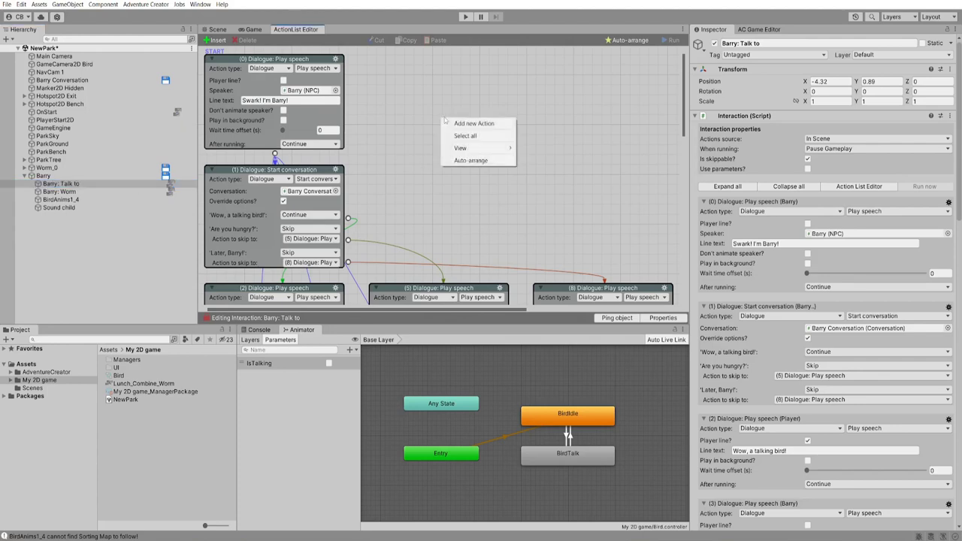
pyautogui.click(496, 124)
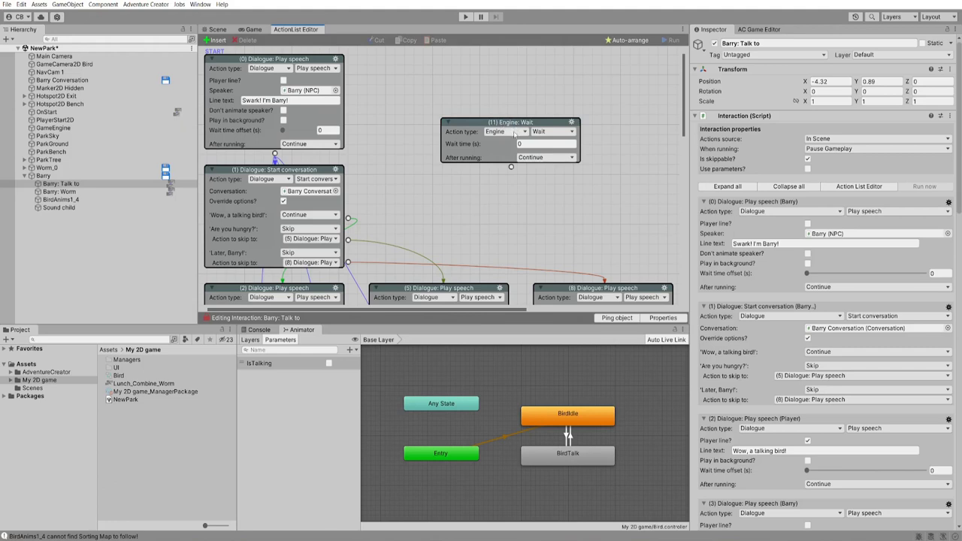
pyautogui.click(514, 133)
pyautogui.click(508, 151)
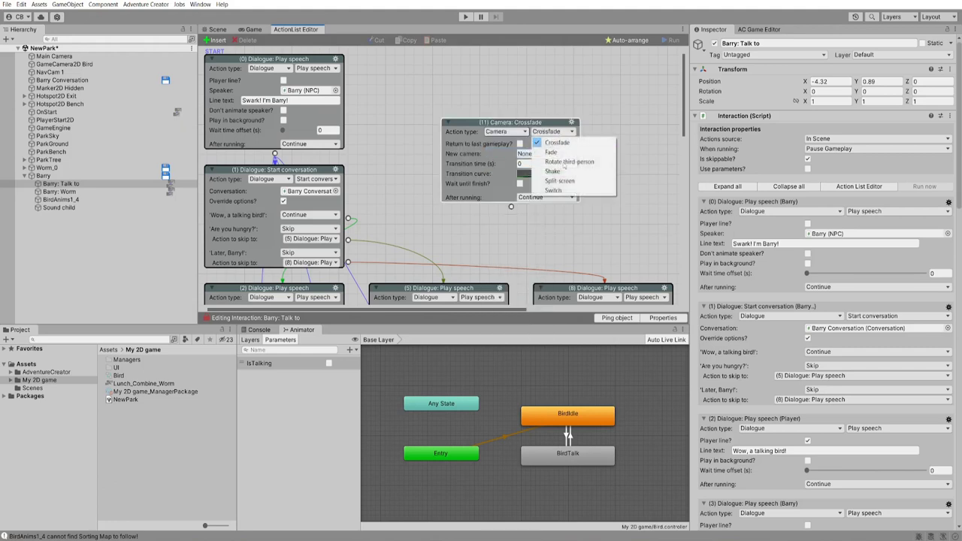
pyautogui.click(556, 190)
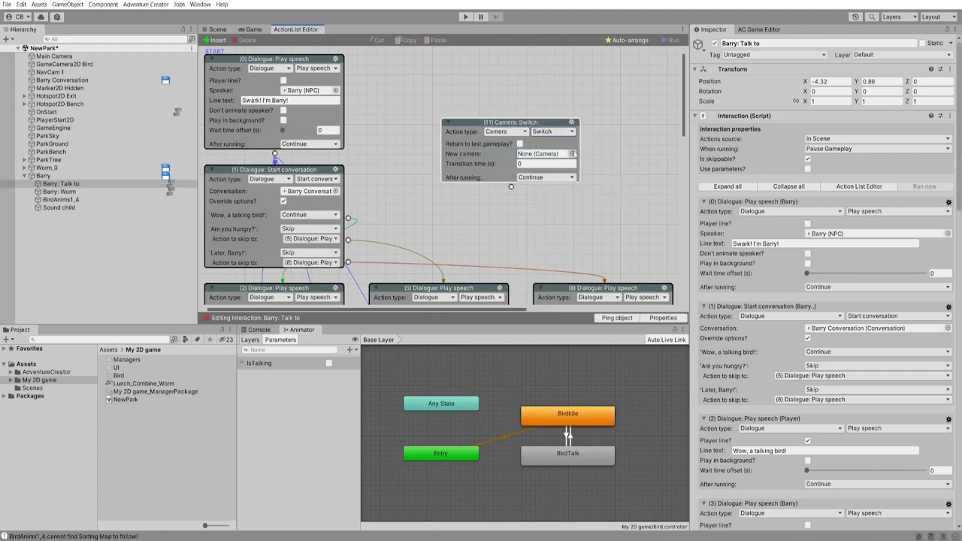
pyautogui.click(571, 154)
pyautogui.click(644, 178)
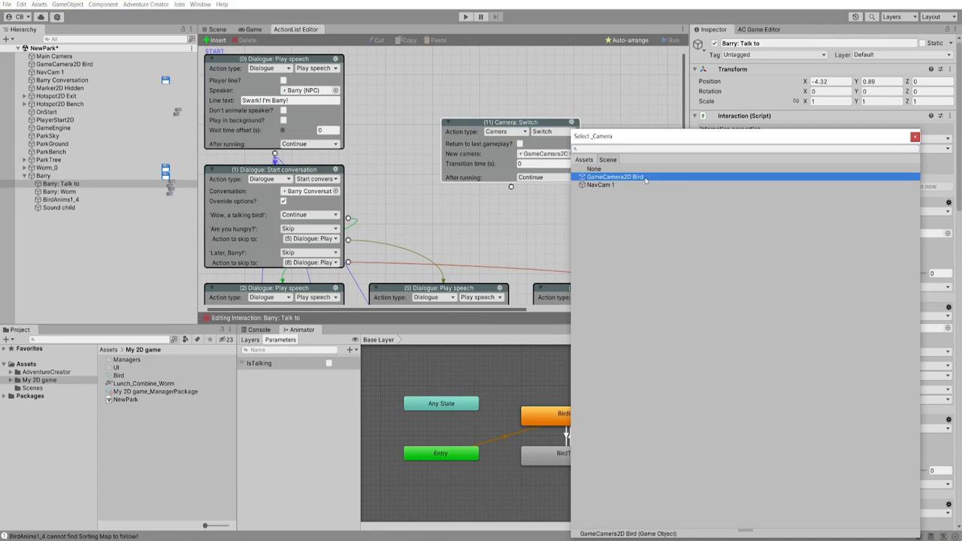
pyautogui.click(644, 178)
# Give the switch a 2-second transition, move it to the front, and auto-arrange the actions
pyautogui.click(535, 154)
pyautogui.click(524, 163)
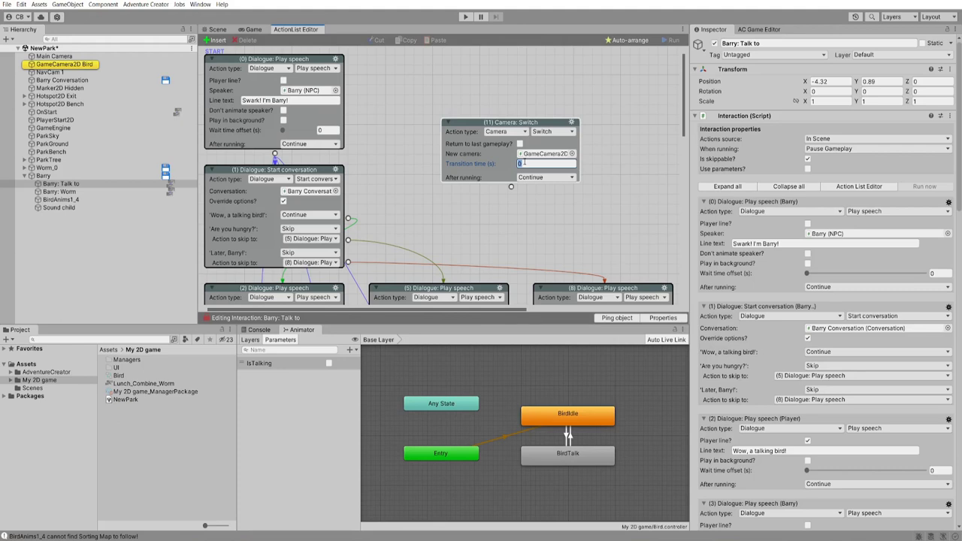
pyautogui.write('2')
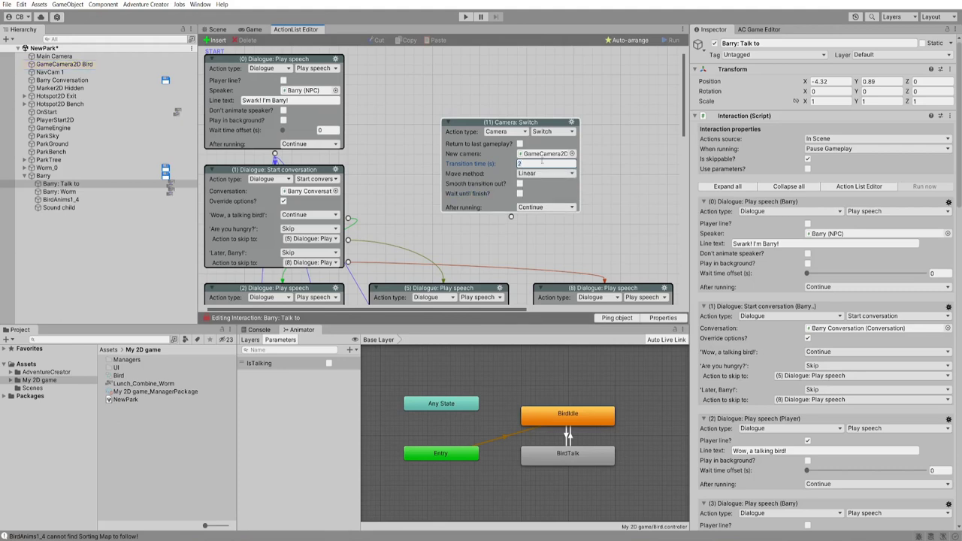
pyautogui.moveTo(523, 124); pyautogui.dragTo(541, 121)
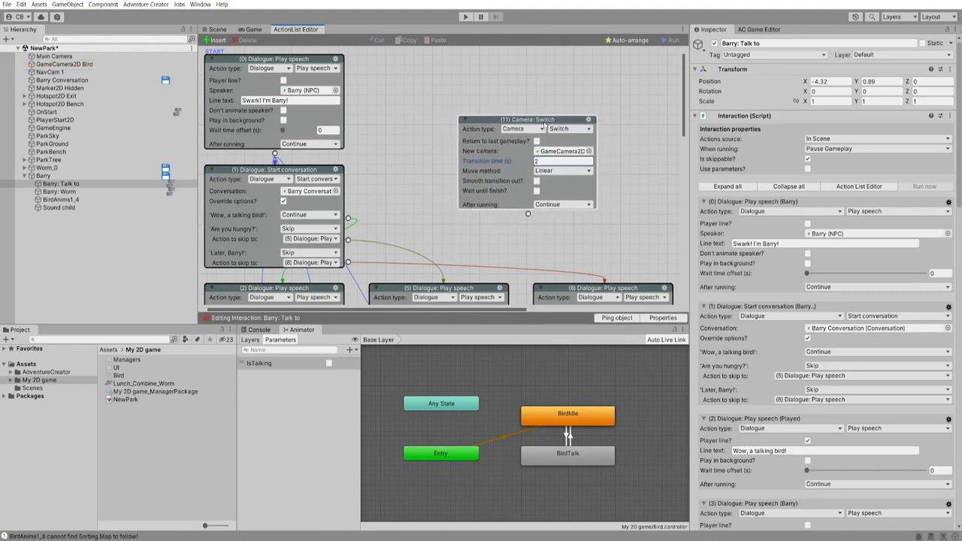
pyautogui.click(589, 120)
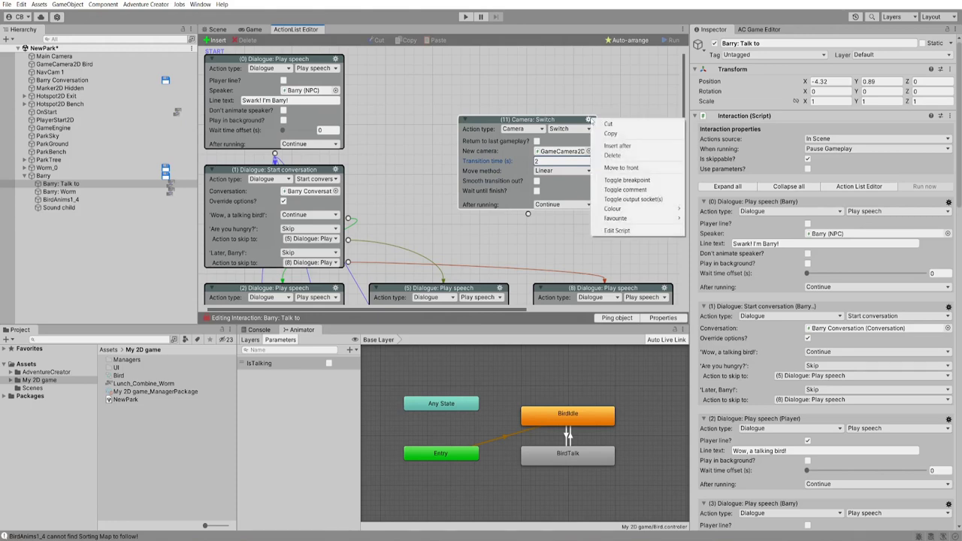
pyautogui.click(620, 169)
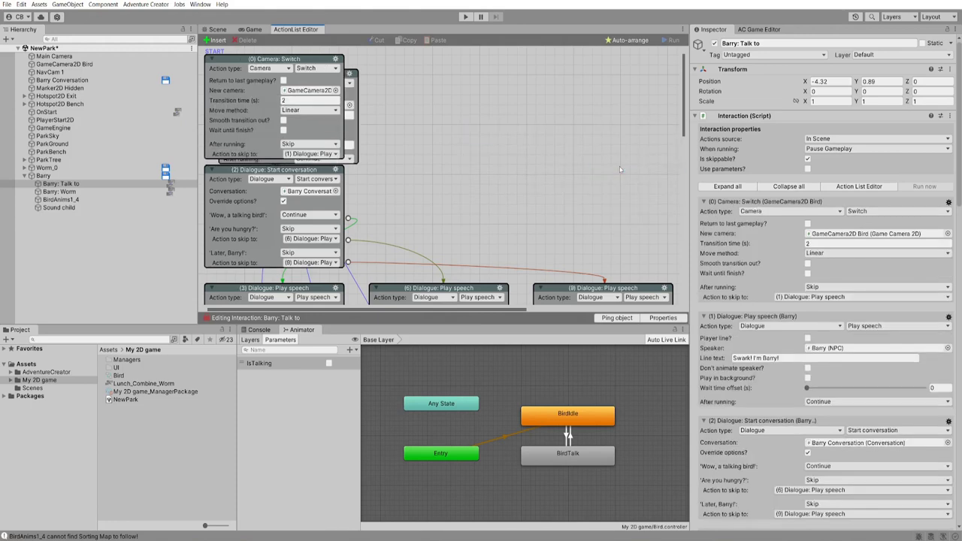
pyautogui.click(636, 41)
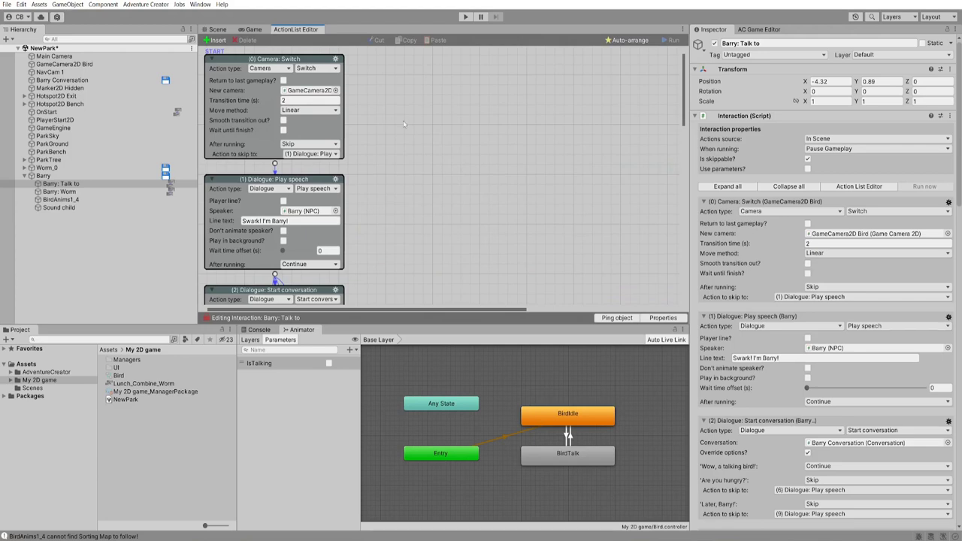
# Add a Camera: Switch action connected after Barry's 'See ya!' line
pyautogui.scroll(-10, 406, 124)
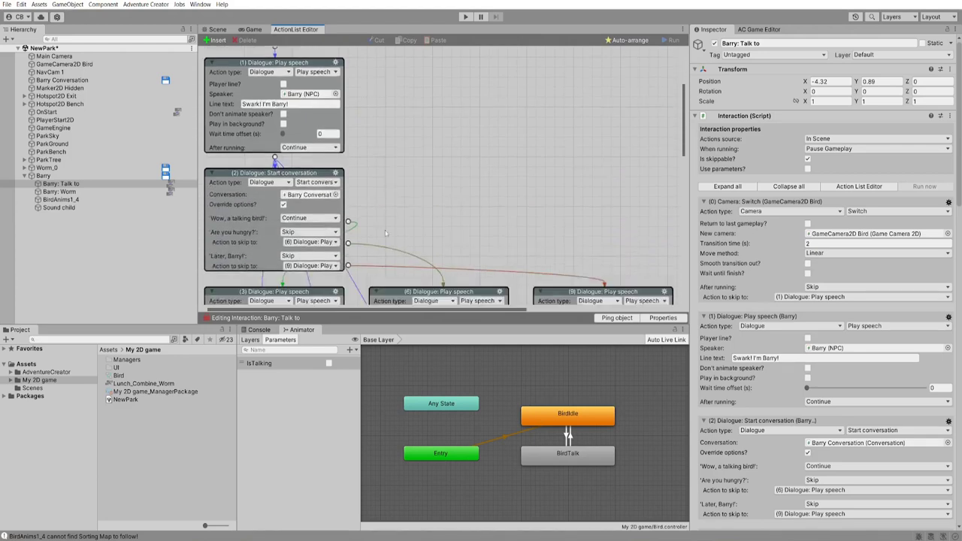
pyautogui.hscroll(5, 625, 105)
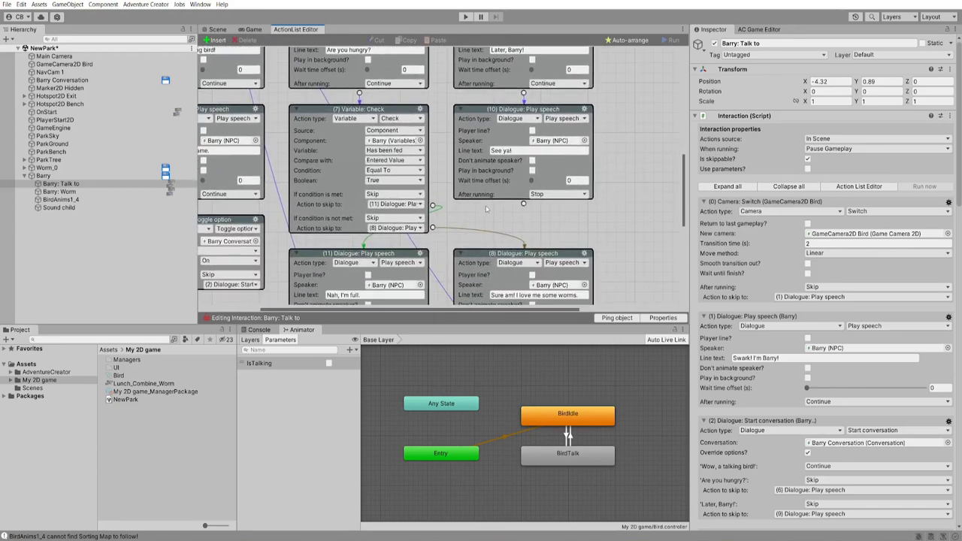
pyautogui.hscroll(1, 620, 136)
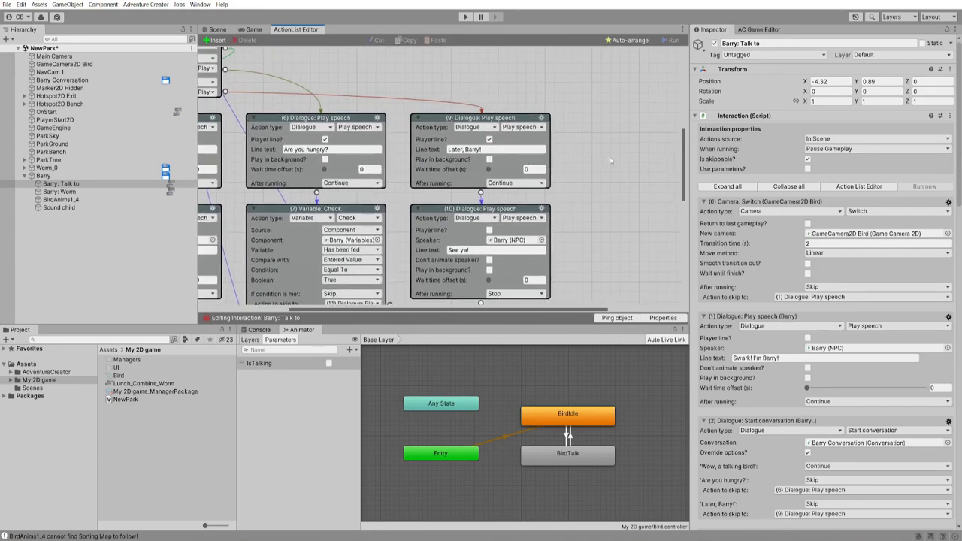
pyautogui.scroll(-5, 526, 151)
pyautogui.hscroll(4, 451, 173)
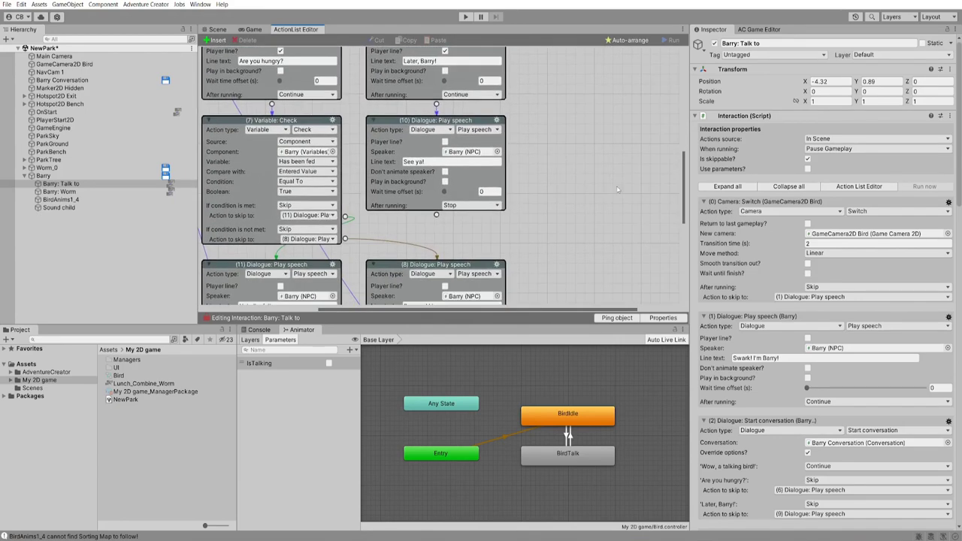
pyautogui.moveTo(381, 189); pyautogui.dragTo(519, 143)
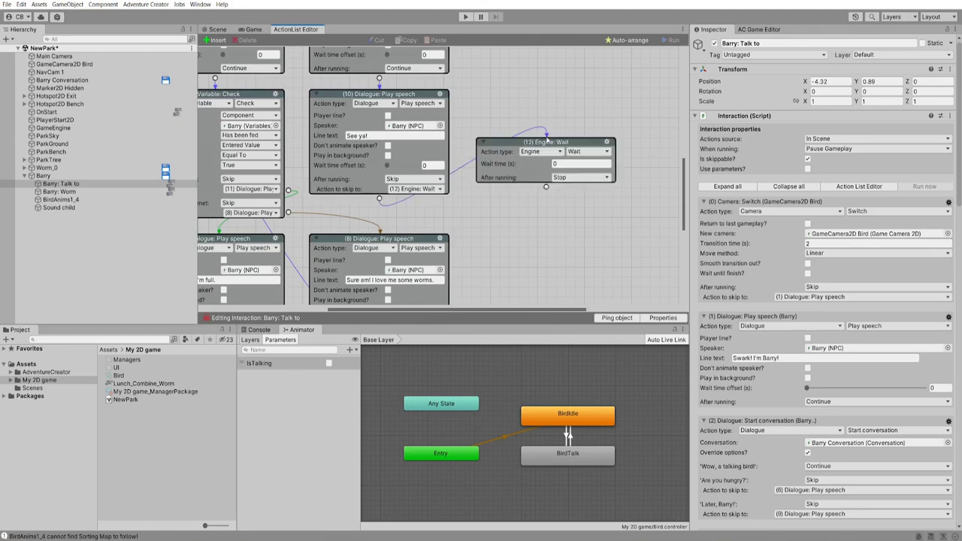
pyautogui.click(537, 151)
pyautogui.click(542, 172)
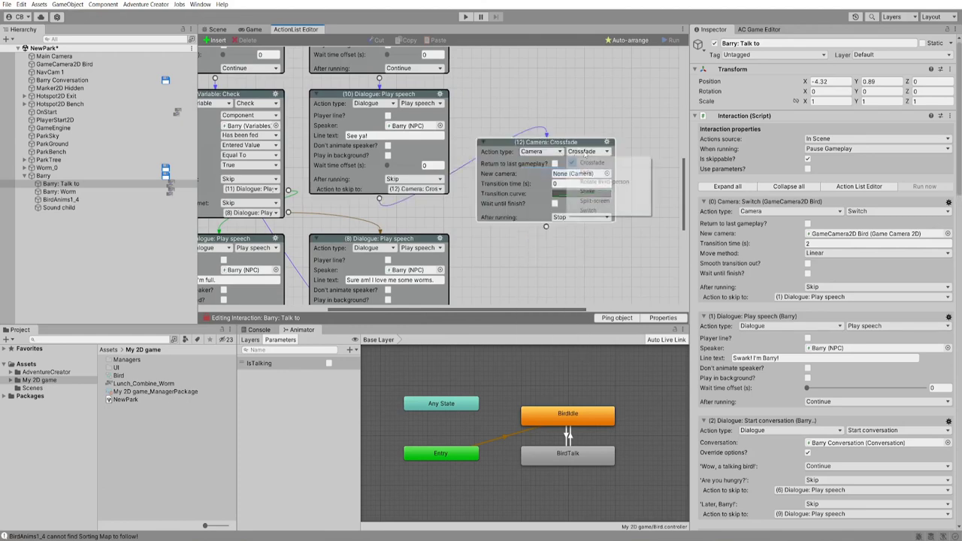
pyautogui.click(588, 151)
pyautogui.click(591, 210)
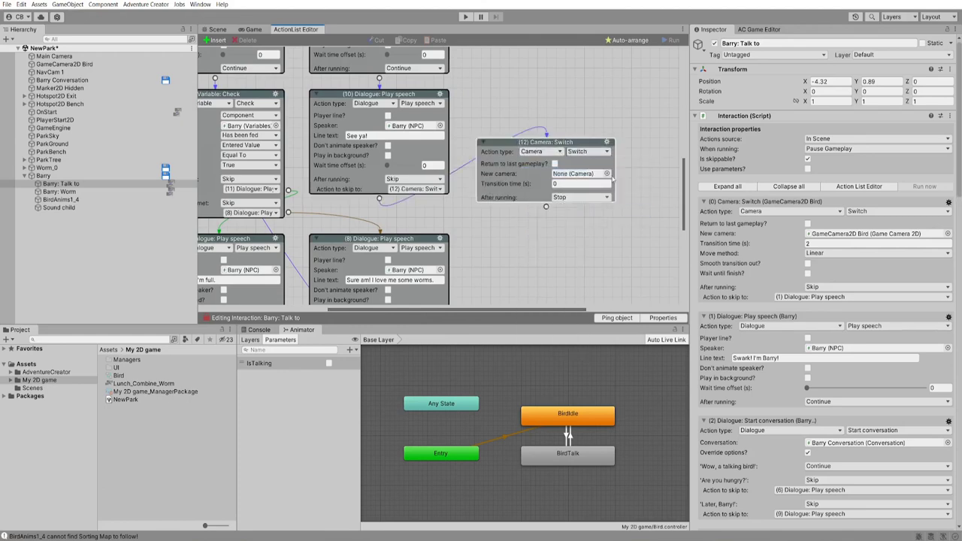
# Make it return to the last gameplay camera over 2 seconds, waiting until finished
pyautogui.click(606, 174)
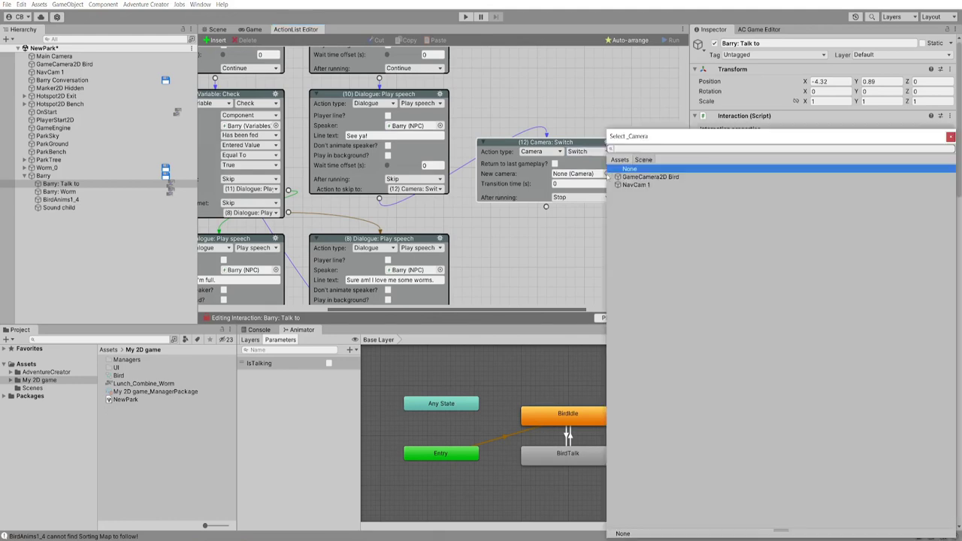
pyautogui.doubleClick(636, 184)
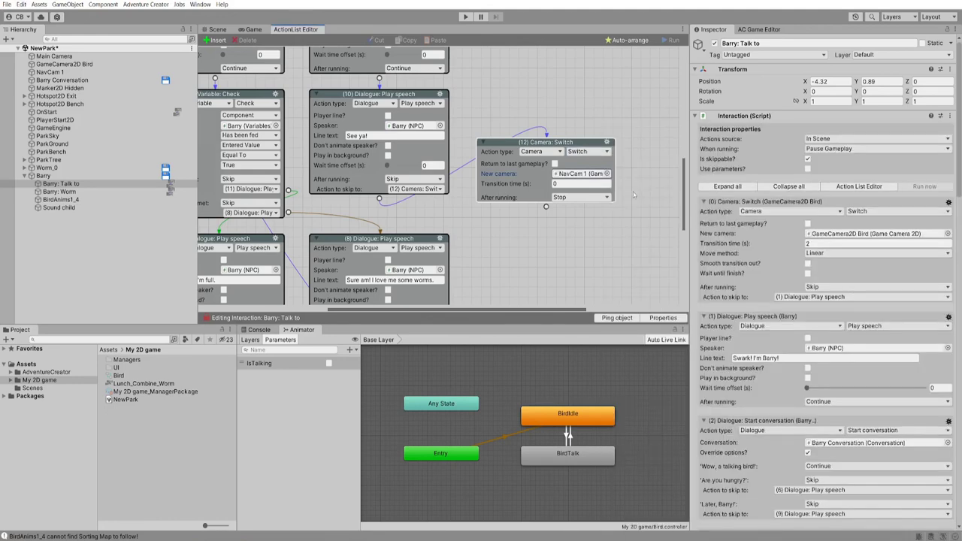
pyautogui.click(554, 163)
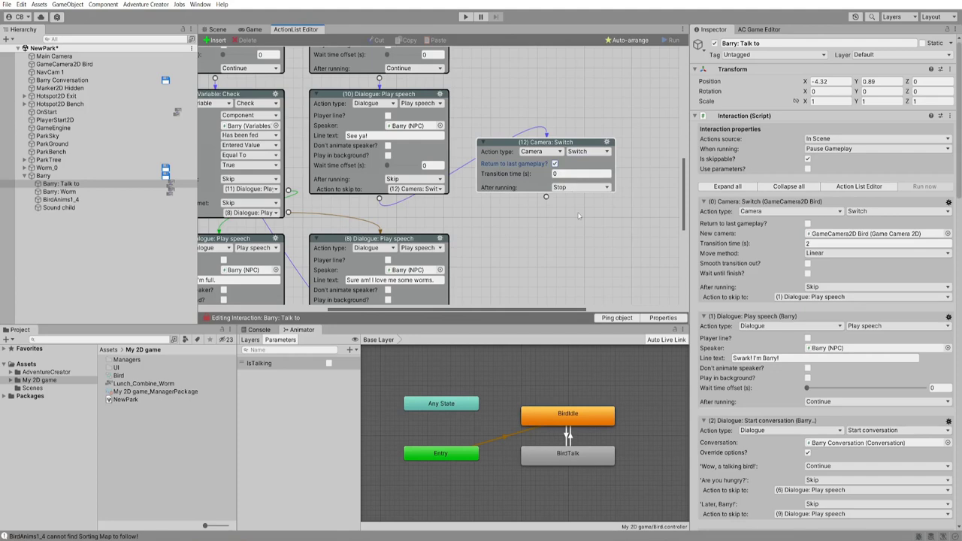
pyautogui.click(556, 174)
pyautogui.write('2')
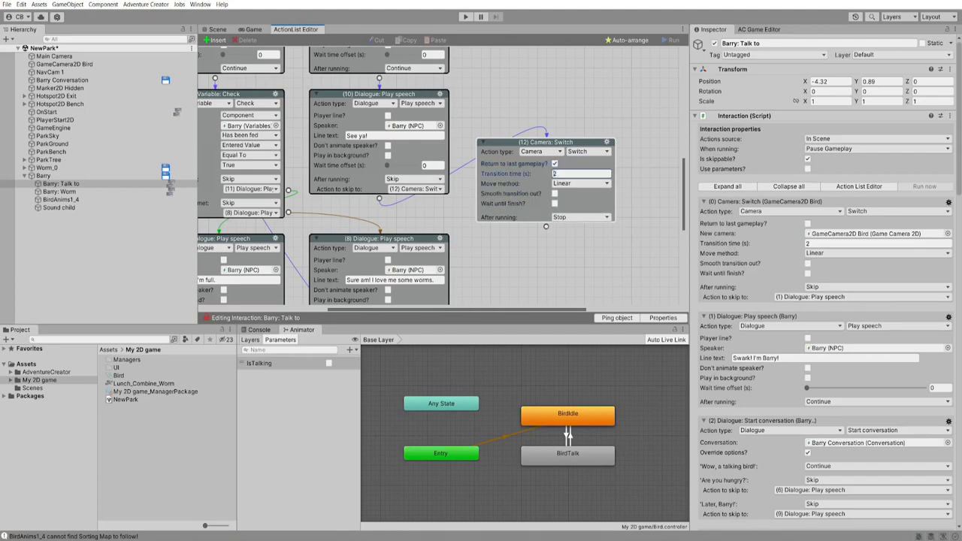
pyautogui.click(555, 203)
pyautogui.click(578, 184)
# Set the move method to Smooth, then playtest and answer Barry with 'Later, Barry!'
pyautogui.click(571, 201)
pyautogui.click(465, 16)
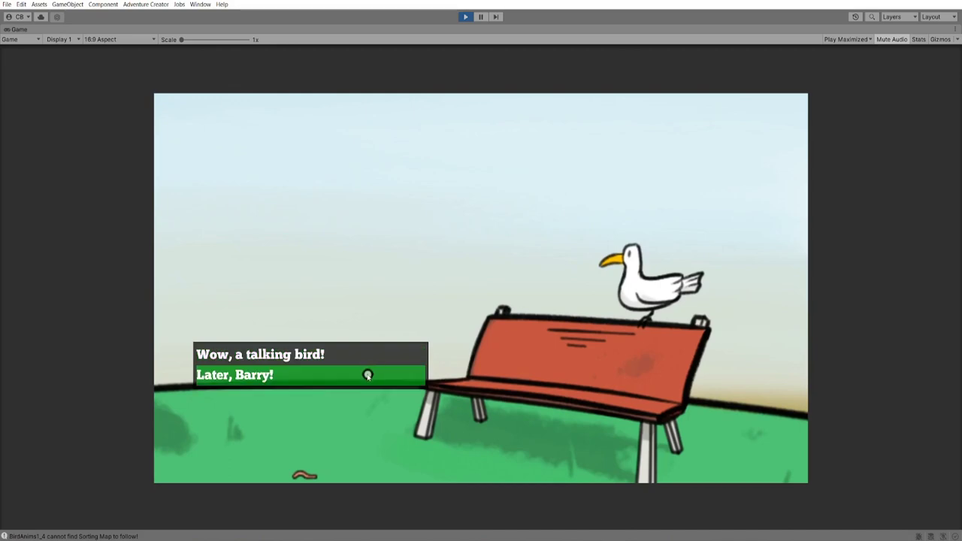
pyautogui.click(366, 373)
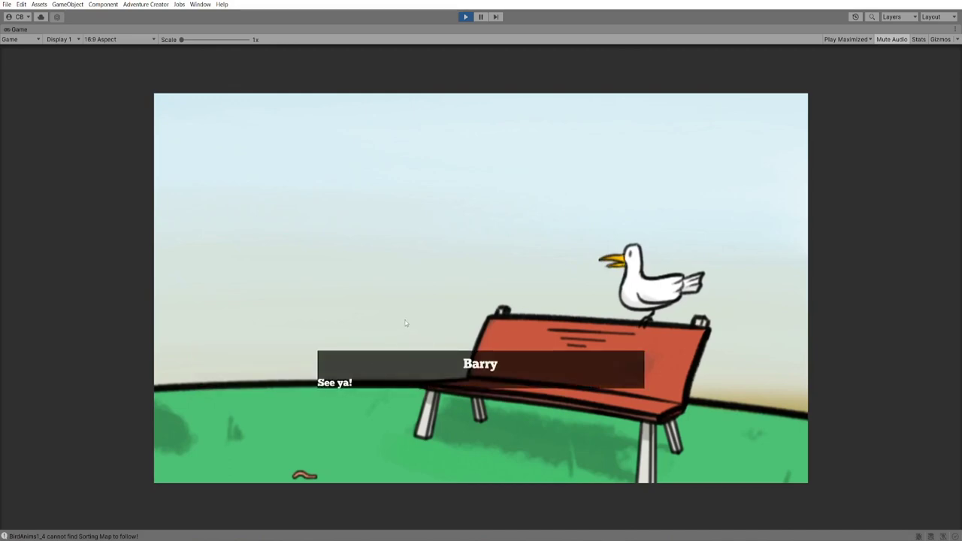
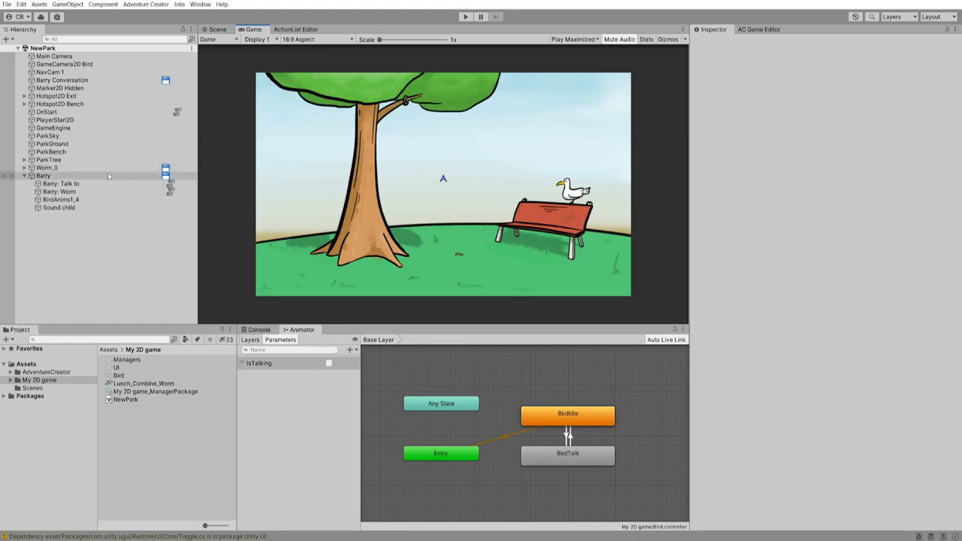
# Review Barry's Inspector components and show the Adventure Creator Scene manager
pyautogui.click(81, 178)
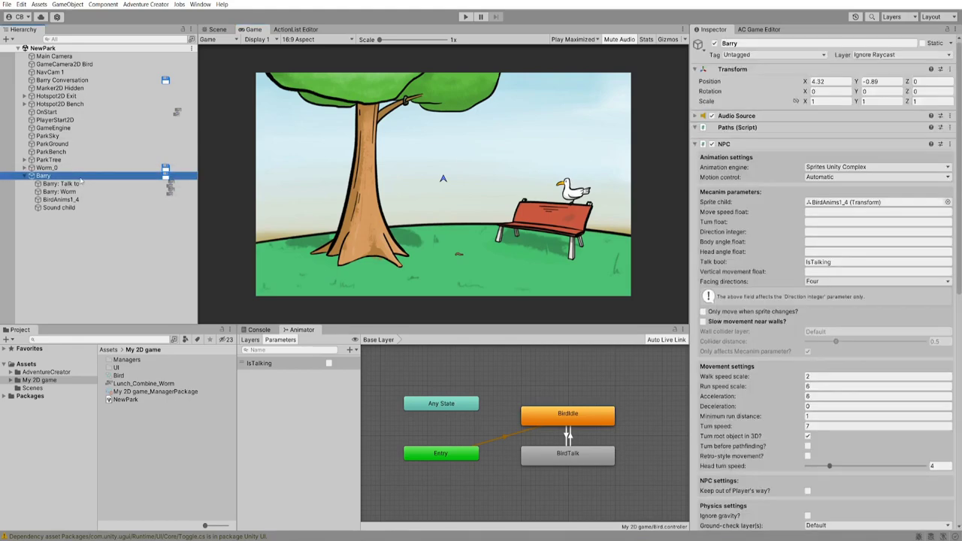
pyautogui.scroll(-10, 798, 384)
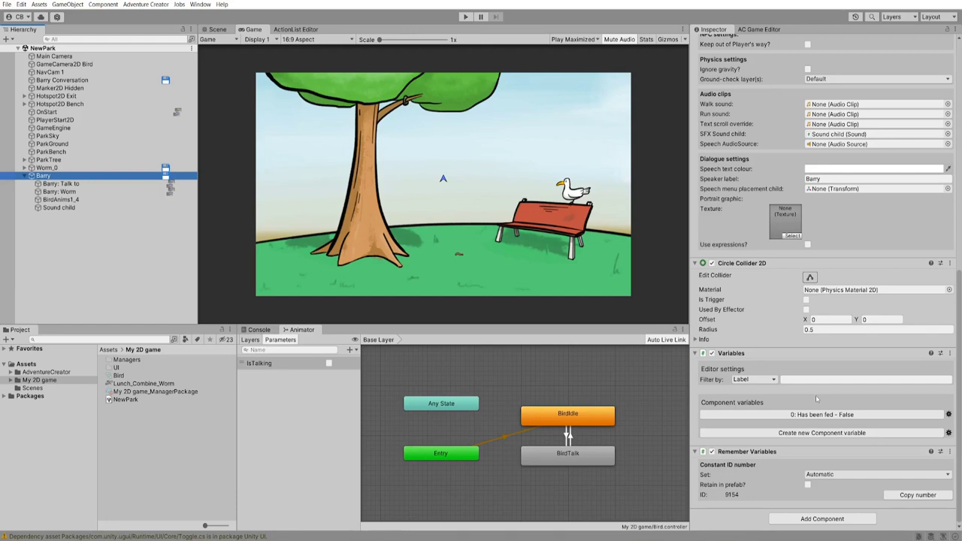
pyautogui.click(759, 30)
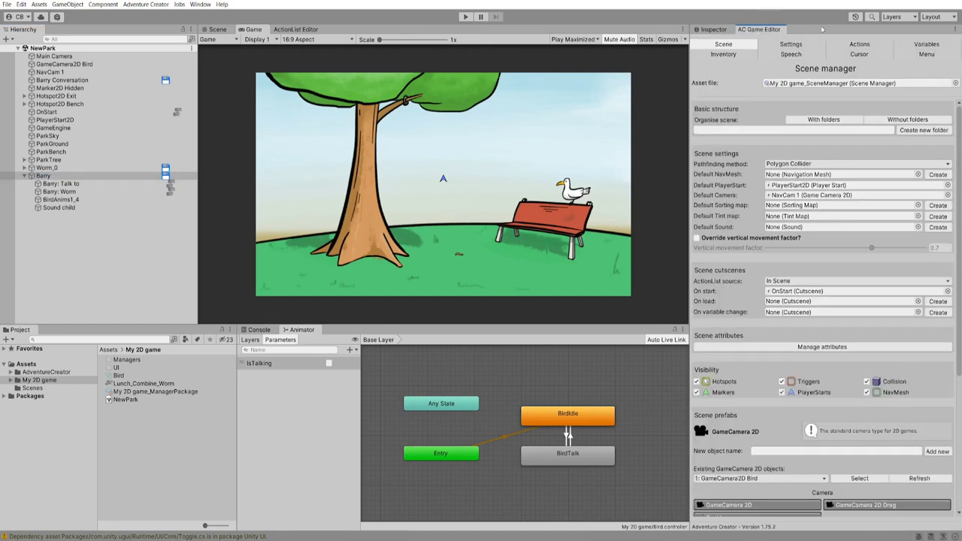
# In the Variables manager, add a global Integer variable 'Score' with initial value 0
pyautogui.click(951, 46)
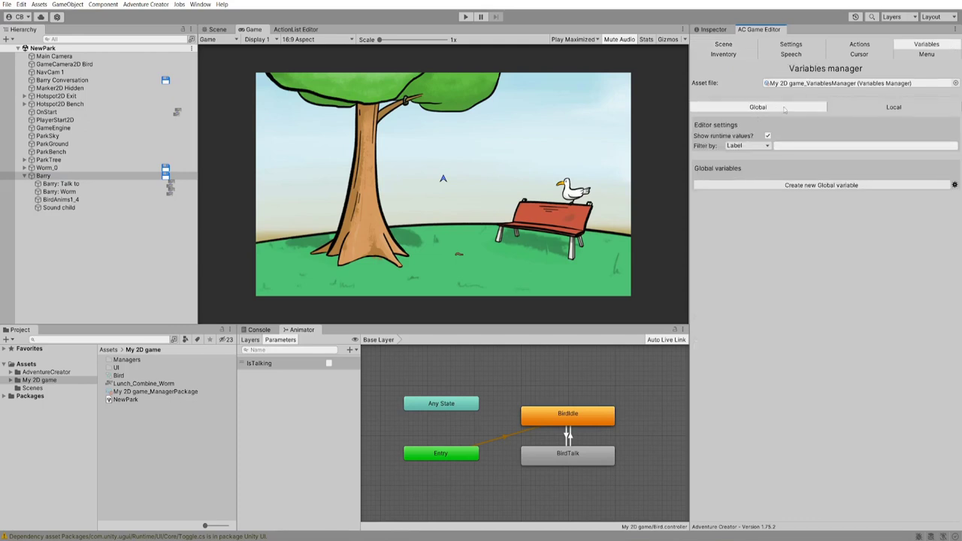
pyautogui.click(872, 185)
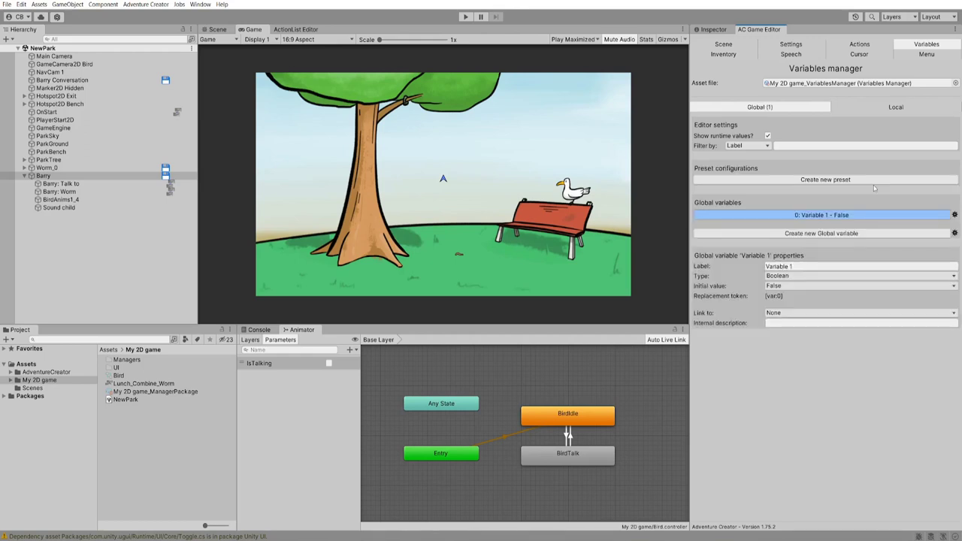
pyautogui.click(801, 265)
pyautogui.write('Score')
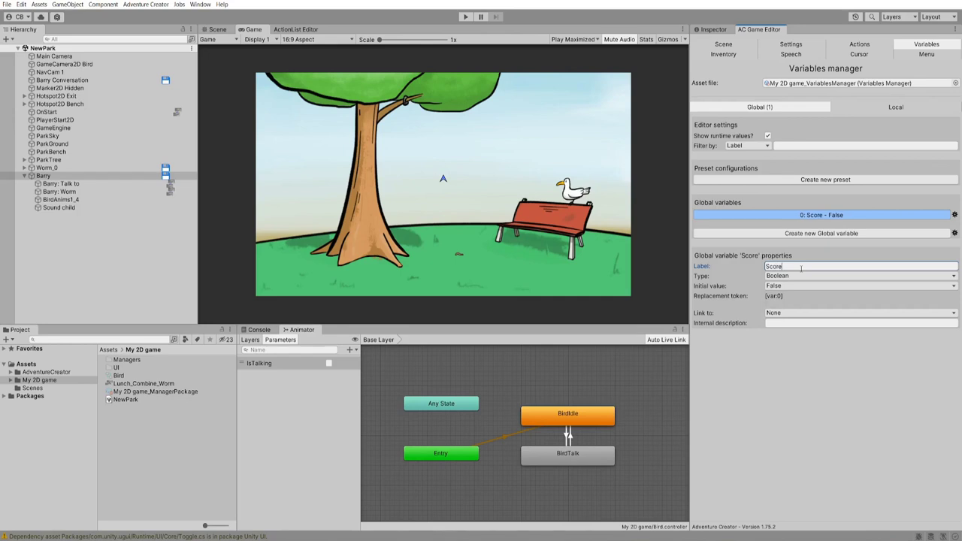
pyautogui.click(798, 276)
pyautogui.click(787, 296)
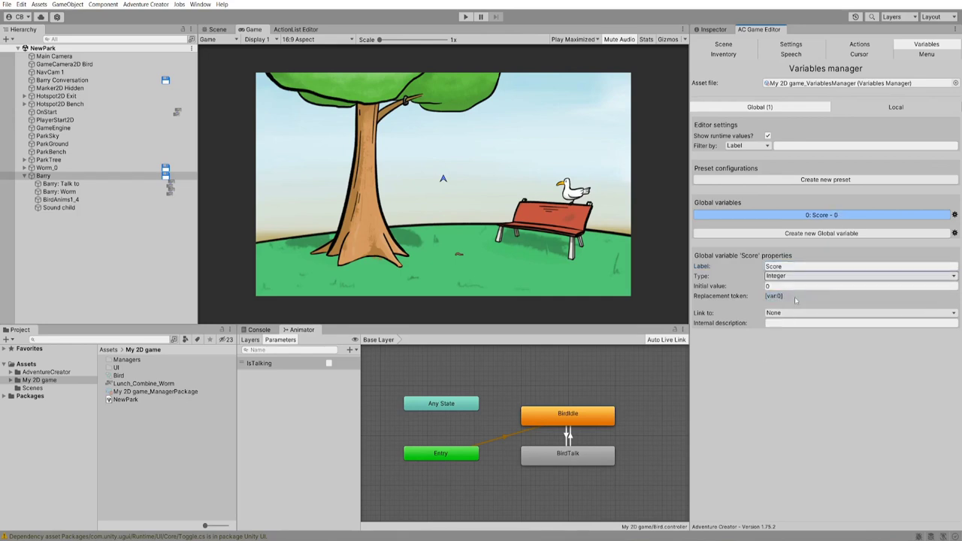
pyautogui.click(767, 287)
# Create an Adventure Creator ActionList asset in My 2D game and name it IncreaseScore
pyautogui.rightClick(143, 428)
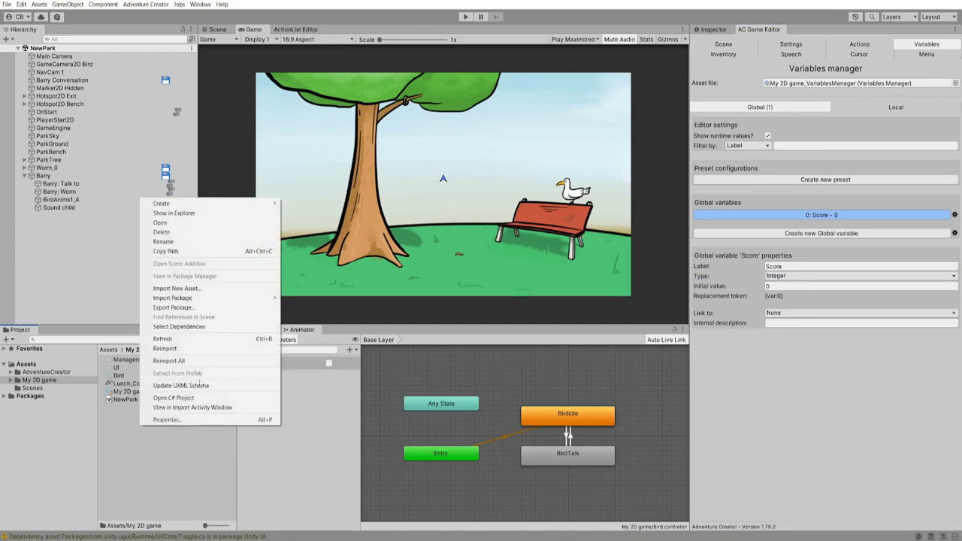
pyautogui.moveTo(212, 210)
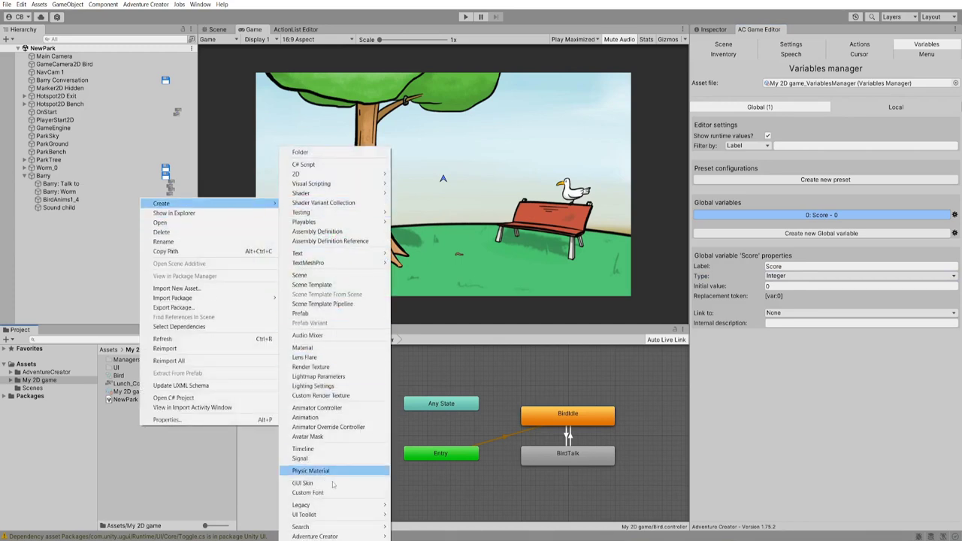
pyautogui.moveTo(352, 536)
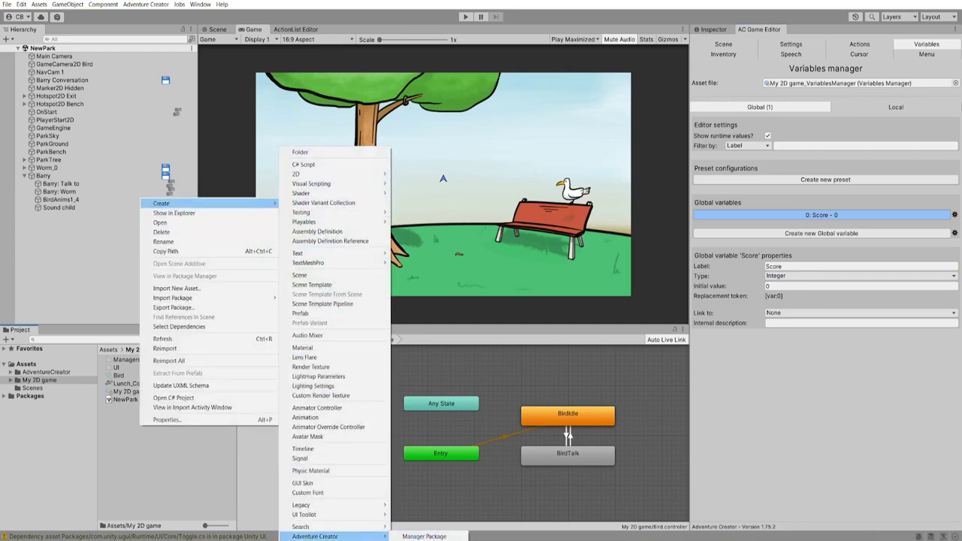
pyautogui.click(424, 536)
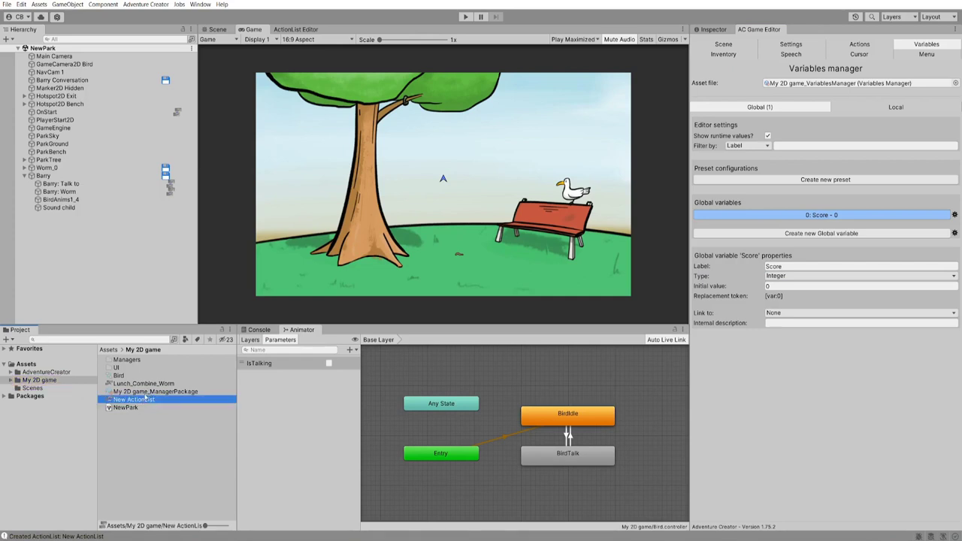
pyautogui.press('BackSpace')
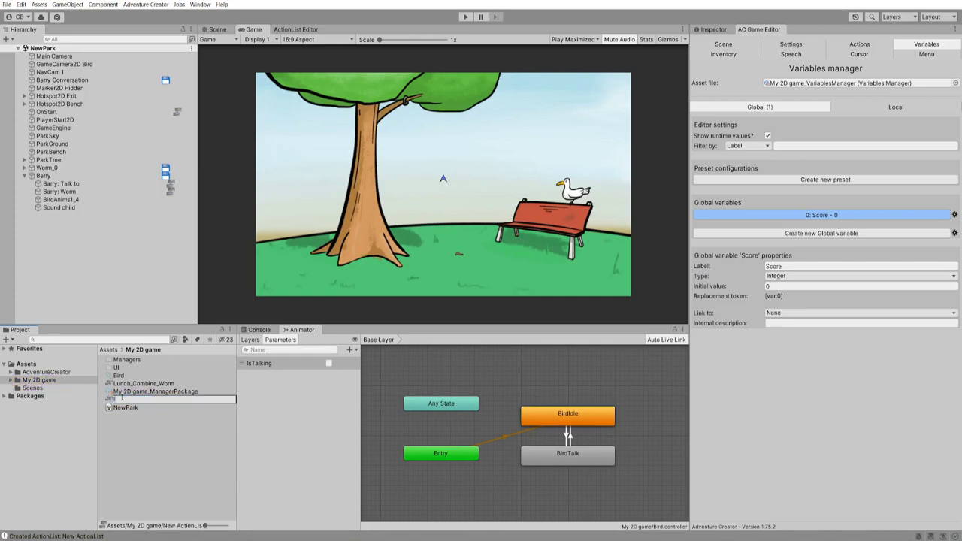
pyautogui.write('IncreaseScore')
pyautogui.press('Return')
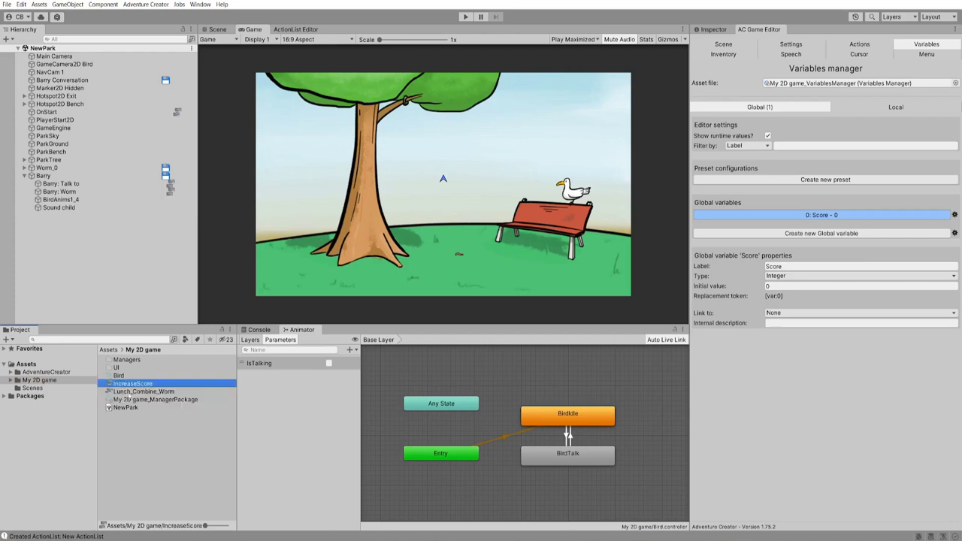
# Make IncreaseScore's first action a Variable: Set that increases global Score by 10
pyautogui.doubleClick(129, 383)
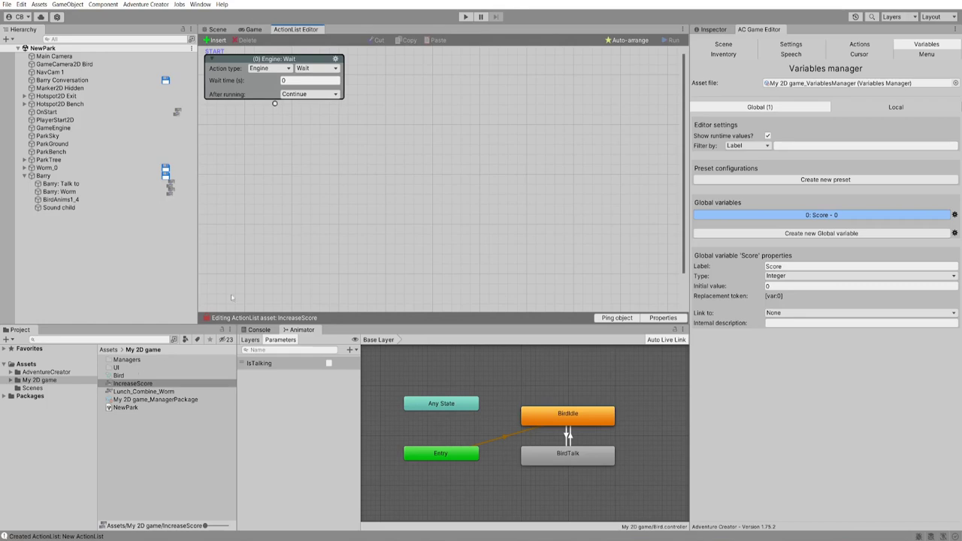
pyautogui.click(269, 67)
pyautogui.click(272, 260)
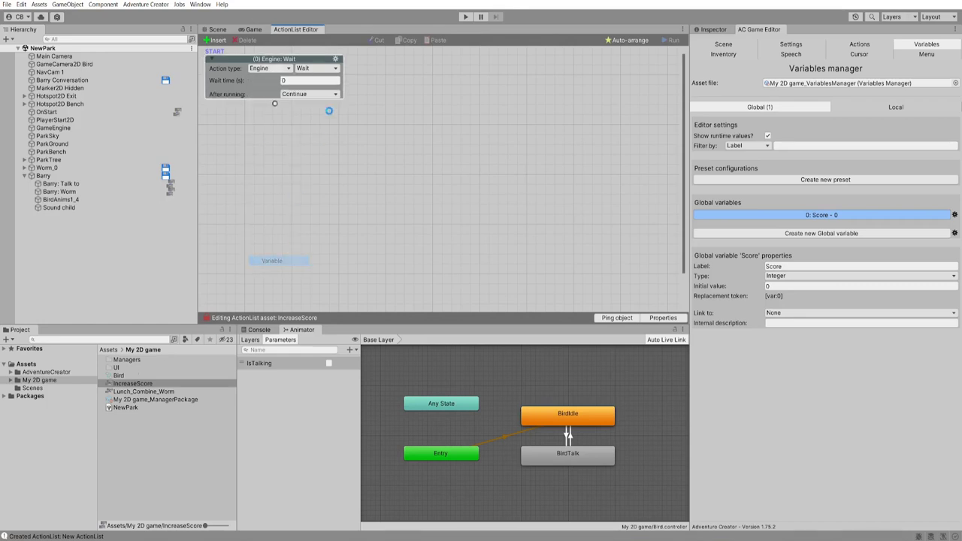
pyautogui.click(311, 67)
pyautogui.click(313, 136)
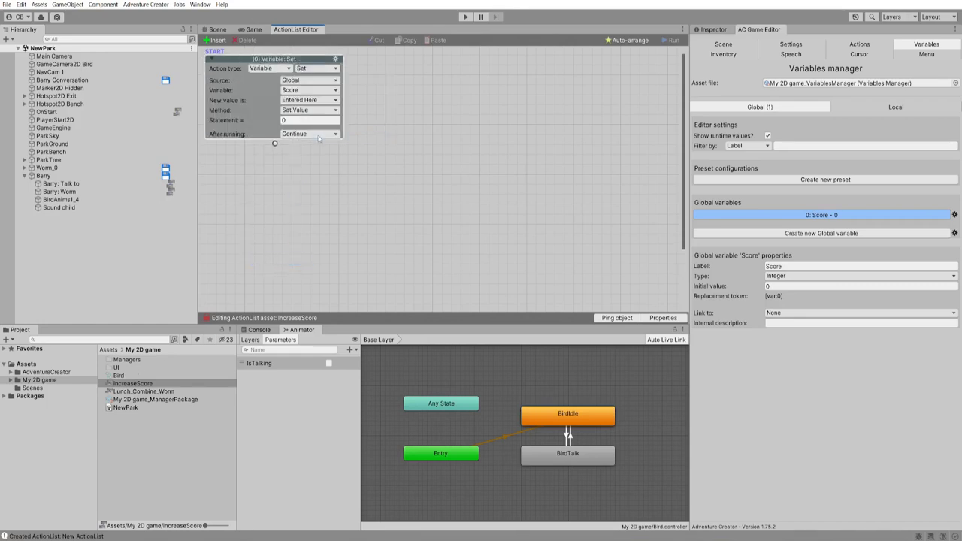
pyautogui.click(321, 80)
pyautogui.click(331, 83)
pyautogui.click(306, 91)
pyautogui.click(264, 99)
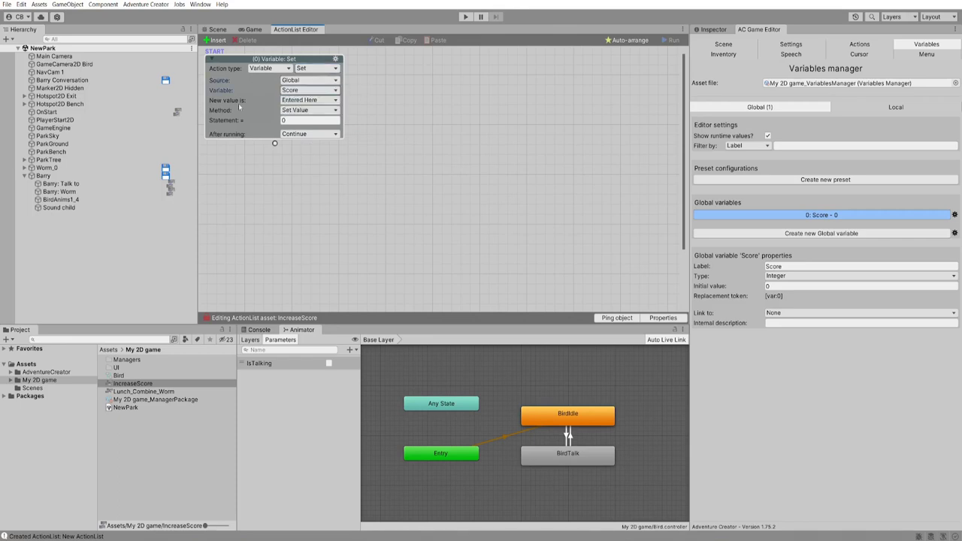
pyautogui.click(308, 110)
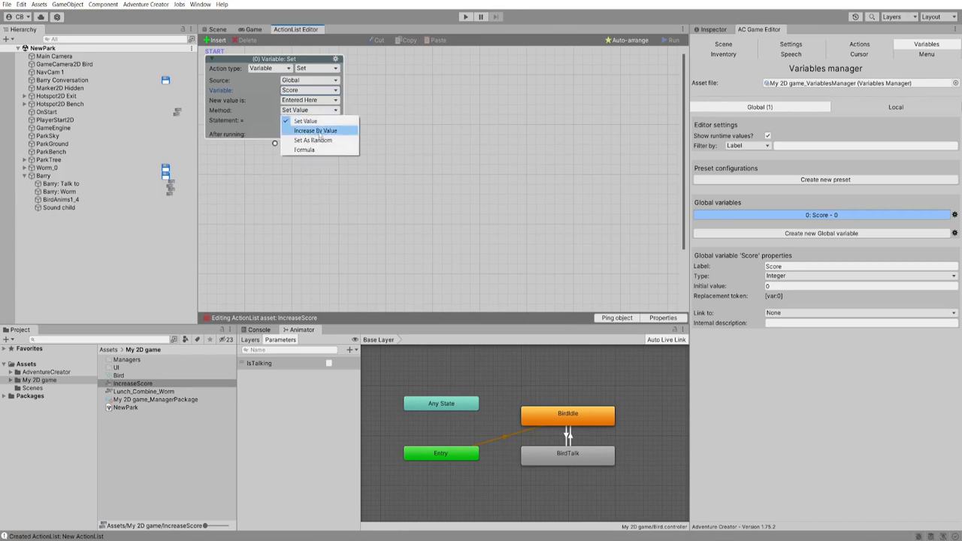
pyautogui.click(319, 132)
pyautogui.click(299, 119)
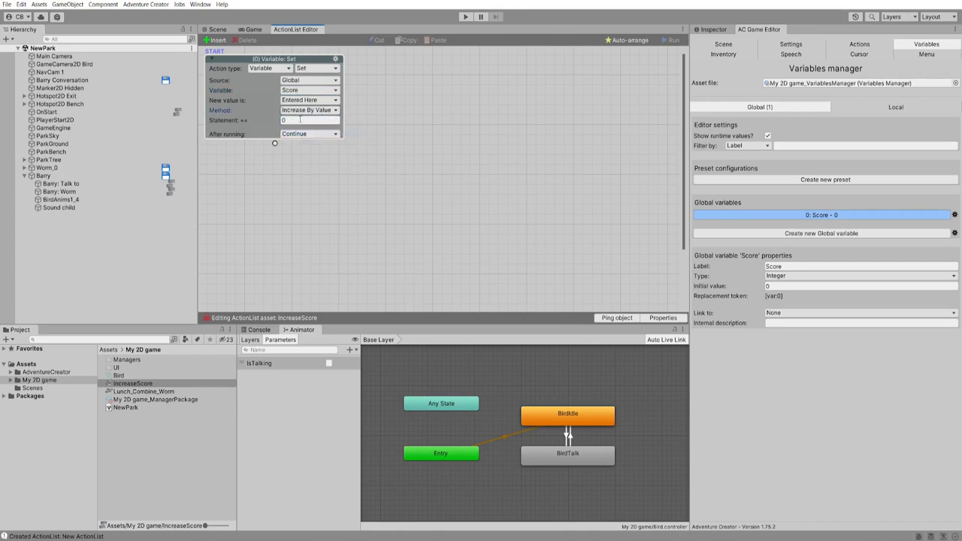
pyautogui.click(309, 118)
pyautogui.write('10')
# Add a second action, Variable: Check, testing whether Score is More Than 250
pyautogui.moveTo(275, 142); pyautogui.dragTo(278, 167)
pyautogui.click(288, 176)
pyautogui.click(276, 366)
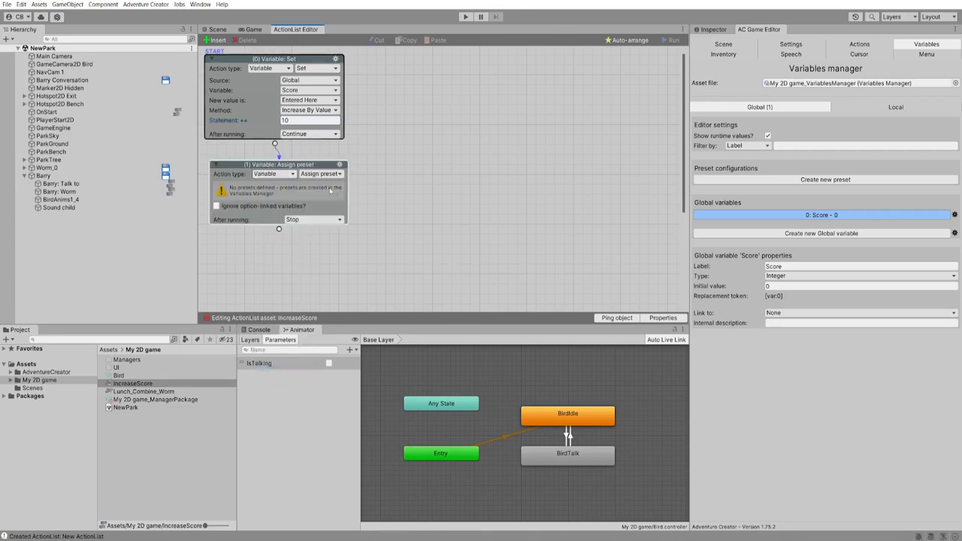
pyautogui.click(321, 174)
pyautogui.click(319, 195)
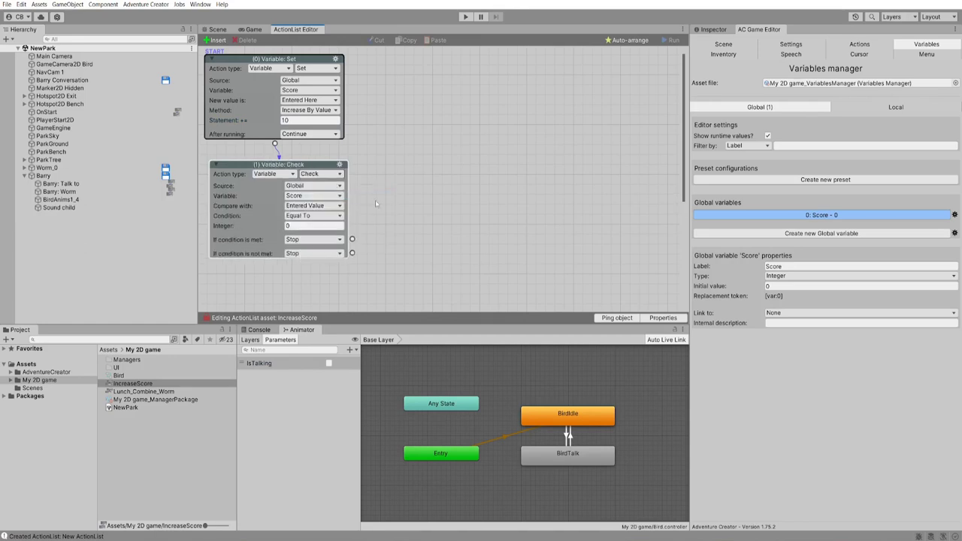
pyautogui.click(304, 216)
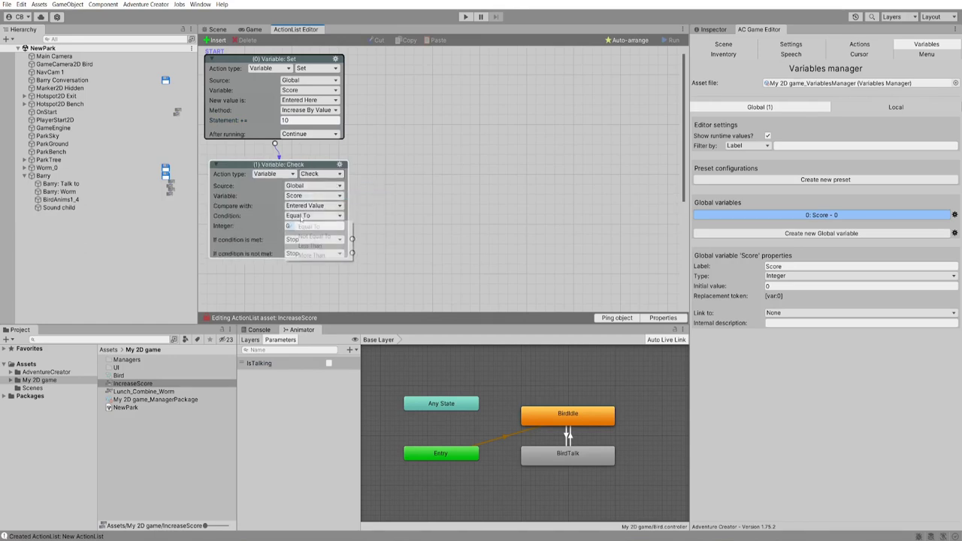
pyautogui.click(315, 255)
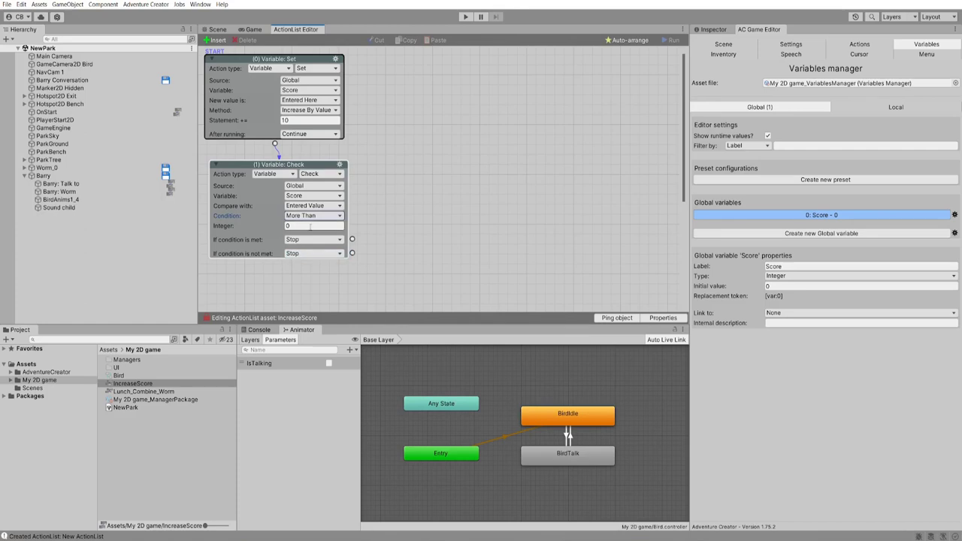
pyautogui.click(300, 226)
pyautogui.write('250')
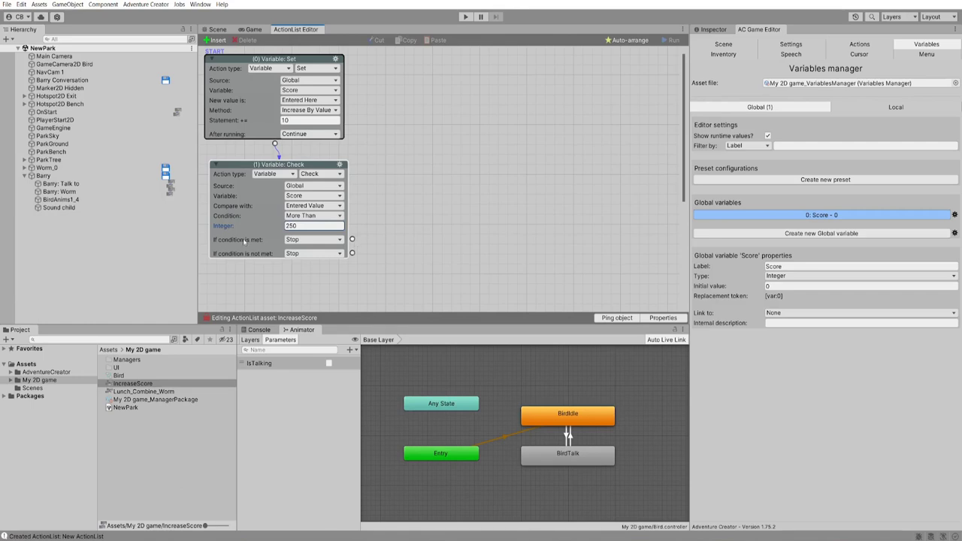
# Add a Variable: Set action that sets Score to 250 when the condition is met
pyautogui.moveTo(352, 239); pyautogui.dragTo(396, 188)
pyautogui.click(456, 196)
pyautogui.click(456, 389)
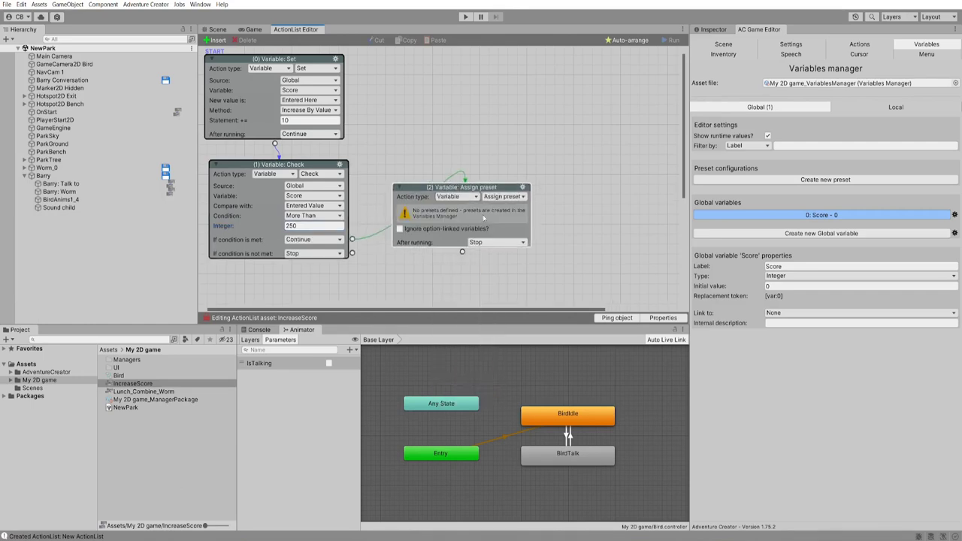
pyautogui.click(504, 196)
pyautogui.click(501, 263)
pyautogui.click(485, 248)
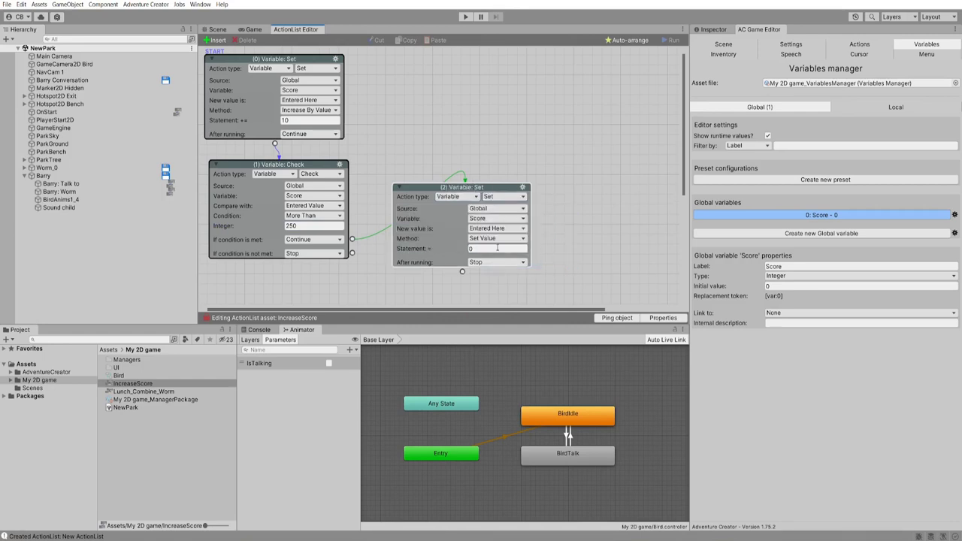
pyautogui.write('250')
# Add a fourth action, Sound: Play One-shot, playing the BirdSquawk clip
pyautogui.scroll(-3, 462, 208)
pyautogui.moveTo(466, 227); pyautogui.dragTo(465, 229)
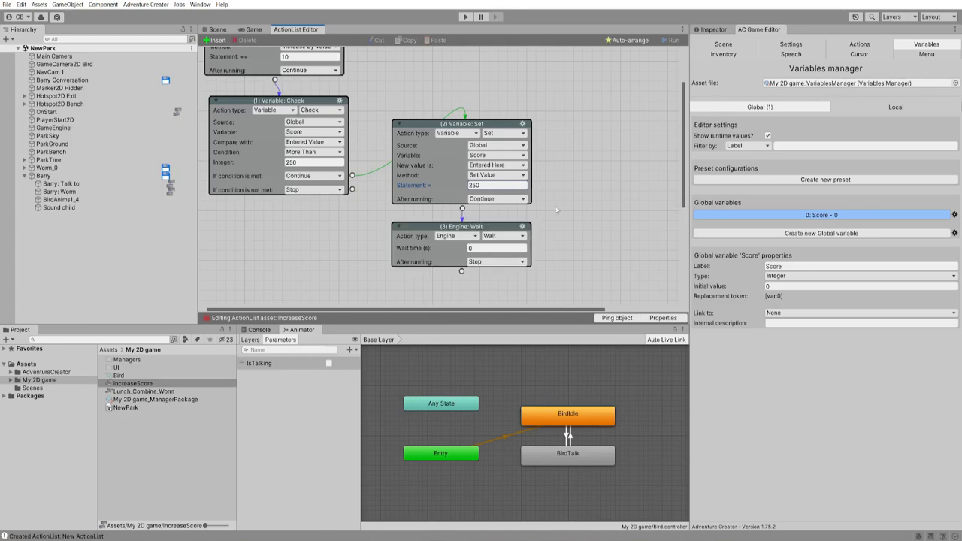
pyautogui.click(456, 236)
pyautogui.click(498, 298)
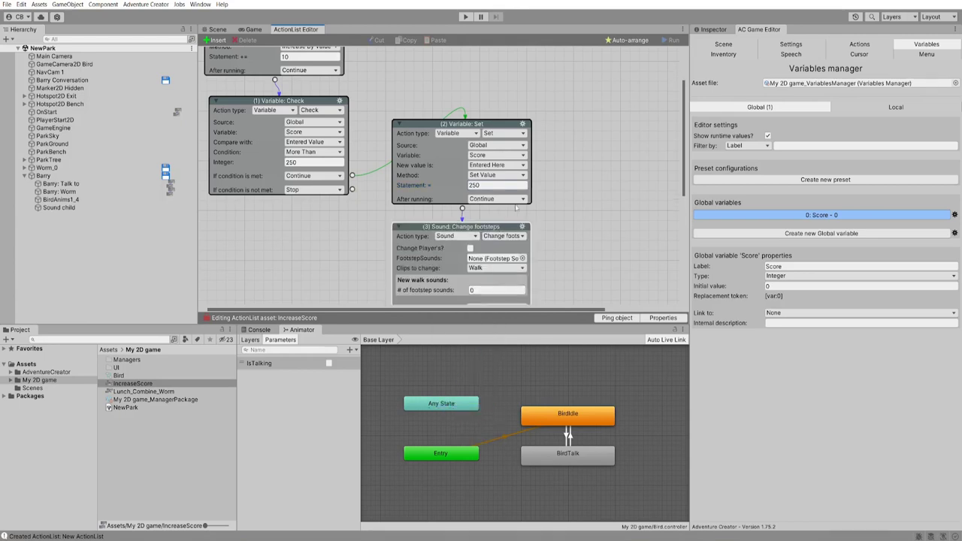
pyautogui.click(515, 235)
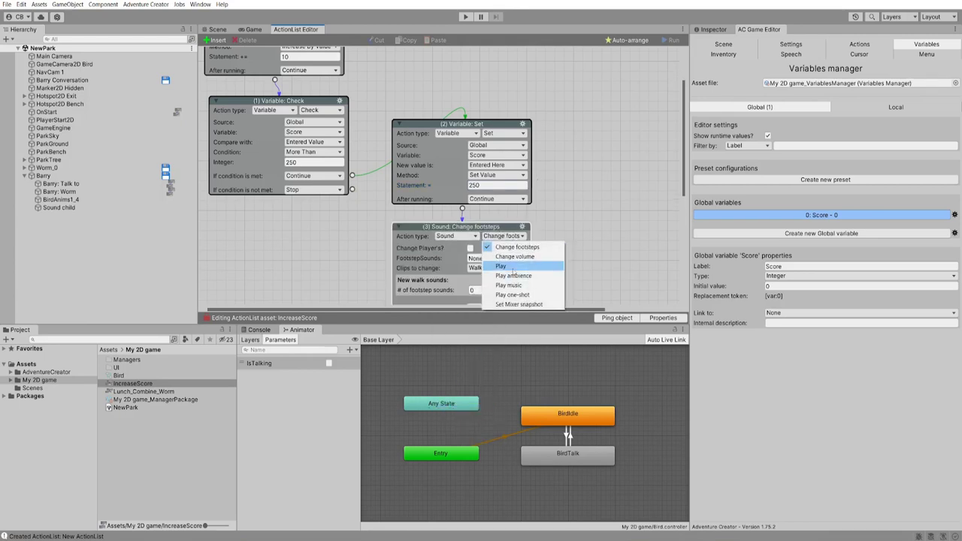
pyautogui.click(516, 295)
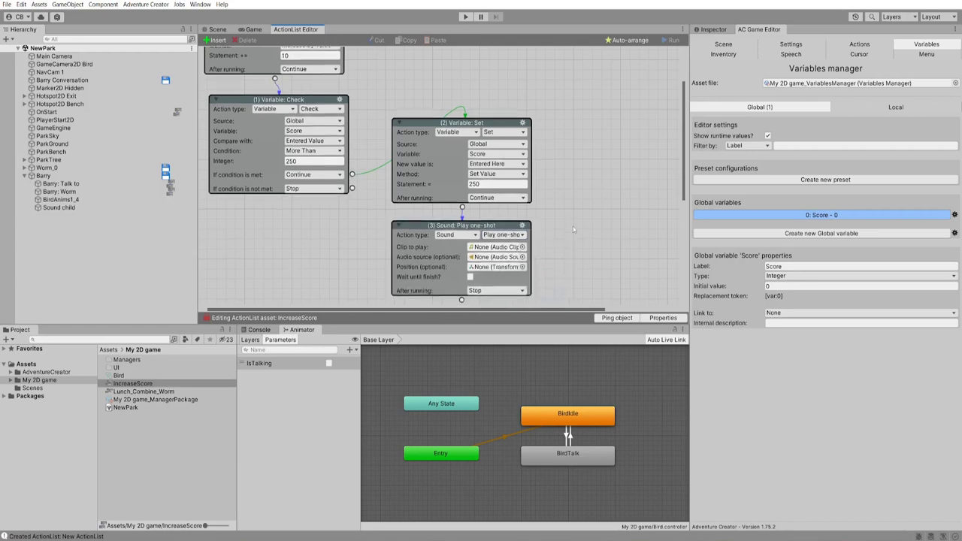
pyautogui.scroll(-2, 572, 226)
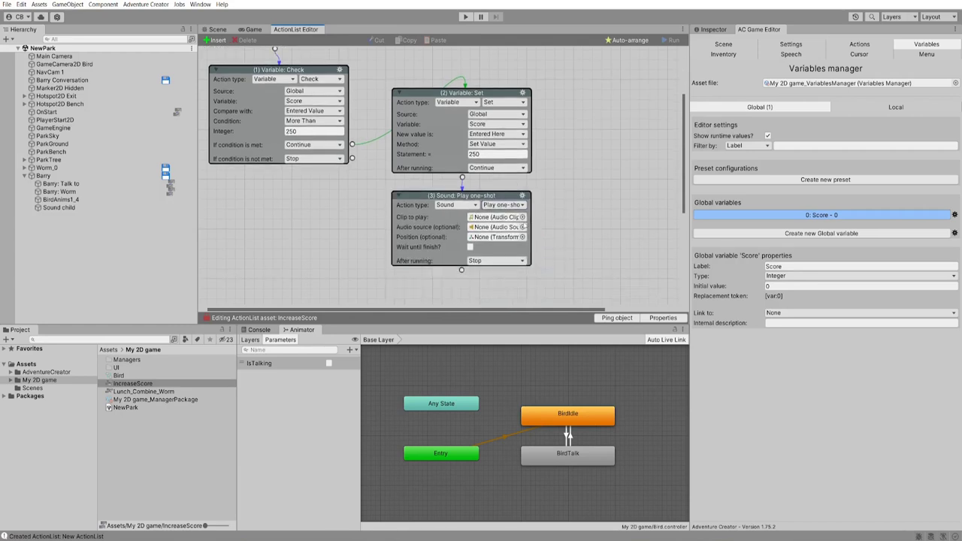
pyautogui.click(522, 216)
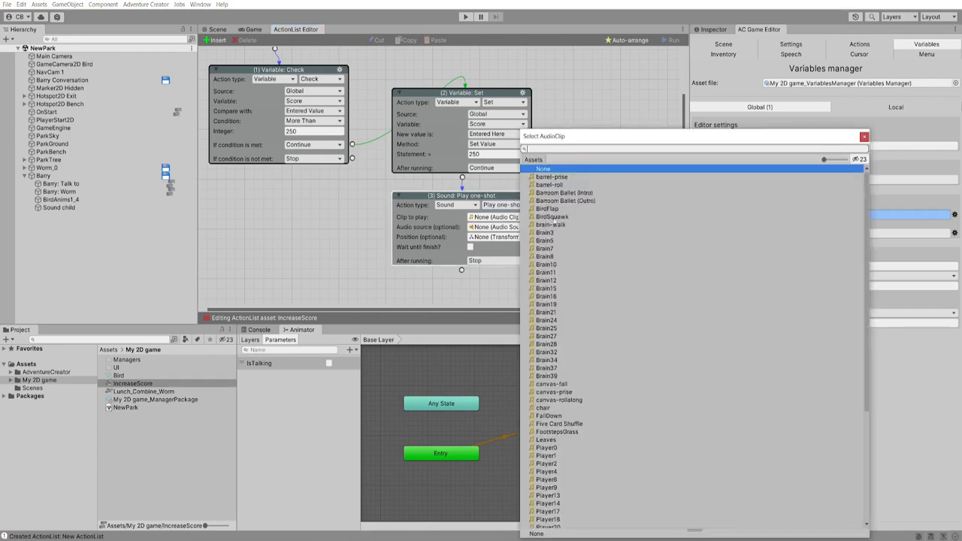
pyautogui.doubleClick(551, 218)
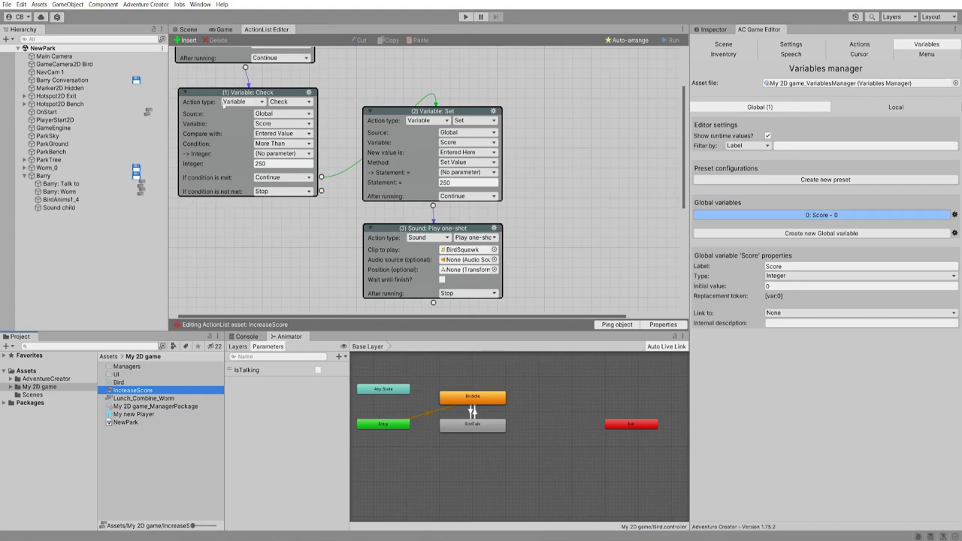
# Set 'If condition is not met' to Skip and select the Barry: Worm interaction
pyautogui.click(282, 191)
pyautogui.click(282, 226)
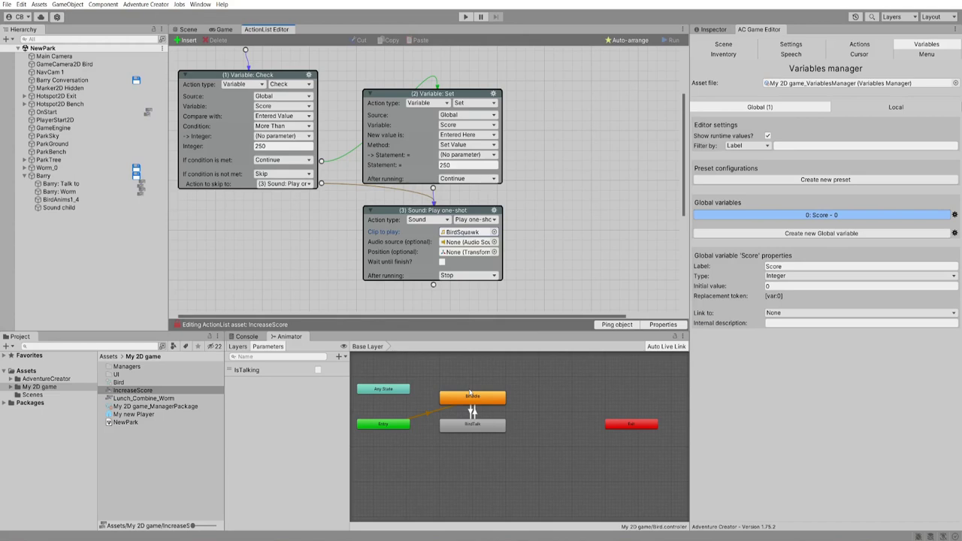
pyautogui.click(60, 191)
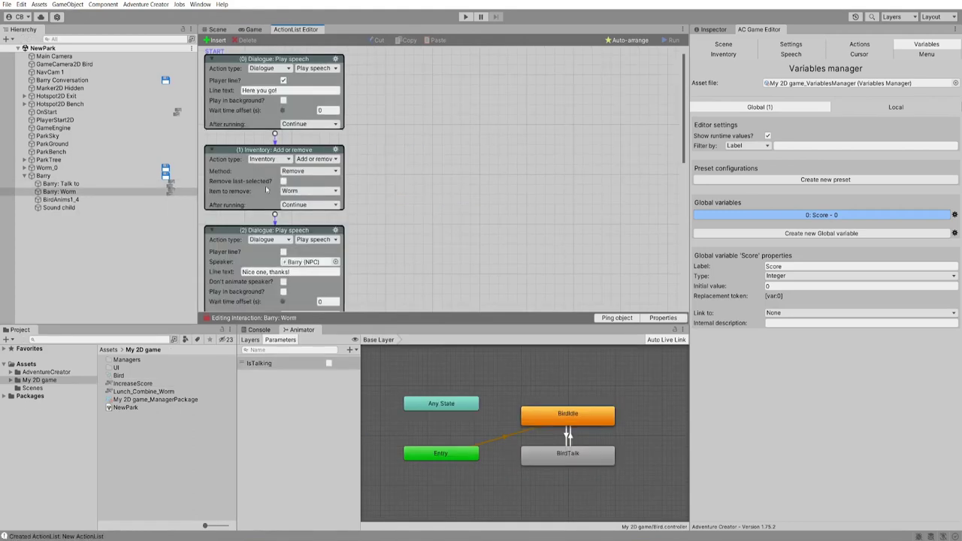
# Append an ActionList: Run action using the IncreaseScore asset file, then enter Play mode
pyautogui.scroll(-5, 392, 240)
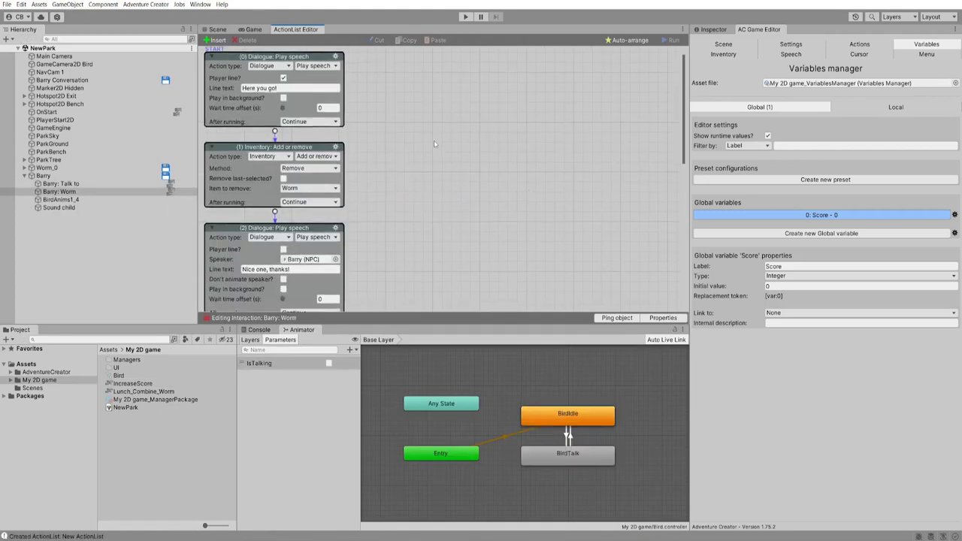
pyautogui.click(275, 226)
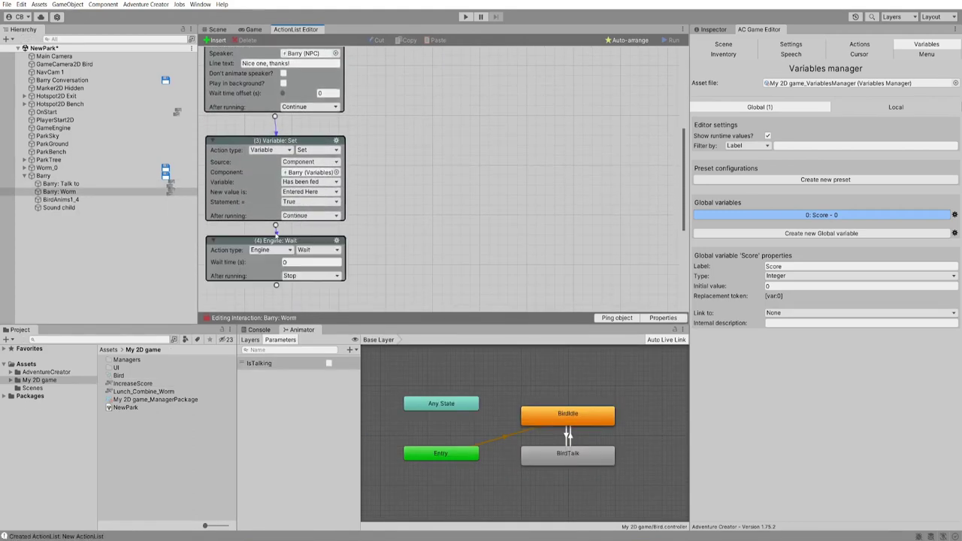
pyautogui.click(287, 251)
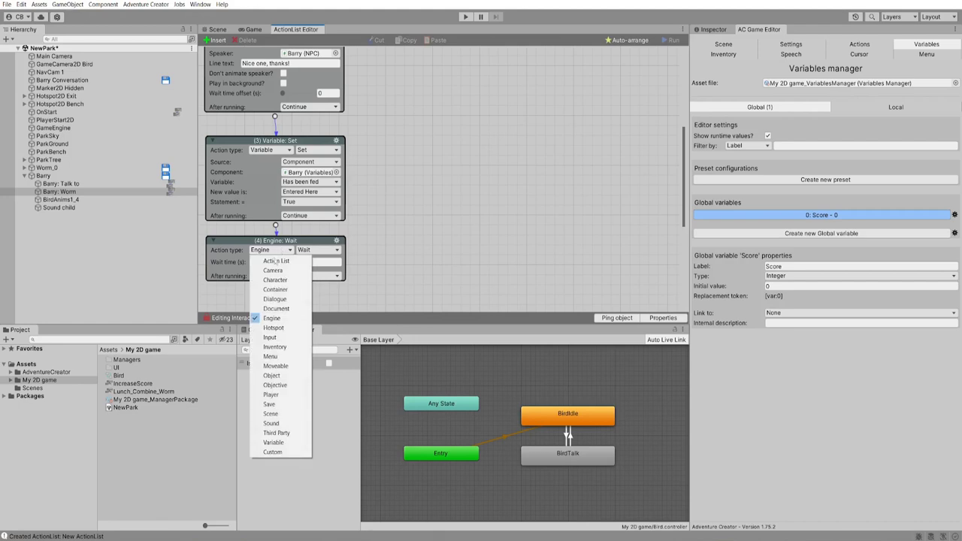
pyautogui.click(275, 260)
pyautogui.click(317, 250)
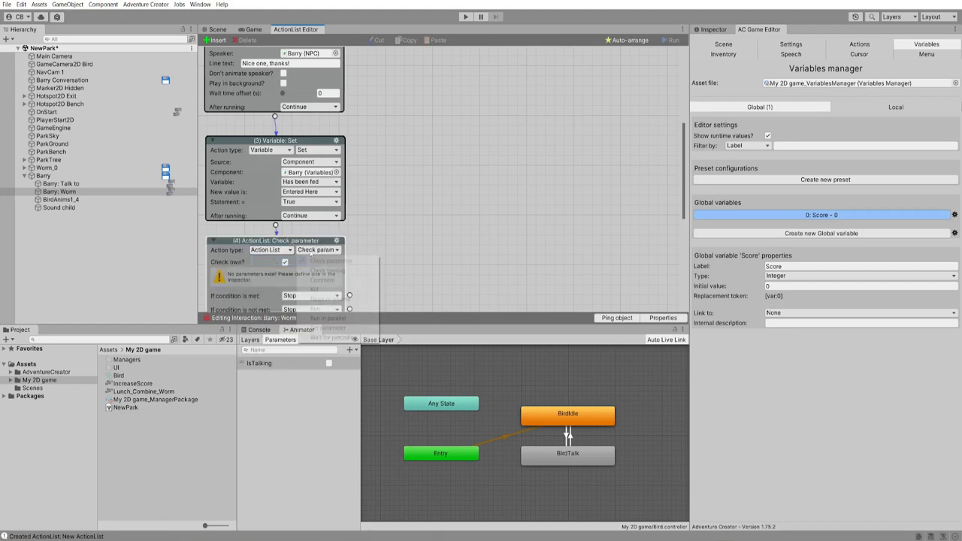
pyautogui.click(316, 302)
pyautogui.scroll(-1, 431, 246)
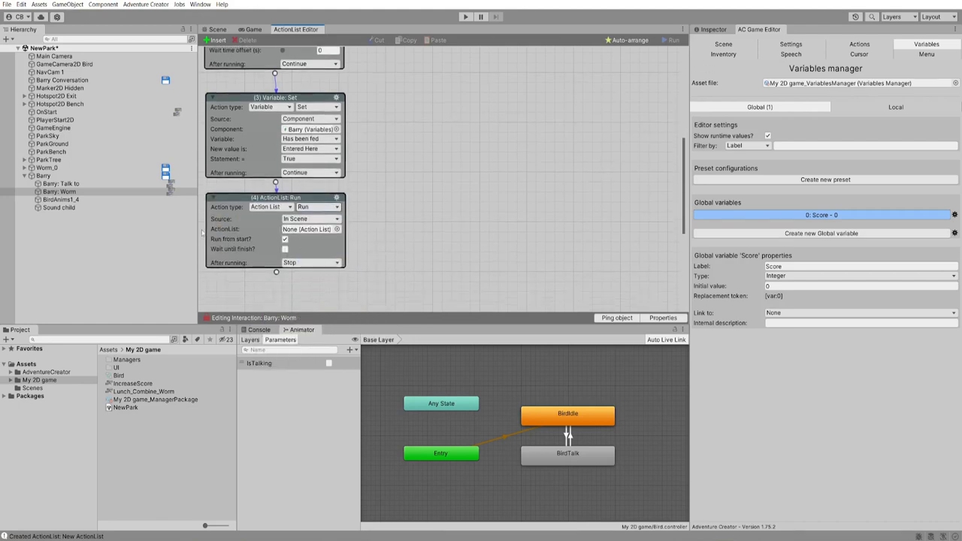
pyautogui.click(310, 219)
pyautogui.click(306, 240)
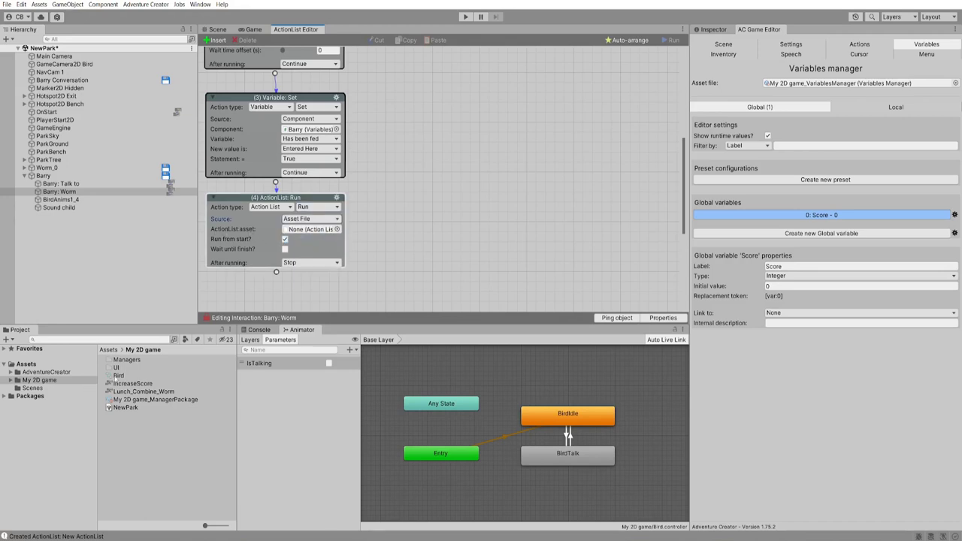
pyautogui.moveTo(133, 385); pyautogui.dragTo(304, 233)
pyautogui.hotkey('ctrl', 'p')
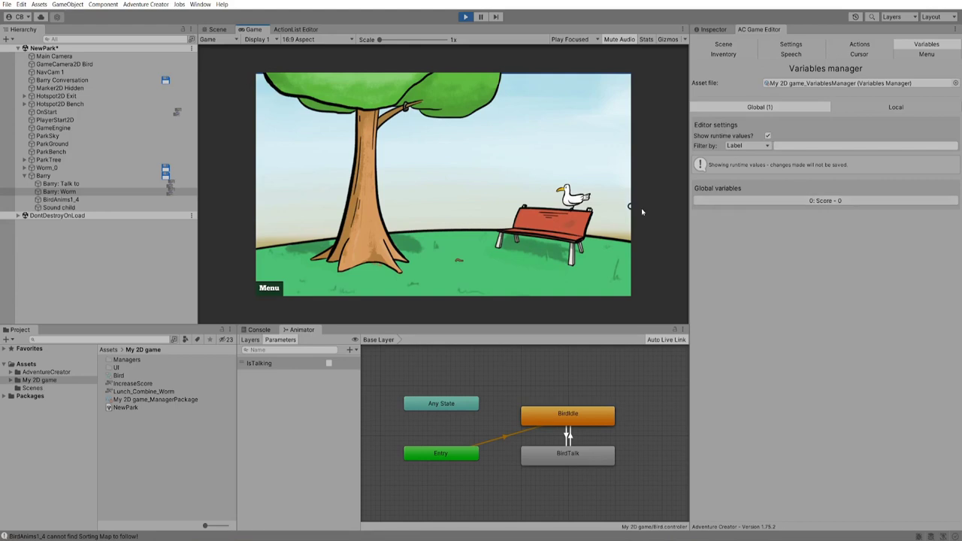
# Pick up the worm, use it on Barry from the inventory, then stop Play mode
pyautogui.click(454, 259)
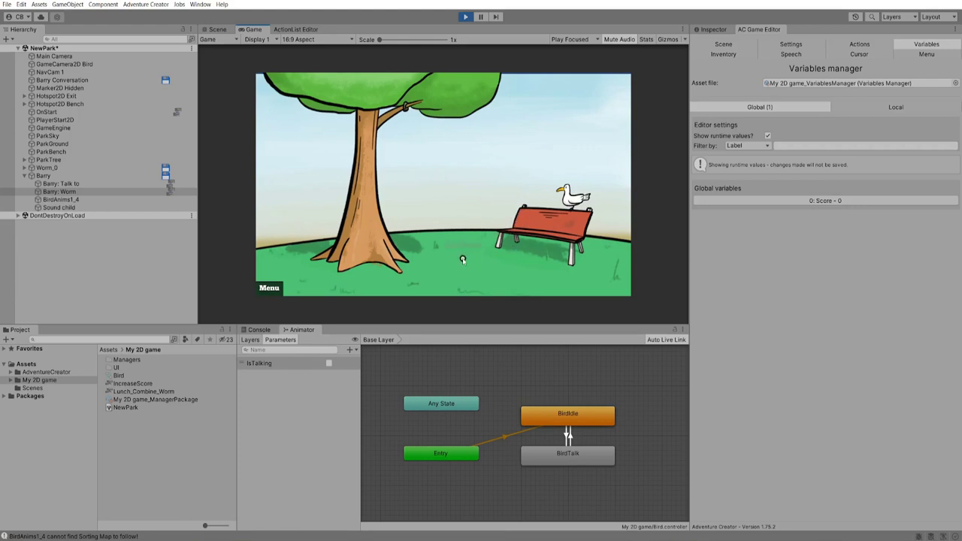
pyautogui.click(306, 97)
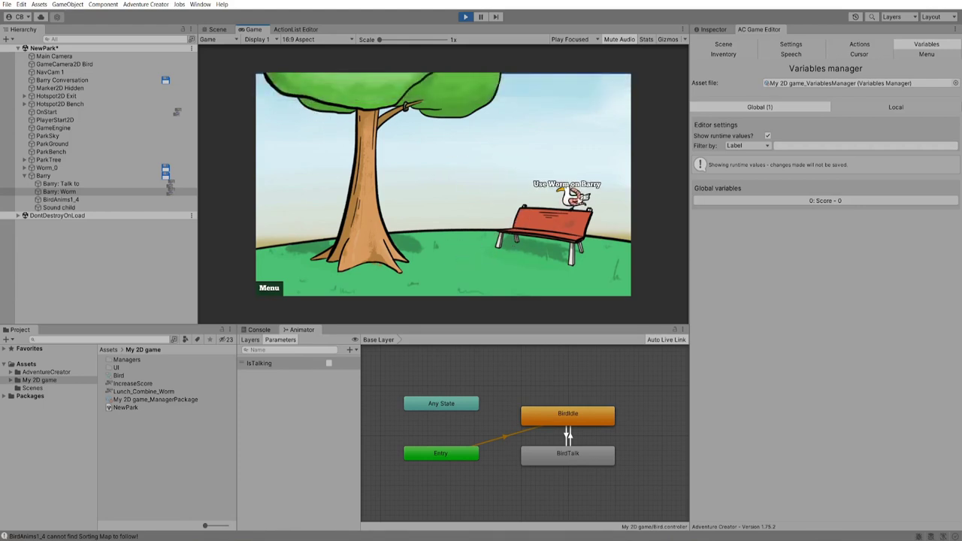
pyautogui.click(575, 197)
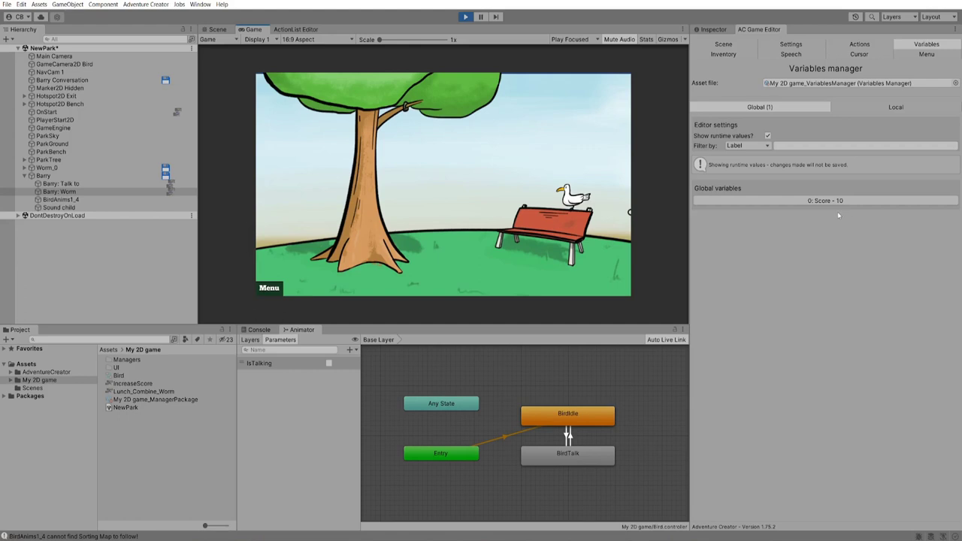
pyautogui.click(465, 17)
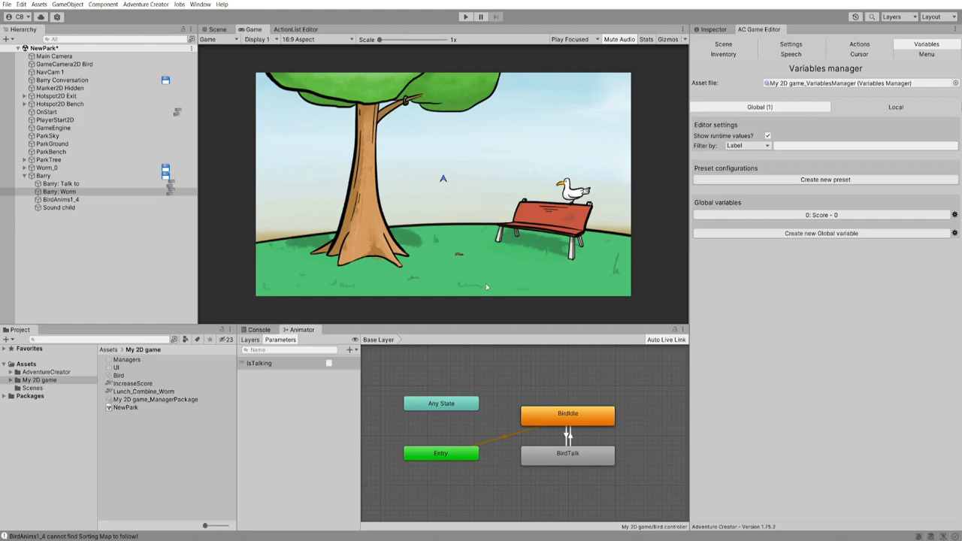
# Enable parameters on IncreaseScore and add Integer parameter 'Score increase' with default 10
pyautogui.doubleClick(131, 383)
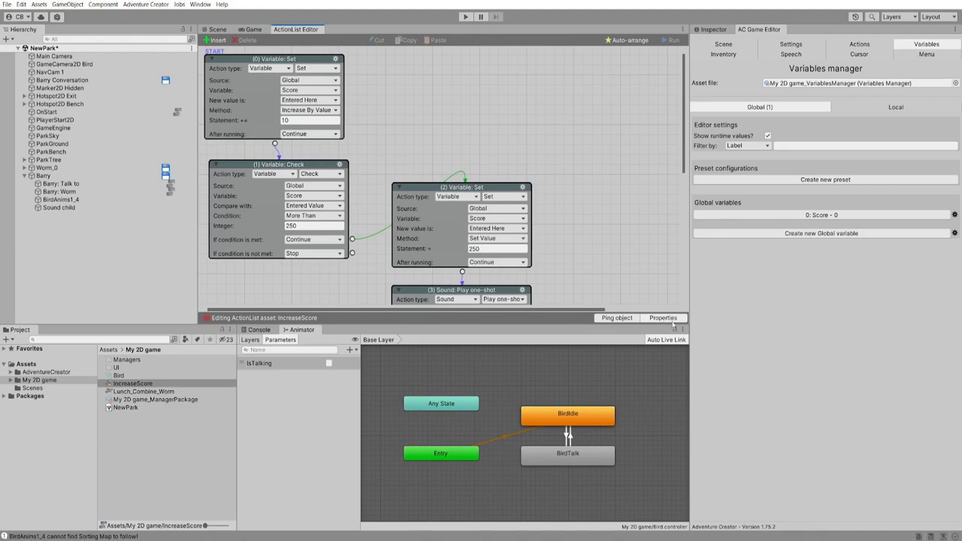
pyautogui.click(674, 320)
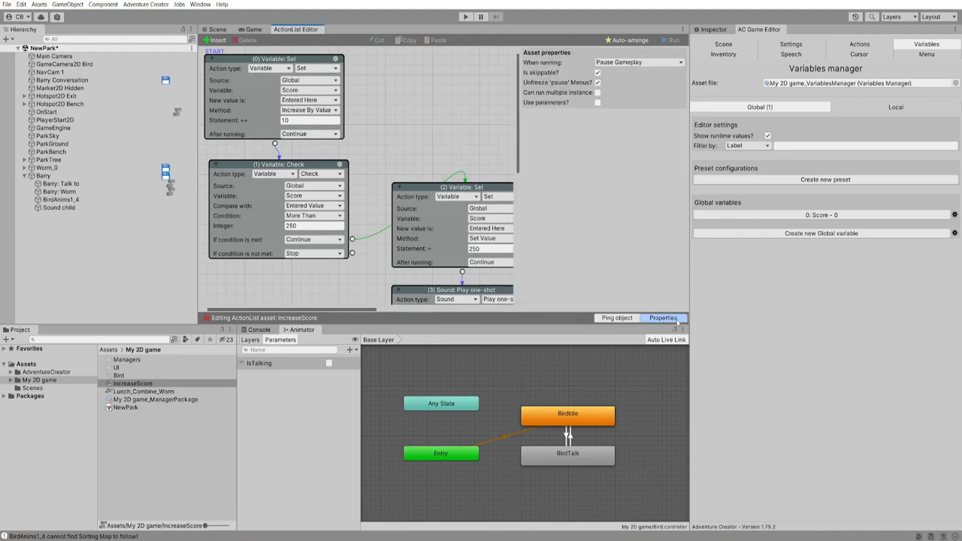
pyautogui.click(597, 103)
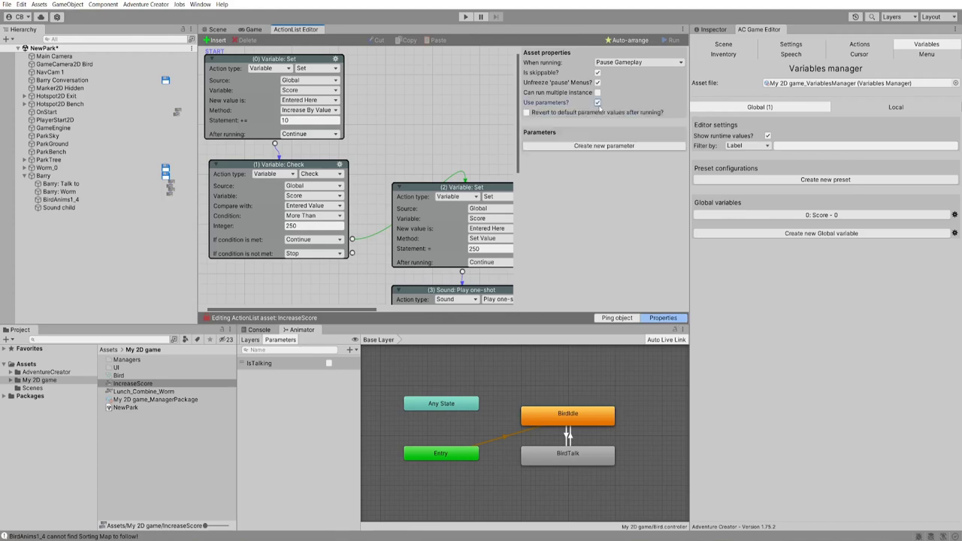
pyautogui.click(622, 145)
pyautogui.click(638, 163)
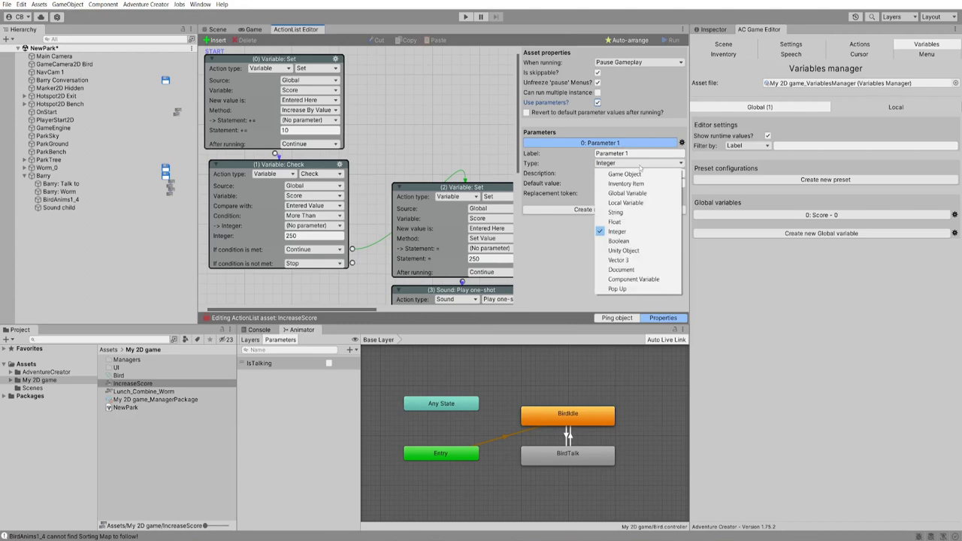
pyautogui.click(582, 166)
pyautogui.click(608, 152)
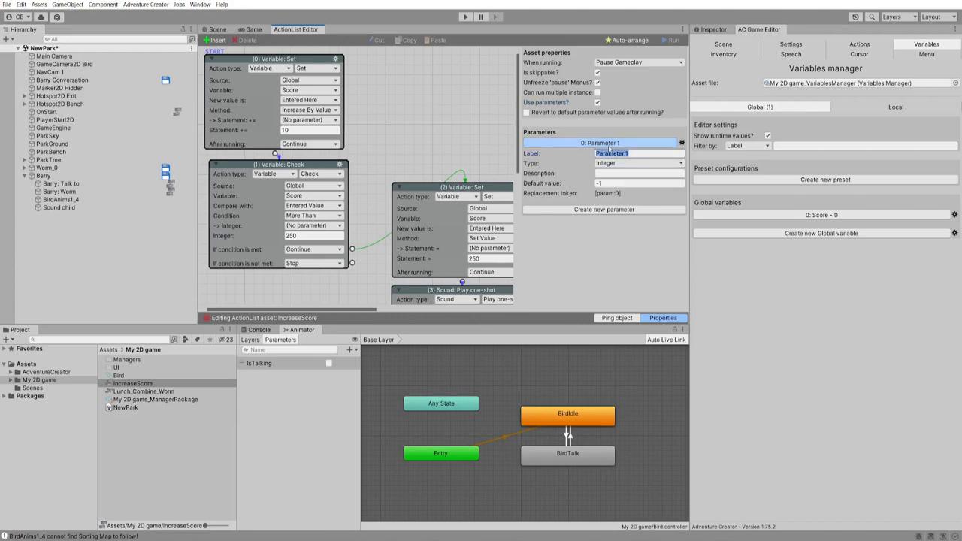
pyautogui.write('Score increase')
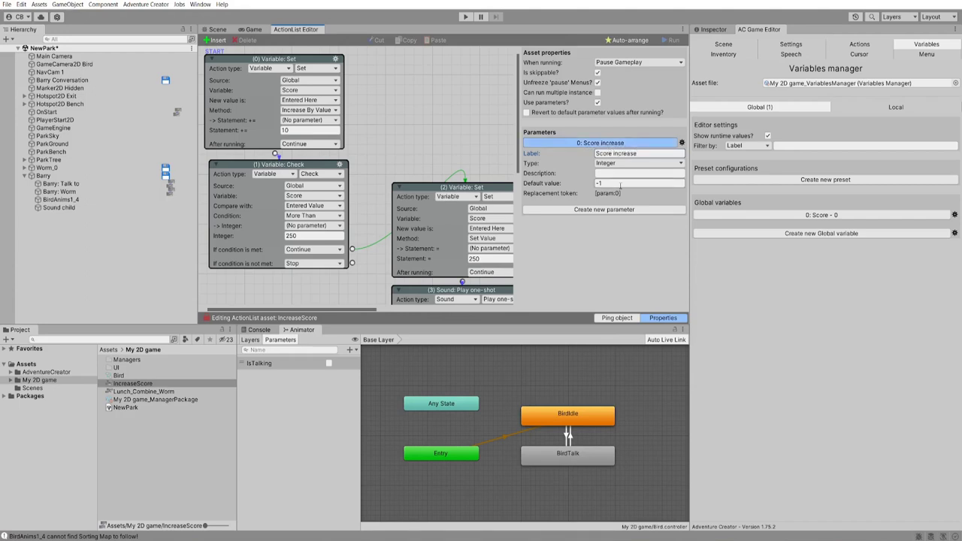
pyautogui.click(620, 184)
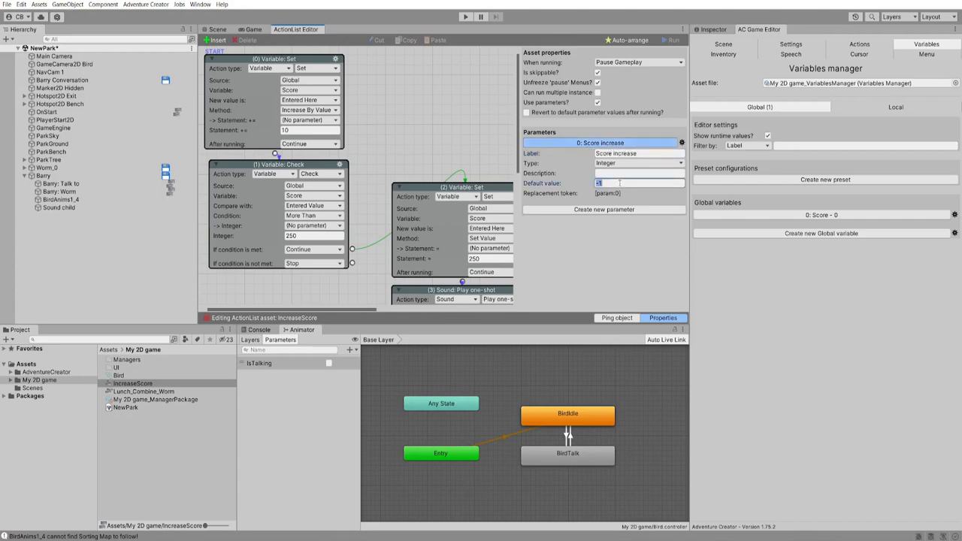
pyautogui.write('10')
pyautogui.click(662, 317)
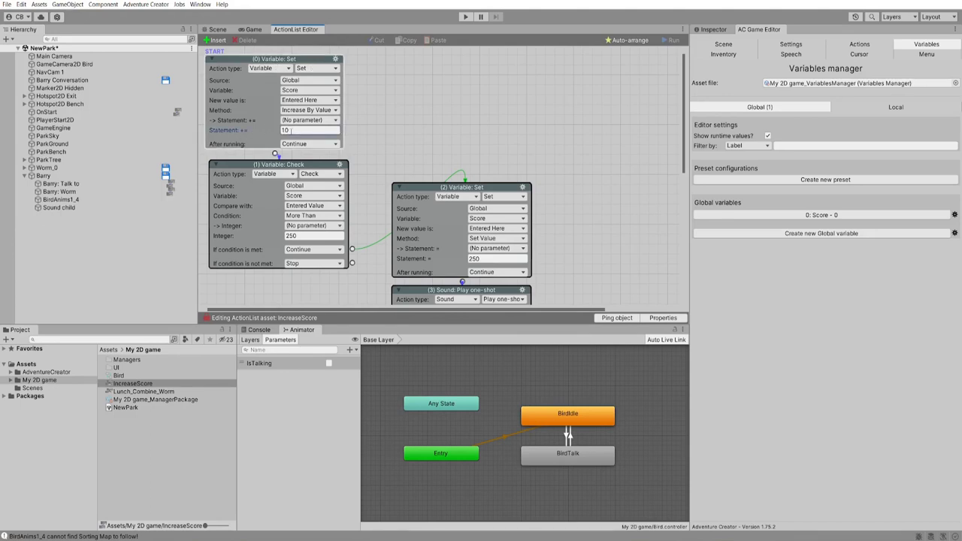
# Set node (0)'s '-> Statement +=' field to the '0: Score increase' parameter
pyautogui.click(309, 121)
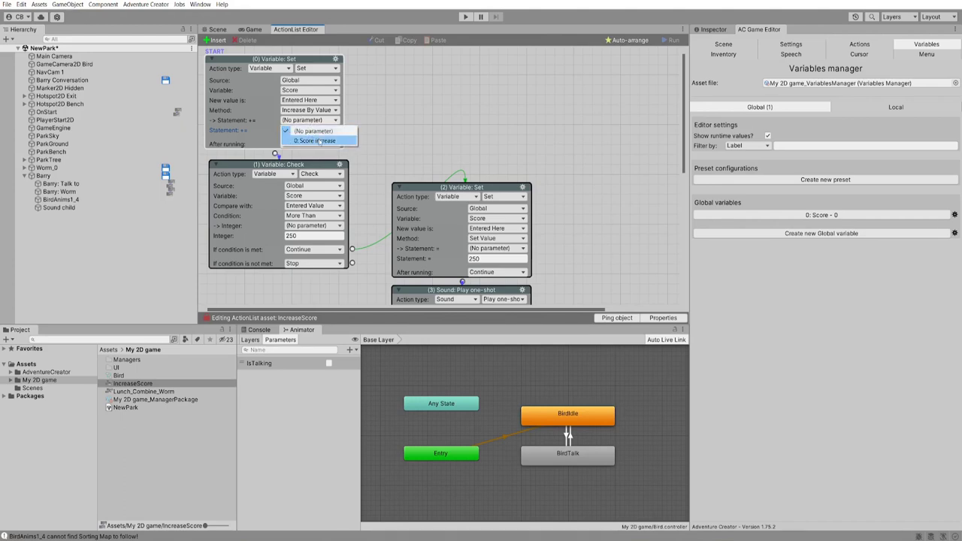
pyautogui.click(321, 141)
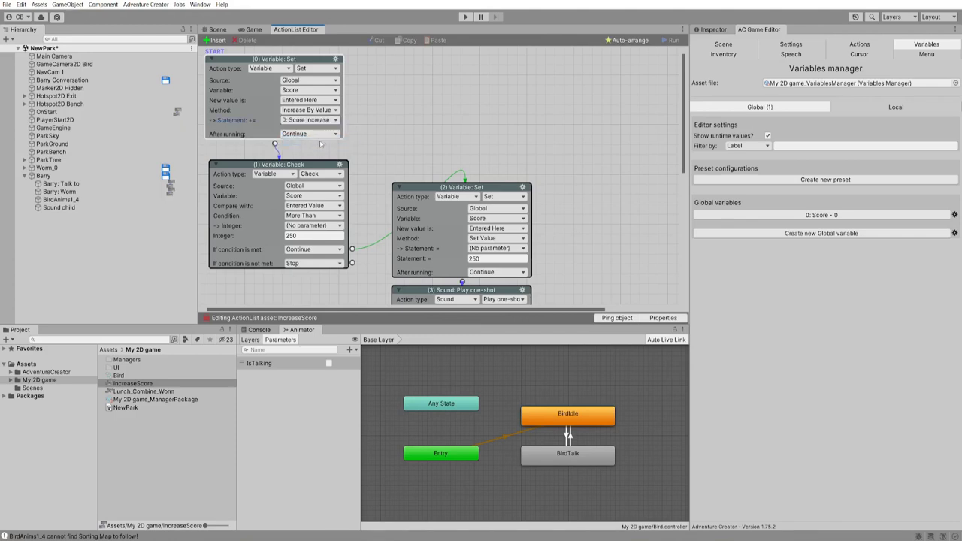
pyautogui.click(268, 125)
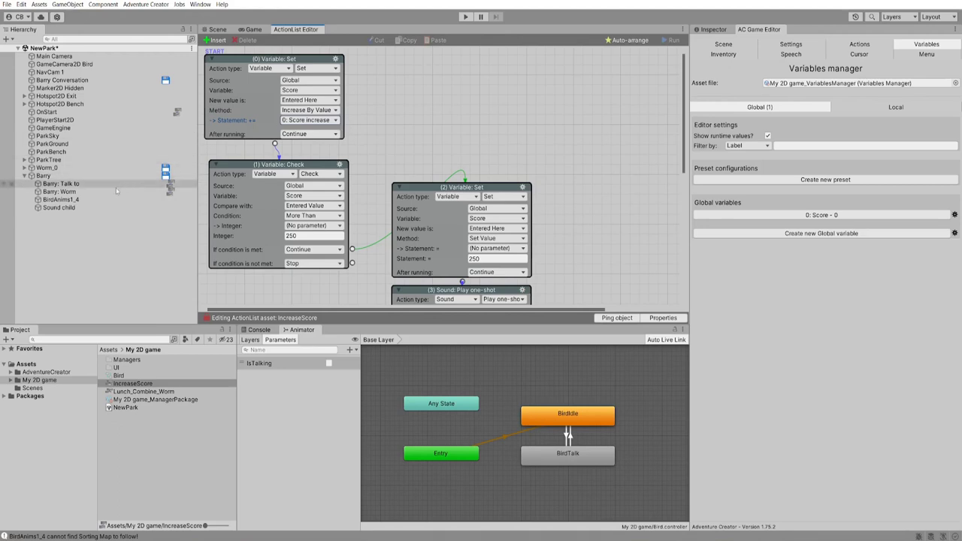
# Set Barry: Worm's Run action to Set Parameters And Run with Score increase 3, then play
pyautogui.click(169, 193)
pyautogui.scroll(-3, 410, 173)
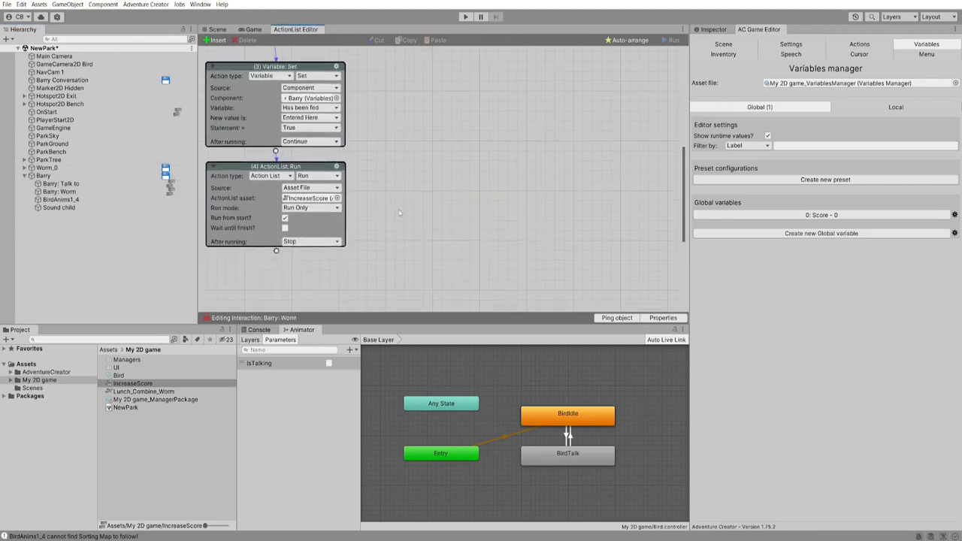
pyautogui.scroll(-2, 399, 212)
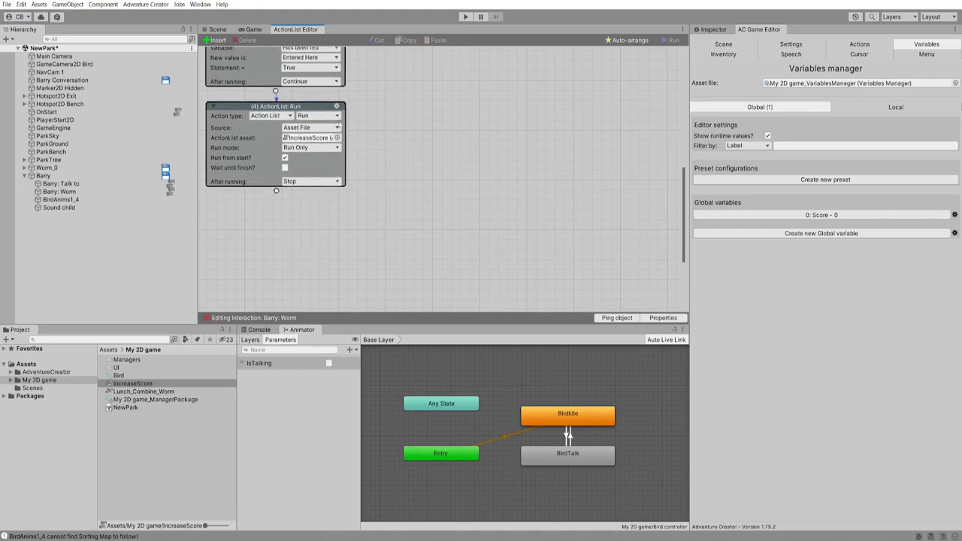
pyautogui.click(316, 148)
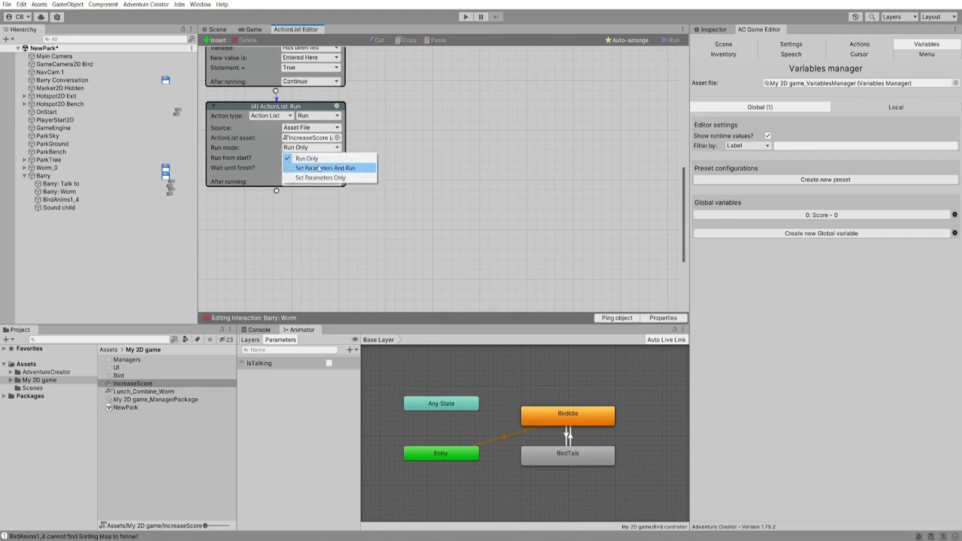
pyautogui.click(320, 169)
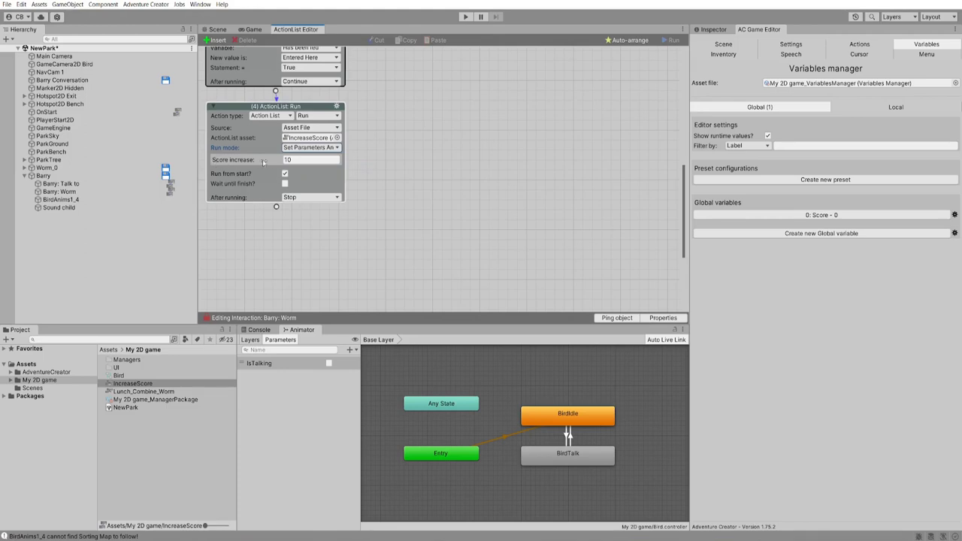
pyautogui.click(318, 160)
pyautogui.write('3')
pyautogui.hotkey('ctrl', 'p')
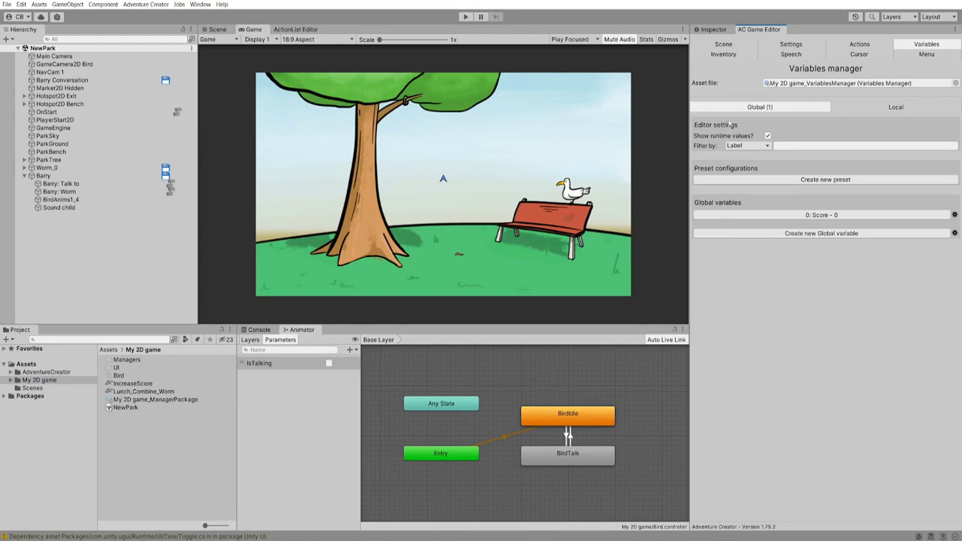
pyautogui.click(944, 56)
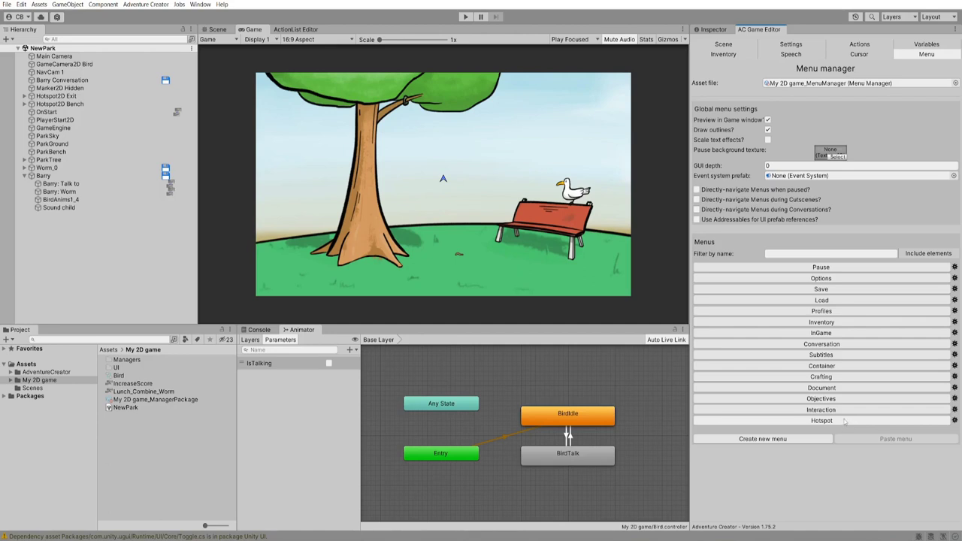
pyautogui.click(846, 323)
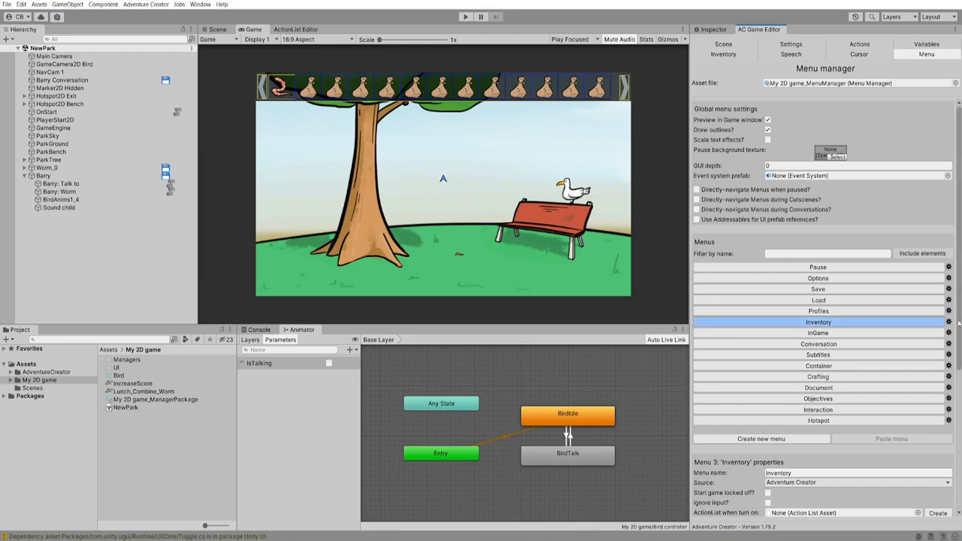
pyautogui.moveTo(959, 323); pyautogui.dragTo(959, 428)
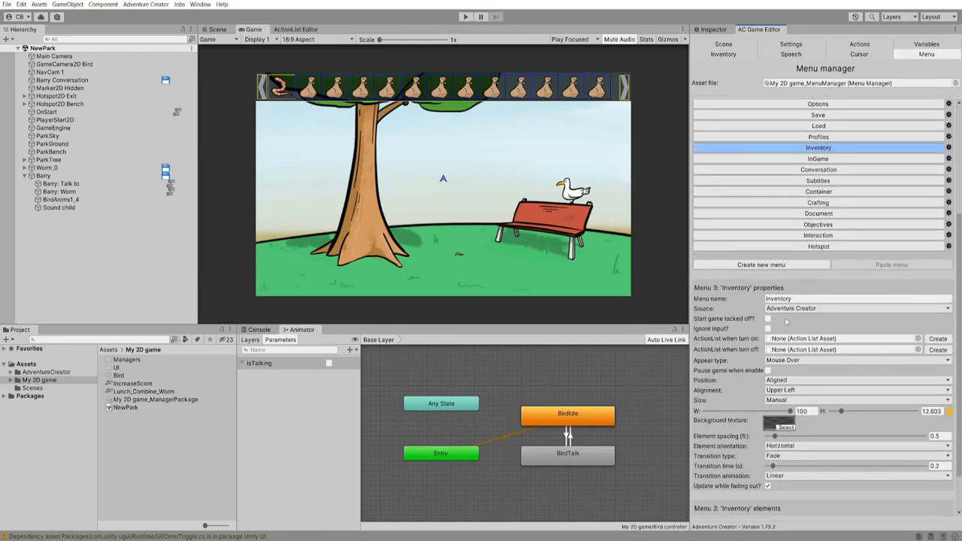
pyautogui.click(821, 309)
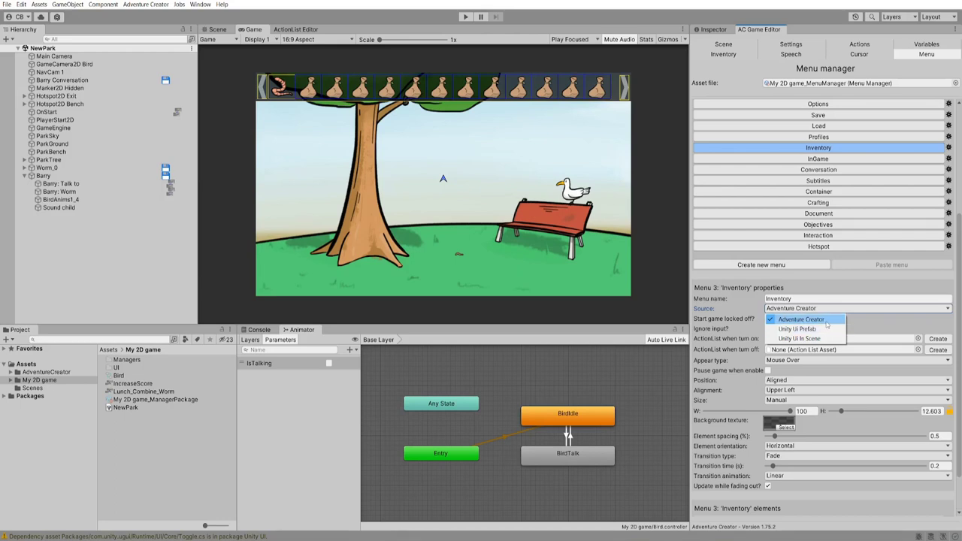
pyautogui.click(826, 323)
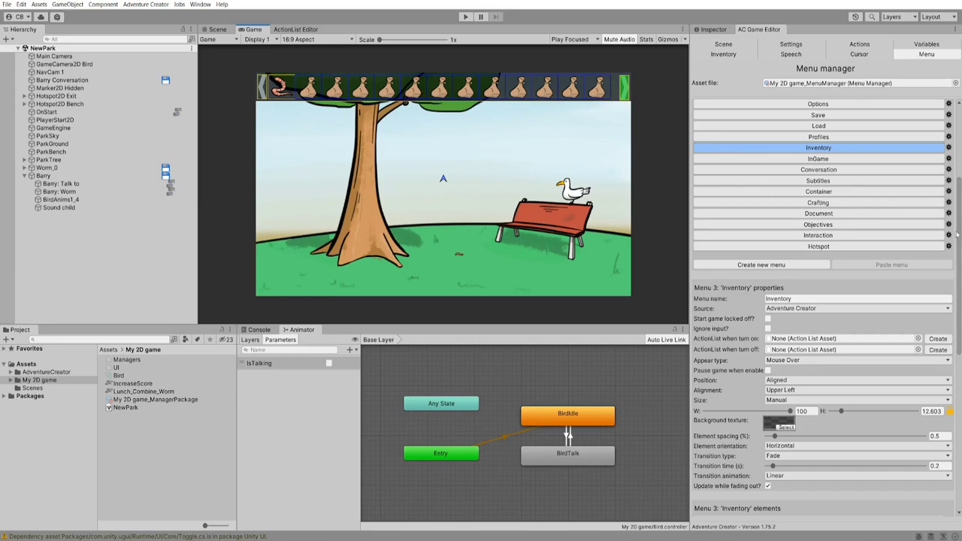
pyautogui.scroll(-5, 958, 285)
pyautogui.scroll(-10, 958, 285)
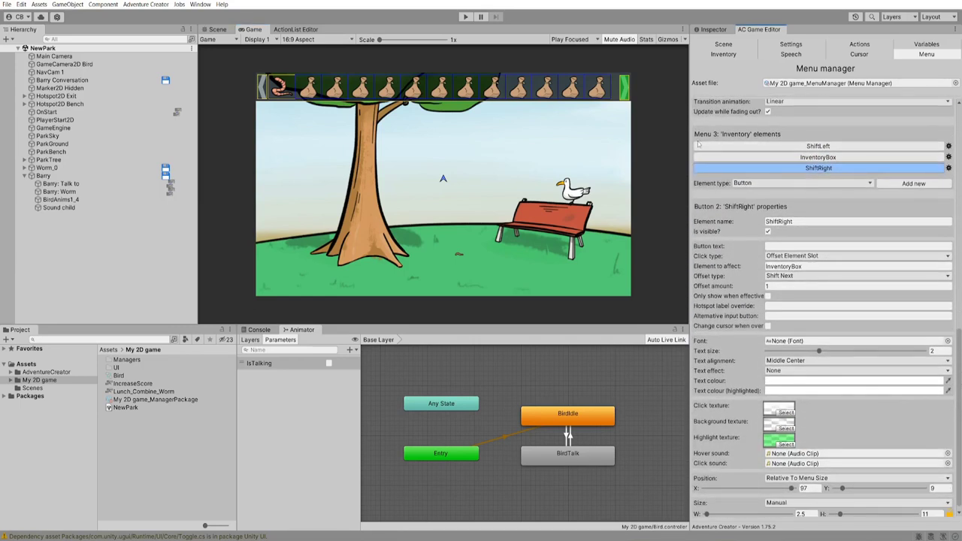
# Reduce the InventoryBox element's maximum number of slots to 9
pyautogui.click(838, 156)
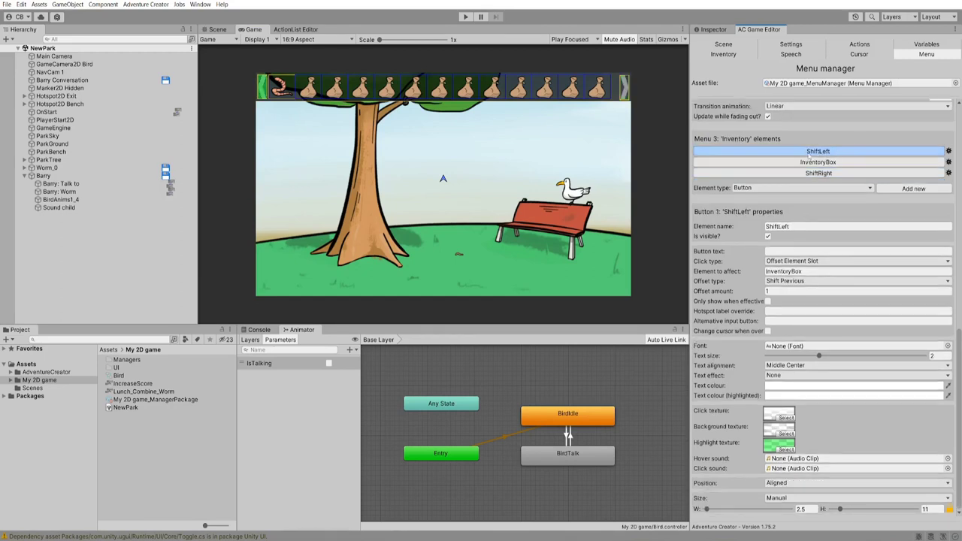
pyautogui.click(833, 173)
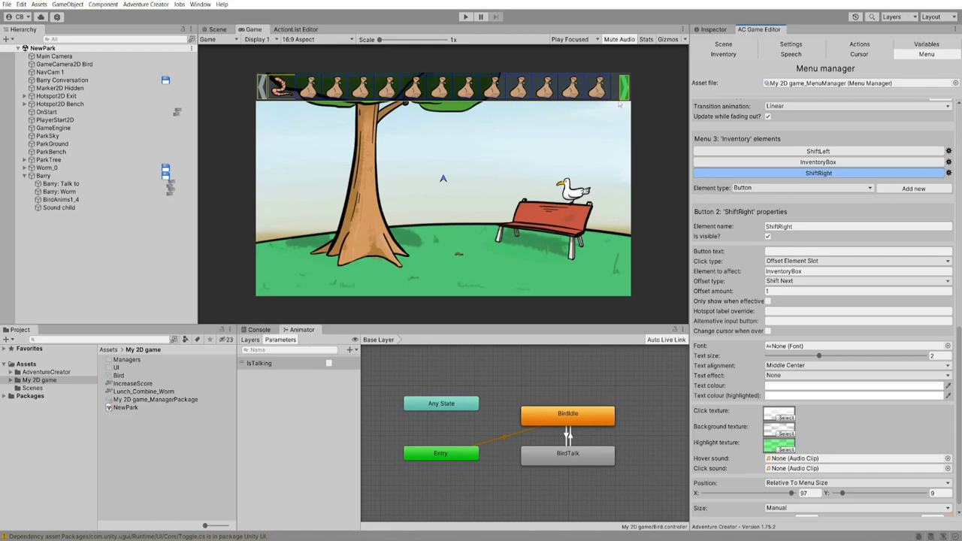
pyautogui.click(839, 163)
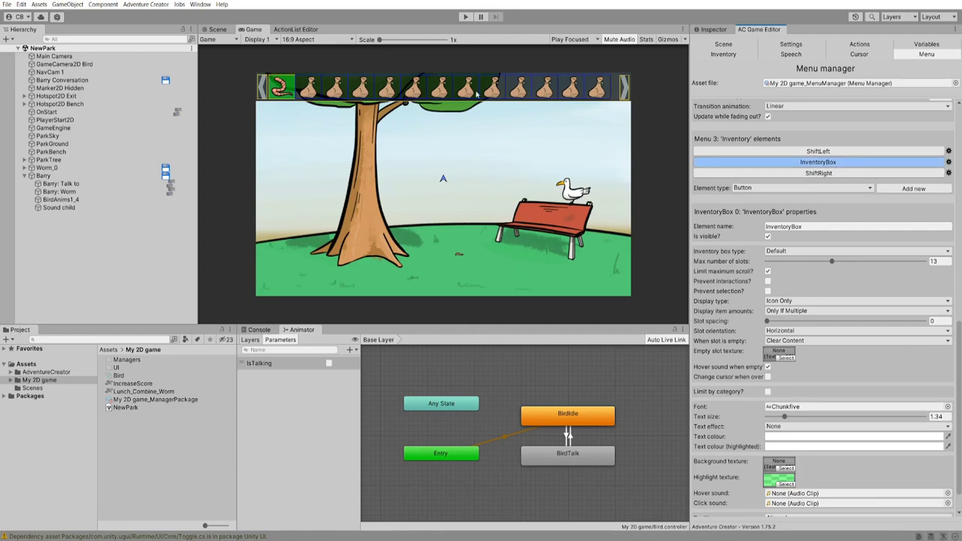
pyautogui.click(831, 262)
pyautogui.moveTo(832, 263)
pyautogui.mouseDown()
pyautogui.moveTo(816, 269)
pyautogui.moveTo(814, 258)
pyautogui.mouseUp()
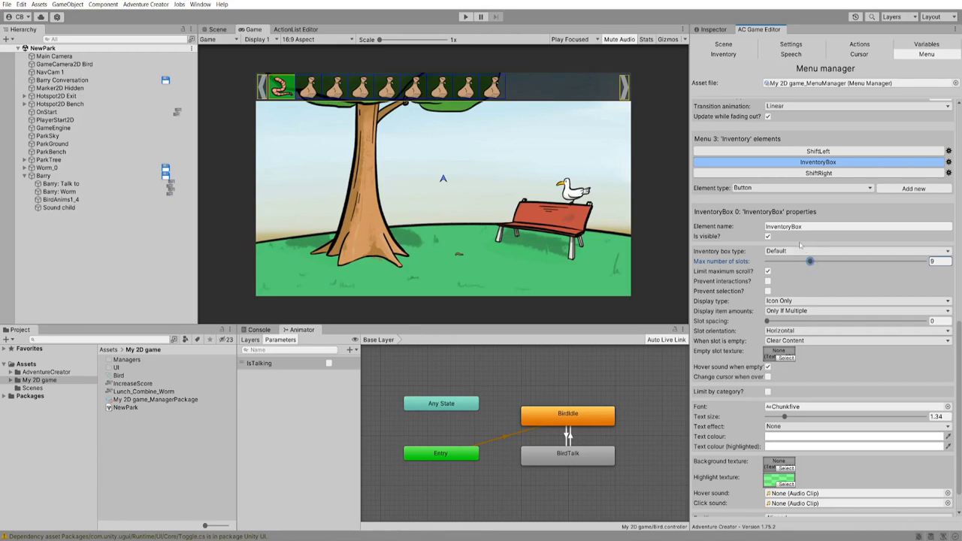
# Move the ShiftRight button's X position from 97 to 87.3, beside the last slot
pyautogui.click(625, 89)
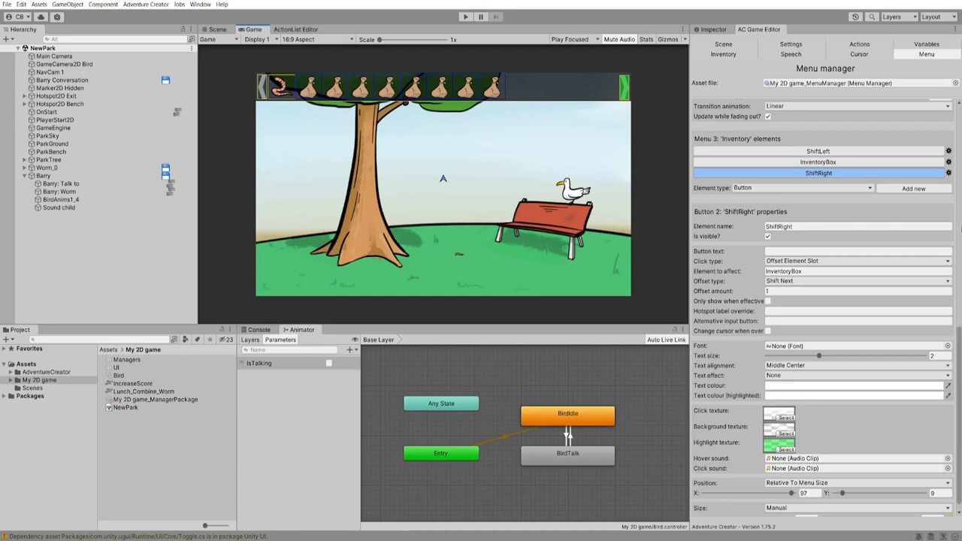
pyautogui.scroll(-1, 819, 345)
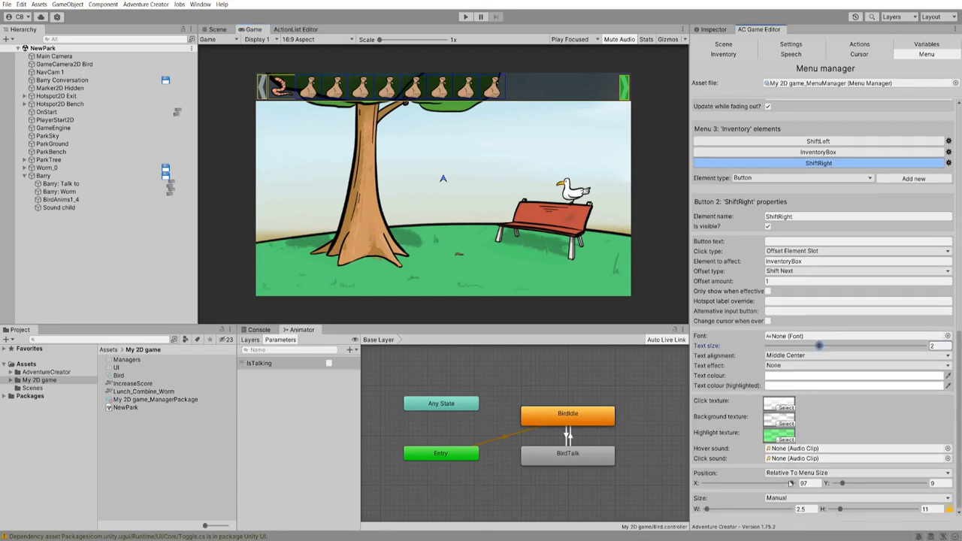
pyautogui.moveTo(790, 483); pyautogui.dragTo(765, 490)
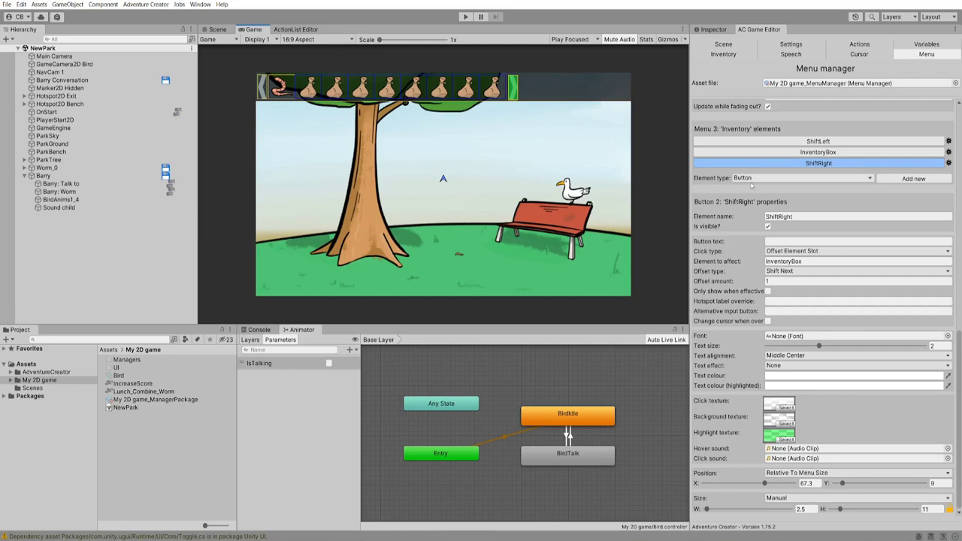
# Add a new Label element positioned relative to menu size at X 75, Y 36.5
pyautogui.click(754, 178)
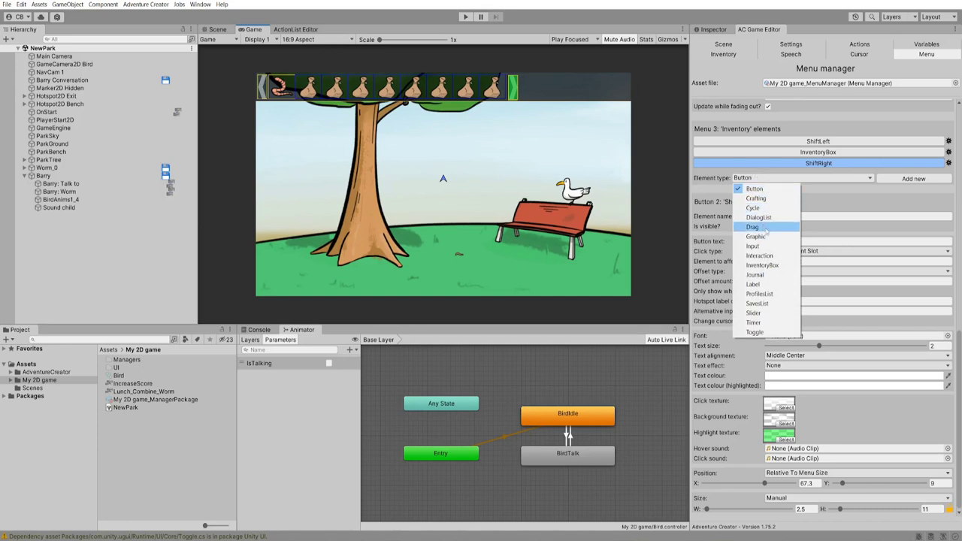
pyautogui.click(753, 284)
pyautogui.click(926, 179)
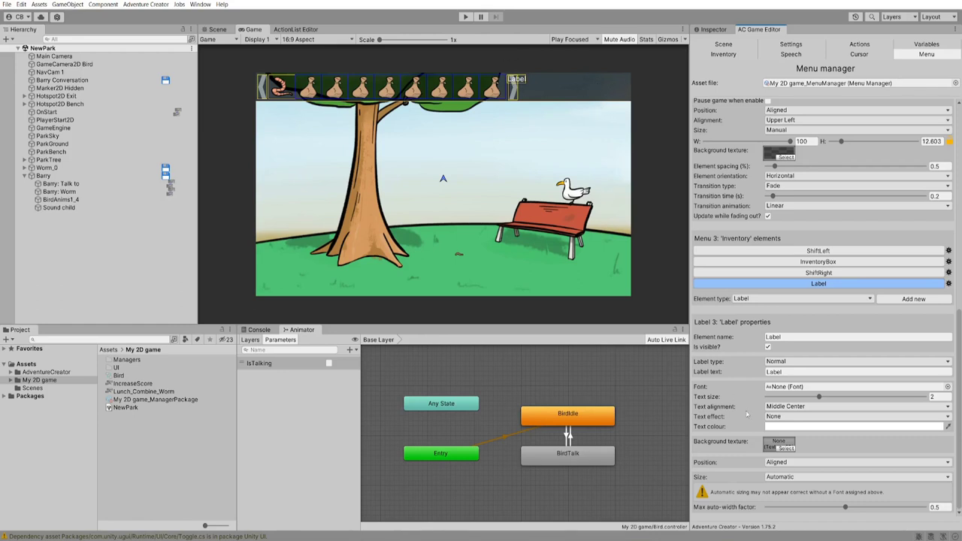
pyautogui.click(782, 463)
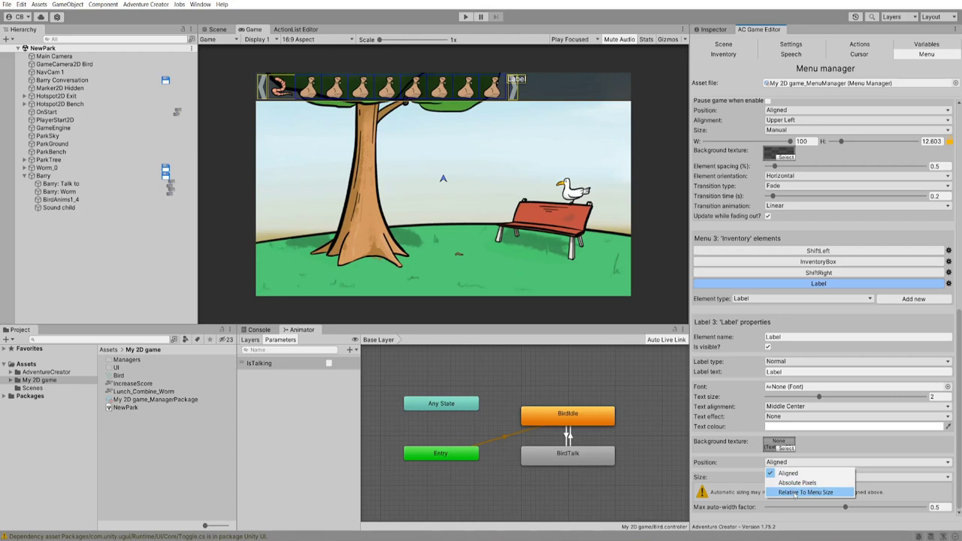
pyautogui.click(794, 492)
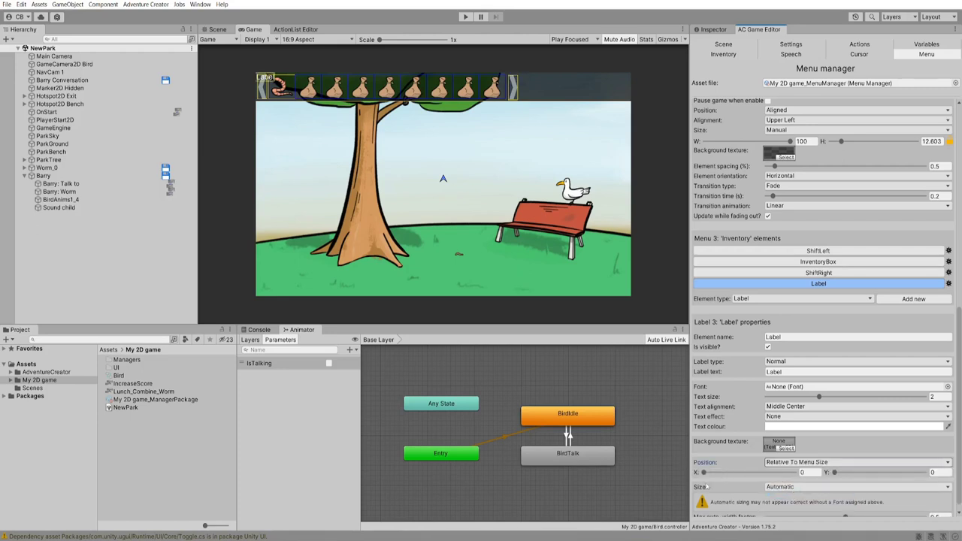
pyautogui.moveTo(703, 471); pyautogui.dragTo(771, 471)
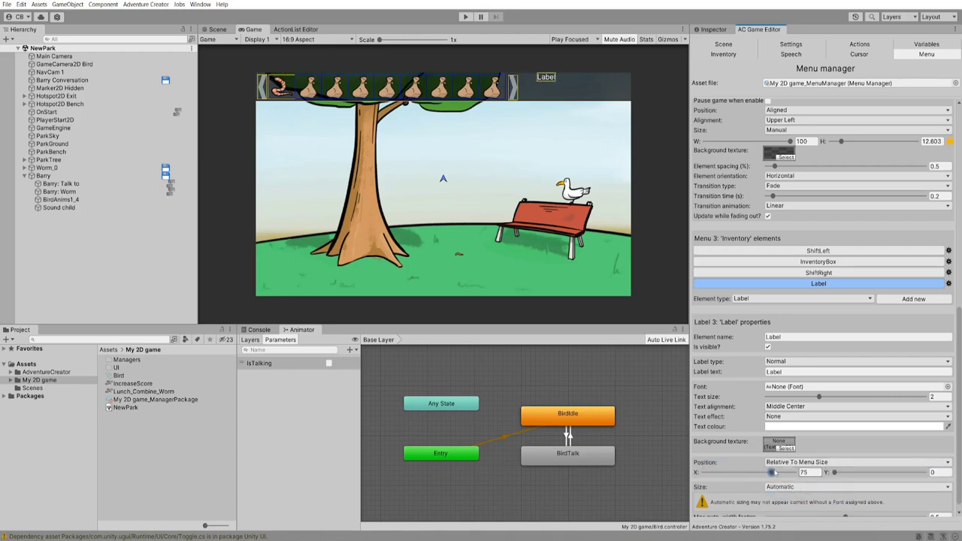
pyautogui.moveTo(835, 472); pyautogui.dragTo(866, 472)
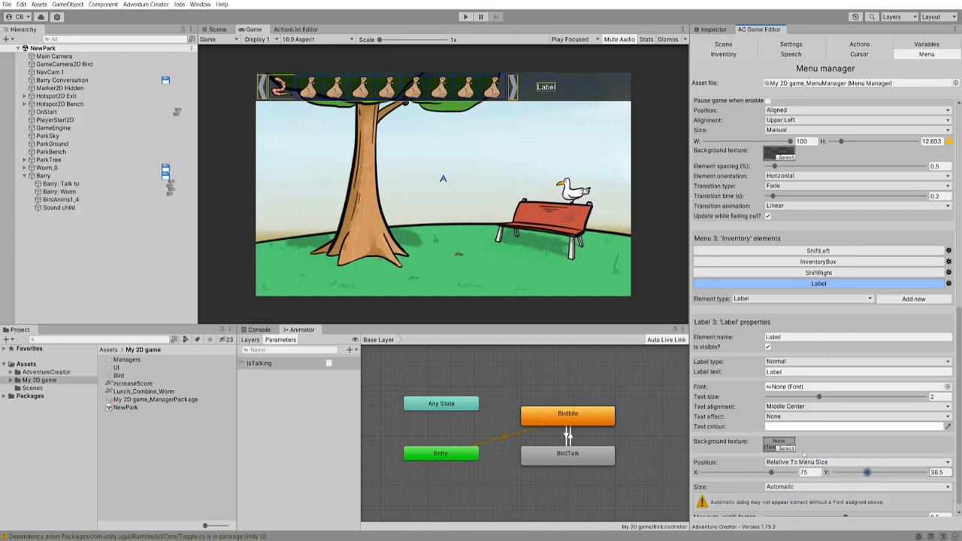
# Rename the label to ScoreLabel and set its label type to Global Variable
pyautogui.click(784, 336)
pyautogui.write('Score')
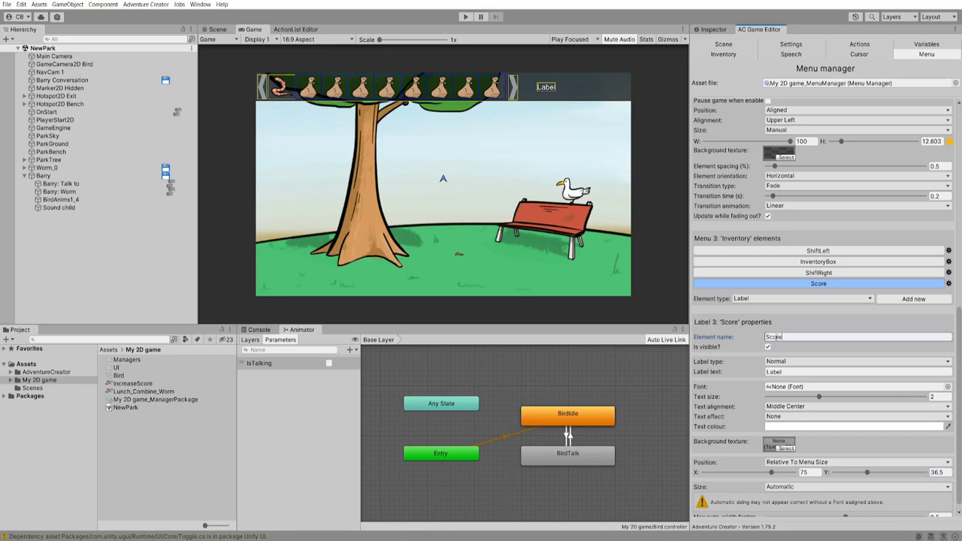
pyautogui.write('Label')
pyautogui.click(798, 363)
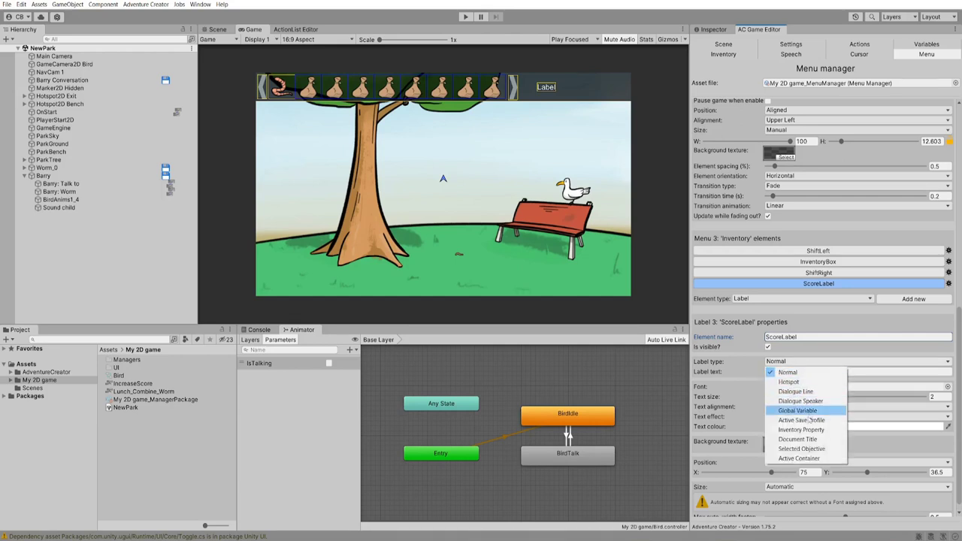
pyautogui.click(806, 411)
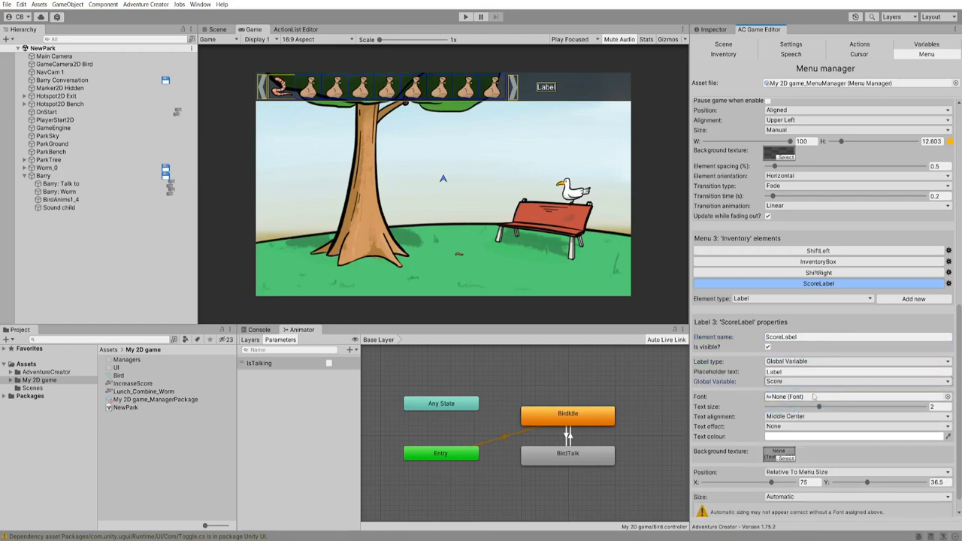
pyautogui.hotkey('ctrl', 'p')
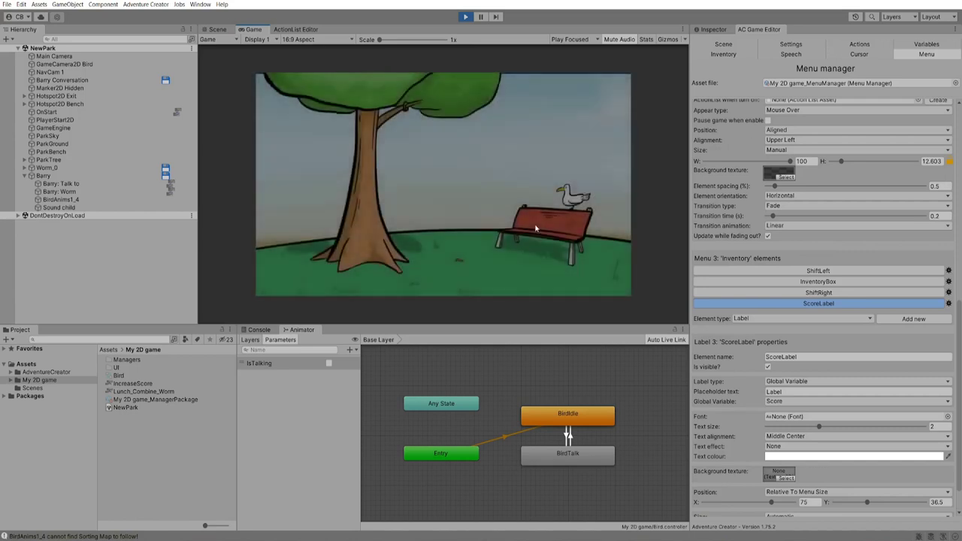
pyautogui.moveTo(548, 91)
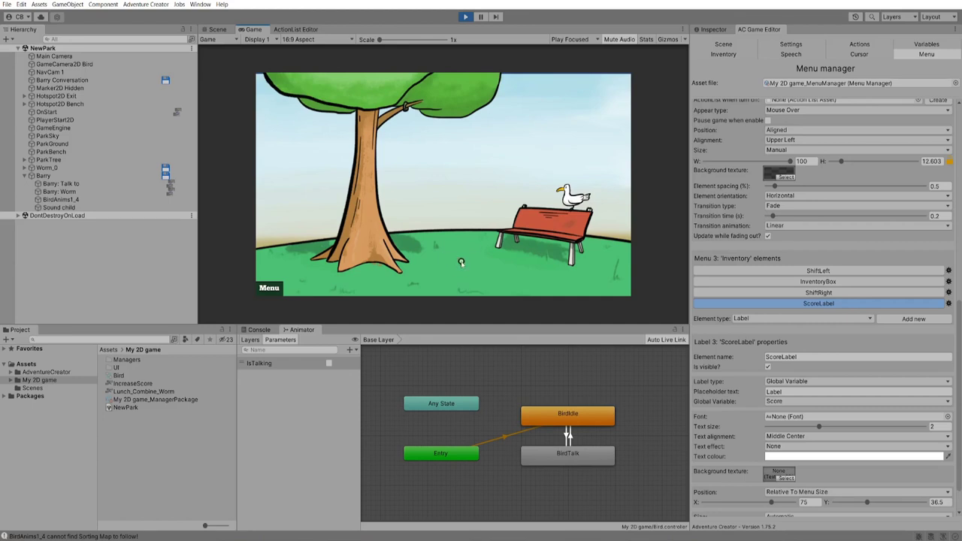
pyautogui.click(297, 88)
pyautogui.click(573, 197)
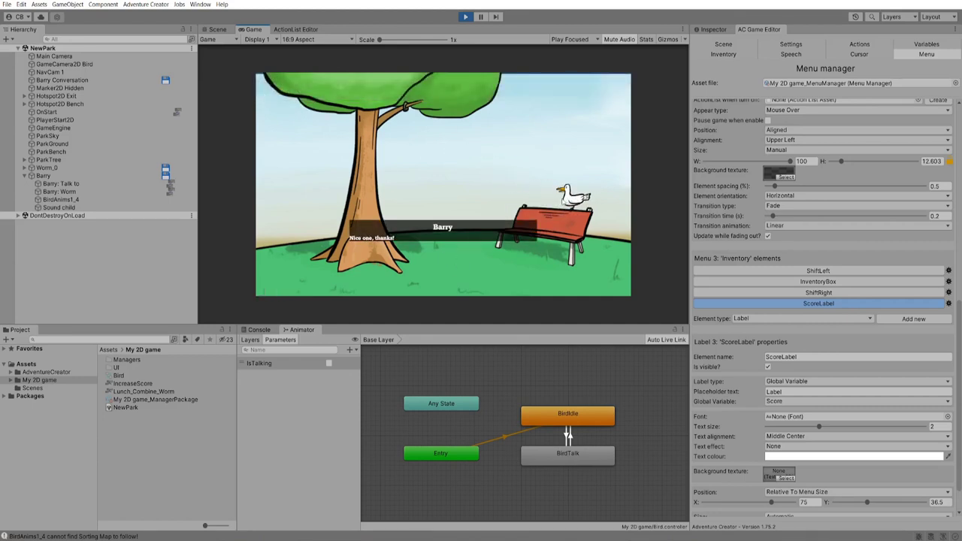
pyautogui.moveTo(561, 87)
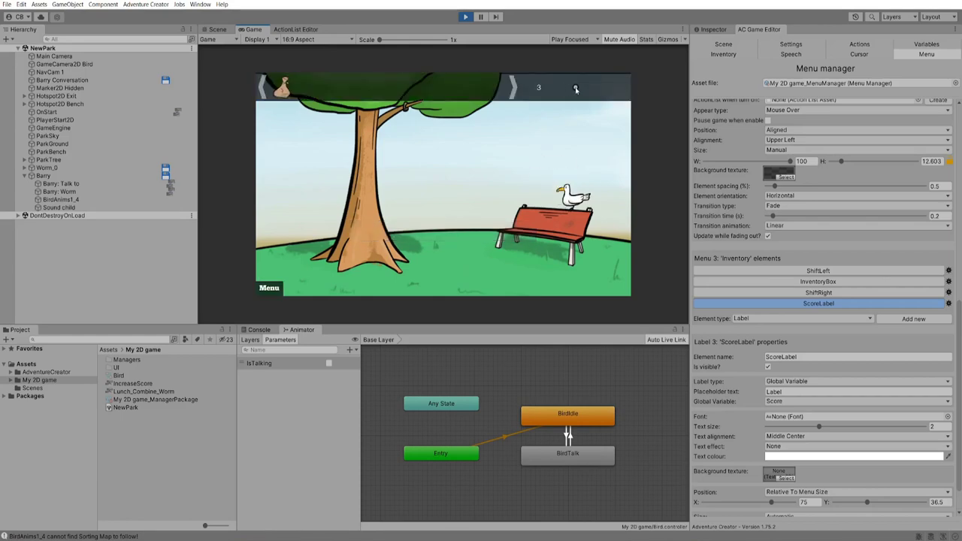
pyautogui.hotkey('ctrl', 'p')
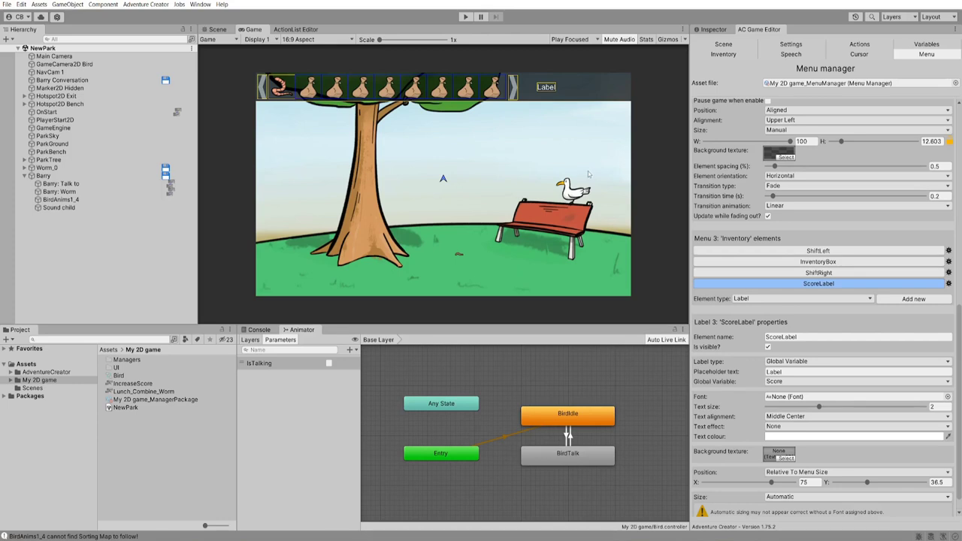
# Set ScoreLabel back to a Normal label with the text 'Score: X of 250'
pyautogui.click(796, 361)
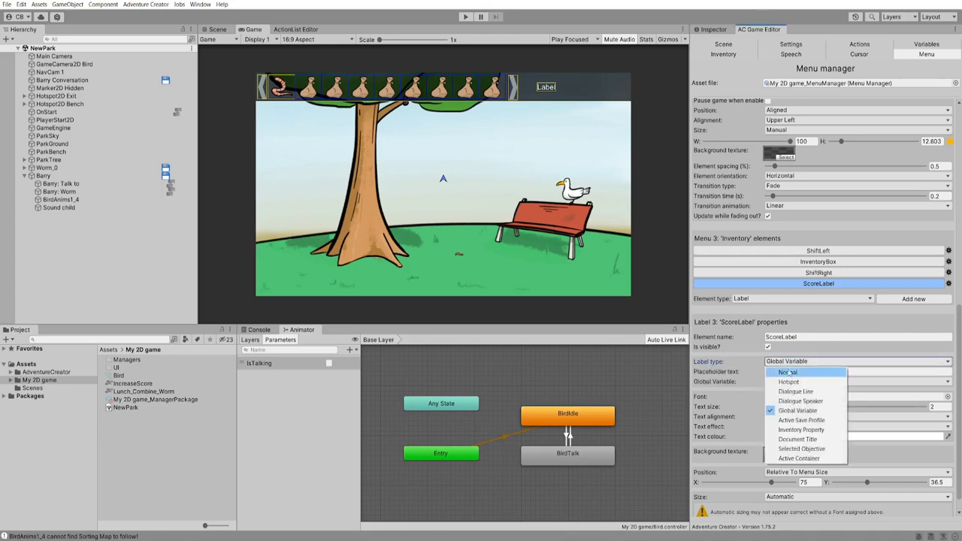
pyautogui.click(796, 368)
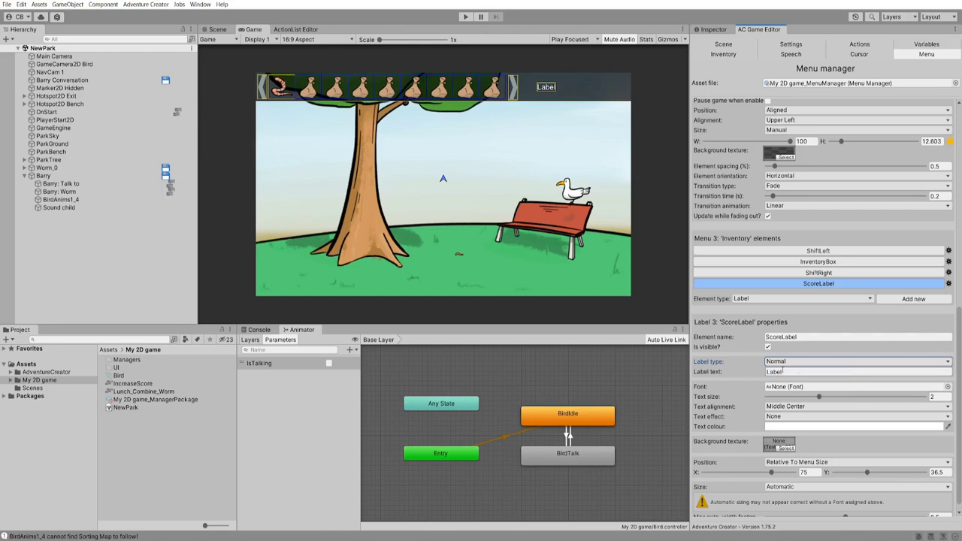
pyautogui.click(791, 370)
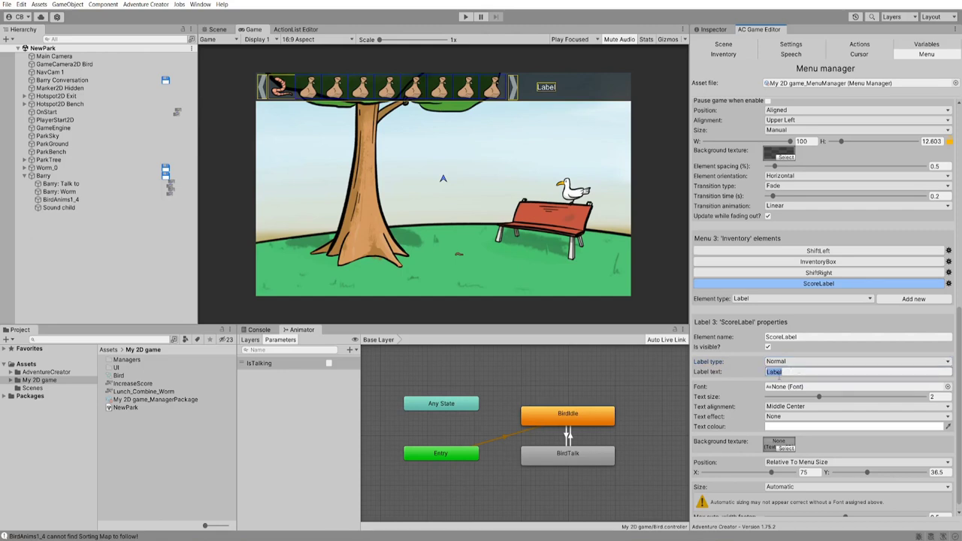
pyautogui.write('Score: X of 250')
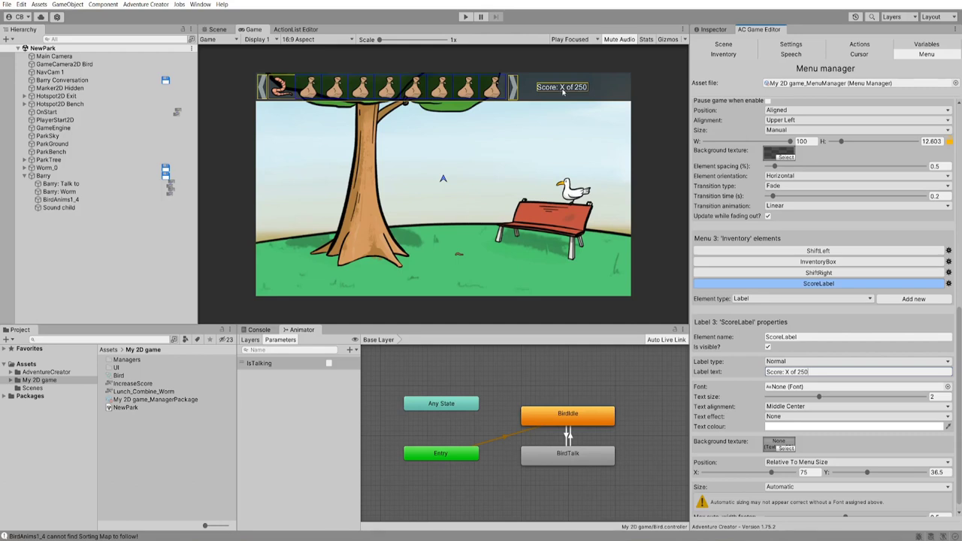
# Copy the Score global variable's replacement token text
pyautogui.click(914, 45)
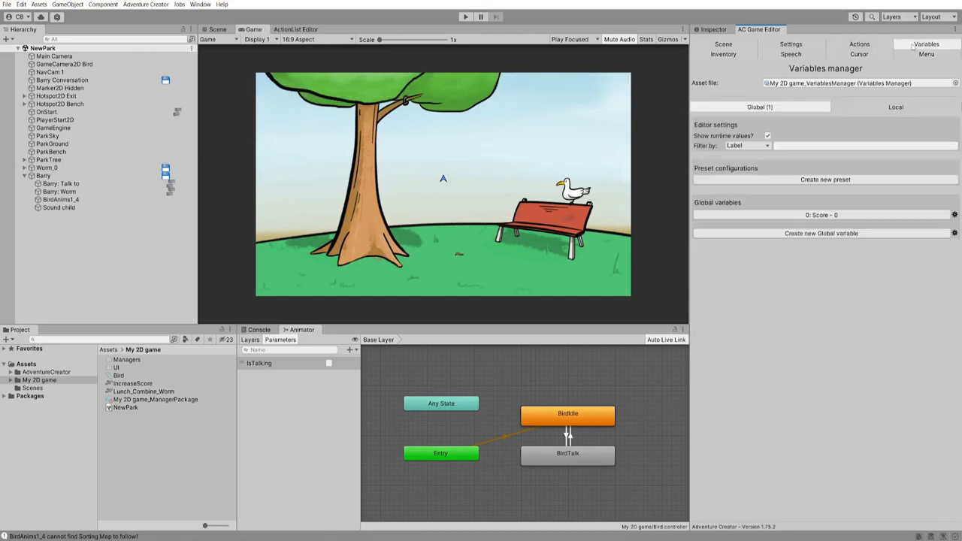
pyautogui.click(862, 215)
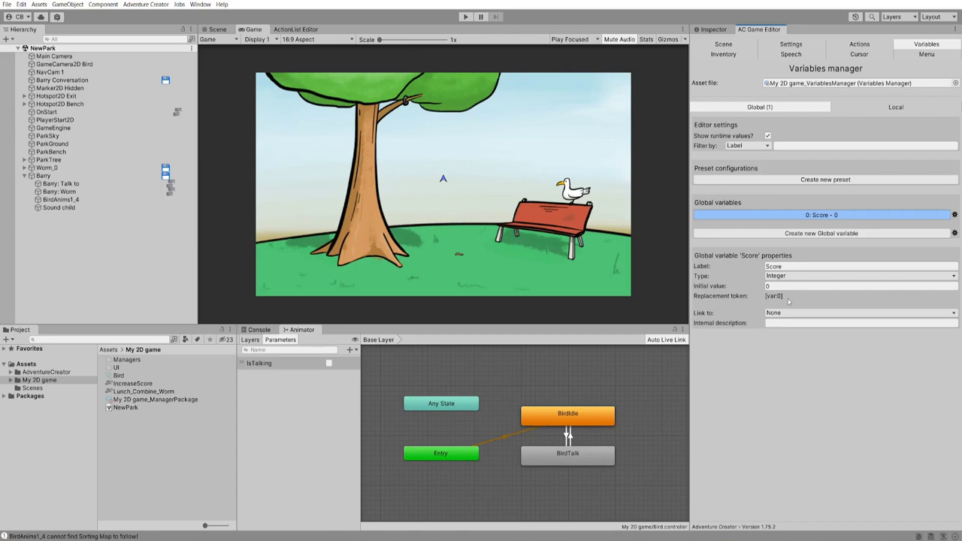
pyautogui.rightClick(778, 298)
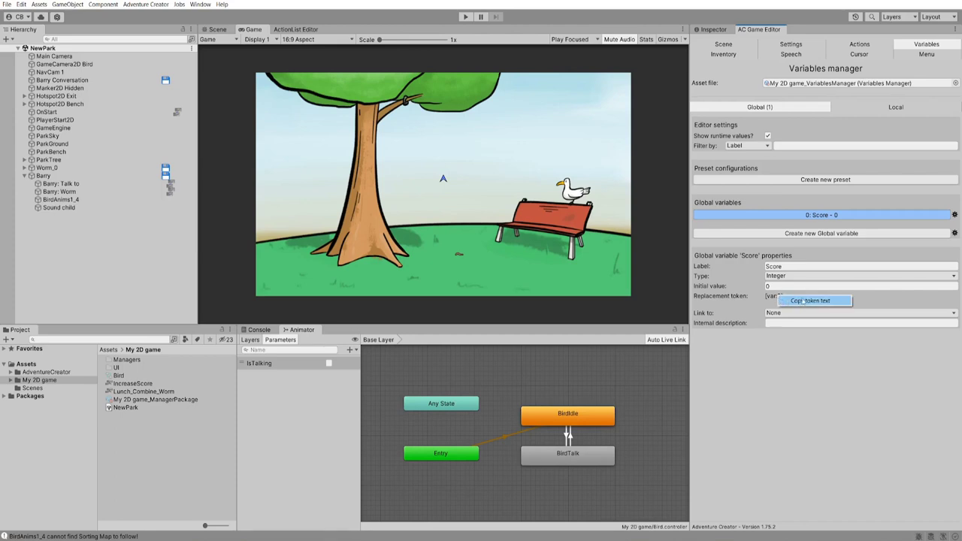
pyautogui.click(817, 301)
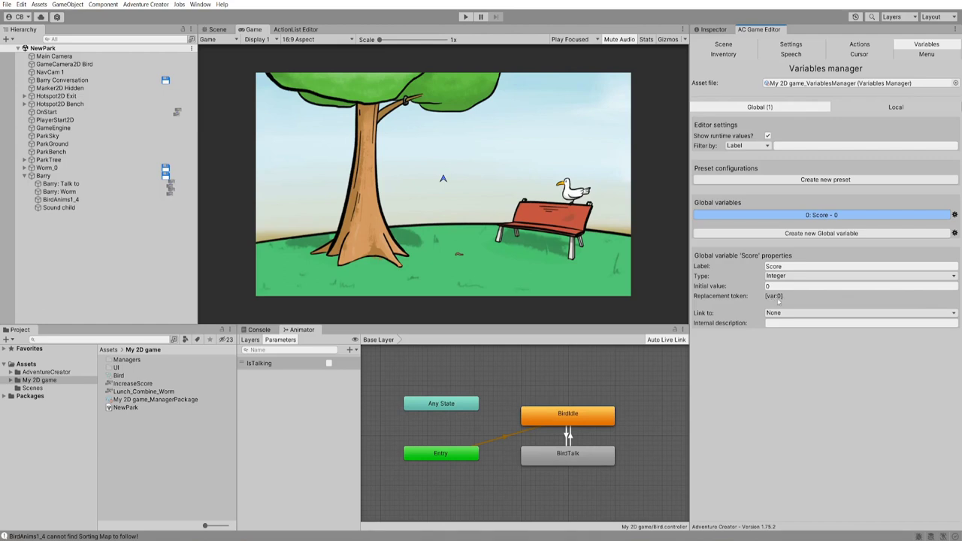
# Replace the X in ScoreLabel's text with [var:0]
pyautogui.click(927, 54)
pyautogui.scroll(-10, 956, 239)
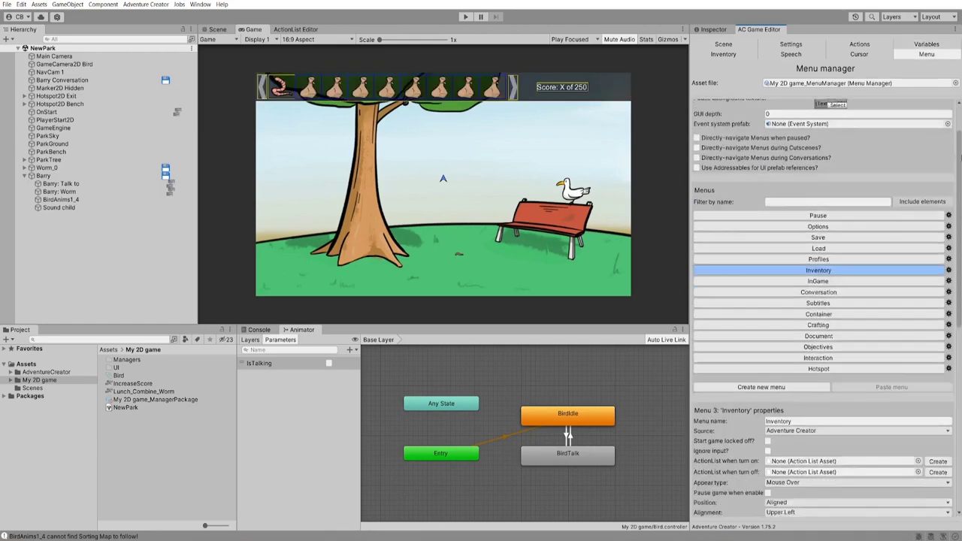
pyautogui.scroll(-5, 952, 241)
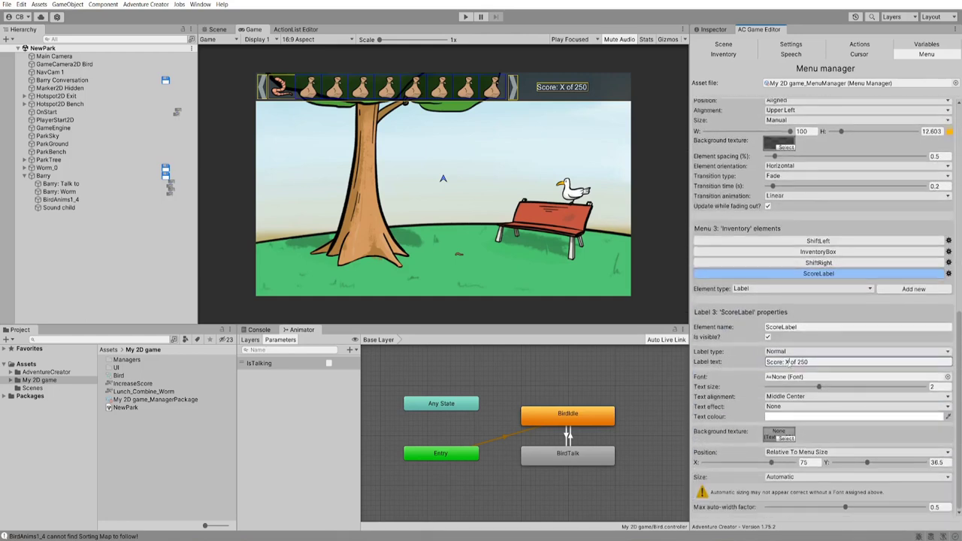
pyautogui.doubleClick(786, 361)
pyautogui.write('[var:0]')
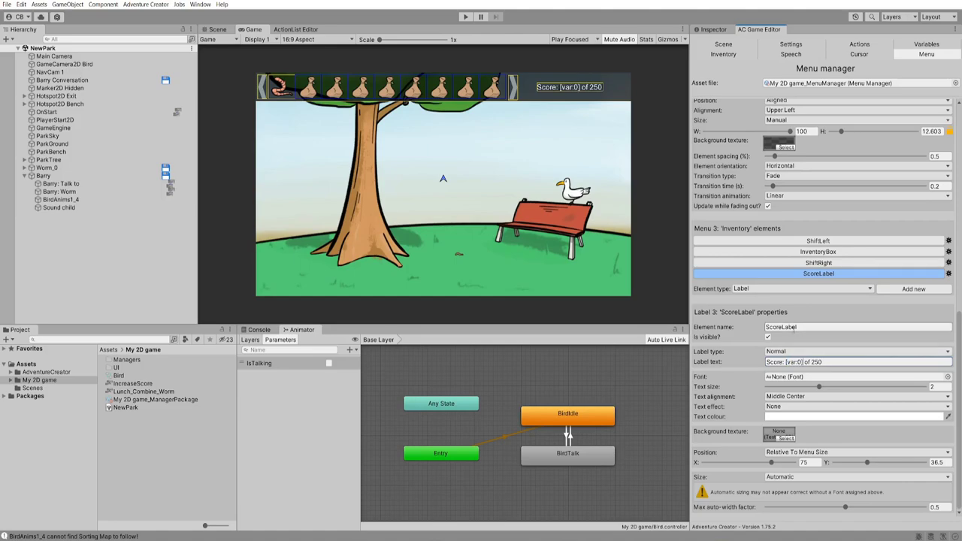
# Run the game and bring up the inventory bar to check the score label
pyautogui.hotkey('ctrl', 'p')
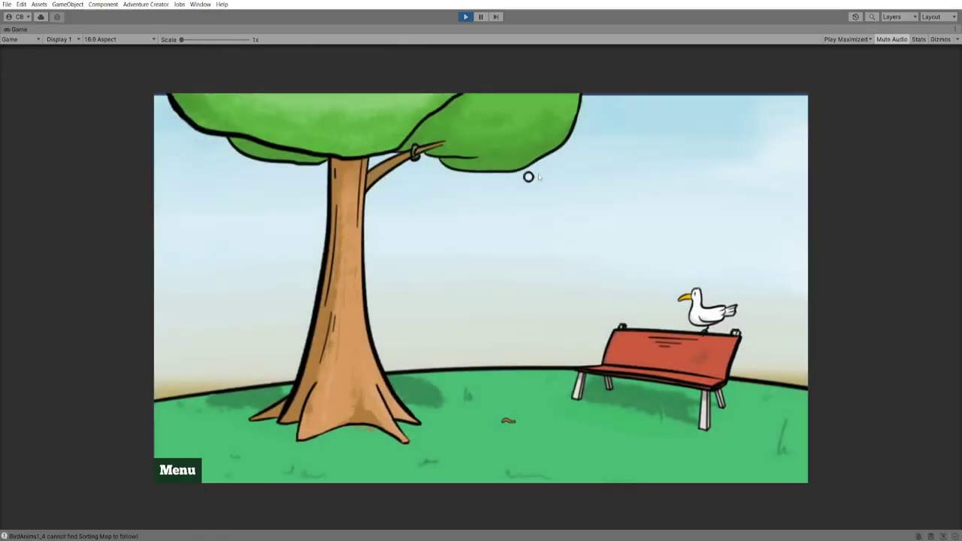
pyautogui.moveTo(611, 123)
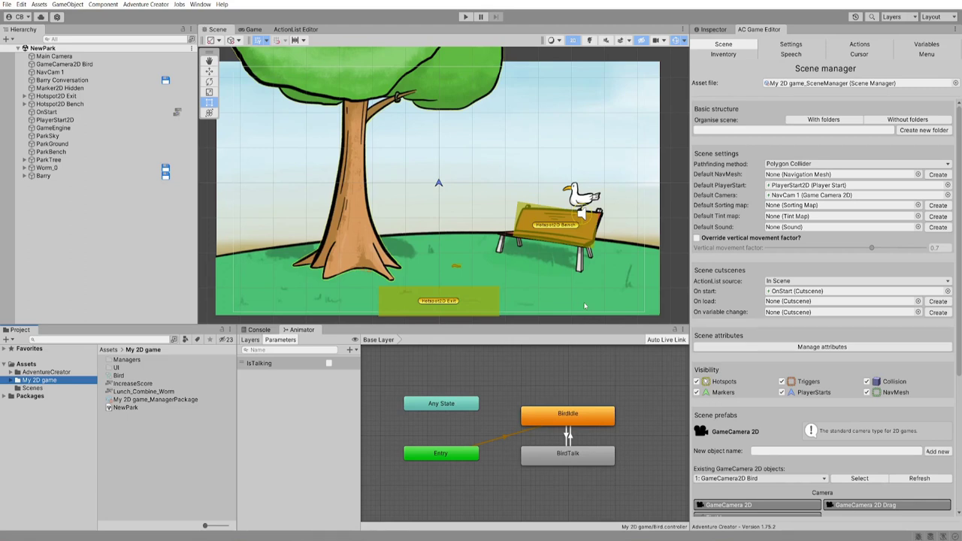
# Place the Idle_D sprite from AdventureCreator/2D Demo/Graphics/Sprites/Brain/BrainIdle into the park scene
pyautogui.click(62, 372)
pyautogui.doubleClick(133, 360)
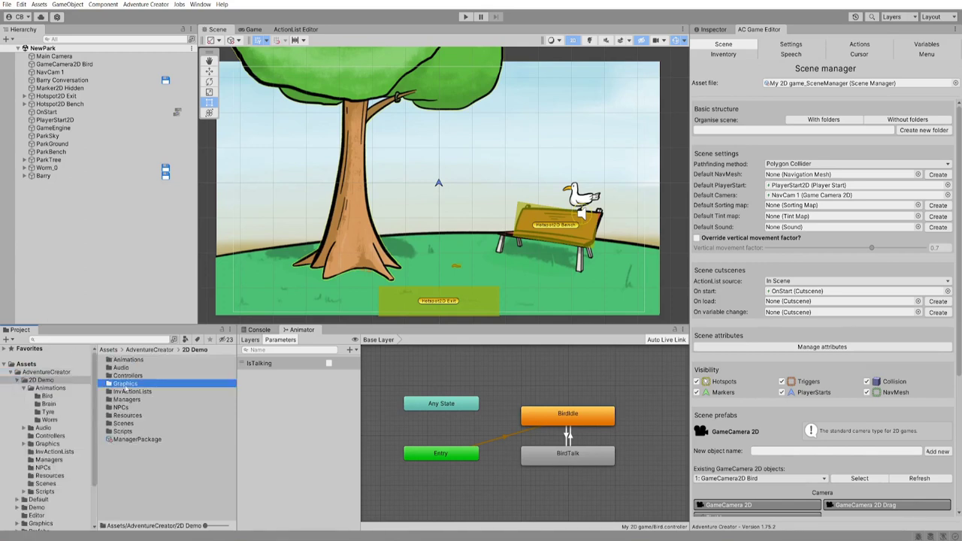
pyautogui.doubleClick(126, 385)
pyautogui.doubleClick(123, 367)
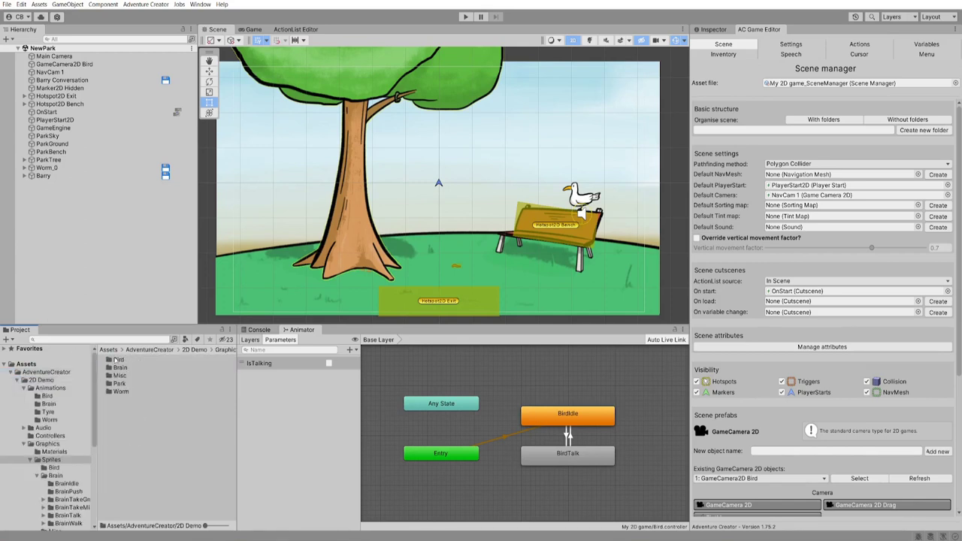
pyautogui.doubleClick(124, 367)
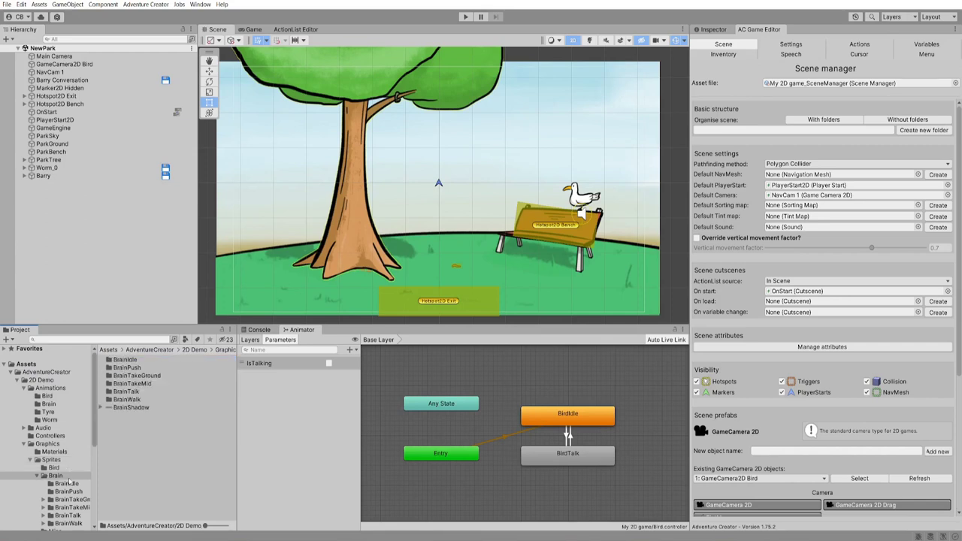
pyautogui.doubleClick(123, 360)
pyautogui.click(119, 375)
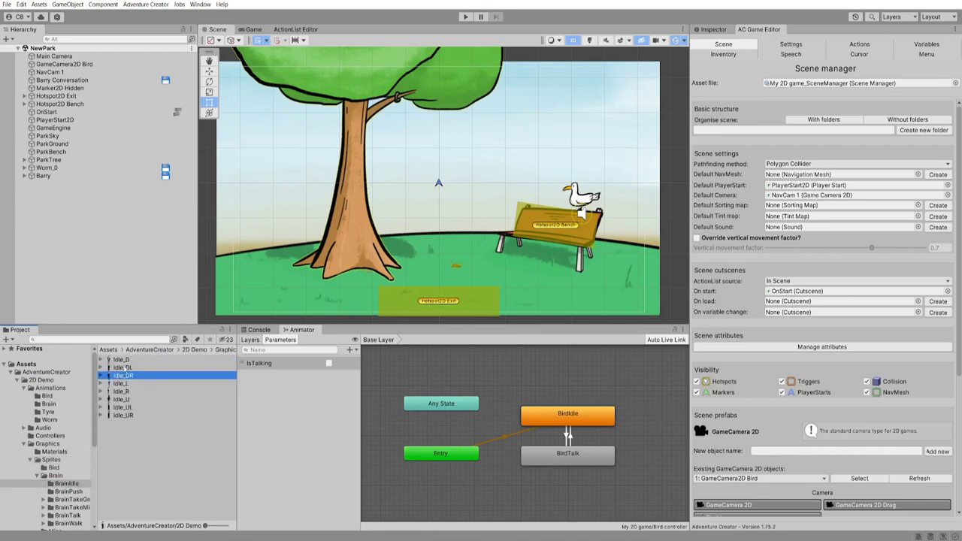
pyautogui.click(120, 359)
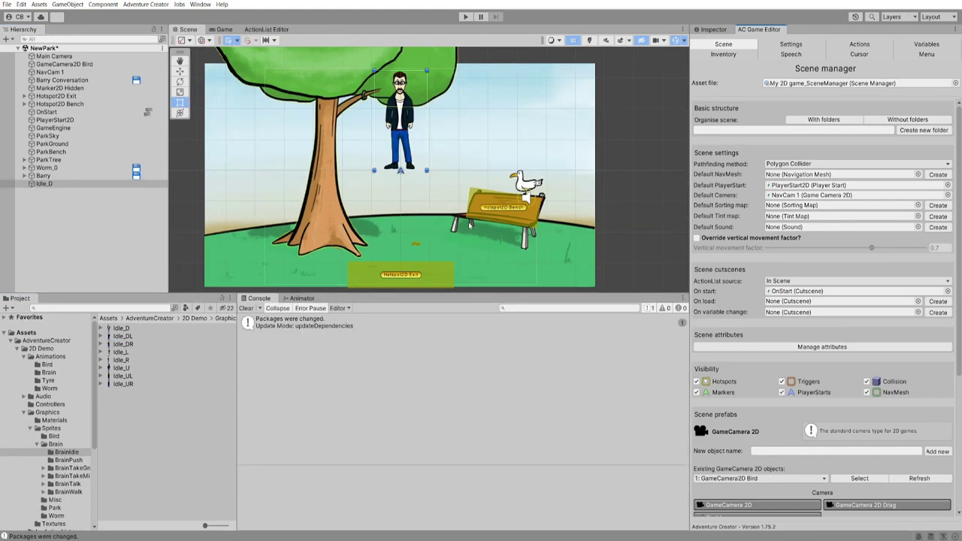
# Inspect the Idle_D sprite asset and scene object, then browse back to the My 2D game folder
pyautogui.click(120, 329)
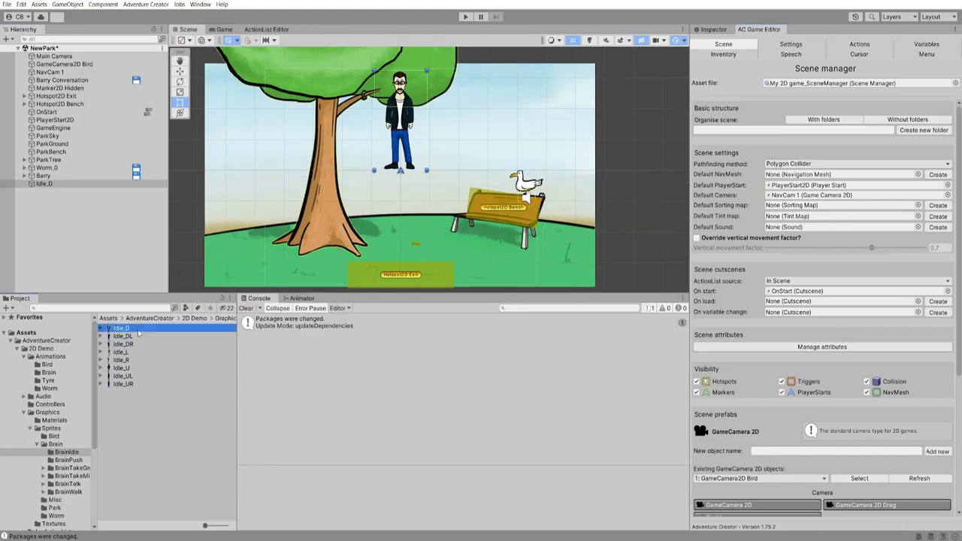
pyautogui.click(710, 29)
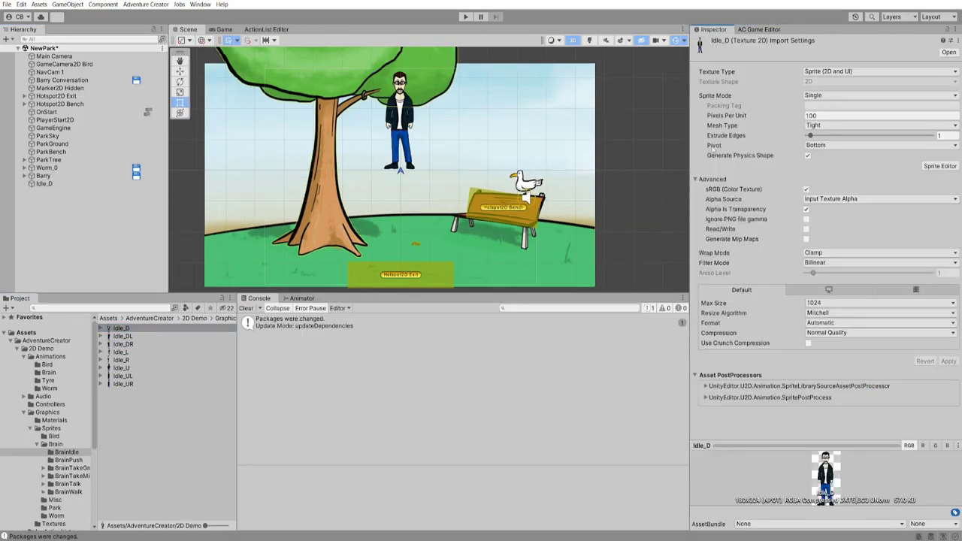
pyautogui.click(402, 135)
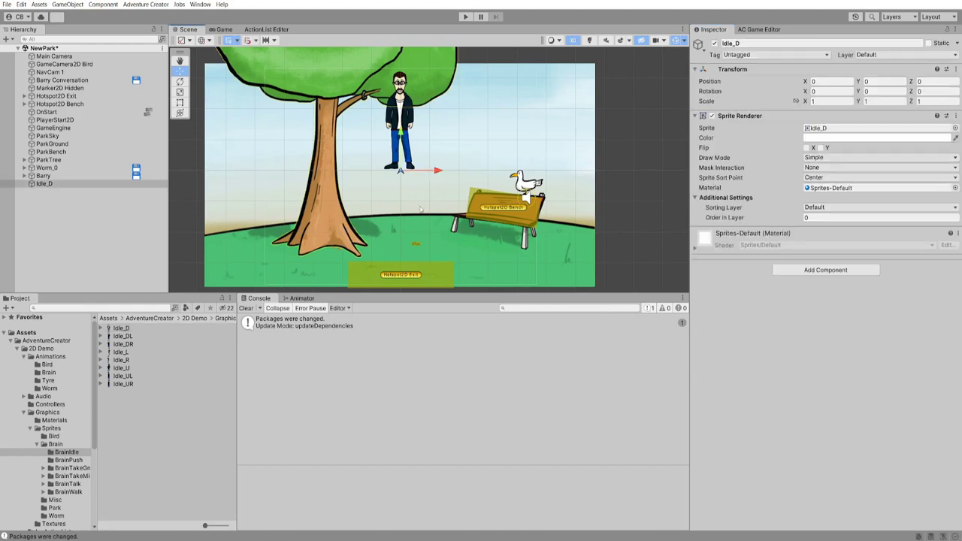
pyautogui.scroll(1, 421, 191)
pyautogui.scroll(2, 421, 192)
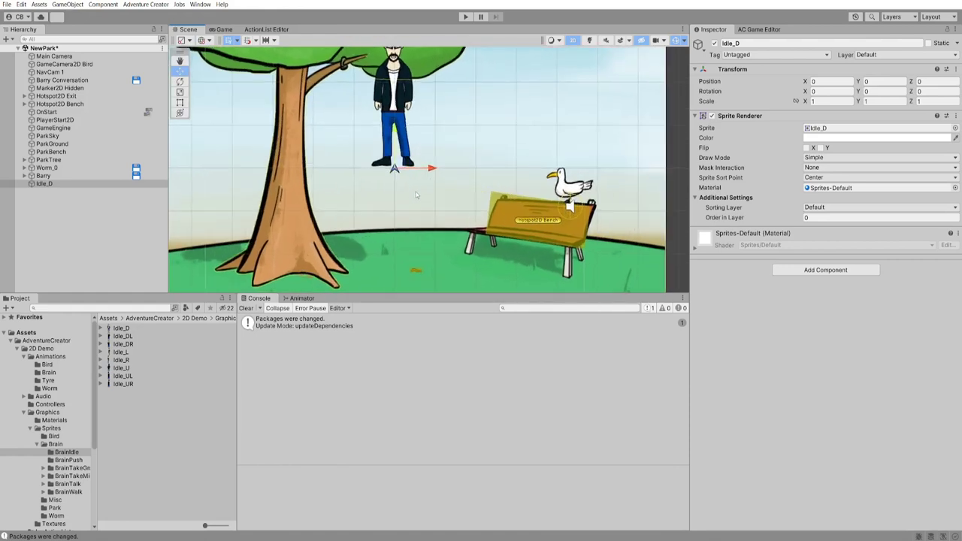
pyautogui.scroll(3, 415, 194)
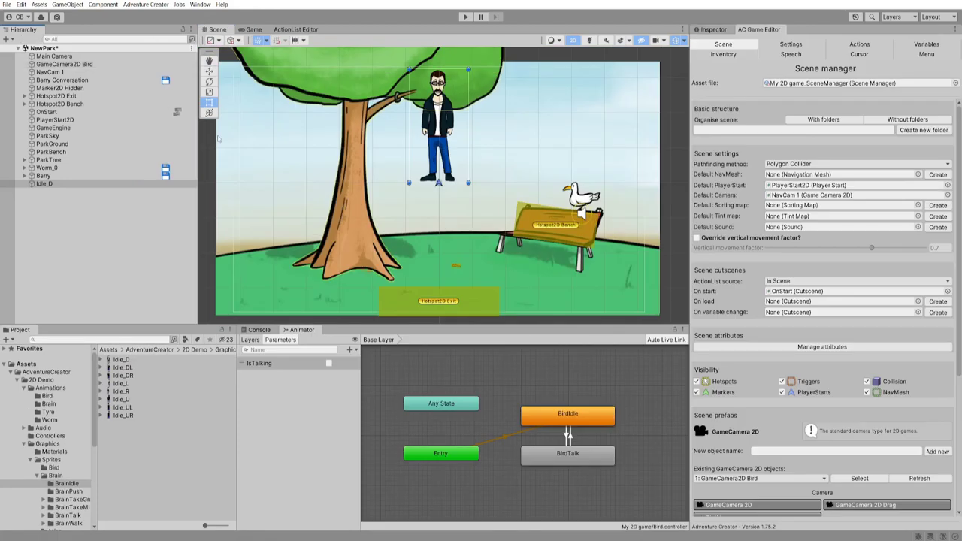
pyautogui.click(48, 404)
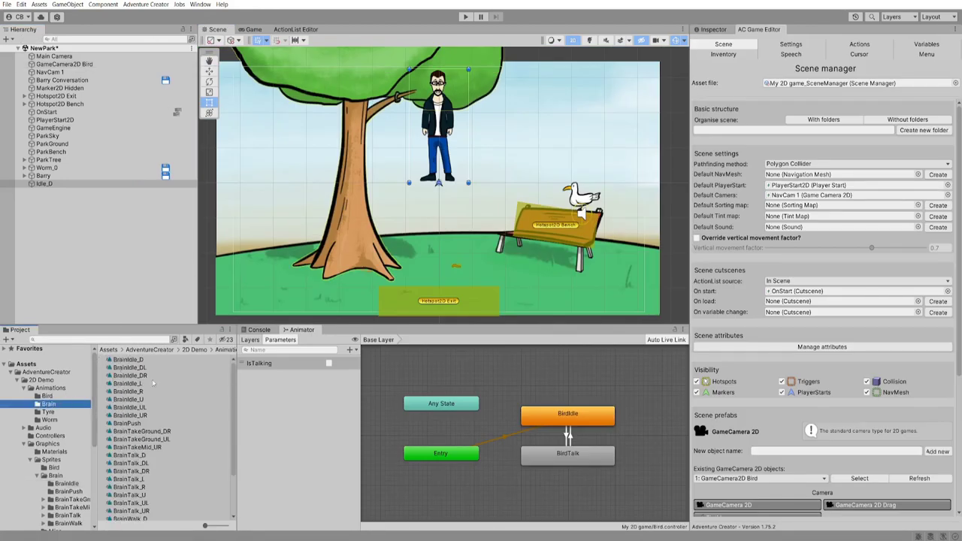
pyautogui.click(221, 400)
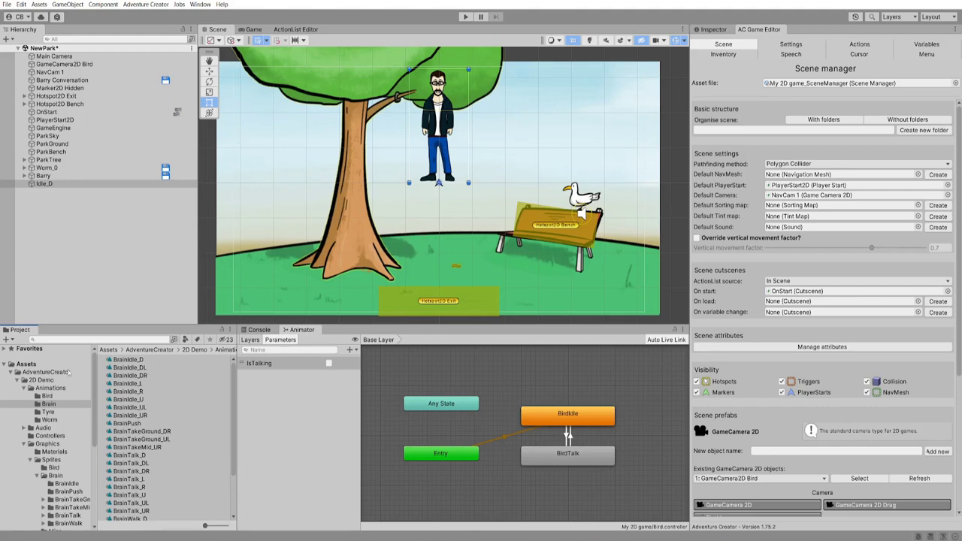
pyautogui.click(17, 372)
pyautogui.click(33, 380)
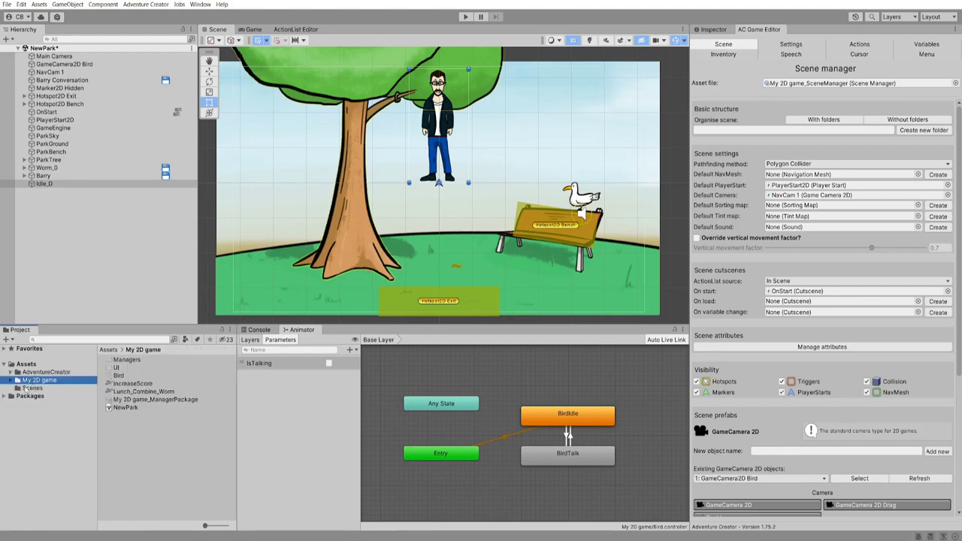
# Create a new Animator Controller named Brain in the My 2D game folder
pyautogui.rightClick(154, 434)
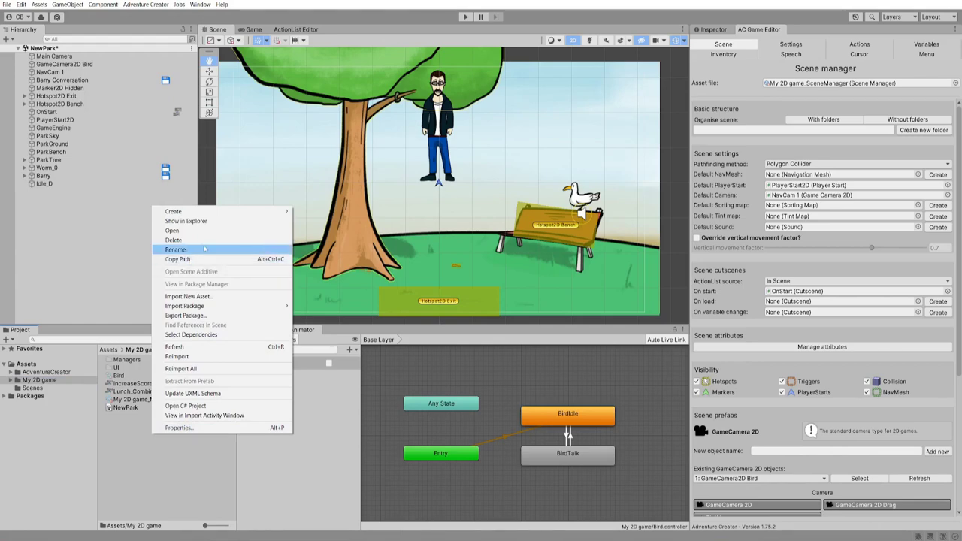
pyautogui.moveTo(210, 212)
pyautogui.click(340, 405)
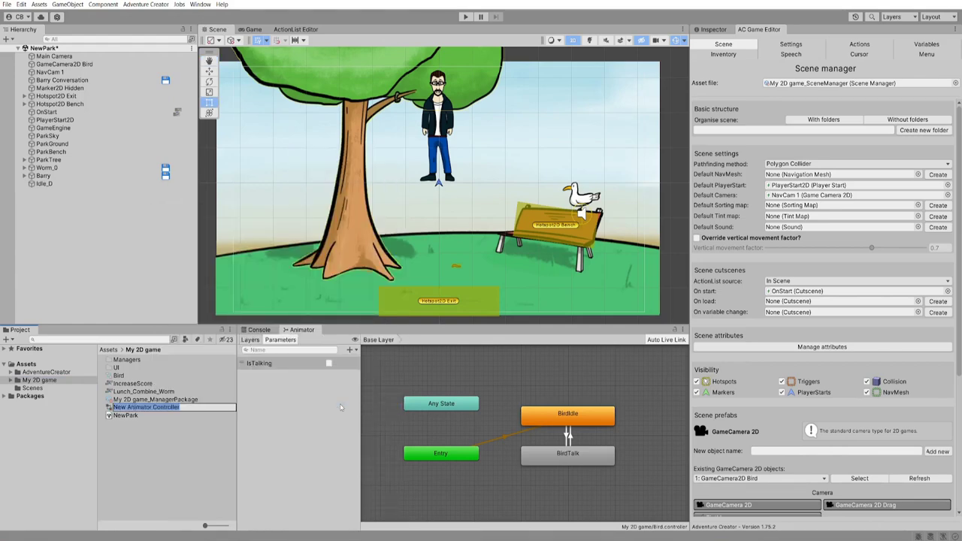
pyautogui.write('BirdBarry')
pyautogui.press('Return')
# Add an Animator component to Idle_D with the Brain controller assigned
pyautogui.click(44, 183)
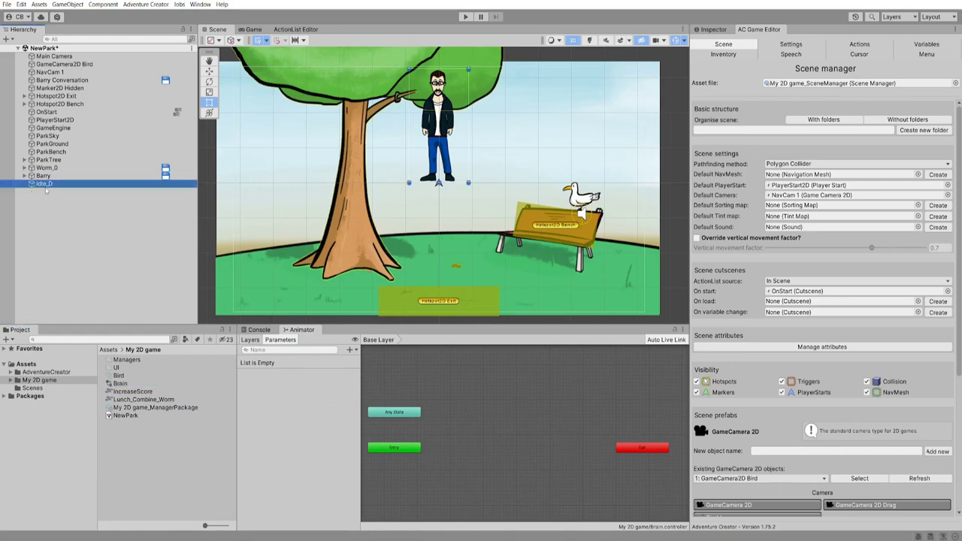
pyautogui.click(717, 30)
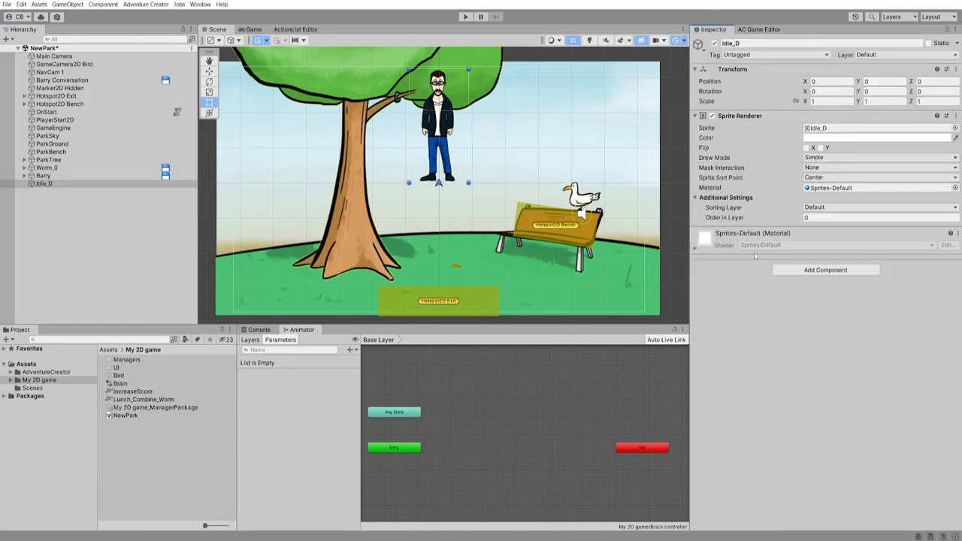
pyautogui.click(796, 269)
pyautogui.write('an')
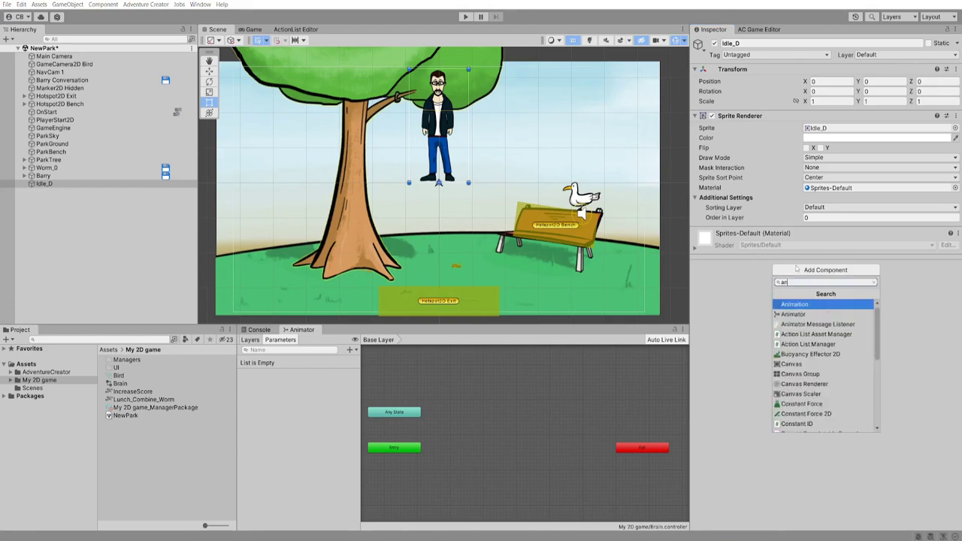
pyautogui.click(822, 315)
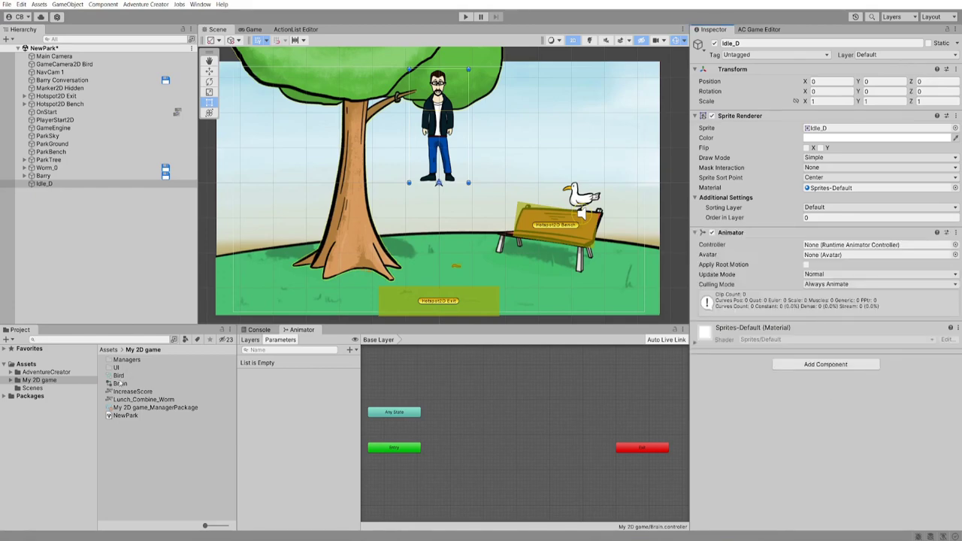
pyautogui.moveTo(120, 383); pyautogui.dragTo(813, 246)
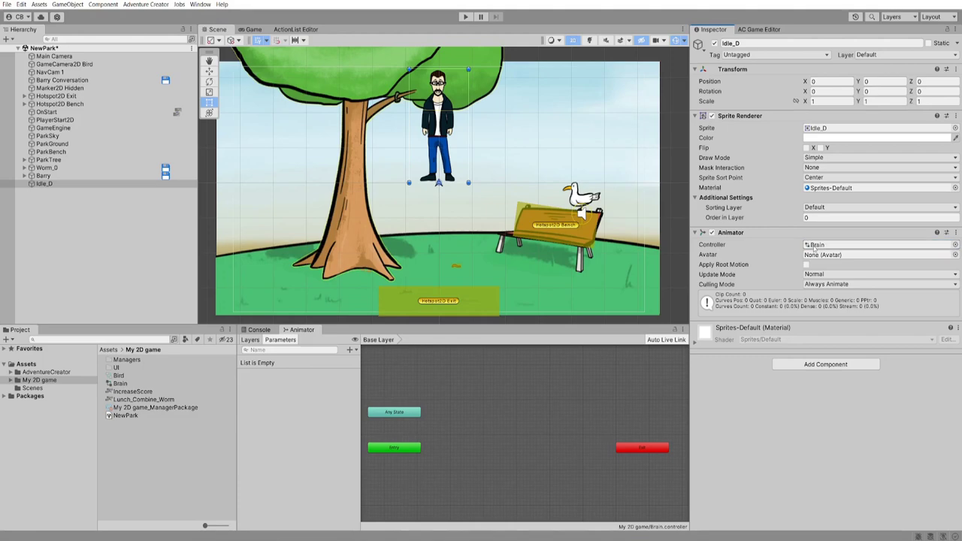
pyautogui.doubleClick(814, 246)
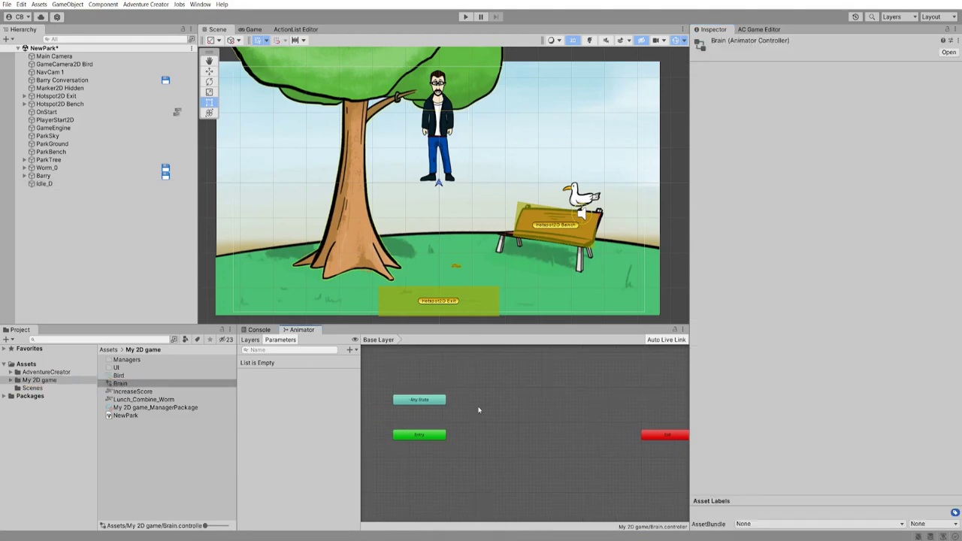
pyautogui.moveTo(422, 324); pyautogui.dragTo(429, 293)
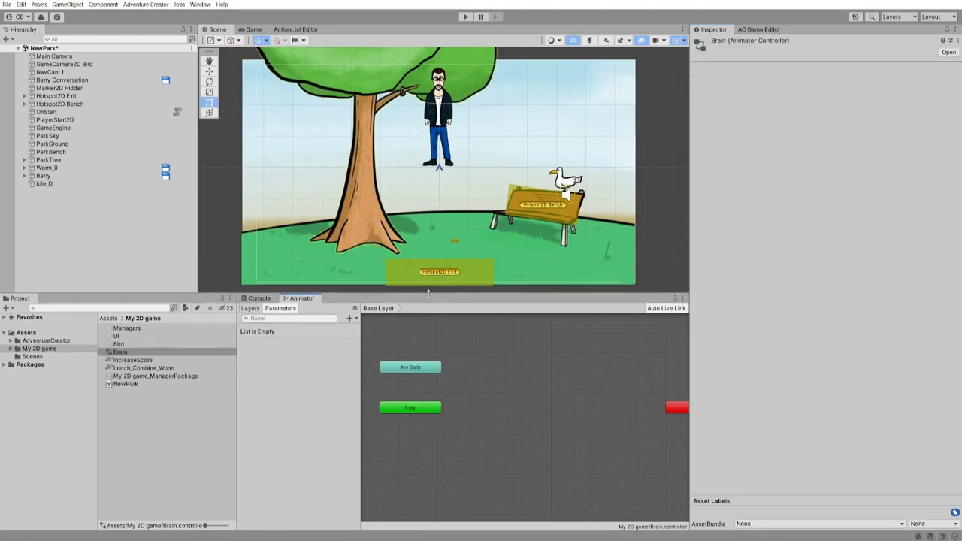
pyautogui.click(54, 341)
pyautogui.doubleClick(128, 328)
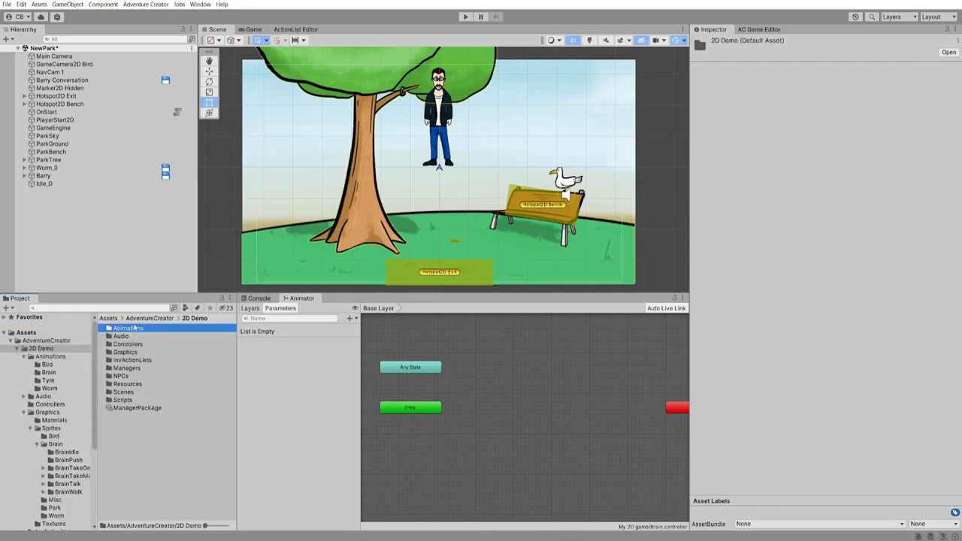
# Drag all 28 clips from the Animations/Brain folder into the Animator graph as states
pyautogui.doubleClick(134, 328)
pyautogui.doubleClick(120, 335)
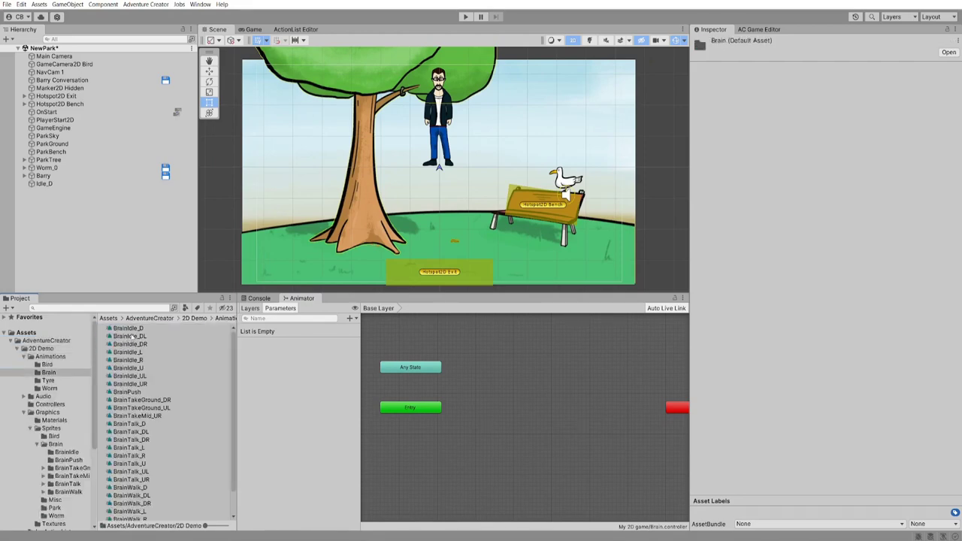
pyautogui.hotkey('ctrl', 'a')
pyautogui.moveTo(132, 347); pyautogui.dragTo(487, 383)
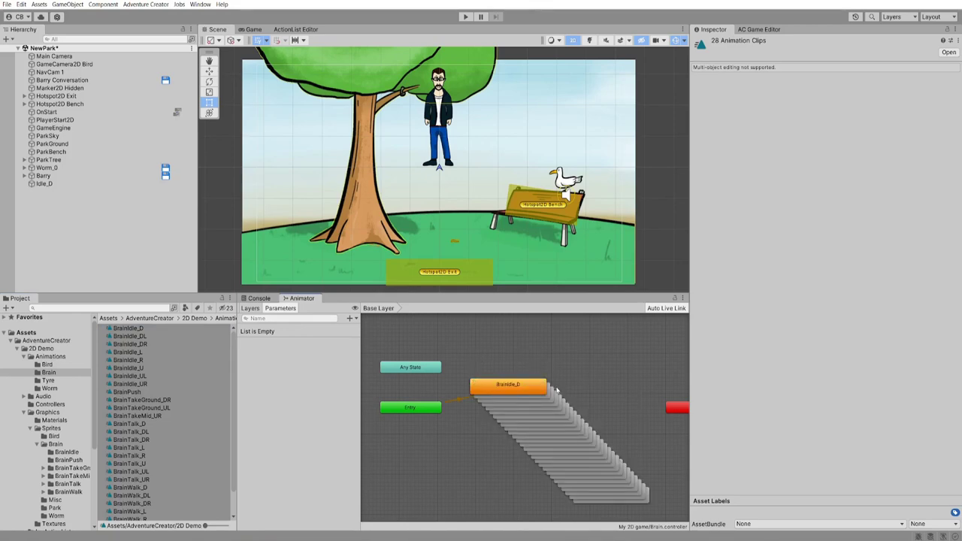
# Dock an Animation window beside the Animator and move Idle_D lower in the scene
pyautogui.click(200, 5)
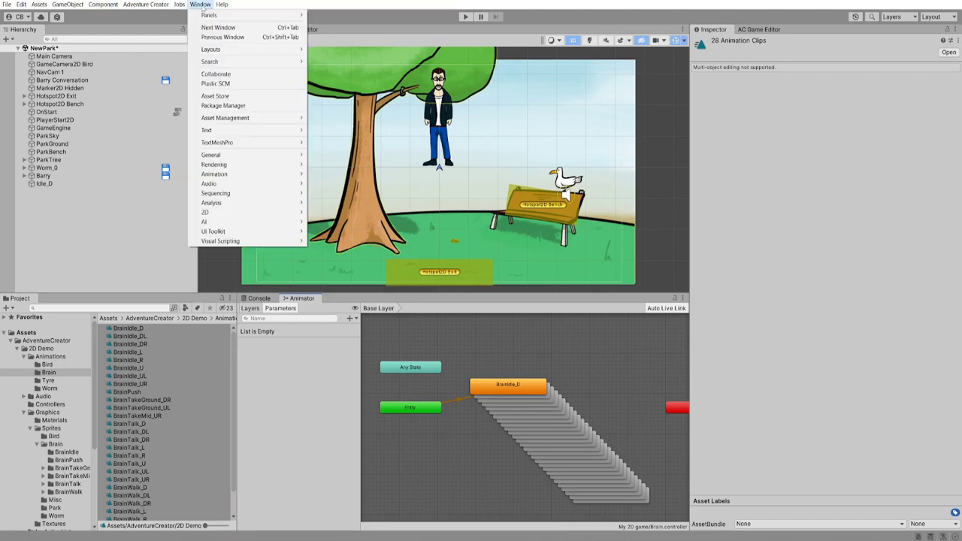
pyautogui.moveTo(248, 173)
pyautogui.click(332, 174)
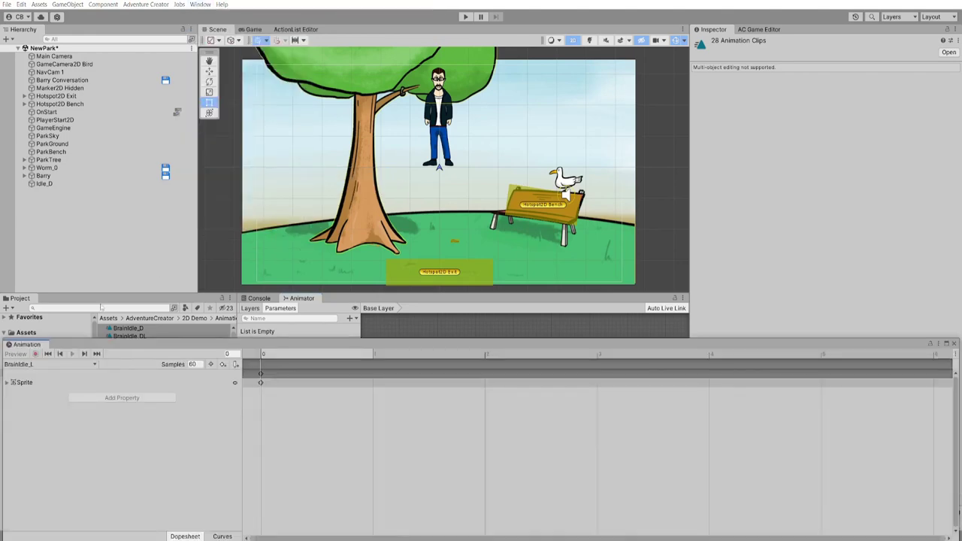
pyautogui.moveTo(26, 344); pyautogui.dragTo(372, 298)
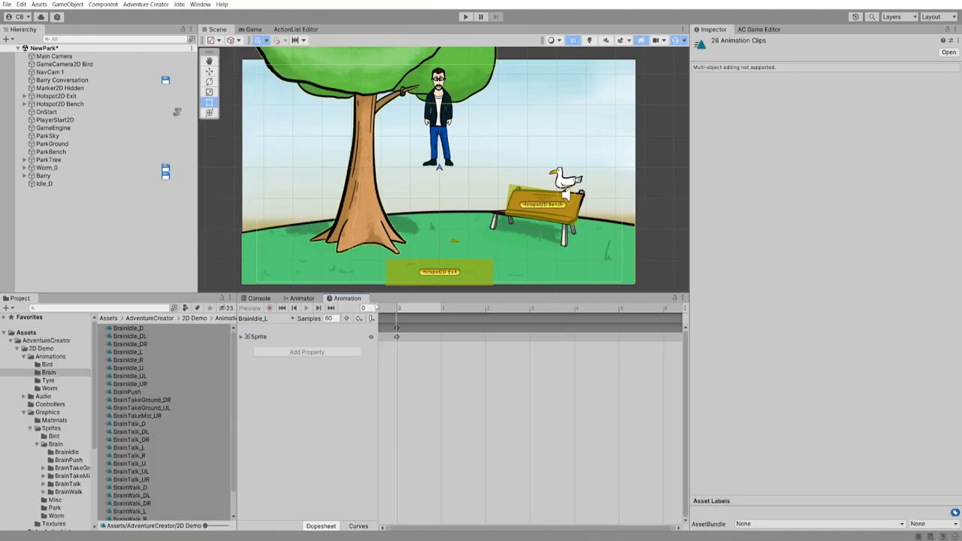
pyautogui.click(39, 183)
pyautogui.moveTo(443, 109); pyautogui.dragTo(447, 152)
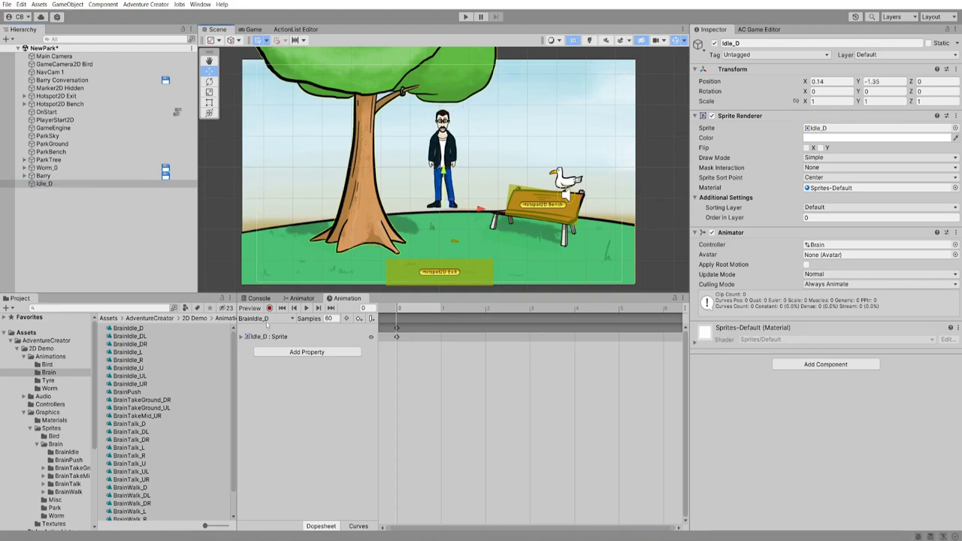
# Preview the BrainWalk_D, BrainWalk_R and BrainTakeGround_DR clips
pyautogui.click(267, 320)
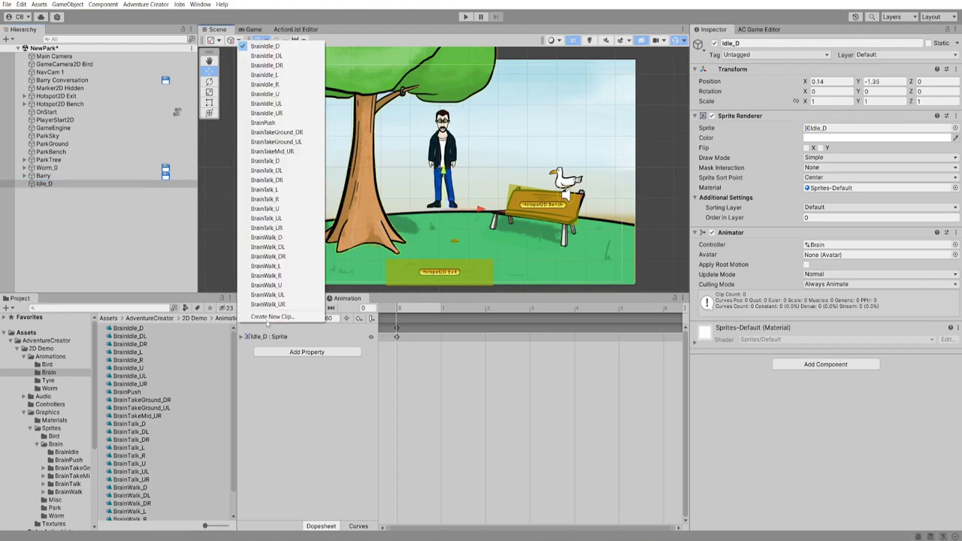
pyautogui.click(267, 236)
pyautogui.click(306, 308)
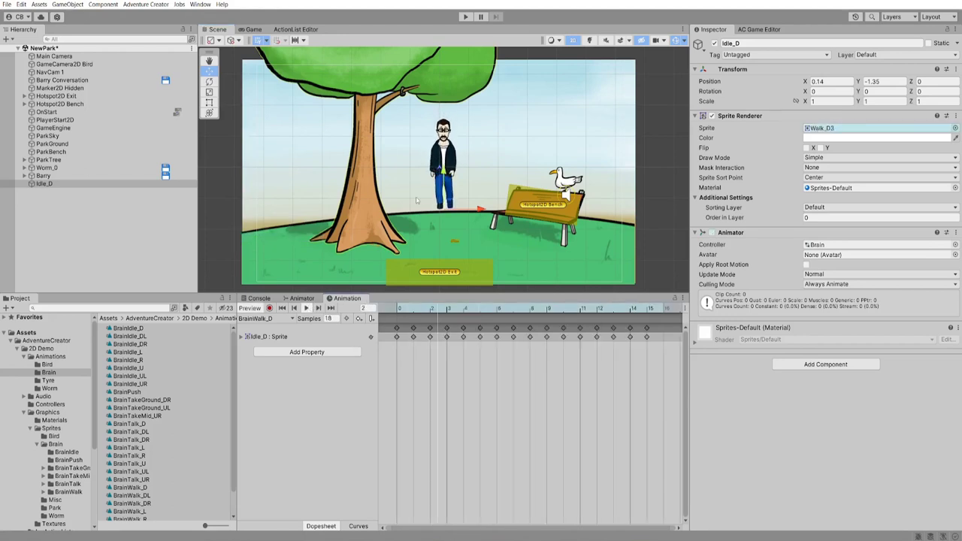
pyautogui.click(264, 319)
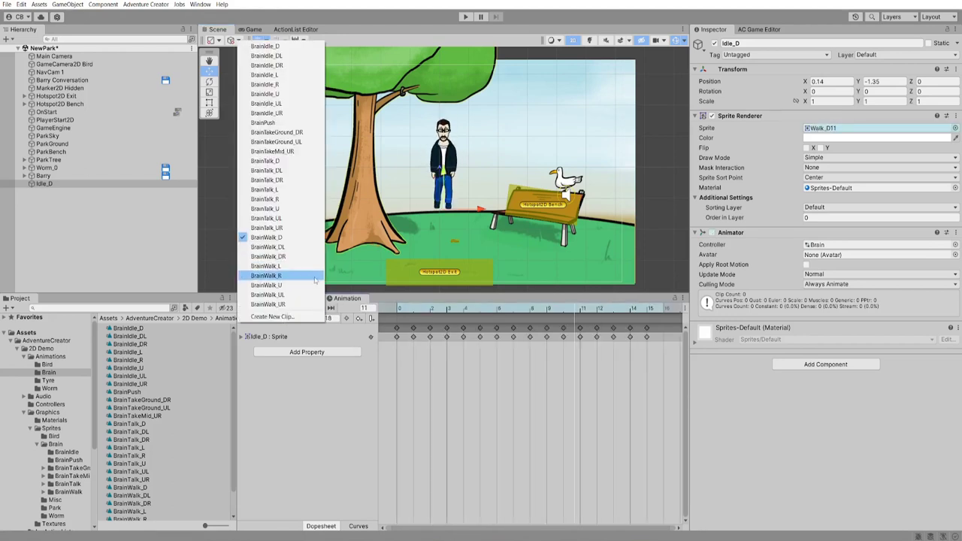
pyautogui.click(266, 275)
pyautogui.click(268, 319)
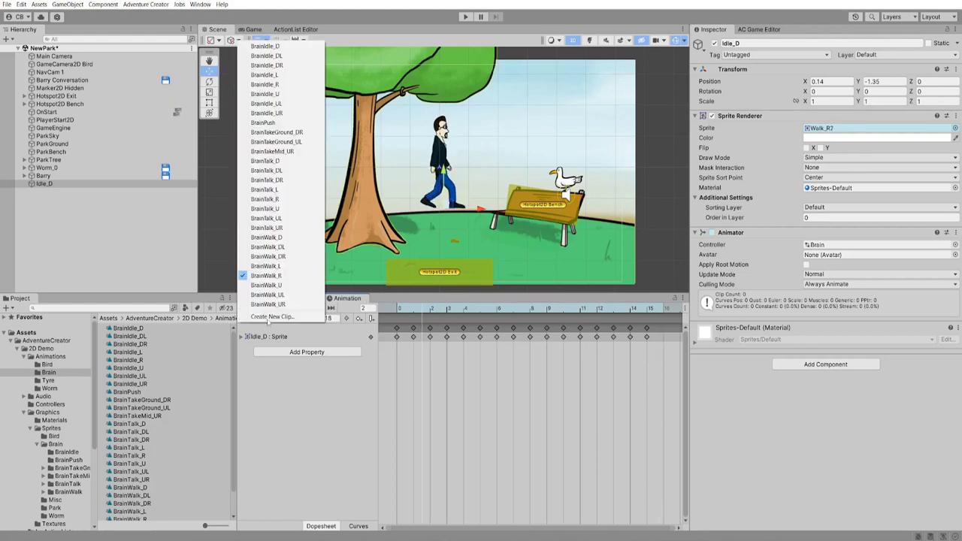
pyautogui.click(276, 132)
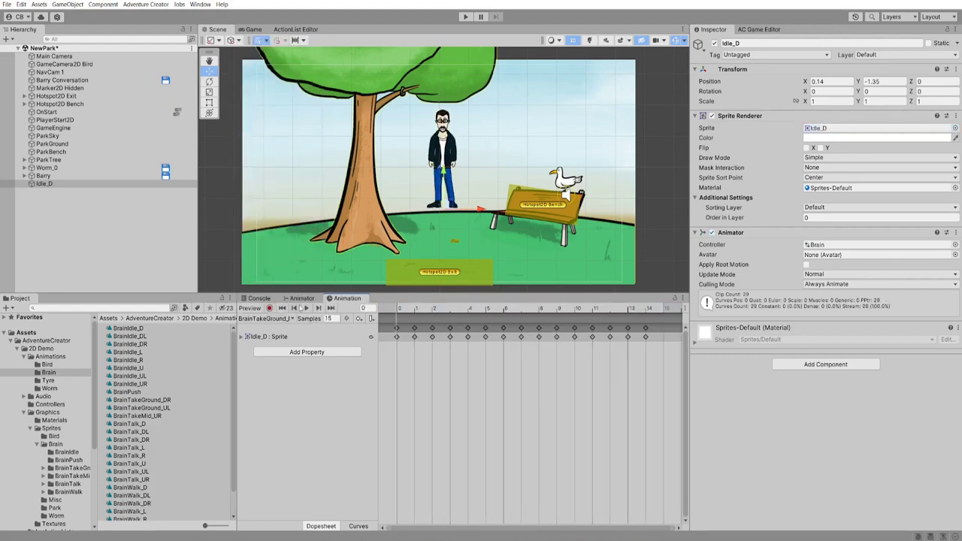
pyautogui.click(304, 308)
# Preview the BrainTalk_DR, BrainTalk_R and BrainWalk_DL clips, leaving BrainWalk_DL shown
pyautogui.click(265, 318)
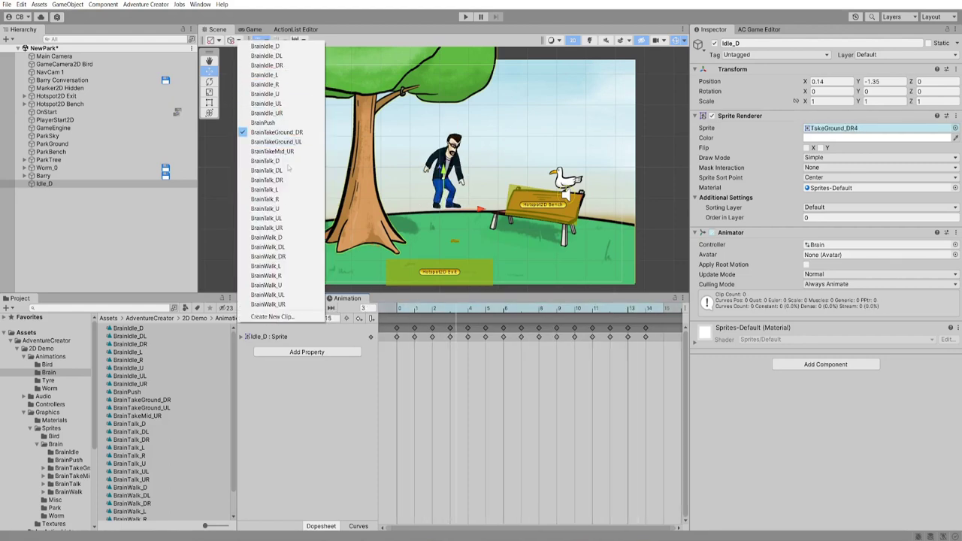
pyautogui.click(267, 179)
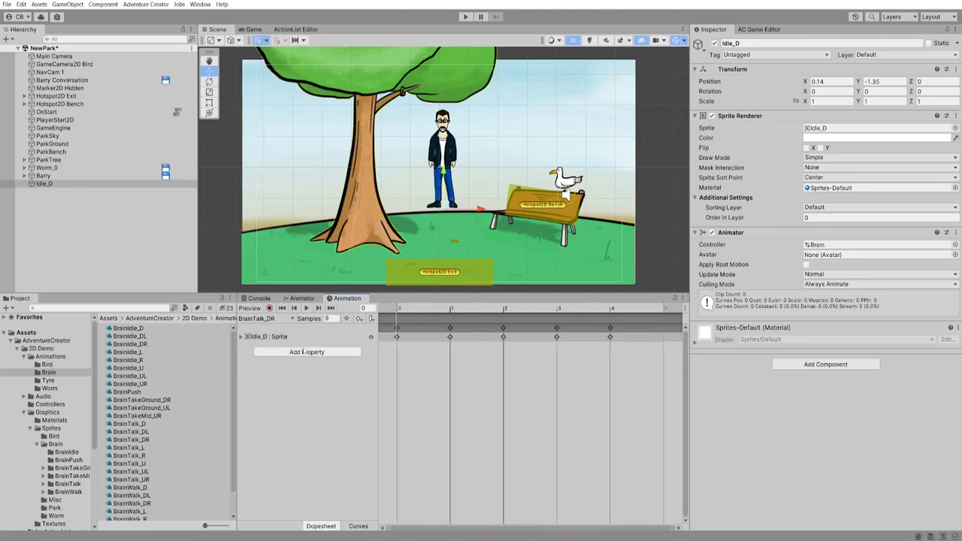
pyautogui.click(306, 308)
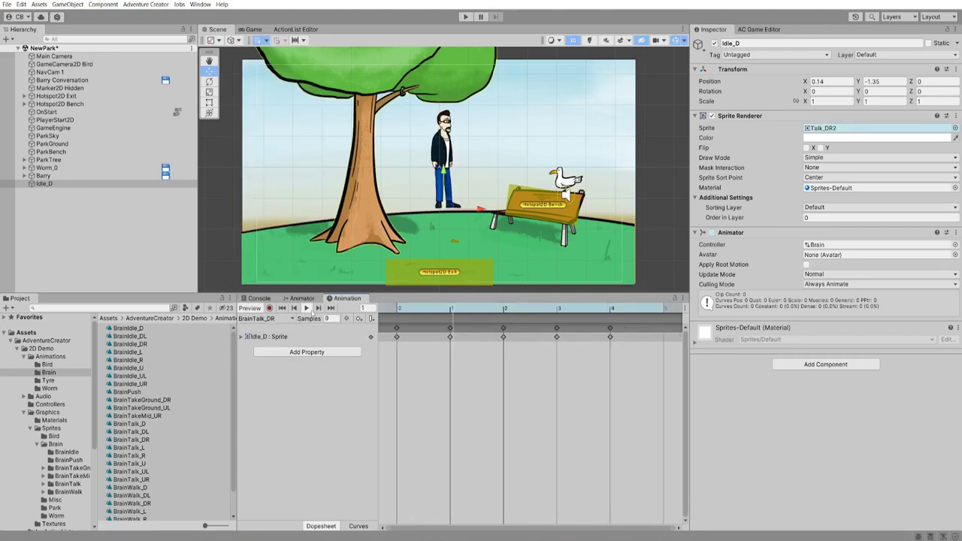
pyautogui.click(272, 318)
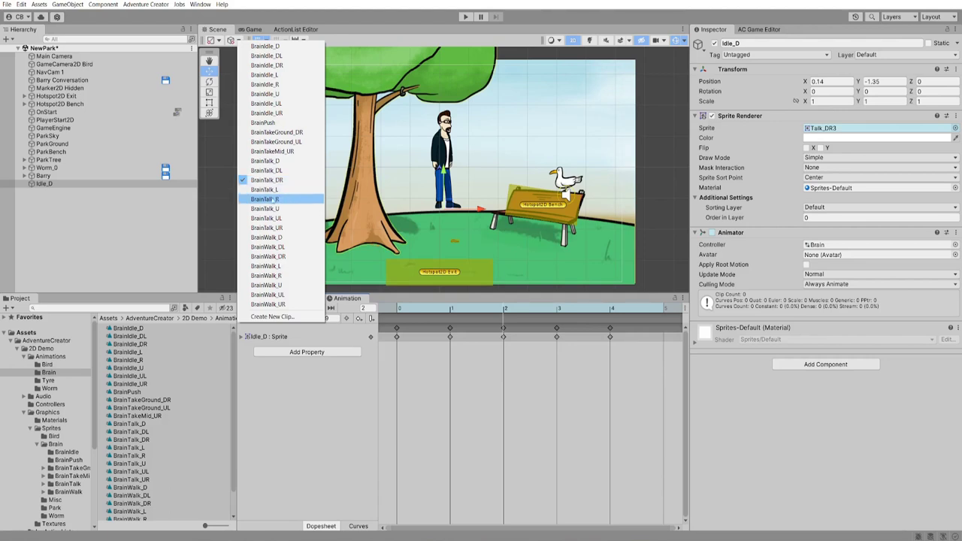
pyautogui.click(278, 200)
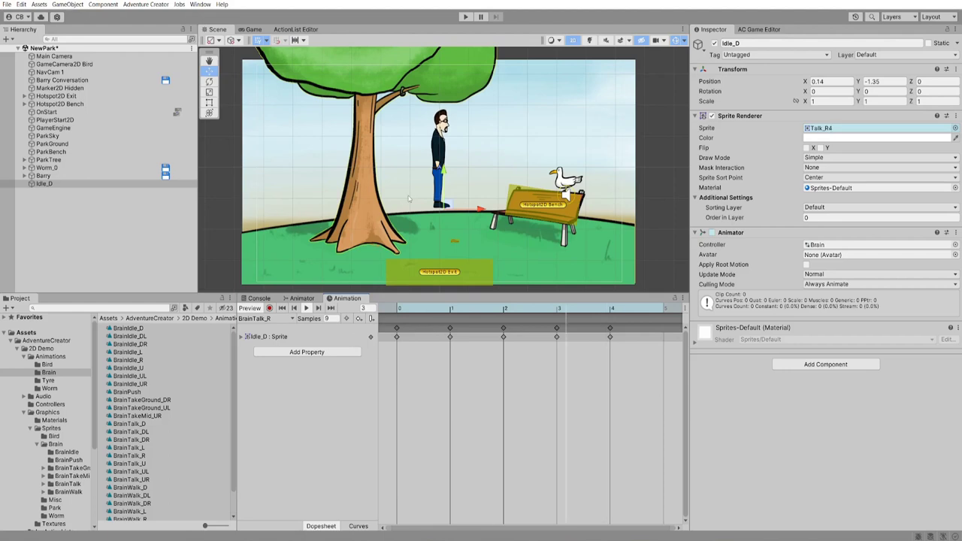
pyautogui.click(275, 317)
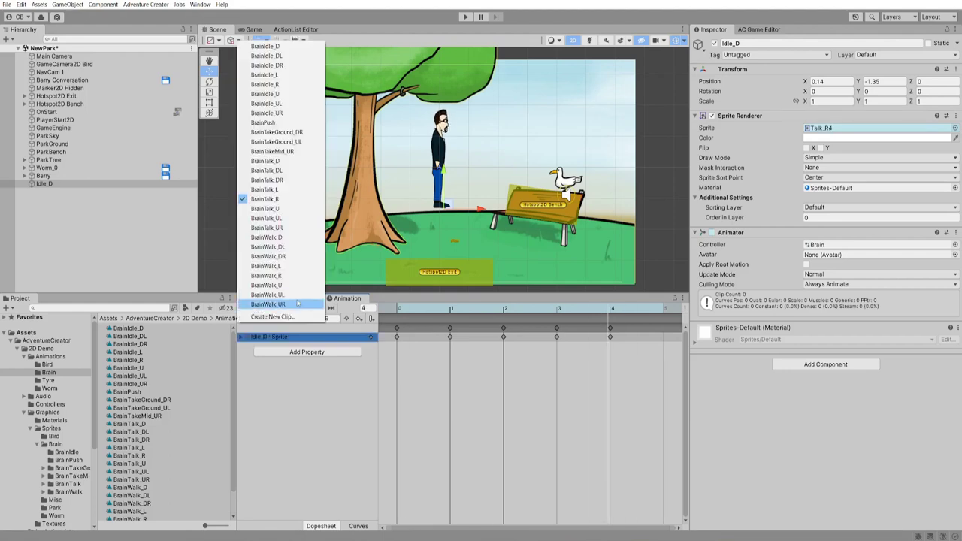
pyautogui.click(291, 246)
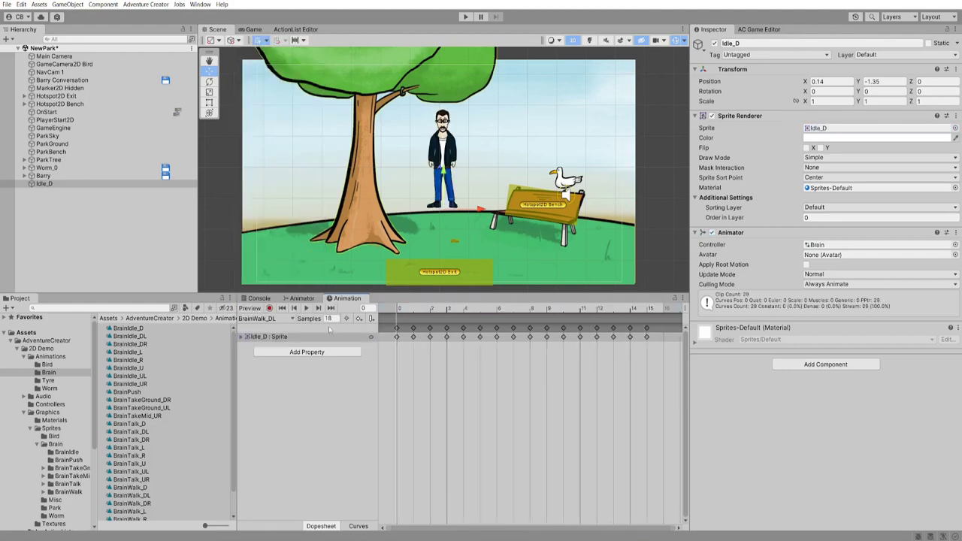
pyautogui.click(307, 308)
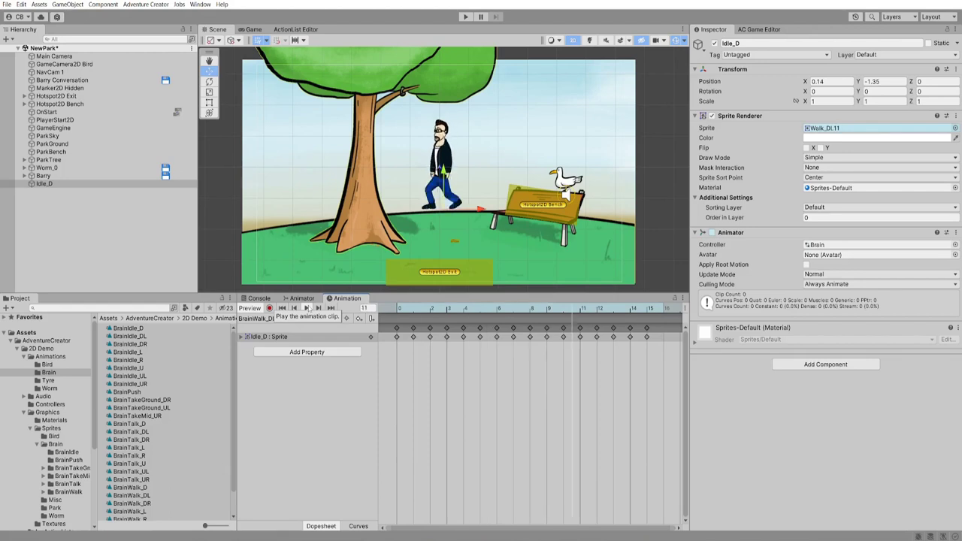
pyautogui.click(277, 318)
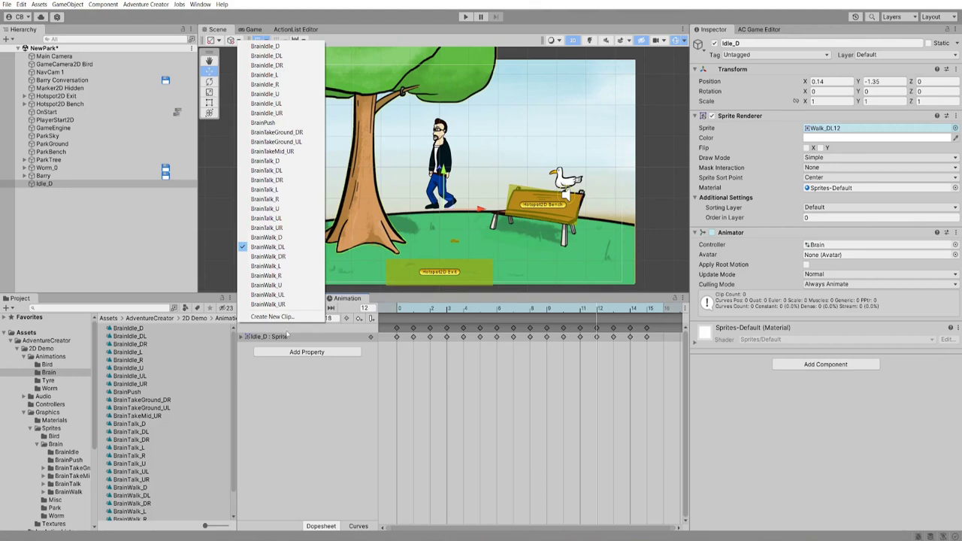
pyautogui.click(286, 334)
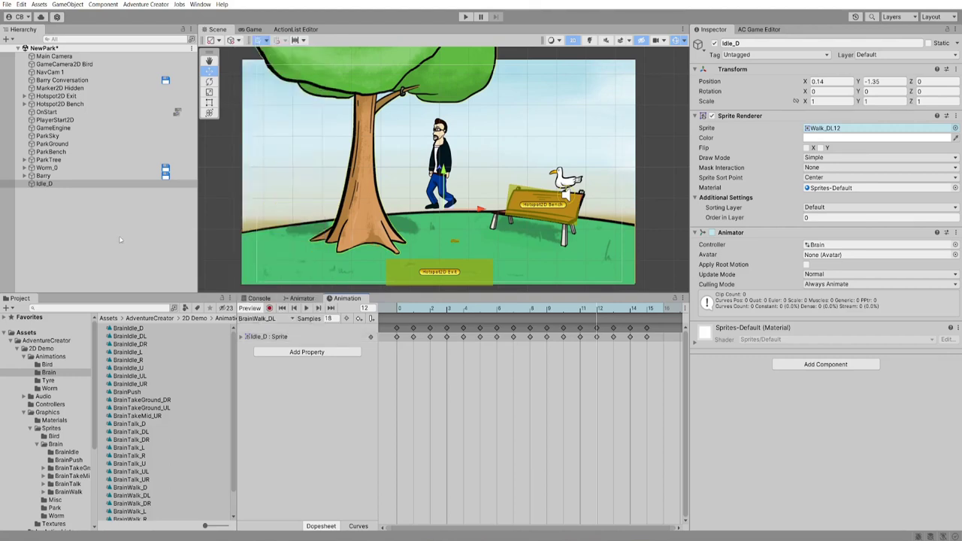
pyautogui.click(41, 183)
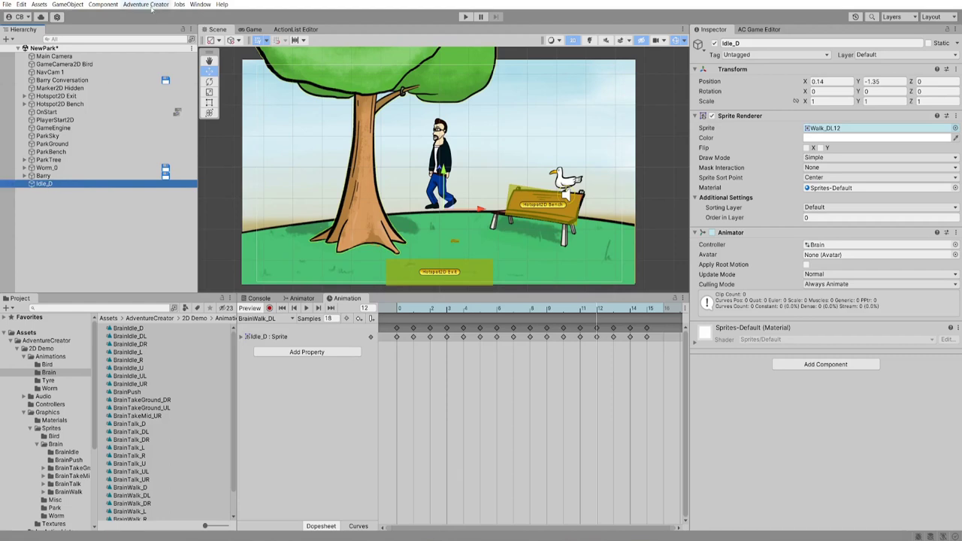
# In the Character Wizard, make a Player character with Idle_D as its base graphic
pyautogui.click(145, 4)
pyautogui.moveTo(159, 24)
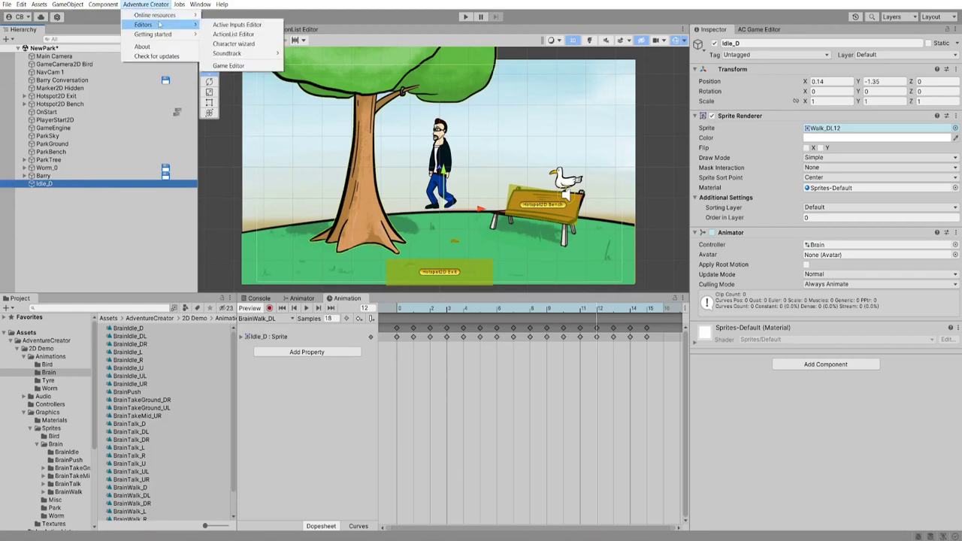
pyautogui.click(234, 43)
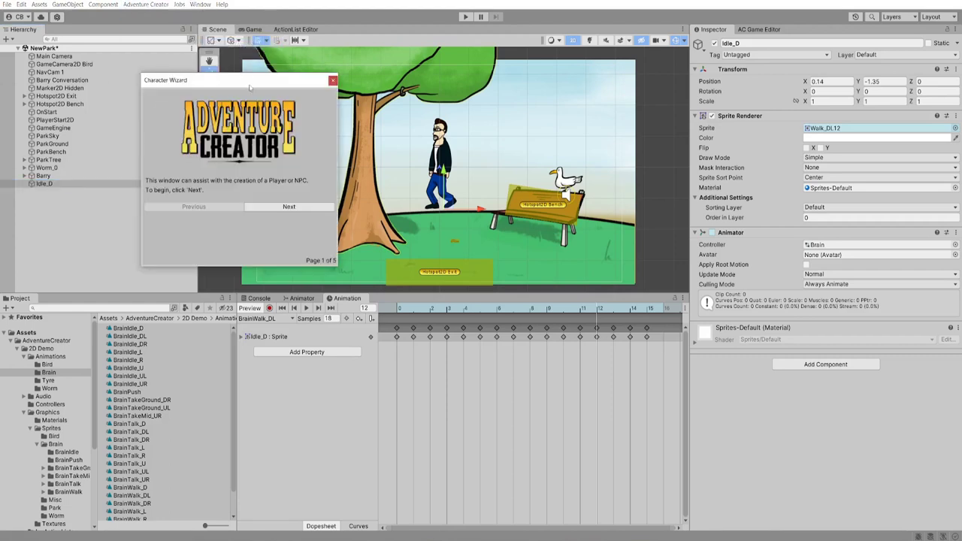
pyautogui.click(337, 196)
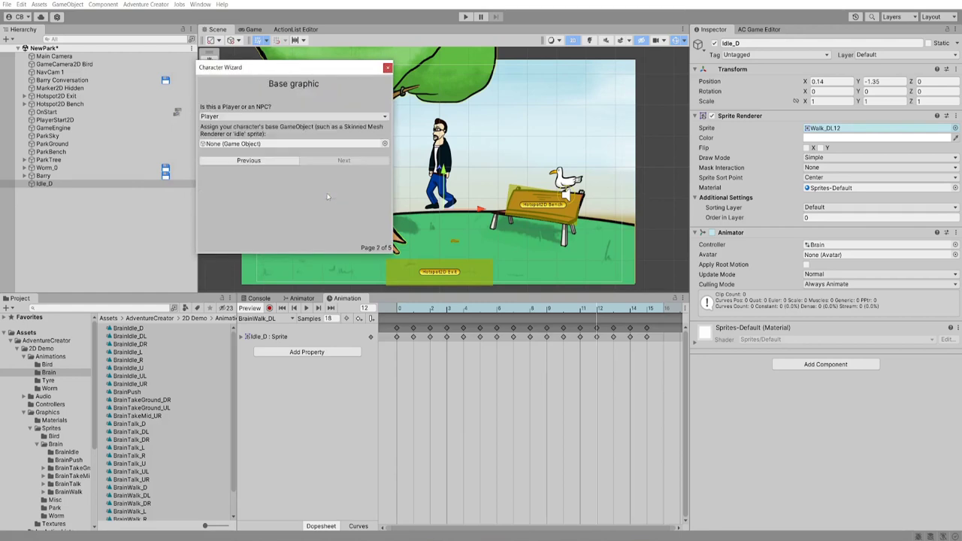
pyautogui.click(205, 116)
pyautogui.click(223, 126)
pyautogui.click(44, 184)
pyautogui.moveTo(45, 186); pyautogui.dragTo(261, 144)
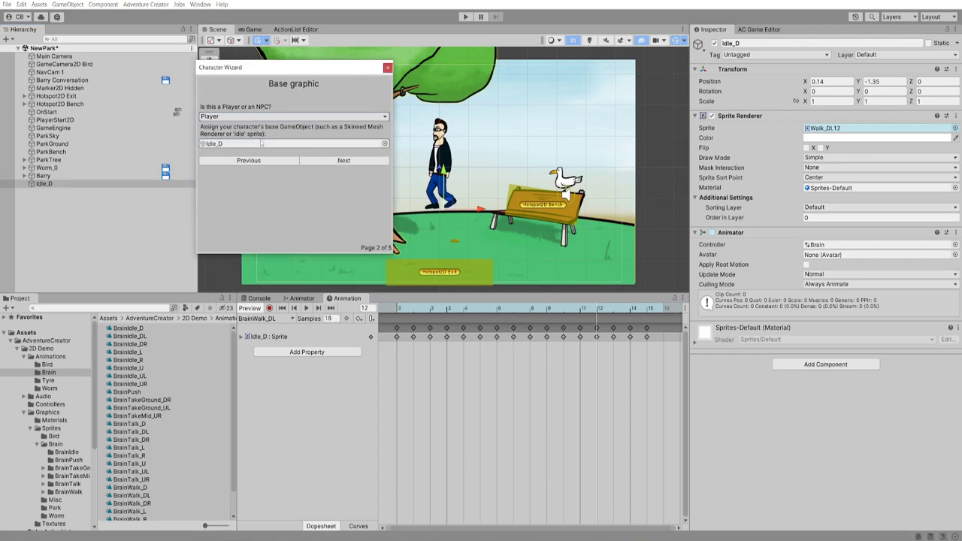
# Keep Sprites Unity as the animation engine, finish creating My new Player and select it
pyautogui.click(345, 162)
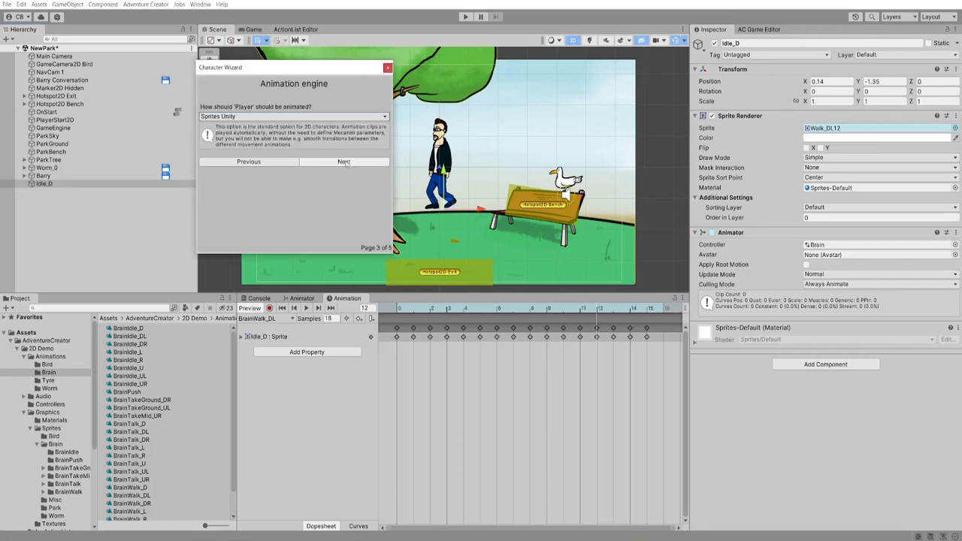
pyautogui.click(215, 118)
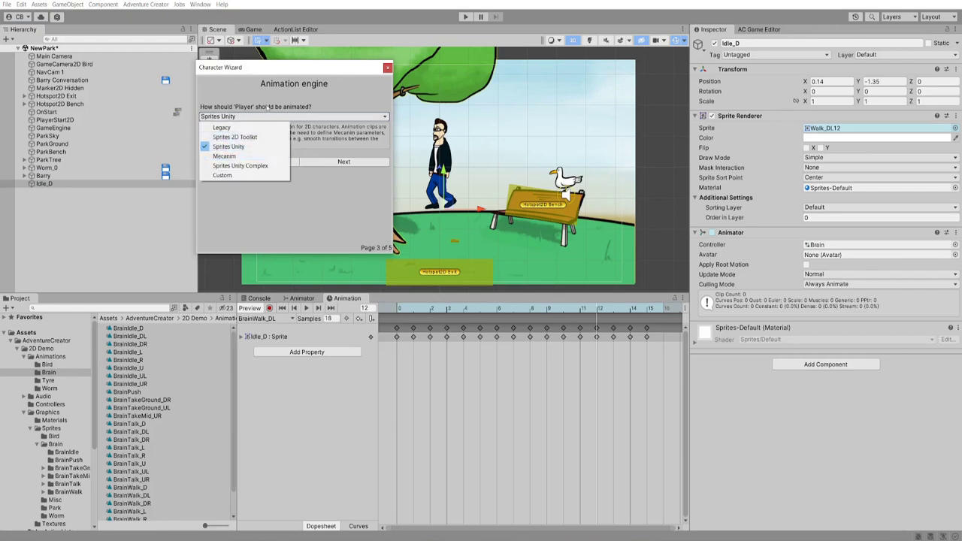
pyautogui.click(227, 147)
pyautogui.click(356, 162)
pyautogui.click(357, 165)
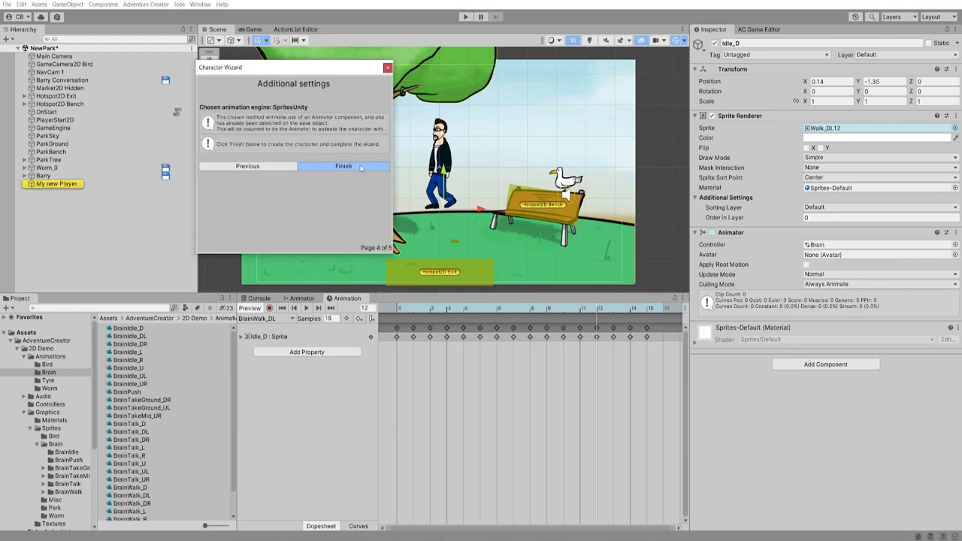
pyautogui.click(386, 67)
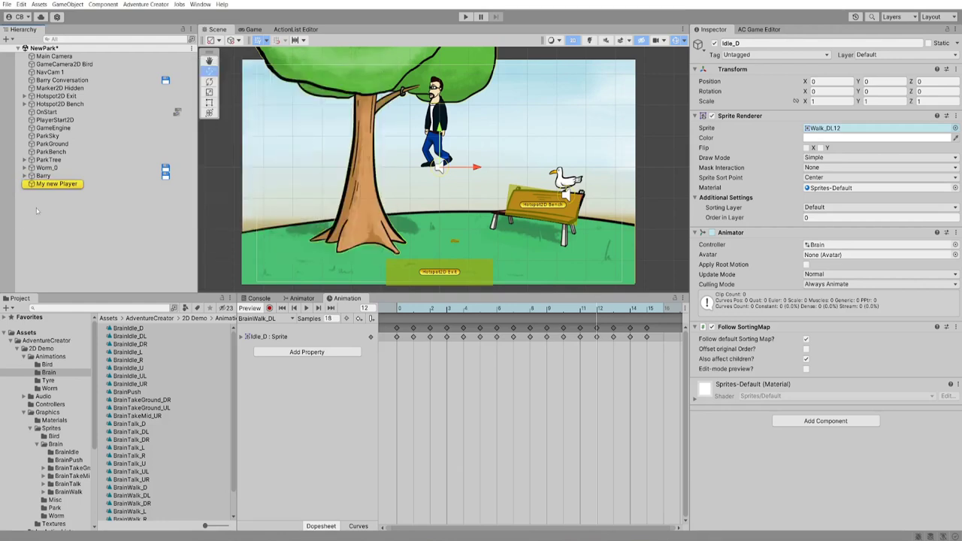
pyautogui.click(33, 184)
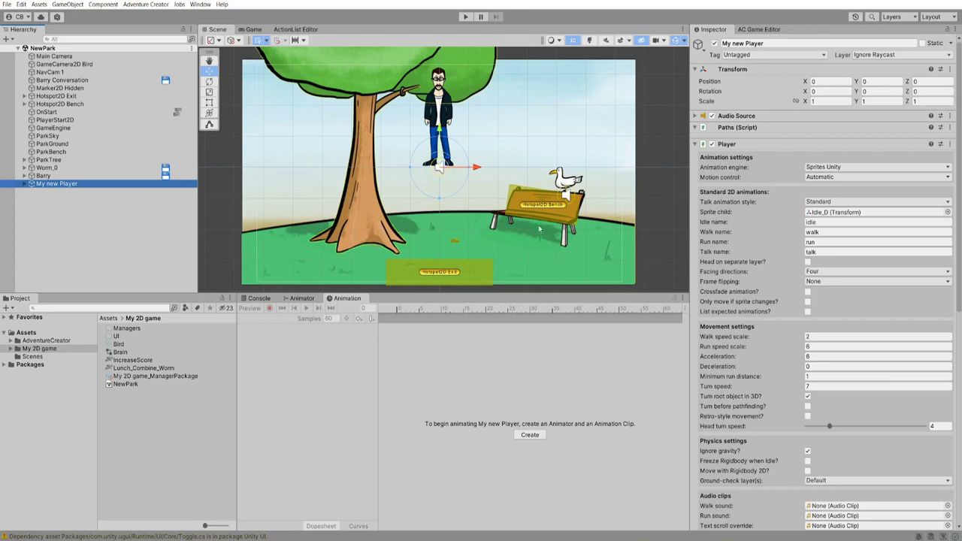
# Inspect My new Player's Idle_D child and keep Sprites Unity as the animation engine
pyautogui.click(25, 183)
pyautogui.click(63, 200)
pyautogui.click(62, 192)
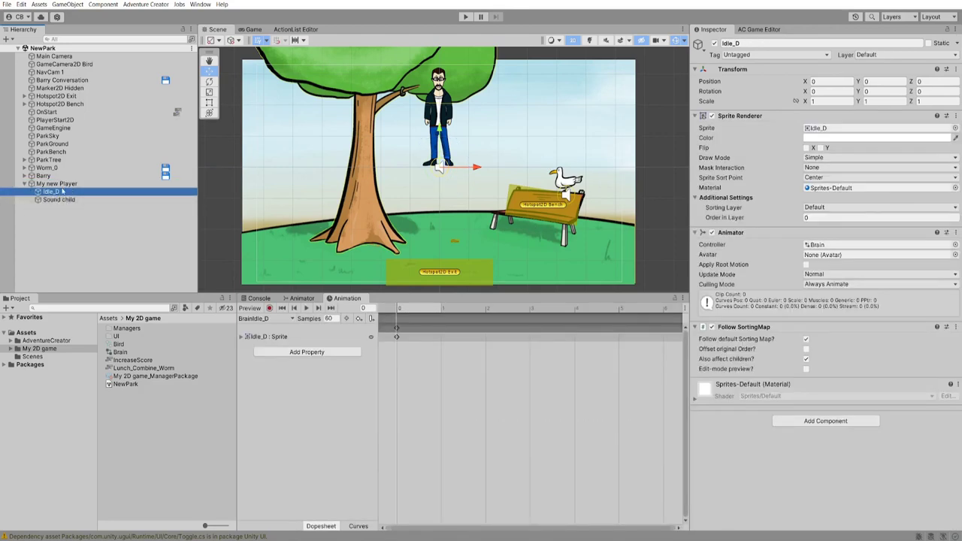
pyautogui.click(56, 183)
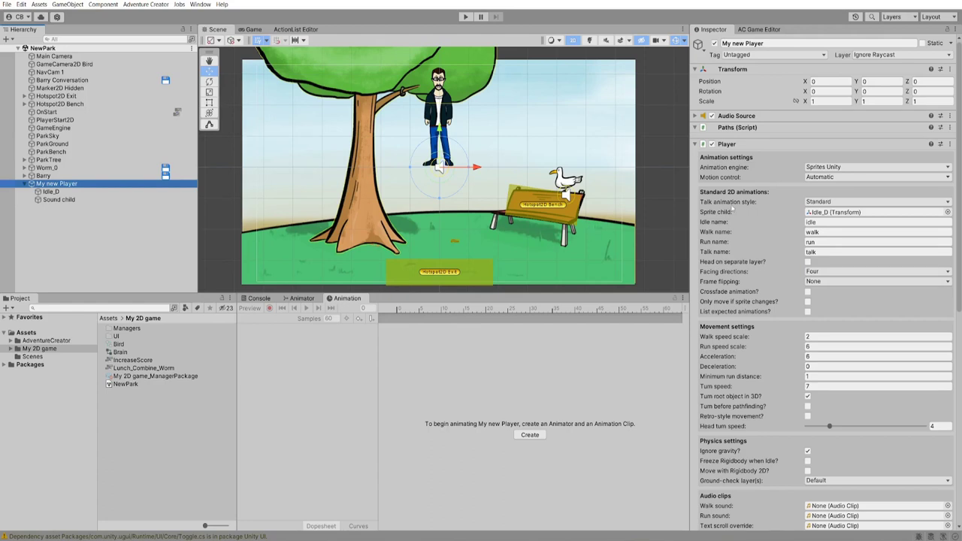
pyautogui.click(866, 164)
pyautogui.click(860, 194)
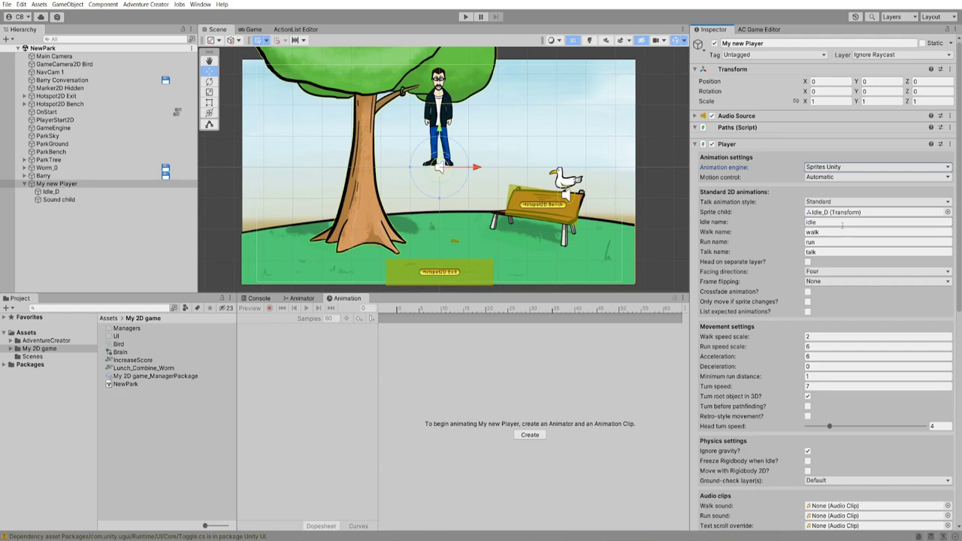
# Show the Brain controller's Animator graph and drag BrainIdle_D aside to reveal BrainIdle_DL
pyautogui.click(762, 227)
pyautogui.click(302, 297)
pyautogui.scroll(3, 473, 377)
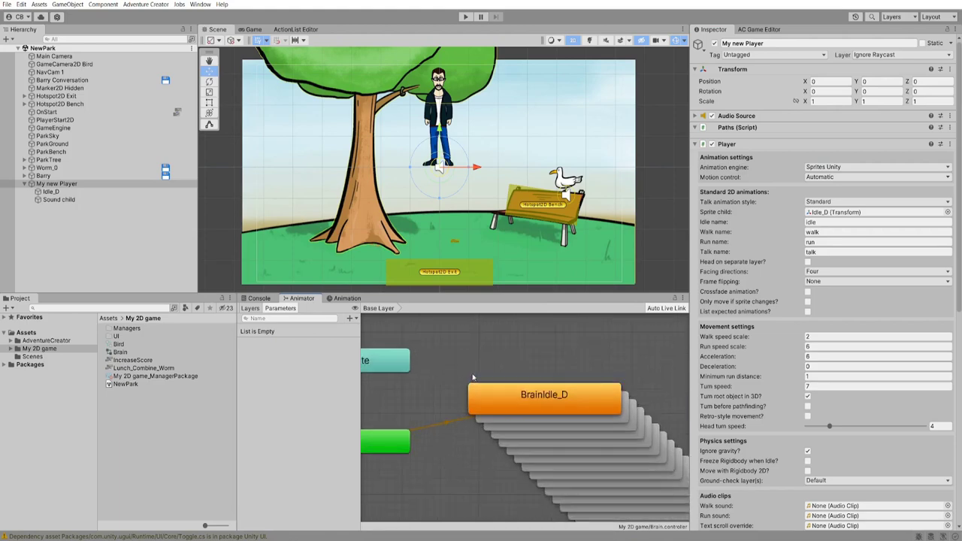
pyautogui.moveTo(561, 401); pyautogui.dragTo(508, 362)
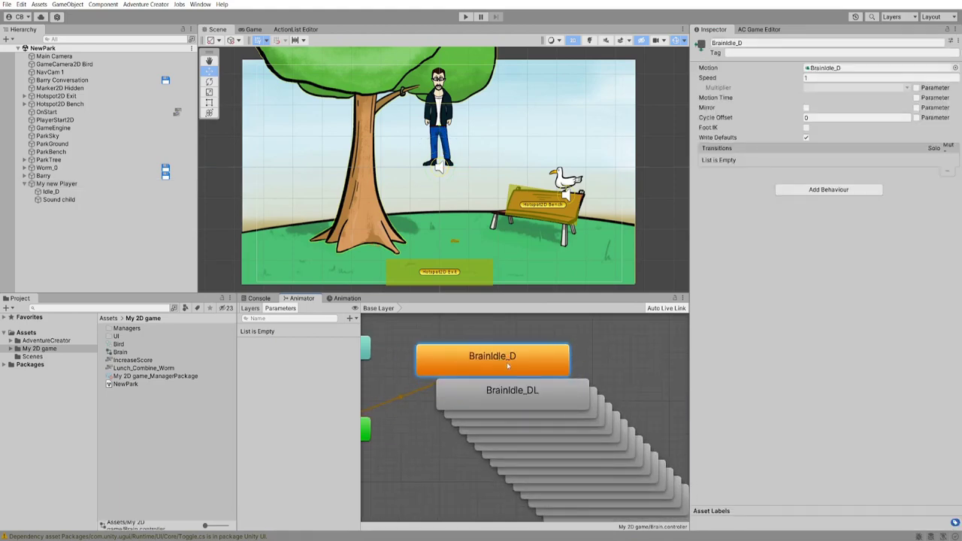
# Name My new Player's idle, walk and talk animations BrainIdle, BrainWalk and BrainTalk, leaving Run empty
pyautogui.click(57, 183)
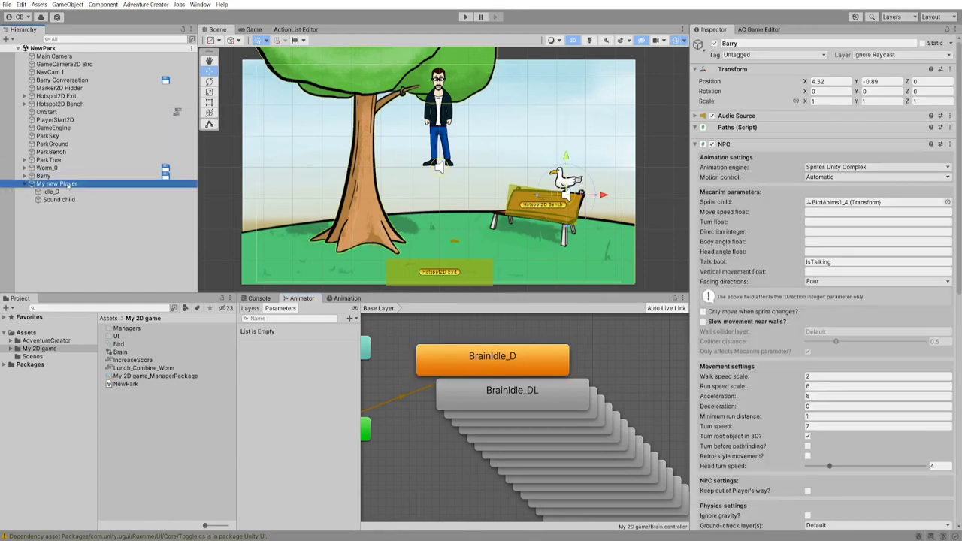
pyautogui.click(832, 222)
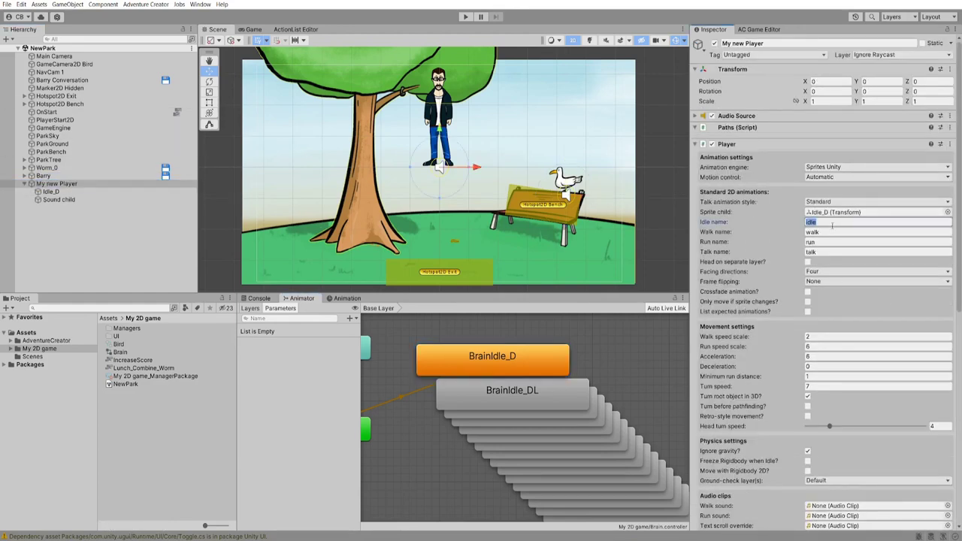
pyautogui.write('BrainIdle')
pyautogui.press('Tab')
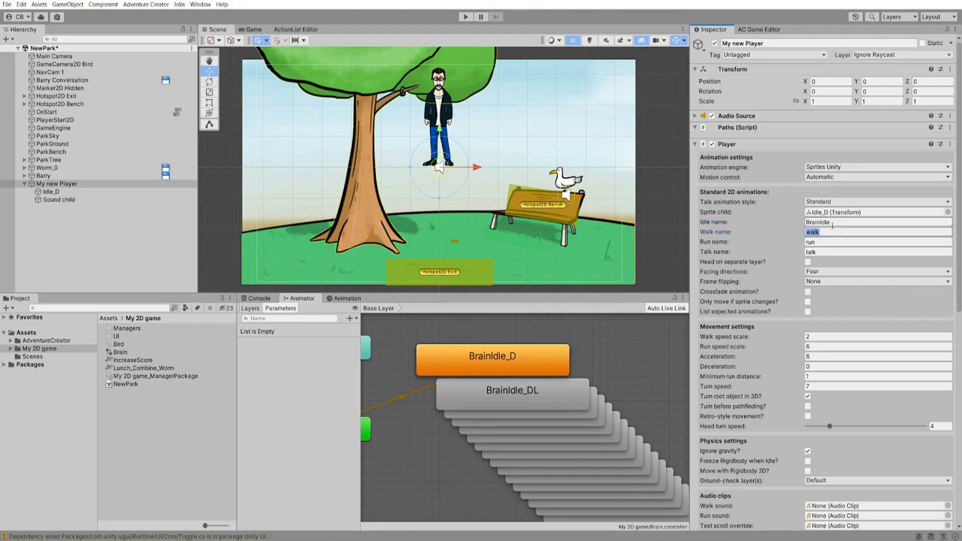
pyautogui.write('BrainWal')
pyautogui.press('Tab')
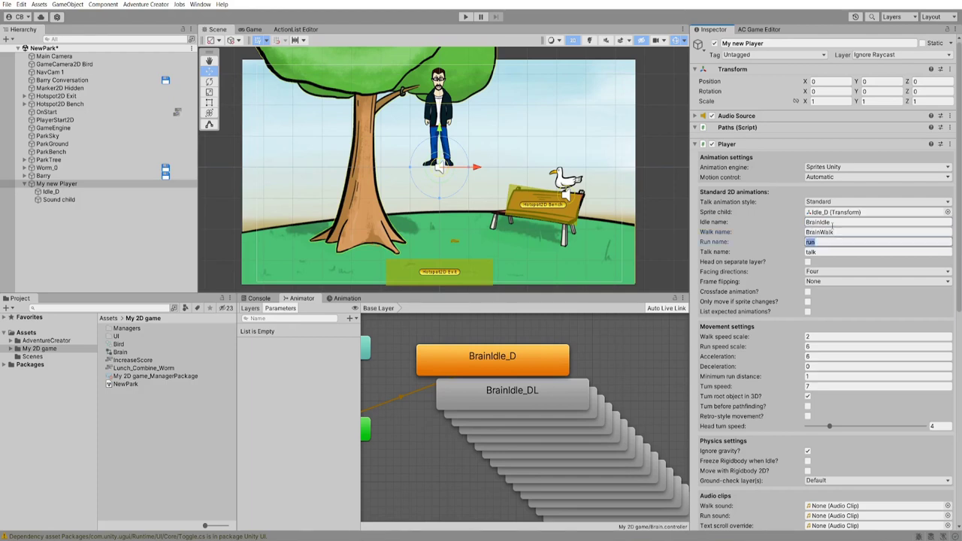
pyautogui.press('BackSpace')
pyautogui.press('Tab')
pyautogui.write('BrainTalk')
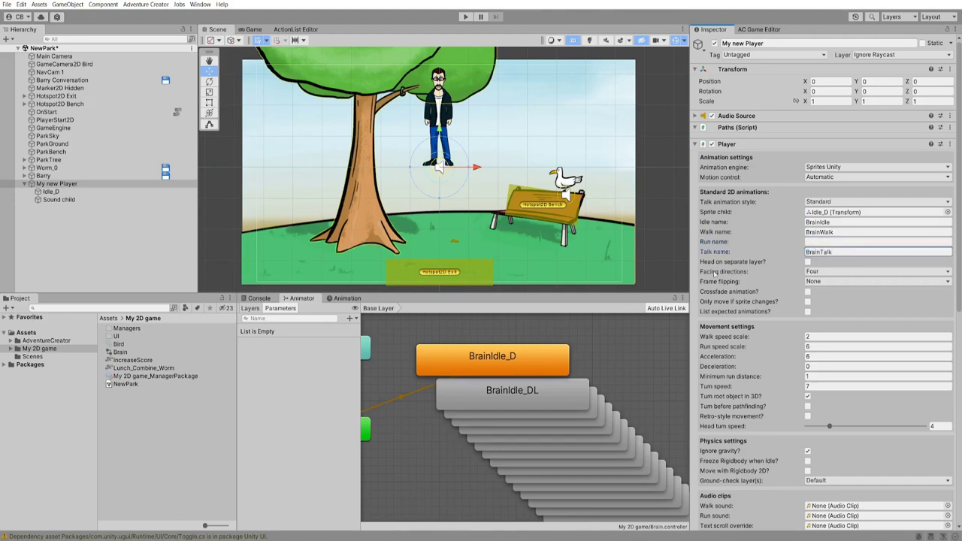
# Set facing directions to Eight and enable List expected animations
pyautogui.click(847, 272)
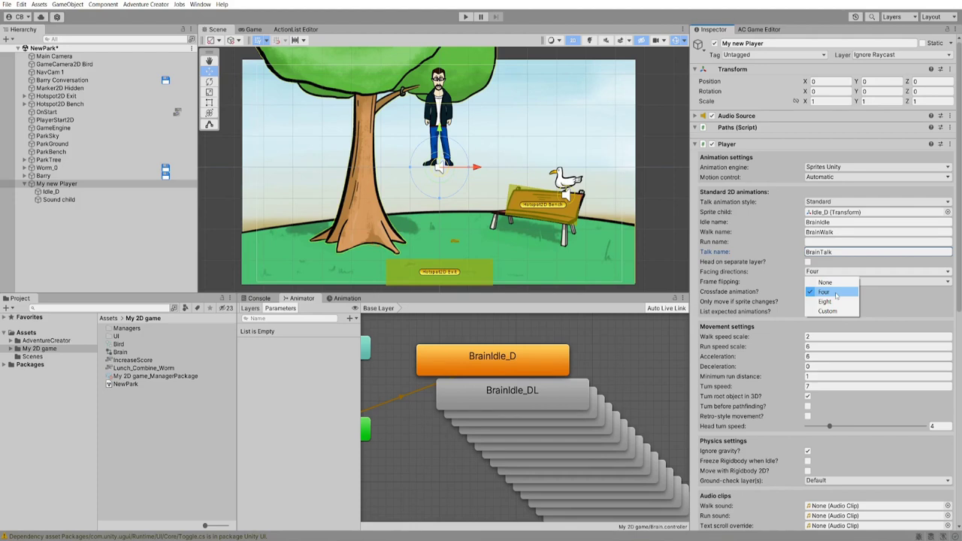
pyautogui.click(838, 302)
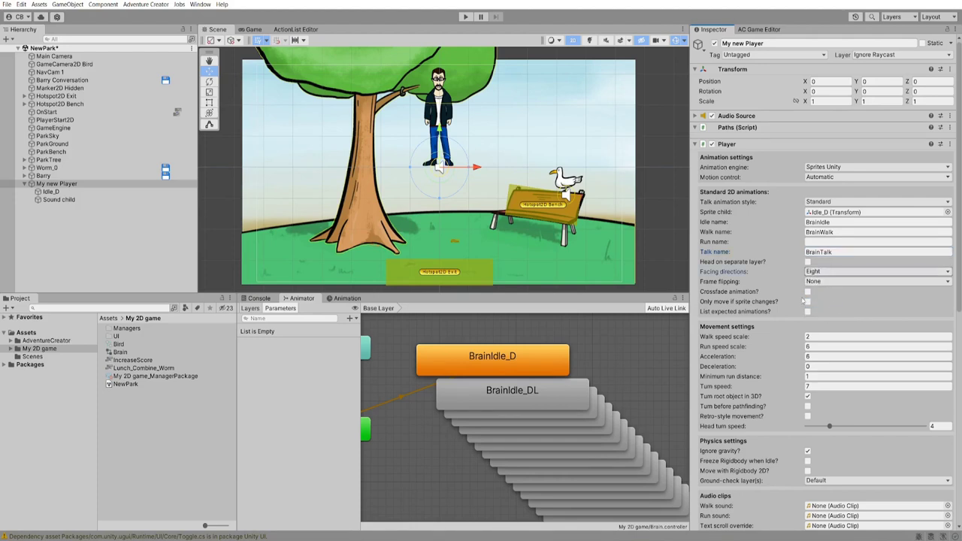
pyautogui.click(808, 312)
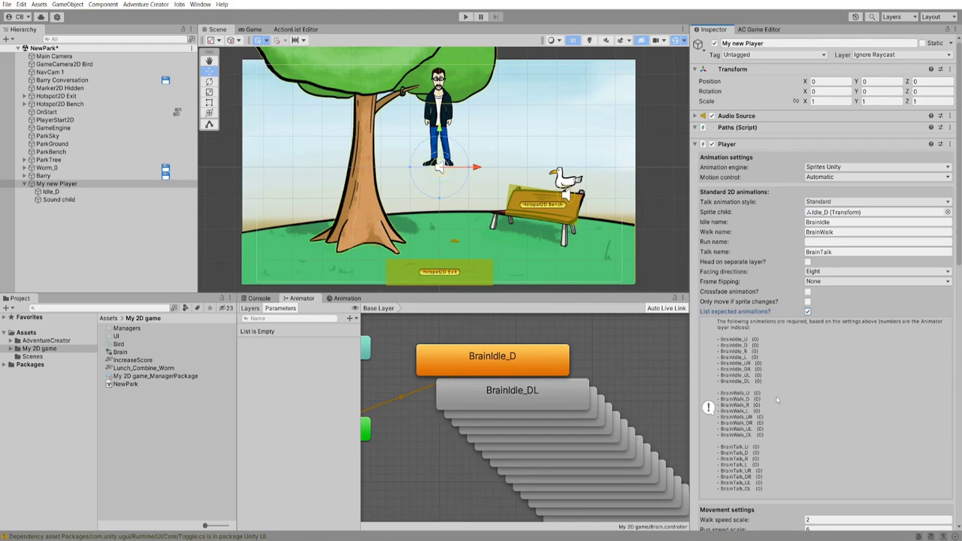
pyautogui.hotkey('ctrl', 'p')
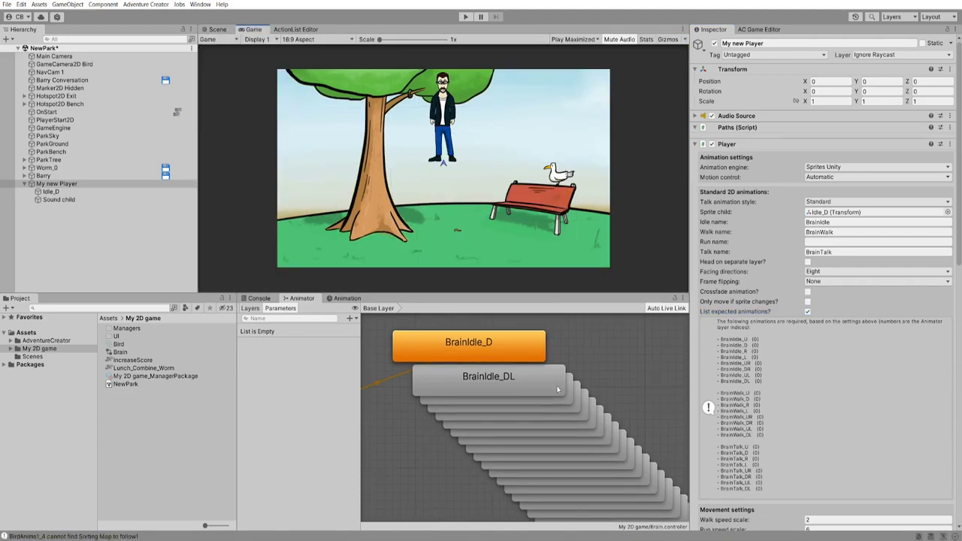
# Play the park scene to test the Brain player, stop it, and show the AC Scene manager
pyautogui.click(465, 16)
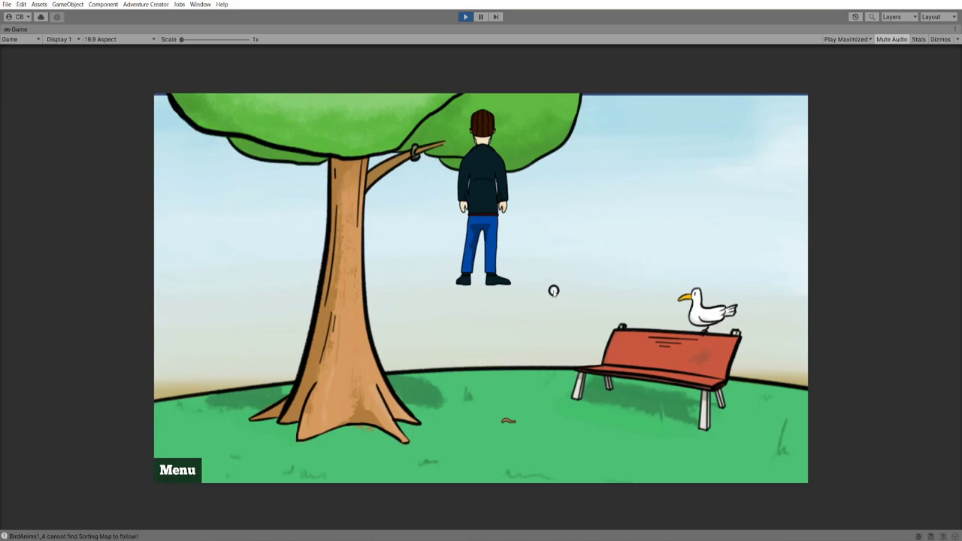
pyautogui.click(464, 17)
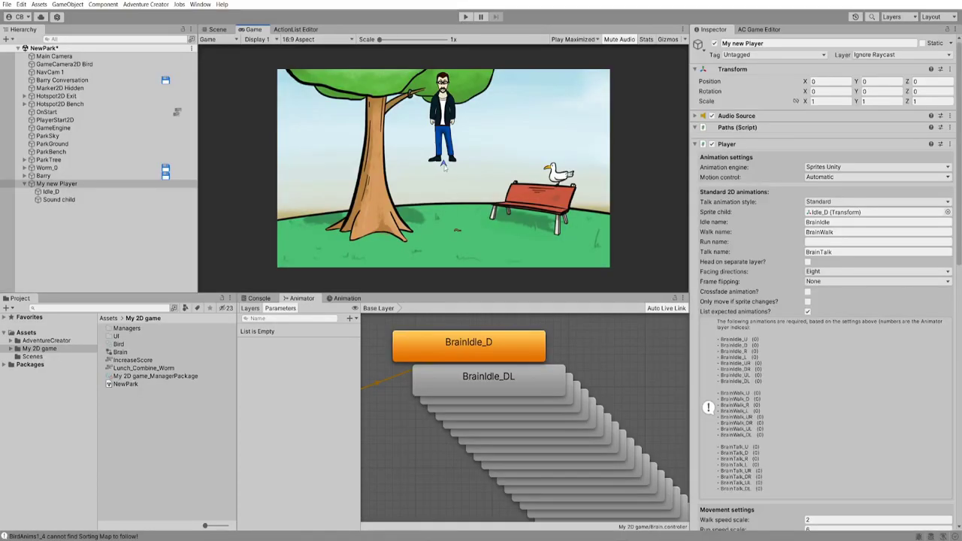
pyautogui.click(758, 30)
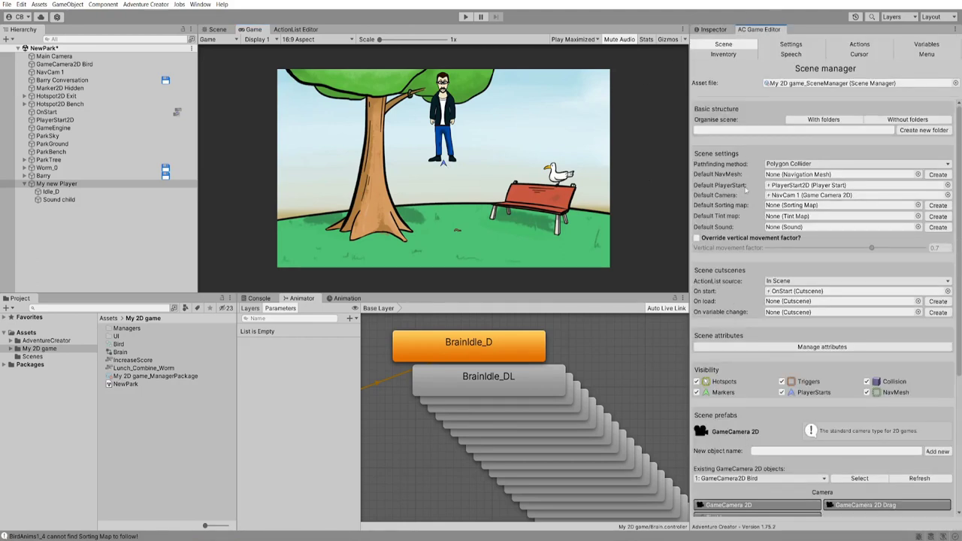
# Select PlayerStart2D and move it down onto the grass
pyautogui.click(827, 184)
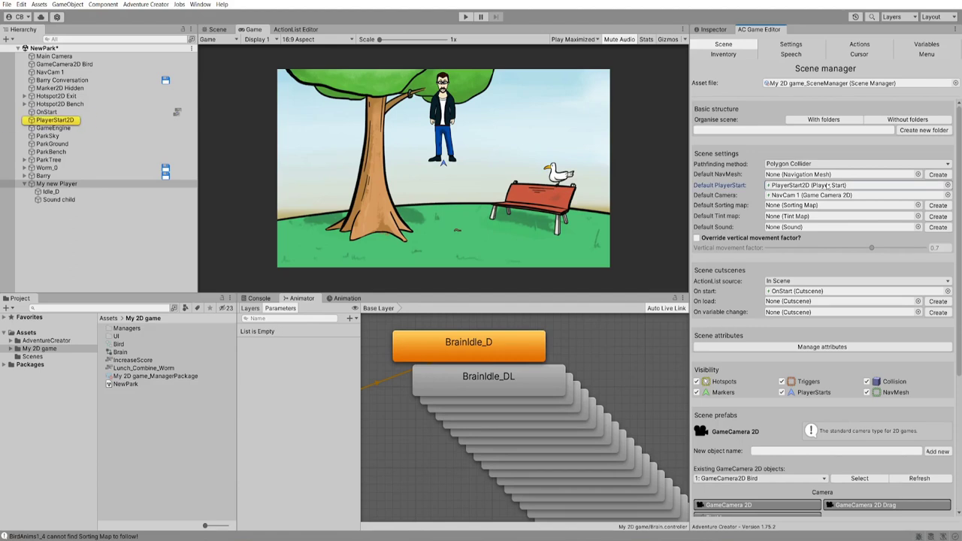
pyautogui.click(828, 185)
pyautogui.click(218, 29)
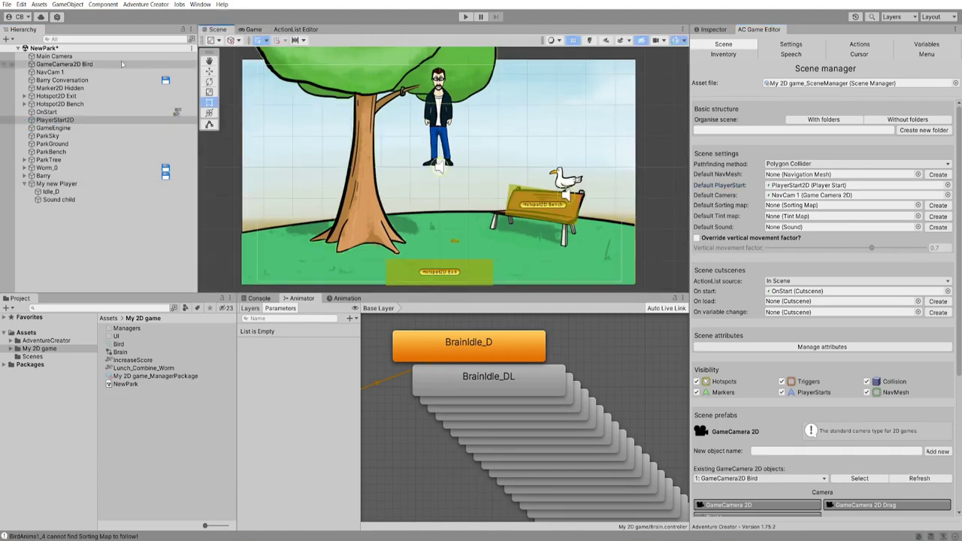
pyautogui.press('w')
pyautogui.moveTo(451, 177); pyautogui.dragTo(447, 152, button='middle')
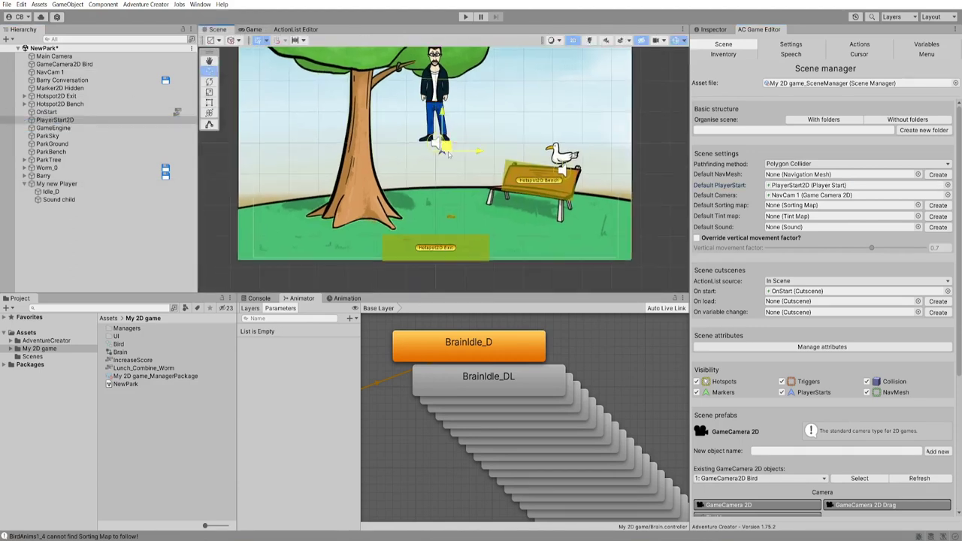
pyautogui.moveTo(446, 152); pyautogui.dragTo(444, 197)
pyautogui.scroll(5, 458, 182)
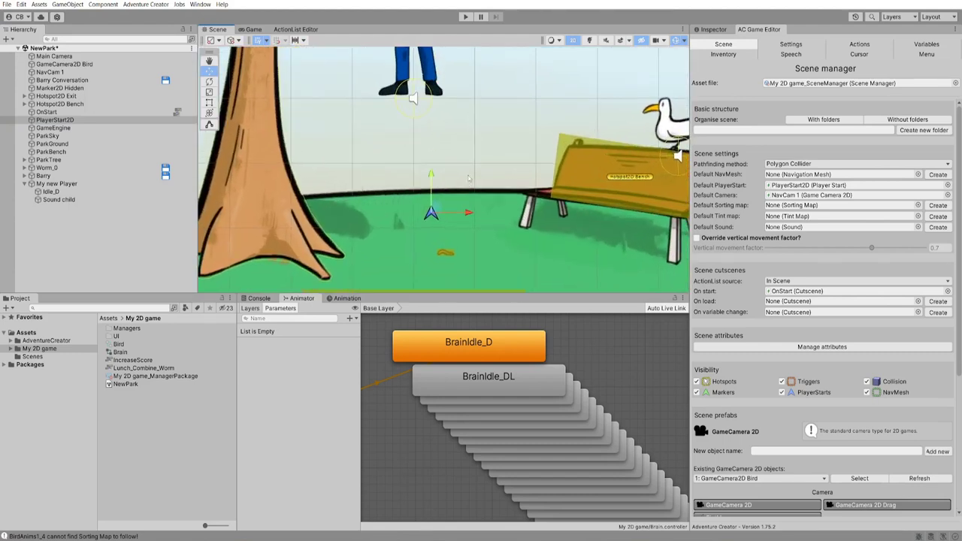
pyautogui.moveTo(468, 178); pyautogui.dragTo(480, 151, button='middle')
# Rotate PlayerStart2D to a new facing and run the scene again
pyautogui.press('e')
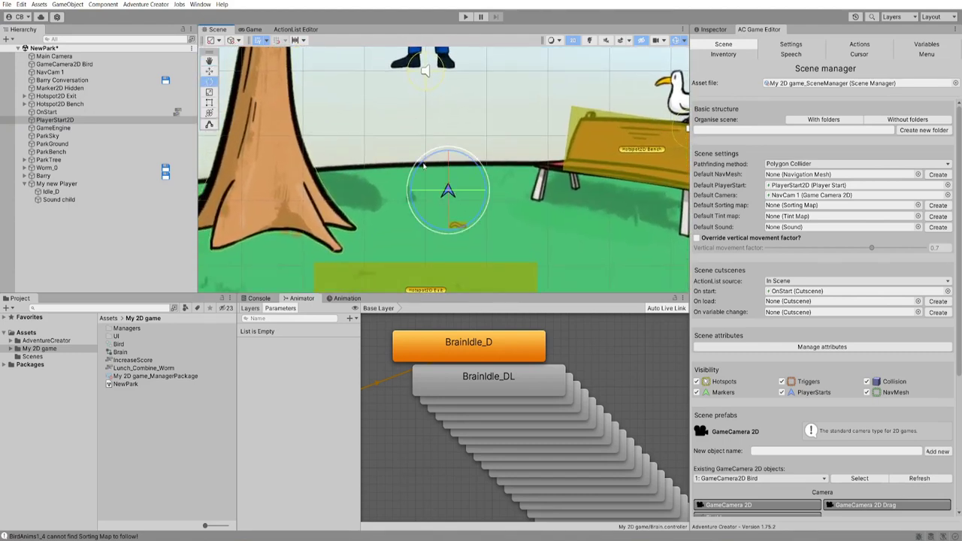
pyautogui.moveTo(423, 165); pyautogui.dragTo(760, 272)
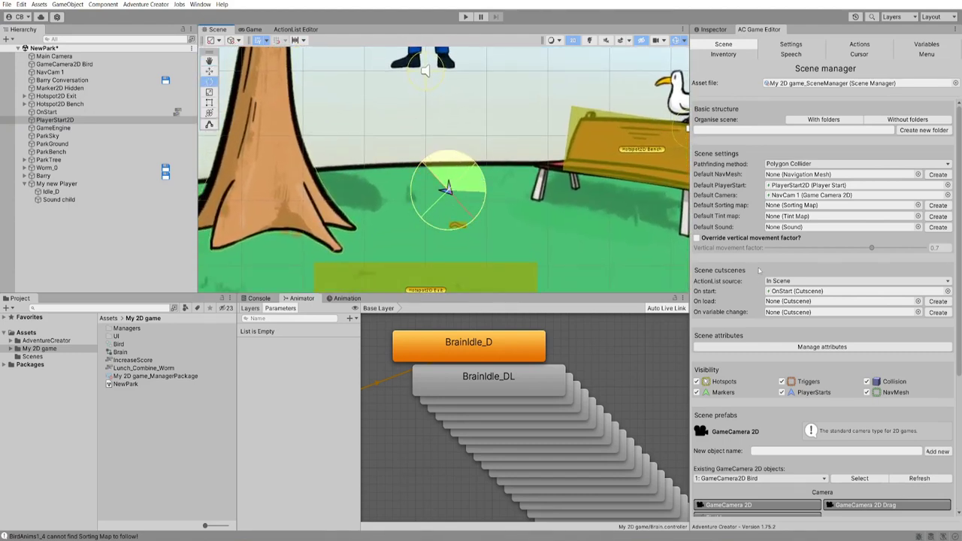
pyautogui.click(465, 16)
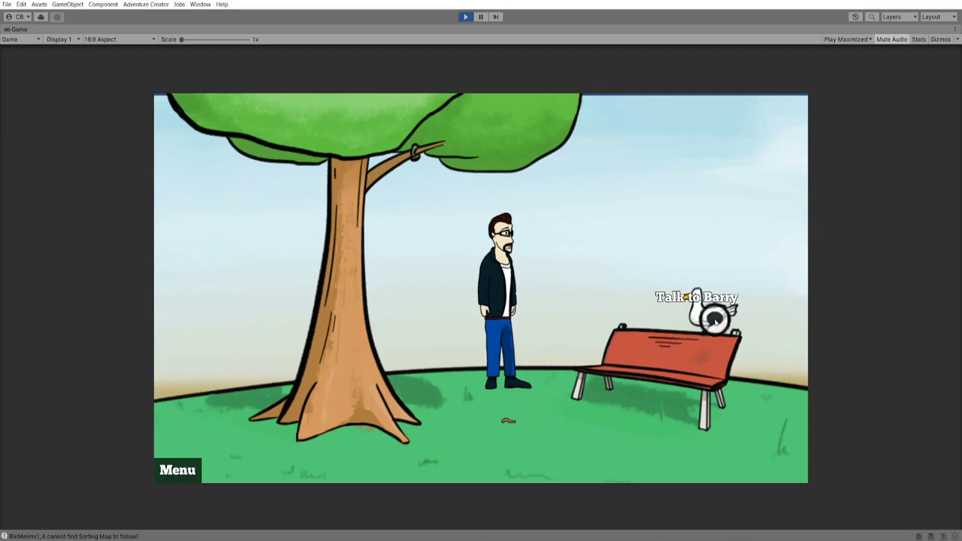
# Talk to Barry the seagull, pick 'Wow, a talking bird!', then exit Play mode
pyautogui.click(710, 317)
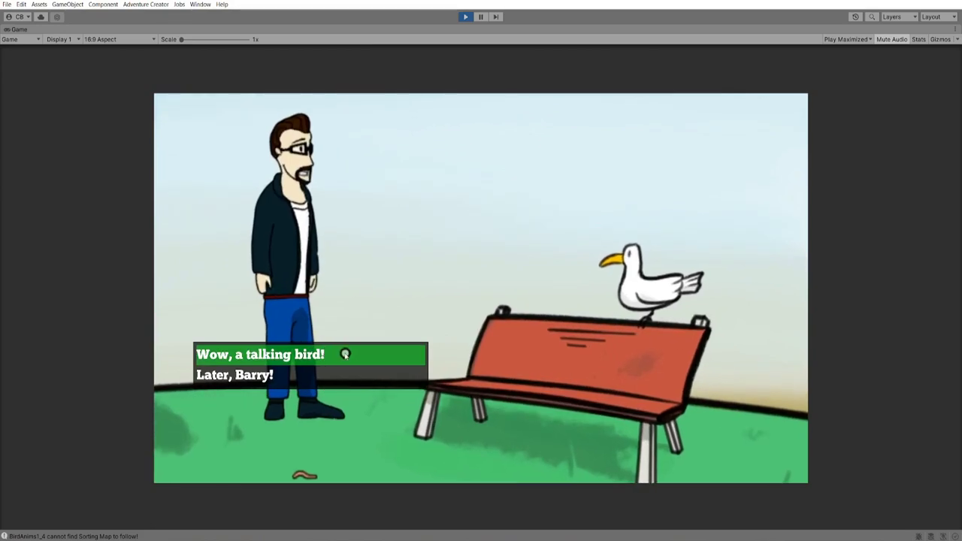
pyautogui.click(344, 353)
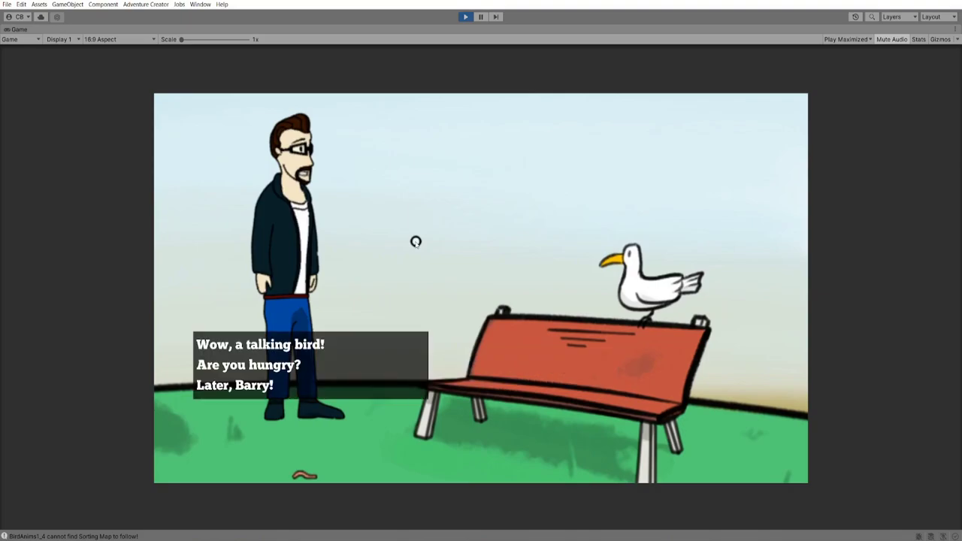
pyautogui.hotkey('ctrl', 'p')
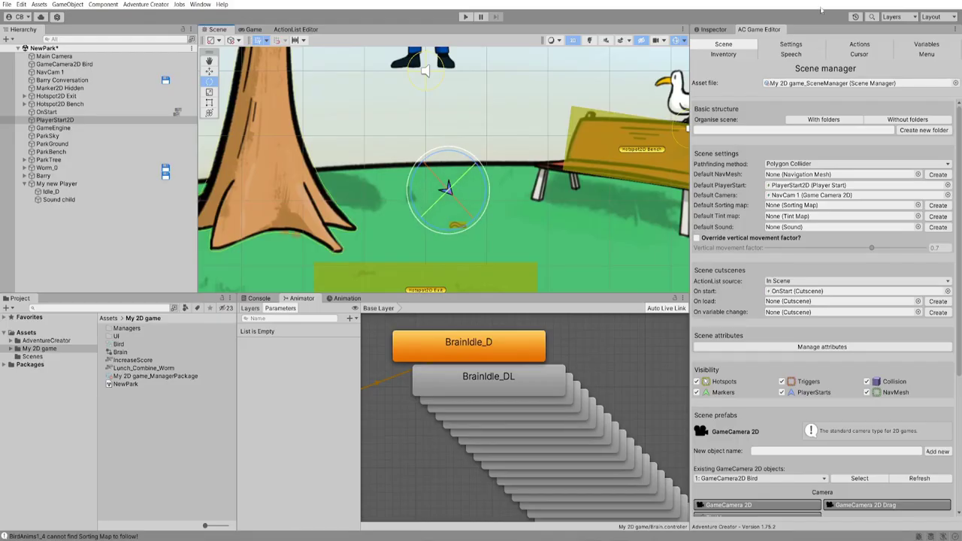
# Add a new PlayerStart2D from the Scene manager and name it 'PlayerStart2D Street'
pyautogui.click(713, 30)
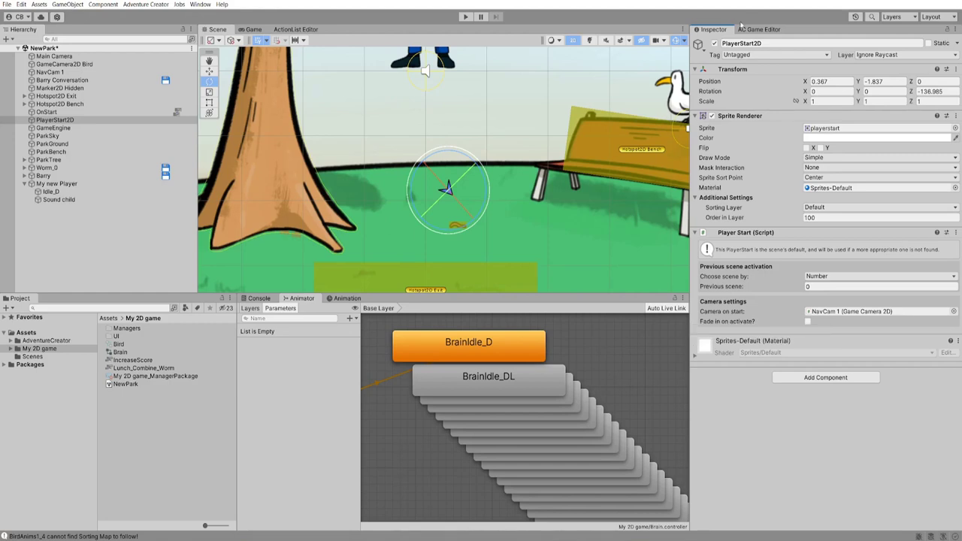
pyautogui.click(755, 30)
pyautogui.scroll(-5, 845, 450)
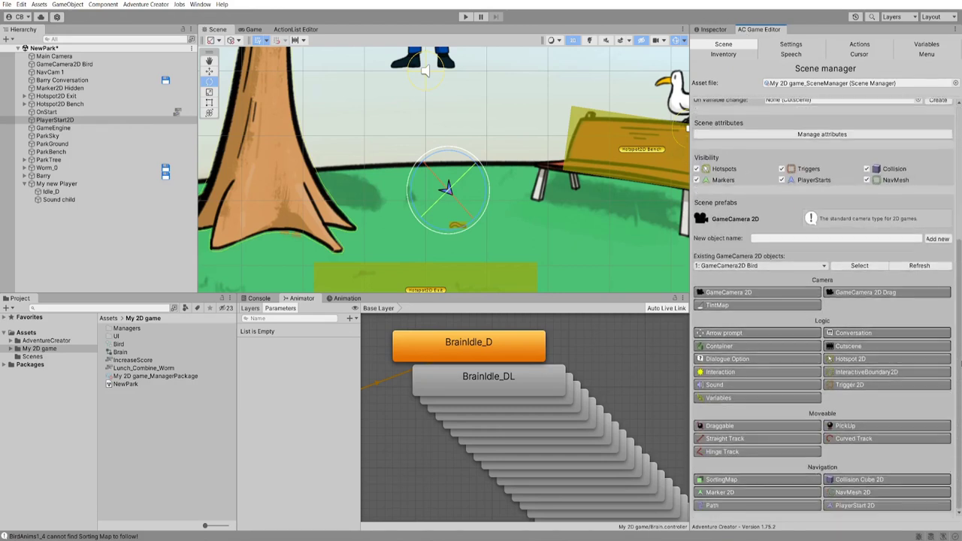
pyautogui.click(854, 505)
pyautogui.click(854, 504)
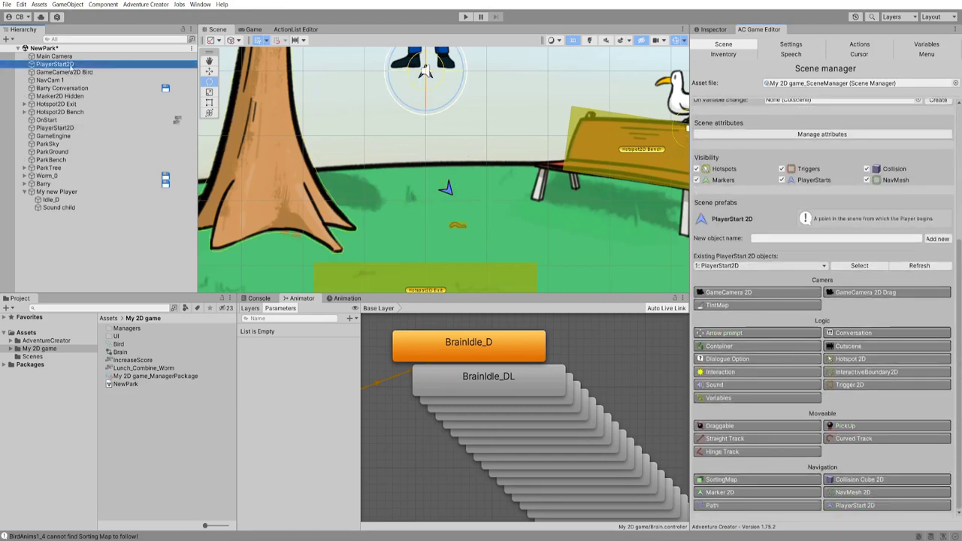
pyautogui.press('Right')
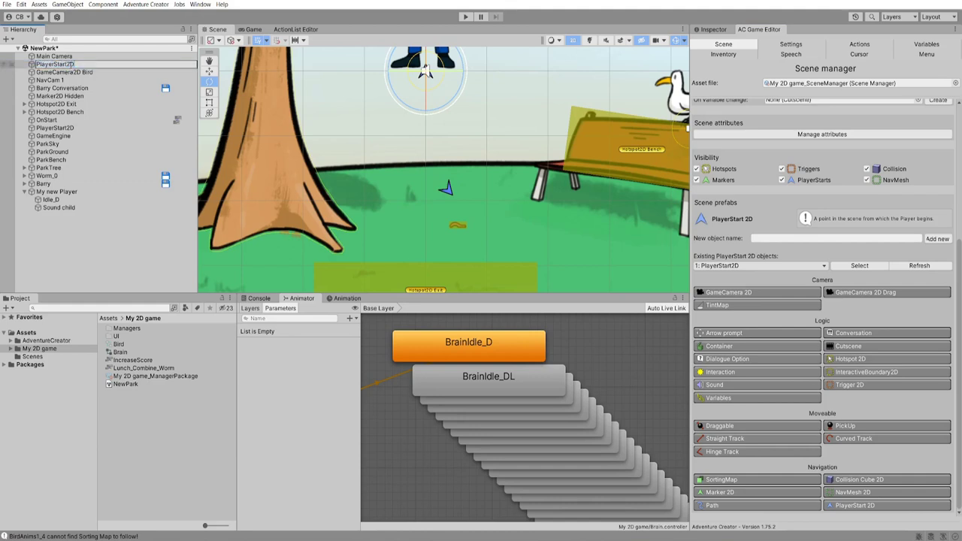
pyautogui.write('Street')
pyautogui.press('Return')
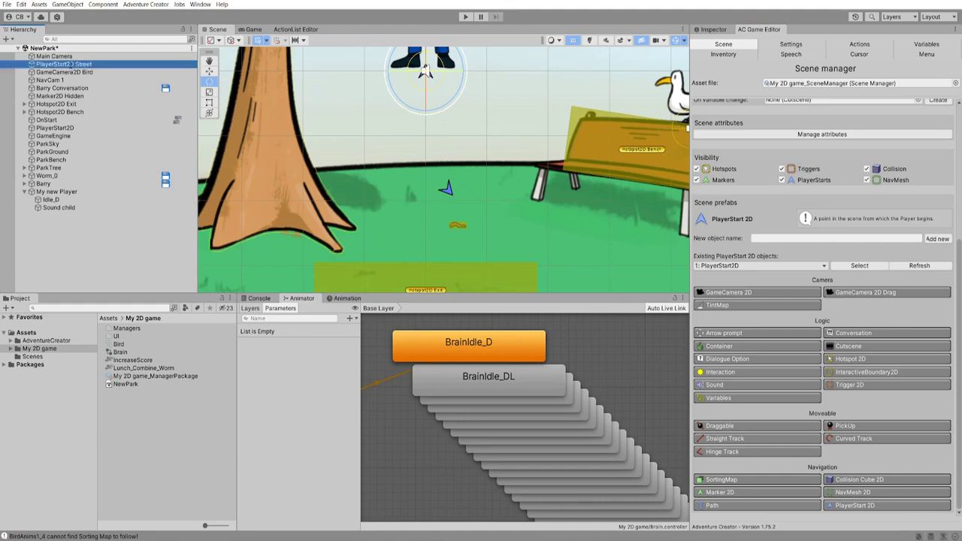
# Move PlayerStart2D Street beside Hotspot2D Exit, at position -2.65, -3.29
pyautogui.click(208, 71)
pyautogui.press('f')
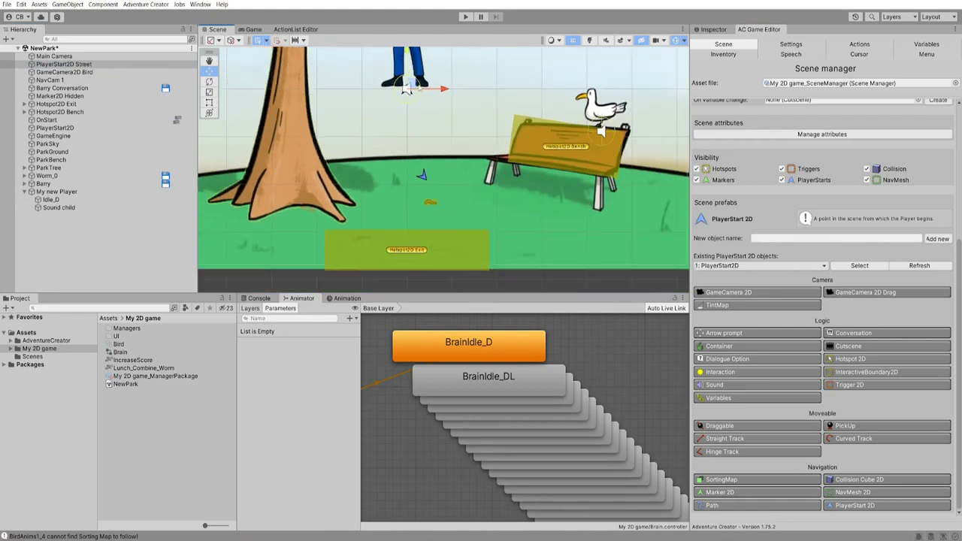
pyautogui.moveTo(405, 88); pyautogui.dragTo(292, 242)
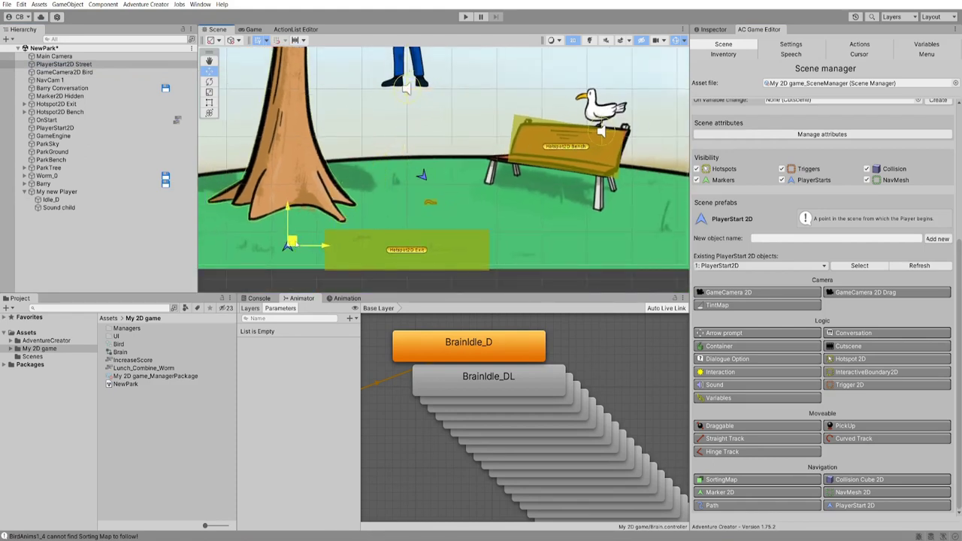
pyautogui.click(712, 29)
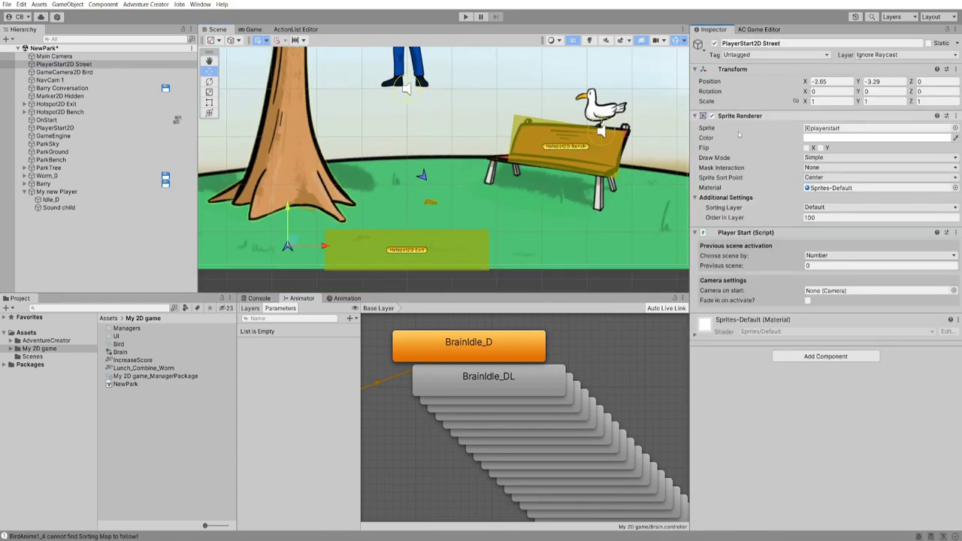
# Set the Street player start's Choose scene by to Name with previous scene 'Street'
pyautogui.click(844, 256)
pyautogui.click(823, 275)
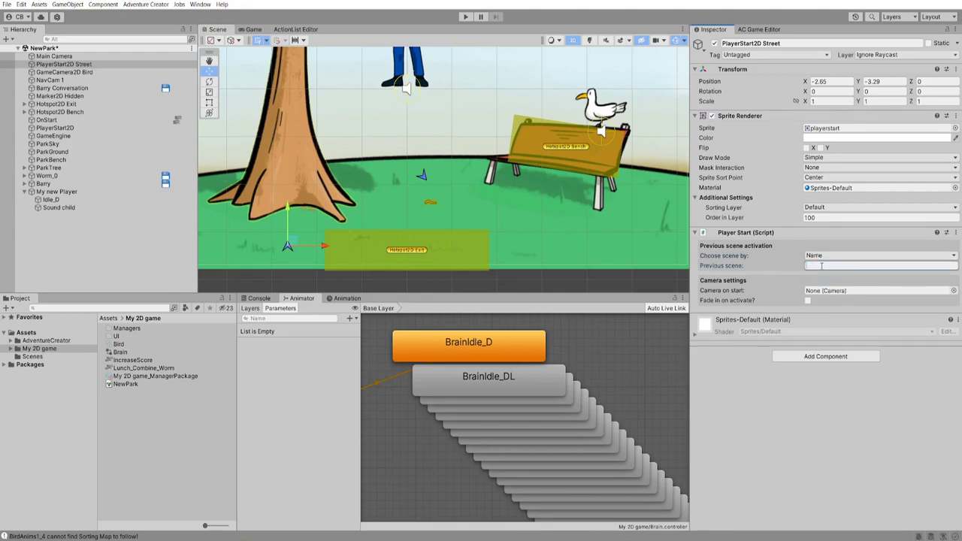
pyautogui.click(821, 265)
pyautogui.write('Street')
pyautogui.scroll(-2, 429, 181)
pyautogui.moveTo(443, 175); pyautogui.dragTo(458, 220, button='middle')
pyautogui.scroll(-2, 460, 220)
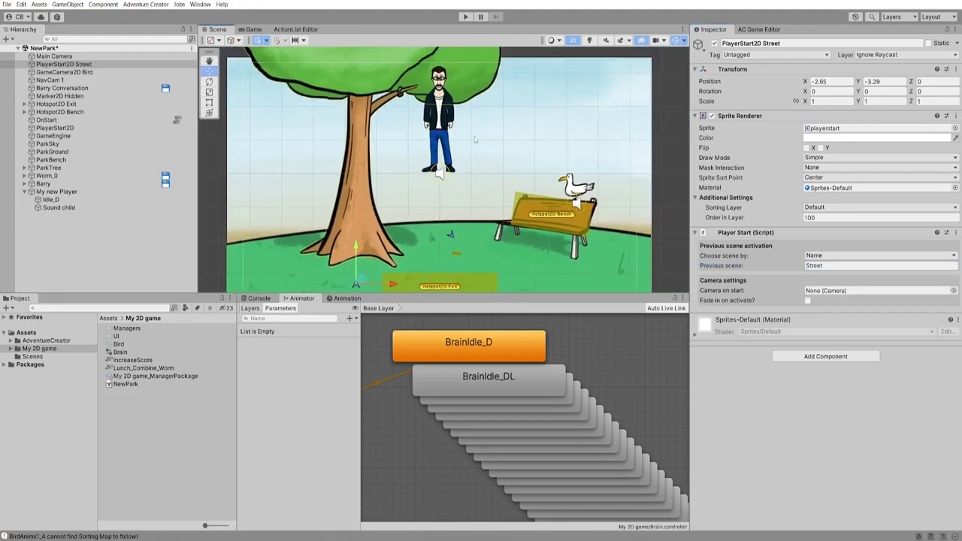
pyautogui.click(67, 192)
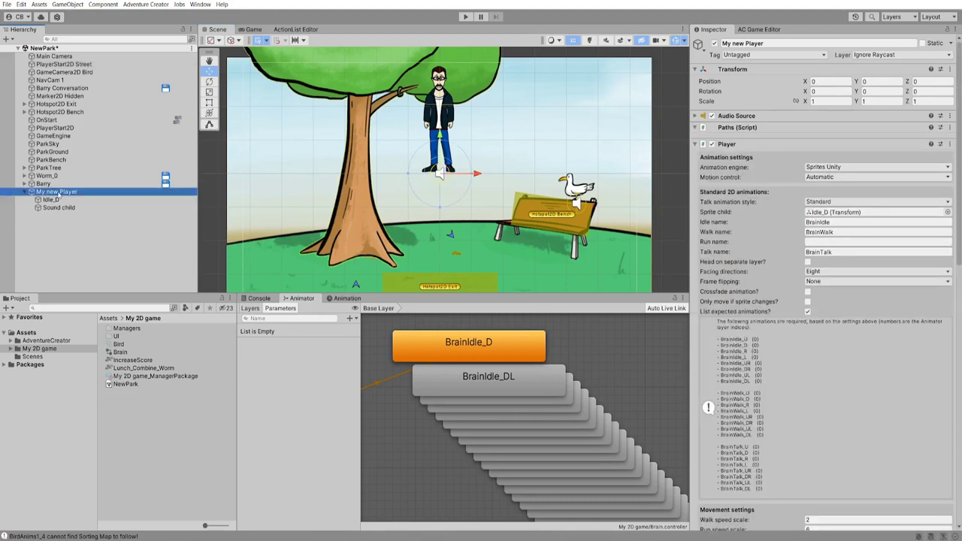
# Save My new Player as a prefab and assign it as the Settings manager's player prefab
pyautogui.moveTo(57, 193); pyautogui.dragTo(138, 408)
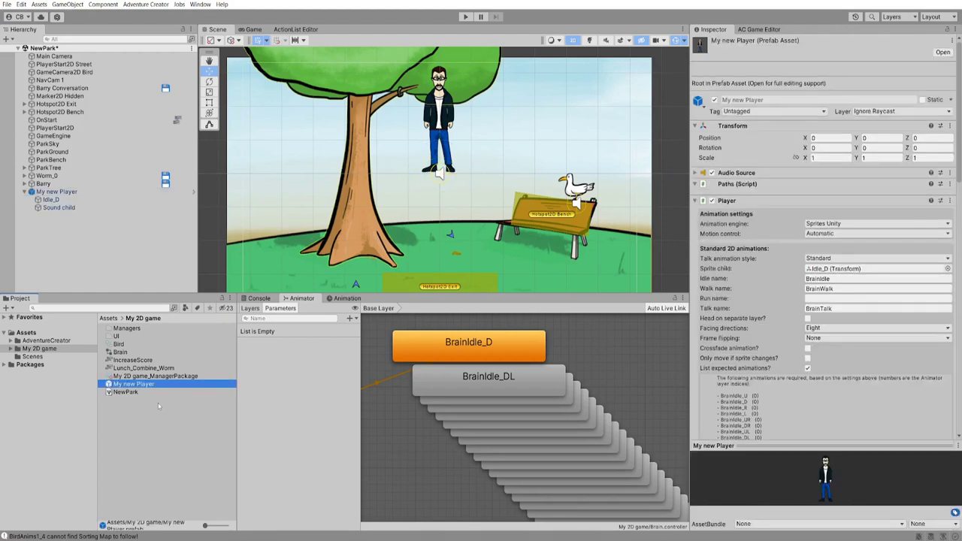
pyautogui.click(758, 30)
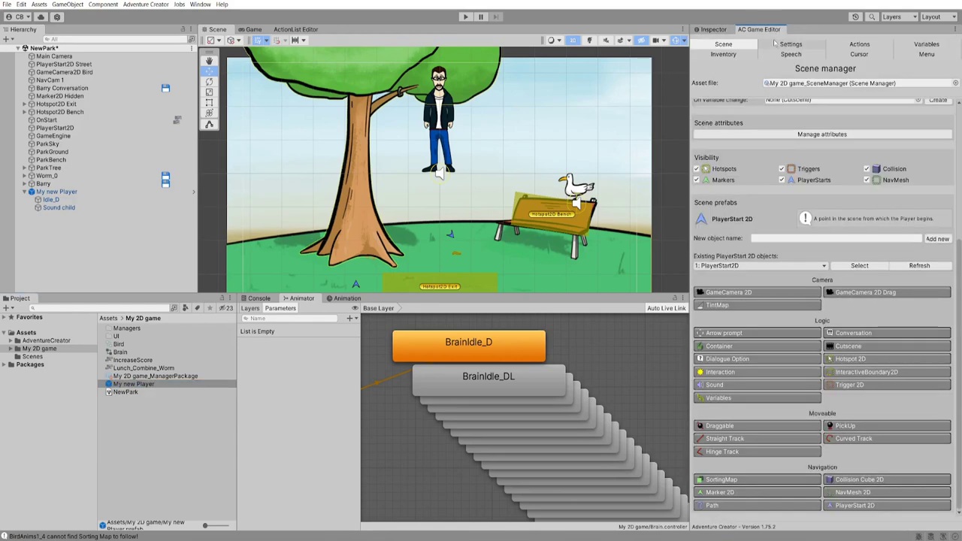
pyautogui.click(791, 44)
pyautogui.scroll(-2, 959, 254)
pyautogui.scroll(5, 960, 254)
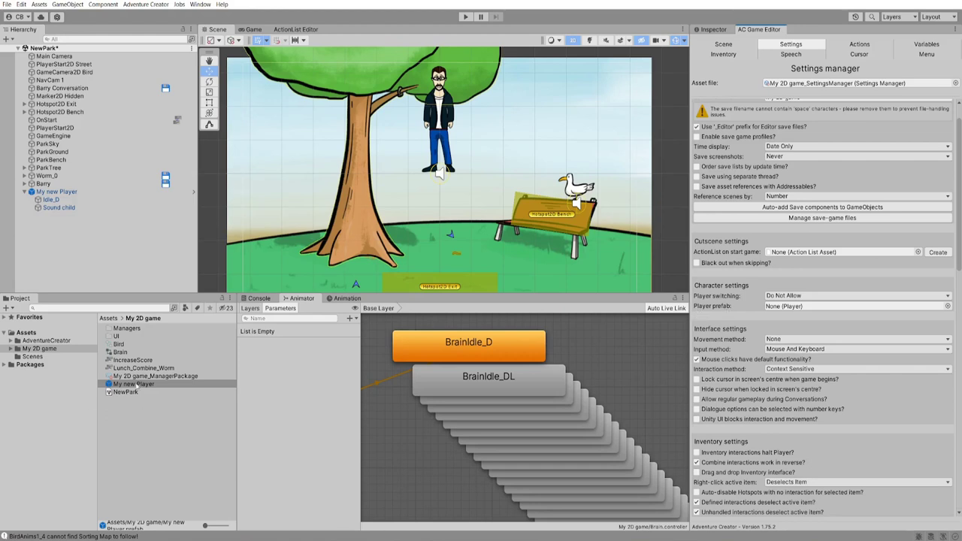
pyautogui.moveTo(134, 384); pyautogui.dragTo(774, 307)
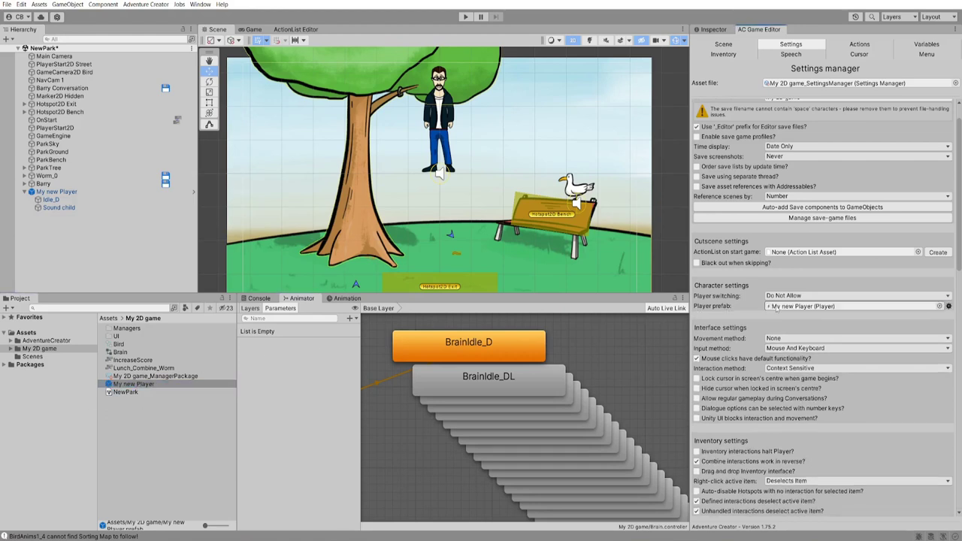
# Delete My new Player from the Hierarchy and start Play mode
pyautogui.rightClick(78, 192)
pyautogui.click(112, 260)
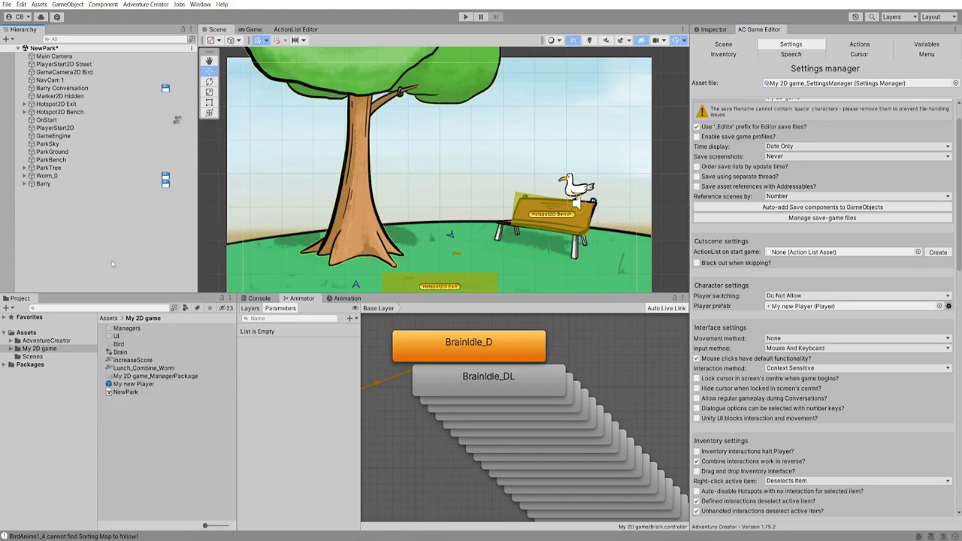
pyautogui.click(465, 16)
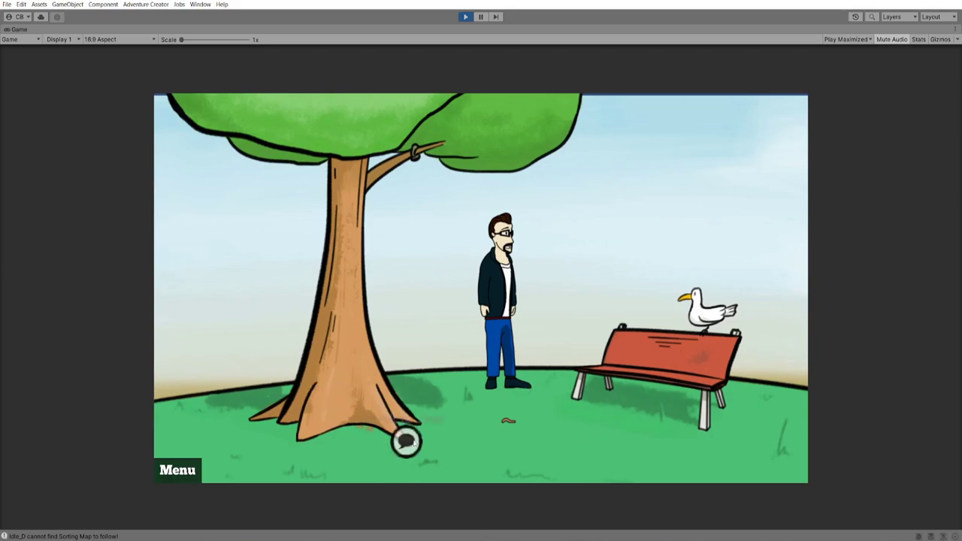
# Stop Play mode after watching the spawned player in the park
pyautogui.click(465, 17)
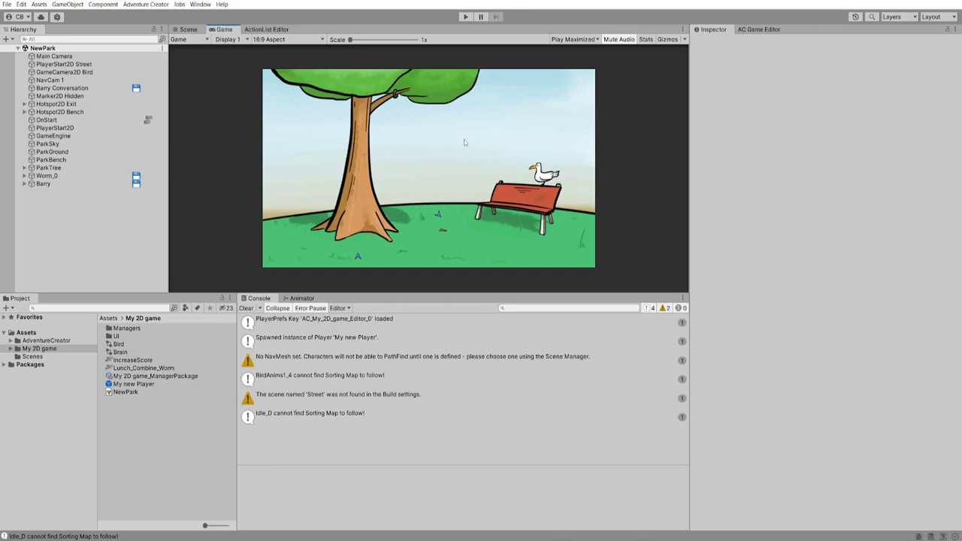
# Create a Default NavMesh from the AC Scene manager and select it in the Hierarchy
pyautogui.click(187, 29)
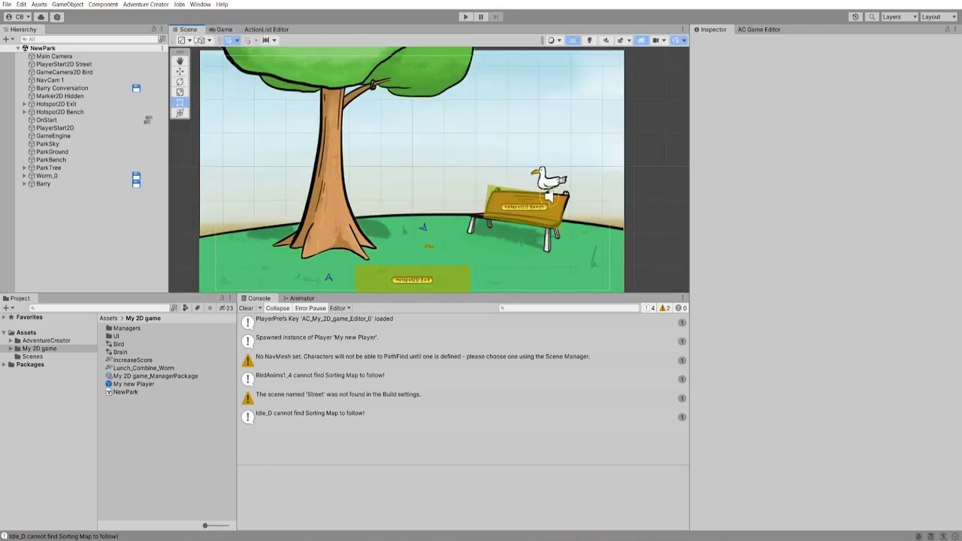
pyautogui.moveTo(313, 170); pyautogui.dragTo(329, 165, button='middle')
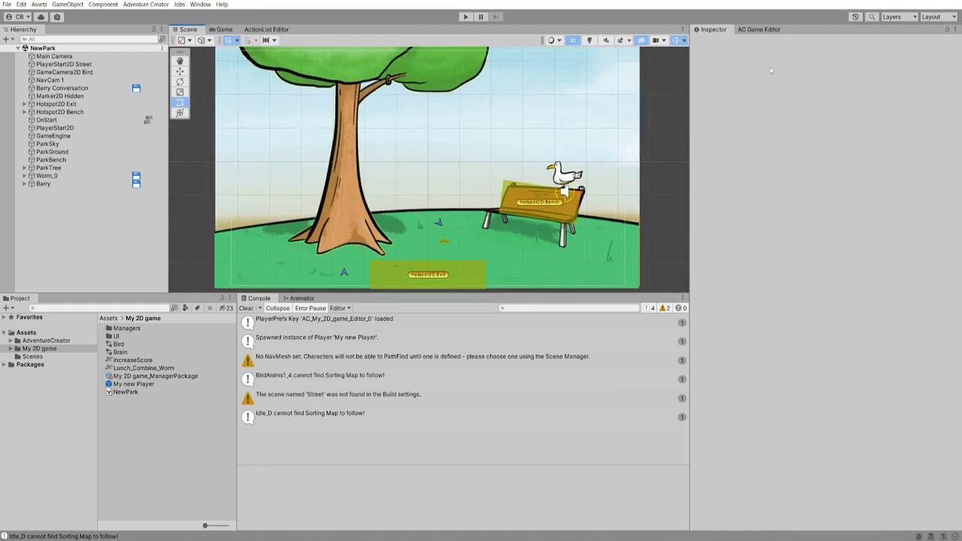
pyautogui.click(757, 30)
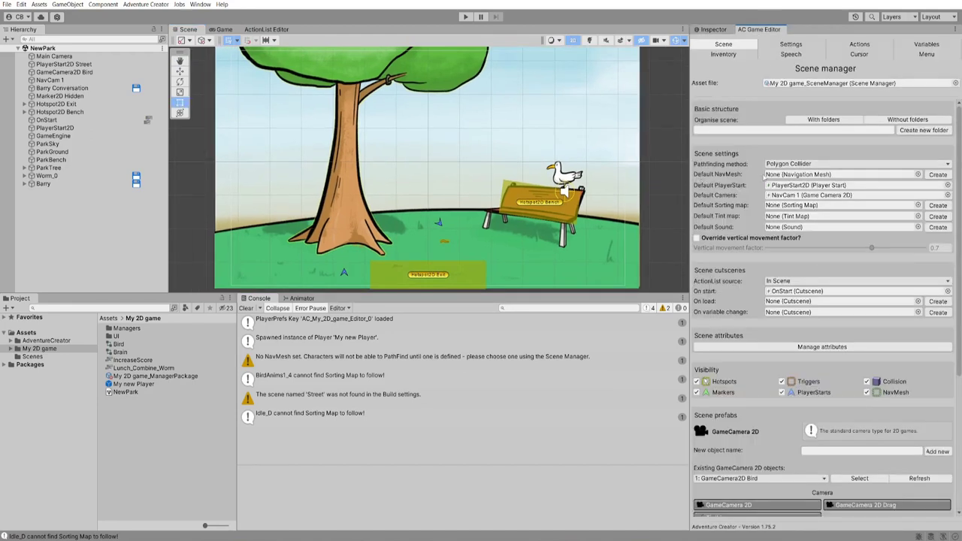
pyautogui.click(946, 177)
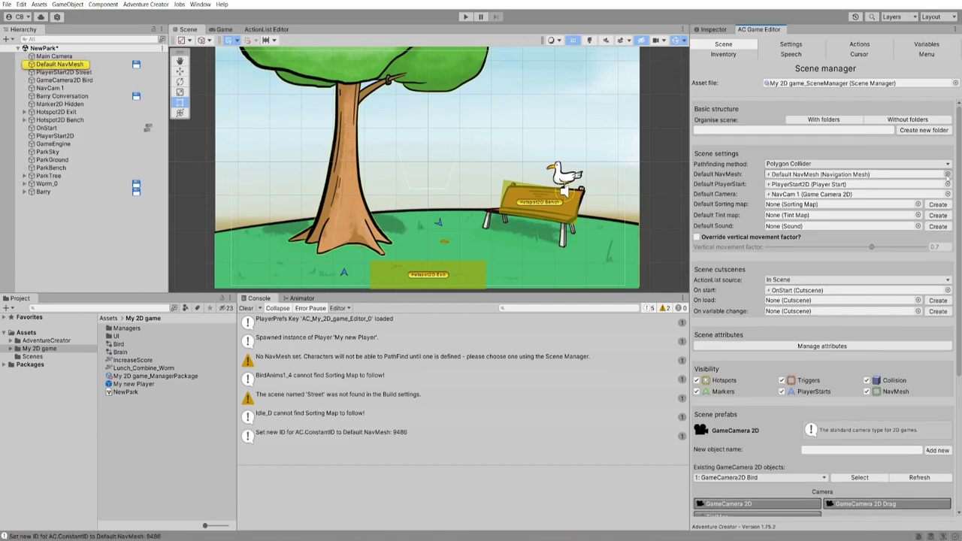
pyautogui.click(66, 64)
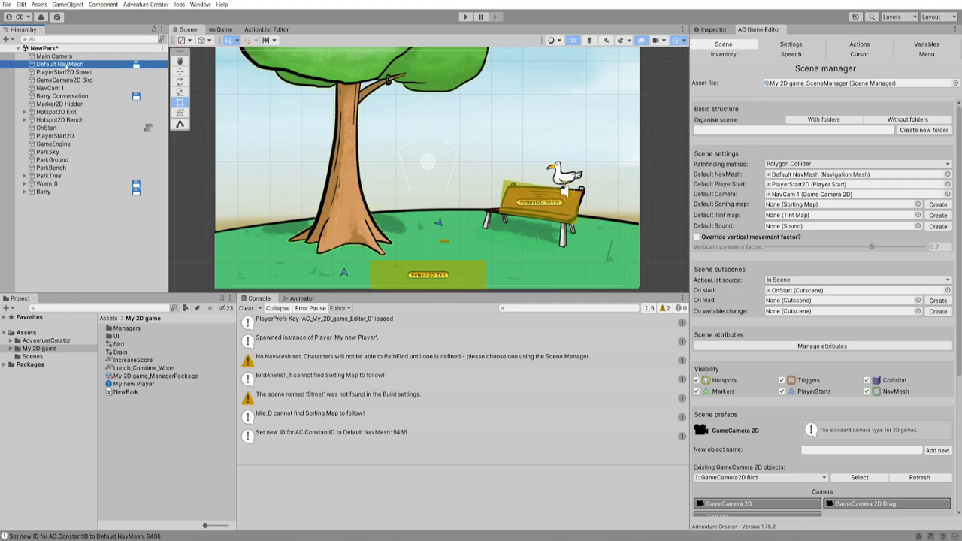
# Reshape the Default NavMesh polygon's corners and added vertices to trace the grass from left of the tree past the bench
pyautogui.click(713, 30)
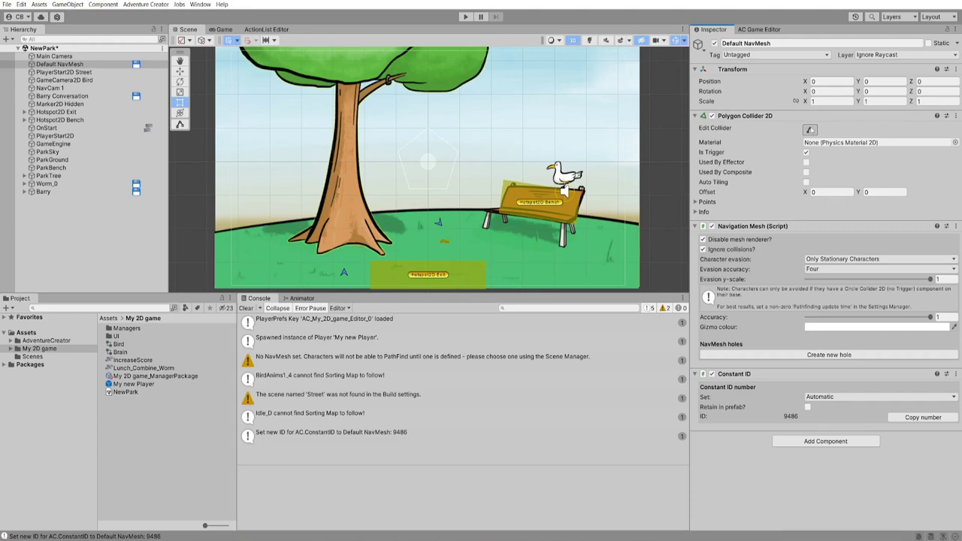
pyautogui.click(809, 129)
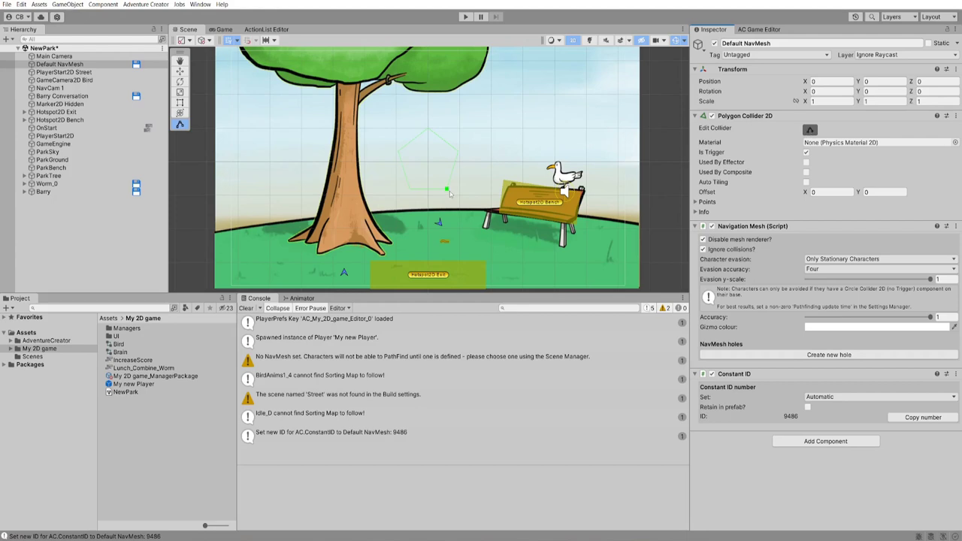
pyautogui.moveTo(446, 189); pyautogui.dragTo(610, 235)
pyautogui.moveTo(601, 282); pyautogui.dragTo(609, 284)
pyautogui.moveTo(411, 193); pyautogui.dragTo(246, 276)
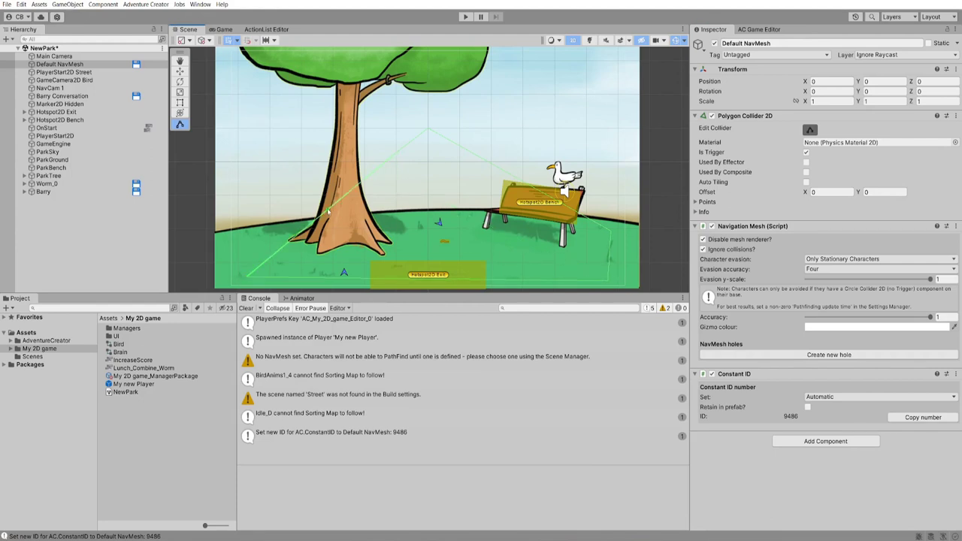
pyautogui.moveTo(288, 220); pyautogui.dragTo(286, 232)
pyautogui.moveTo(429, 128); pyautogui.dragTo(448, 218)
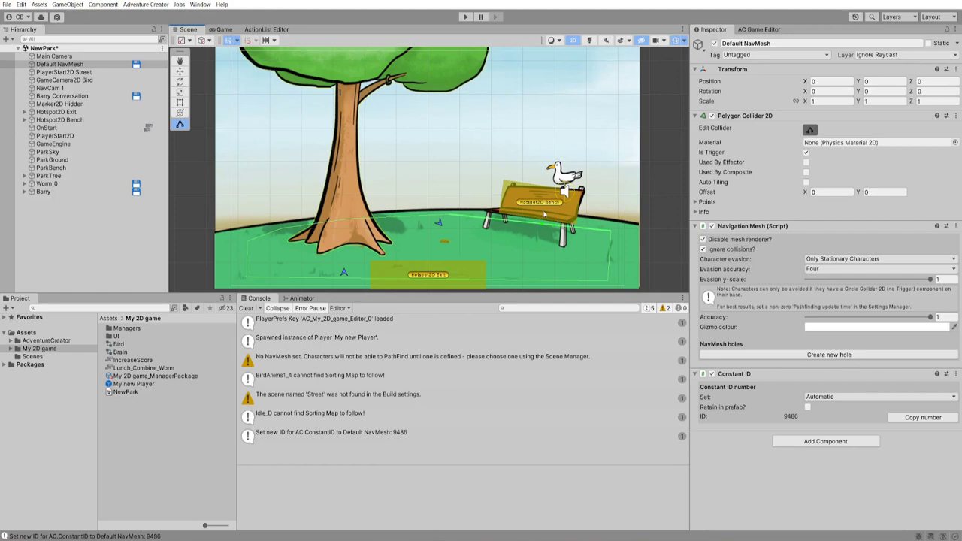
pyautogui.moveTo(568, 226); pyautogui.dragTo(569, 253)
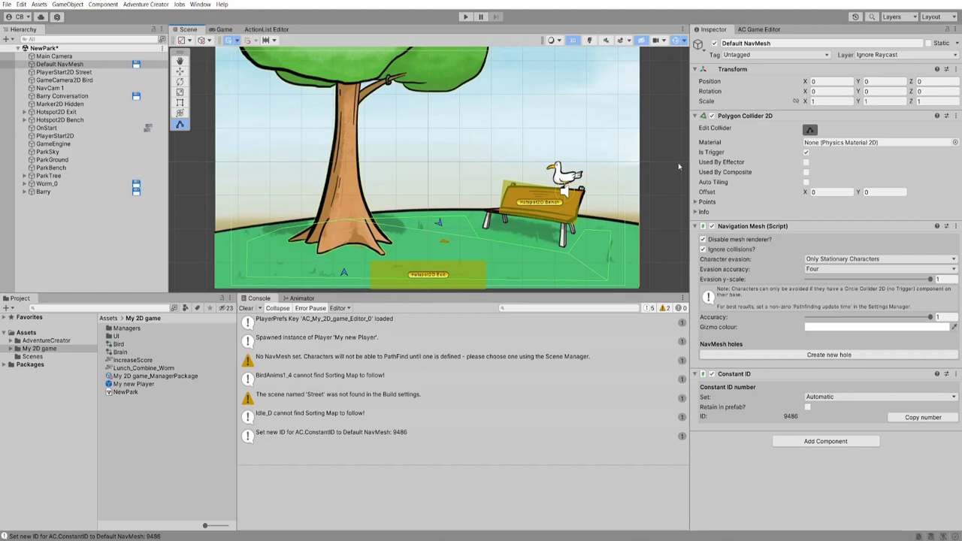
# Finish the polygon edit, set Settings' Movement method to Point And Click, and enter Play mode
pyautogui.click(808, 130)
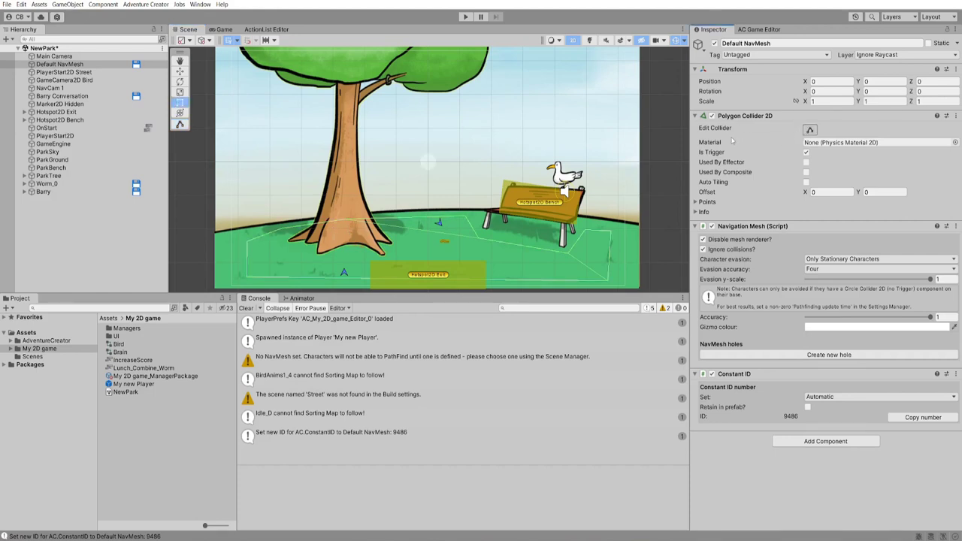
pyautogui.click(776, 30)
pyautogui.click(789, 44)
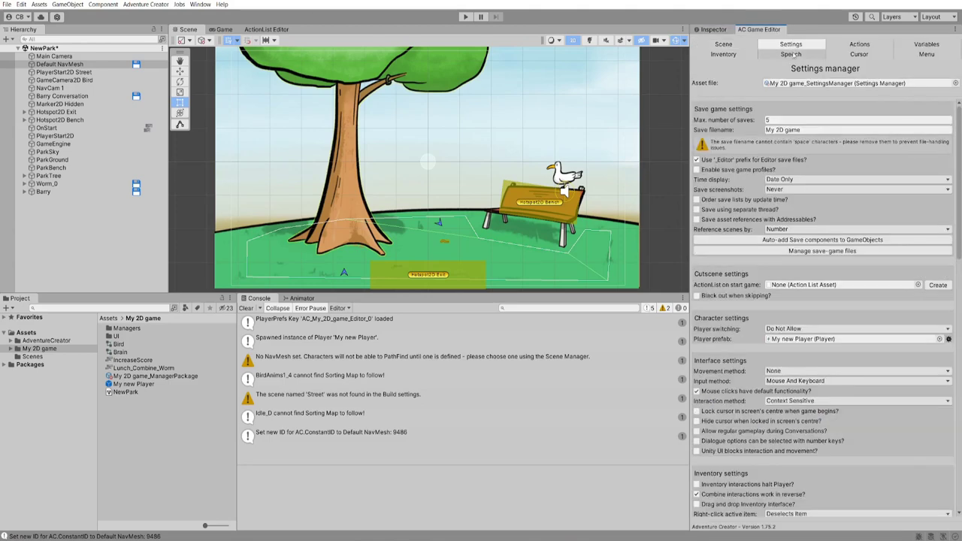
pyautogui.scroll(-4, 850, 233)
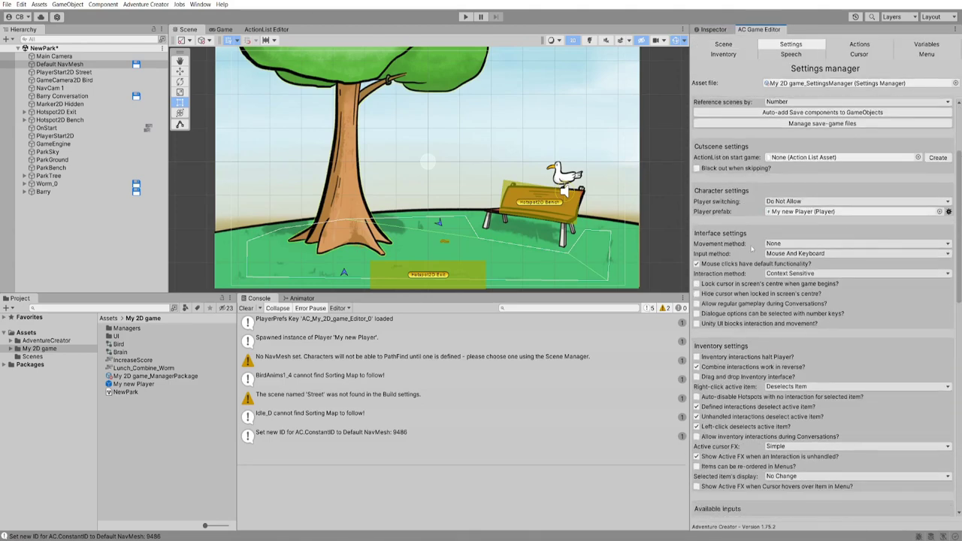
pyautogui.click(791, 247)
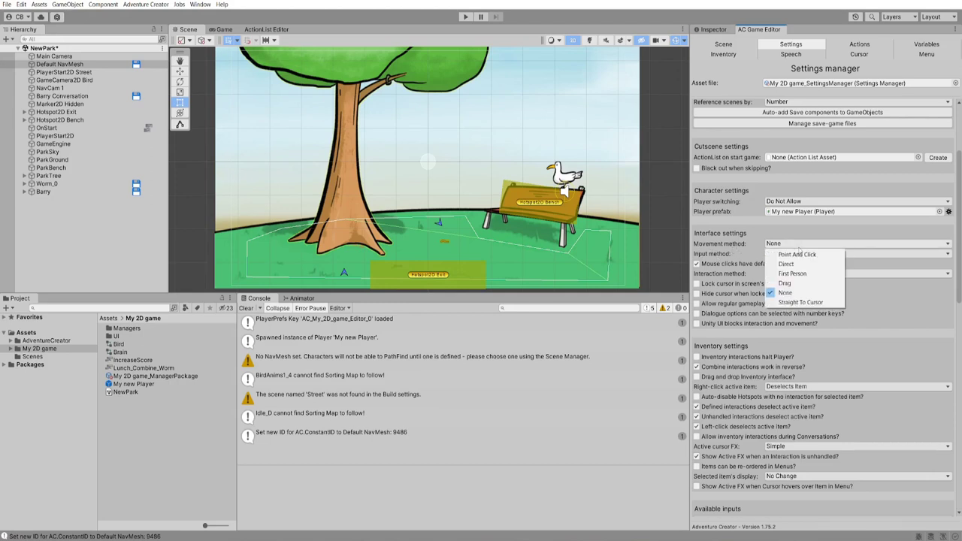
pyautogui.click(790, 253)
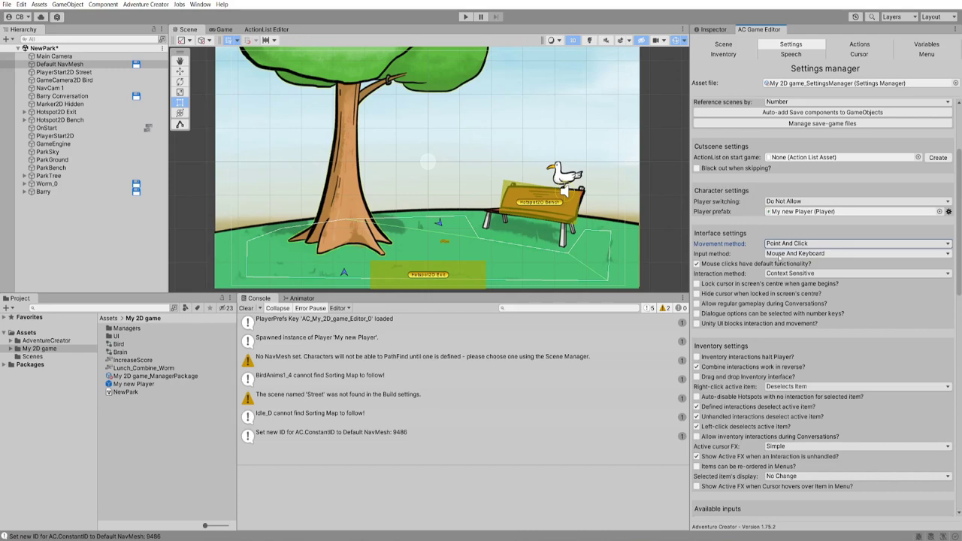
pyautogui.click(465, 16)
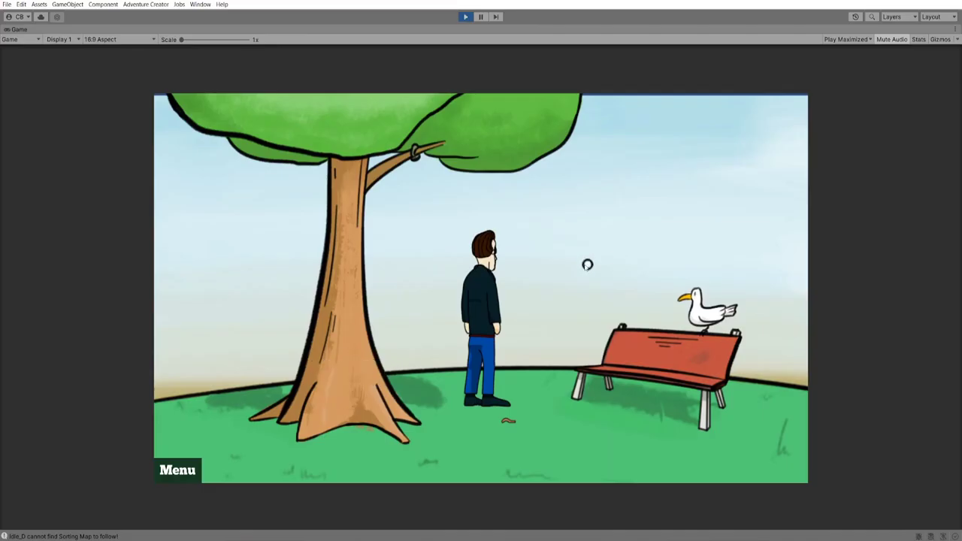
# Walk the player across the grass, behind the tree trunk and back out right, then stop play
pyautogui.click(530, 360)
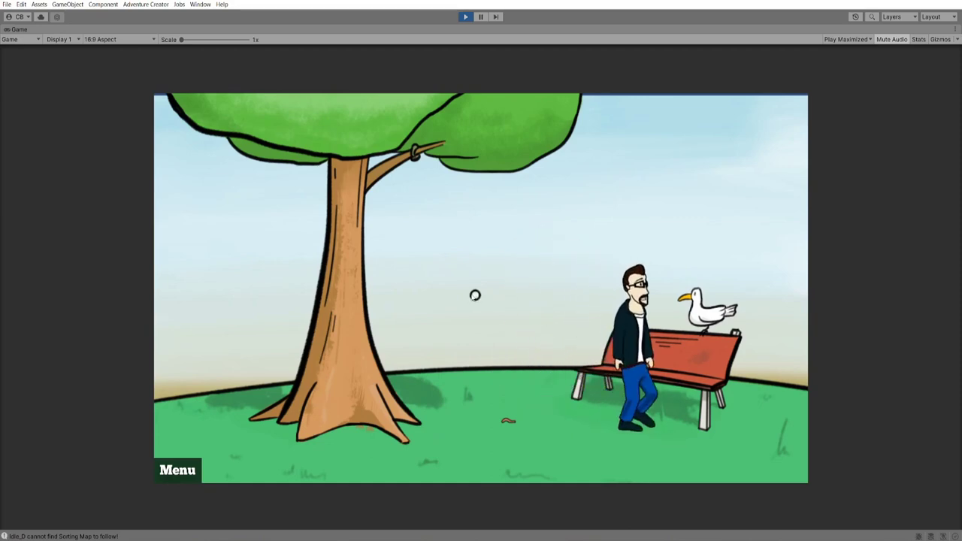
pyautogui.click(398, 309)
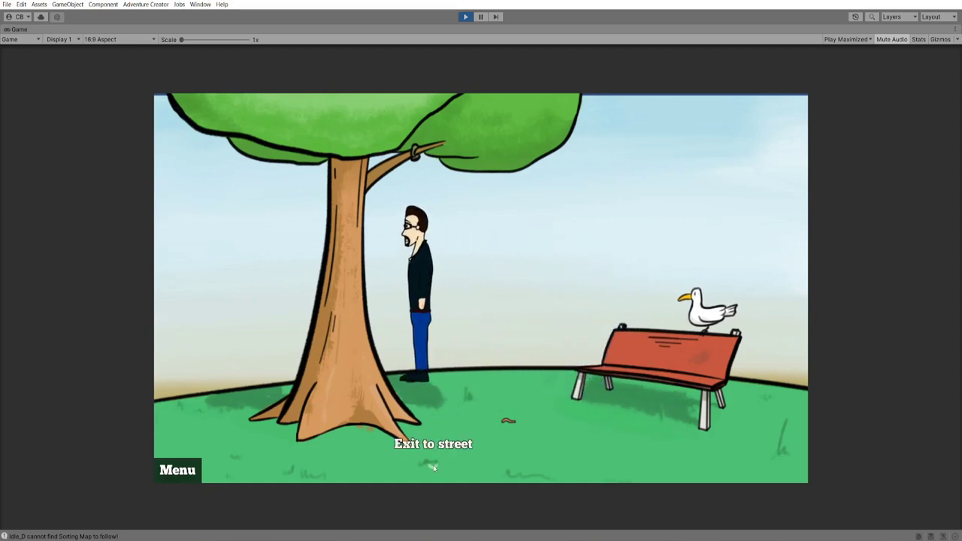
pyautogui.click(234, 403)
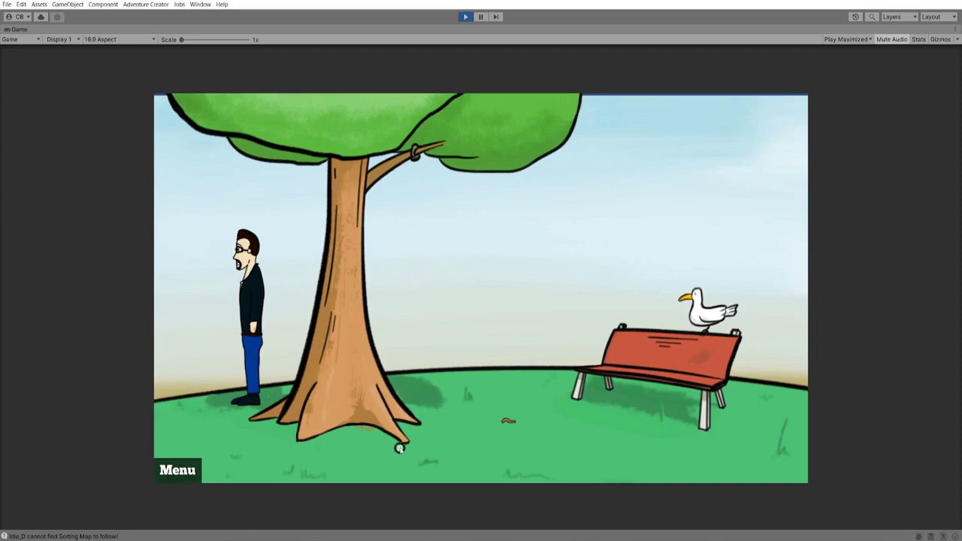
pyautogui.click(446, 446)
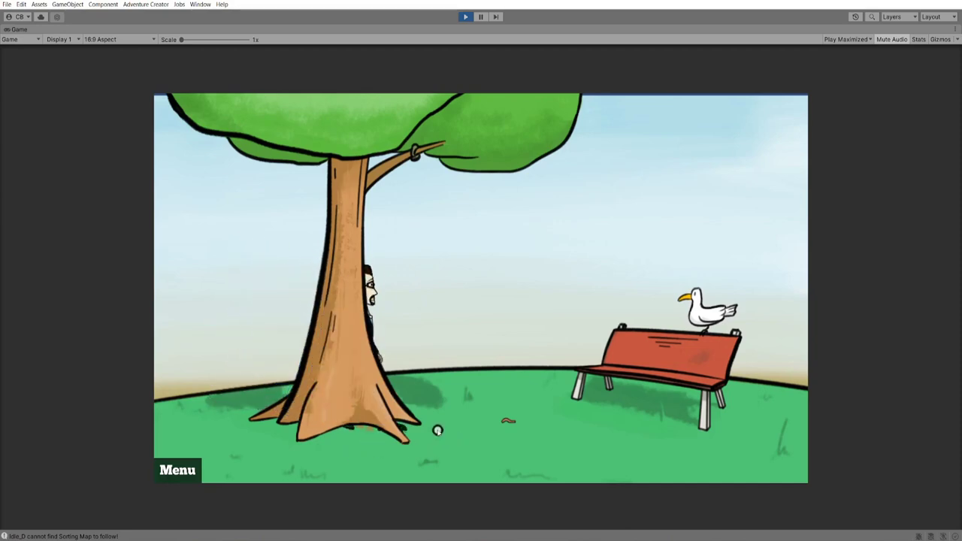
pyautogui.click(464, 16)
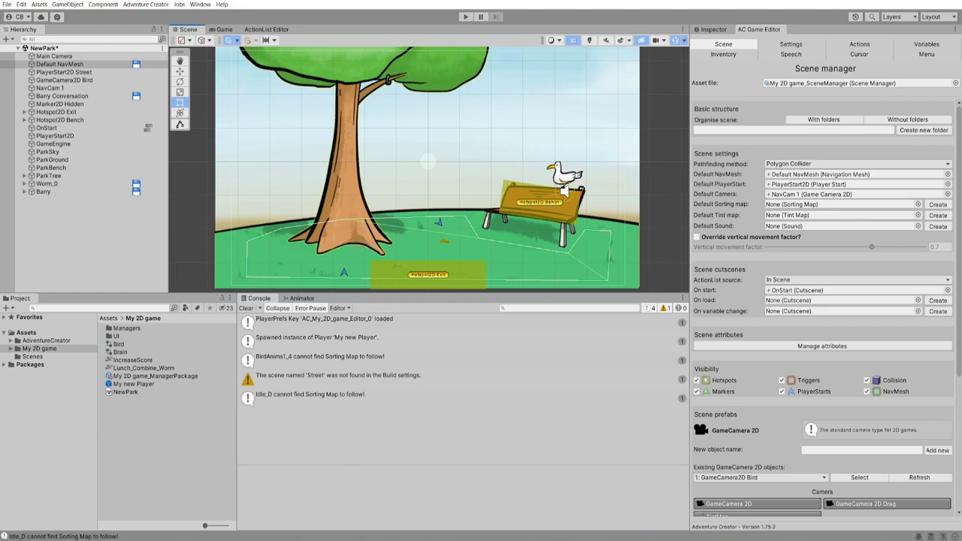
# Create an empty GameObject named 'Tree hole'
pyautogui.click(67, 3)
pyautogui.click(77, 16)
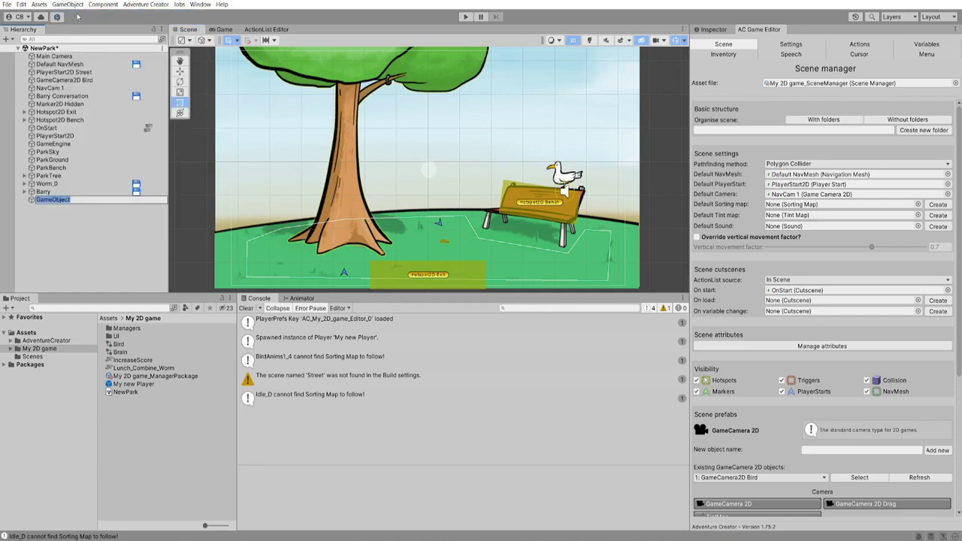
pyautogui.write('Tree hole')
pyautogui.press('Return')
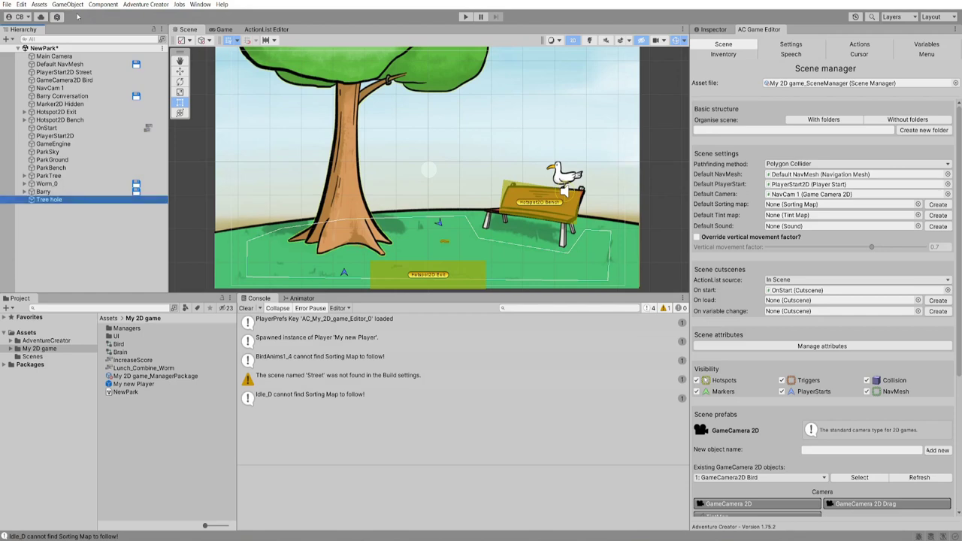
# Reset Tree hole's transform to the origin and add a Polygon Collider 2D to it
pyautogui.click(715, 30)
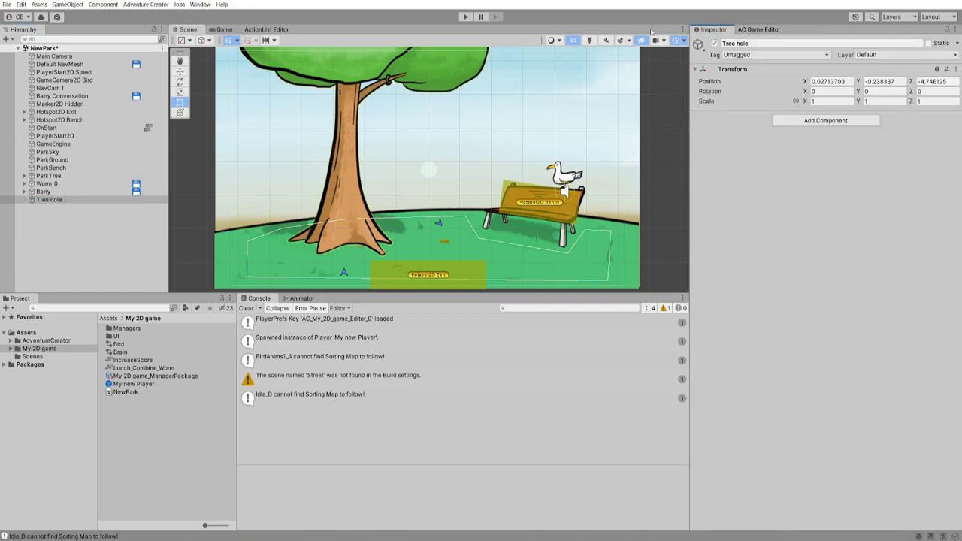
pyautogui.click(954, 68)
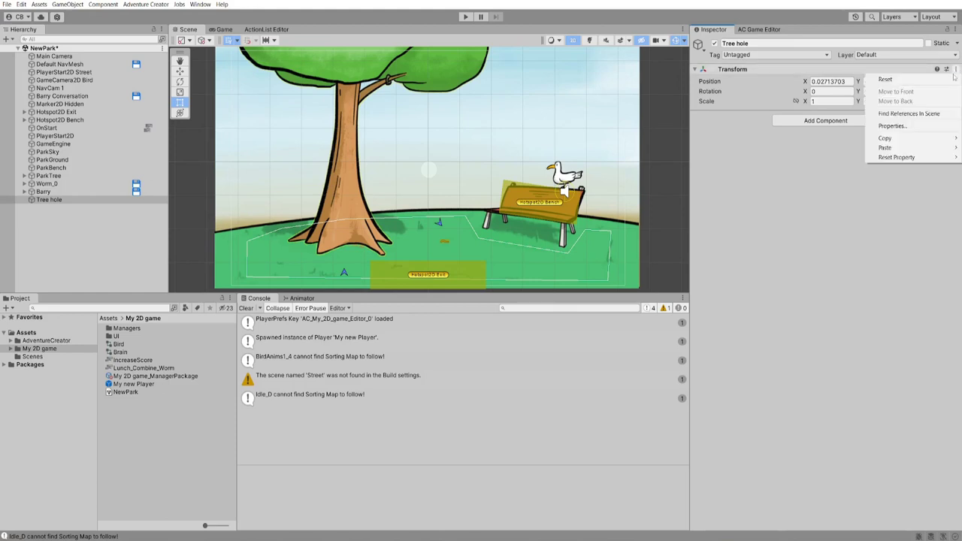
pyautogui.click(883, 75)
pyautogui.click(832, 121)
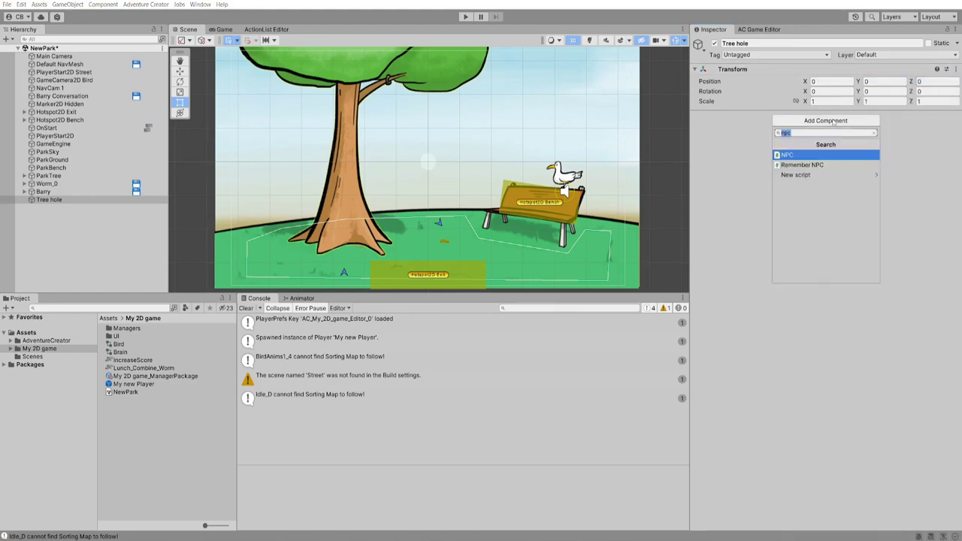
pyautogui.write('polygon')
pyautogui.click(812, 164)
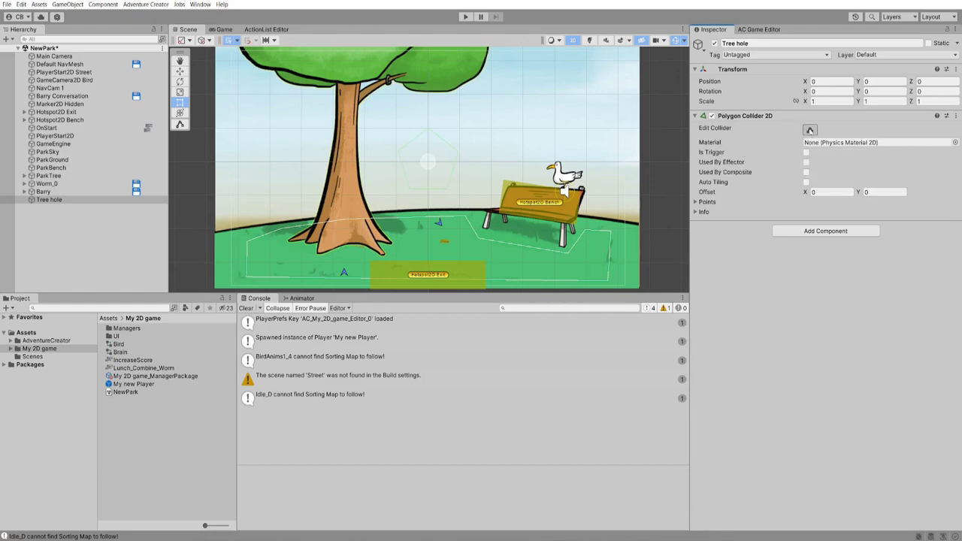
# Move the collider's vertices in around the tree trunk, then select Default NavMesh
pyautogui.click(809, 130)
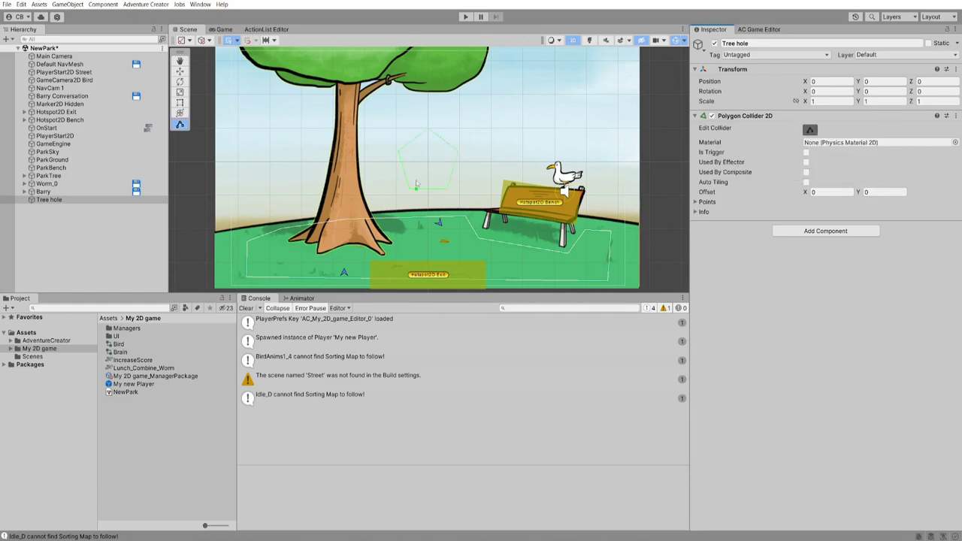
pyautogui.moveTo(316, 251); pyautogui.dragTo(385, 254)
pyautogui.moveTo(458, 153); pyautogui.dragTo(426, 130)
pyautogui.click(810, 131)
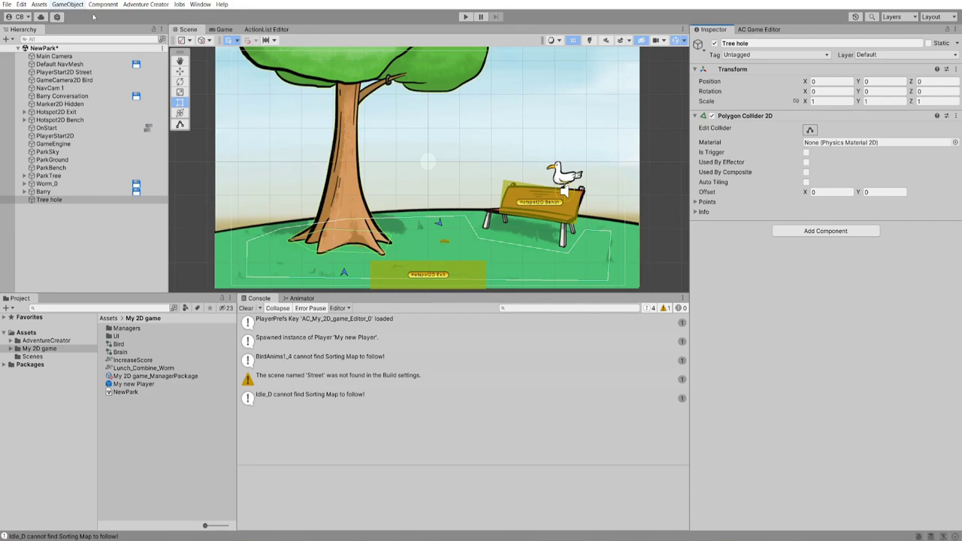
pyautogui.click(60, 64)
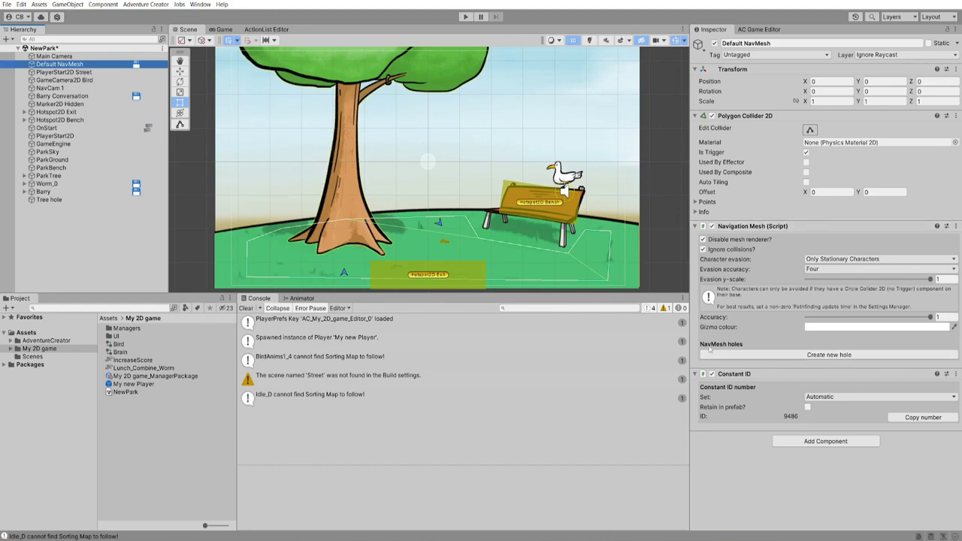
# Create NavMesh hole #0 on Default NavMesh, assign Tree hole to it, and start the game with Ctrl+P
pyautogui.click(867, 356)
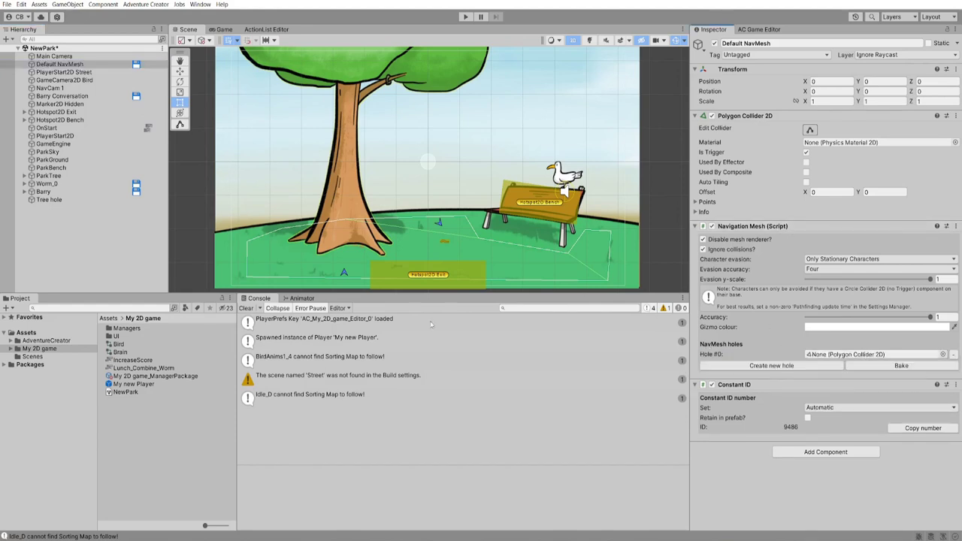
pyautogui.moveTo(49, 199); pyautogui.dragTo(819, 356)
pyautogui.hotkey('ctrl', 'p')
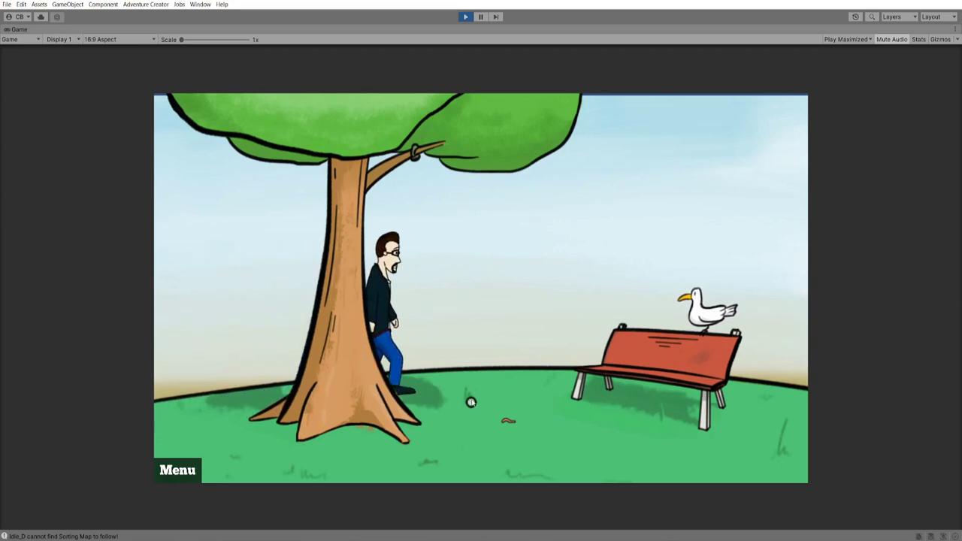
# Walk the player out from, behind and in front of the trunk with Gizmos toggled, then stop play
pyautogui.click(470, 402)
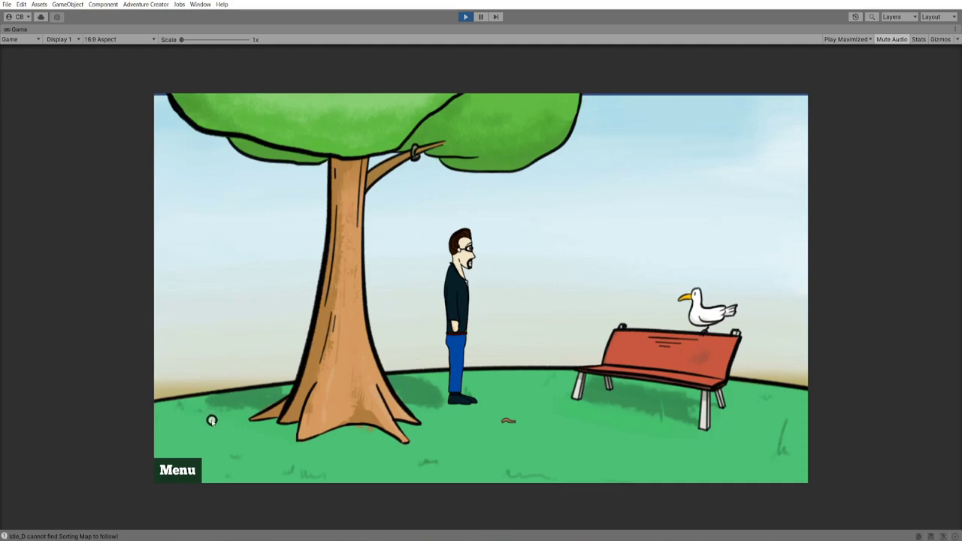
pyautogui.click(940, 39)
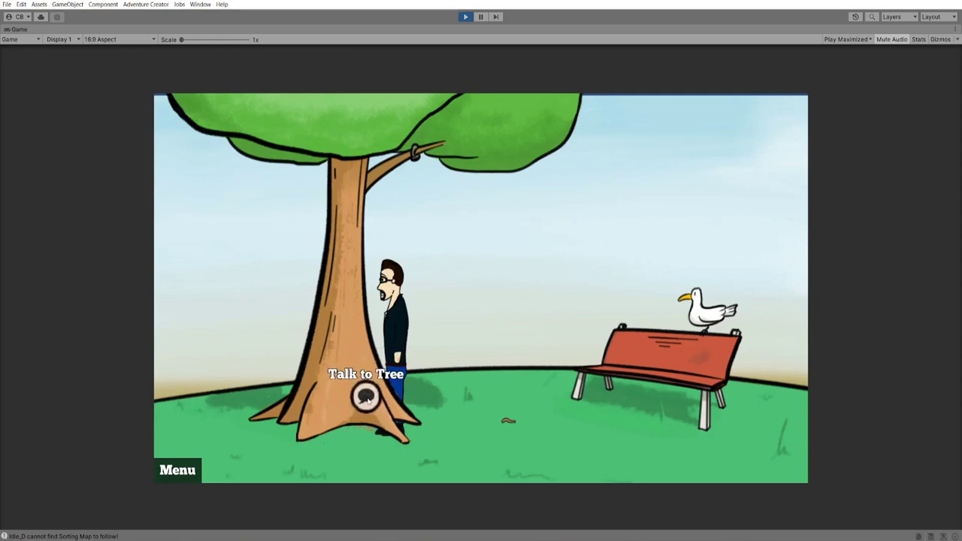
pyautogui.click(298, 456)
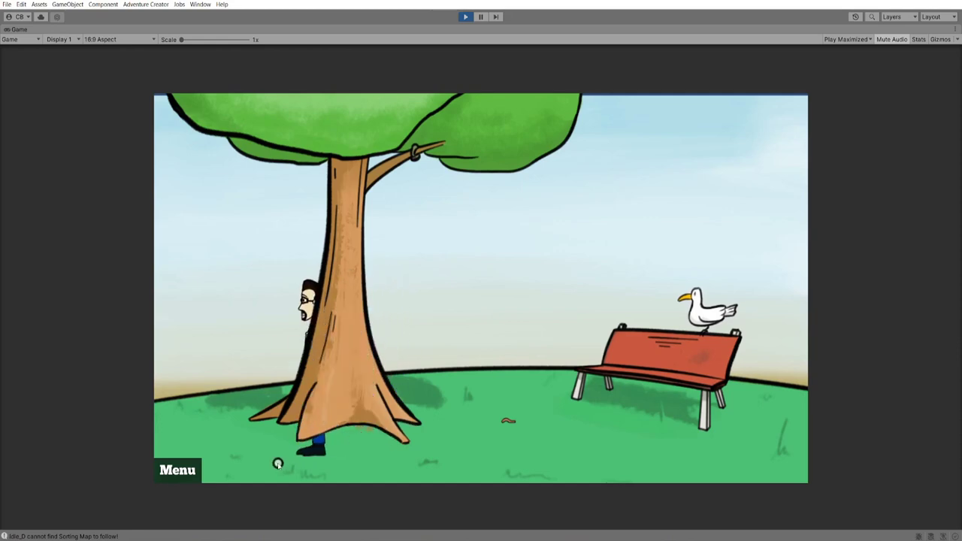
pyautogui.click(369, 443)
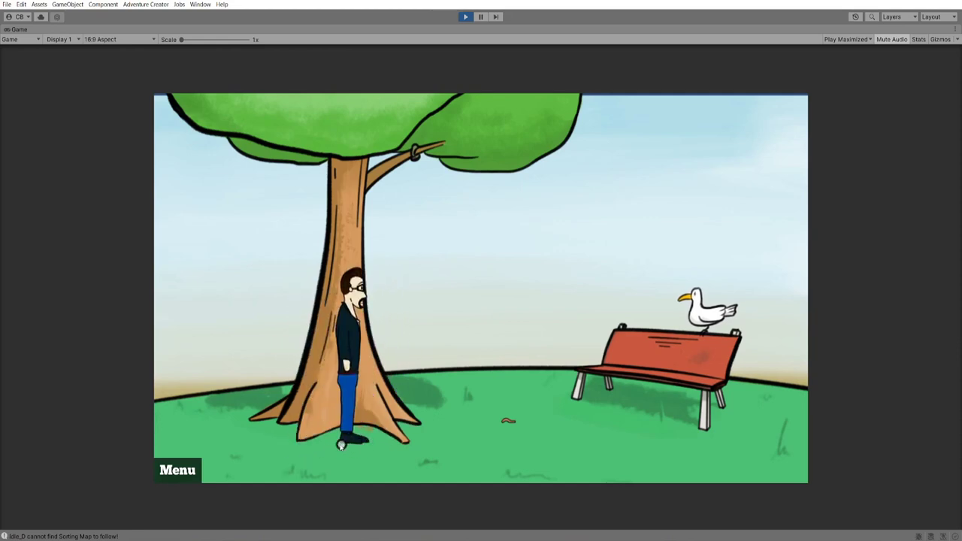
pyautogui.hotkey('ctrl', 'p')
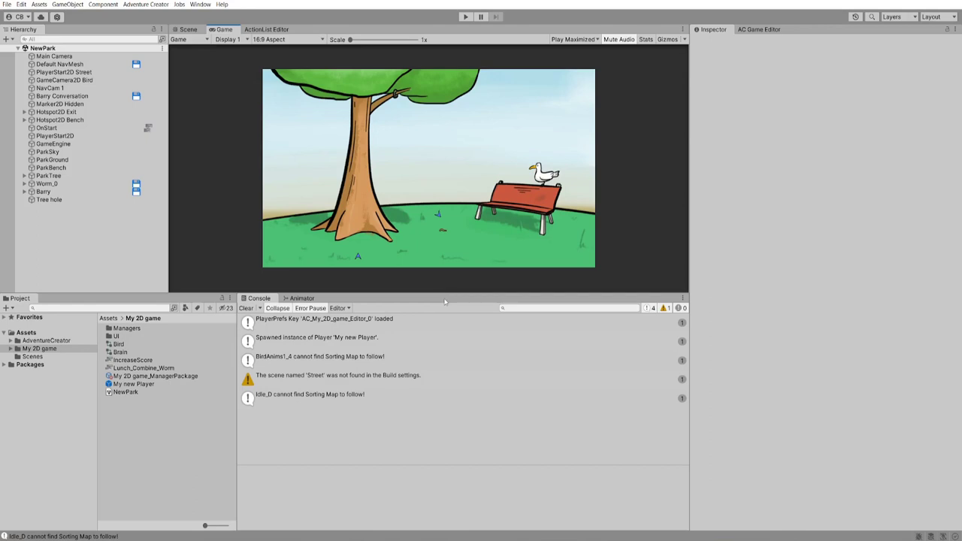
# Switch to the Scene view, select the ParkTree object, and zoom in on it
pyautogui.hotkey('ctrl', '1')
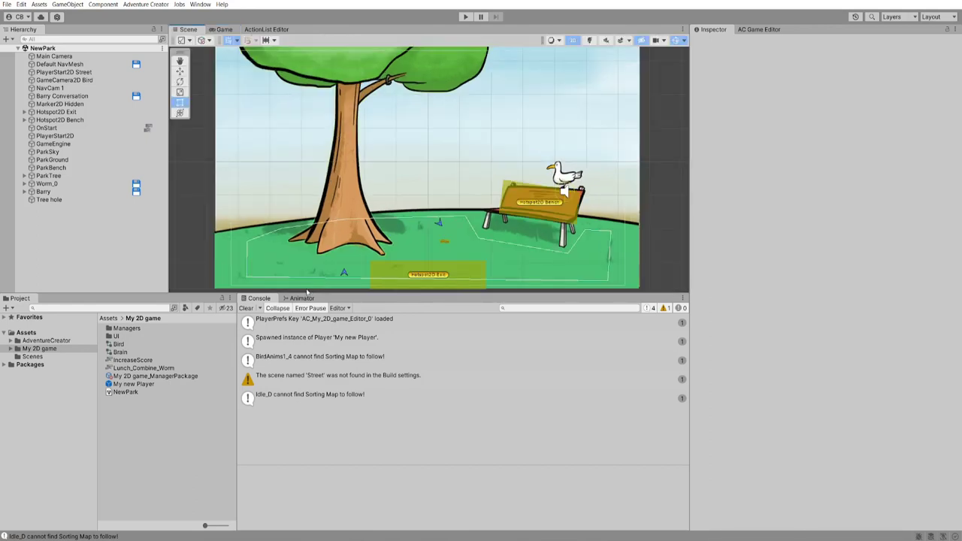
pyautogui.click(360, 190)
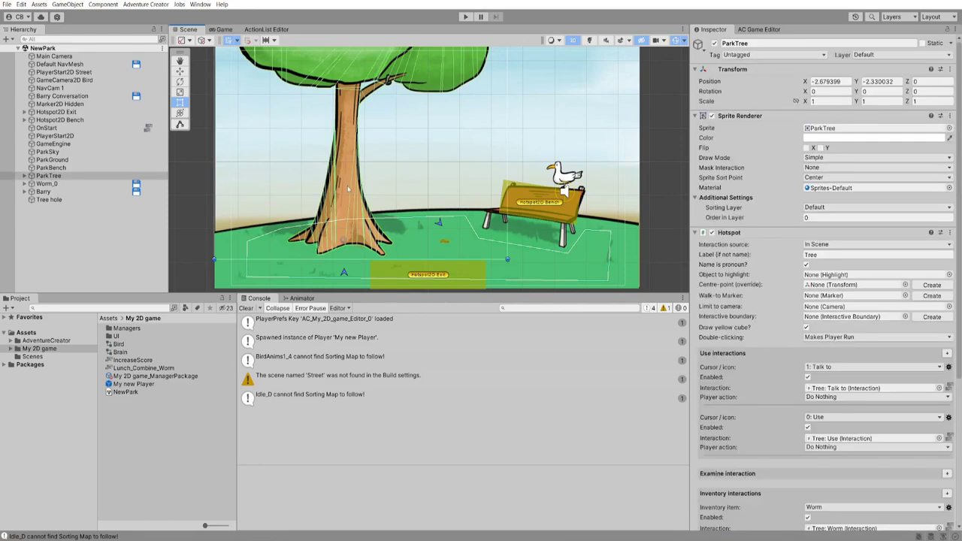
pyautogui.scroll(5, 366, 245)
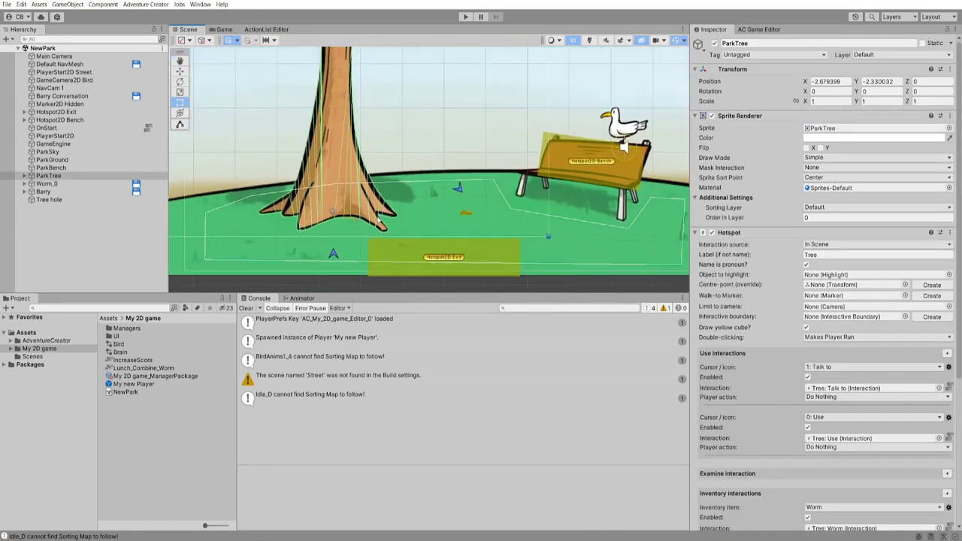
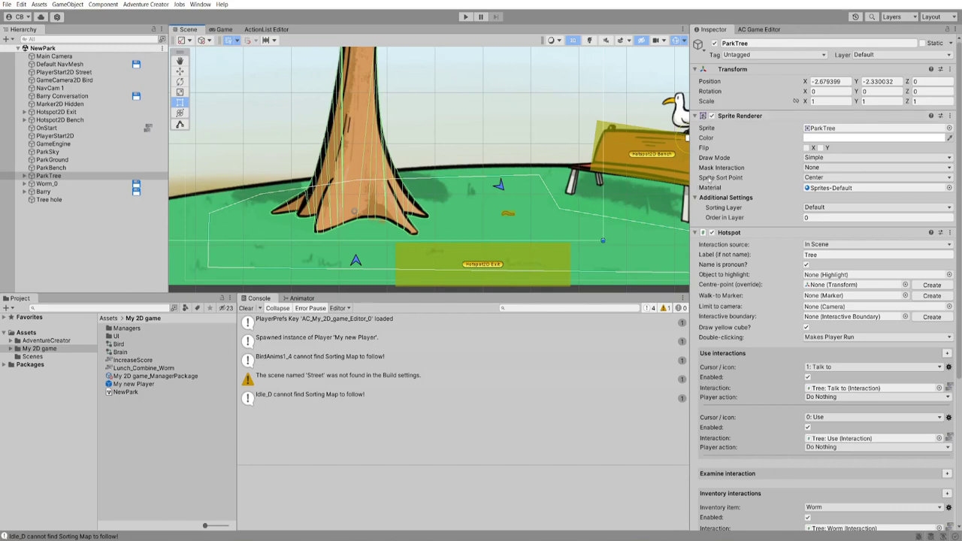
# Set Sprite Sort Point to Pivot on ParkTree and ParkBench
pyautogui.click(821, 178)
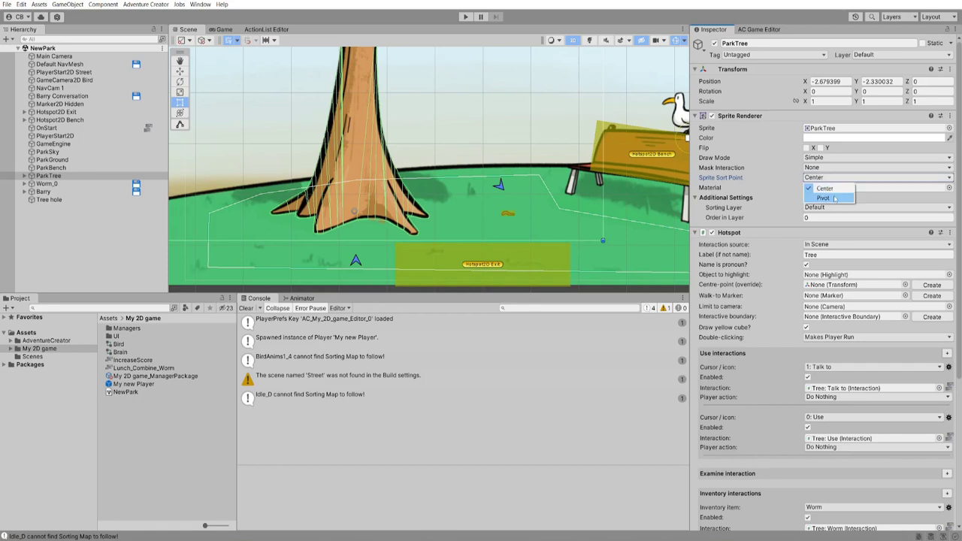
pyautogui.click(817, 197)
pyautogui.scroll(-2, 474, 166)
pyautogui.click(51, 167)
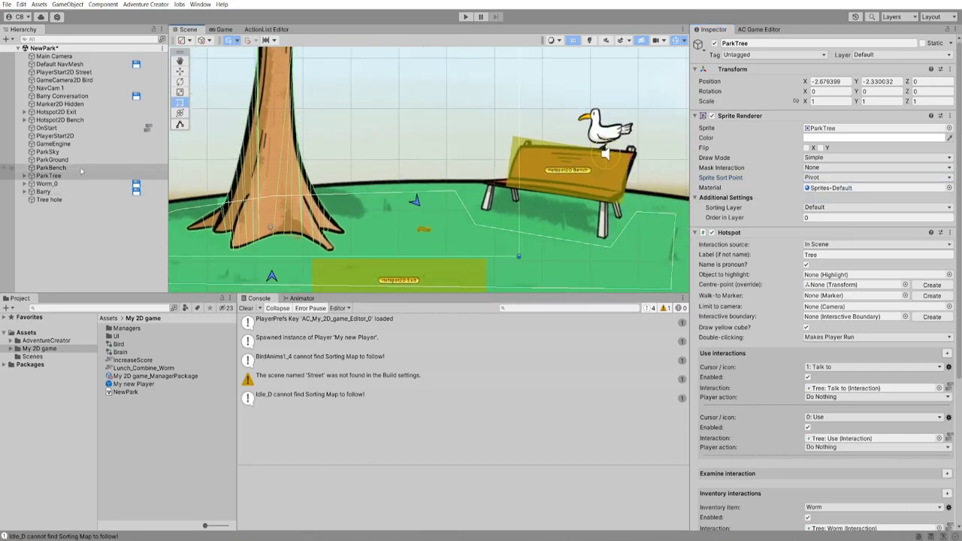
pyautogui.click(816, 177)
pyautogui.click(817, 197)
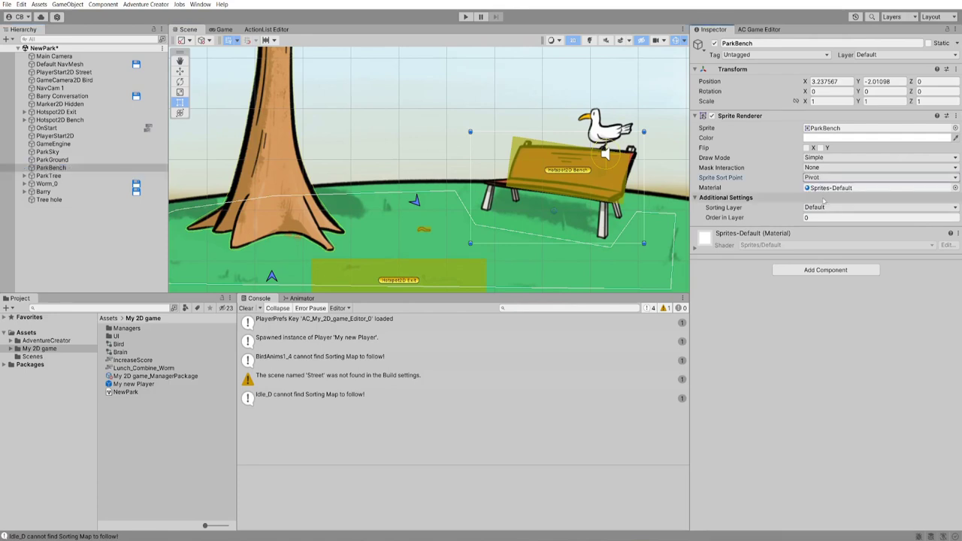
# In the My new Player prefab, set Idle_D's Sprite Sort Point to Pivot, then exit prefab mode
pyautogui.doubleClick(118, 384)
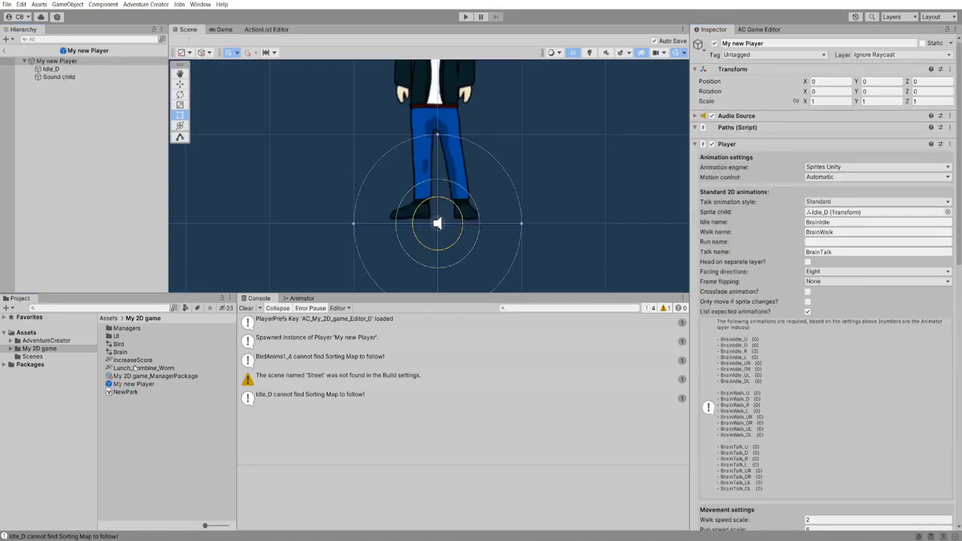
pyautogui.click(50, 69)
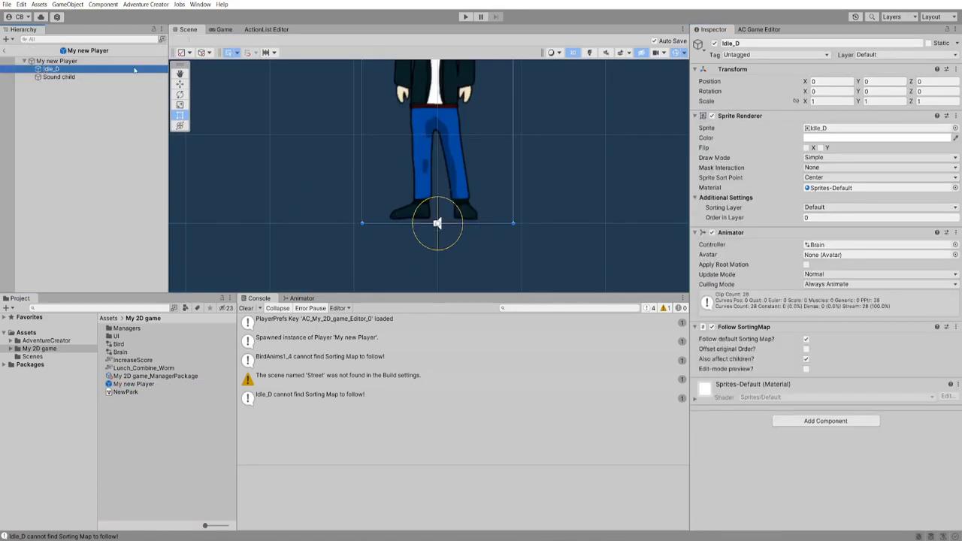
pyautogui.click(816, 178)
pyautogui.click(818, 197)
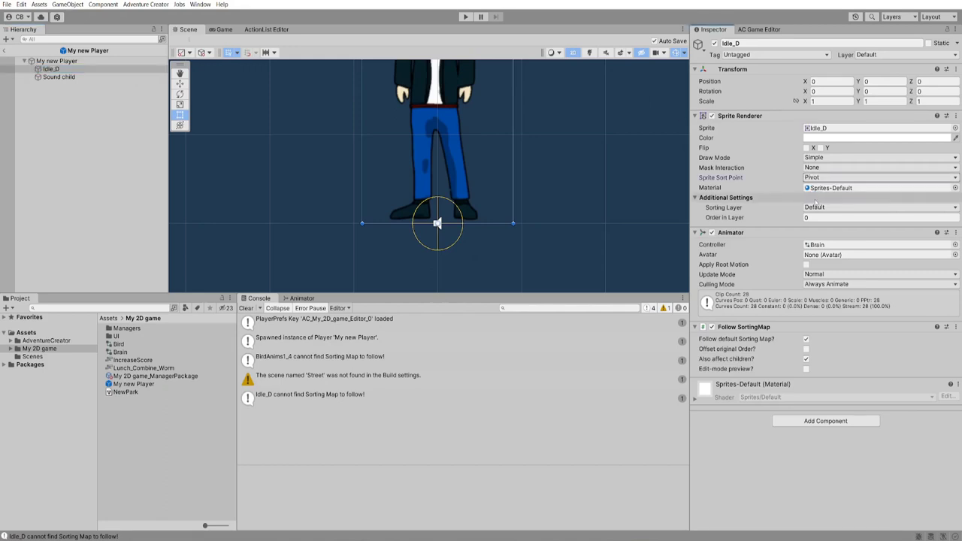
pyautogui.click(771, 218)
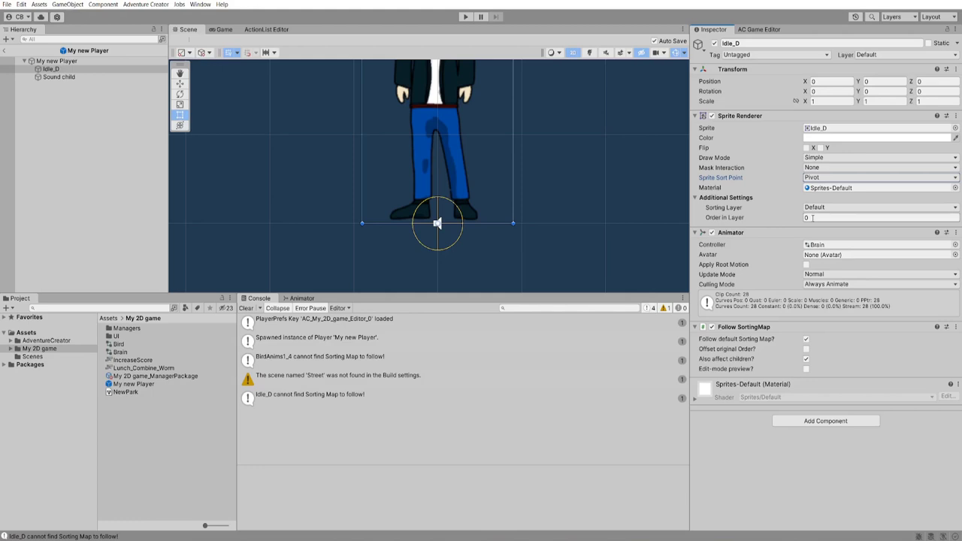
pyautogui.click(4, 50)
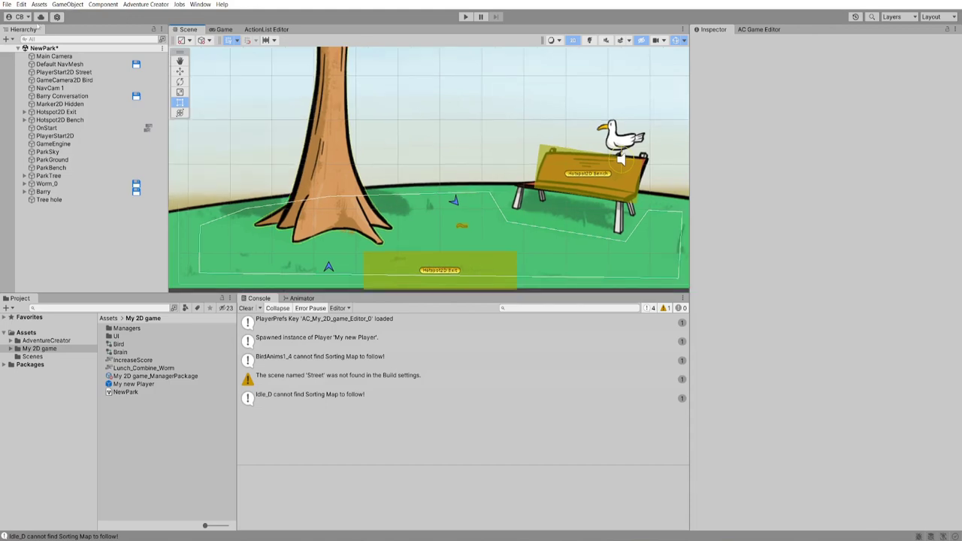
# Set the Graphics Transparency Sort Mode to Custom Axis 0, 1, 0 and play NewPark
pyautogui.click(21, 5)
pyautogui.click(43, 279)
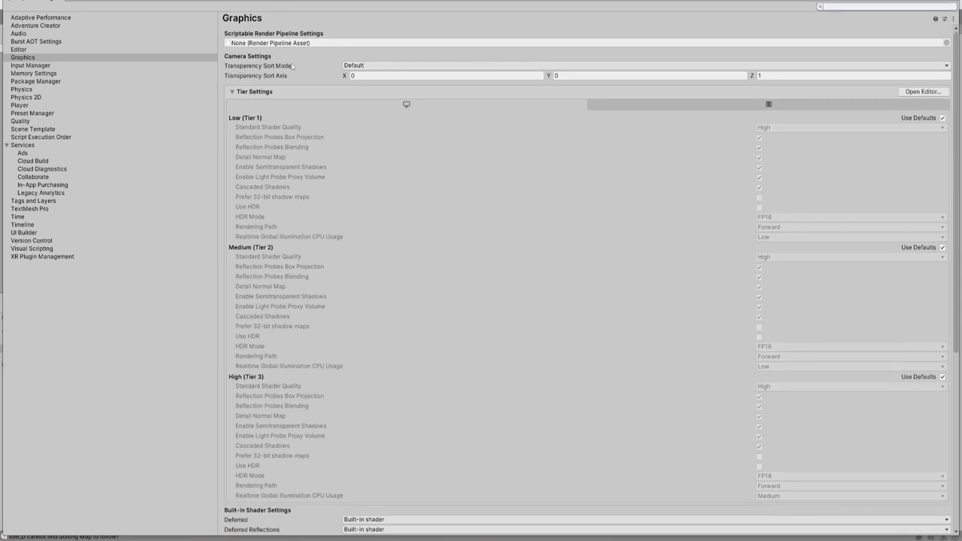
pyautogui.click(366, 67)
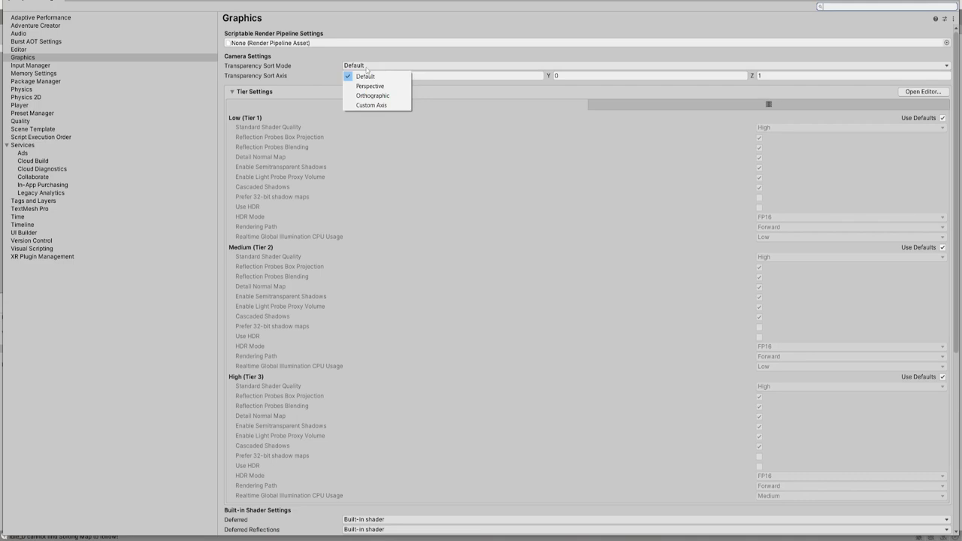
pyautogui.click(373, 105)
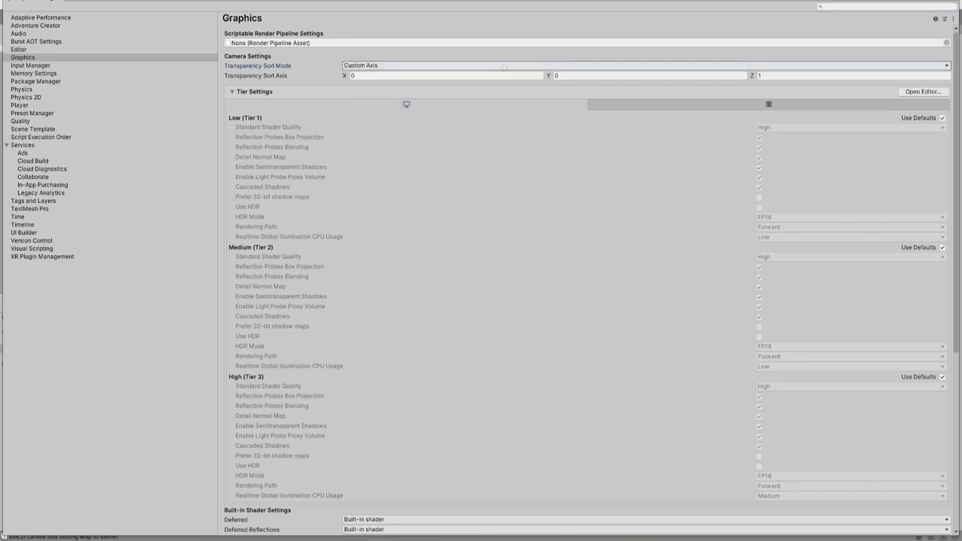
pyautogui.click(369, 75)
pyautogui.press('Tab')
pyautogui.write('1')
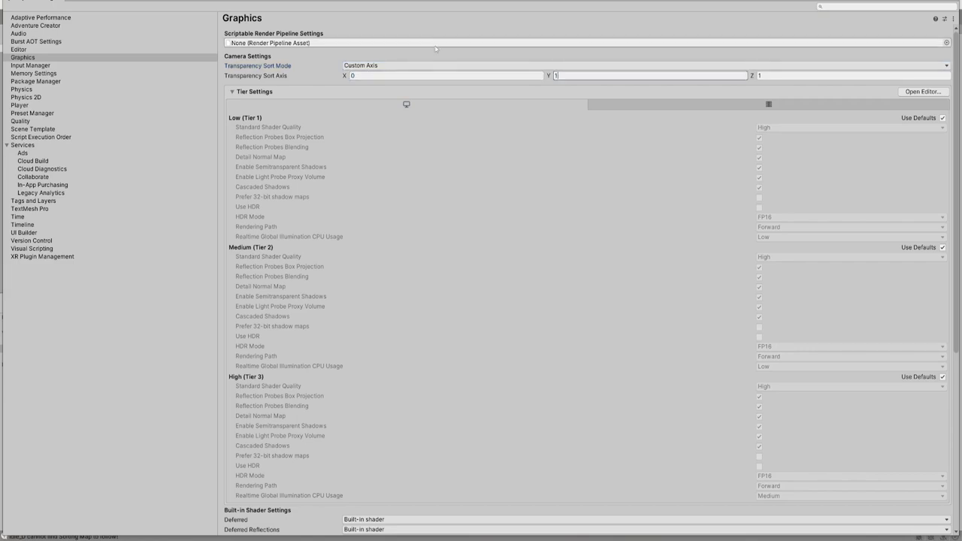
pyautogui.press('Tab')
pyautogui.write('0')
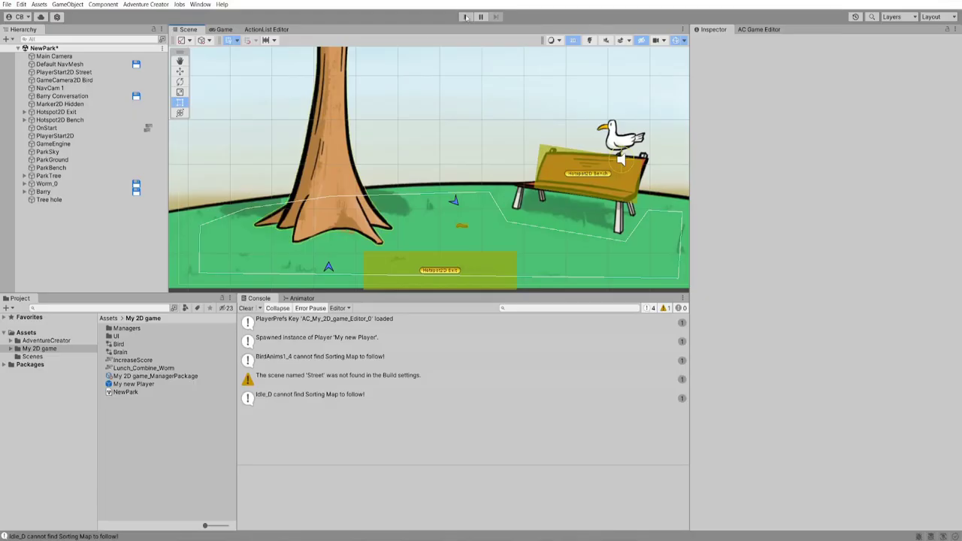
pyautogui.click(465, 17)
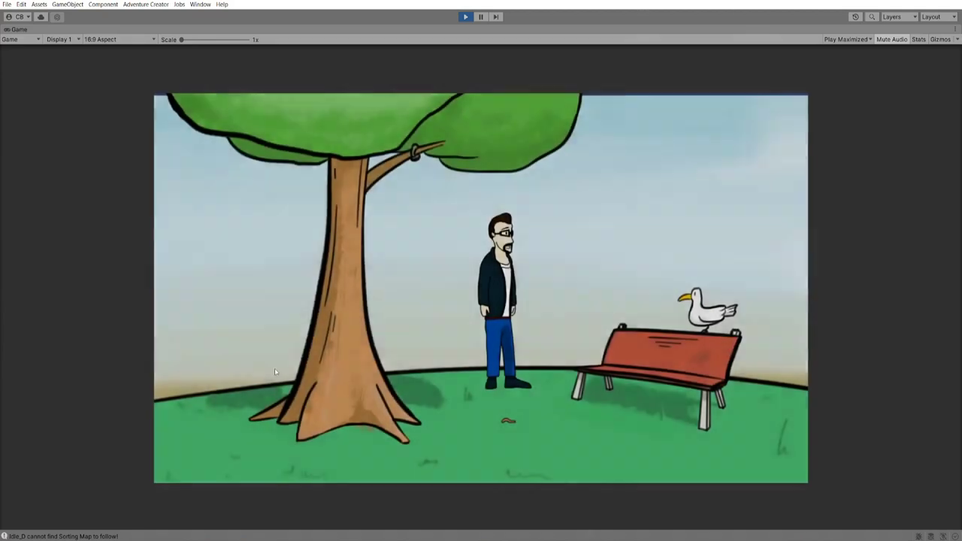
# Walk the player past the tree and in front of the bench, then stop Play mode
pyautogui.click(267, 372)
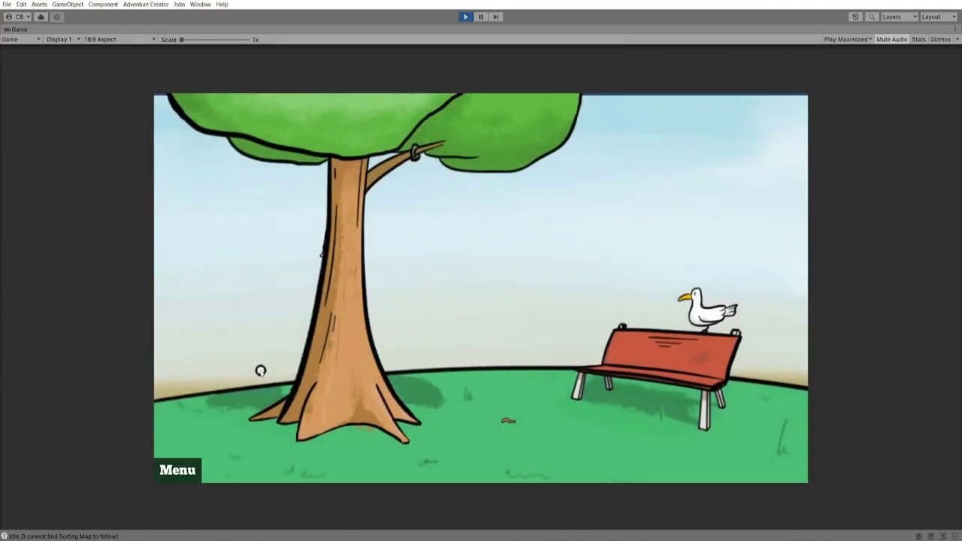
pyautogui.click(332, 468)
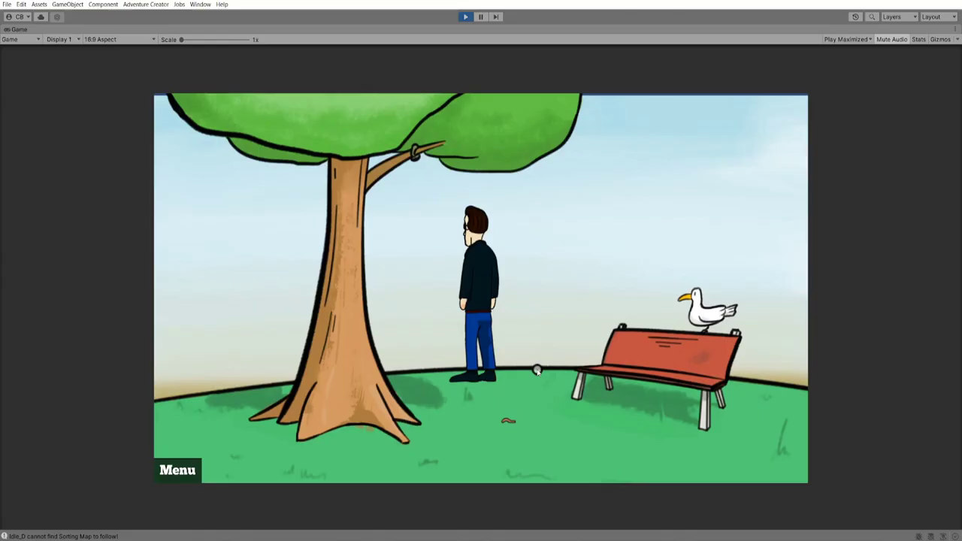
pyautogui.click(635, 442)
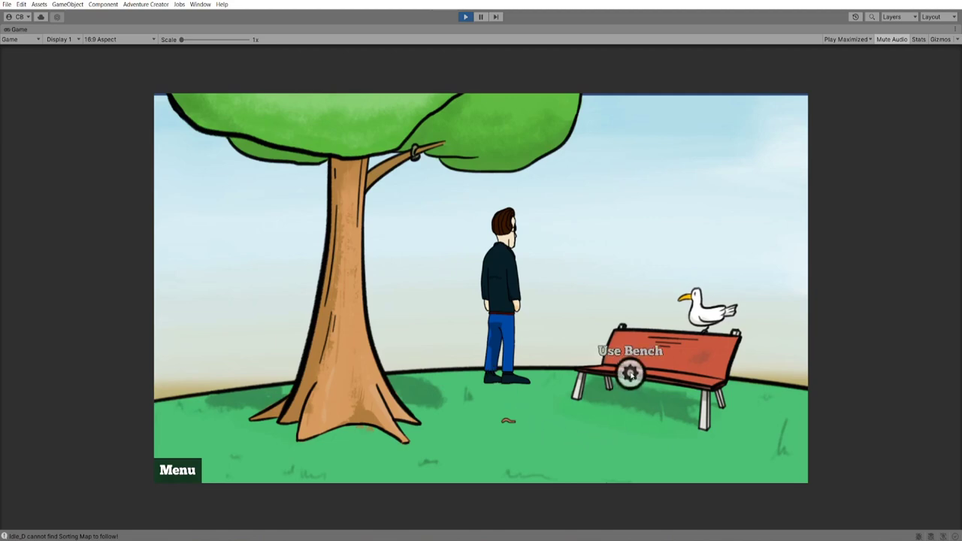
pyautogui.click(668, 455)
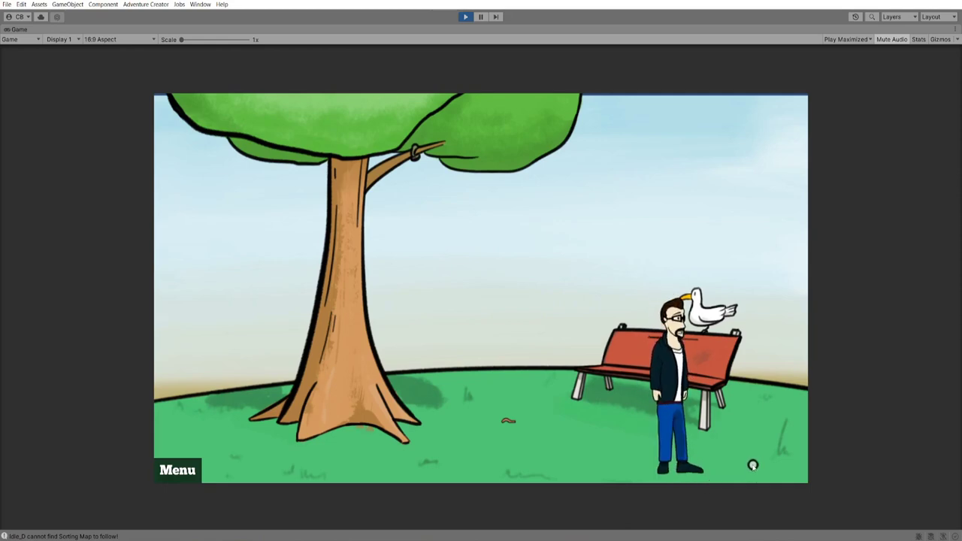
pyautogui.click(534, 361)
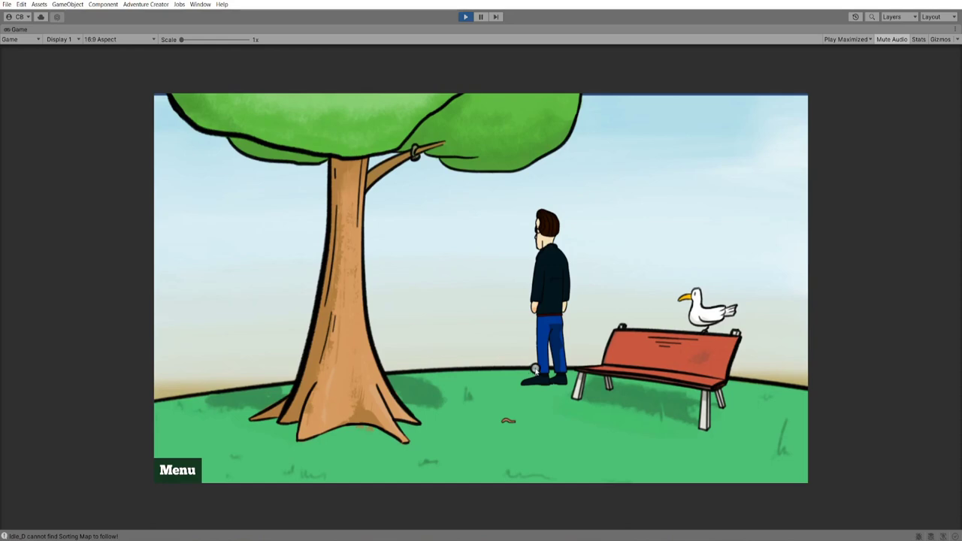
pyautogui.moveTo(494, 53)
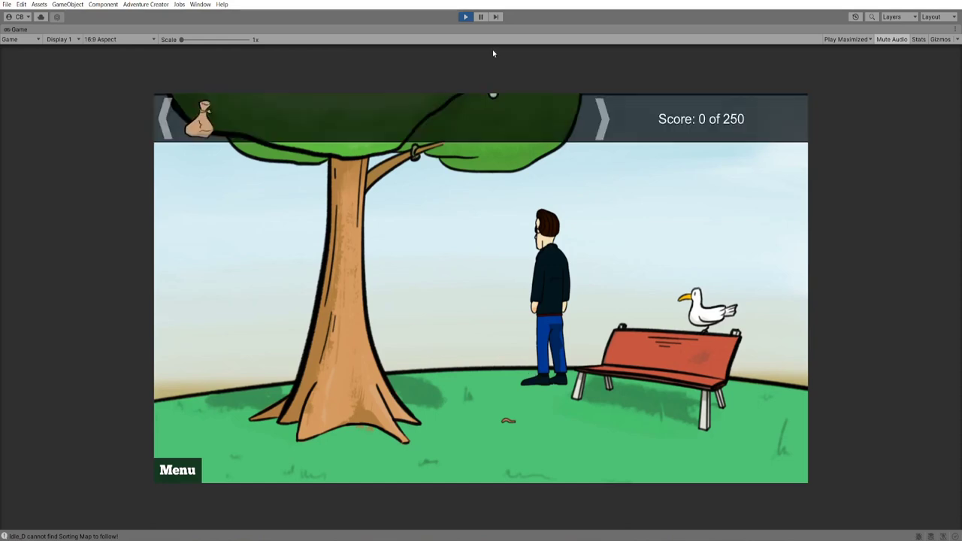
pyautogui.hotkey('ctrl', 'p')
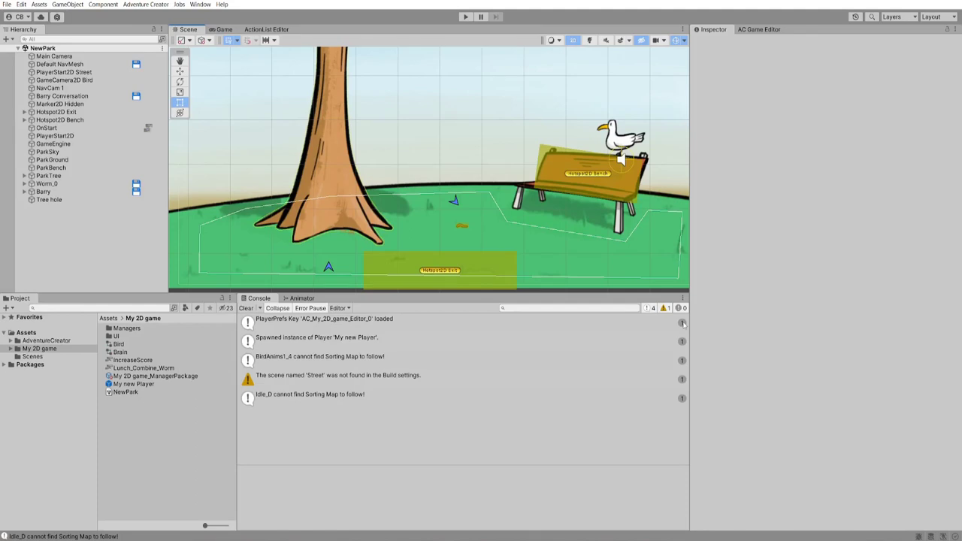
# Create a Default Sorting map from the AC Scene manager and drag it down to about 0.13, -1.43
pyautogui.click(755, 30)
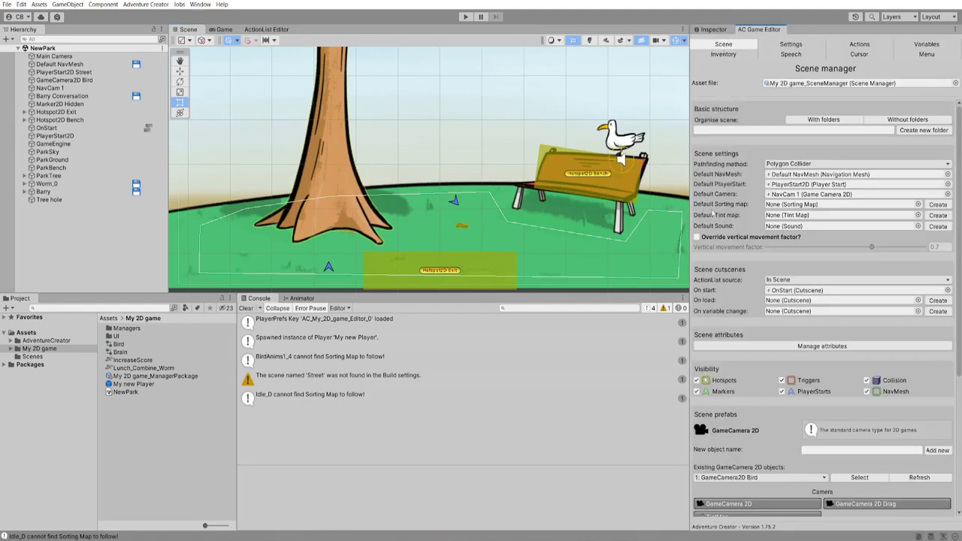
pyautogui.click(937, 204)
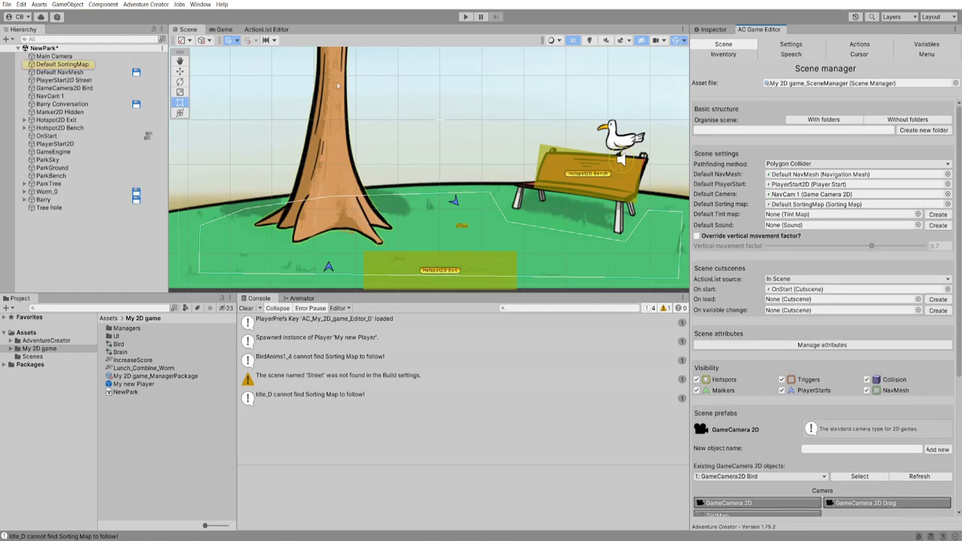
pyautogui.click(86, 64)
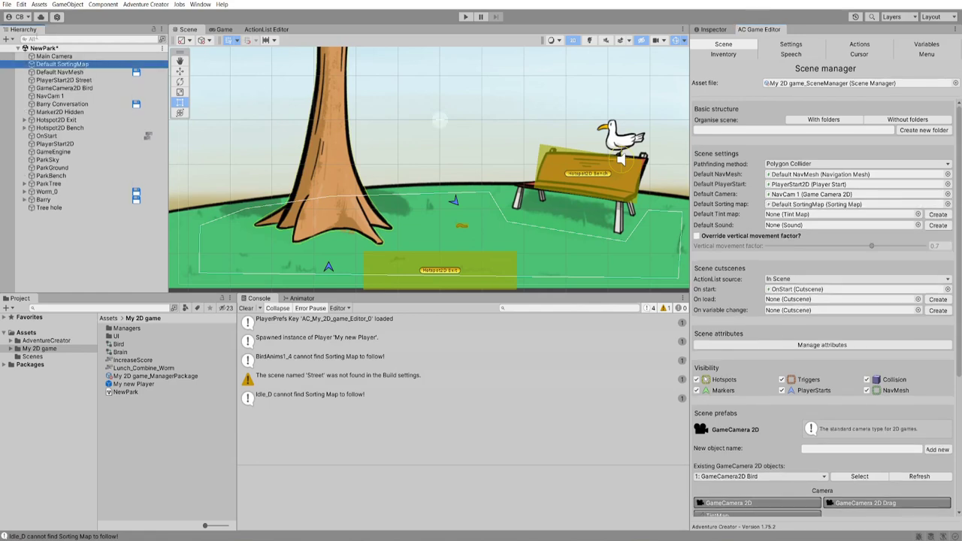
pyautogui.click(179, 70)
pyautogui.press('f')
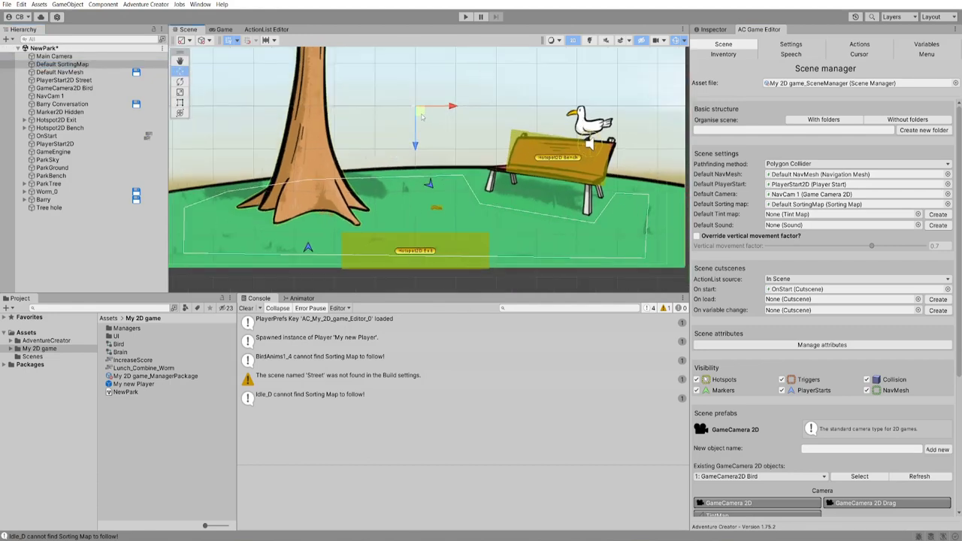
pyautogui.moveTo(424, 116); pyautogui.dragTo(424, 171)
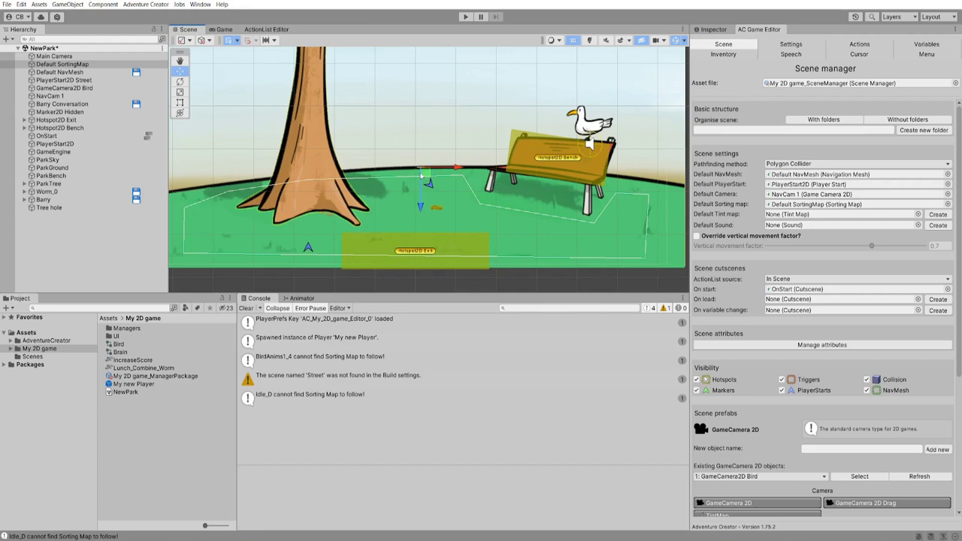
pyautogui.click(704, 29)
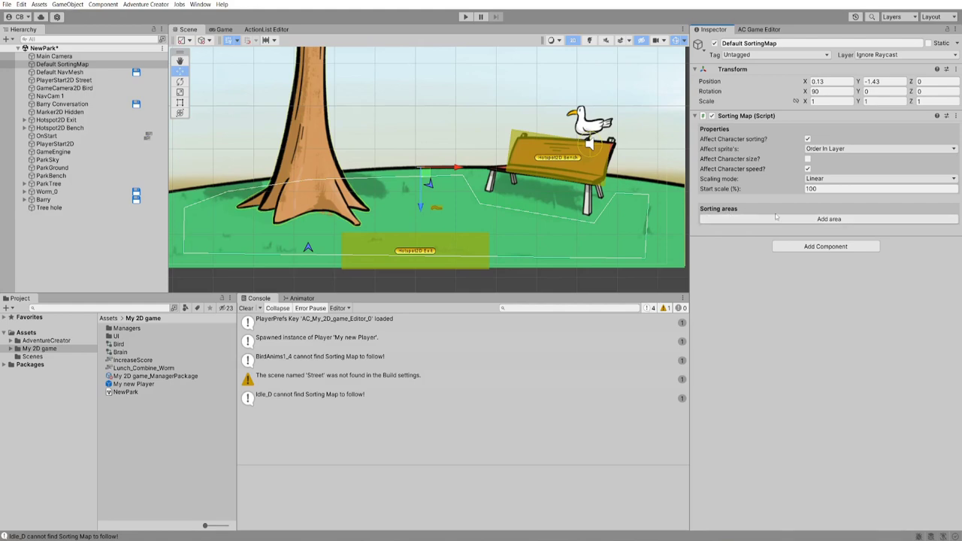
# Add a sorting area lower on the ground and make the map affect character scale
pyautogui.click(861, 219)
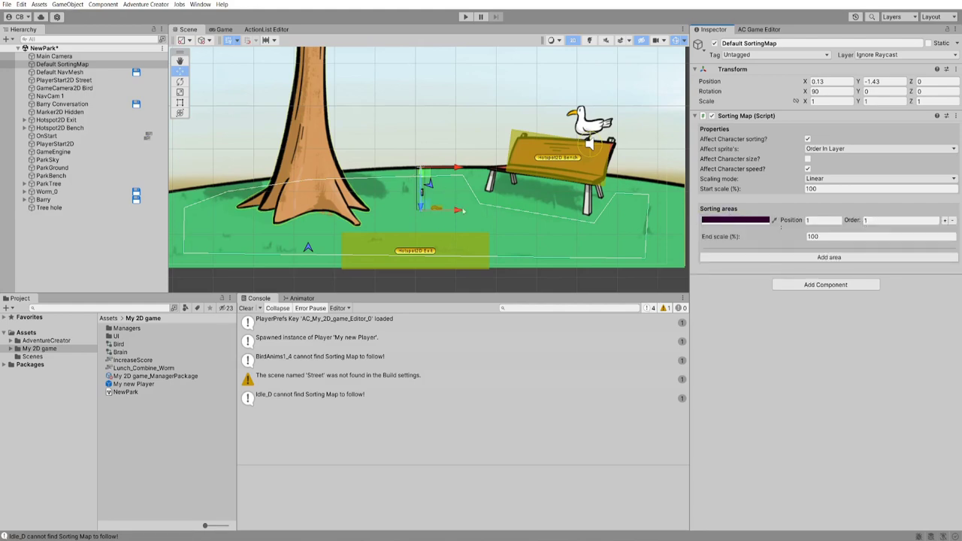
pyautogui.moveTo(431, 209); pyautogui.dragTo(489, 231)
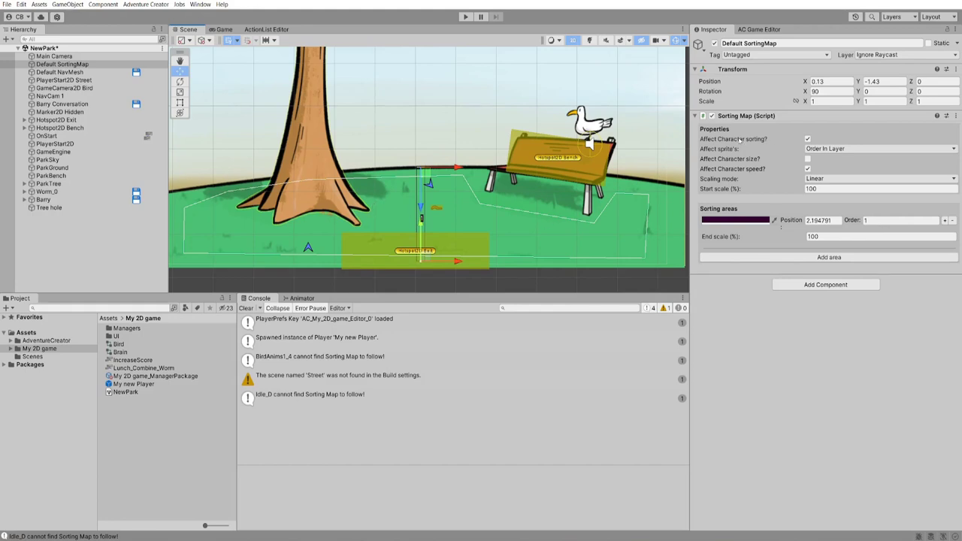
pyautogui.click(807, 139)
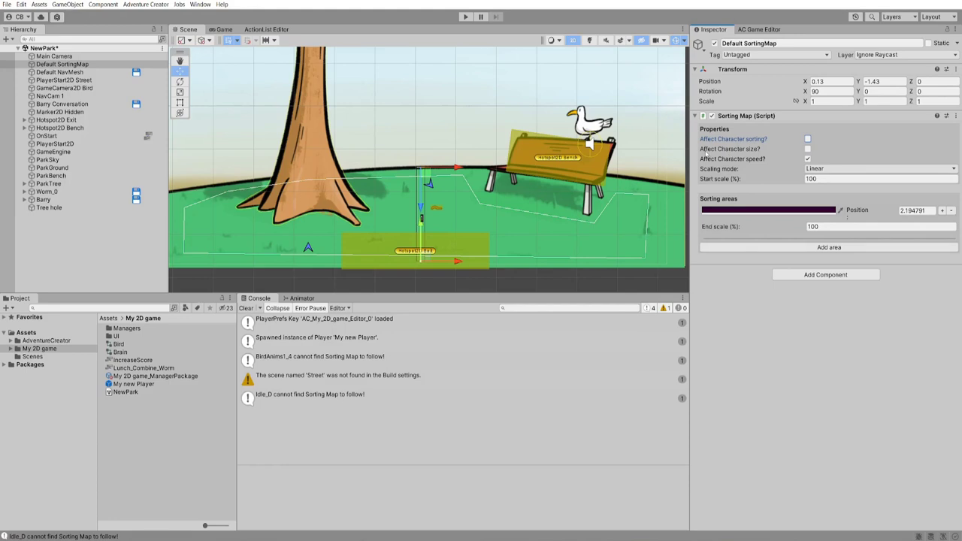
pyautogui.click(808, 148)
# Set the Start scale to 90% and End scale to 138%, then play the scene
pyautogui.click(816, 178)
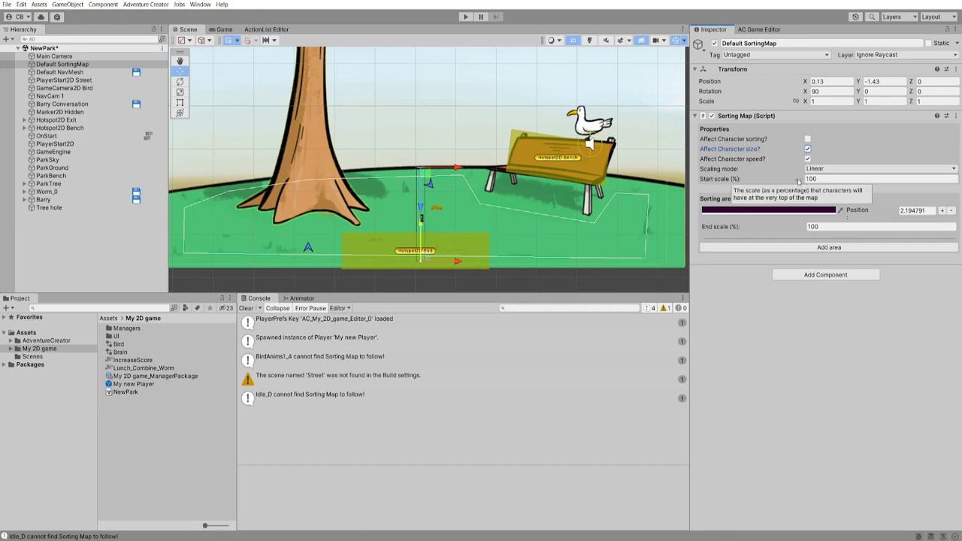
pyautogui.moveTo(800, 181); pyautogui.dragTo(791, 181)
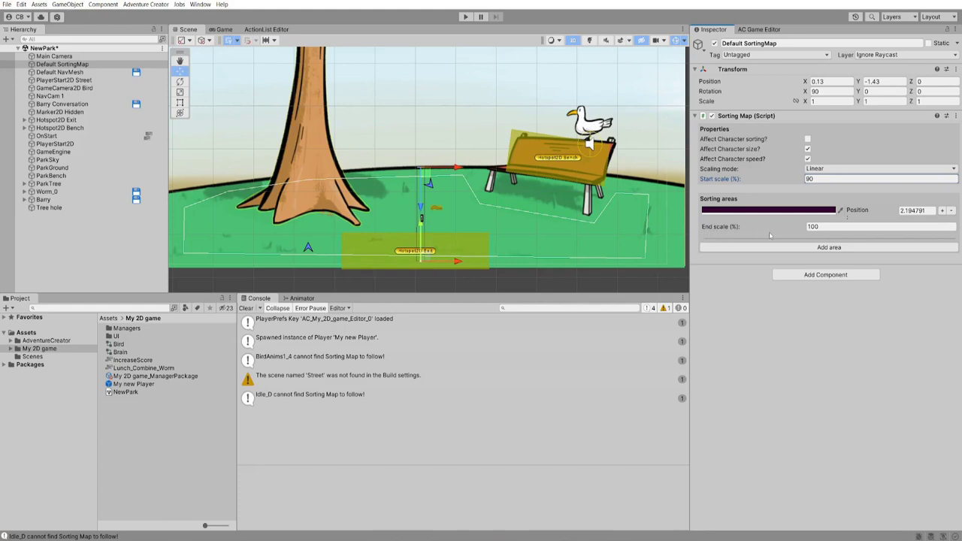
pyautogui.moveTo(783, 228)
pyautogui.mouseDown()
pyautogui.moveTo(802, 228)
pyautogui.moveTo(794, 231)
pyautogui.mouseUp()
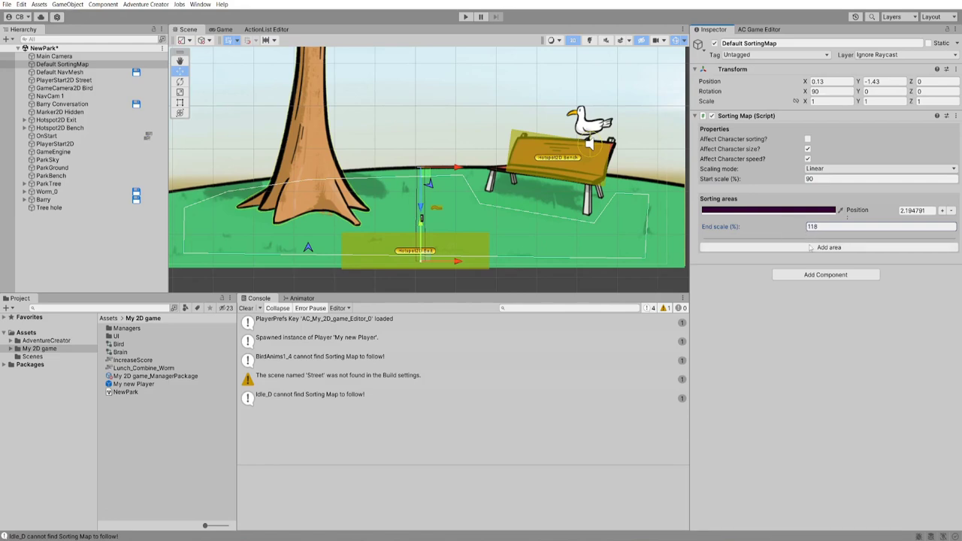
pyautogui.scroll(5, 445, 237)
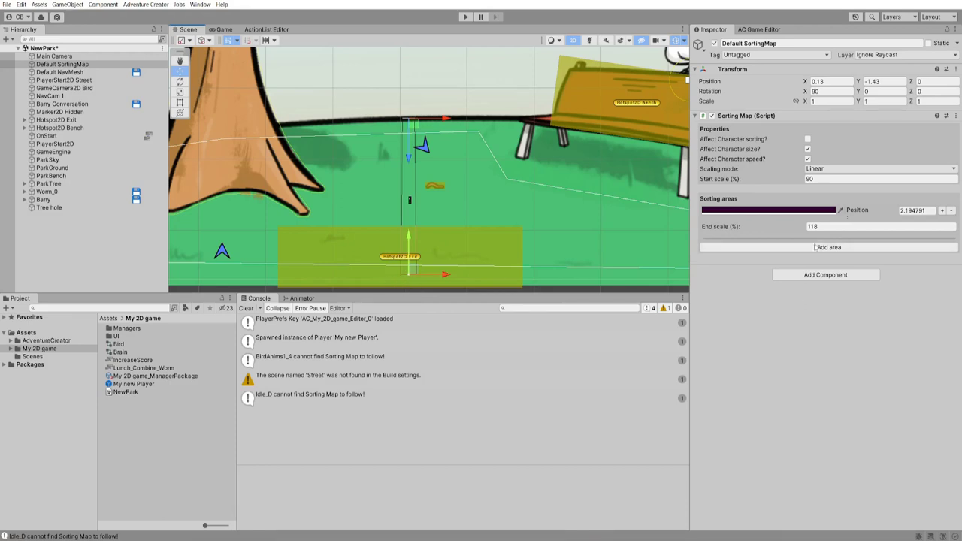
pyautogui.moveTo(798, 227)
pyautogui.mouseDown()
pyautogui.moveTo(864, 223)
pyautogui.moveTo(806, 235)
pyautogui.mouseUp()
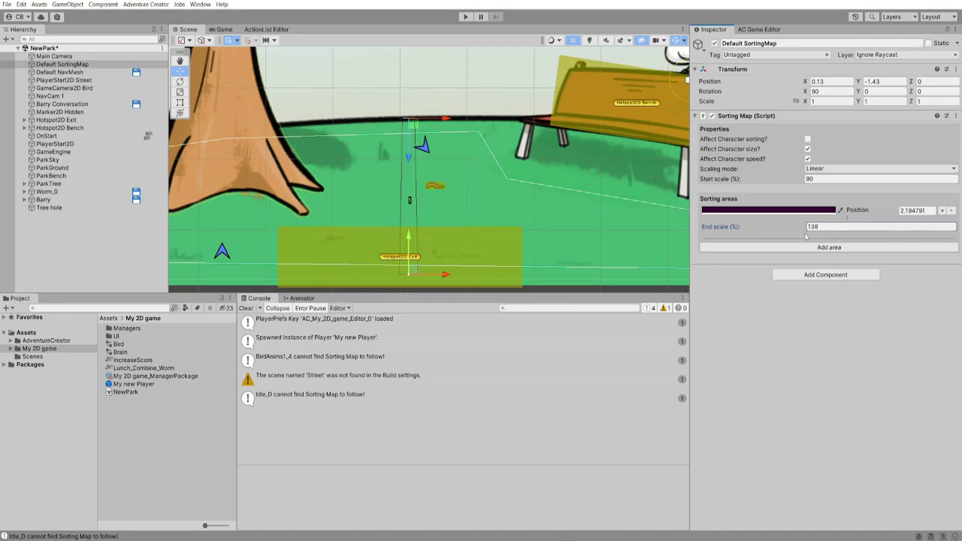
pyautogui.click(465, 16)
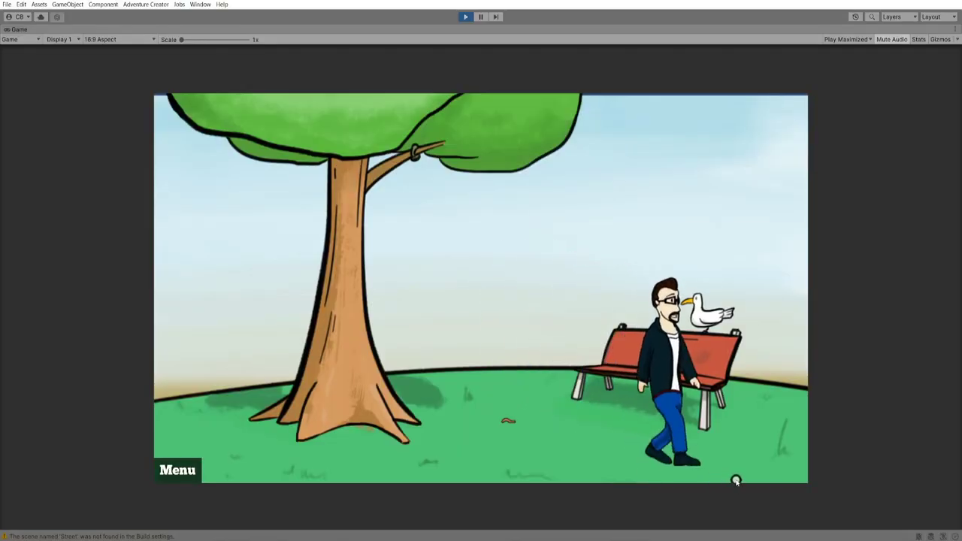
# Stop the game, lower the Start scale to about 80%, and play again
pyautogui.click(536, 369)
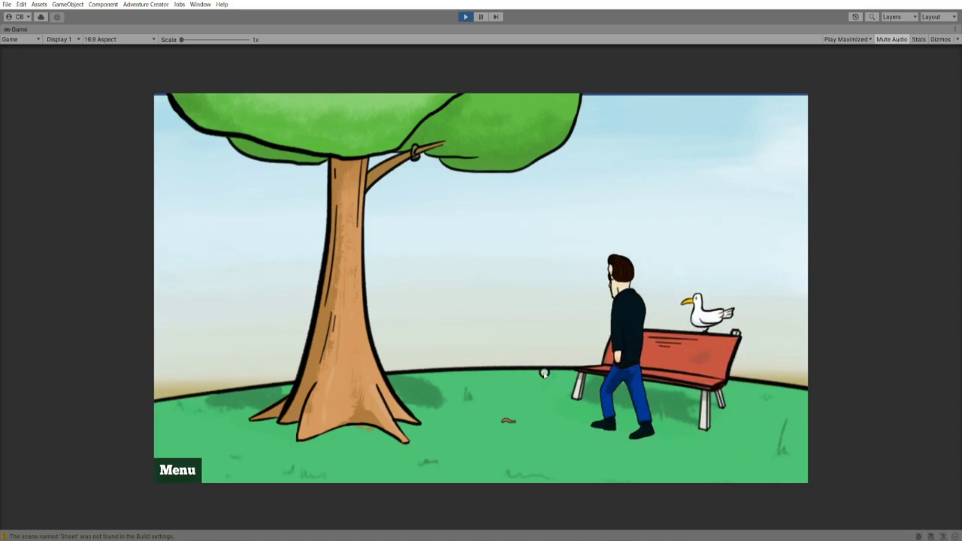
pyautogui.hotkey('ctrl', 'p')
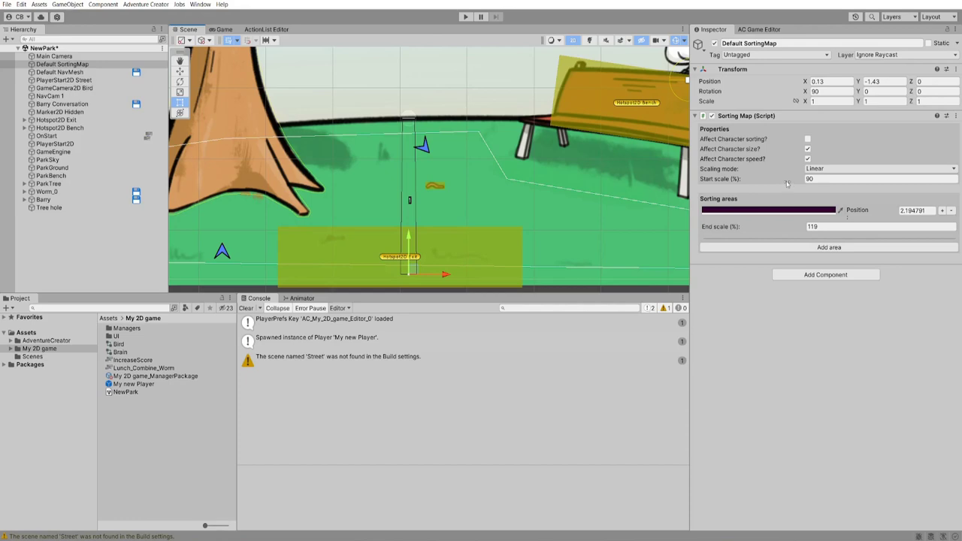
pyautogui.moveTo(791, 185); pyautogui.dragTo(775, 182)
pyautogui.hotkey('ctrl', 'p')
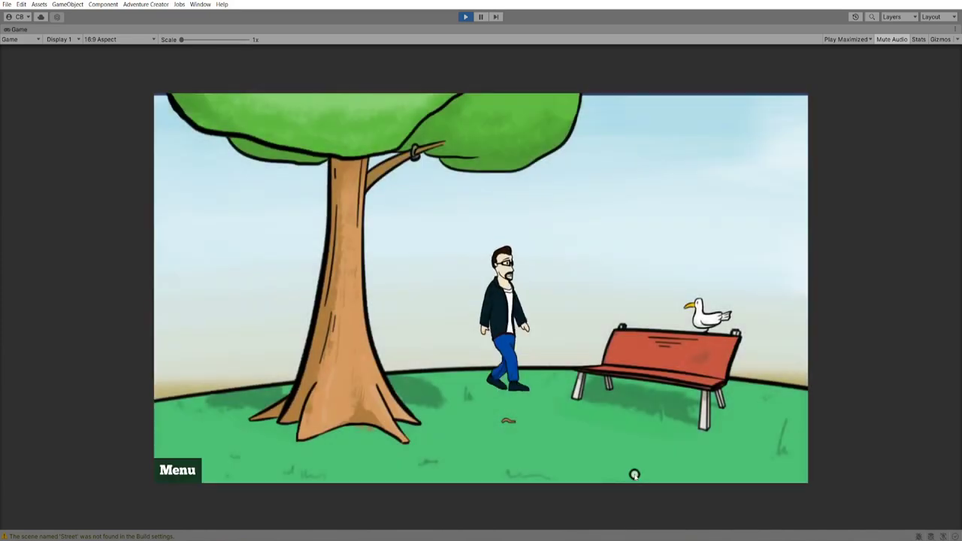
# Walk the character across the grass toward the bench to check its size, then stop
pyautogui.click(517, 394)
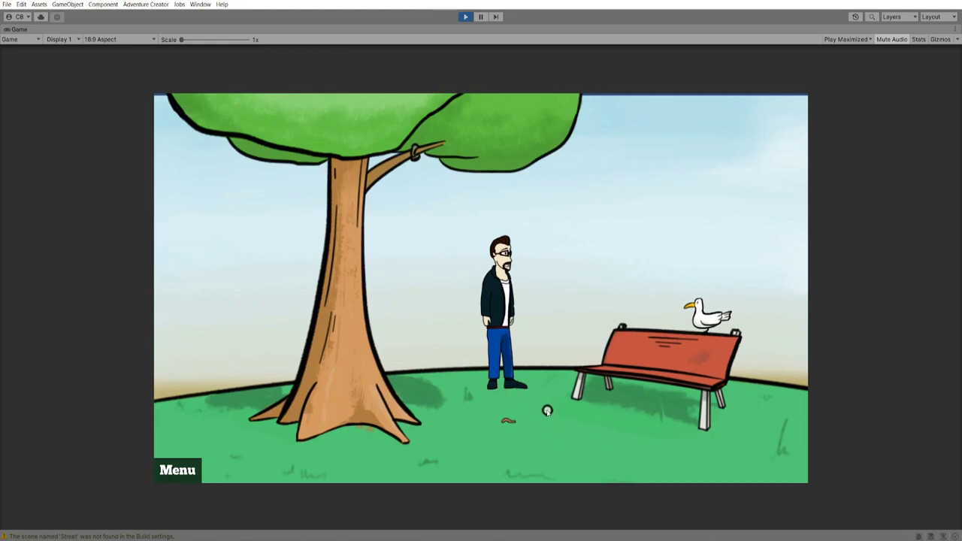
pyautogui.click(550, 411)
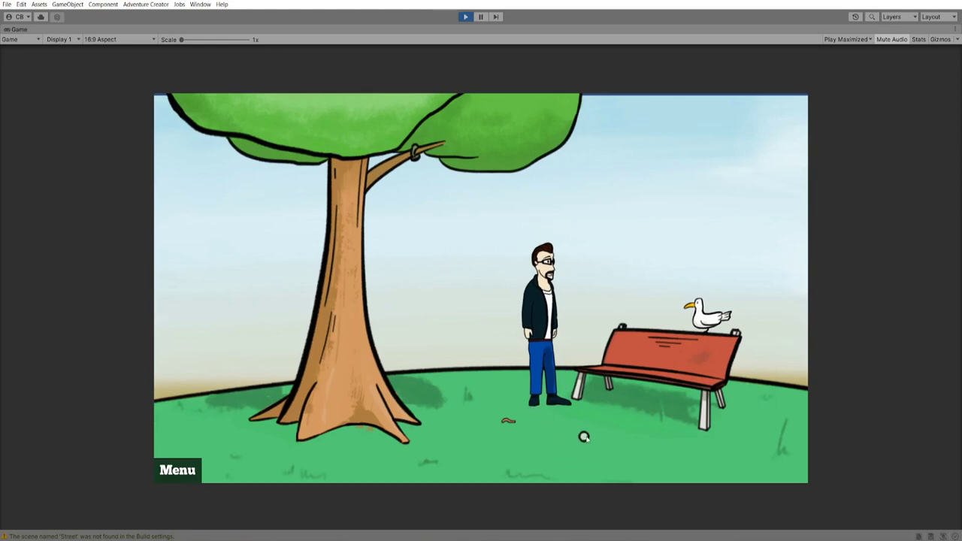
pyautogui.click(589, 440)
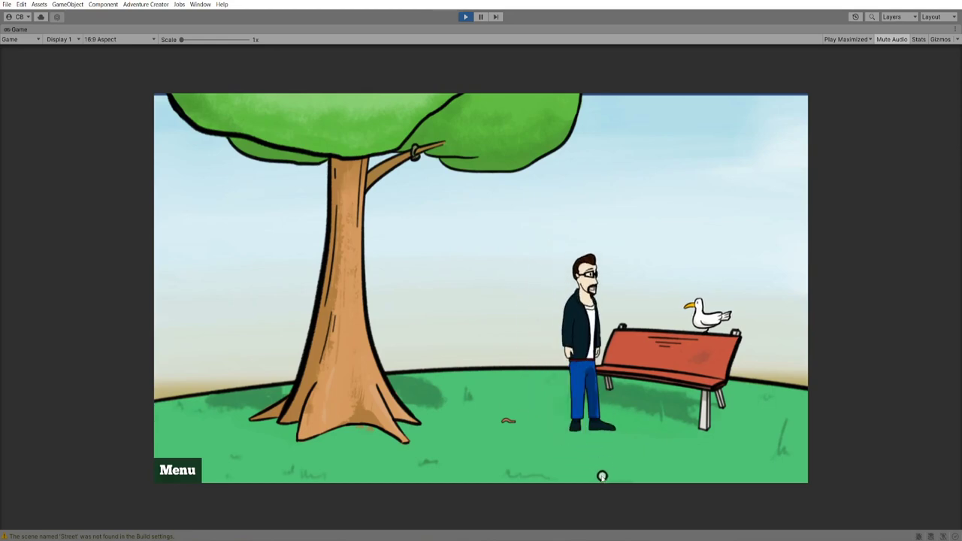
pyautogui.click(465, 16)
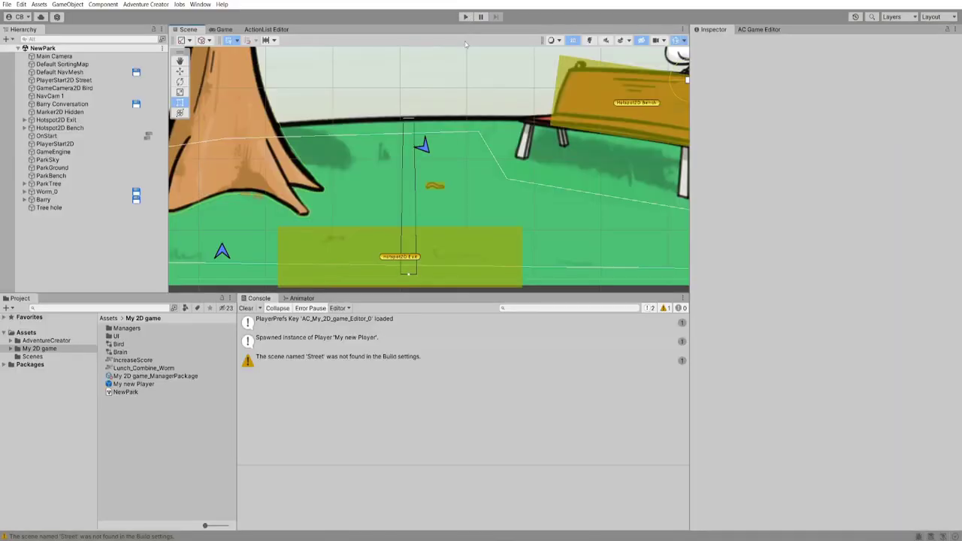
# Open the My new Player prefab and locate the BrainShadow sprite in 2D Demo/Graphics/Sprites/Brain
pyautogui.click(142, 385)
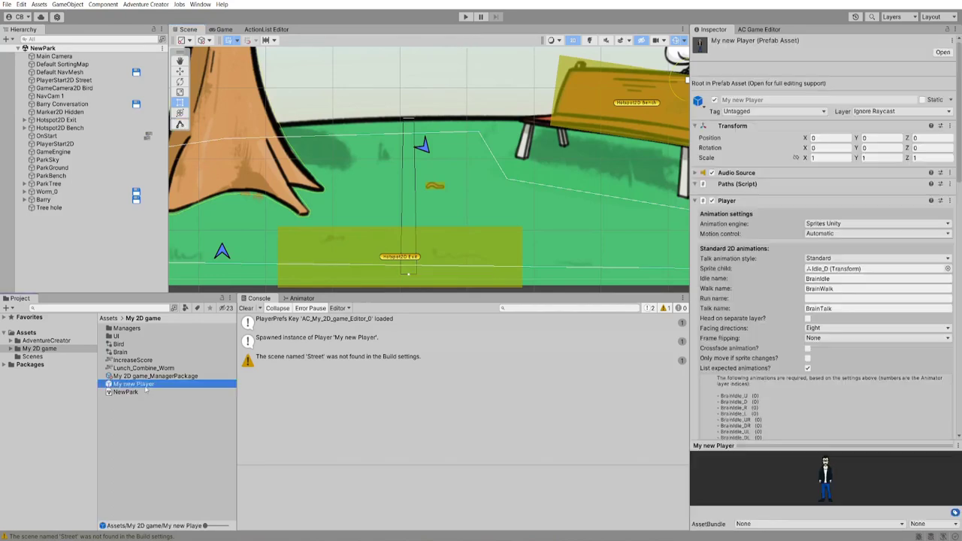
pyautogui.doubleClick(140, 385)
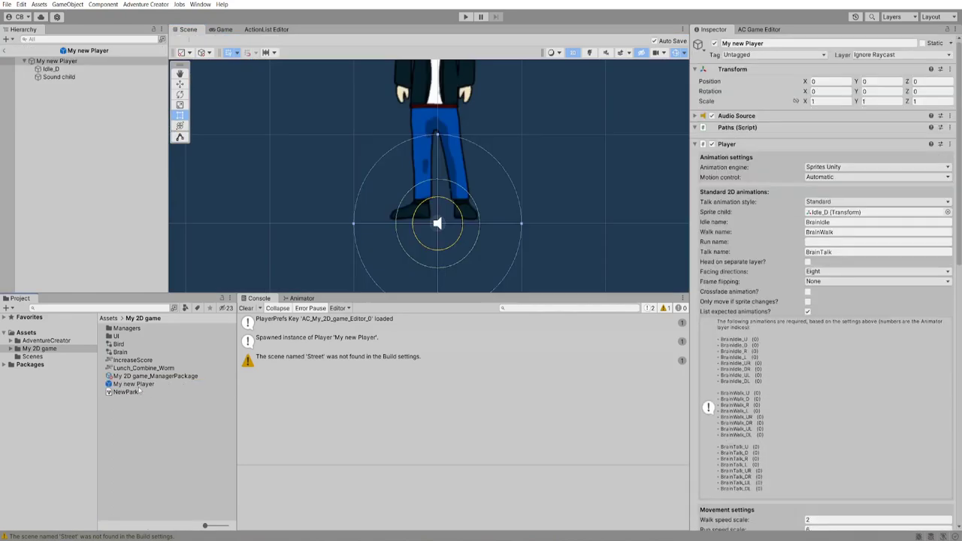
pyautogui.click(27, 132)
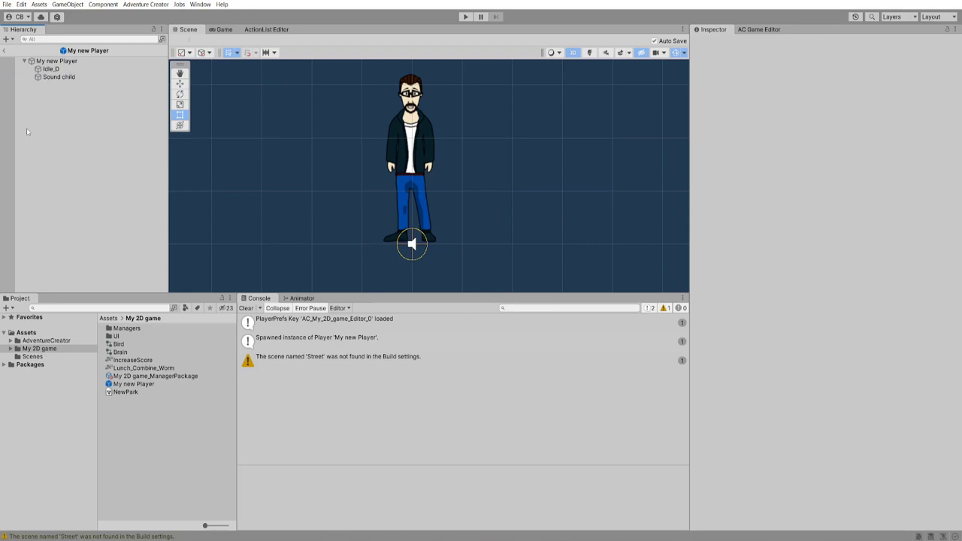
pyautogui.click(39, 341)
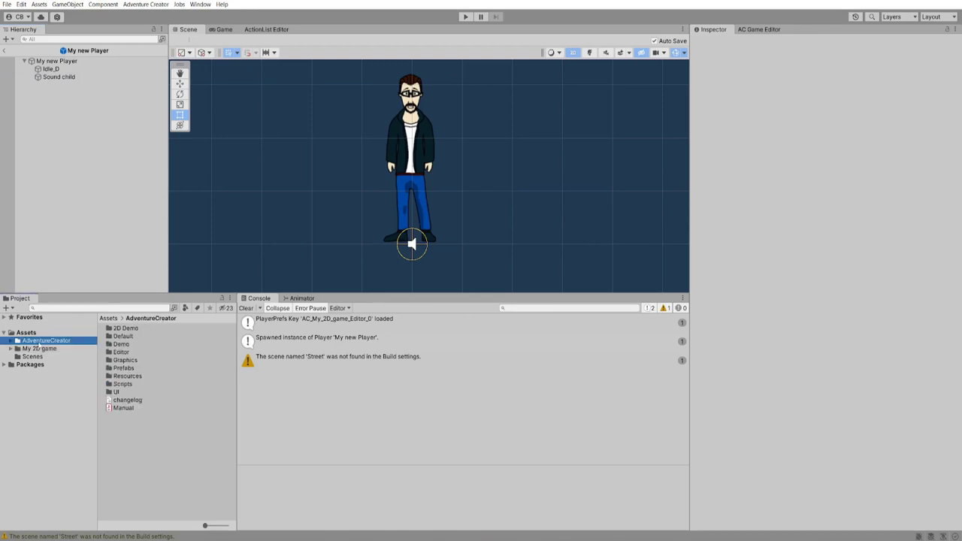
pyautogui.doubleClick(122, 329)
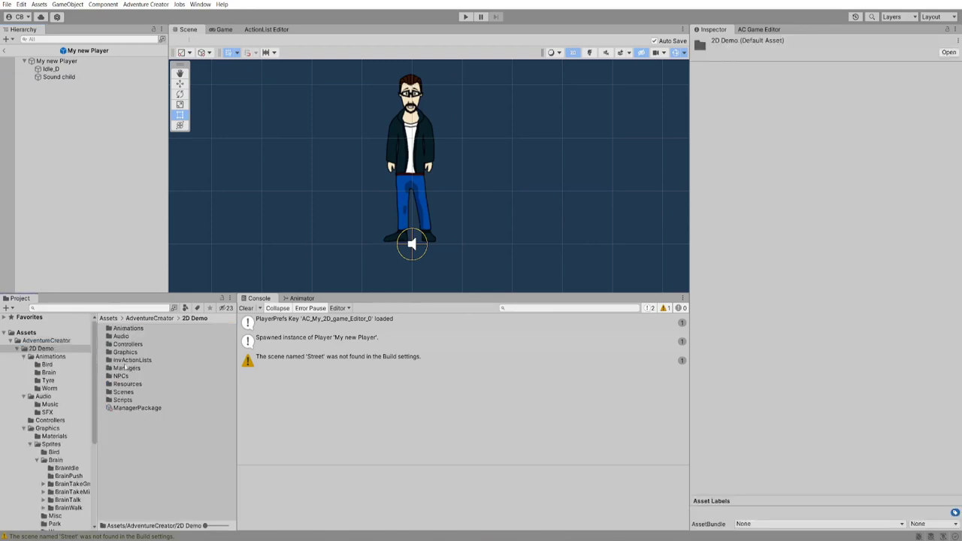
pyautogui.doubleClick(125, 352)
pyautogui.doubleClick(121, 335)
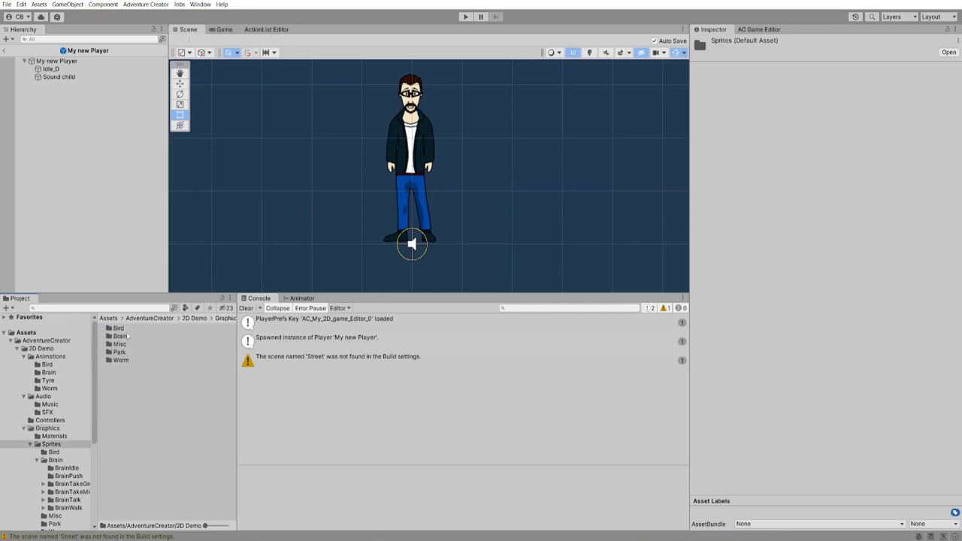
pyautogui.doubleClick(121, 336)
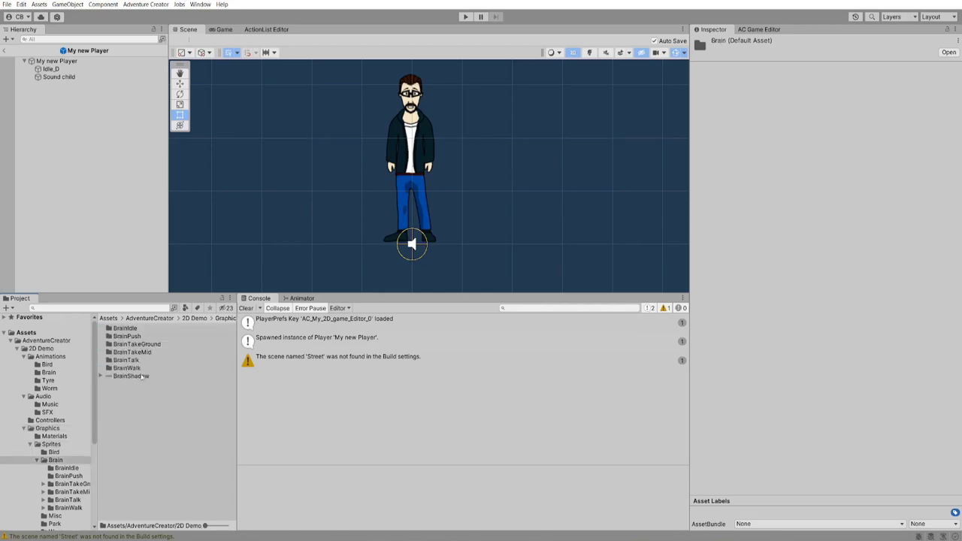
pyautogui.click(132, 375)
# Place BrainShadow as a child of Idle_D with Order in Layer -1
pyautogui.moveTo(132, 375); pyautogui.dragTo(64, 121)
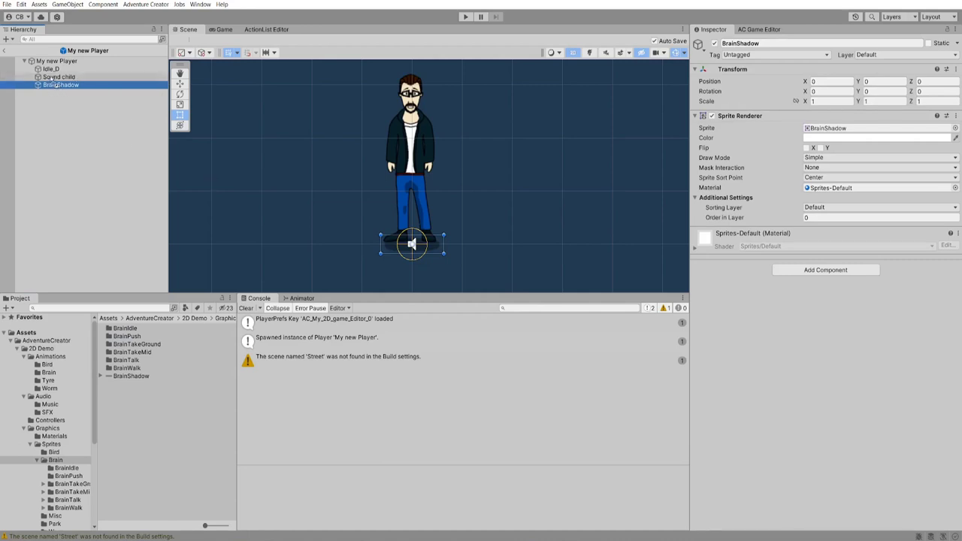
pyautogui.moveTo(54, 76); pyautogui.dragTo(51, 68)
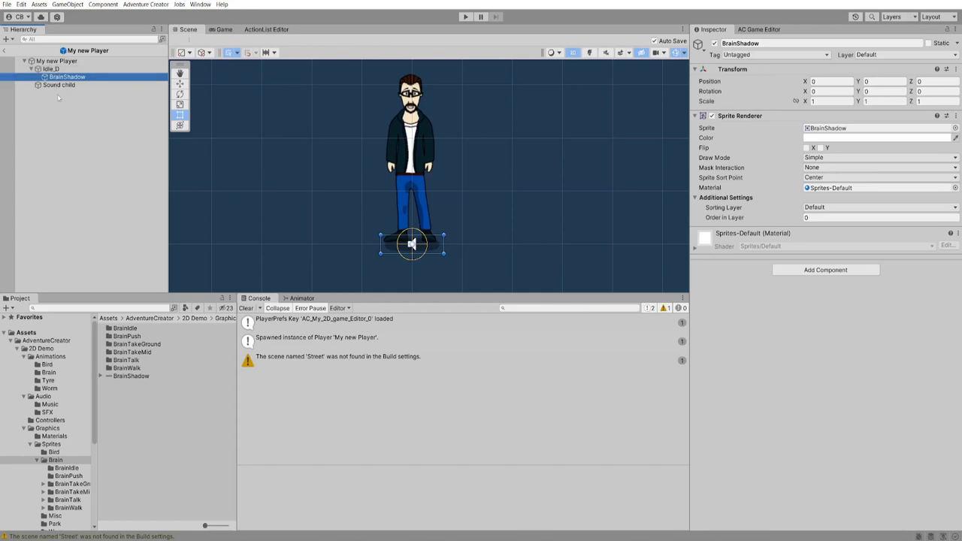
pyautogui.press('w')
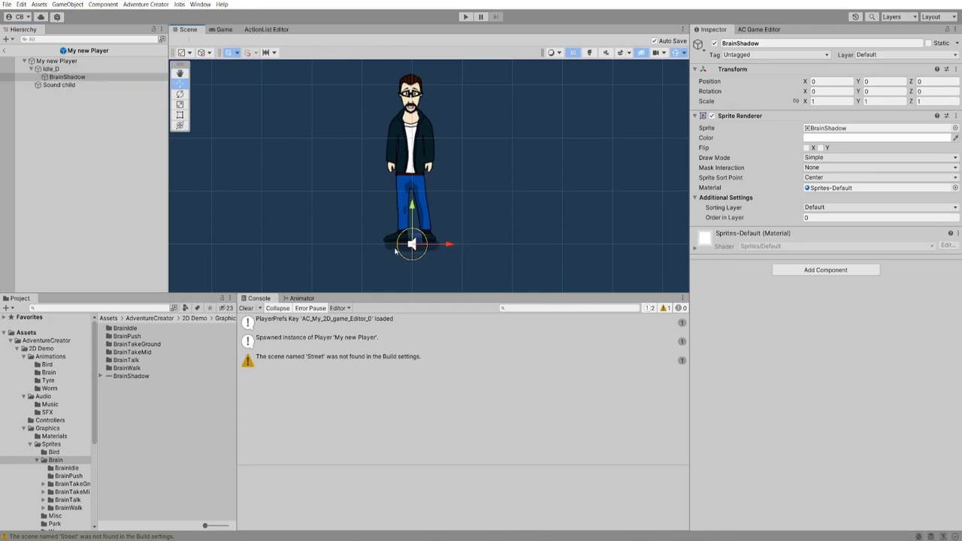
pyautogui.click(826, 215)
pyautogui.write('-1')
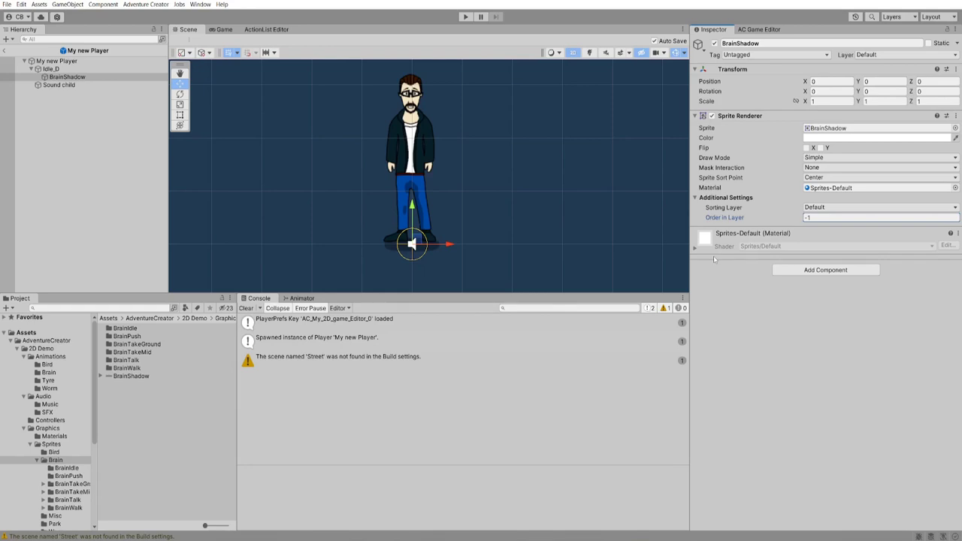
# Add a Sorting Group component to Idle_D
pyautogui.click(57, 70)
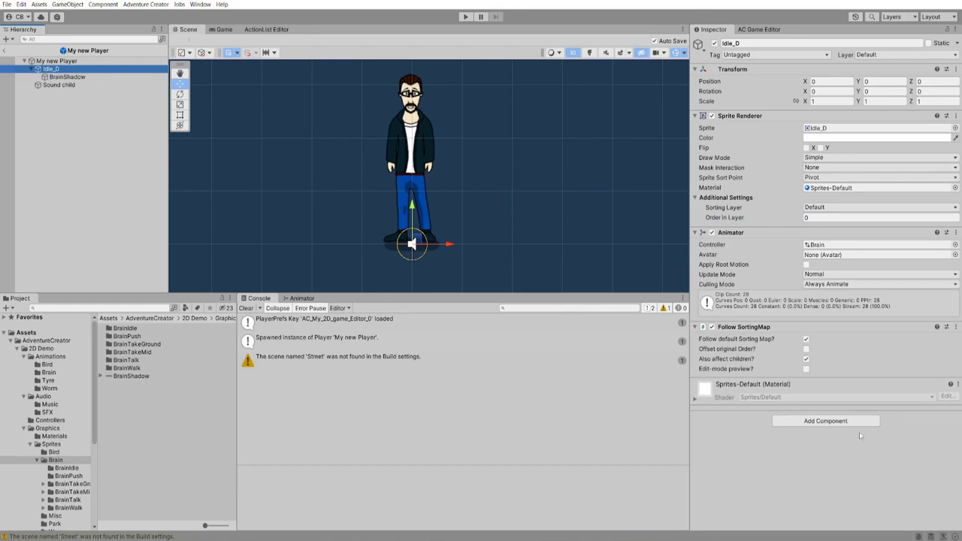
pyautogui.click(836, 423)
pyautogui.write('posort')
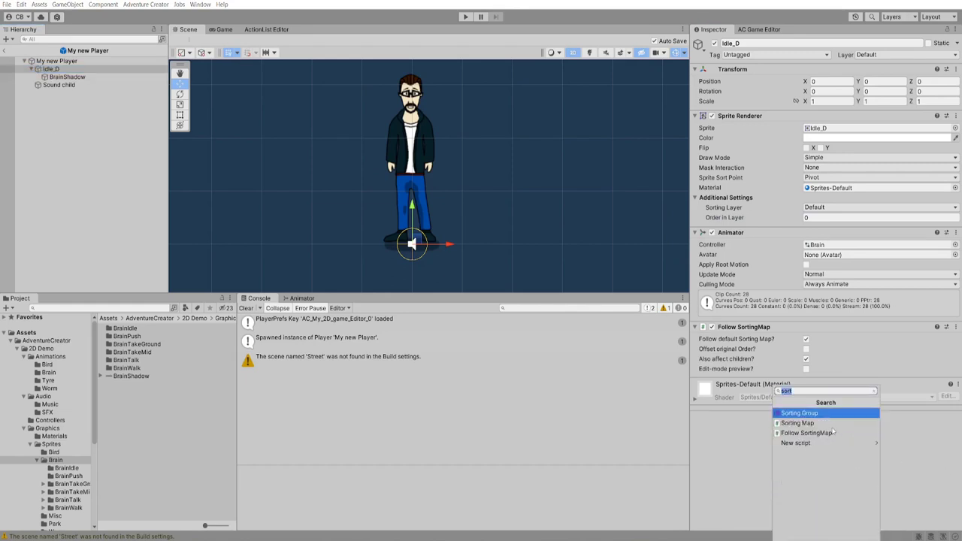
pyautogui.press('Return')
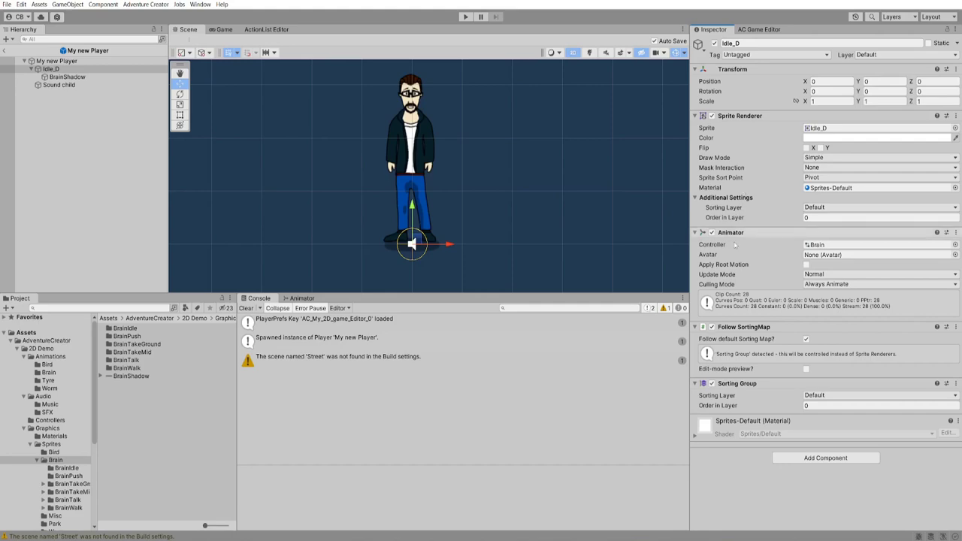
# Play the scene, walk the player near the bench, talk to the tree, then stop
pyautogui.click(465, 16)
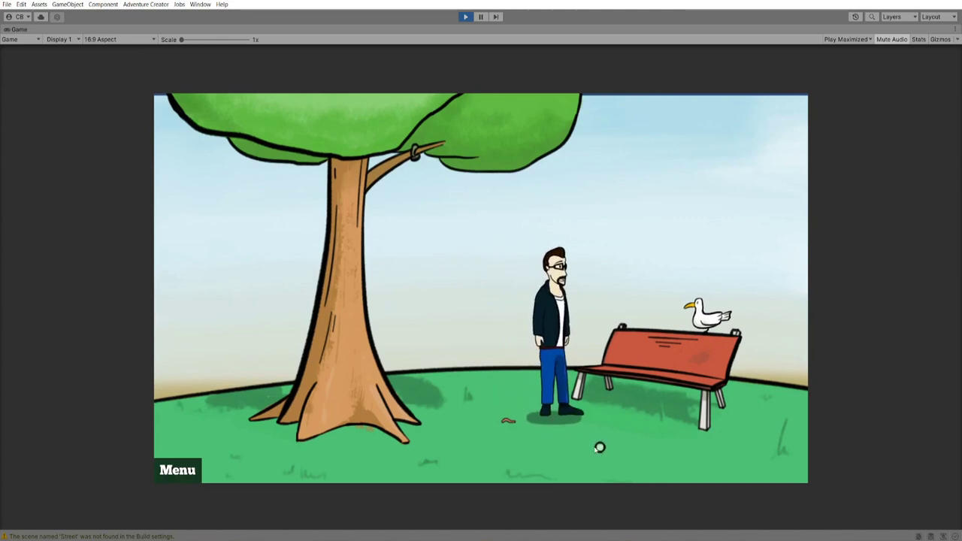
pyautogui.click(599, 448)
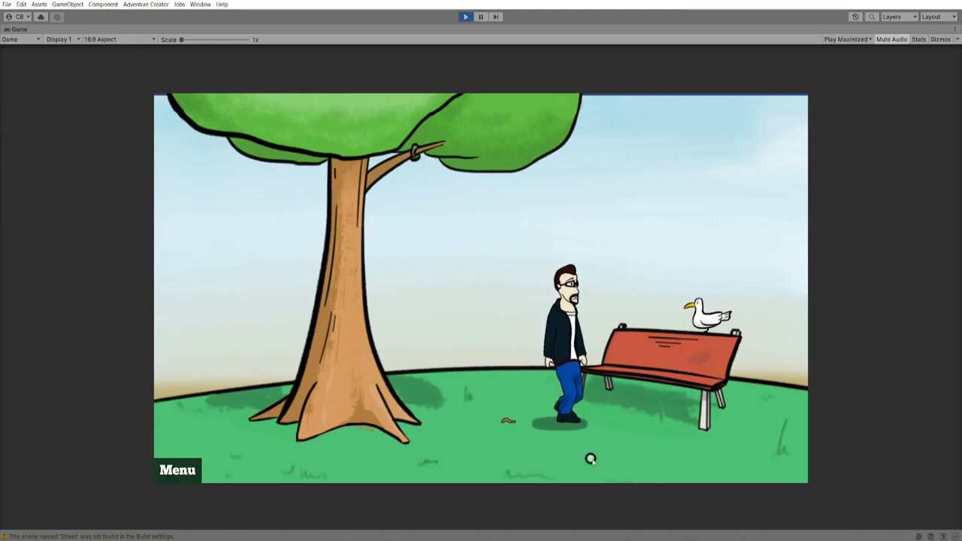
pyautogui.click(537, 388)
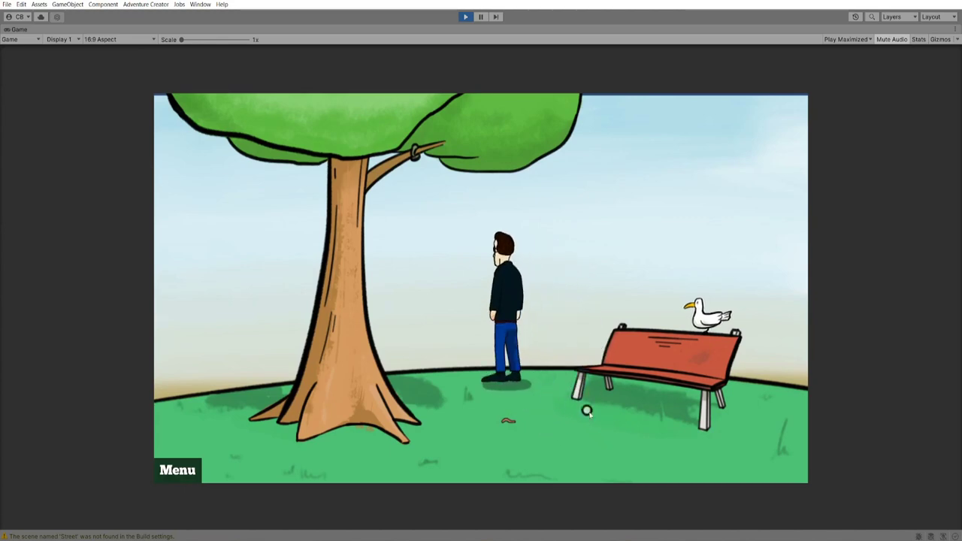
pyautogui.click(629, 459)
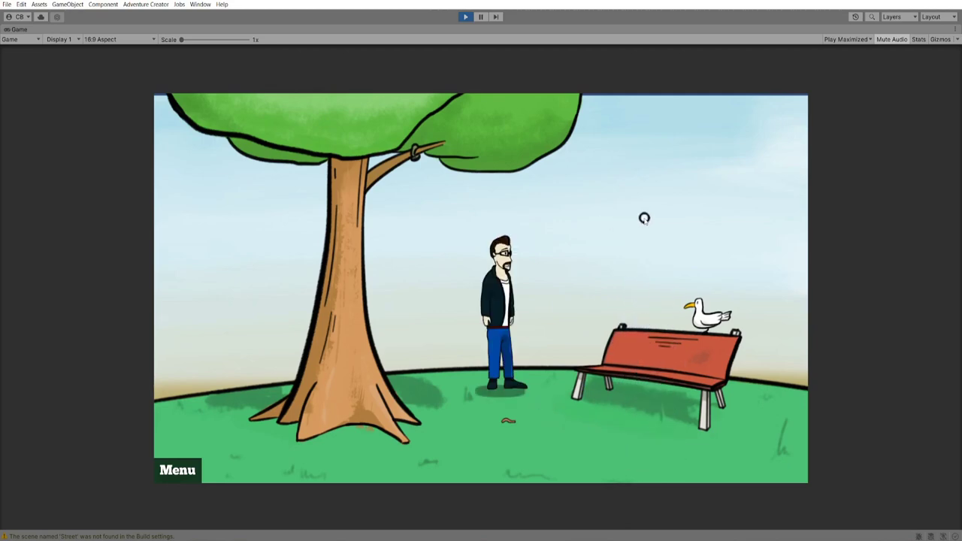
pyautogui.click(578, 449)
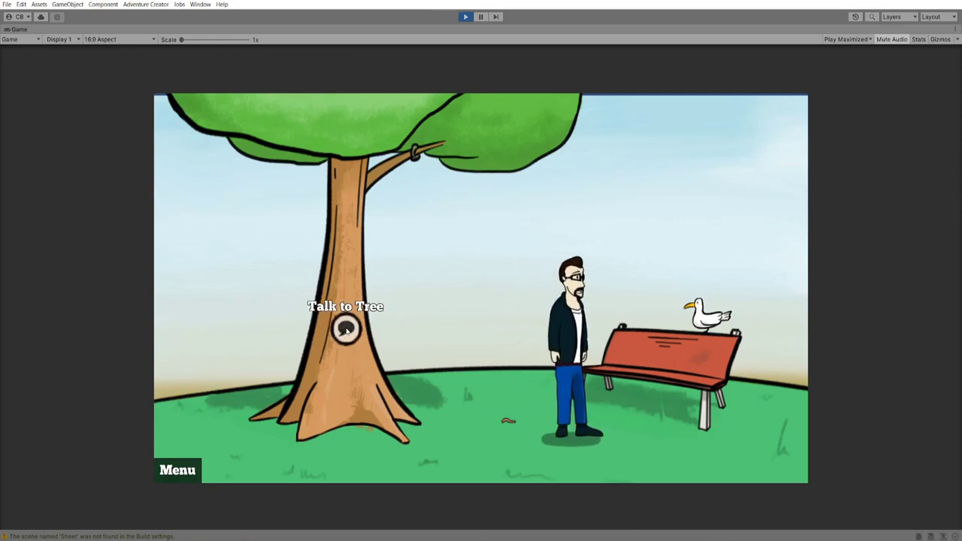
pyautogui.click(345, 328)
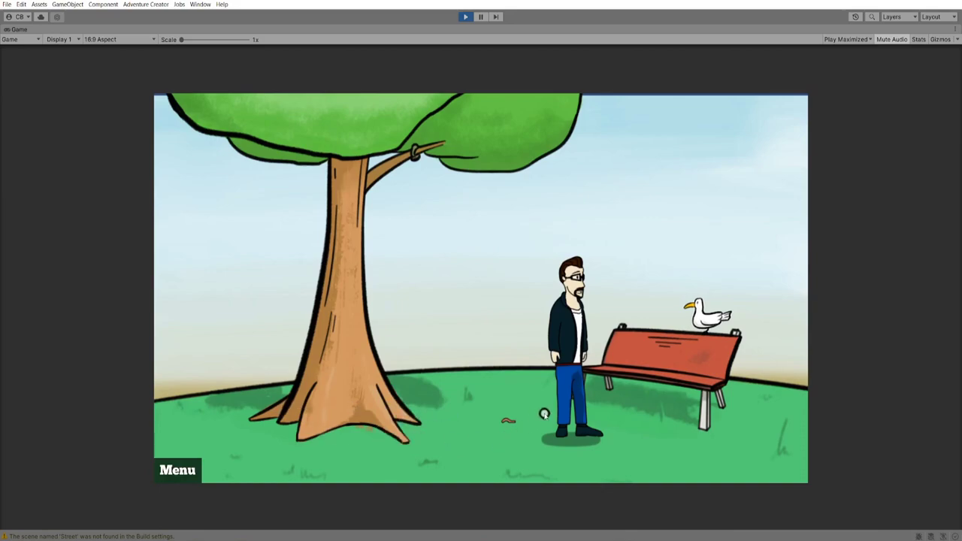
pyautogui.click(465, 17)
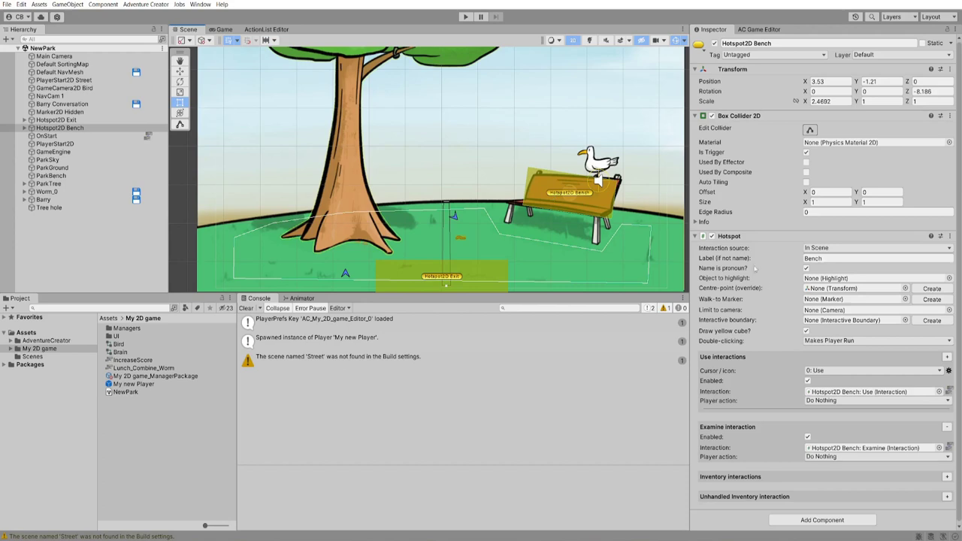
# Give the bench hotspot a walk-to marker on the grass and set its Use action to Walk To Marker
pyautogui.moveTo(719, 303)
pyautogui.click(931, 299)
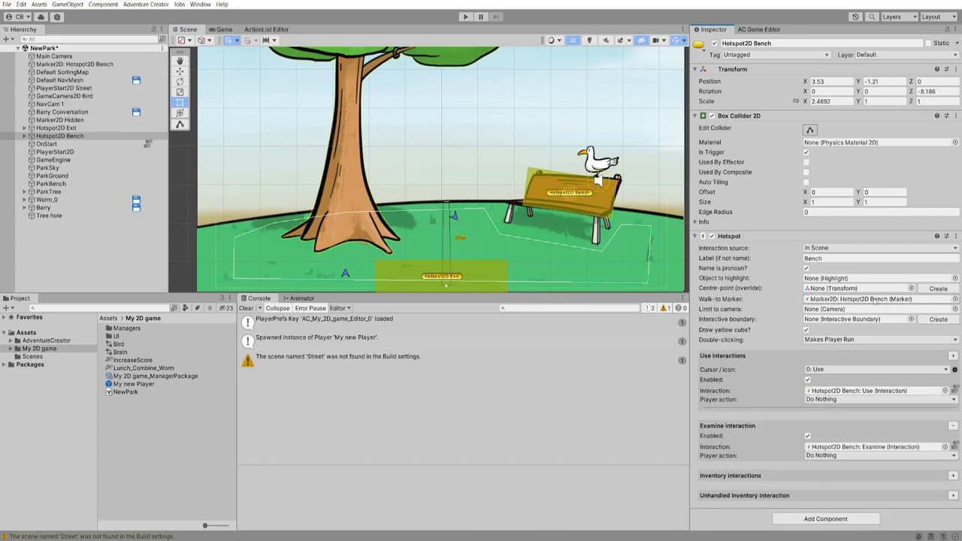
pyautogui.click(874, 299)
pyautogui.click(77, 64)
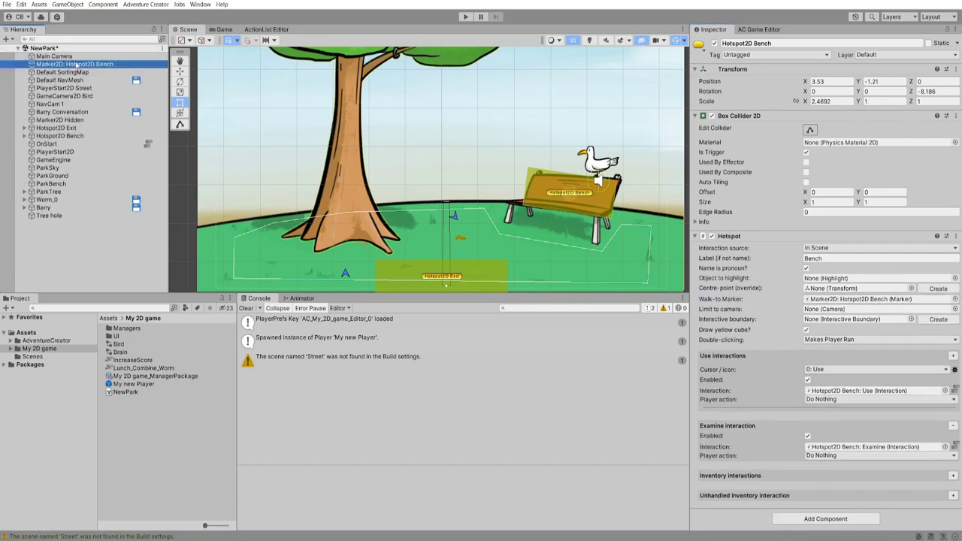
pyautogui.click(180, 69)
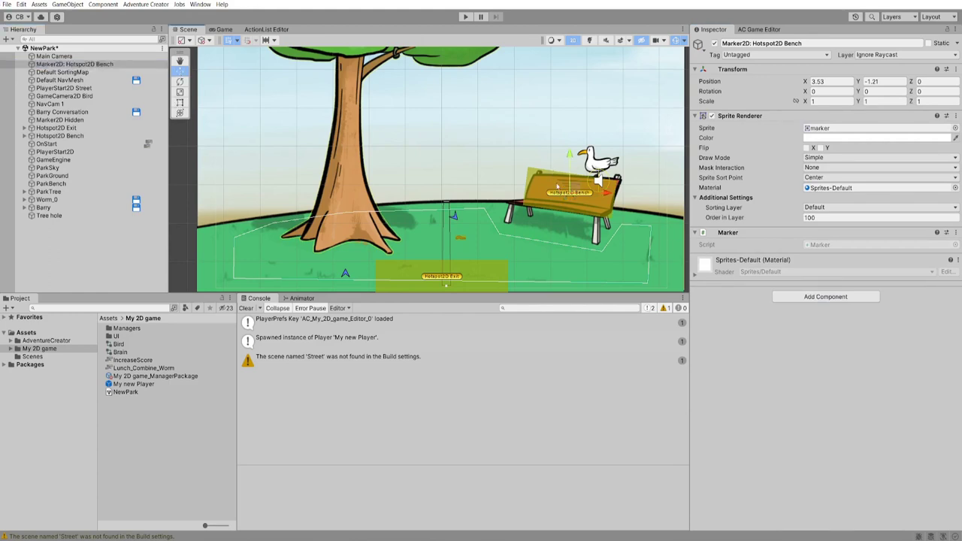
pyautogui.moveTo(570, 192)
pyautogui.mouseDown()
pyautogui.moveTo(523, 242)
pyautogui.moveTo(502, 238)
pyautogui.moveTo(518, 214)
pyautogui.moveTo(625, 223)
pyautogui.mouseUp()
pyautogui.press('e')
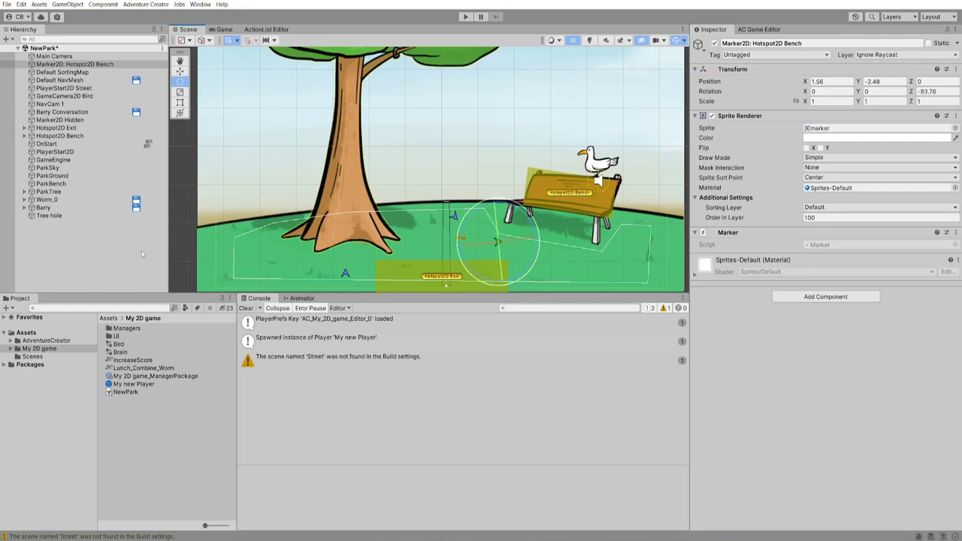
pyautogui.click(569, 193)
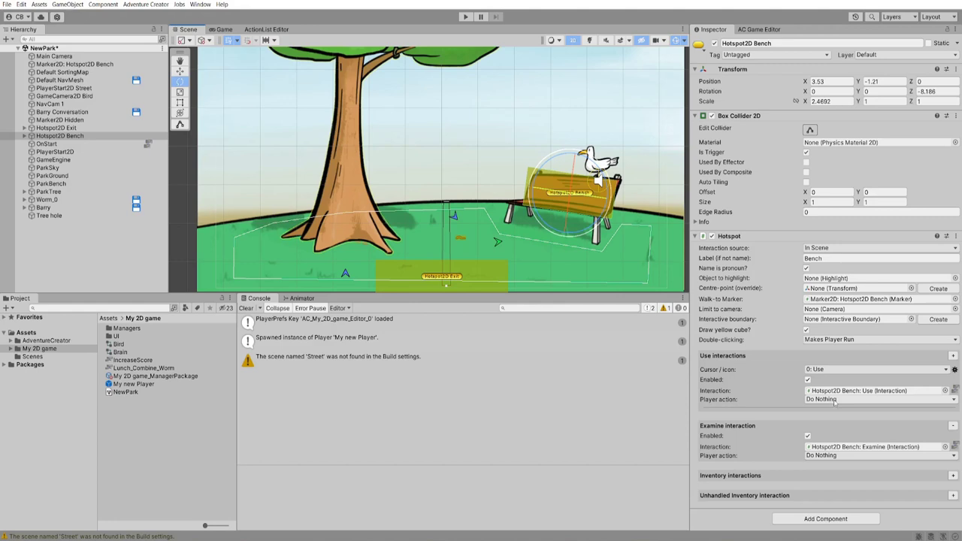
pyautogui.click(834, 400)
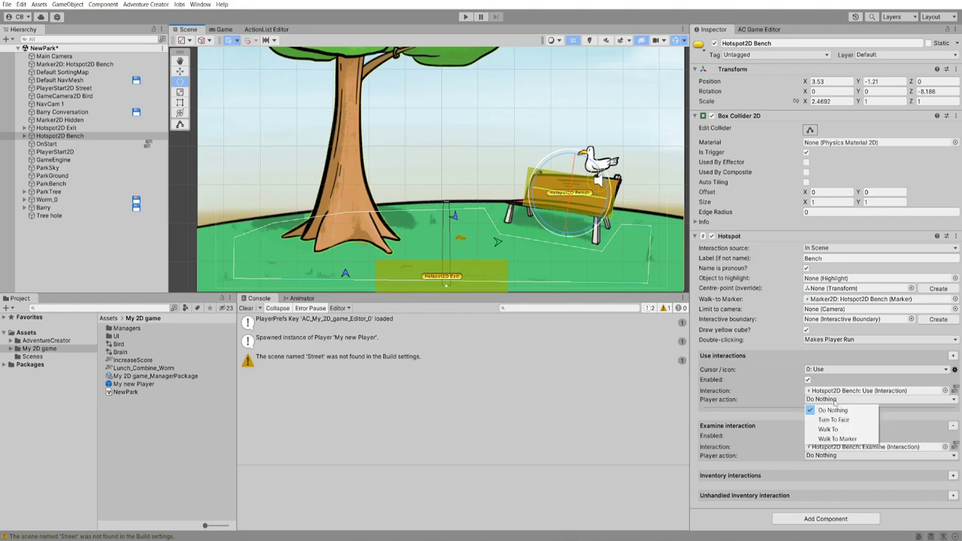
pyautogui.click(843, 438)
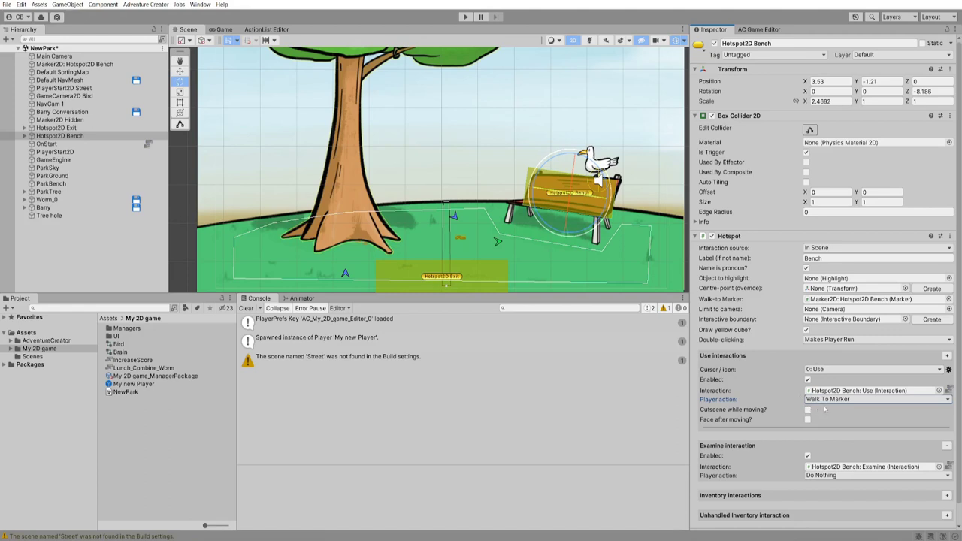
# Set ParkTree's Talk to player action to Turn To Face
pyautogui.click(349, 186)
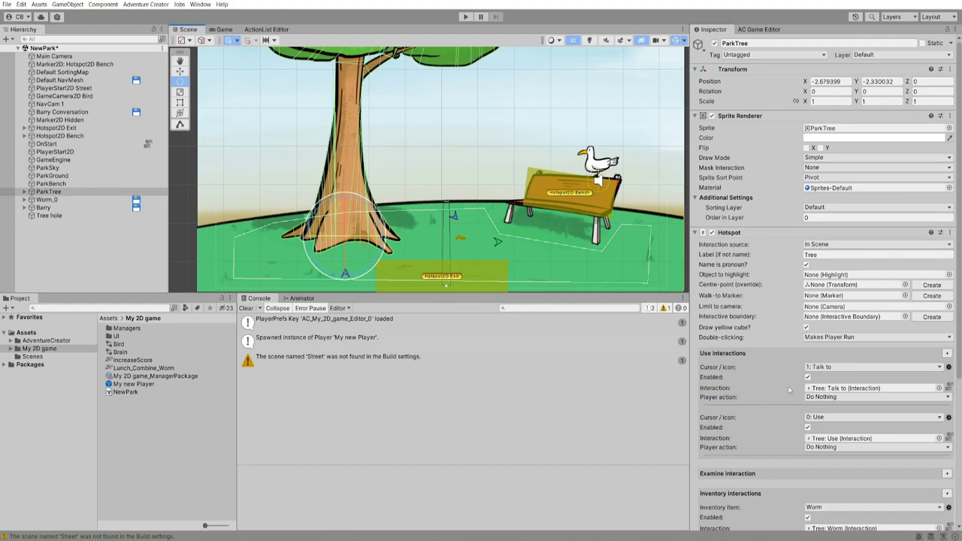
pyautogui.click(830, 398)
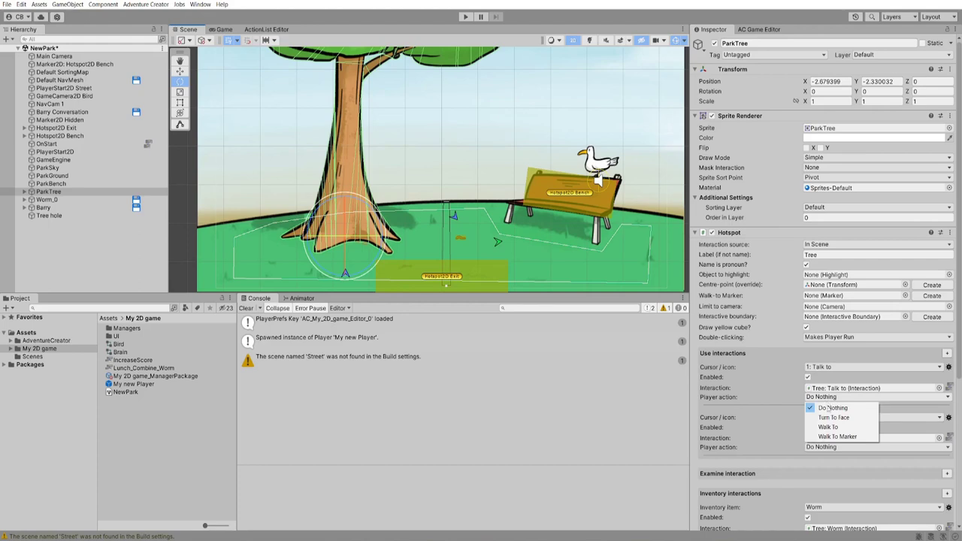
pyautogui.click(832, 417)
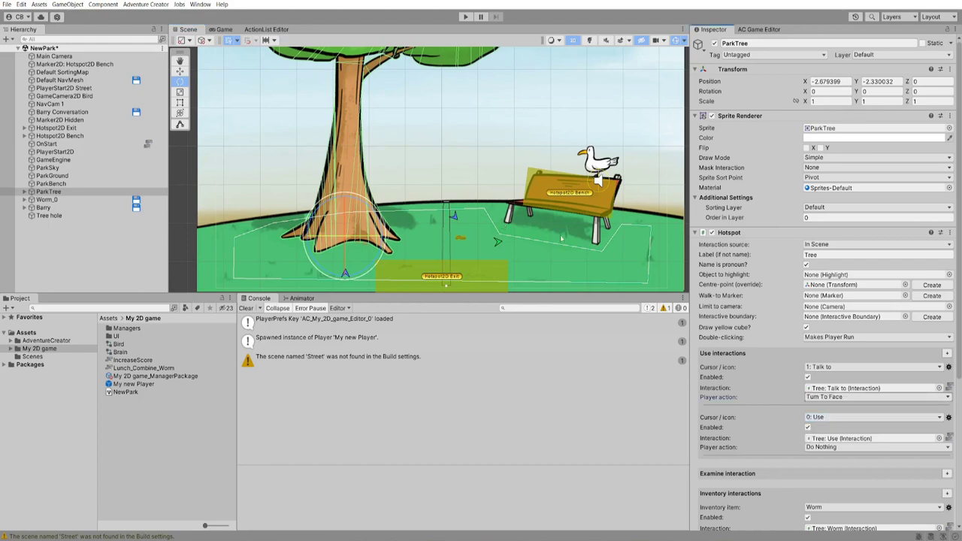
pyautogui.click(465, 17)
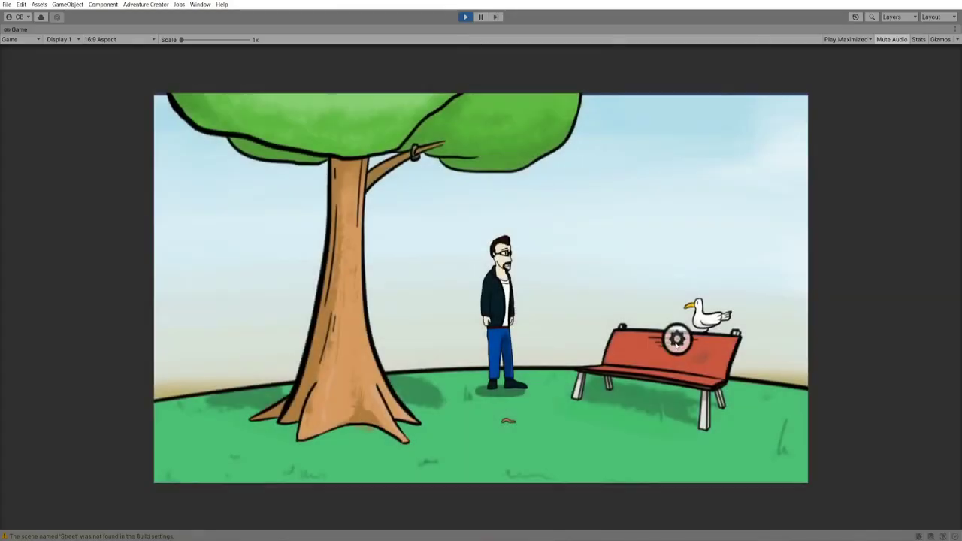
pyautogui.click(670, 360)
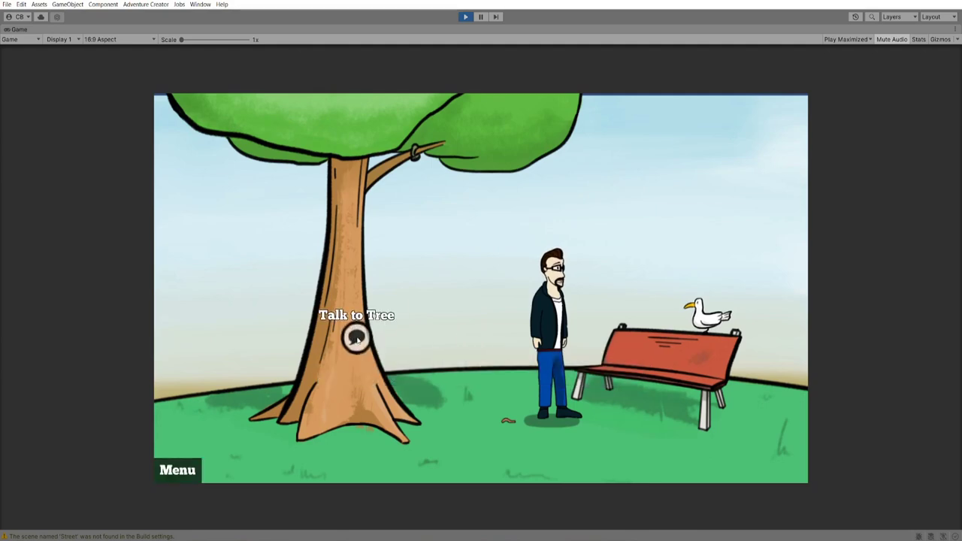
pyautogui.click(357, 339)
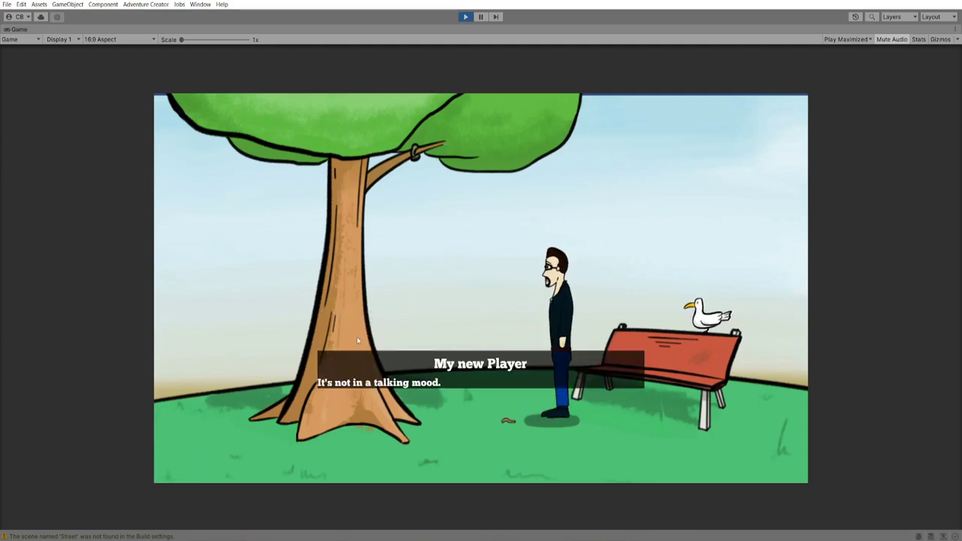
pyautogui.hotkey('ctrl', 'p')
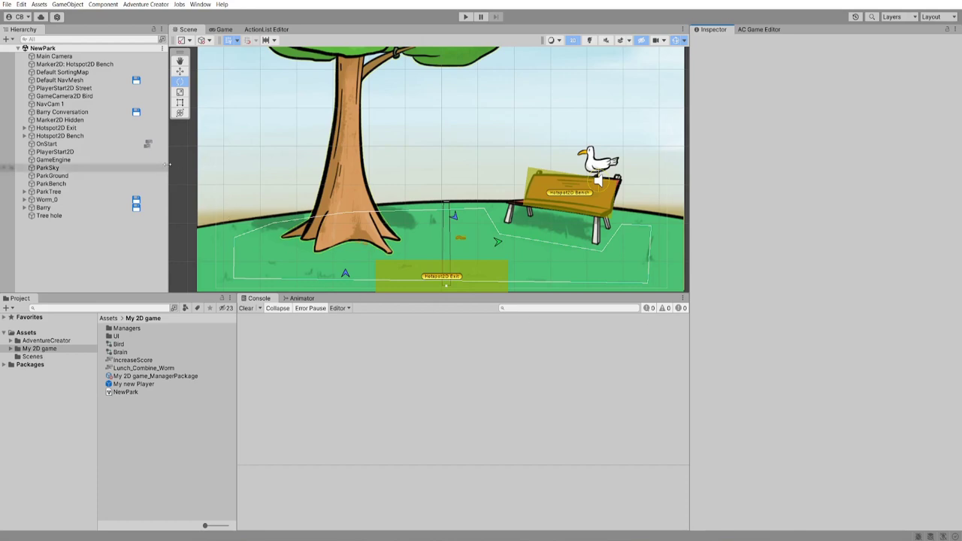
# Change the OnStart cutscene's Wait action to Character > Move to point
pyautogui.click(148, 144)
pyautogui.scroll(-5, 384, 206)
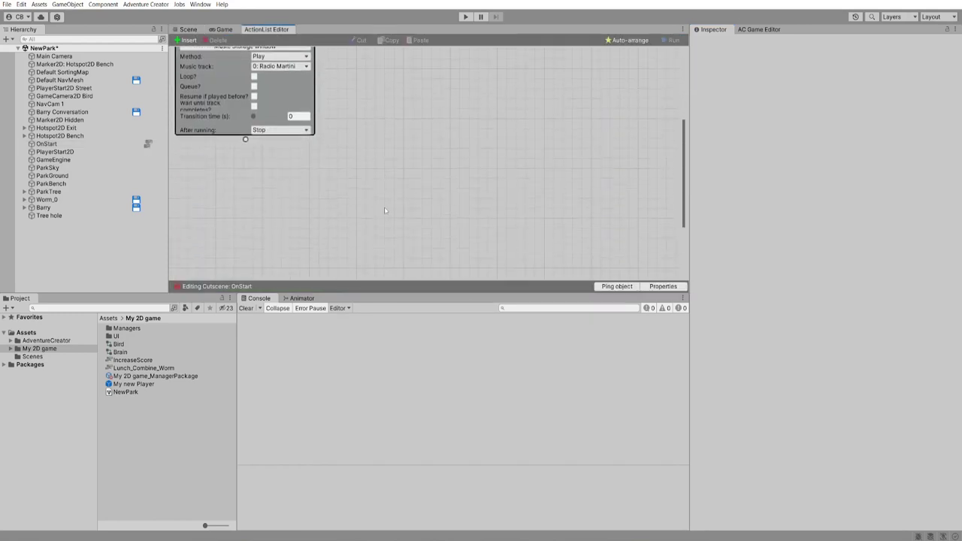
pyautogui.click(238, 159)
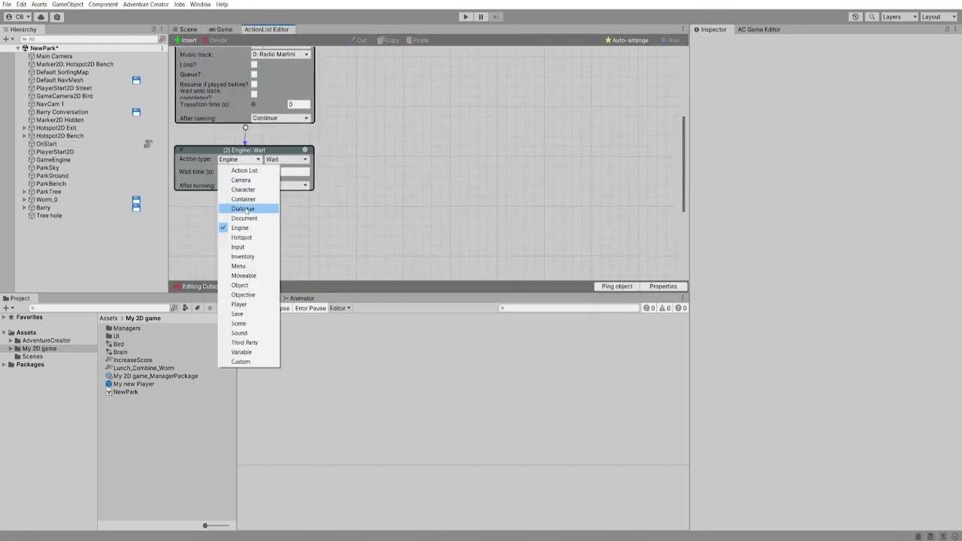
pyautogui.click(237, 188)
pyautogui.click(286, 160)
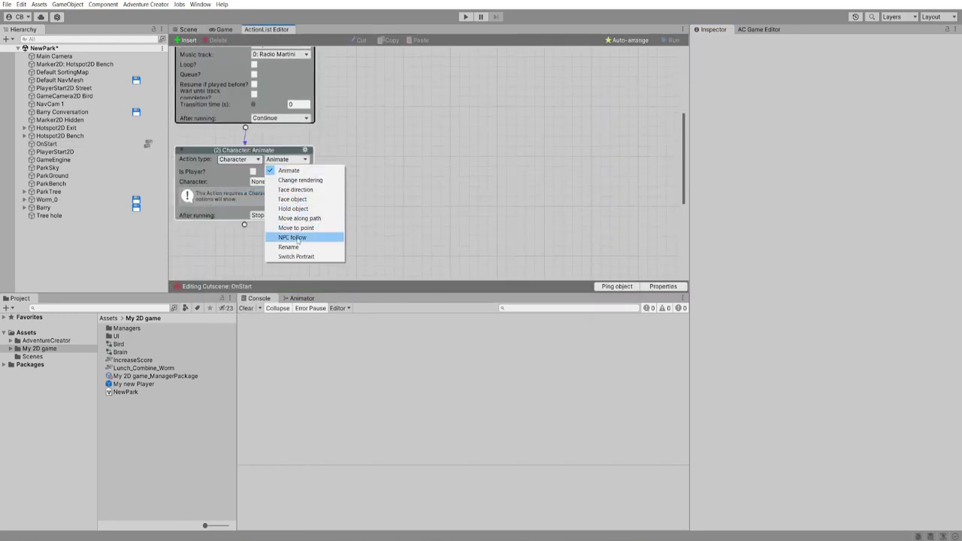
pyautogui.click(293, 236)
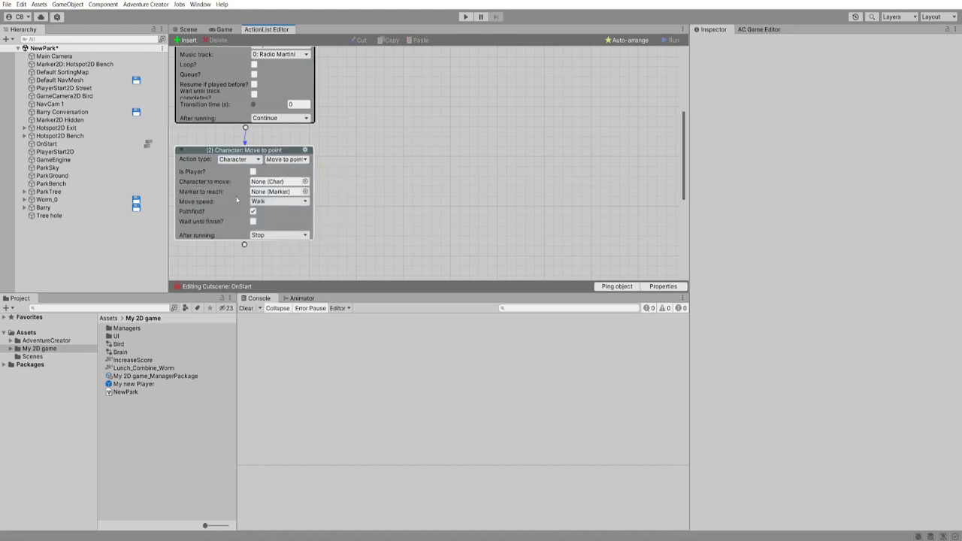
# Move the player to PlayerStart2D Street, waiting until finished, then play the game
pyautogui.click(252, 171)
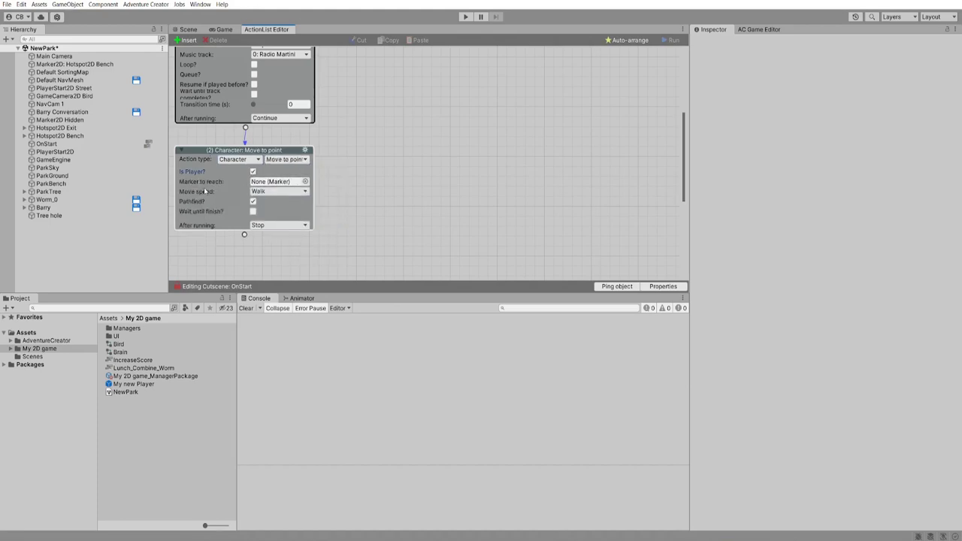
pyautogui.click(305, 181)
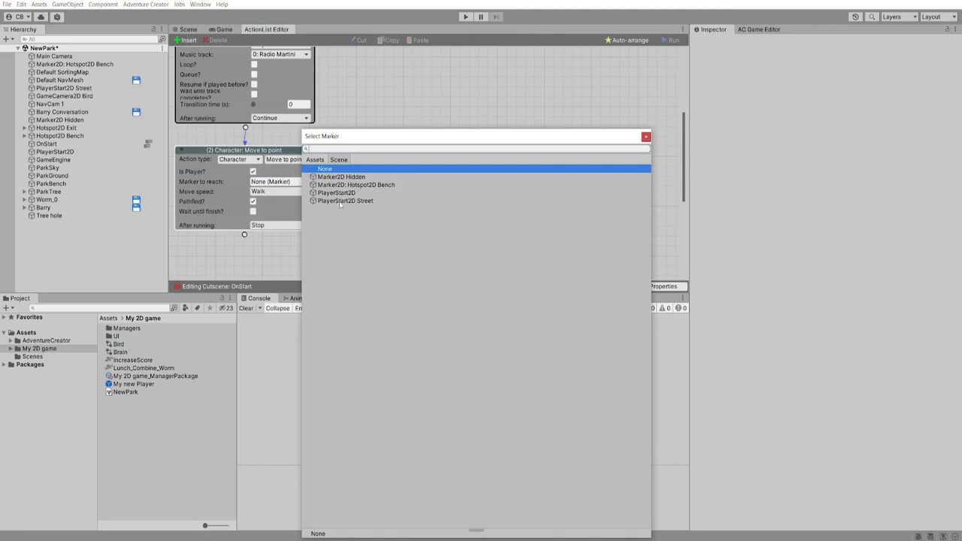
pyautogui.doubleClick(376, 201)
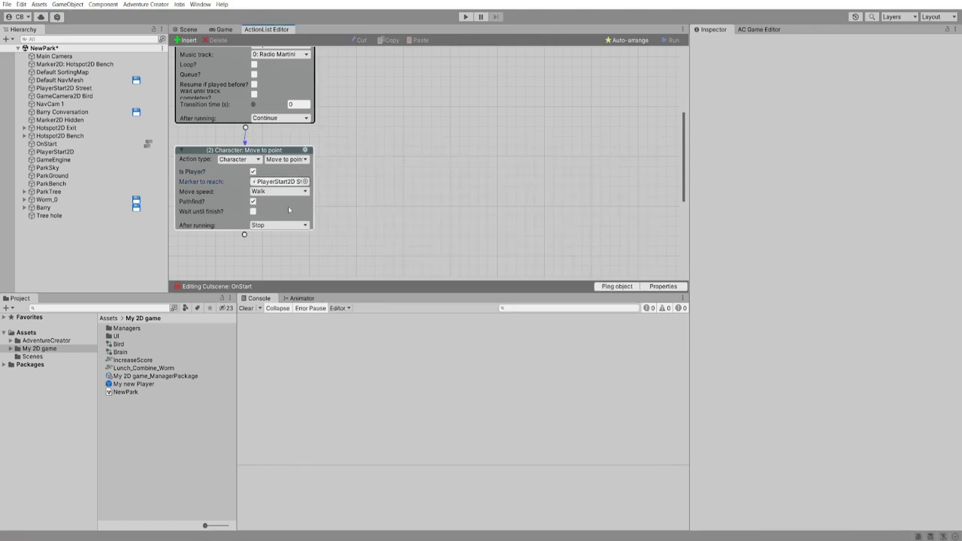
pyautogui.click(253, 211)
pyautogui.click(465, 16)
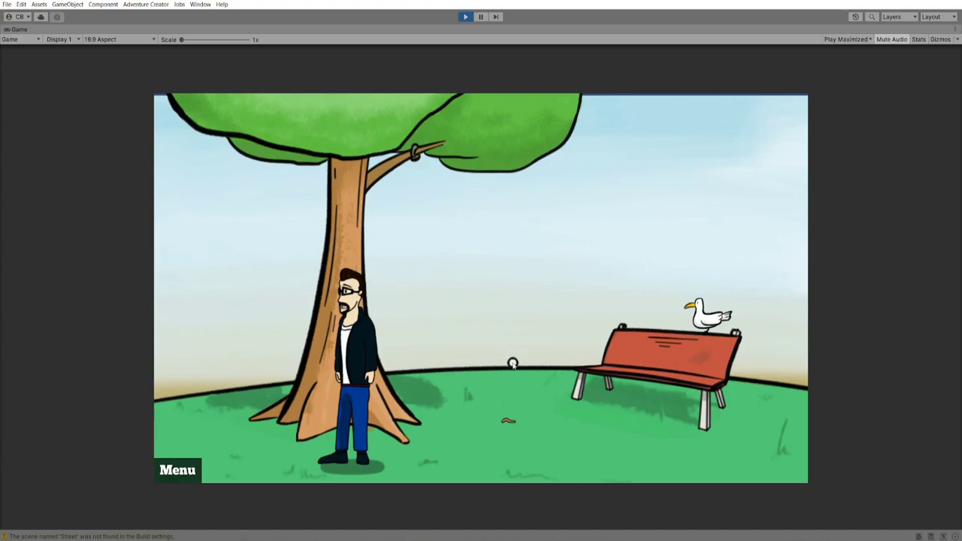
# Stop the game and delete the move-to-point action from the OnStart cutscene
pyautogui.hotkey('ctrl', 'p')
pyautogui.click(266, 29)
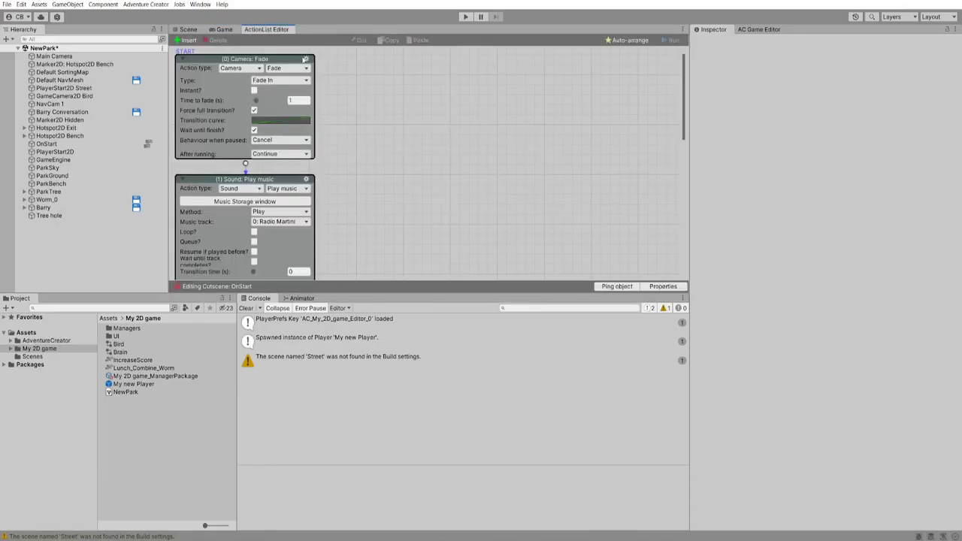
pyautogui.scroll(-3, 340, 161)
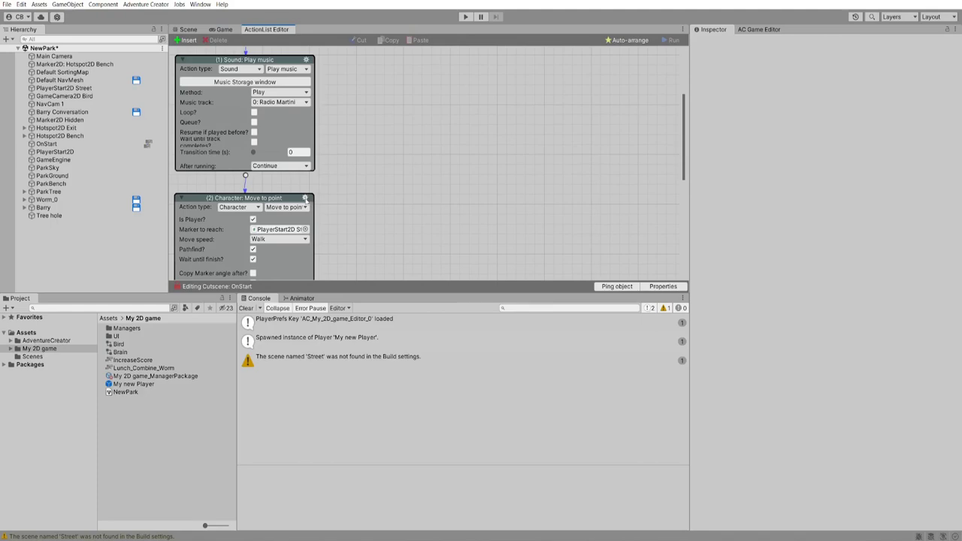
pyautogui.click(306, 197)
pyautogui.click(327, 236)
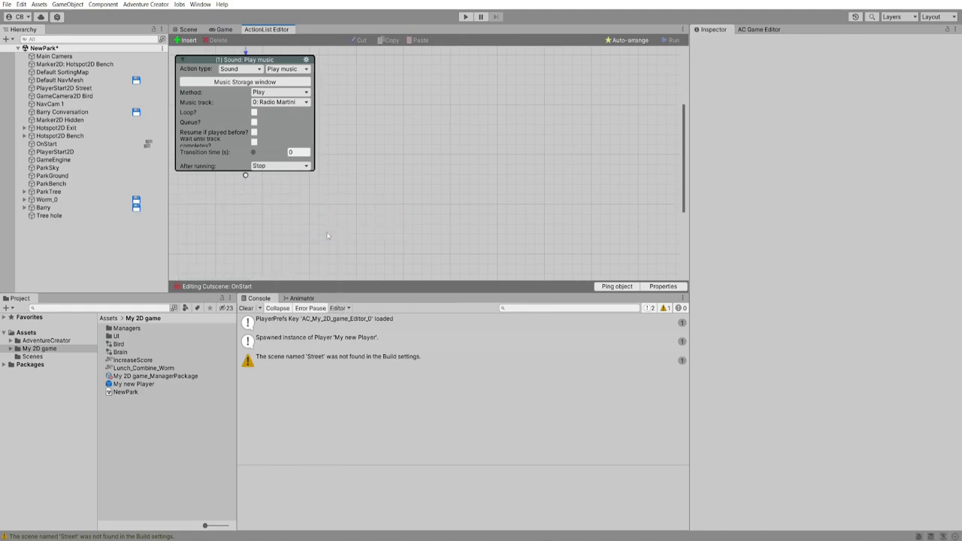
# Playtest the cutscene, walking the player to the tree, the bench and the grass, then stop
pyautogui.hotkey('ctrl', 'p')
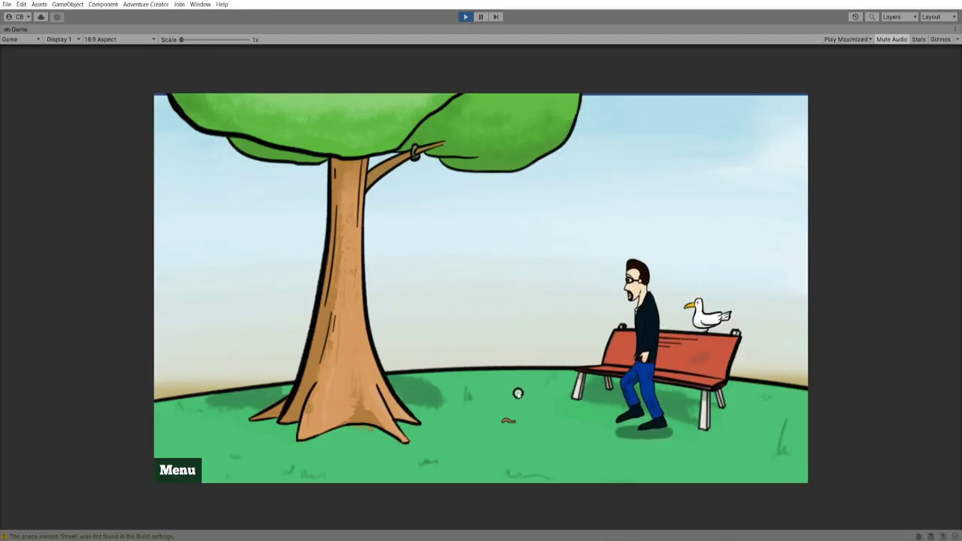
pyautogui.click(244, 444)
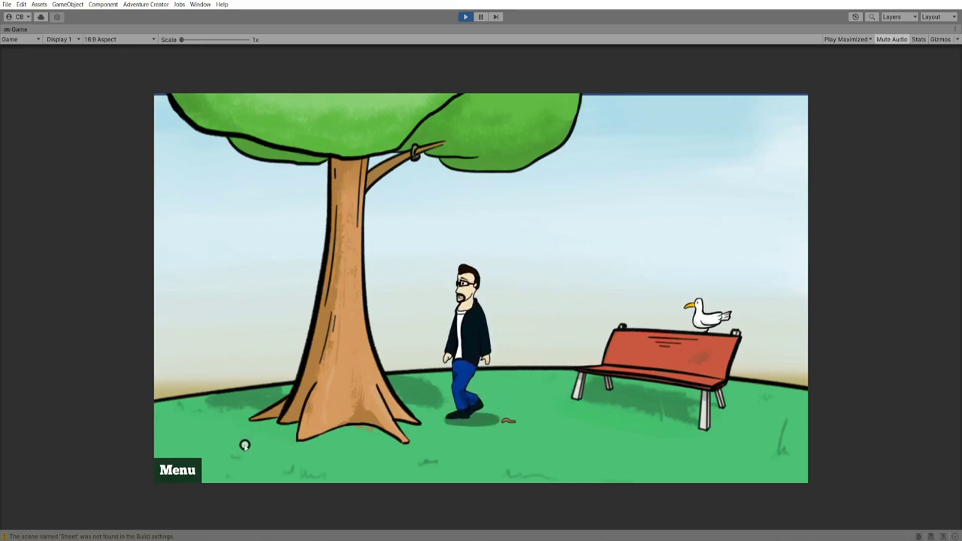
pyautogui.click(661, 436)
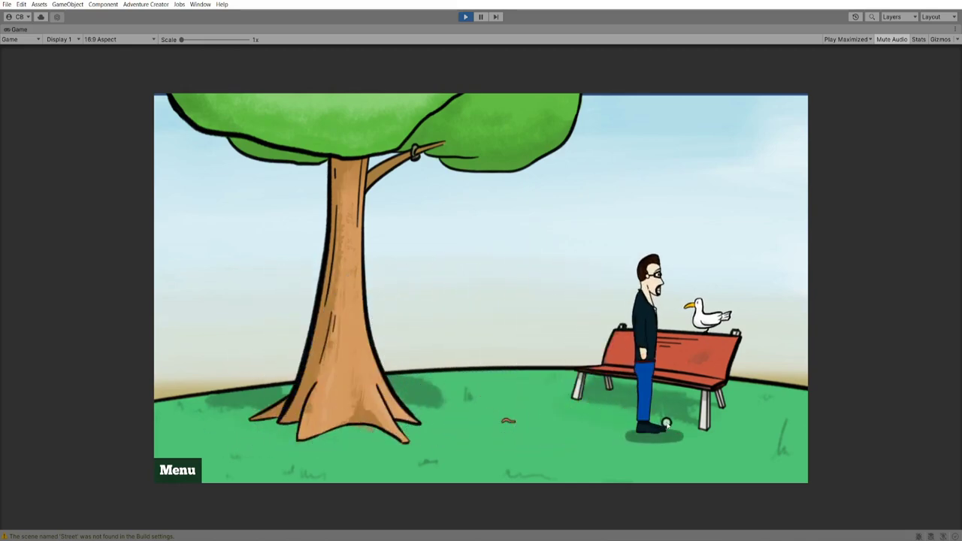
pyautogui.click(486, 383)
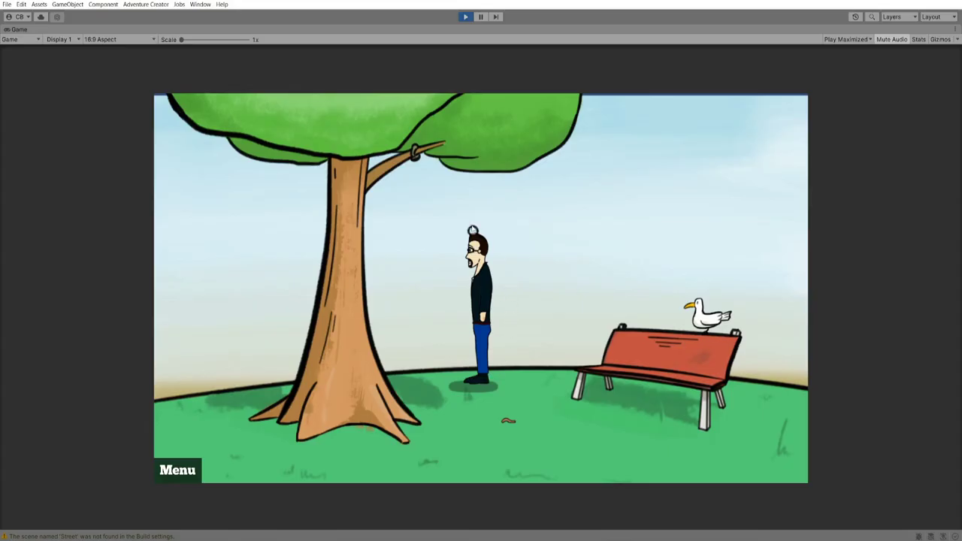
pyautogui.click(465, 16)
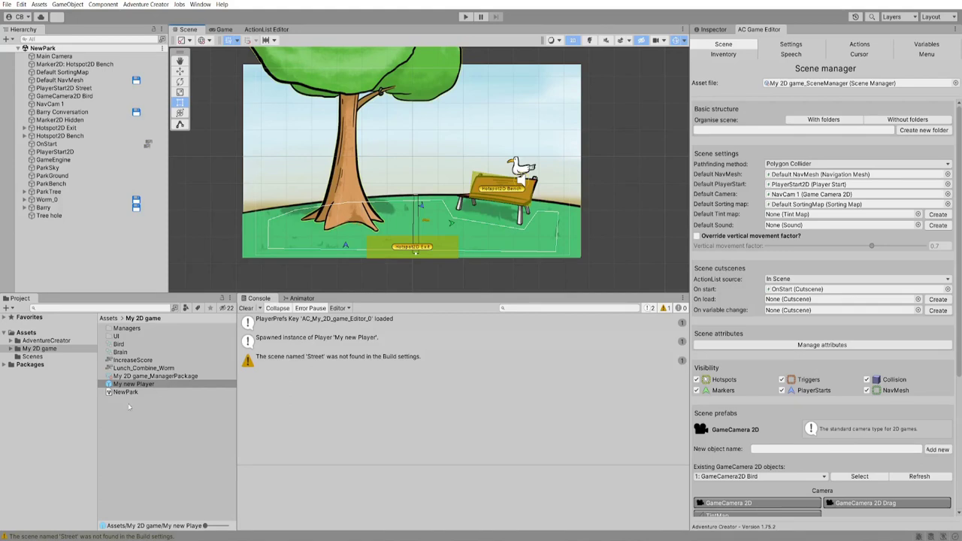
# Set Double-click movement to Disabled in AC Settings, then test-walk the character across the park
pyautogui.click(713, 30)
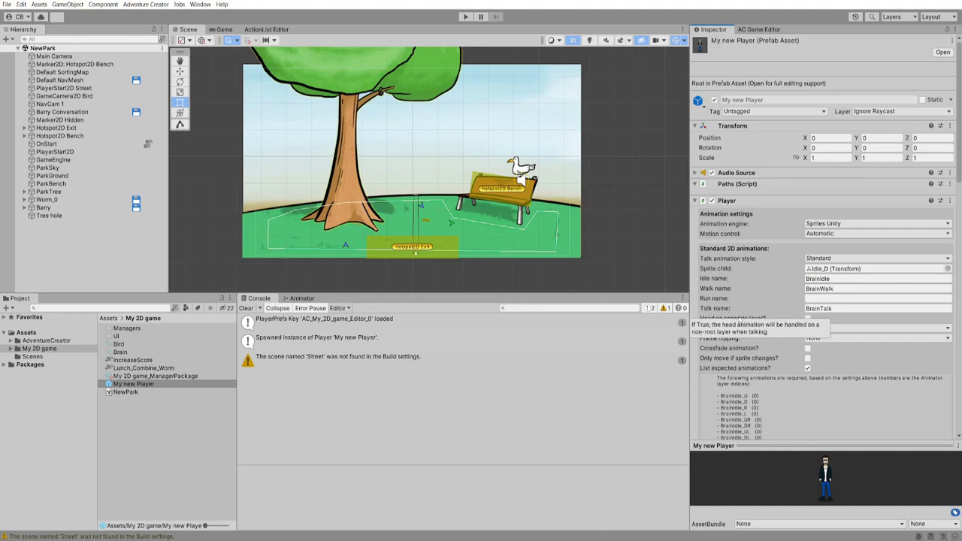
pyautogui.click(769, 31)
pyautogui.click(785, 45)
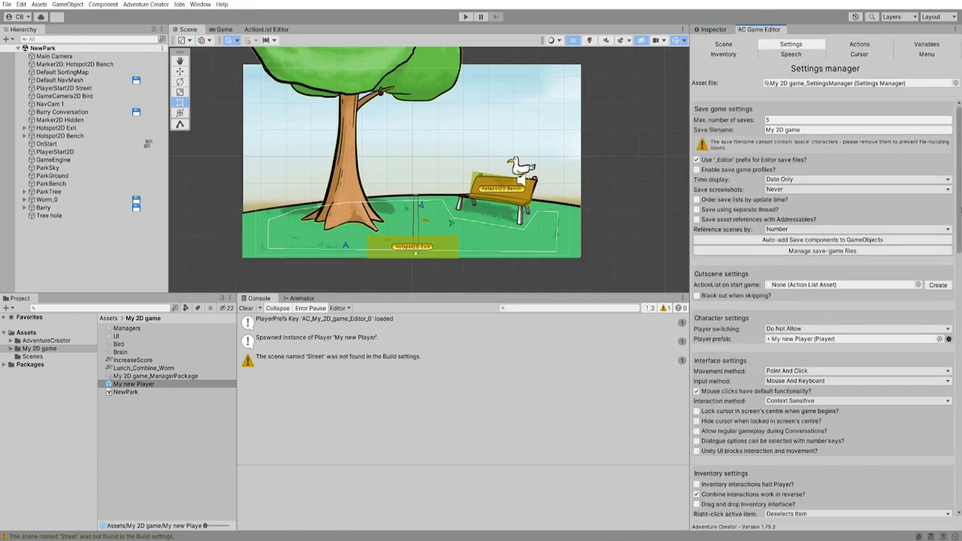
pyautogui.scroll(-15, 823, 307)
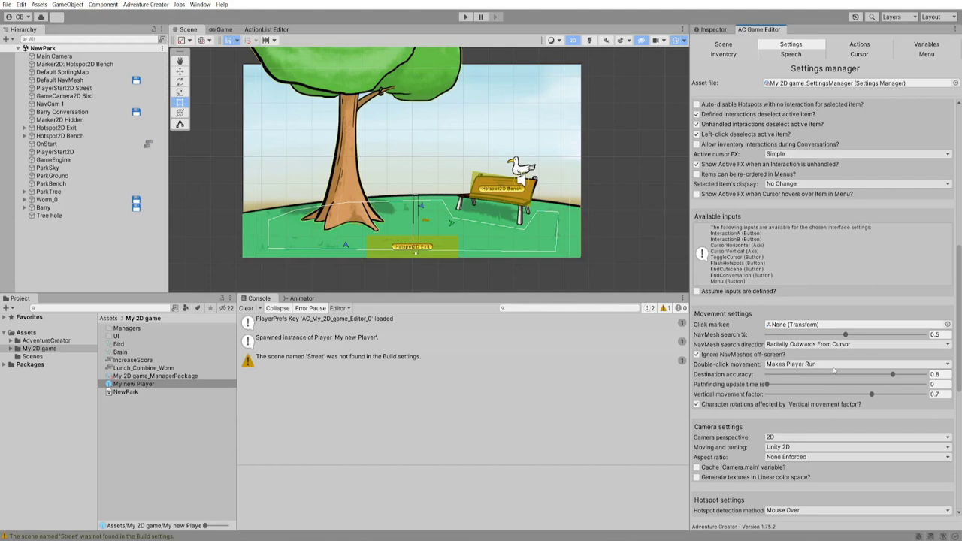
pyautogui.click(832, 366)
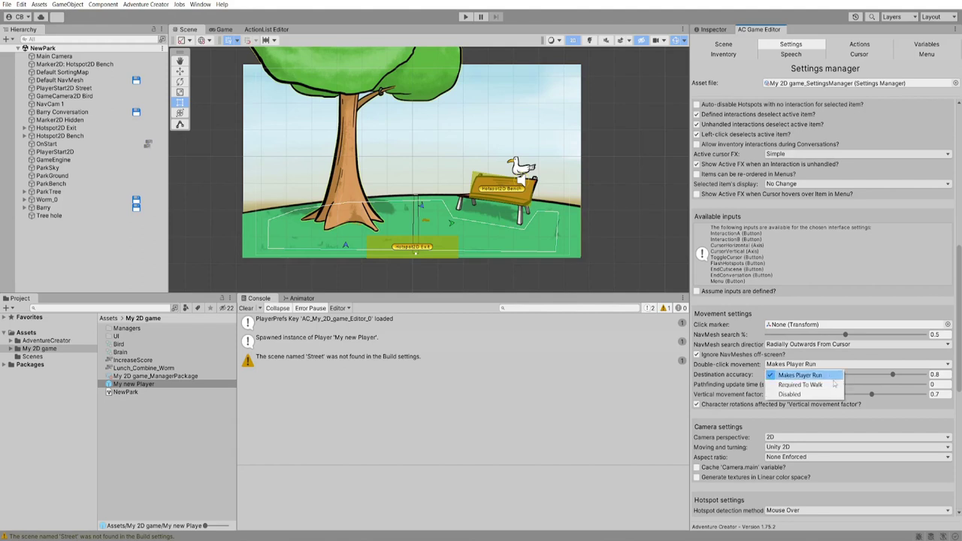
pyautogui.click(827, 395)
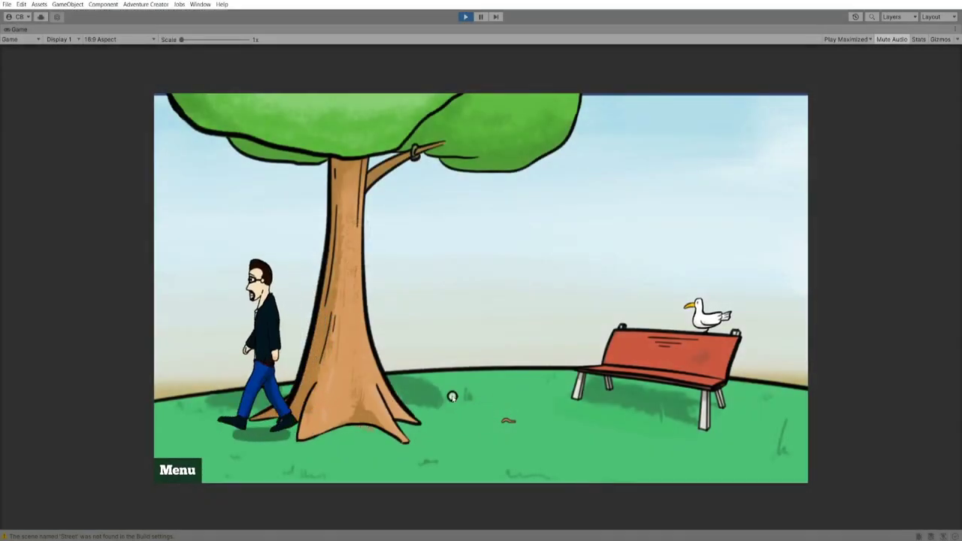
pyautogui.click(671, 420)
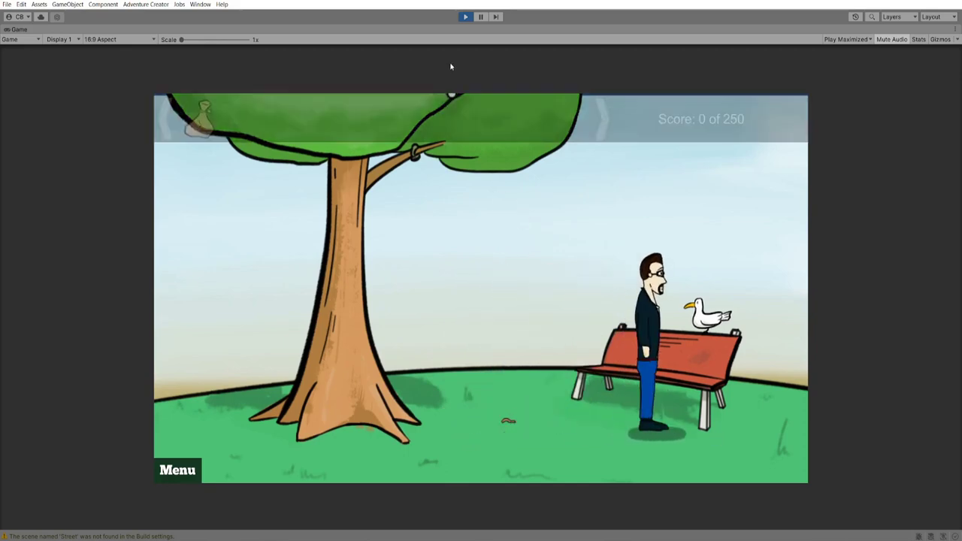
pyautogui.click(465, 17)
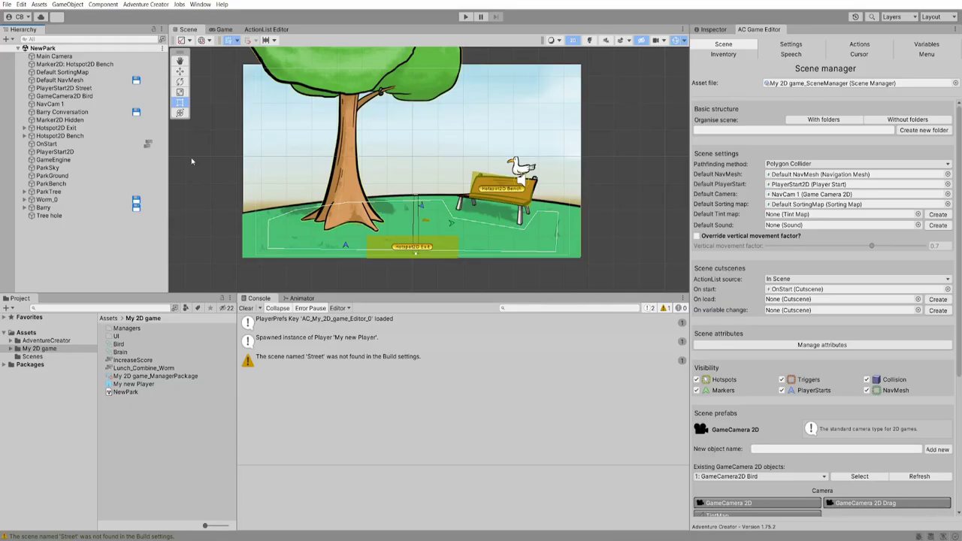
# Set NavCam 1's Camera Size to 2.96 and untick its horizontal and vertical Lock? boxes
pyautogui.click(48, 105)
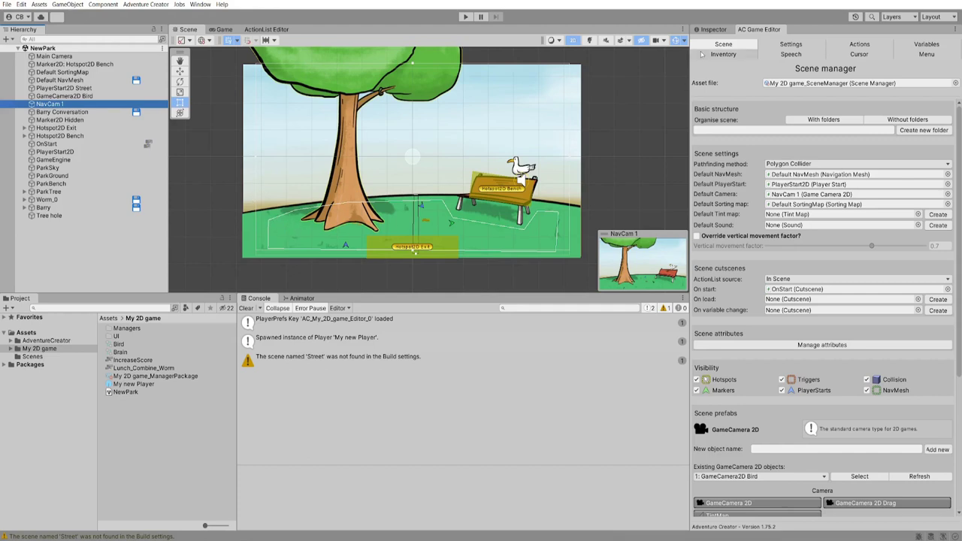
pyautogui.click(713, 30)
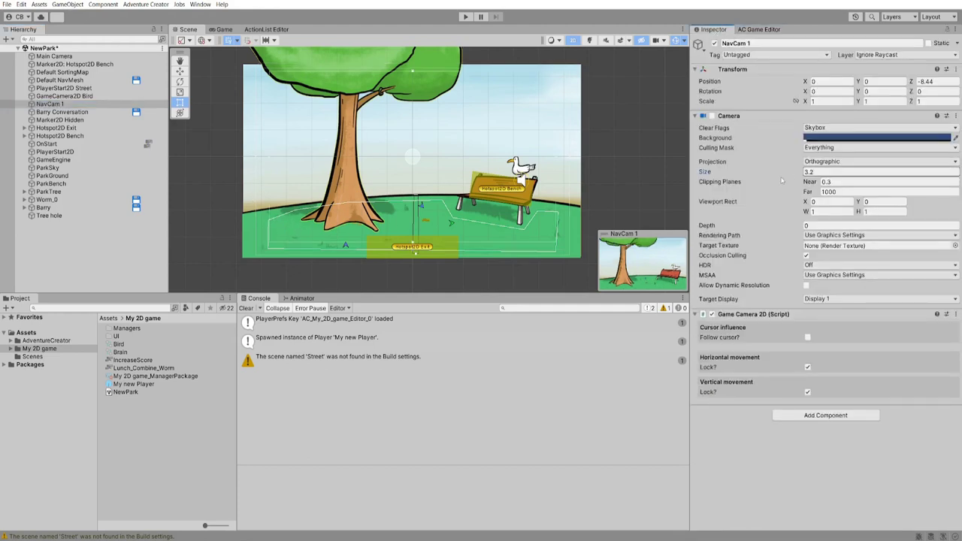
pyautogui.write('6')
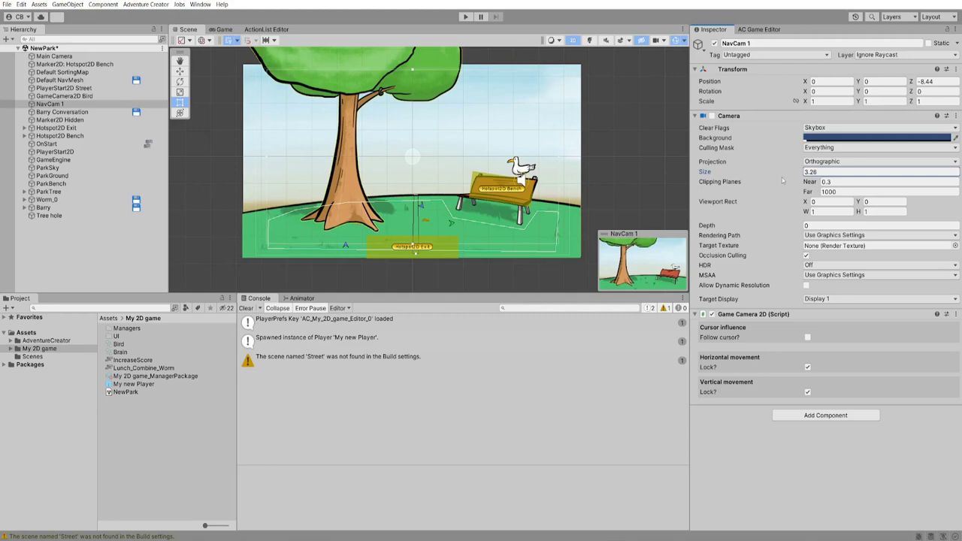
pyautogui.moveTo(781, 181); pyautogui.dragTo(753, 174)
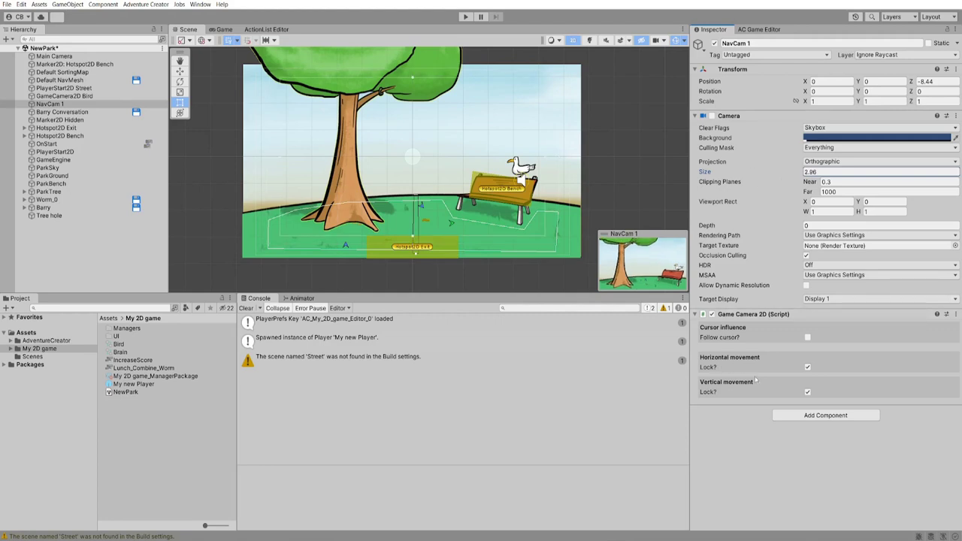
pyautogui.click(807, 392)
pyautogui.click(808, 367)
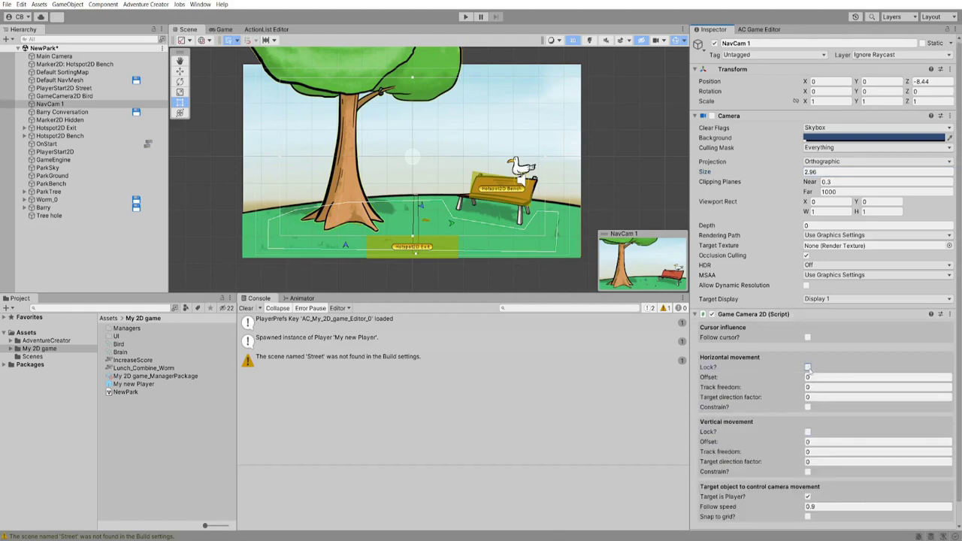
pyautogui.scroll(-1, 773, 419)
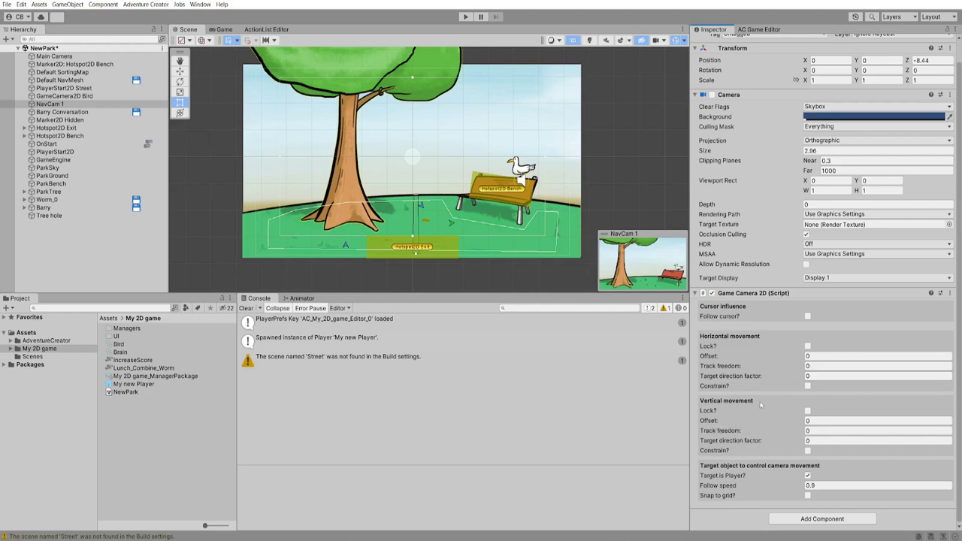
# Play in a Play Focused Game view and raise NavCam 1's vertical offset to 1.37 while walking
pyautogui.click(215, 30)
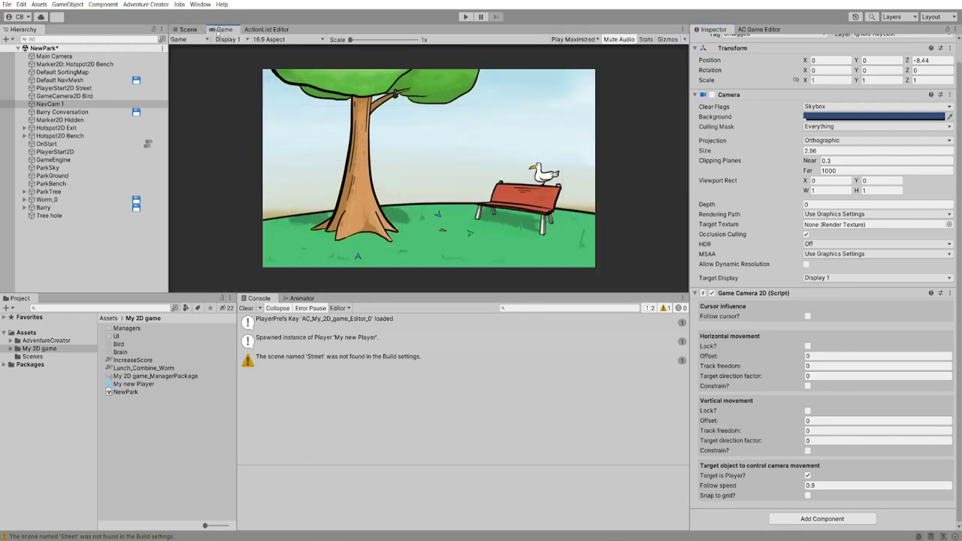
pyautogui.click(575, 39)
pyautogui.click(578, 49)
pyautogui.click(465, 17)
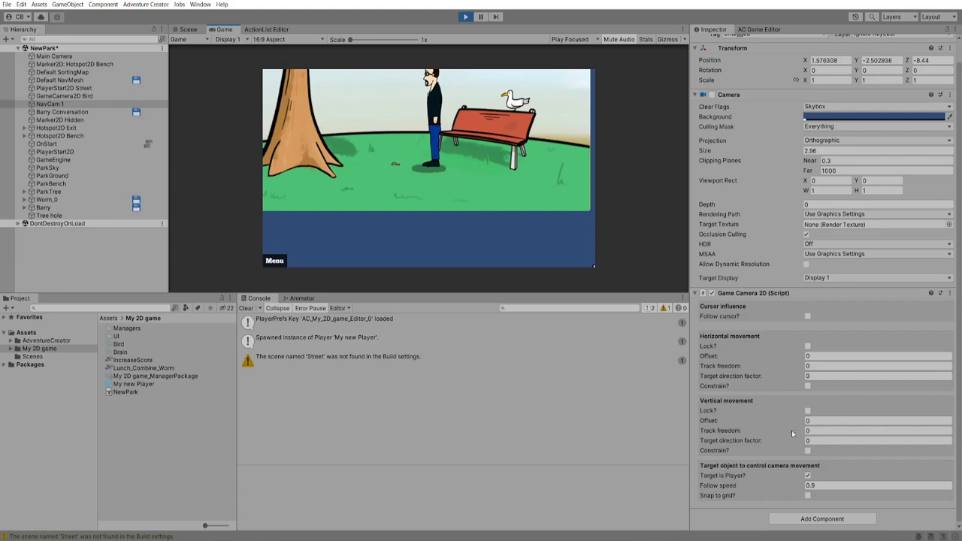
pyautogui.moveTo(787, 422); pyautogui.dragTo(815, 432)
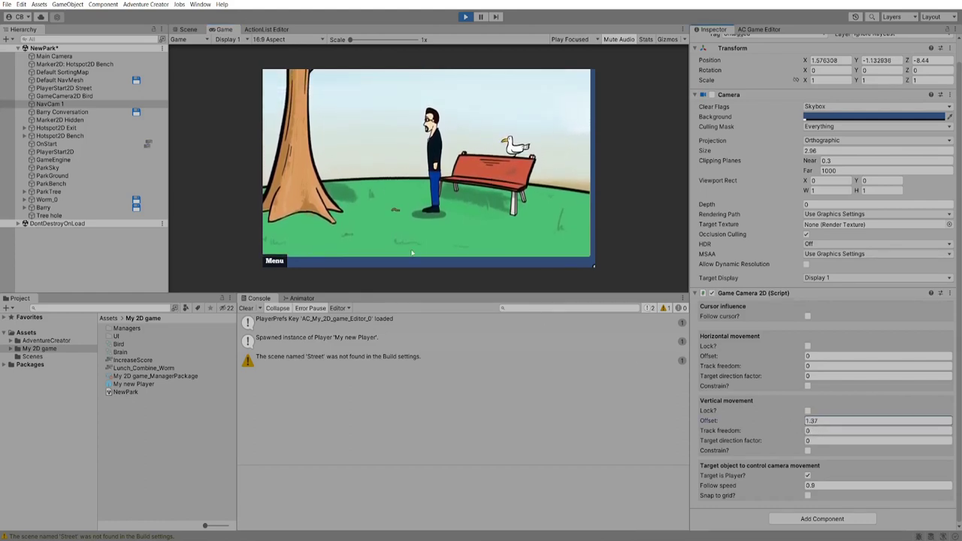
pyautogui.click(276, 200)
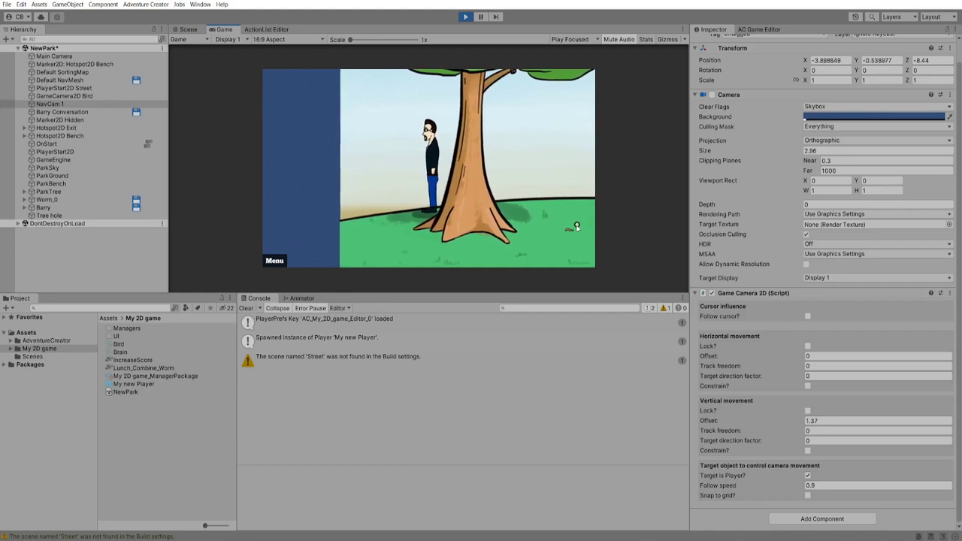
pyautogui.click(585, 223)
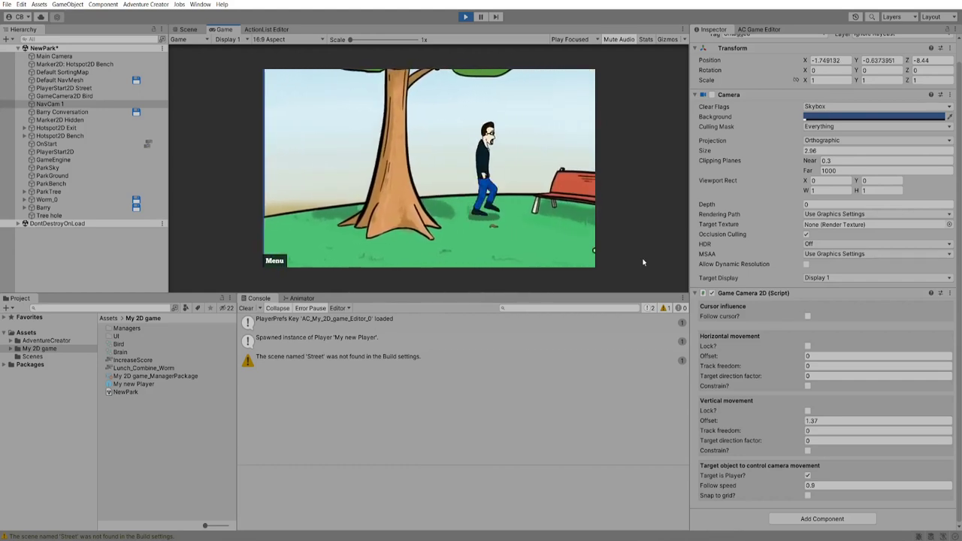
# Set follow speed 3.02 and track freedoms 0.9 and 0.52, then copy the camera component
pyautogui.moveTo(786, 487); pyautogui.dragTo(824, 492)
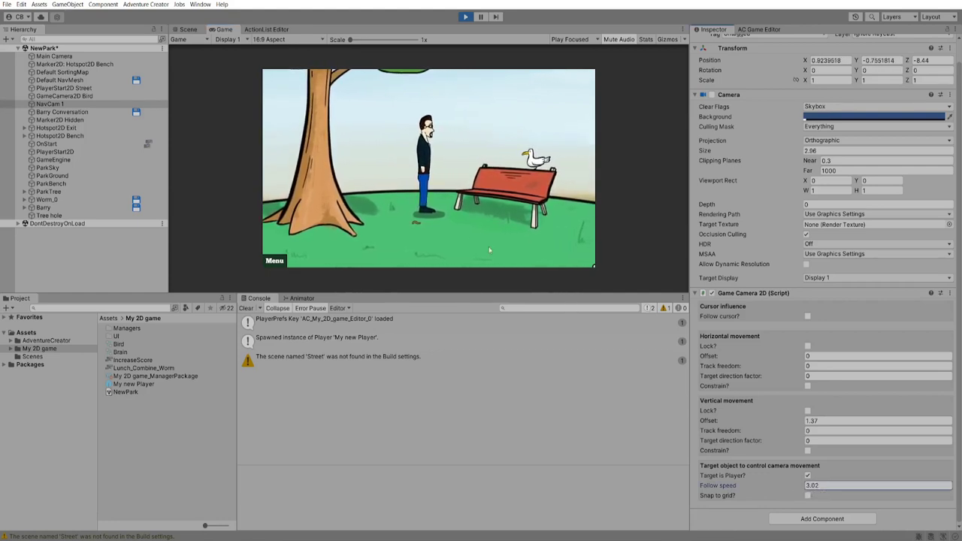
pyautogui.click(526, 228)
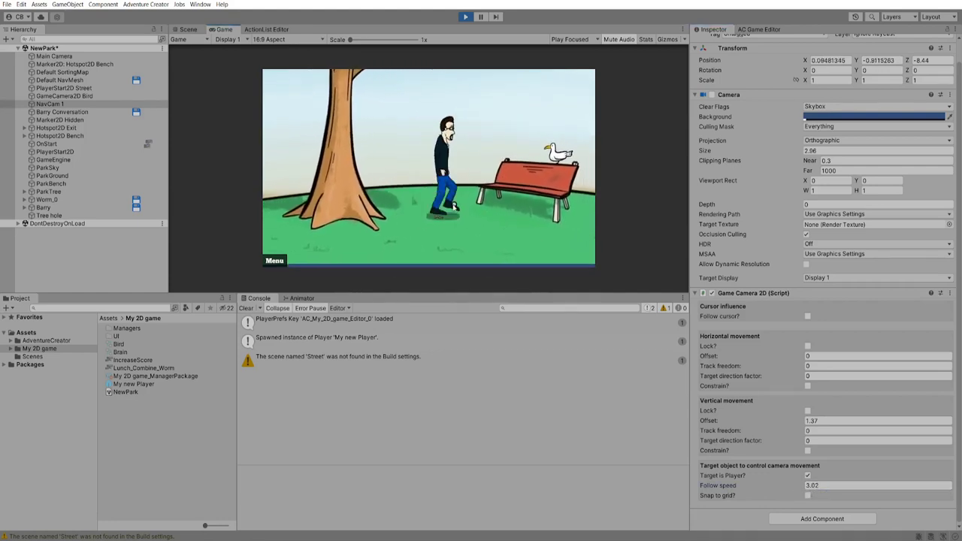
pyautogui.click(404, 151)
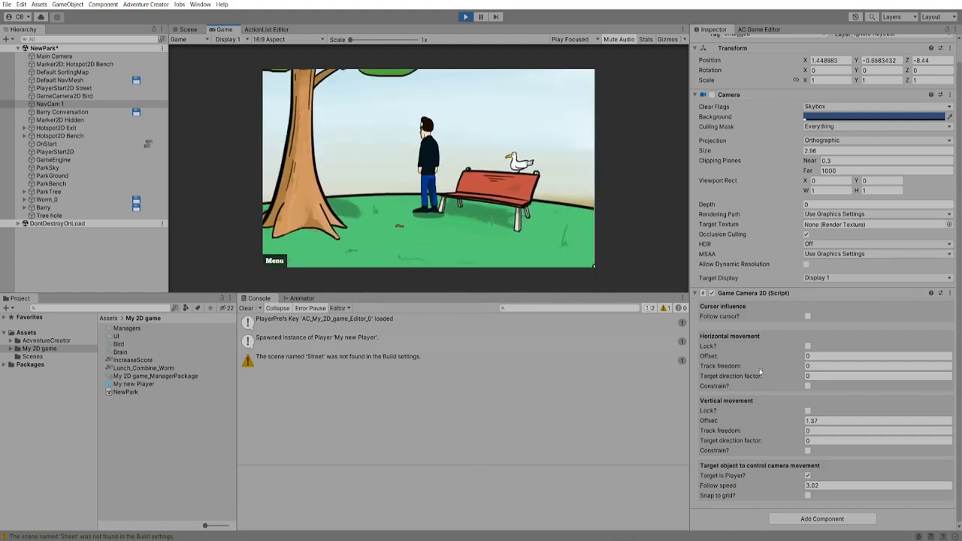
pyautogui.moveTo(759, 370); pyautogui.dragTo(765, 373)
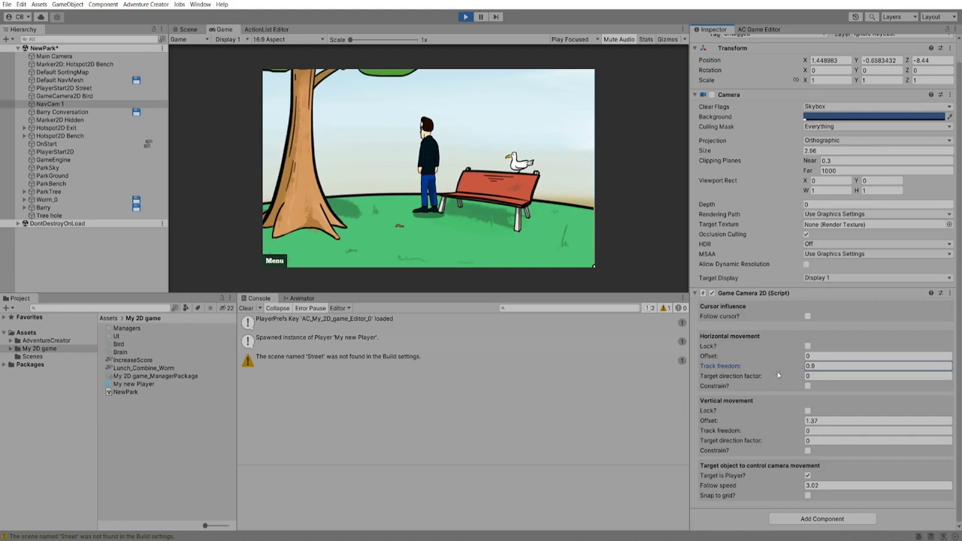
pyautogui.moveTo(767, 434)
pyautogui.mouseDown()
pyautogui.moveTo(790, 433)
pyautogui.moveTo(781, 432)
pyautogui.mouseUp()
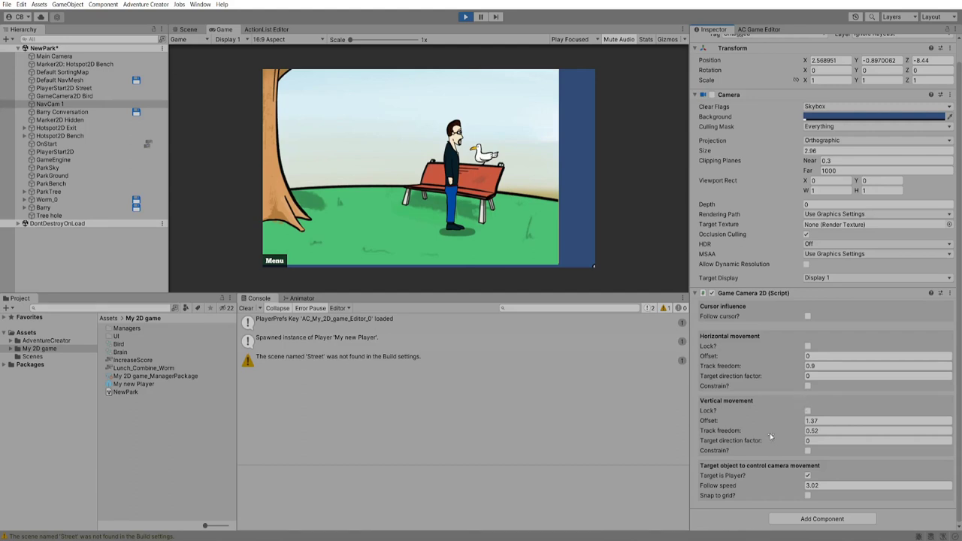
pyautogui.click(950, 293)
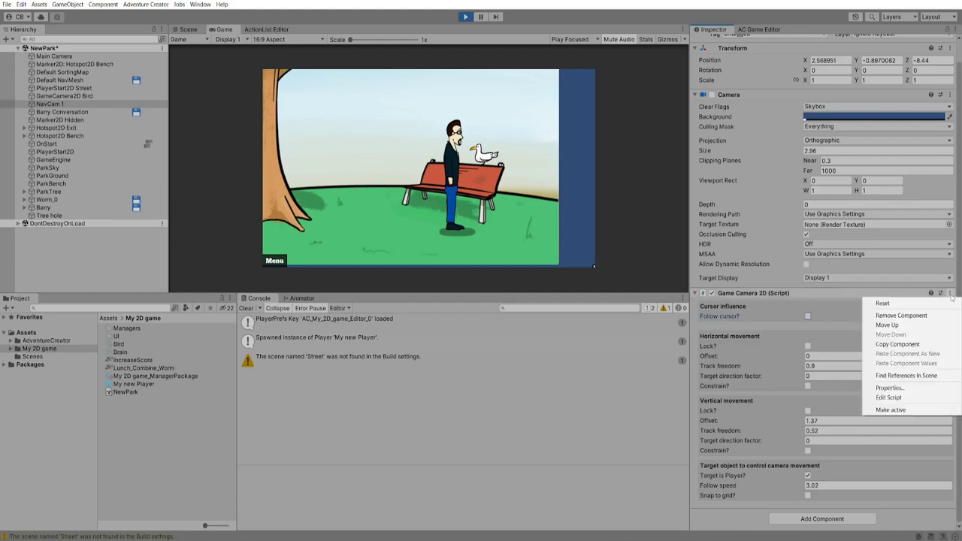
pyautogui.click(933, 344)
# Stop play mode and paste the copied values onto NavCam 1's follow camera component
pyautogui.click(465, 16)
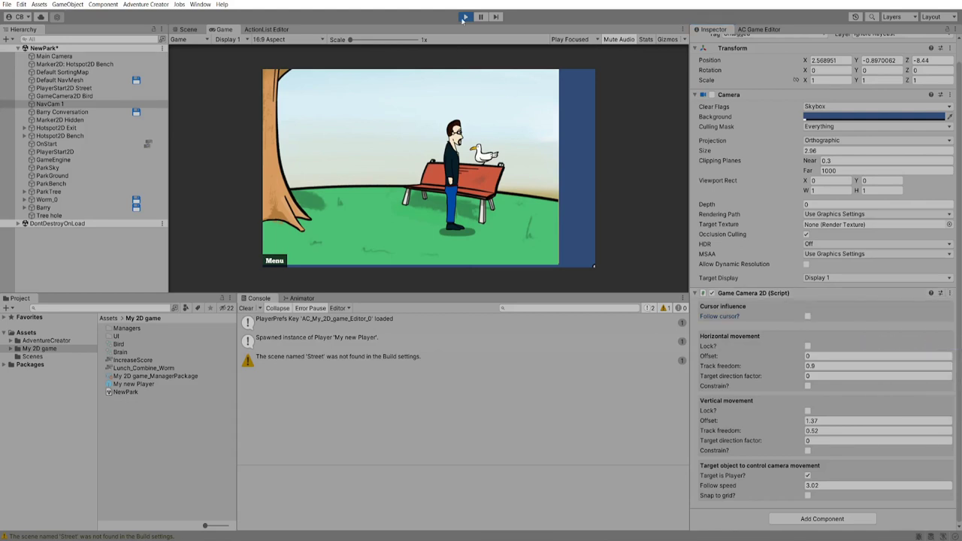
pyautogui.click(948, 292)
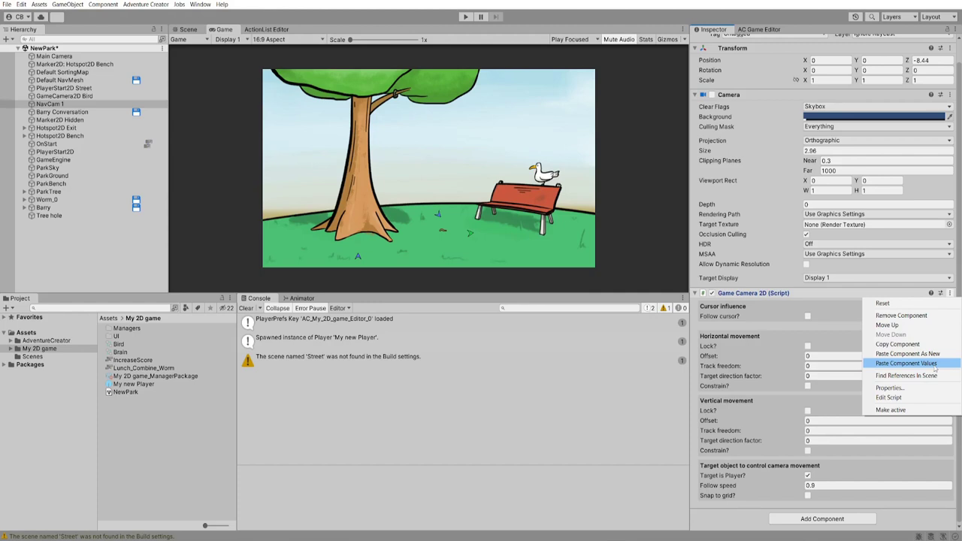
pyautogui.click(934, 364)
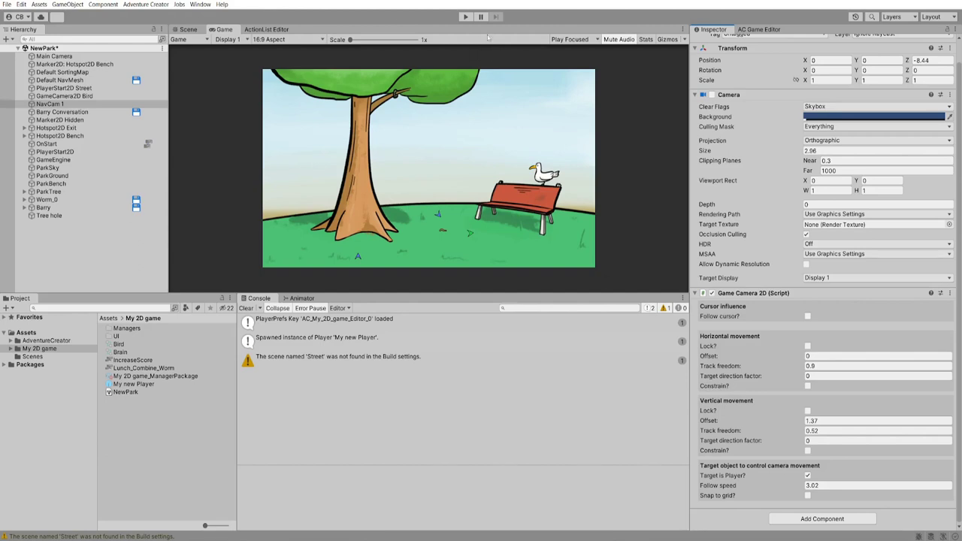
# Replay the scene, walk toward the bench, tick horizontal Constrain?, then stop
pyautogui.click(465, 17)
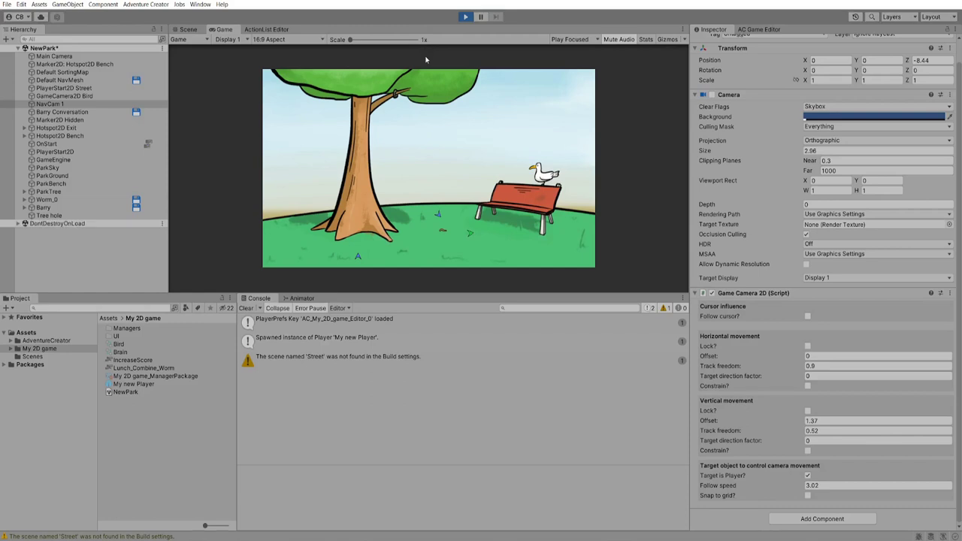
pyautogui.click(492, 253)
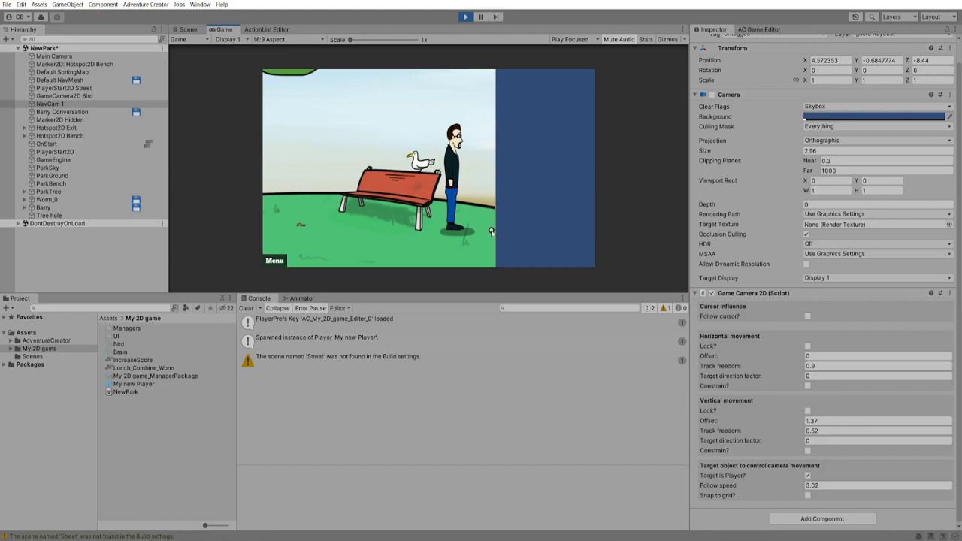
pyautogui.click(807, 385)
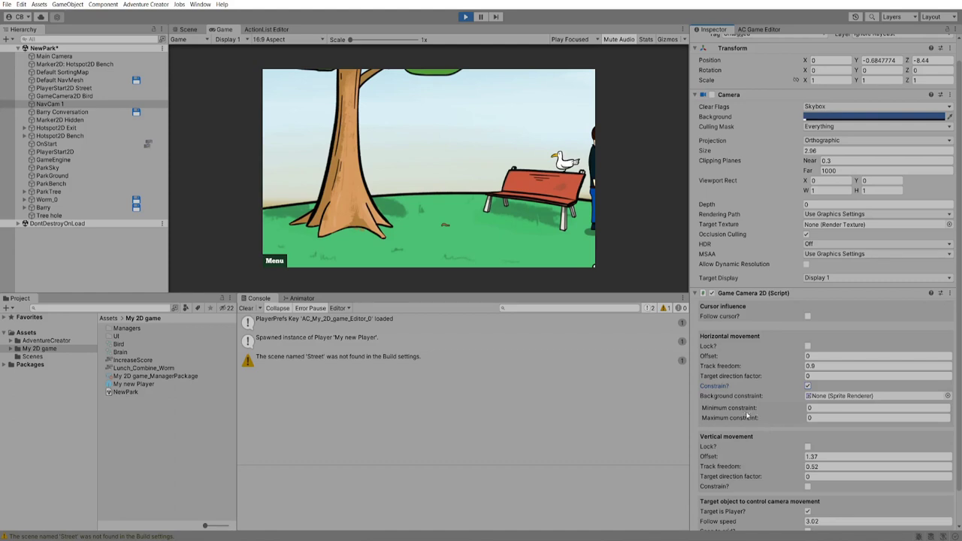
pyautogui.click(465, 16)
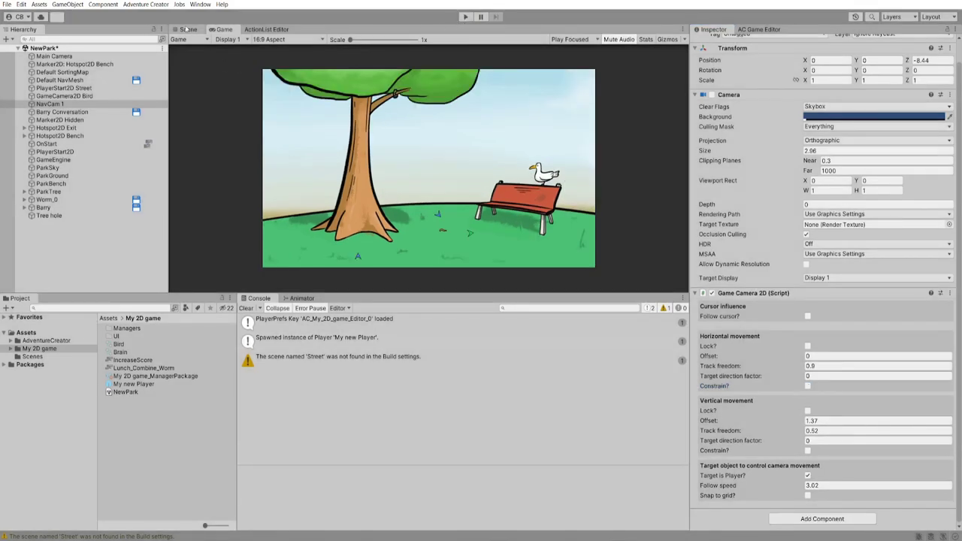
# Tick NavCam 1's horizontal and vertical Constrain? boxes with ParkSky as background, then playtest
pyautogui.click(186, 29)
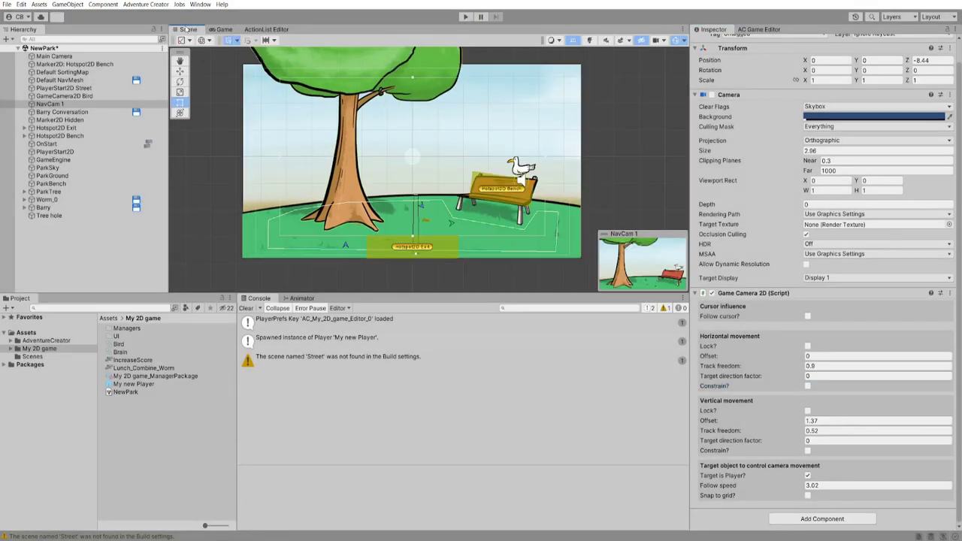
pyautogui.click(299, 129)
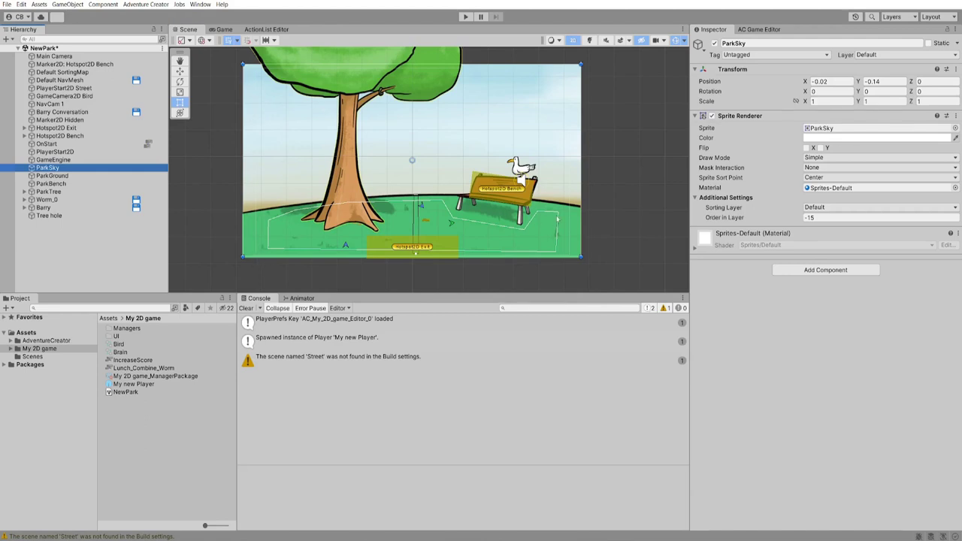
pyautogui.click(90, 105)
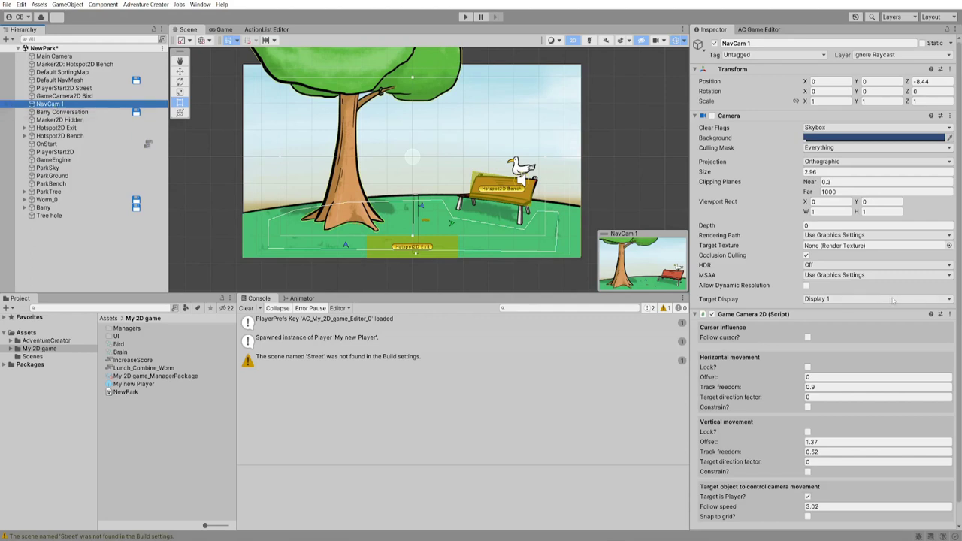
pyautogui.scroll(-1, 822, 347)
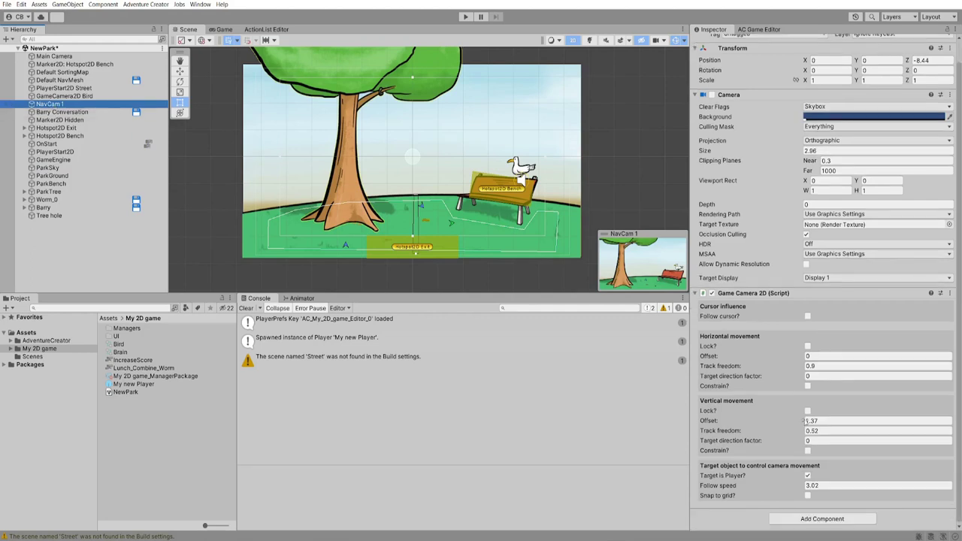
pyautogui.click(808, 386)
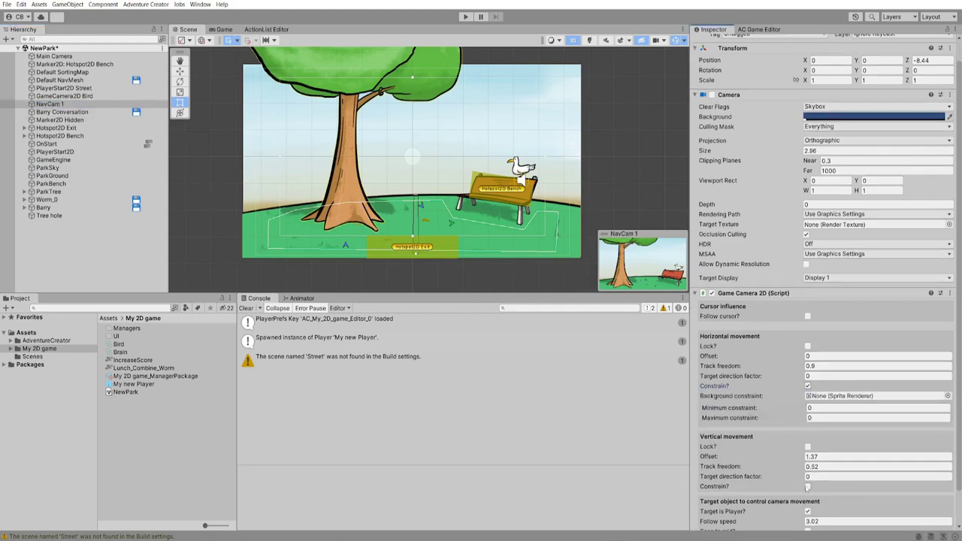
pyautogui.click(808, 487)
pyautogui.scroll(-3, 808, 487)
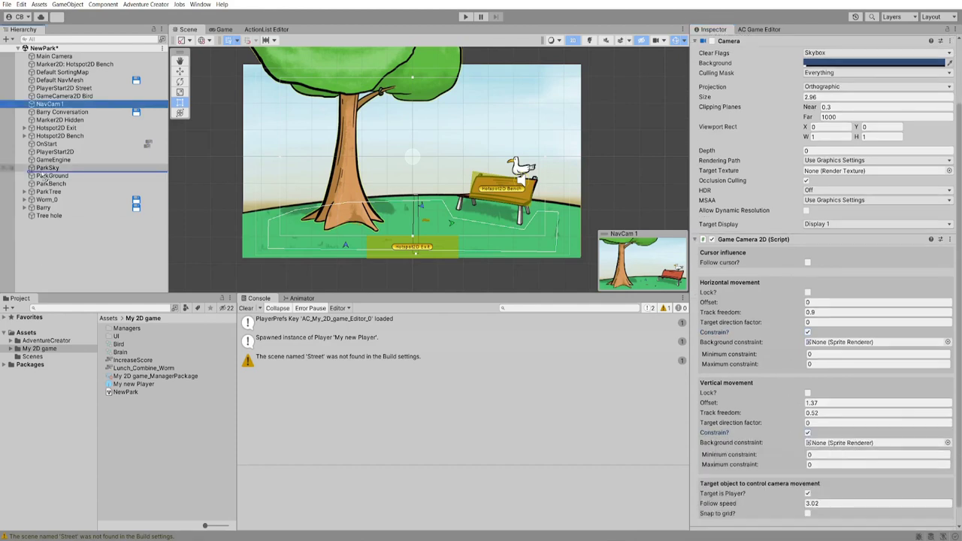
pyautogui.moveTo(45, 168); pyautogui.dragTo(834, 344)
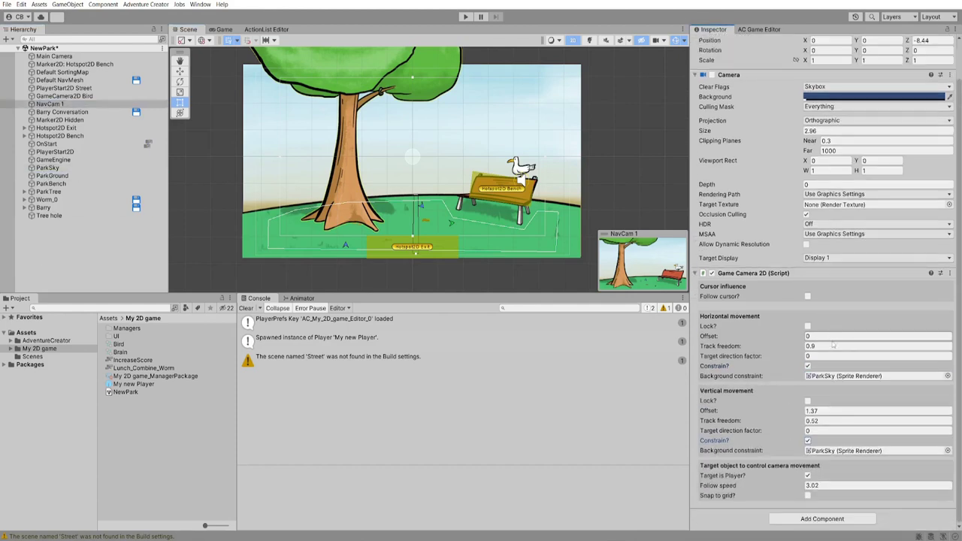
pyautogui.hotkey('ctrl', 'p')
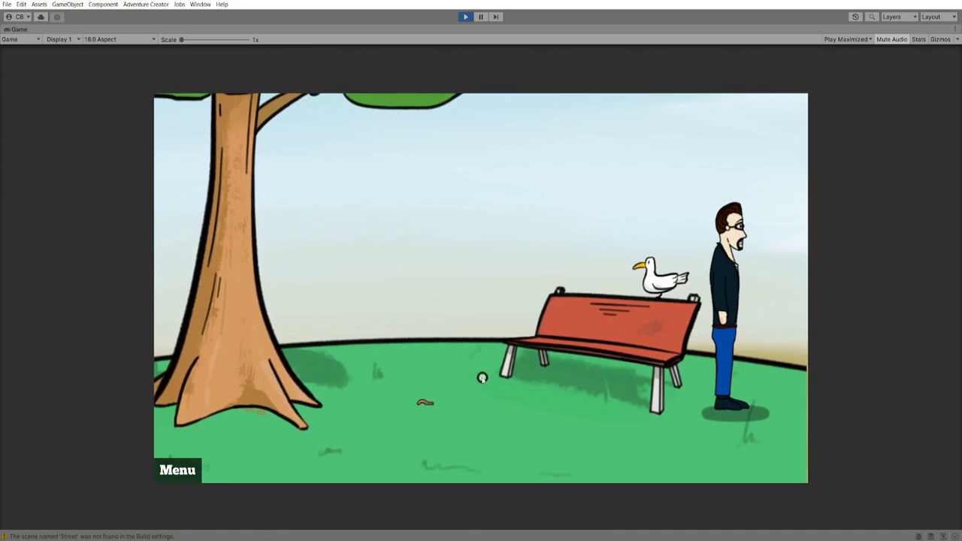
pyautogui.hotkey('ctrl', 'p')
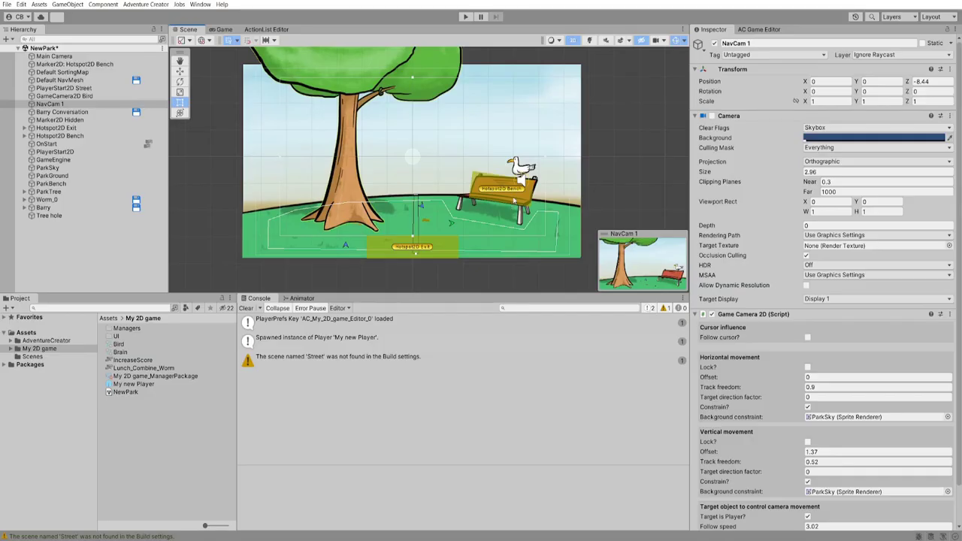
# Drag ParkBackground from 2D Demo/Graphics/Sprites/Park into the scene and set Order in Layer -7
pyautogui.moveTo(496, 171); pyautogui.dragTo(487, 173, button='middle')
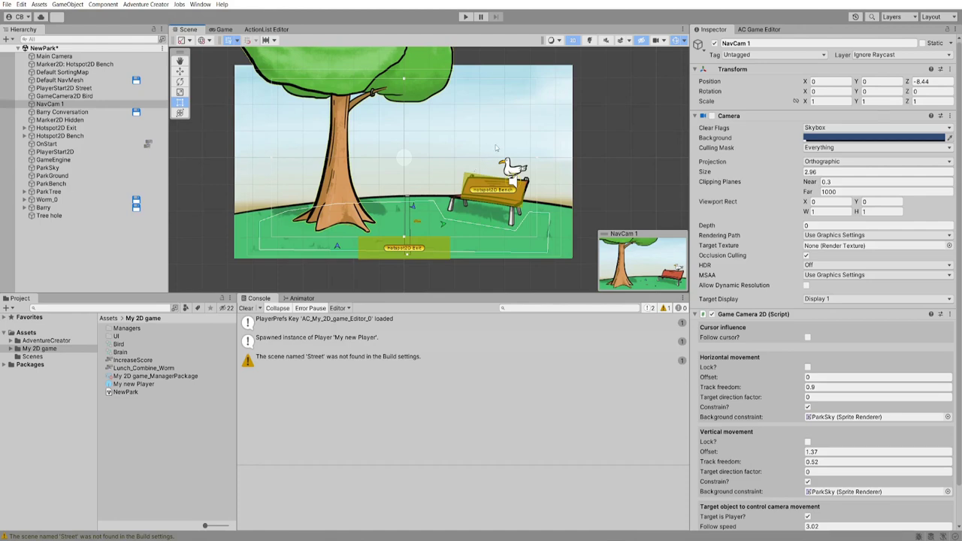
pyautogui.click(47, 340)
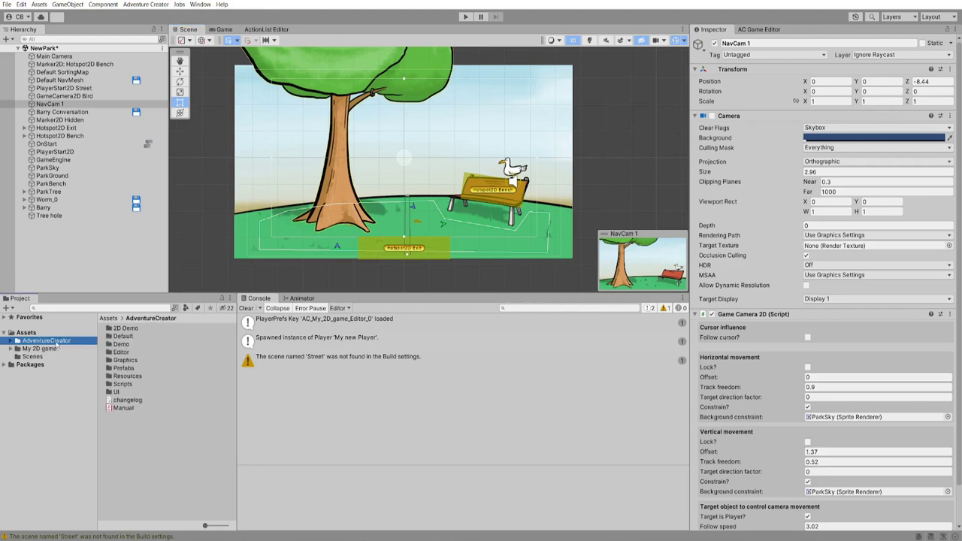
pyautogui.doubleClick(127, 329)
pyautogui.doubleClick(123, 352)
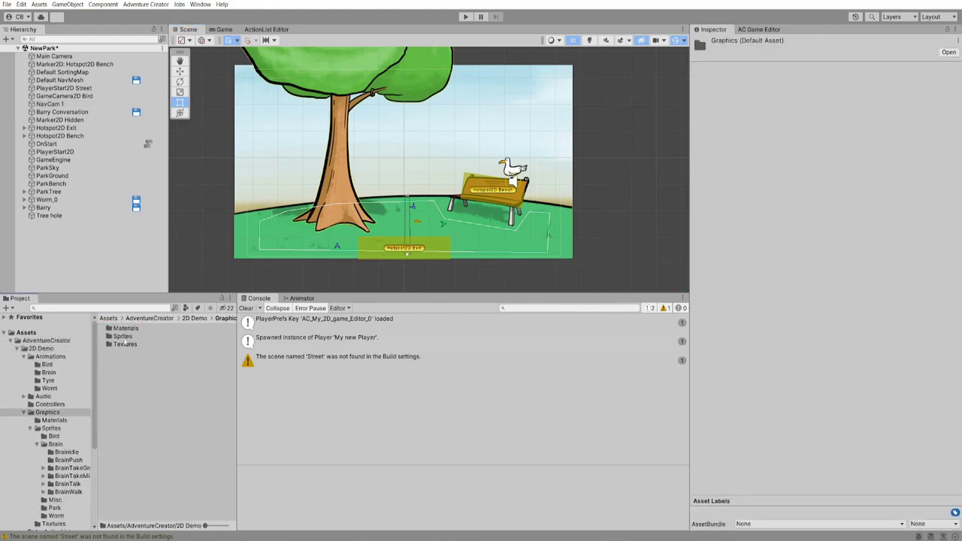
pyautogui.doubleClick(122, 337)
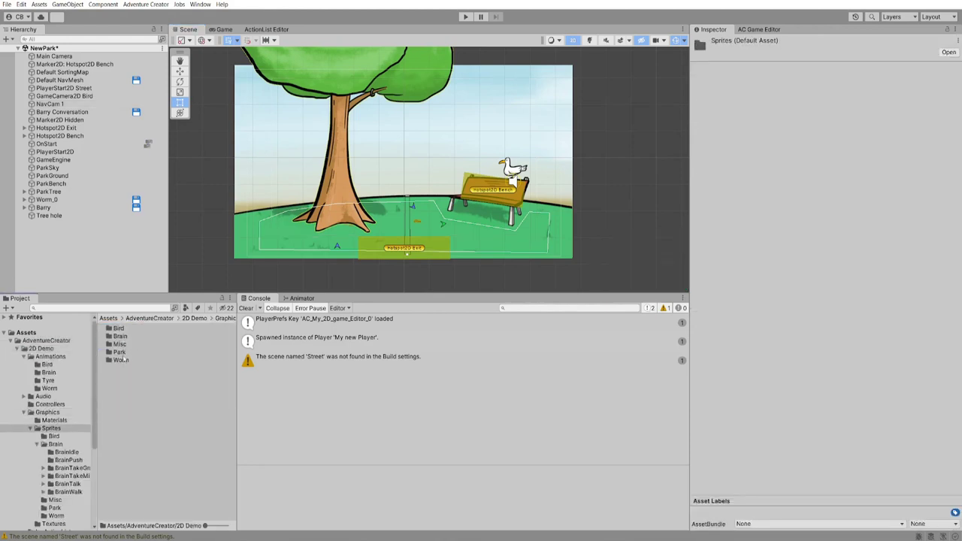
pyautogui.doubleClick(120, 351)
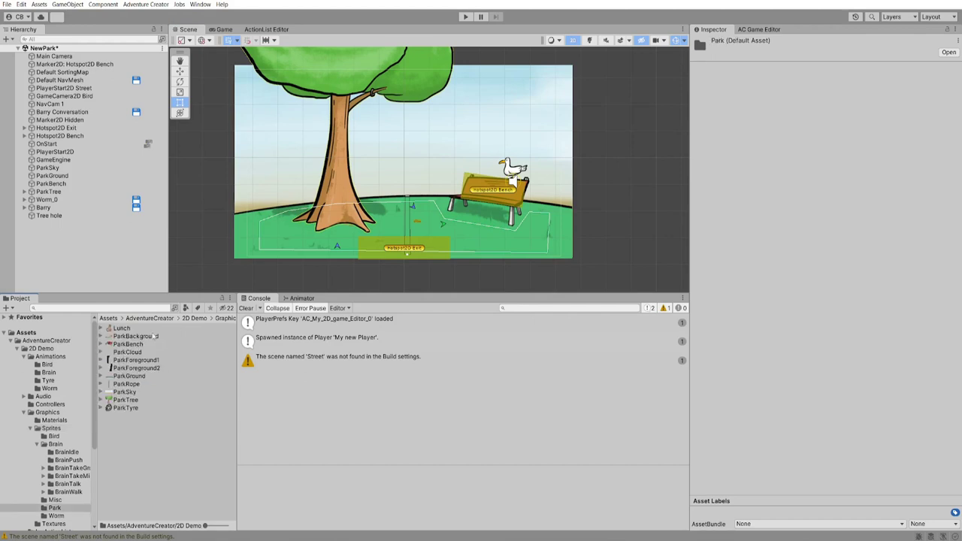
pyautogui.click(133, 337)
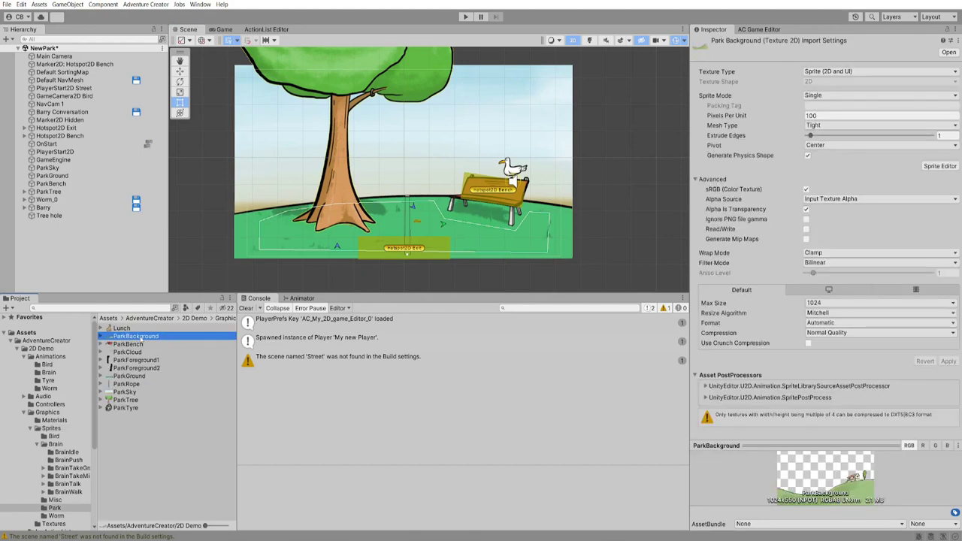
pyautogui.moveTo(141, 339); pyautogui.dragTo(78, 266)
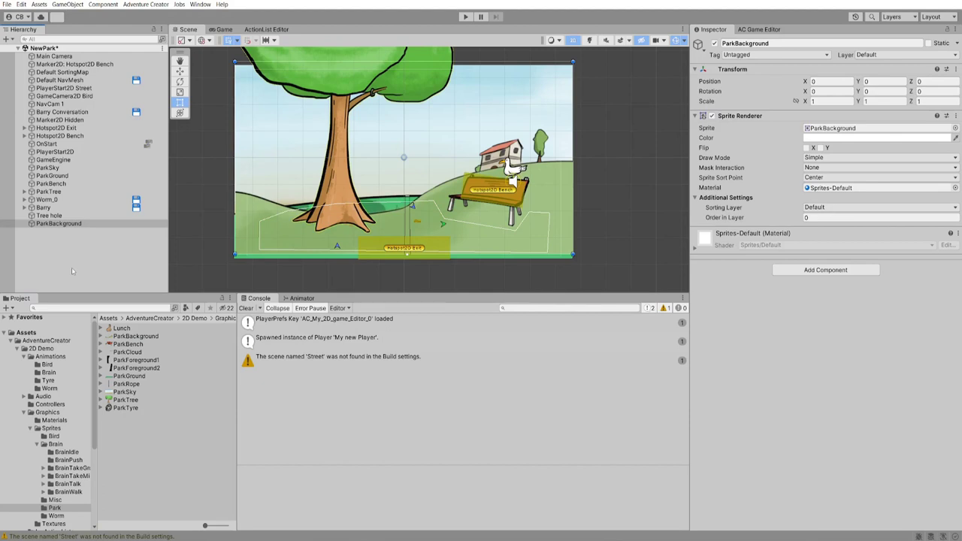
pyautogui.moveTo(796, 217); pyautogui.dragTo(789, 217)
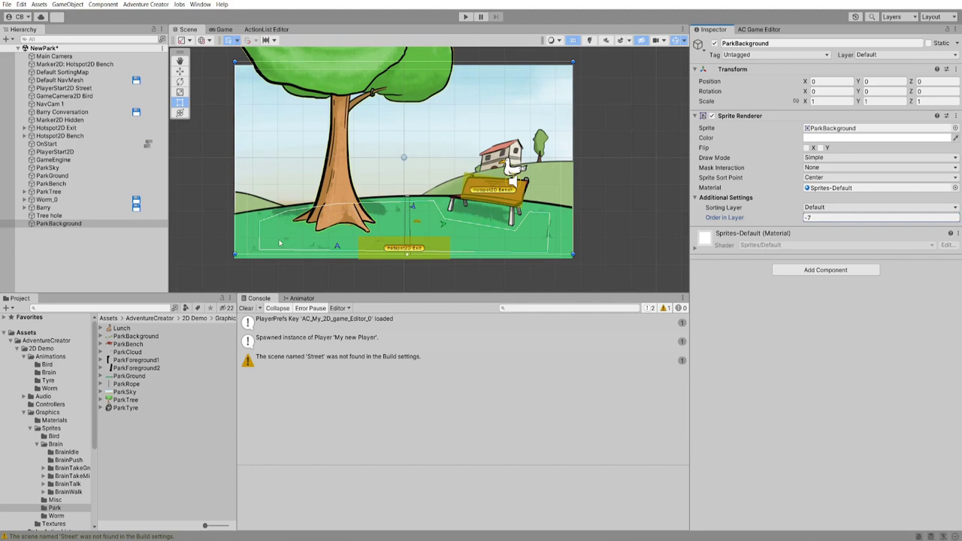
pyautogui.click(66, 226)
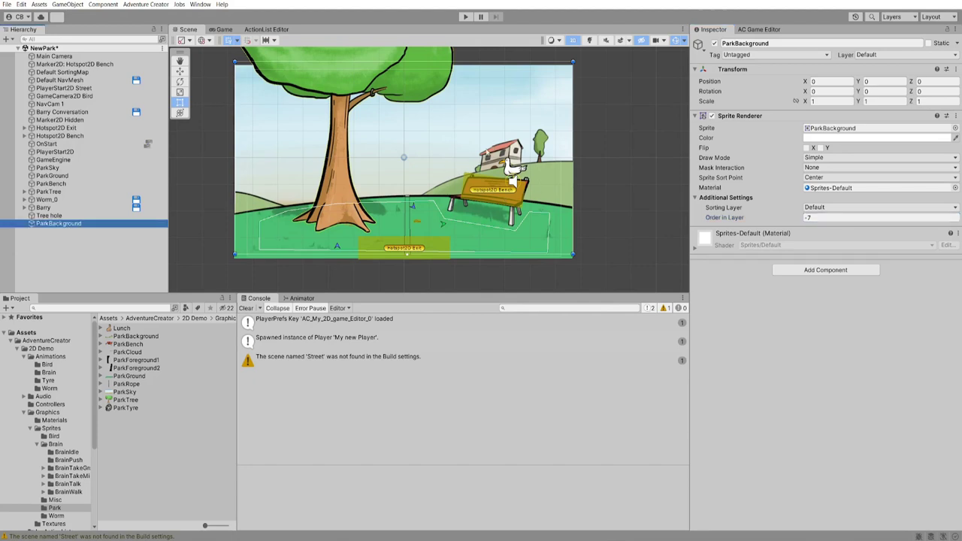
pyautogui.click(535, 331)
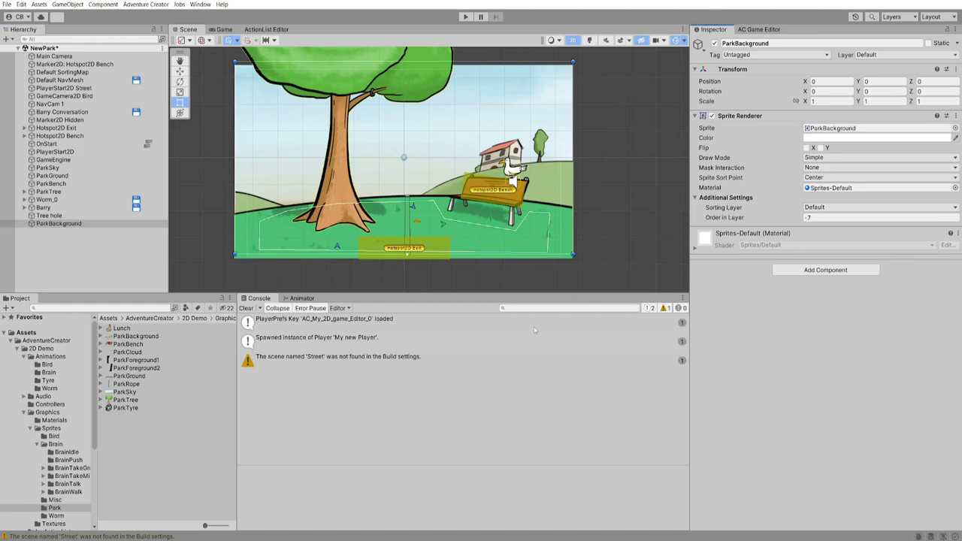
# Add a Parallax 2D component to ParkBackground with Depth 0.5, scrolling in X and Y
pyautogui.click(851, 269)
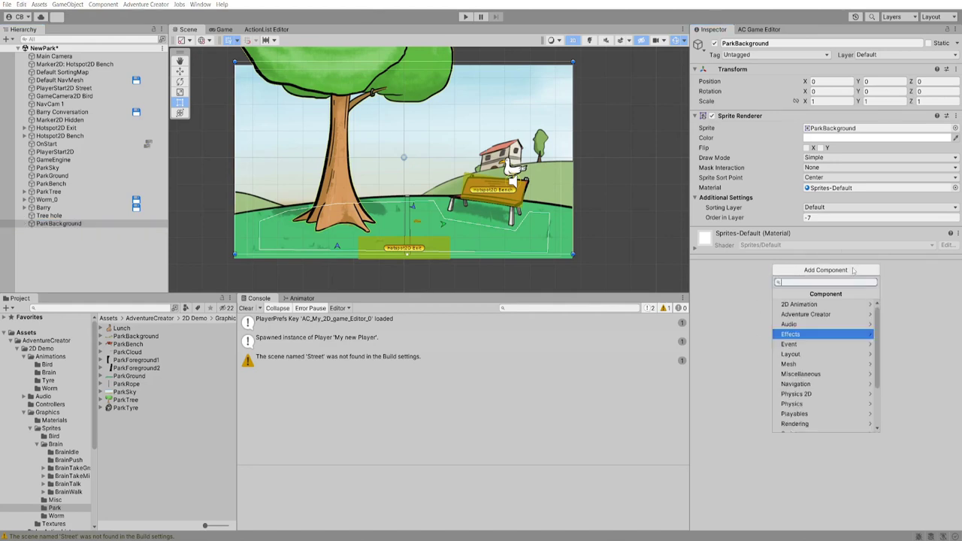
pyautogui.click(846, 316)
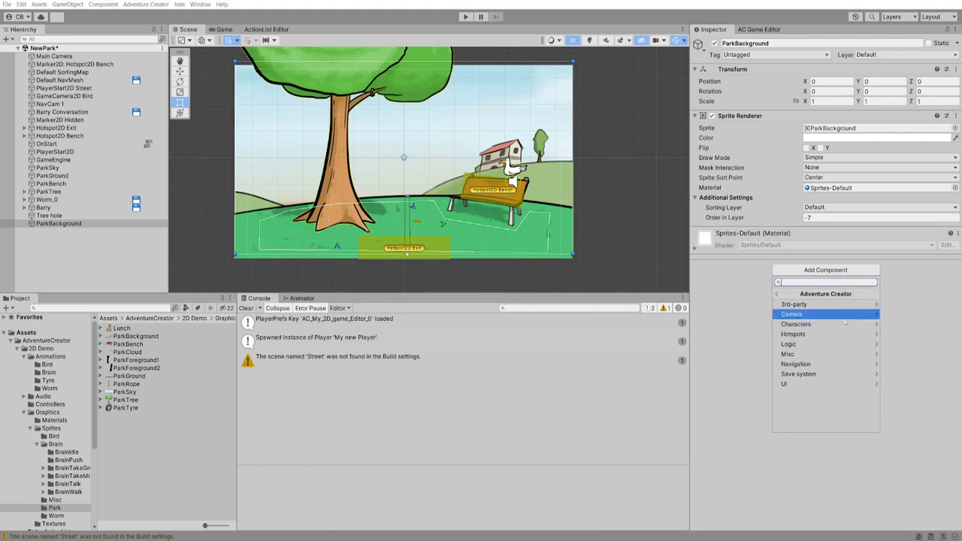
pyautogui.click(819, 354)
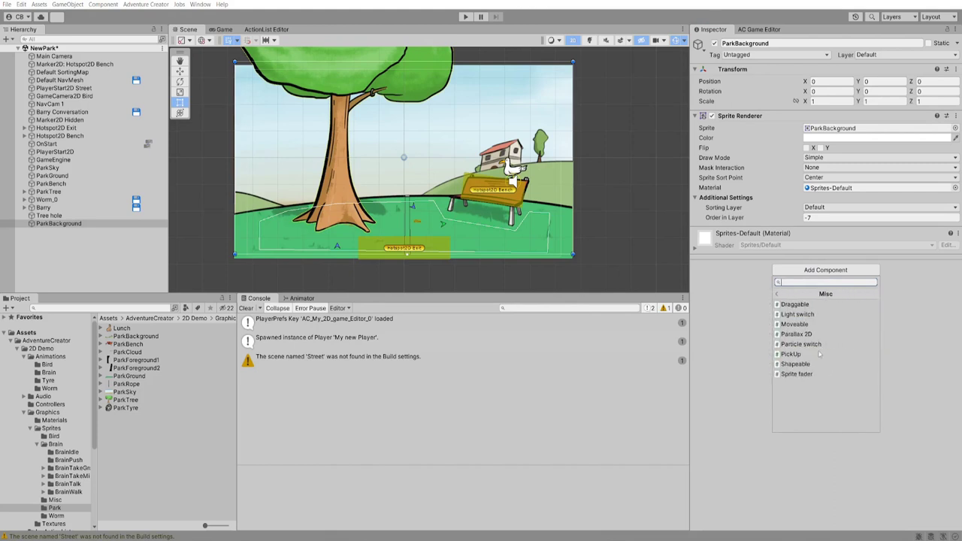
pyautogui.click(822, 335)
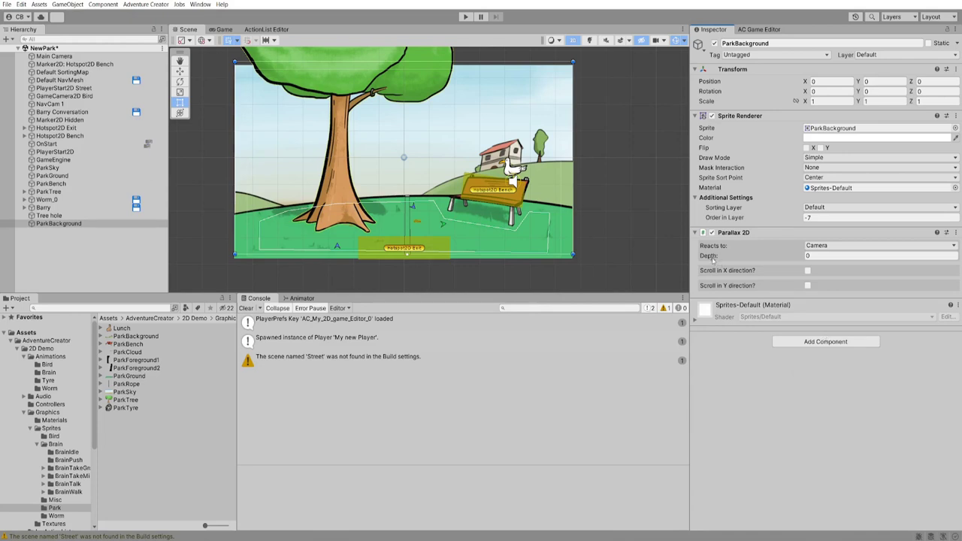
pyautogui.moveTo(735, 257)
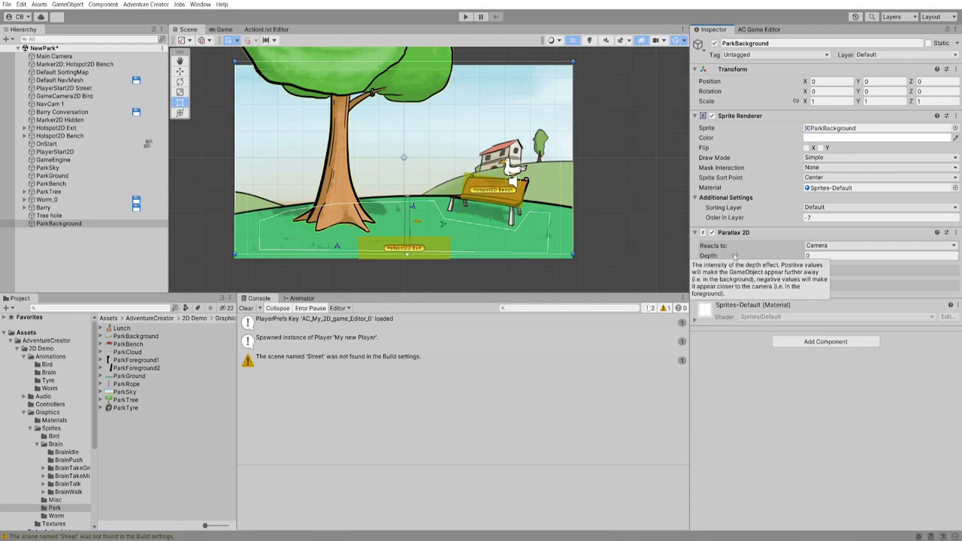
pyautogui.click(838, 254)
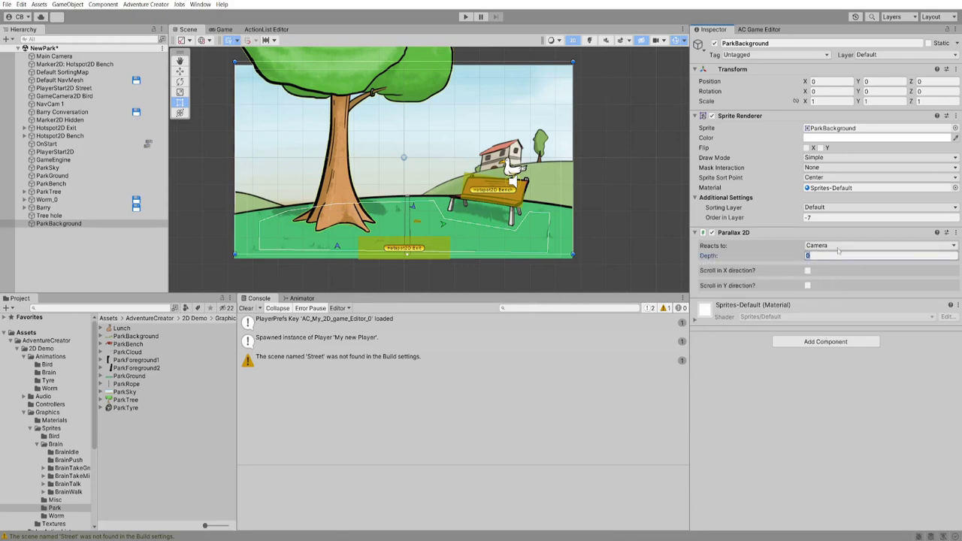
pyautogui.write('0.5')
pyautogui.click(807, 285)
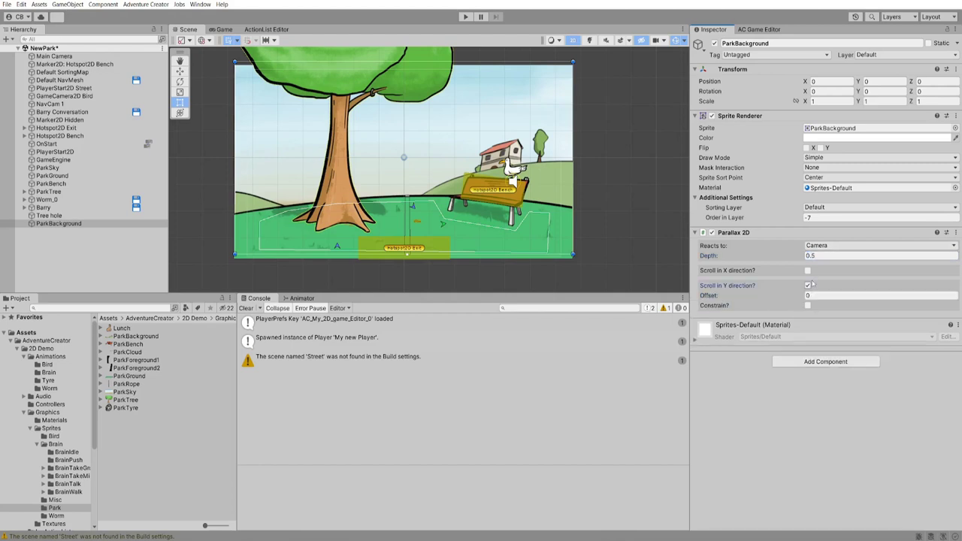
pyautogui.click(807, 271)
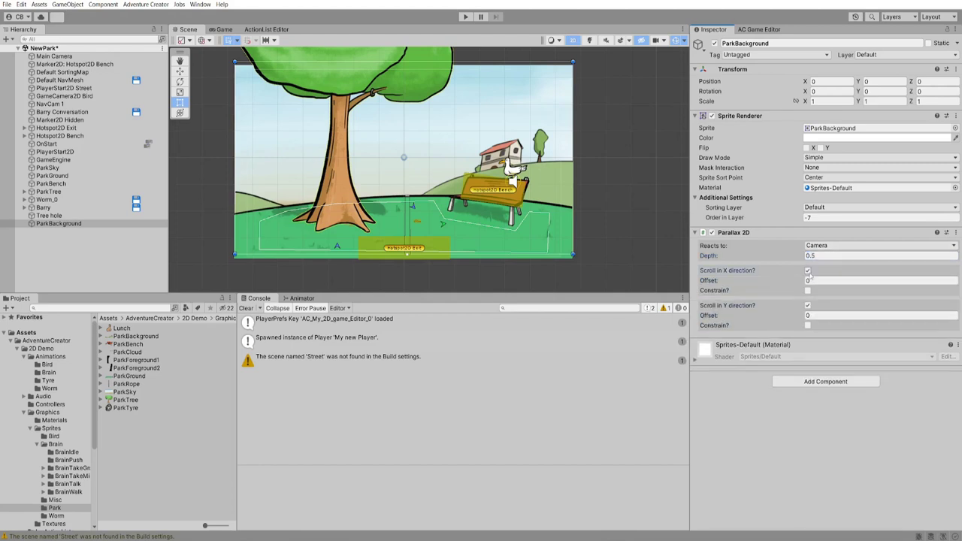
# Play the park in Game view, walking the character to the bench and back to the left grass
pyautogui.click(224, 29)
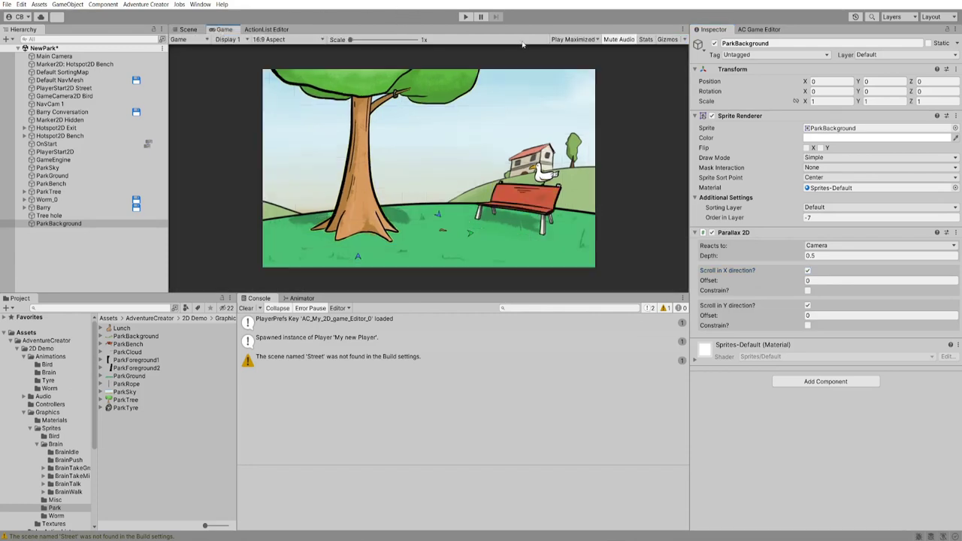
pyautogui.click(465, 17)
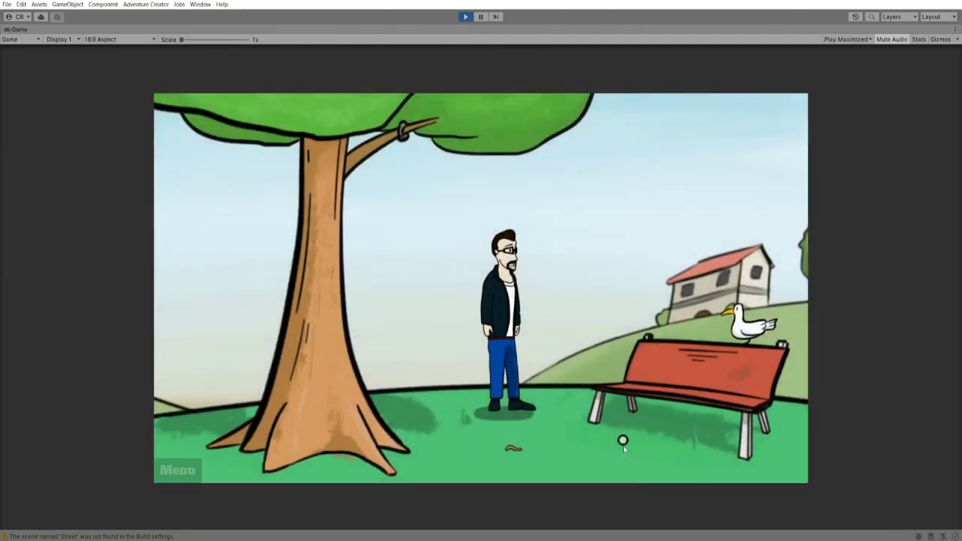
pyautogui.click(623, 446)
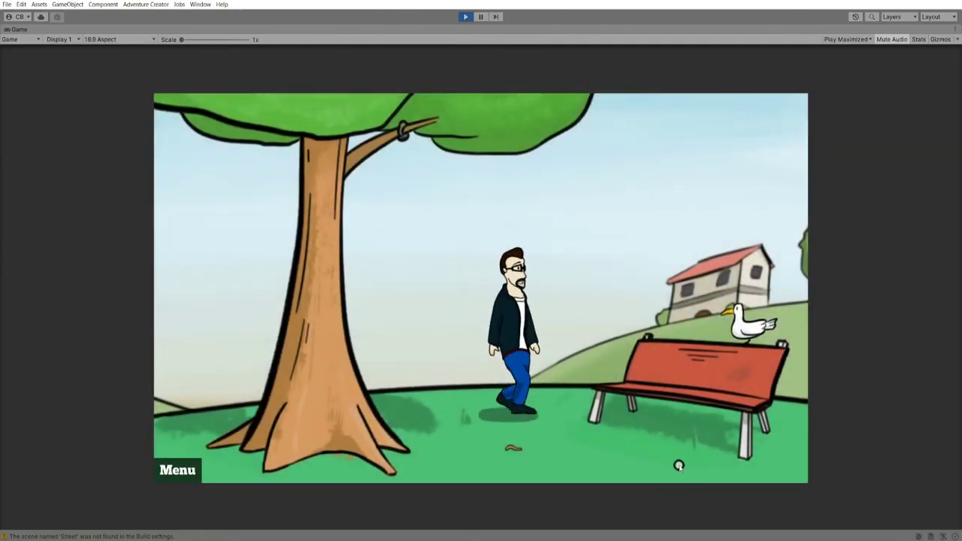
pyautogui.click(776, 441)
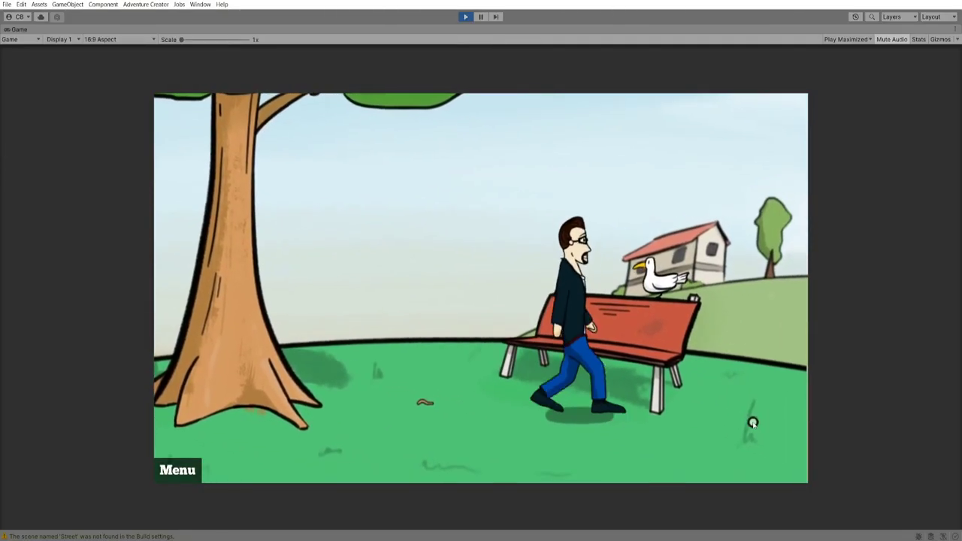
pyautogui.click(471, 411)
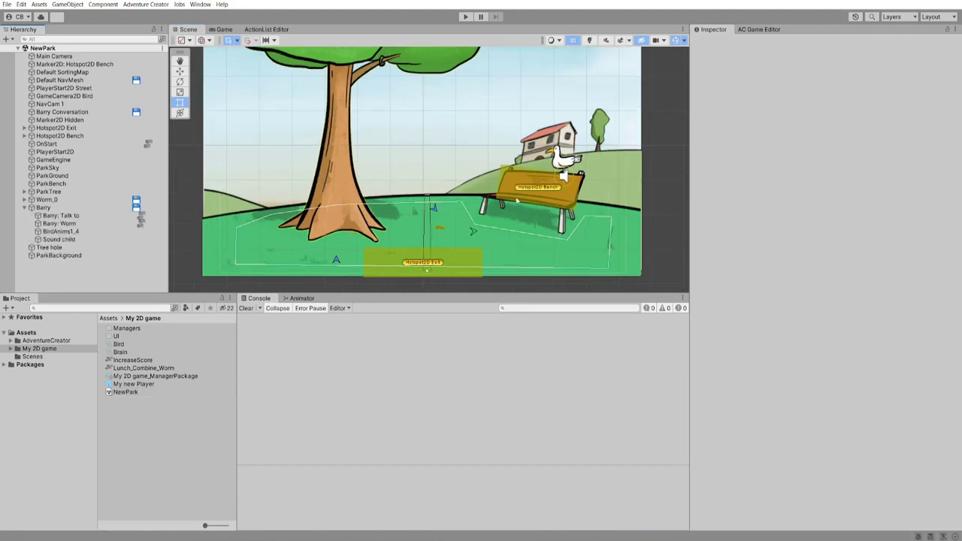
# Set Barry's hotspot Walk-to Marker to the Hotspot2D Bench marker
pyautogui.click(518, 198)
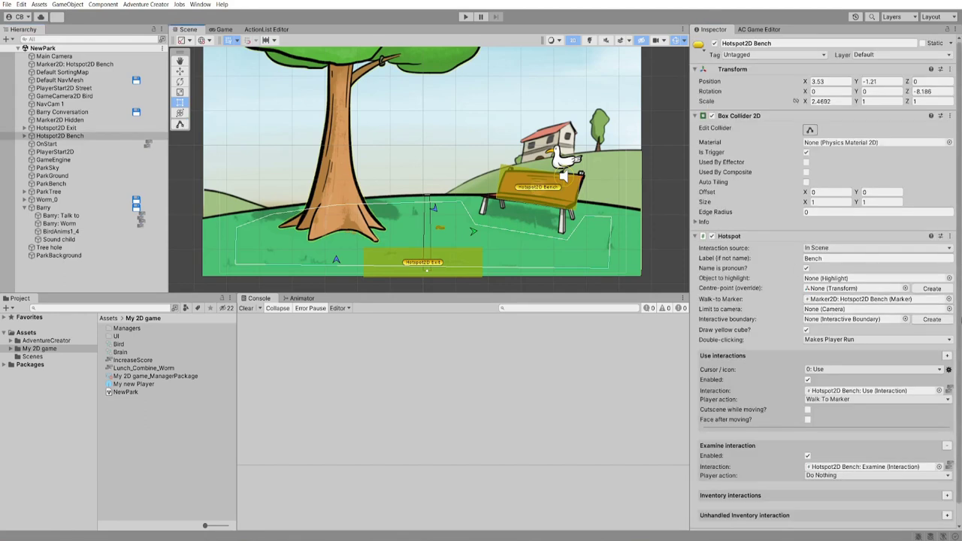
pyautogui.scroll(-2, 959, 349)
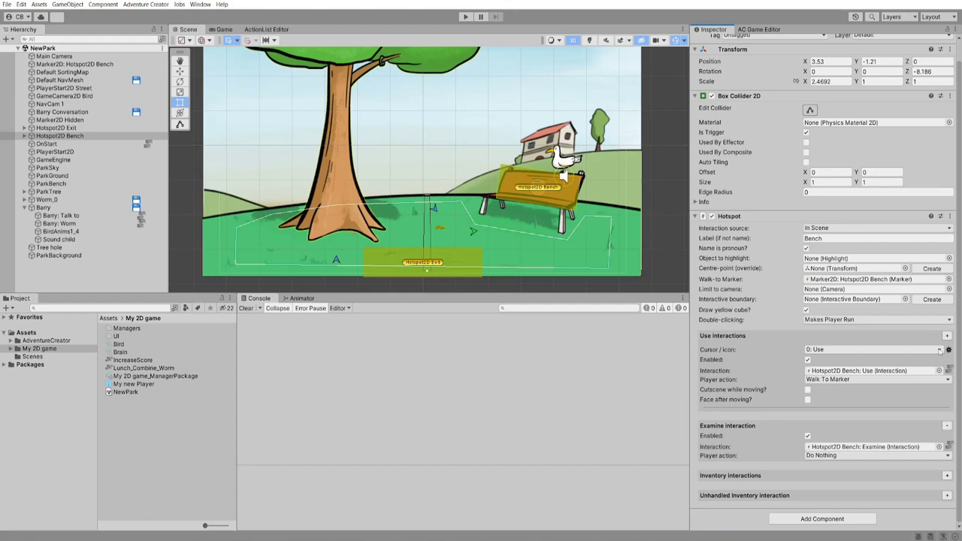
pyautogui.click(562, 174)
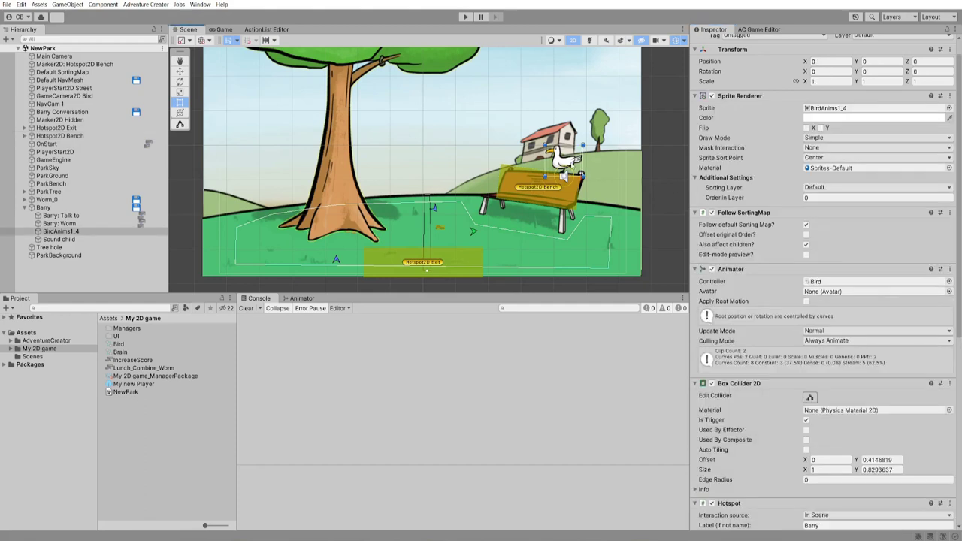
pyautogui.scroll(-10, 904, 418)
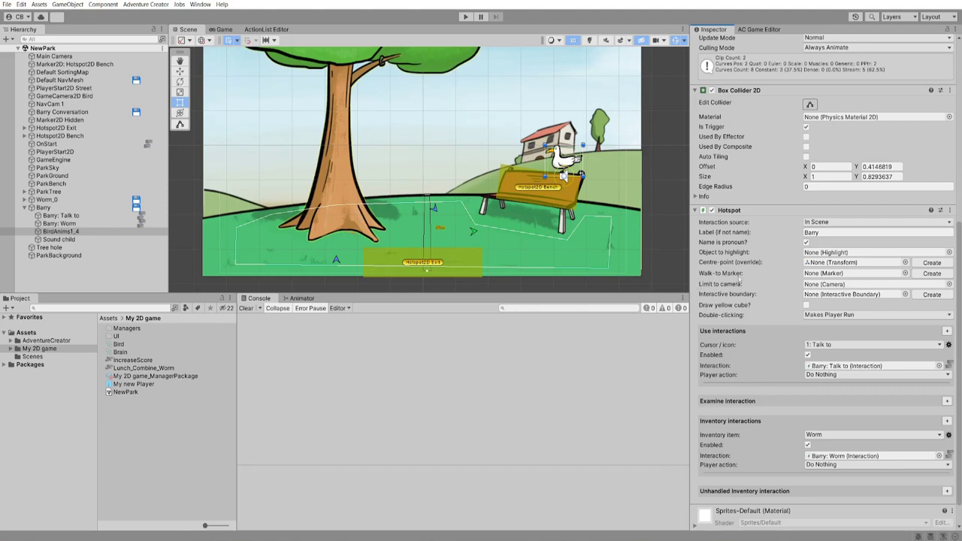
pyautogui.click(905, 272)
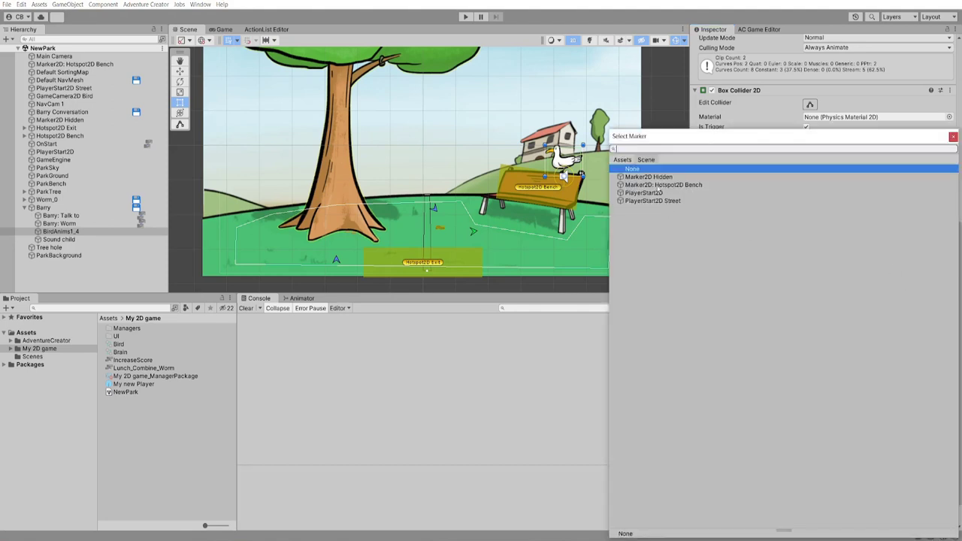
pyautogui.doubleClick(689, 186)
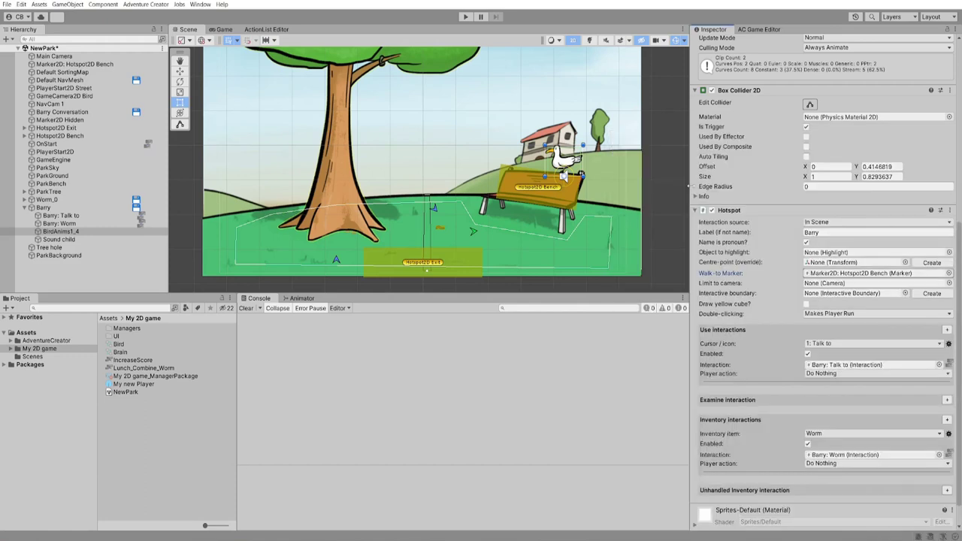
# Set Talk to and Worm player actions to Walk To Marker with Face after moving ticked
pyautogui.scroll(-2, 742, 221)
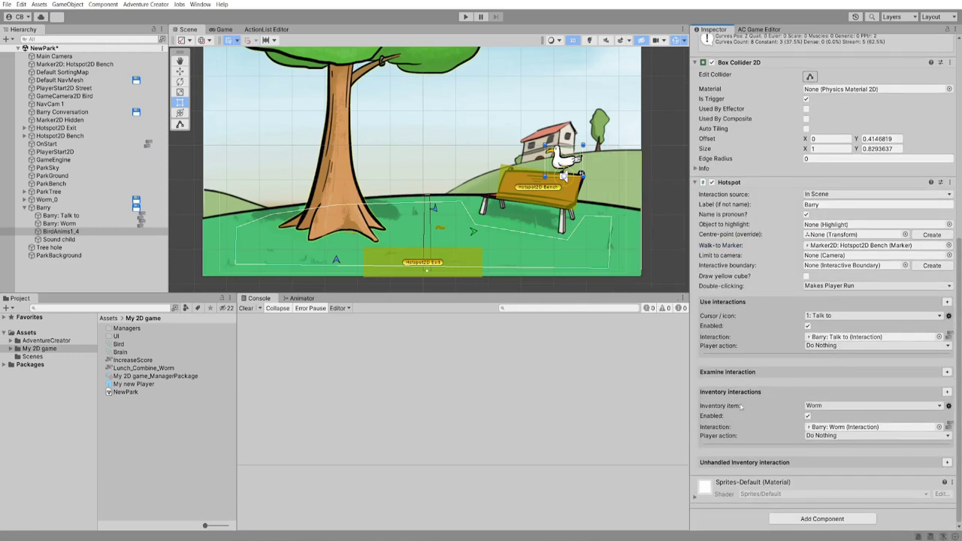
pyautogui.click(834, 345)
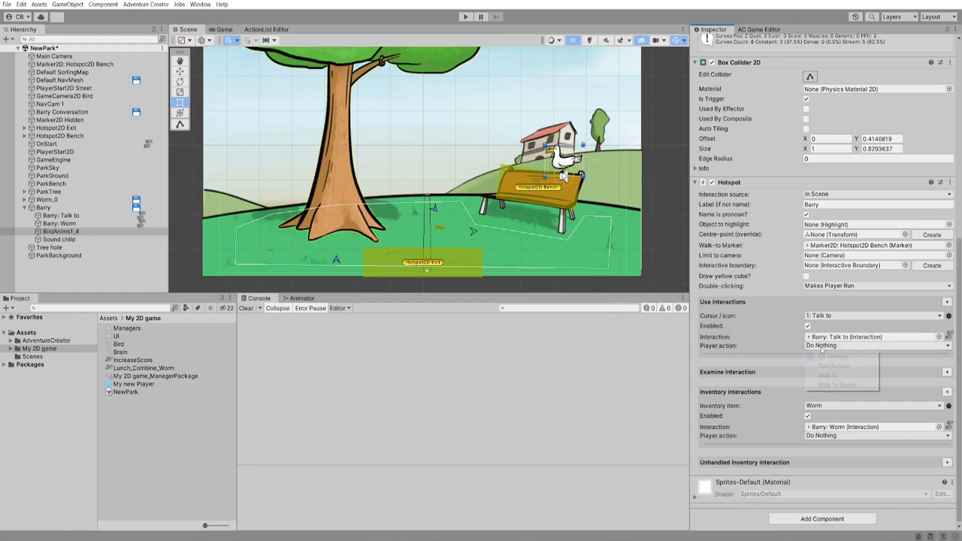
pyautogui.click(836, 382)
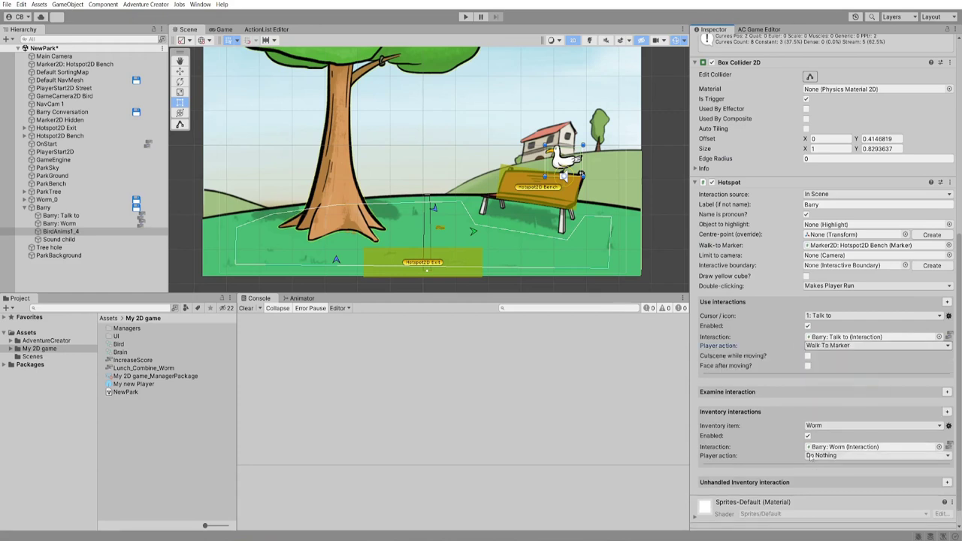
pyautogui.click(813, 455)
pyautogui.click(830, 497)
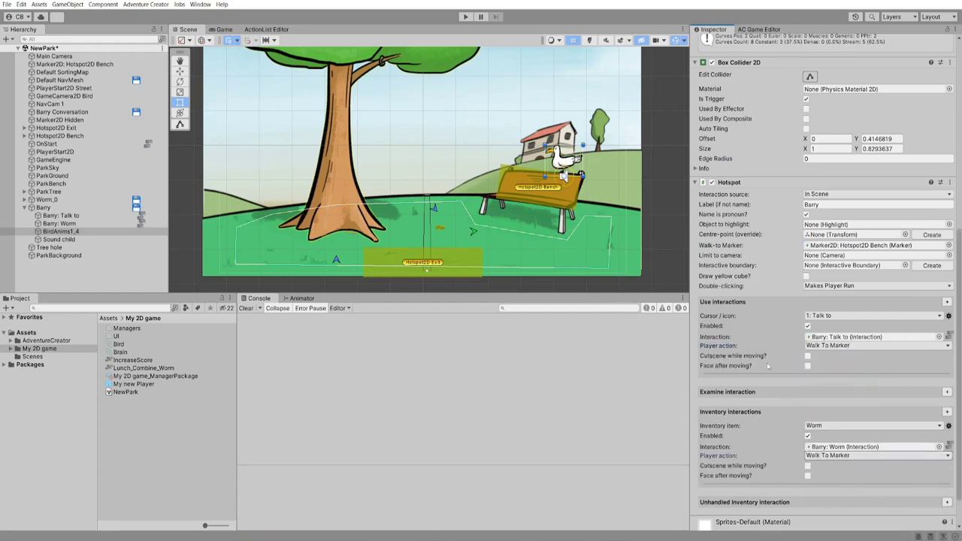
pyautogui.click(808, 366)
pyautogui.click(808, 477)
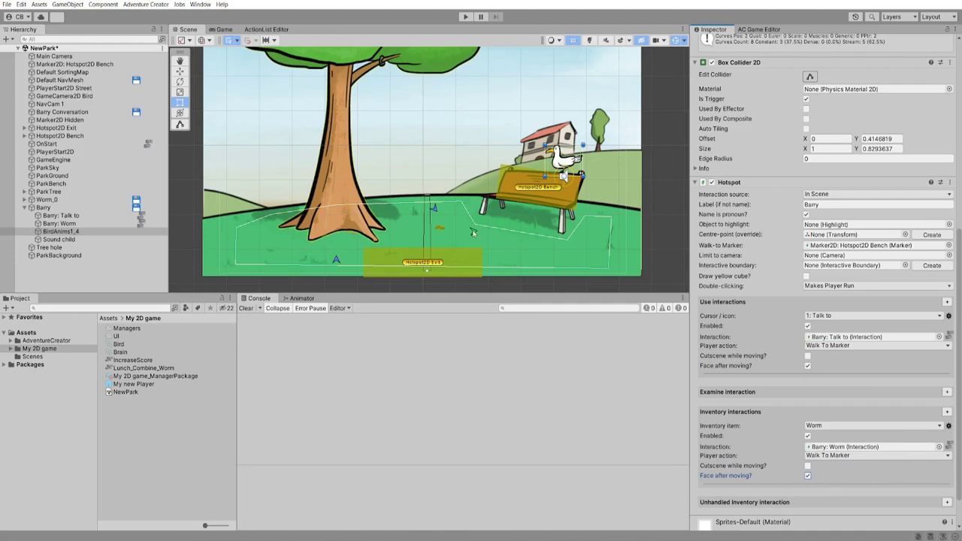
pyautogui.click(443, 230)
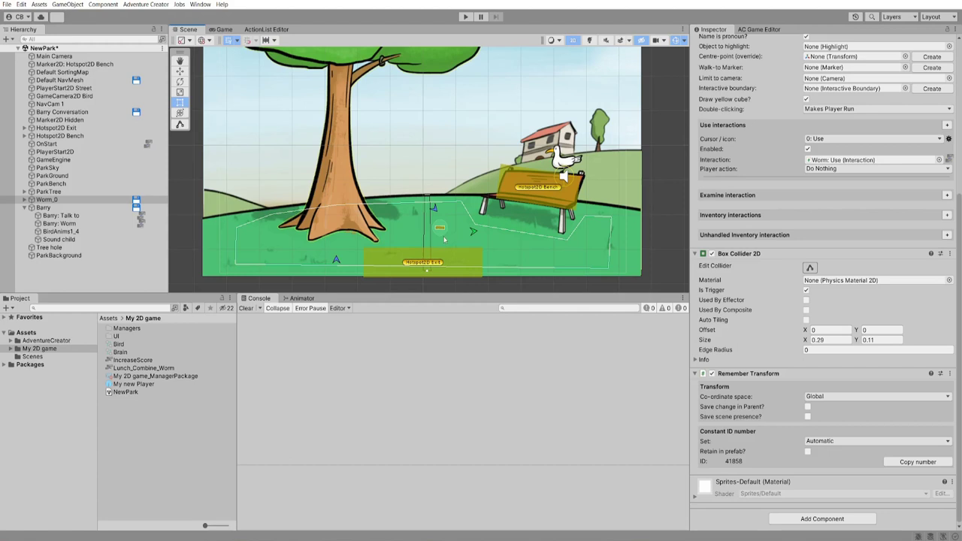
# Place My new Player in the scene and dock the Animation window below the Scene view
pyautogui.press('w')
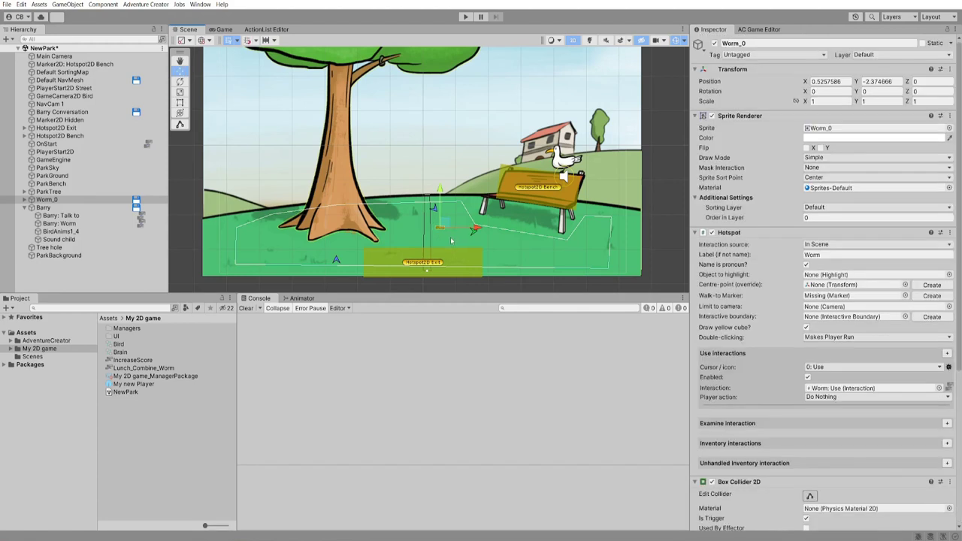
pyautogui.click(133, 384)
pyautogui.moveTo(133, 384); pyautogui.dragTo(50, 282)
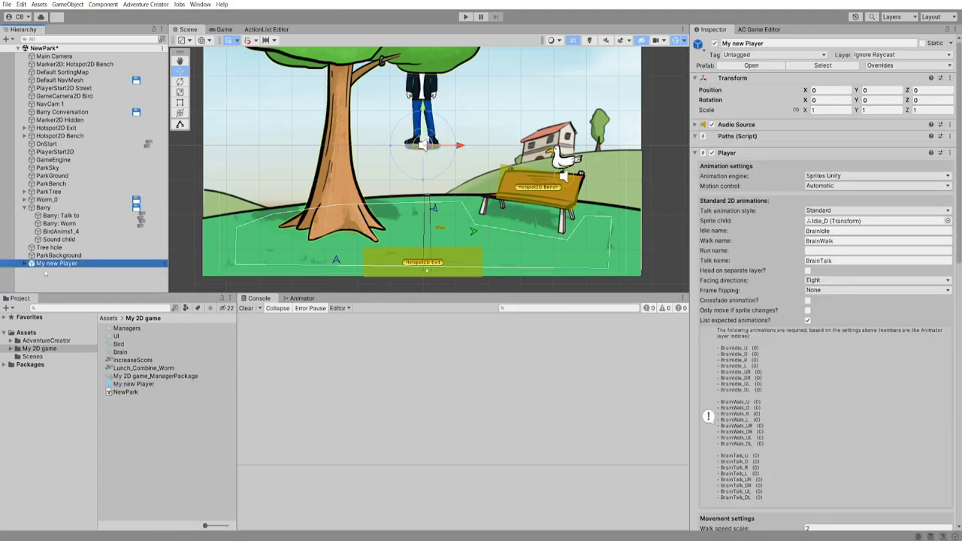
pyautogui.click(439, 180)
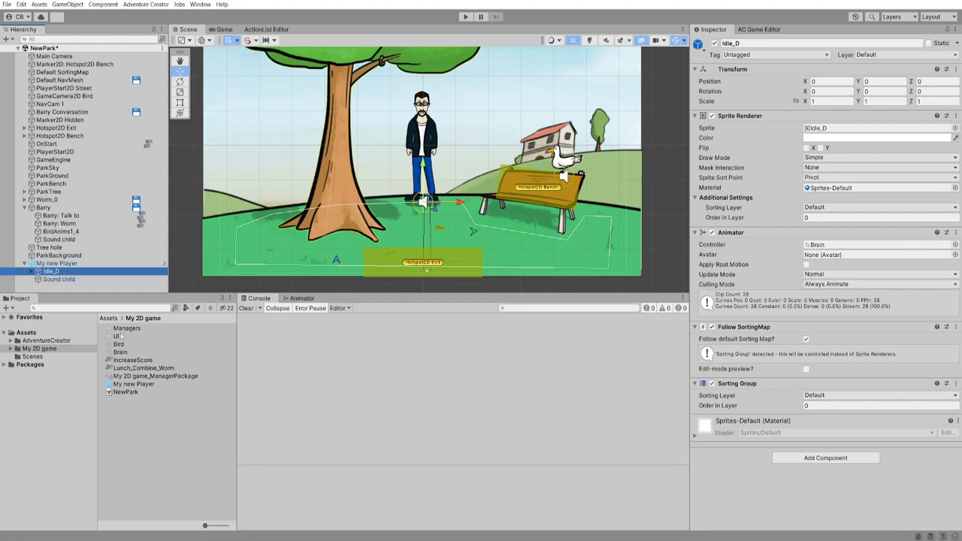
pyautogui.click(200, 5)
pyautogui.moveTo(222, 178)
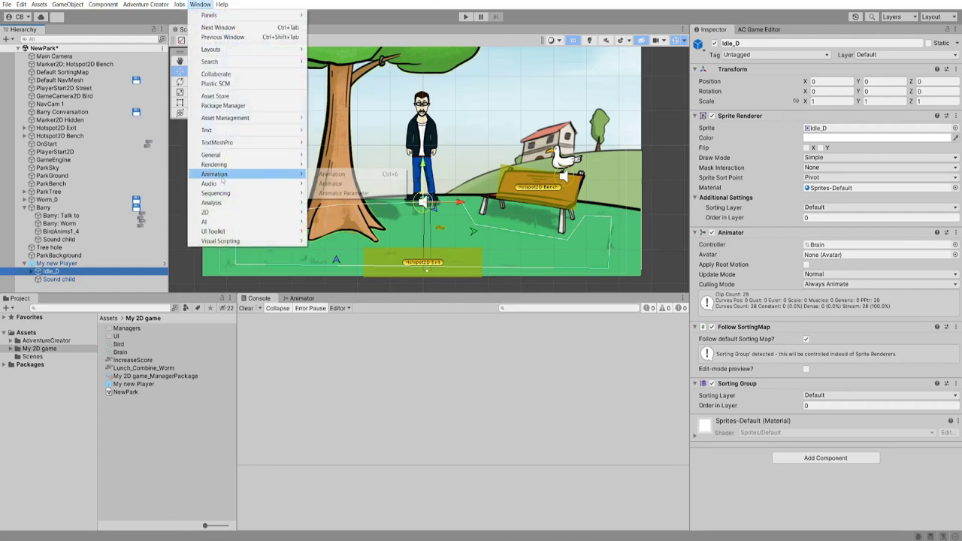
pyautogui.click(355, 174)
pyautogui.moveTo(26, 344); pyautogui.dragTo(353, 299)
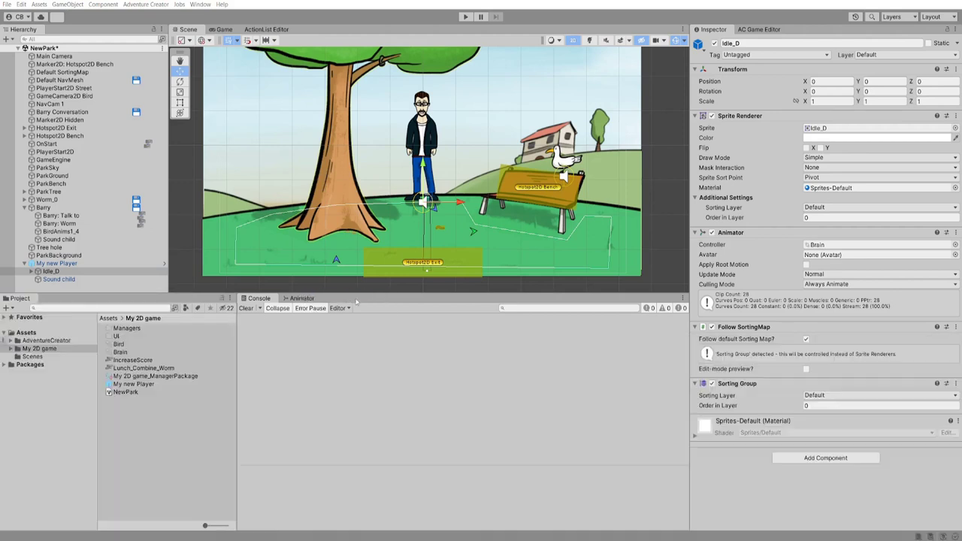
# Load the BrainTakeGround_DR clip and play it once as a preview
pyautogui.click(274, 319)
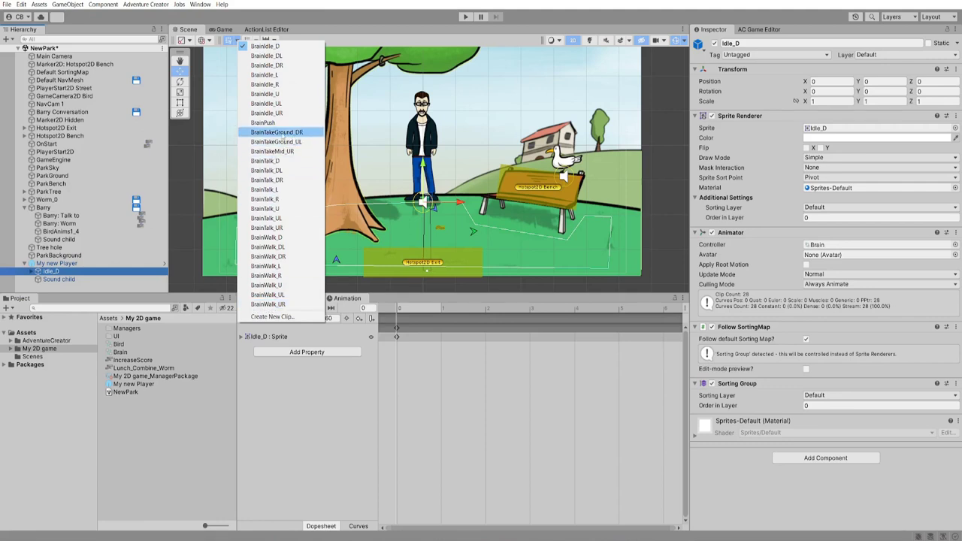
pyautogui.click(276, 132)
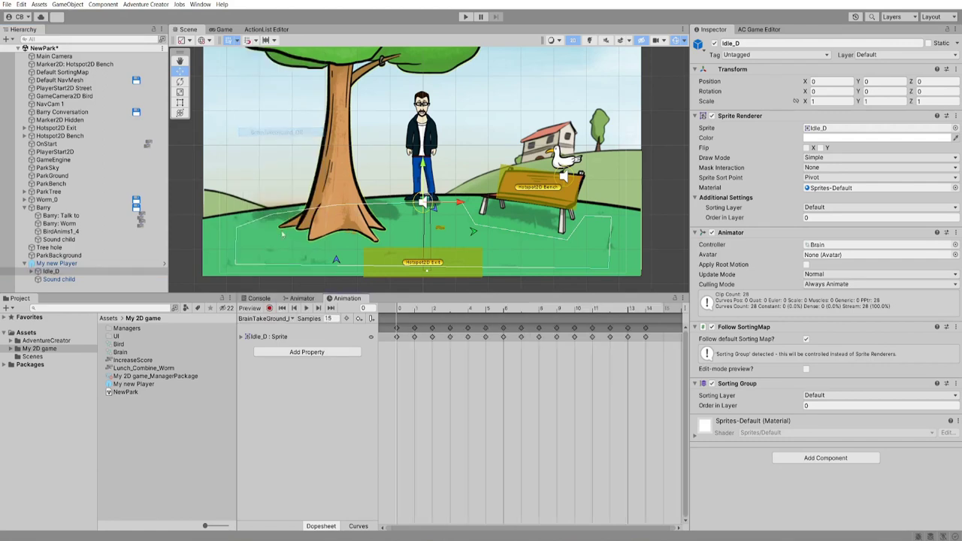
pyautogui.click(306, 308)
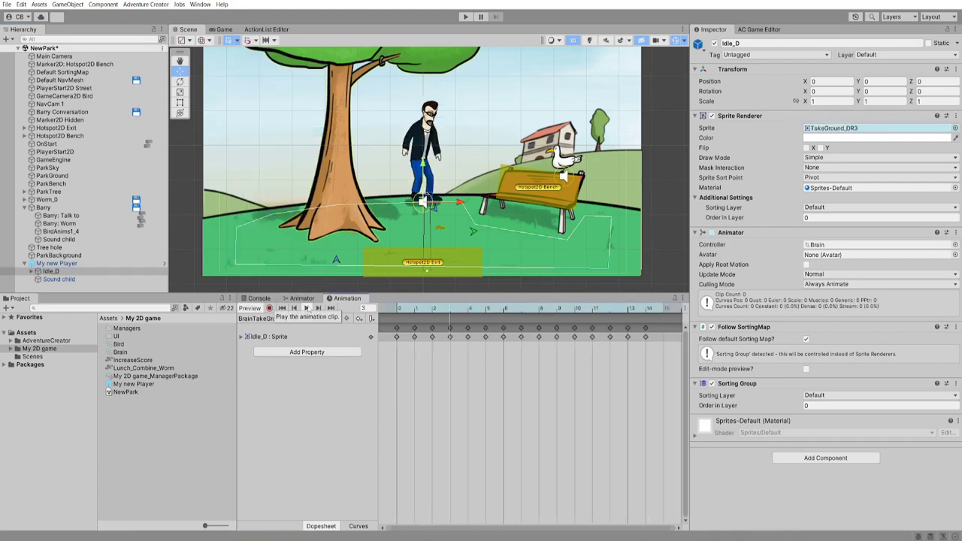
pyautogui.click(307, 309)
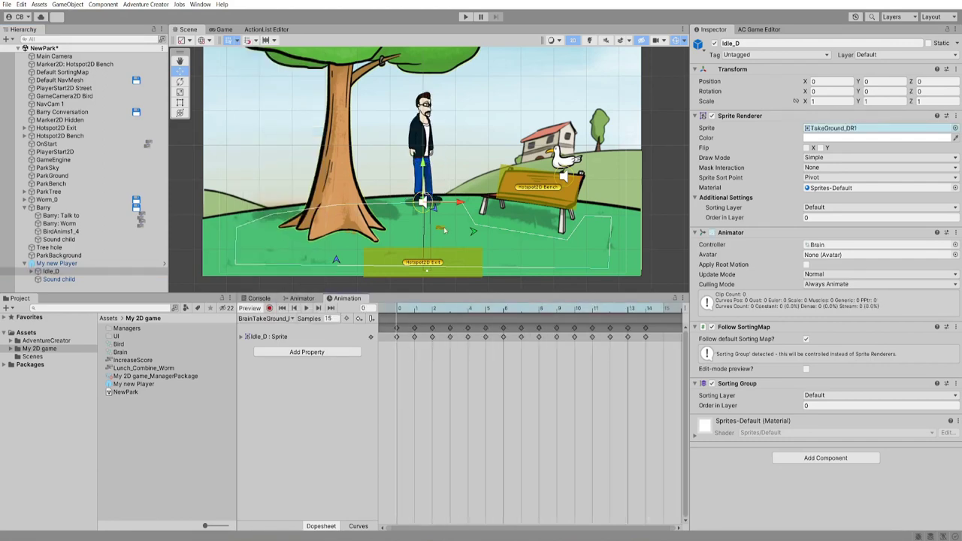
# Delete the temporary My new Player from the Hierarchy
pyautogui.scroll(3, 443, 238)
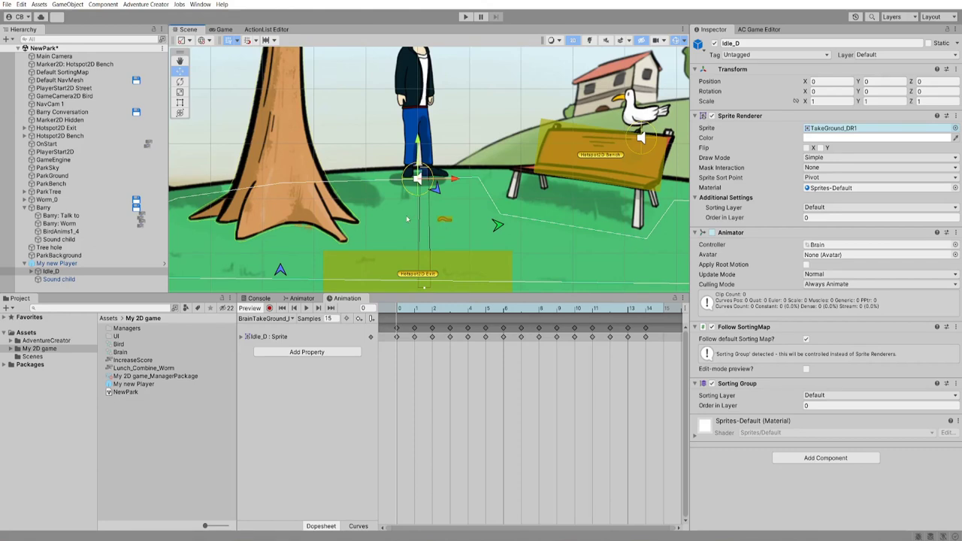
pyautogui.rightClick(70, 262)
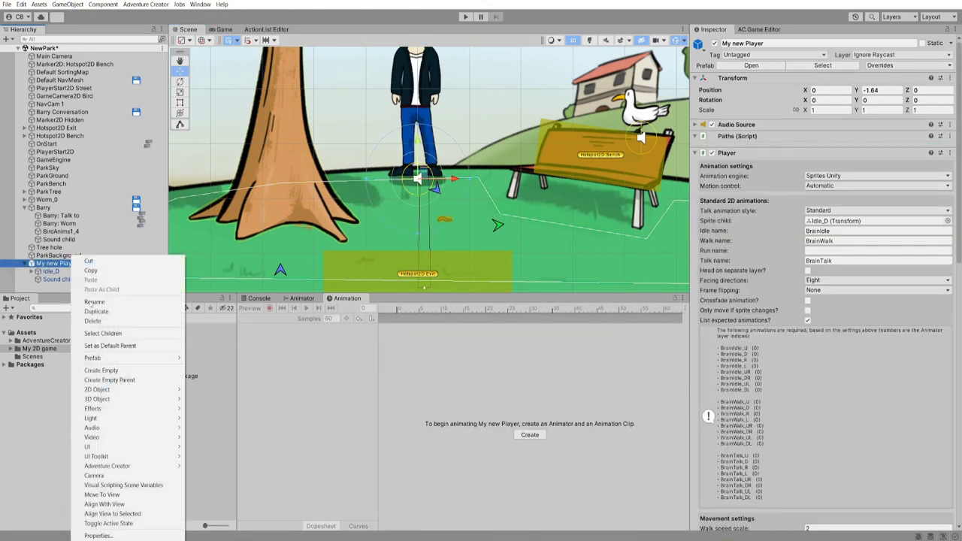
pyautogui.click(92, 321)
# Create a new Walk-to Marker for the Worm_0 hotspot
pyautogui.scroll(-1, 457, 199)
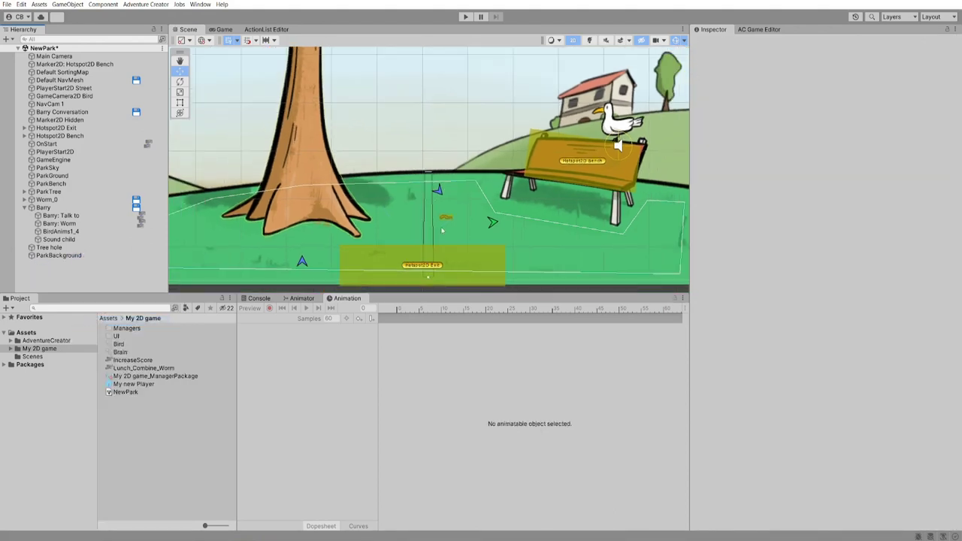
pyautogui.click(447, 218)
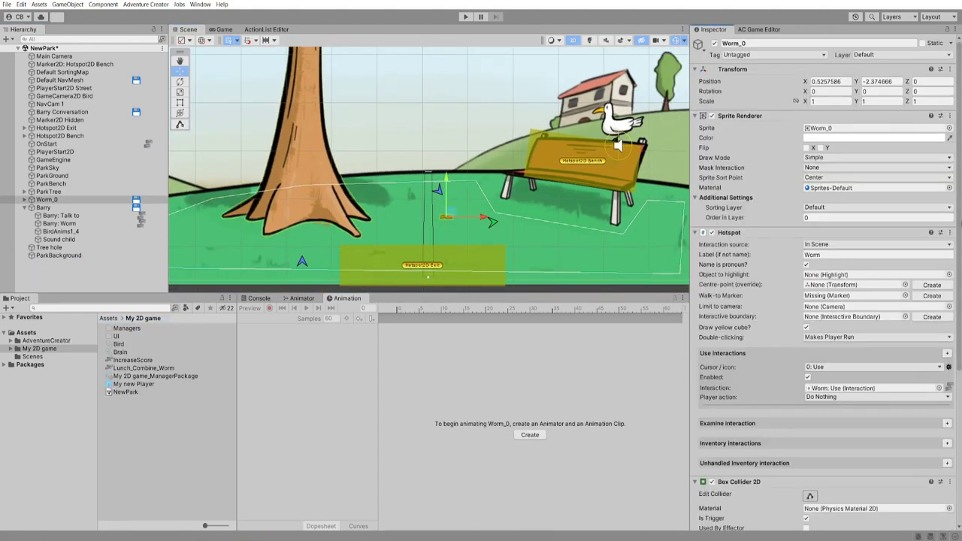
pyautogui.scroll(-2, 876, 259)
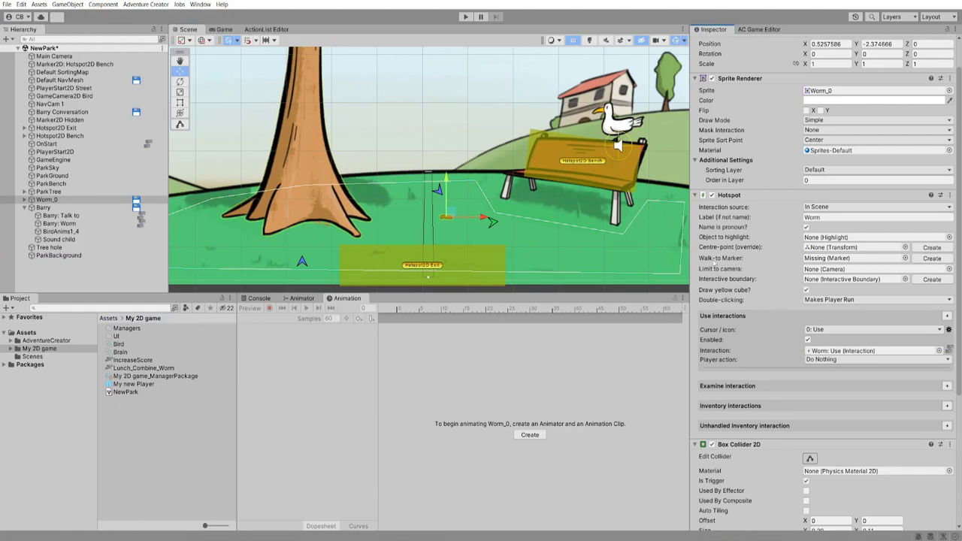
pyautogui.click(935, 258)
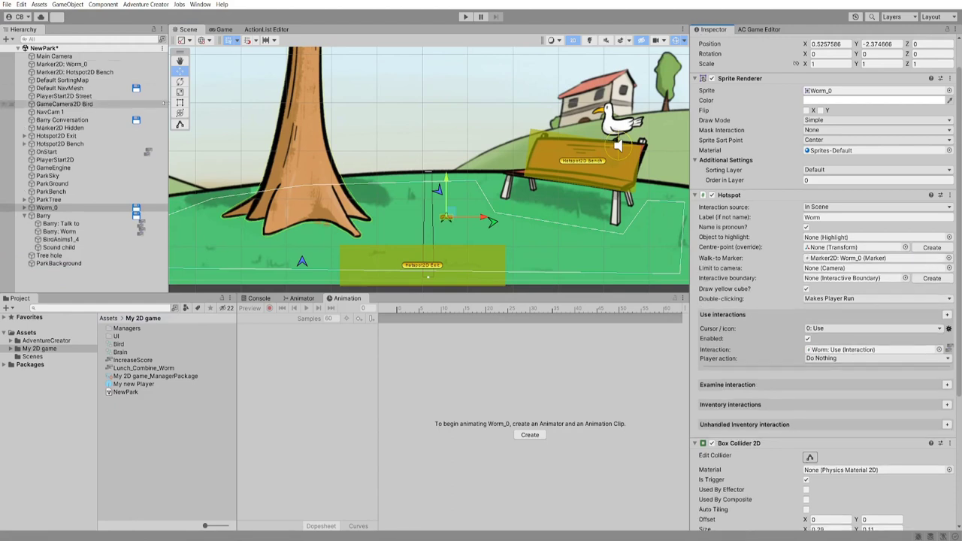
# Move the Marker2D: Worm_0 marker to the left, next to the worm
pyautogui.click(84, 65)
pyautogui.moveTo(447, 218)
pyautogui.mouseDown()
pyautogui.moveTo(419, 213)
pyautogui.moveTo(454, 226)
pyautogui.moveTo(414, 246)
pyautogui.mouseUp()
pyautogui.press('e')
pyautogui.press('w')
# Set Worm_0's Use Player action to Walk To Marker, with Face after moving ticked
pyautogui.click(83, 208)
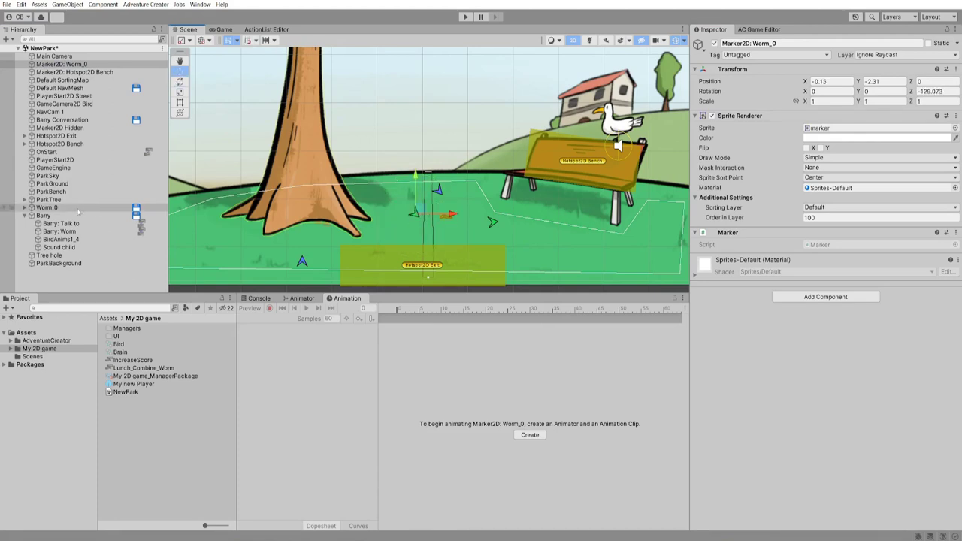
pyautogui.scroll(-5, 729, 296)
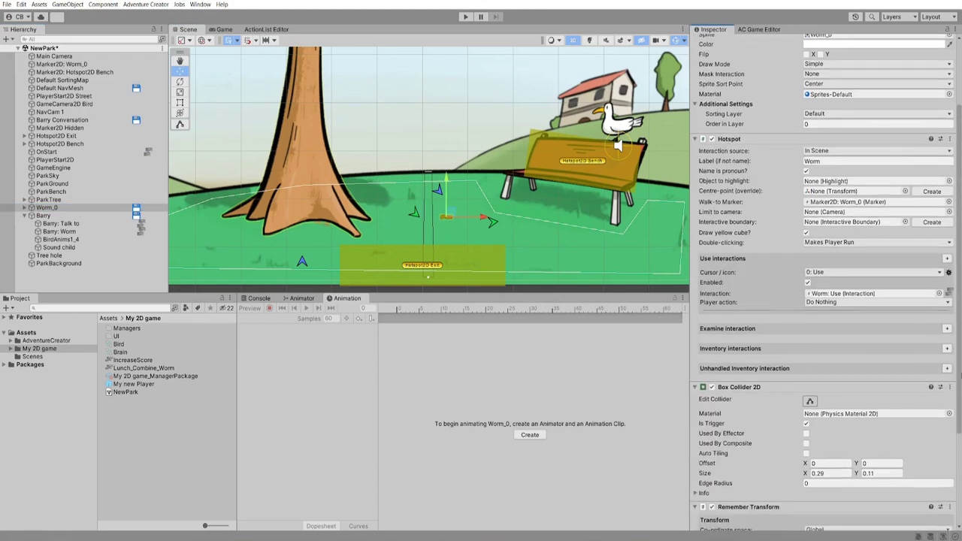
pyautogui.click(814, 296)
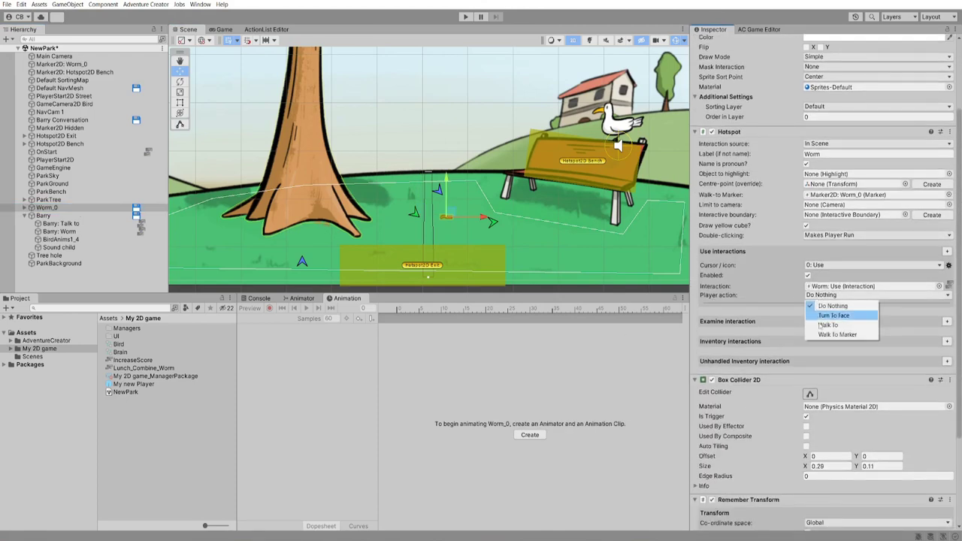
pyautogui.click(820, 324)
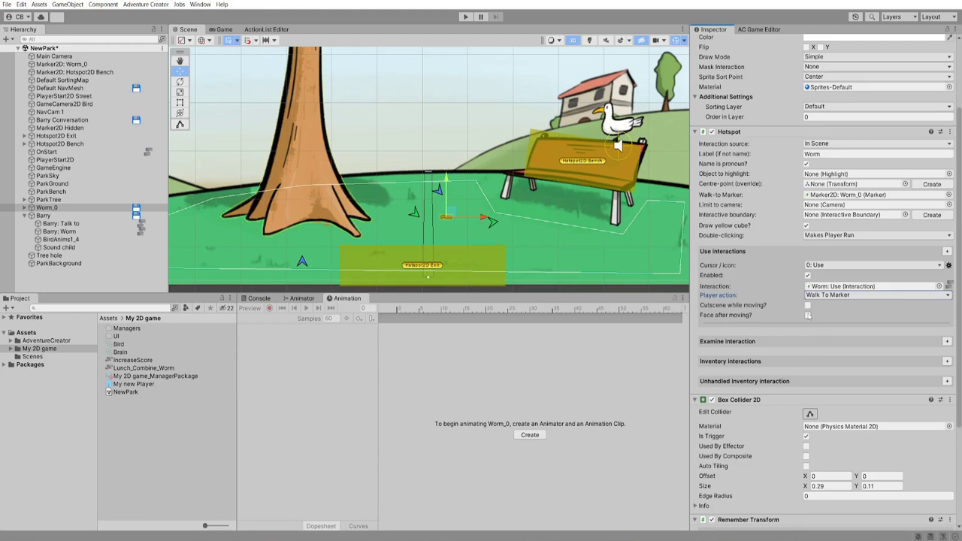
pyautogui.click(808, 316)
# Add a Character: Animate action for the player using clip BrainTakeGround_D in Worm: Use
pyautogui.click(948, 287)
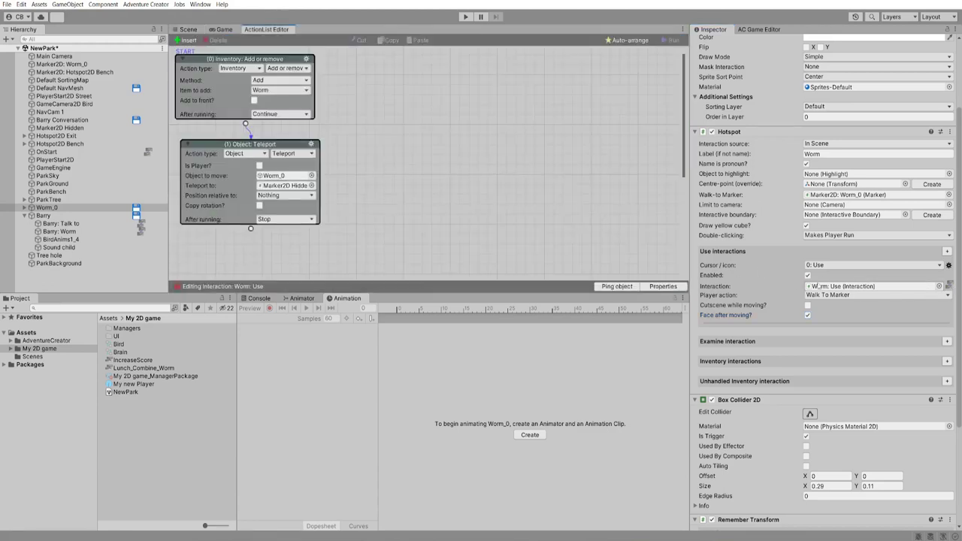
pyautogui.rightClick(362, 109)
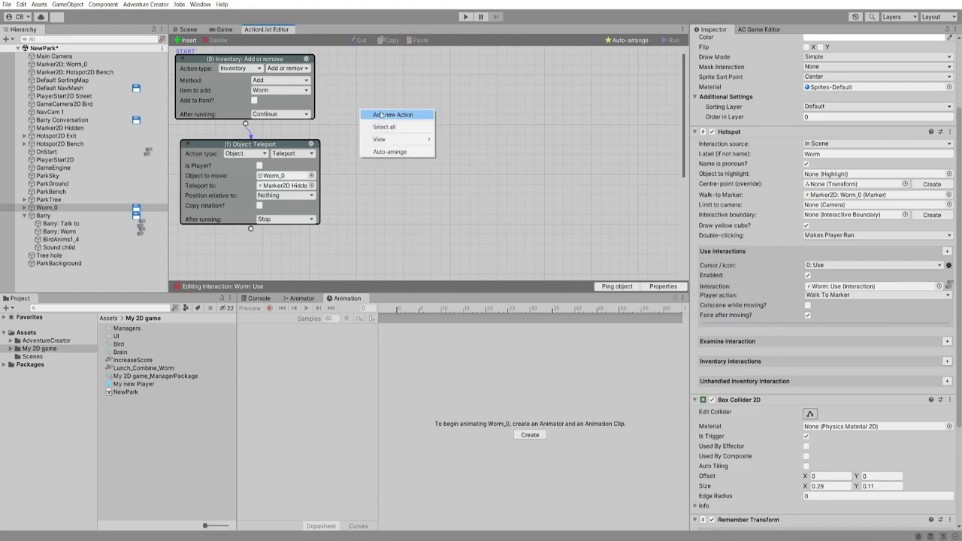
pyautogui.click(381, 115)
pyautogui.click(433, 124)
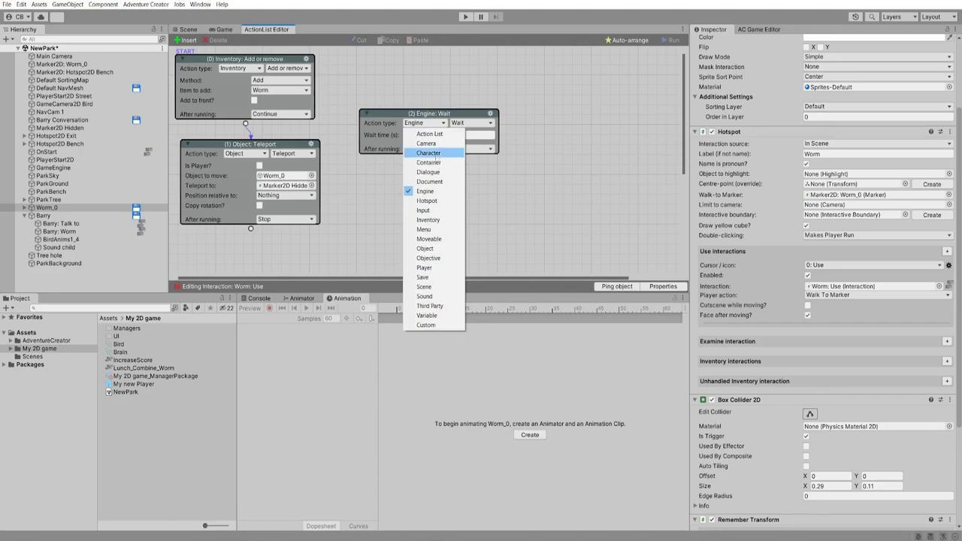
pyautogui.click(436, 154)
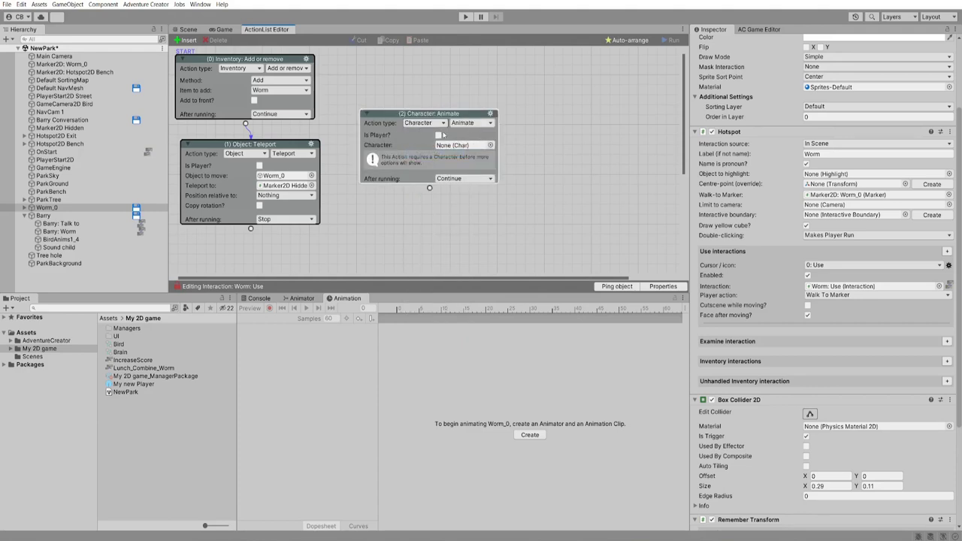
pyautogui.click(439, 134)
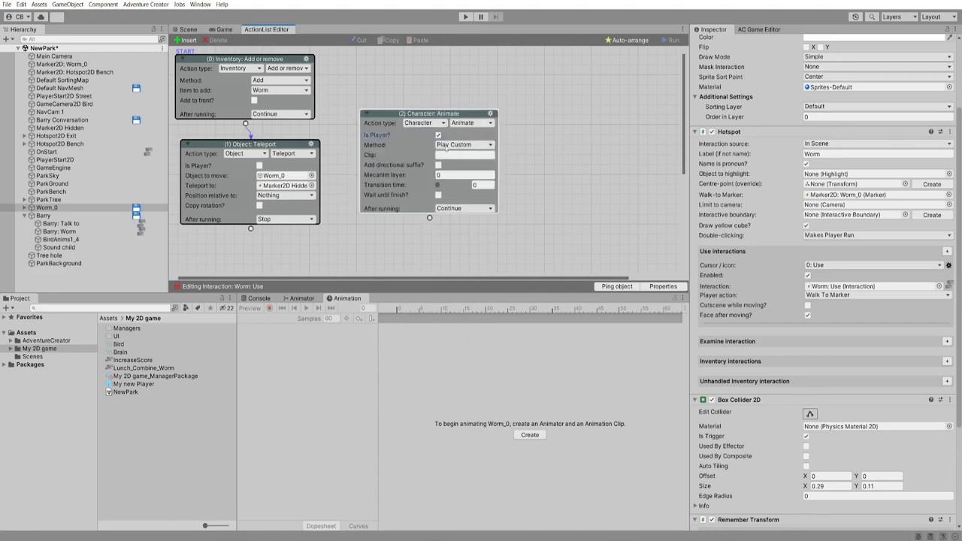
pyautogui.click(454, 154)
pyautogui.write('BrainTakeGround_D')
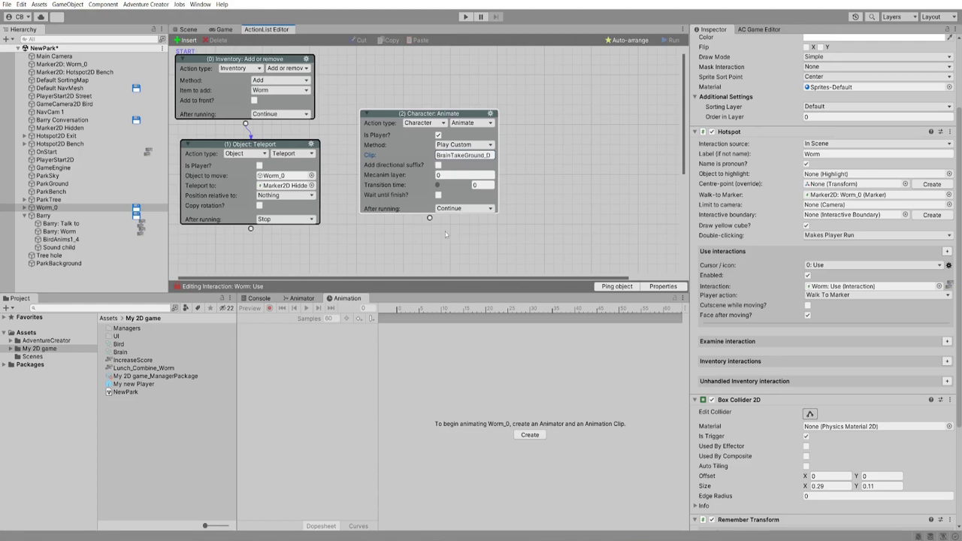
# Make the animate action wait until it finishes, move it to the front, and enter Play mode
pyautogui.click(438, 195)
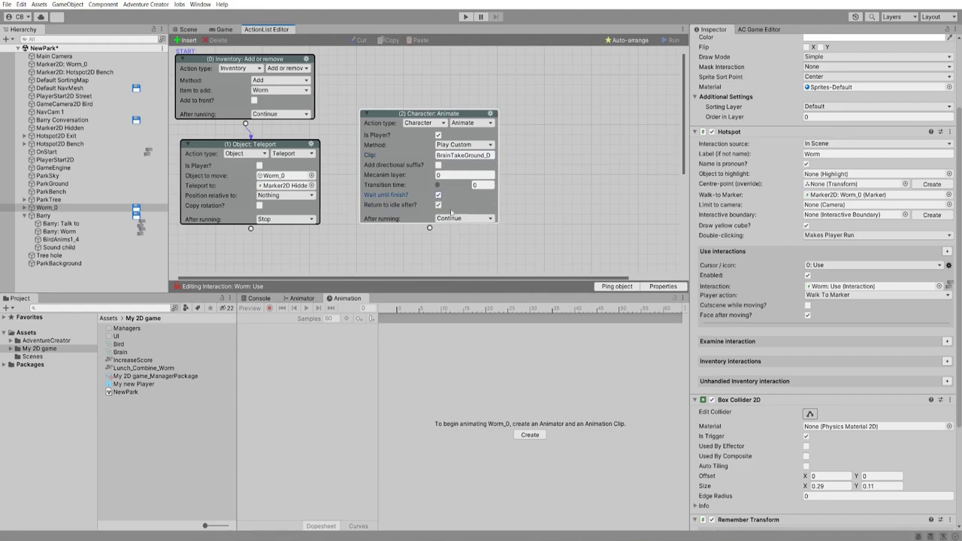
pyautogui.click(490, 113)
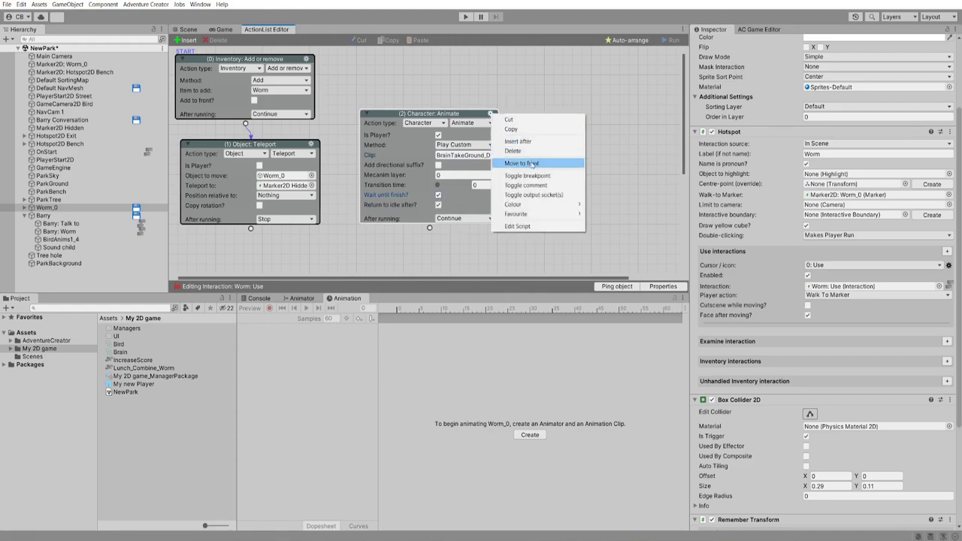
pyautogui.click(529, 163)
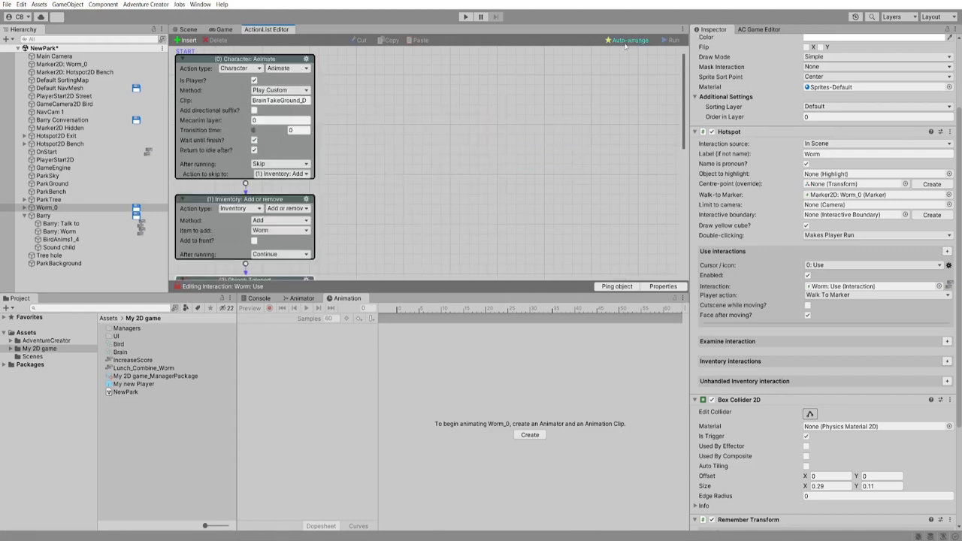
pyautogui.click(465, 17)
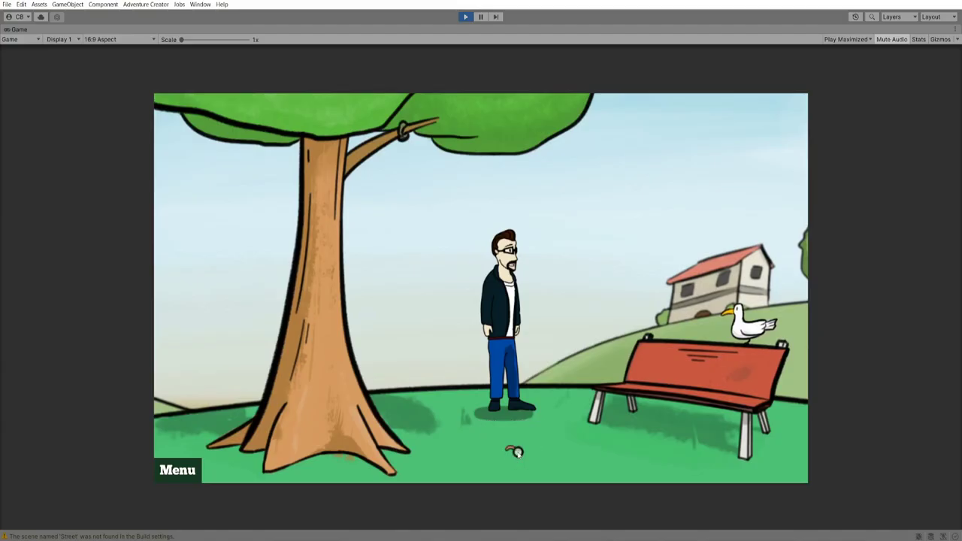
# Click the worm in Play mode, stop, enlarge the action graph, and toggle Wait until finish off and on
pyautogui.click(516, 445)
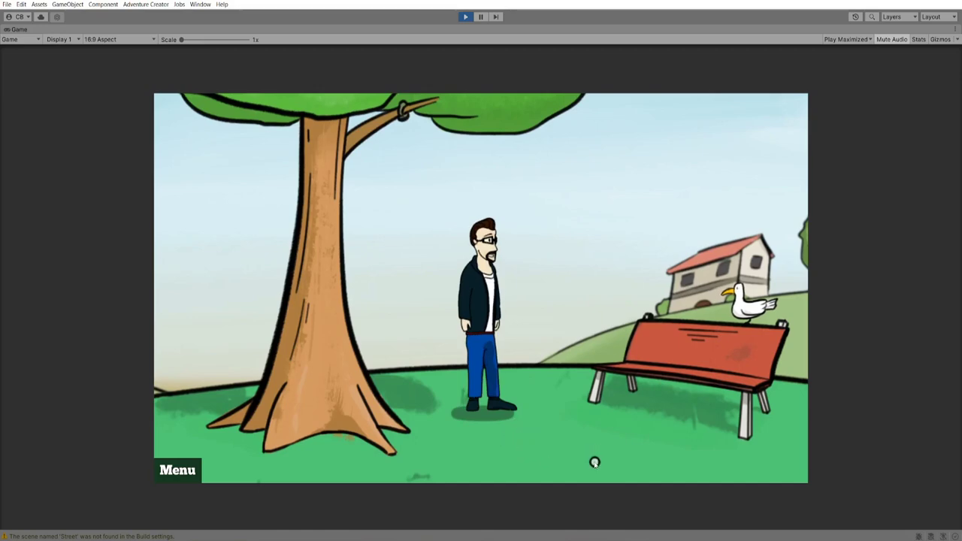
pyautogui.hotkey('ctrl', 'p')
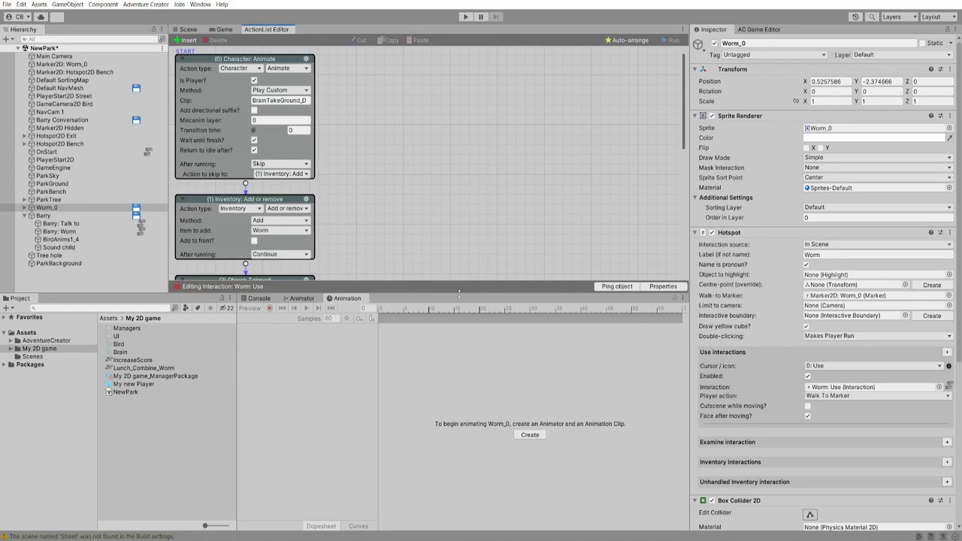
pyautogui.moveTo(459, 292); pyautogui.dragTo(468, 382)
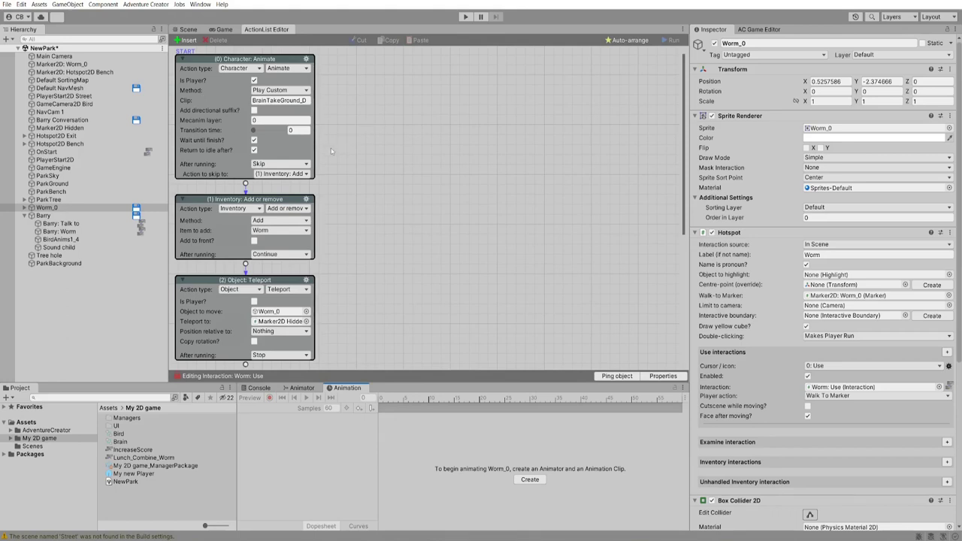
pyautogui.click(254, 139)
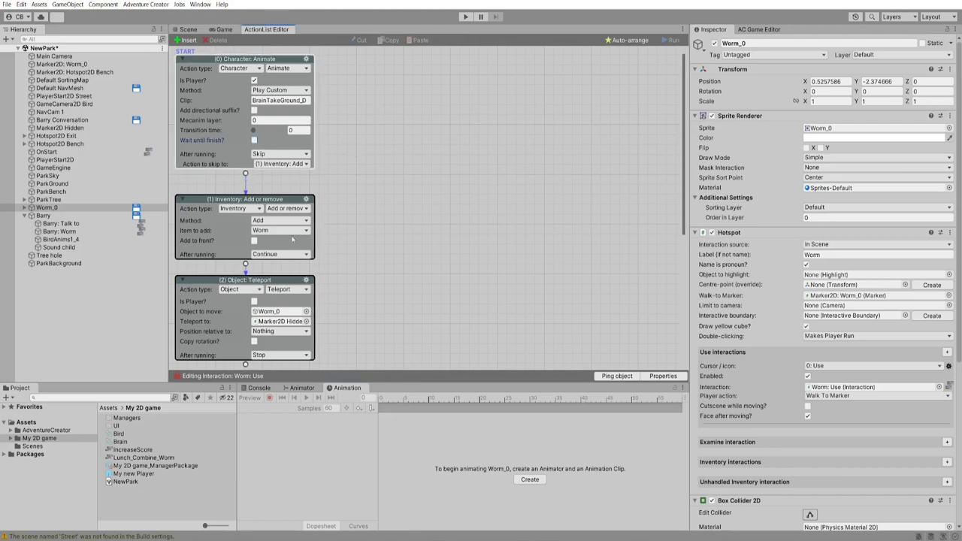
pyautogui.click(253, 139)
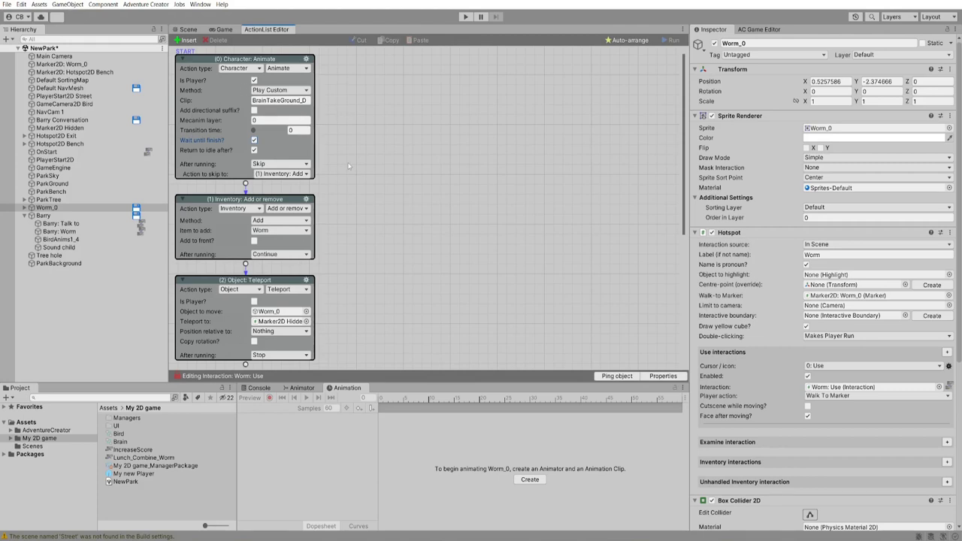
# Add an ActionList: Run in parallel action with 2 outputs
pyautogui.rightClick(370, 174)
pyautogui.click(383, 181)
pyautogui.click(413, 177)
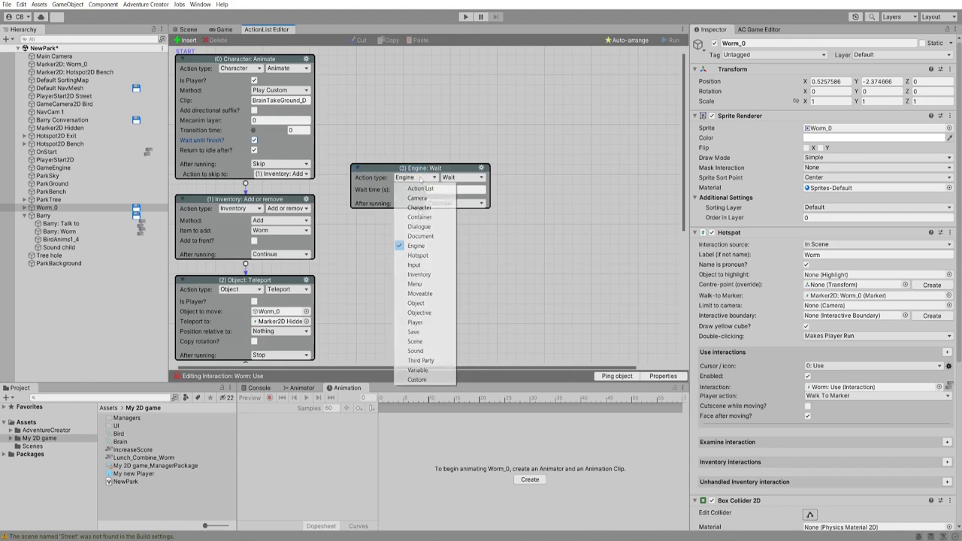
pyautogui.click(420, 183)
pyautogui.click(462, 177)
pyautogui.click(472, 245)
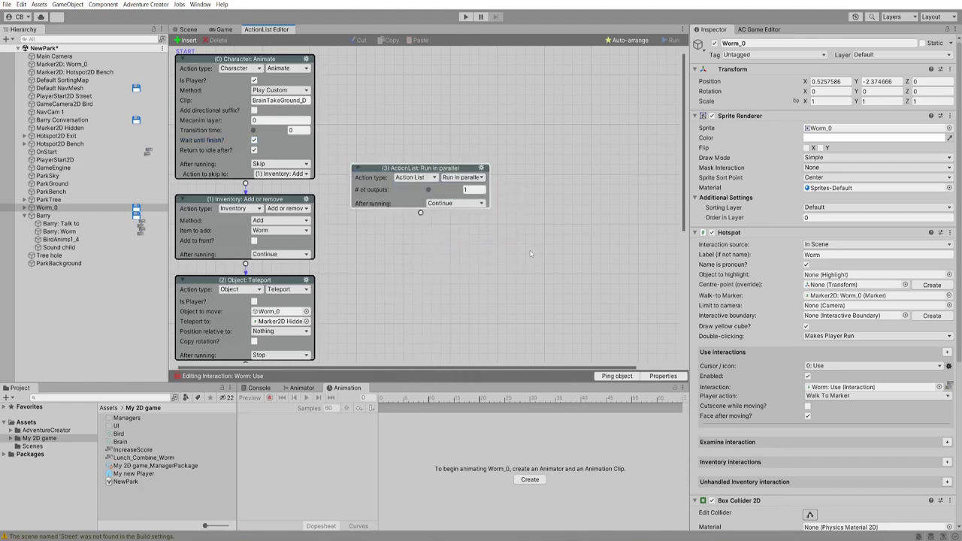
pyautogui.moveTo(432, 205); pyautogui.dragTo(437, 202)
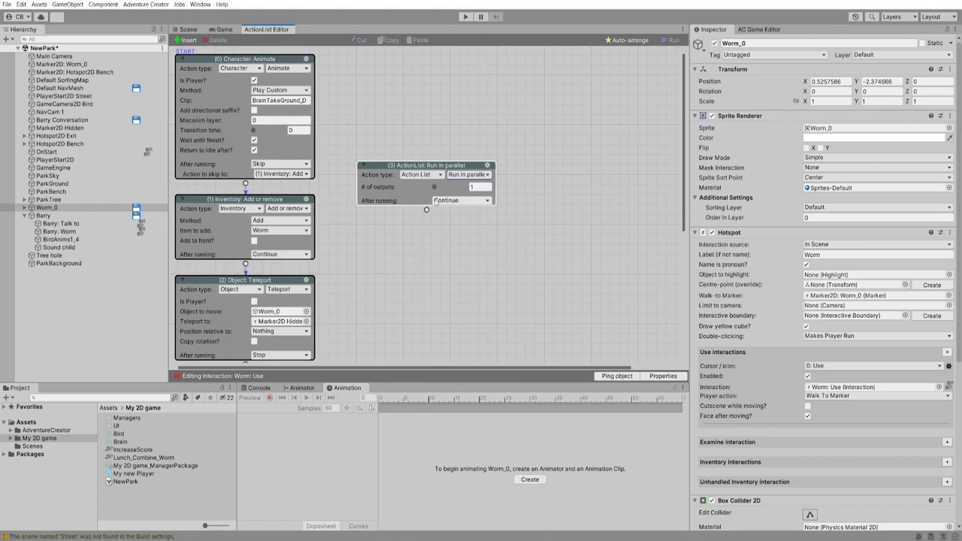
pyautogui.click(475, 186)
pyautogui.write('2')
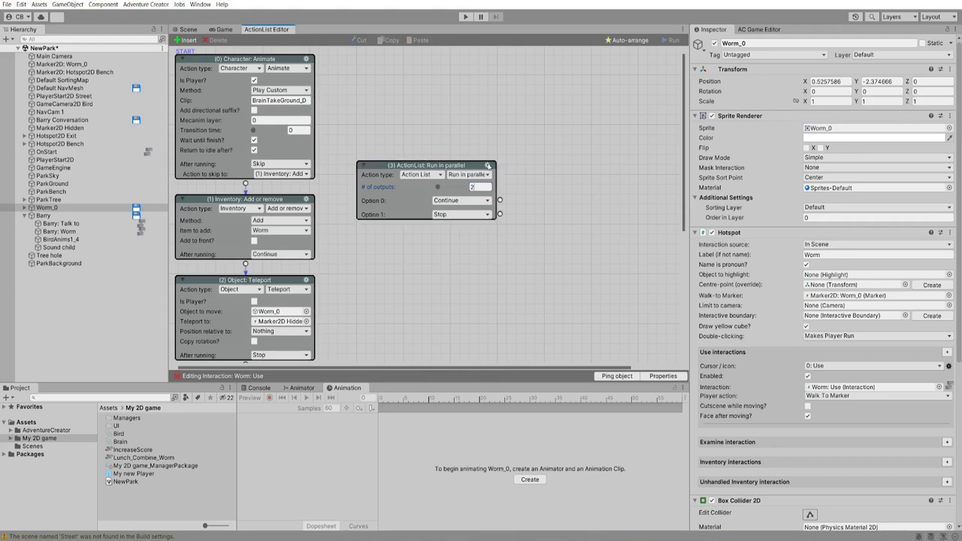
# Move the parallel action to the front and auto-arrange. Link Option 0 to Animate, Option 1 to a new Wait
pyautogui.click(487, 164)
pyautogui.click(519, 214)
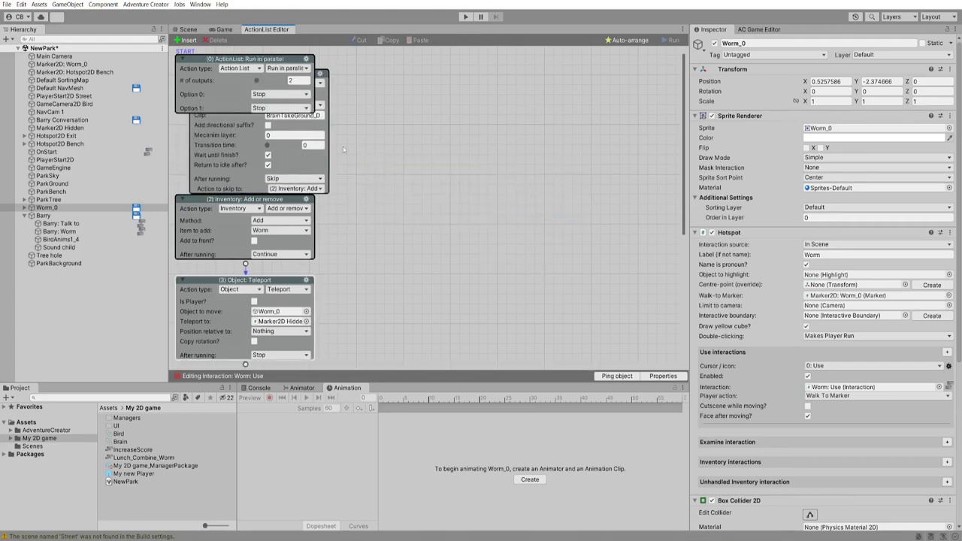
pyautogui.click(641, 43)
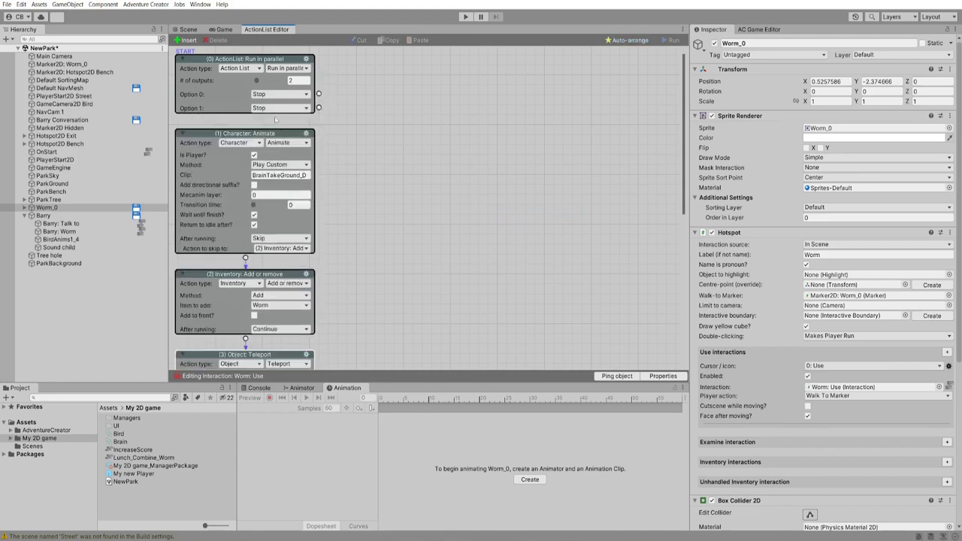
pyautogui.moveTo(318, 94); pyautogui.dragTo(325, 134)
pyautogui.moveTo(389, 136); pyautogui.dragTo(404, 147)
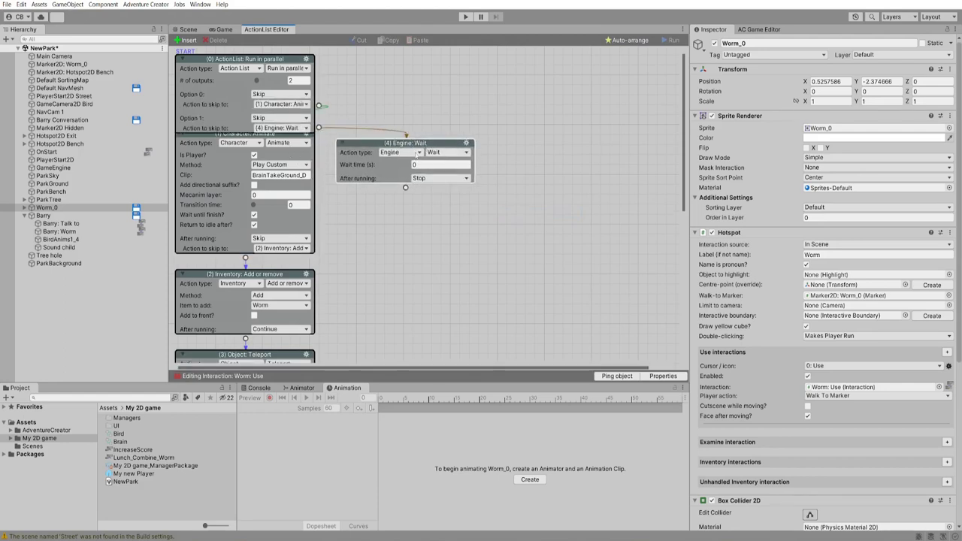
# Set the Wait to 1 second, link it to the inventory action, rearrange nodes, and end the animation branch
pyautogui.click(443, 164)
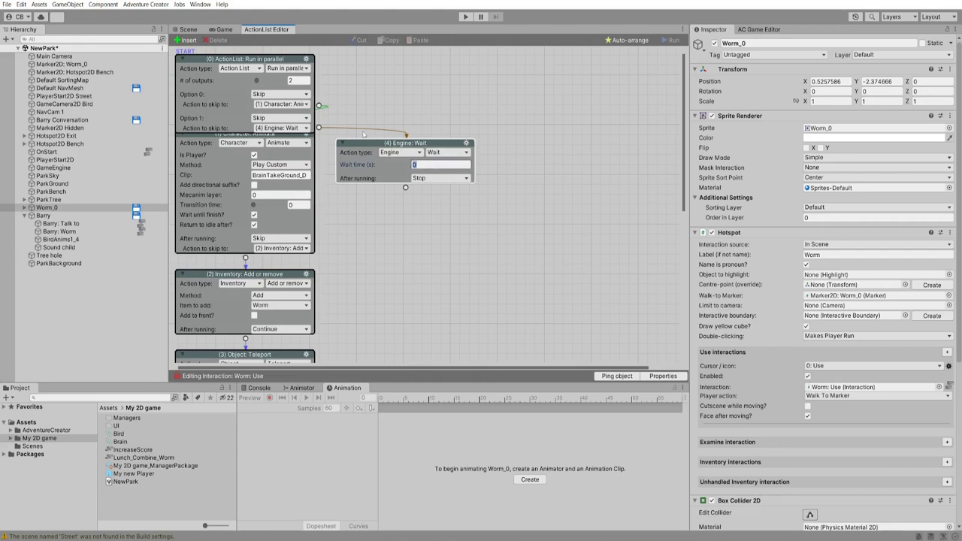
pyautogui.write('1')
pyautogui.scroll(-3, 408, 214)
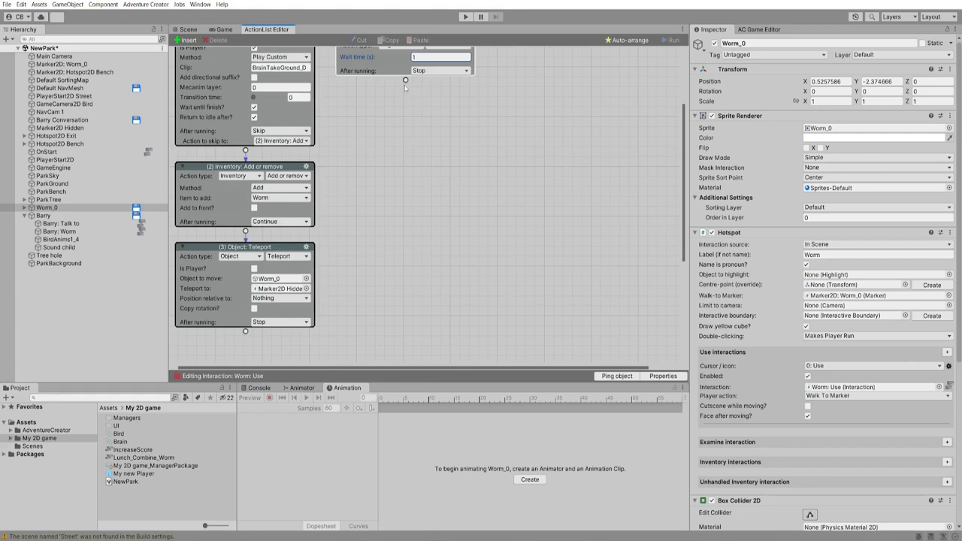
pyautogui.moveTo(405, 80)
pyautogui.mouseDown()
pyautogui.moveTo(373, 127)
pyautogui.moveTo(289, 188)
pyautogui.mouseUp()
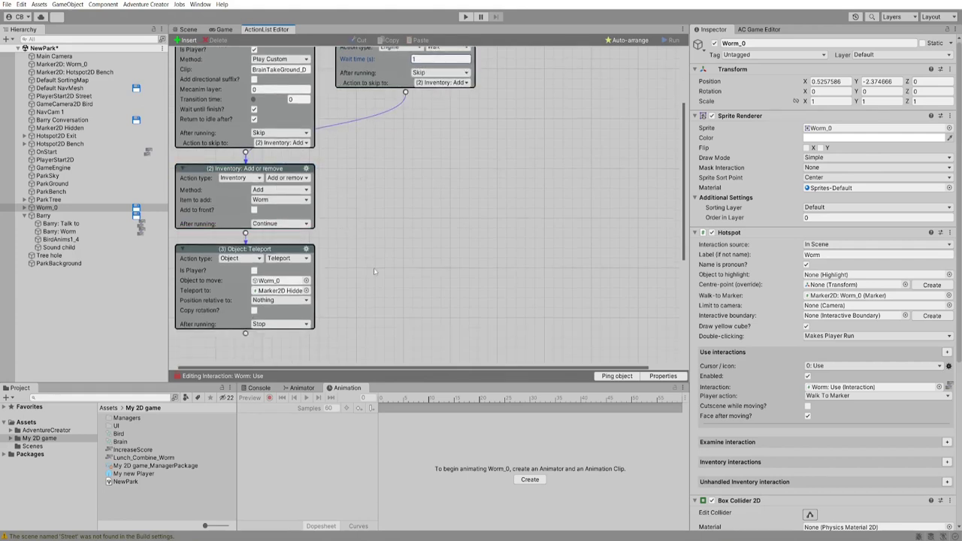
pyautogui.scroll(3, 373, 268)
pyautogui.moveTo(235, 237); pyautogui.dragTo(418, 241)
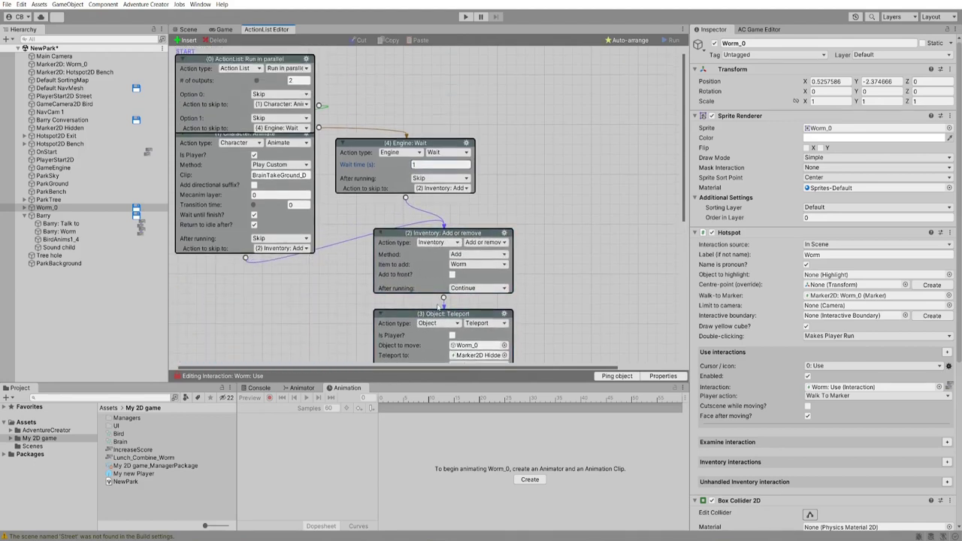
pyautogui.moveTo(207, 143); pyautogui.dragTo(207, 155)
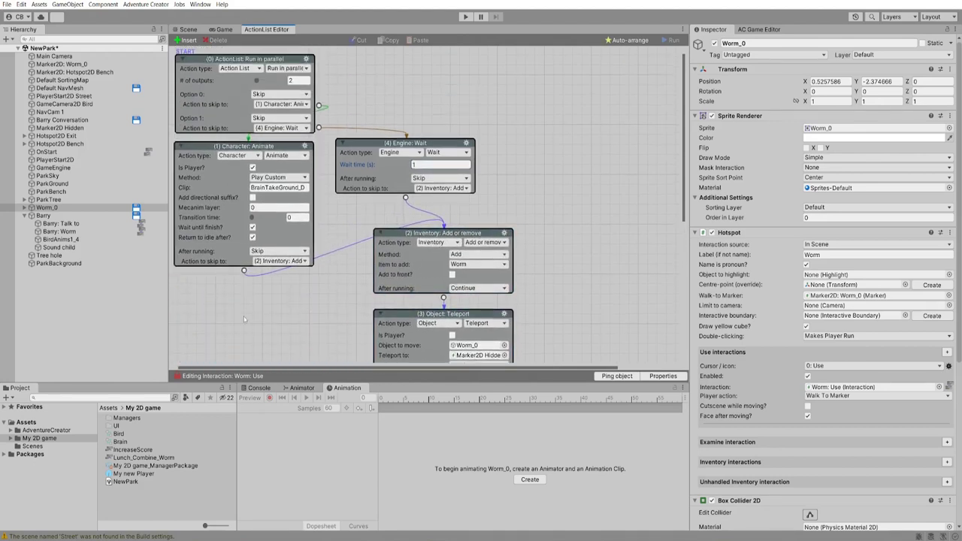
pyautogui.moveTo(245, 272); pyautogui.dragTo(265, 308)
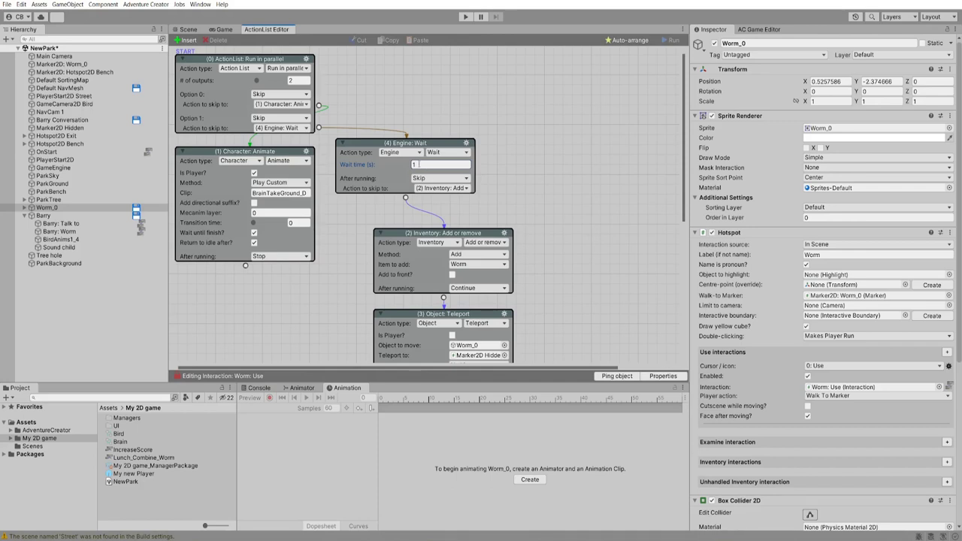
# Change the Wait time to 0.6 and start Play mode
pyautogui.click(412, 164)
pyautogui.write('0.6')
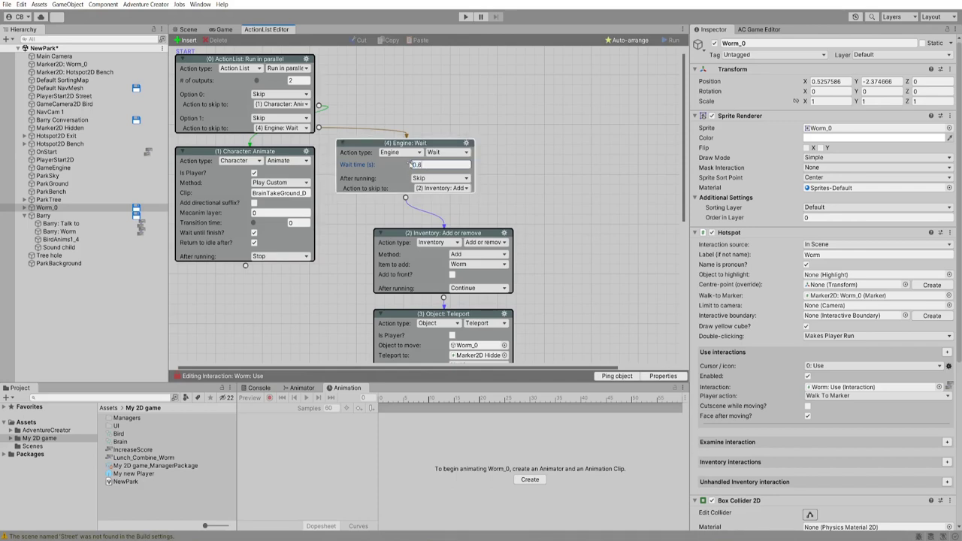
pyautogui.click(465, 17)
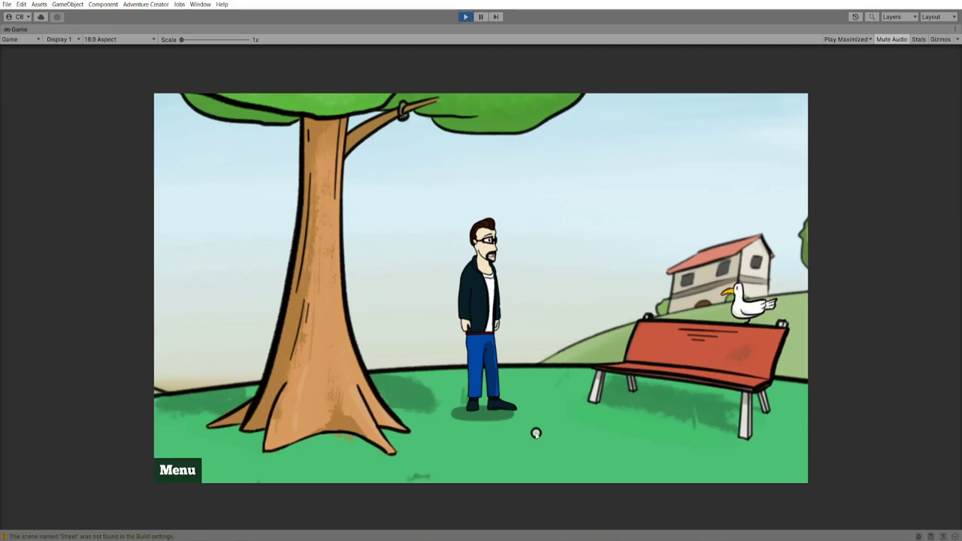
# Use the bench and compare its subtitles with Scroll speech text on and off
pyautogui.hotkey('shift', 'space')
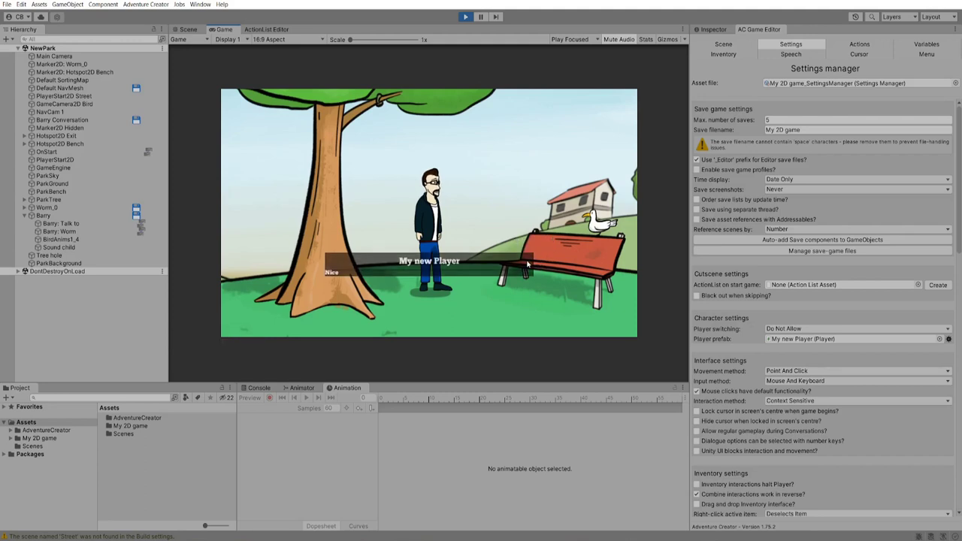
pyautogui.click(552, 249)
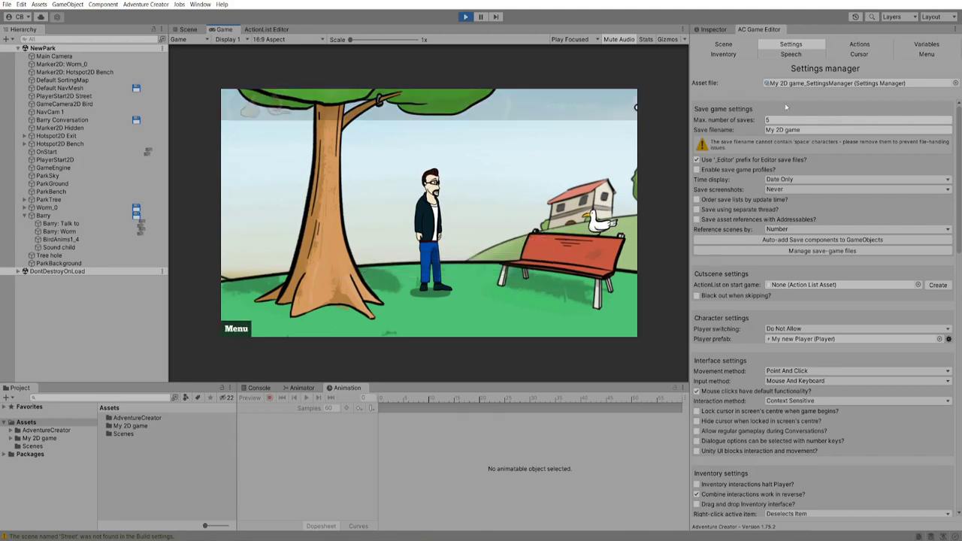
pyautogui.click(791, 54)
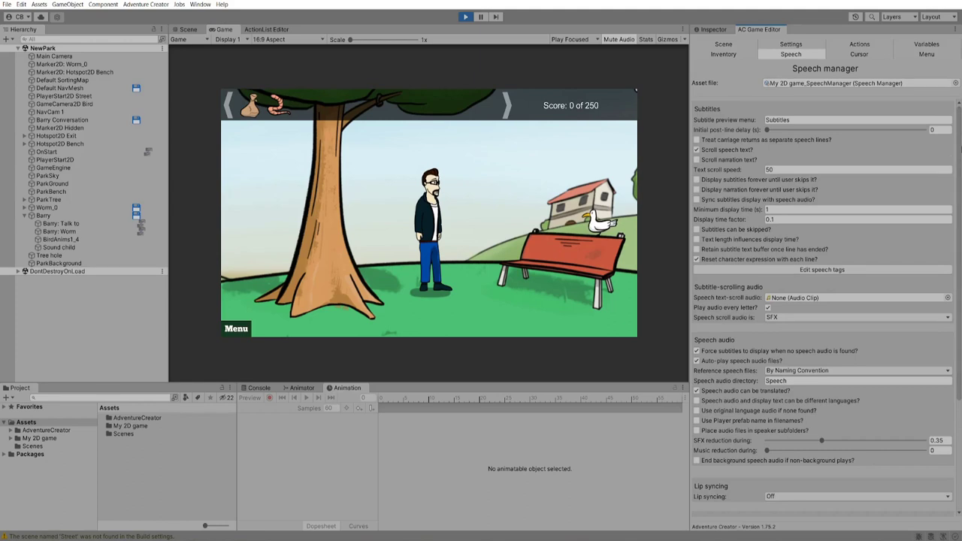
pyautogui.click(716, 153)
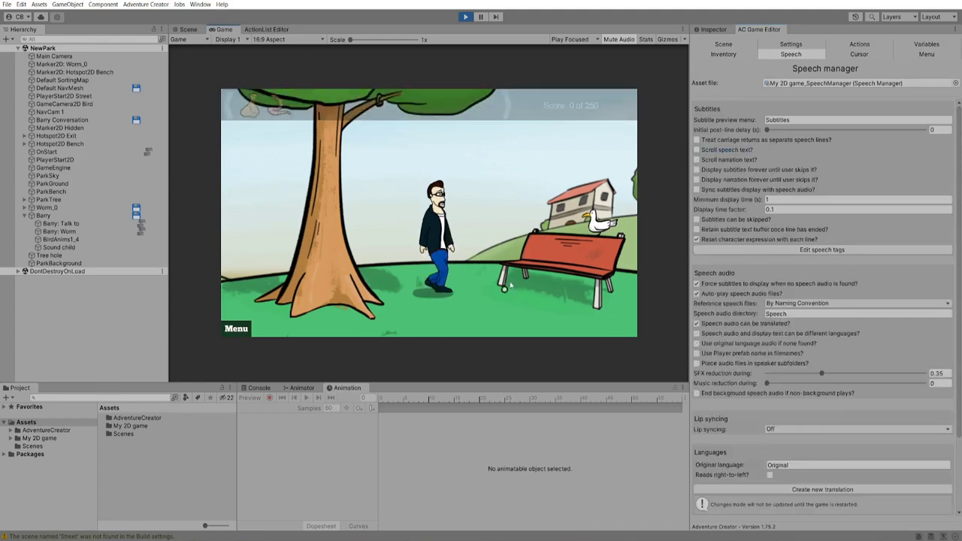
pyautogui.click(525, 252)
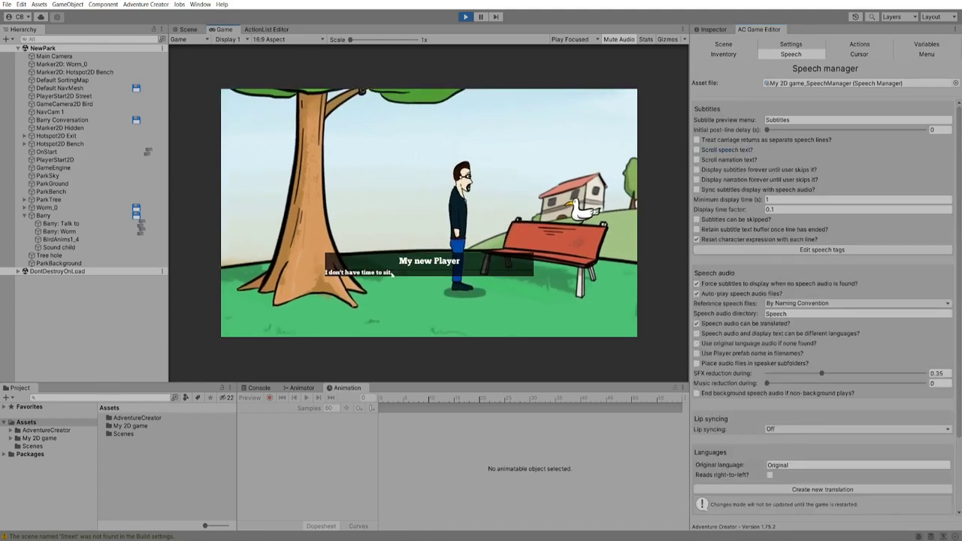
# Re-enable Scroll speech text, stop the game, and select the Barry: Talk to interaction
pyautogui.click(718, 151)
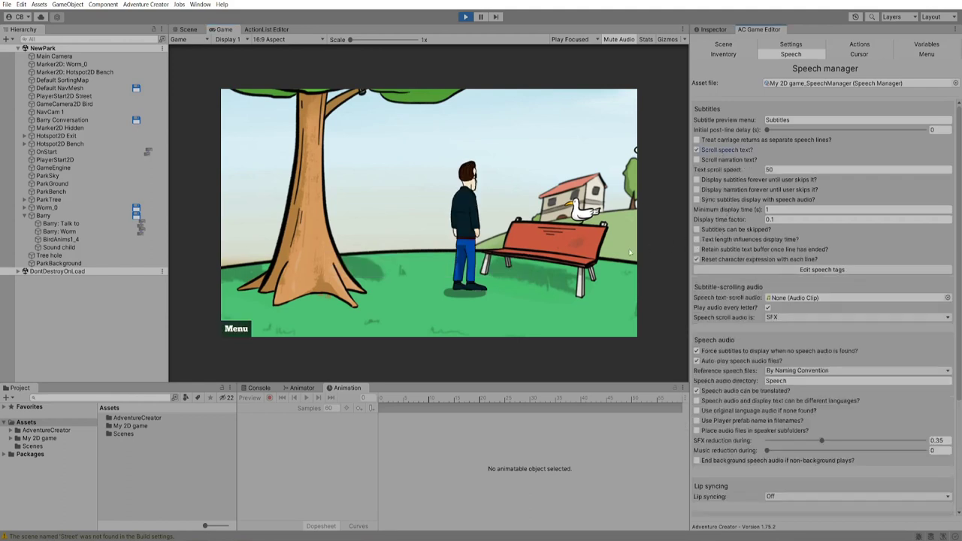
pyautogui.click(465, 16)
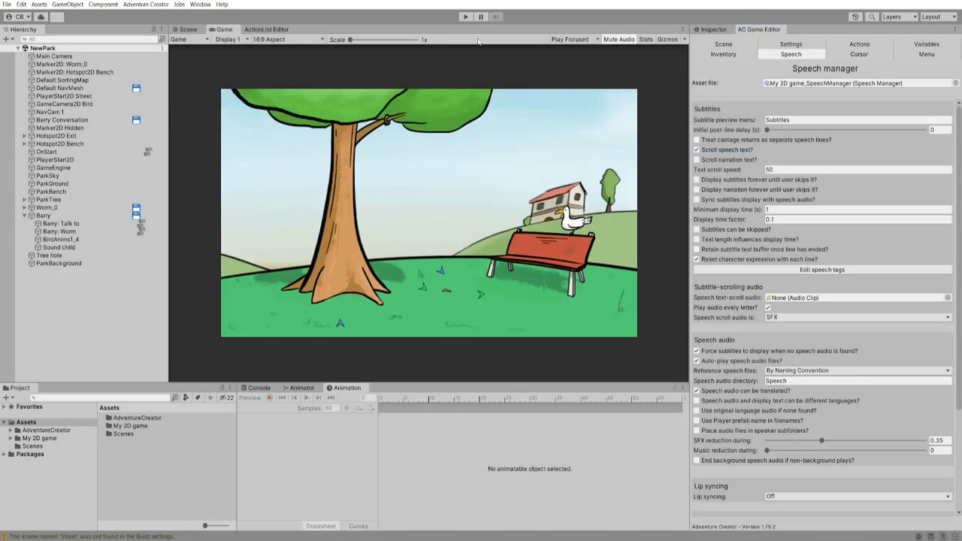
pyautogui.click(78, 224)
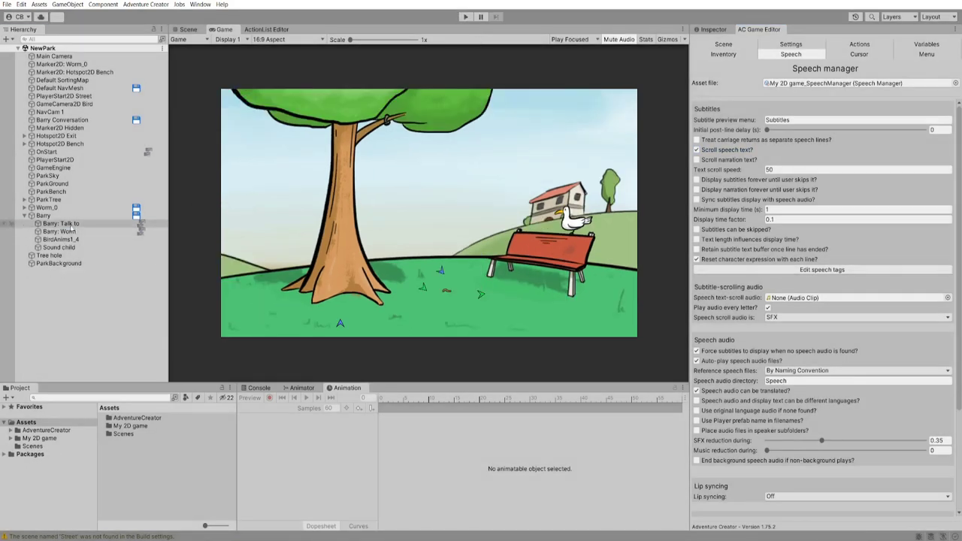
# Insert [wait:1] after 'Swark!' in Barry: Talk to's first spoken line
pyautogui.click(141, 225)
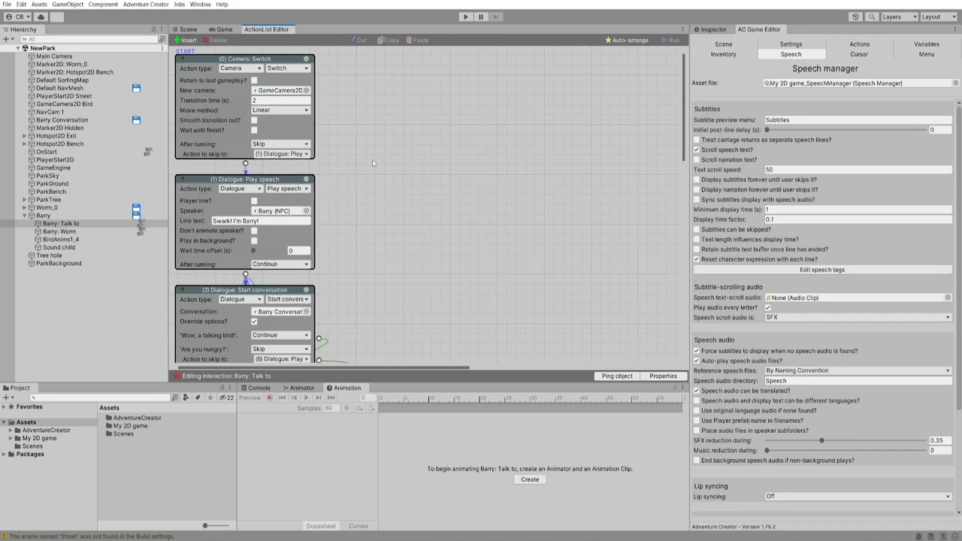
pyautogui.scroll(-2, 420, 164)
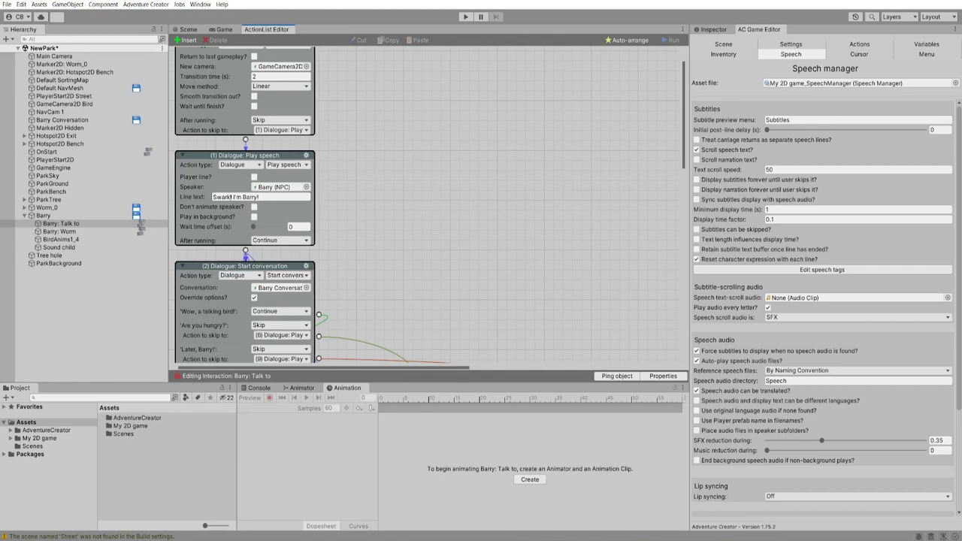
pyautogui.click(232, 197)
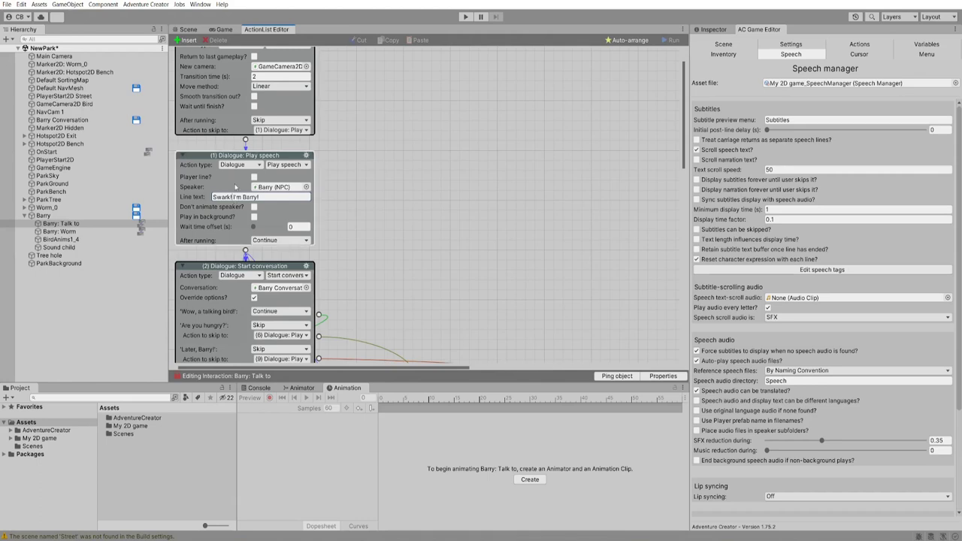
pyautogui.write('[wait:1]')
# Play-test talking to Barry on the bench, untick Scroll speech text, then stop with Ctrl+P
pyautogui.click(465, 17)
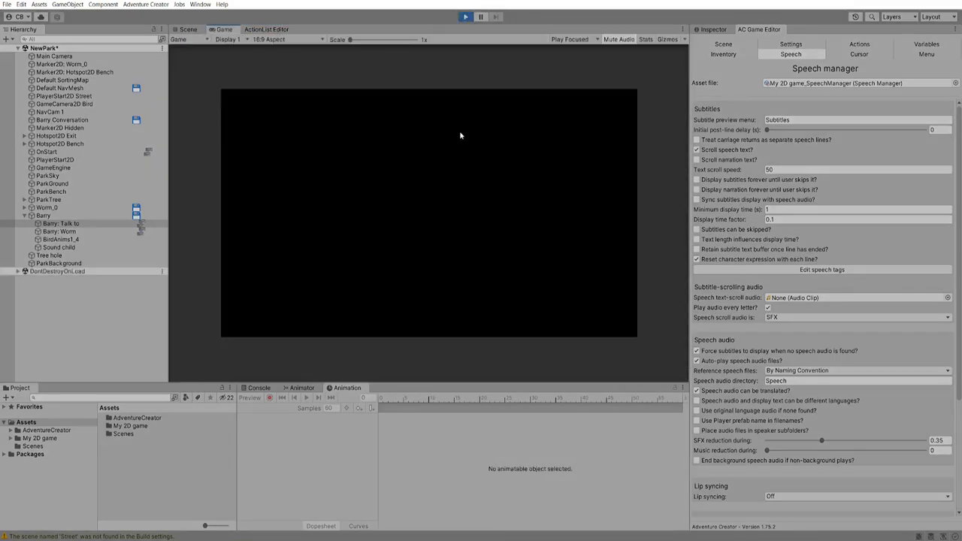
pyautogui.click(601, 239)
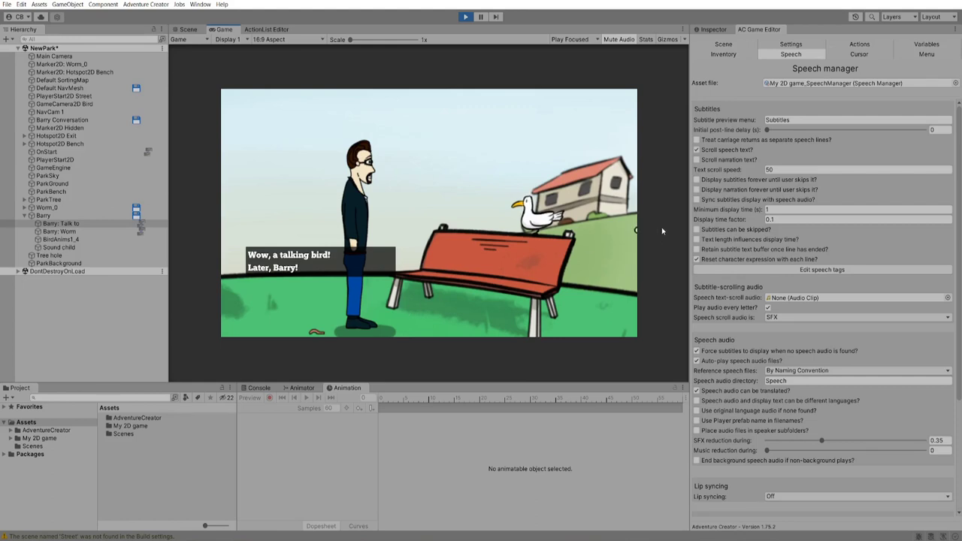
pyautogui.click(695, 149)
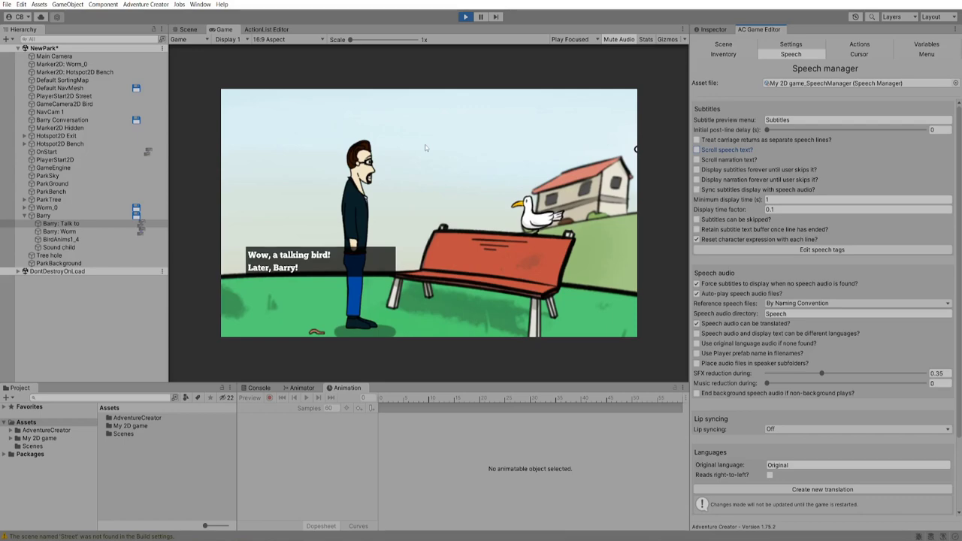
pyautogui.hotkey('ctrl', 'p')
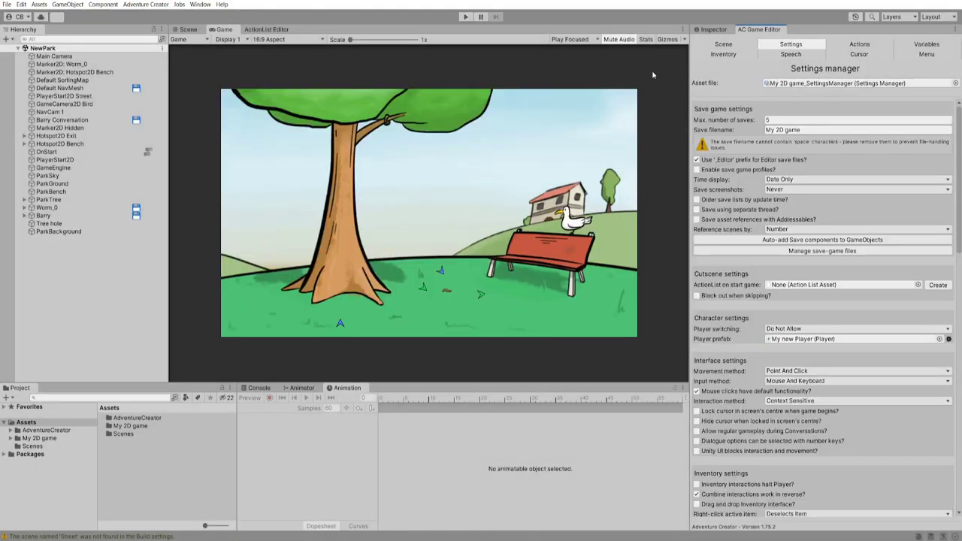
# Select the Subtitles menu in the Adventure Creator Menu manager
pyautogui.click(926, 54)
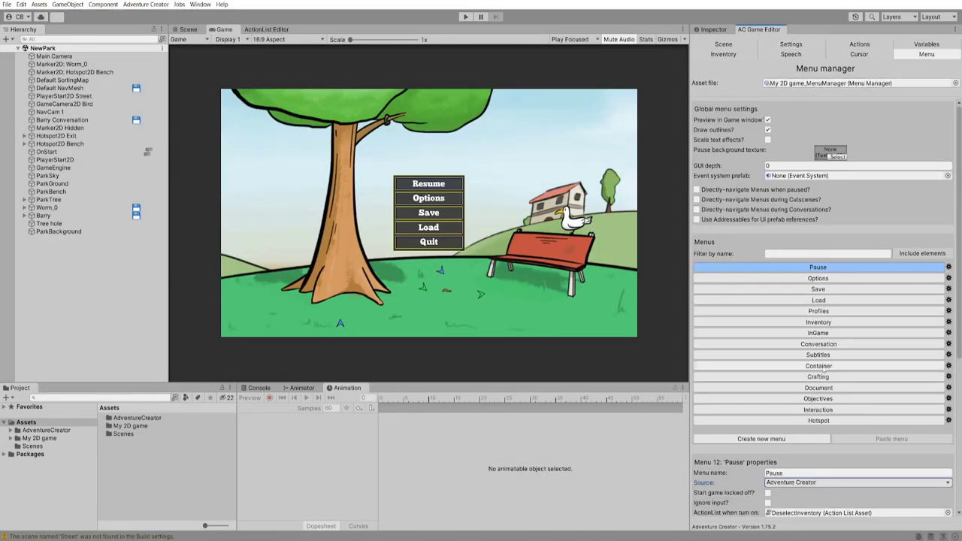
pyautogui.click(818, 354)
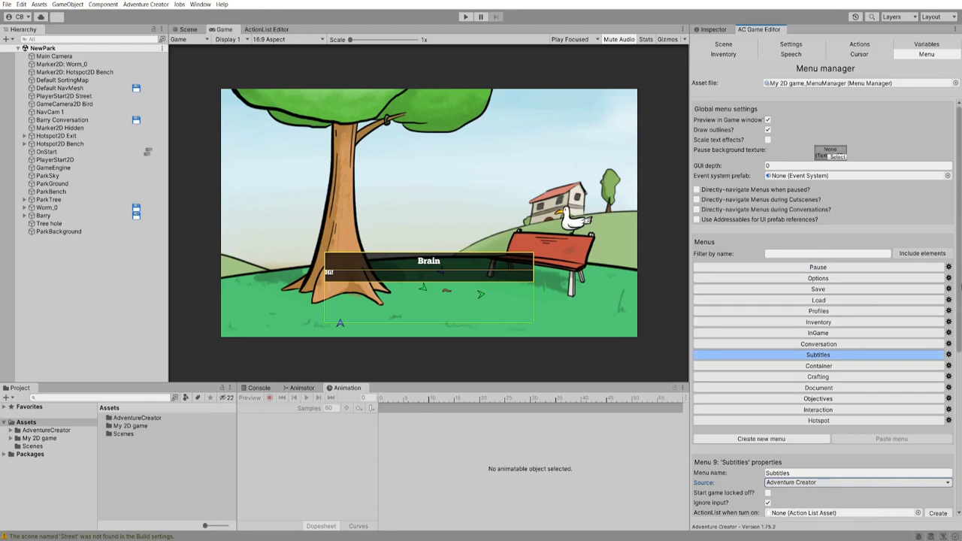
pyautogui.scroll(-5, 959, 368)
pyautogui.scroll(-4, 960, 370)
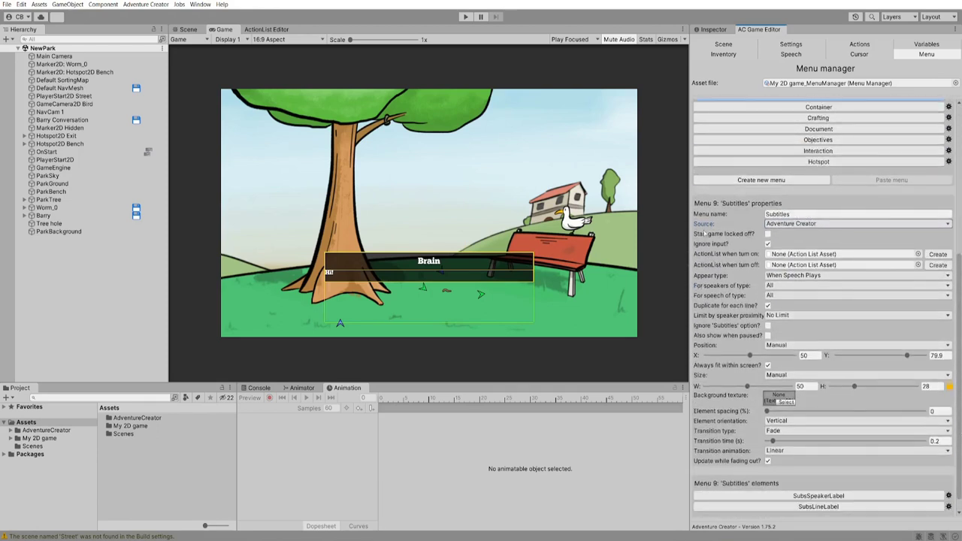
pyautogui.moveTo(717, 225)
# Set Subtitles Position to Above Speaking Character, Y to 47.8, and Size to Automatic
pyautogui.click(786, 347)
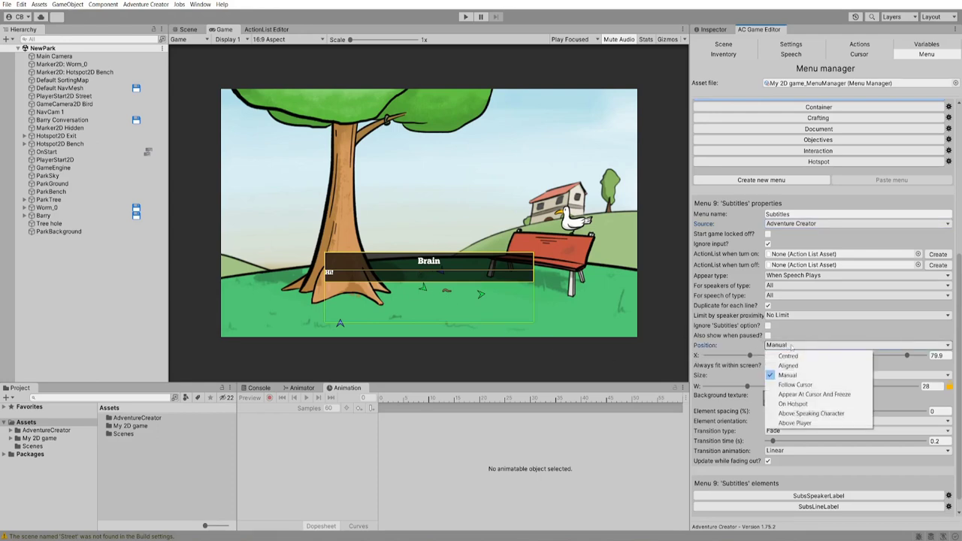
pyautogui.click(811, 413)
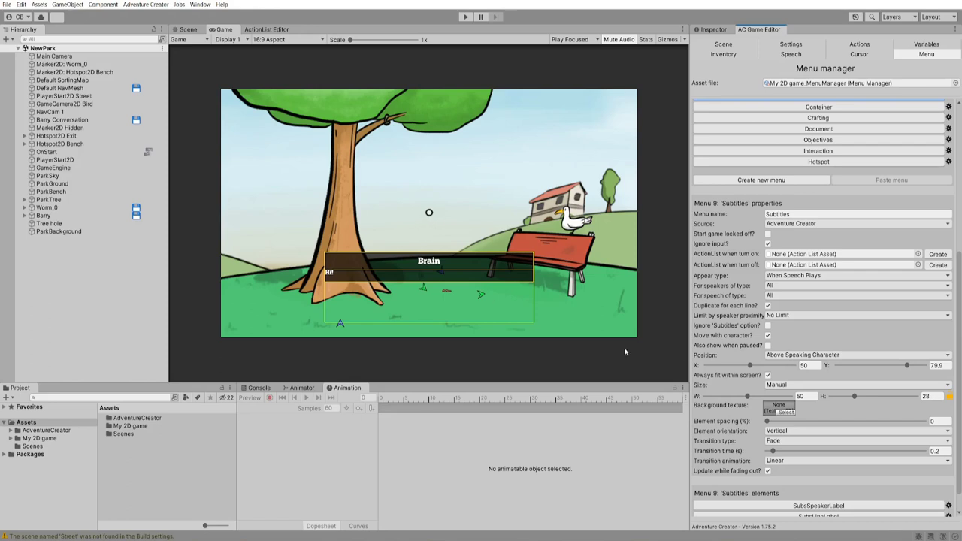
pyautogui.moveTo(908, 366); pyautogui.dragTo(880, 375)
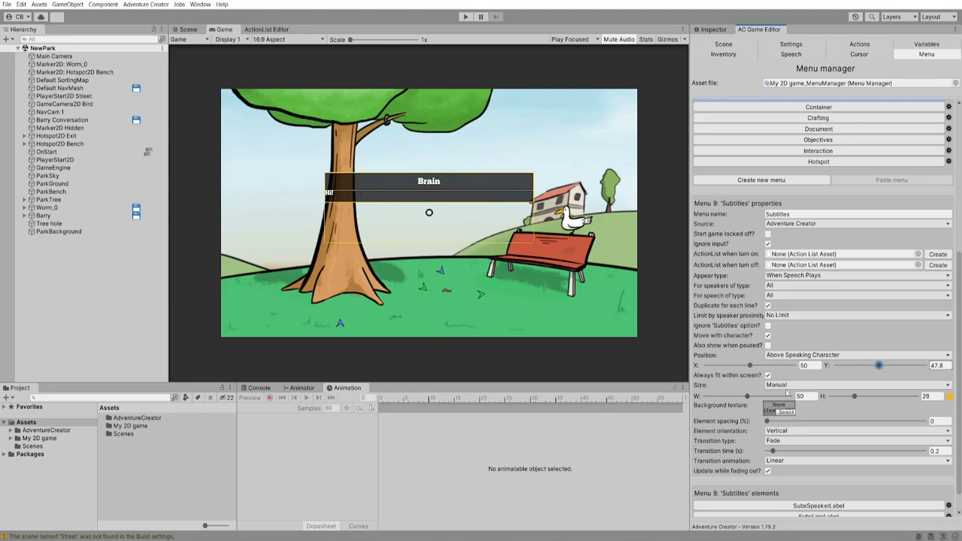
pyautogui.click(788, 386)
pyautogui.click(788, 397)
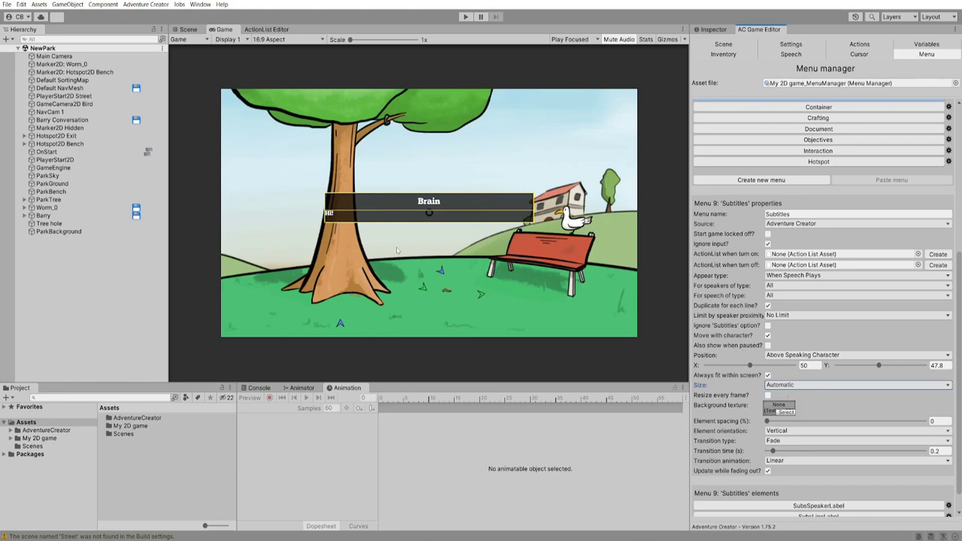
# Compare the SubsSpeakerLabel and SubsLineLabel elements, ending on SubsSpeakerLabel
pyautogui.click(430, 207)
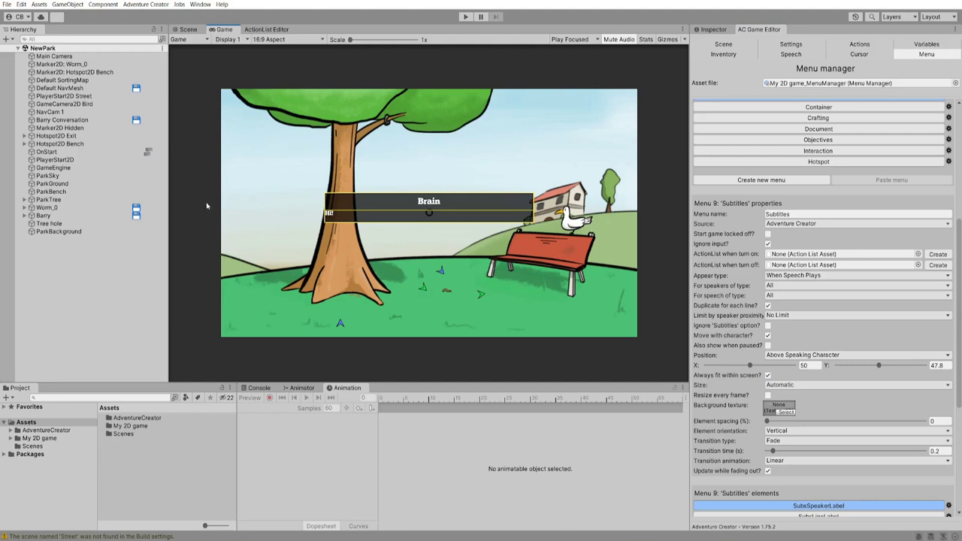
pyautogui.click(330, 215)
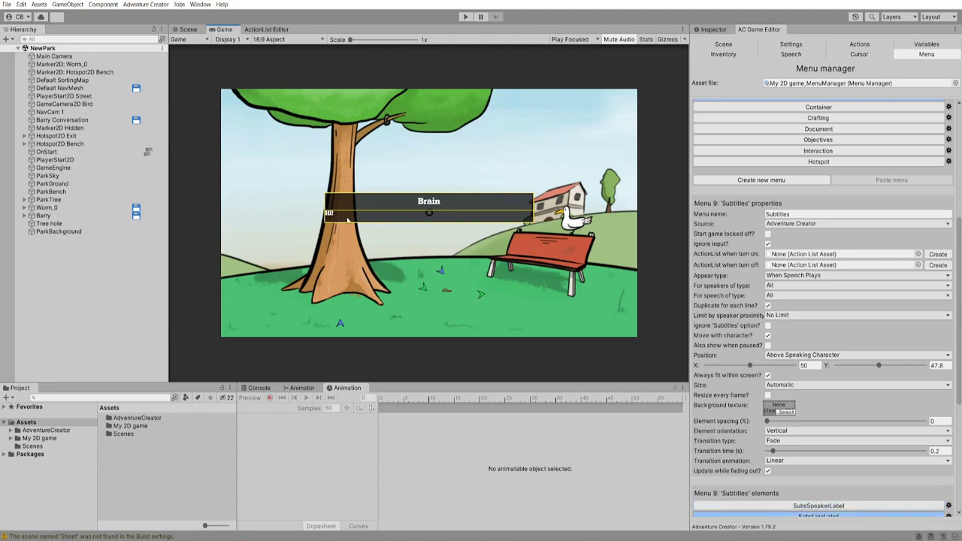
pyautogui.click(430, 207)
pyautogui.click(428, 218)
pyautogui.click(431, 204)
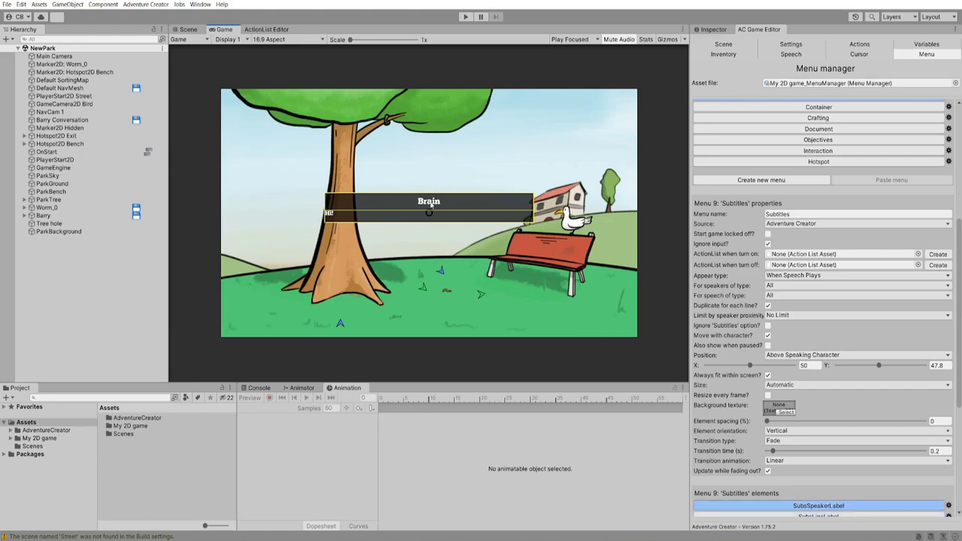
pyautogui.scroll(-6, 790, 293)
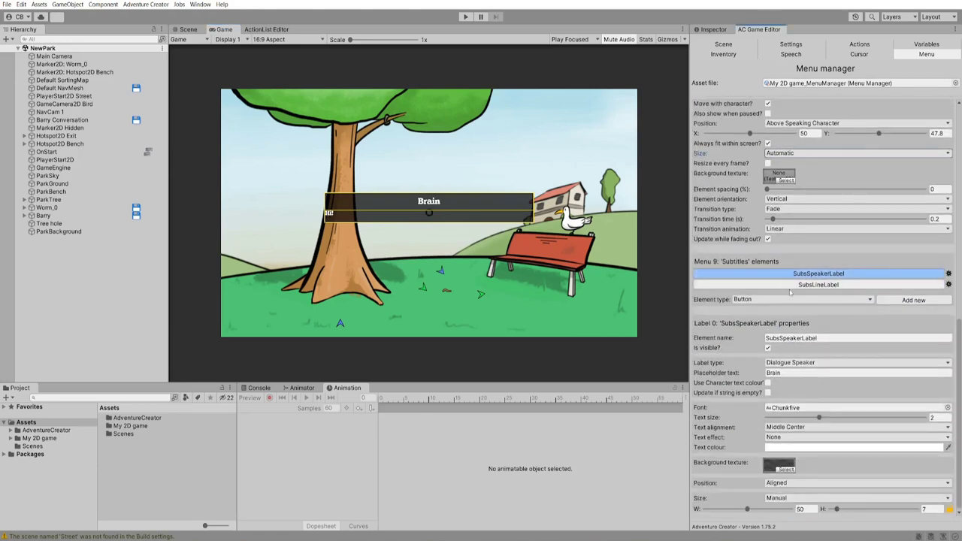
# Hide the speaker name in the subtitles via the SubsSpeakerLabel element
pyautogui.click(436, 218)
pyautogui.click(429, 207)
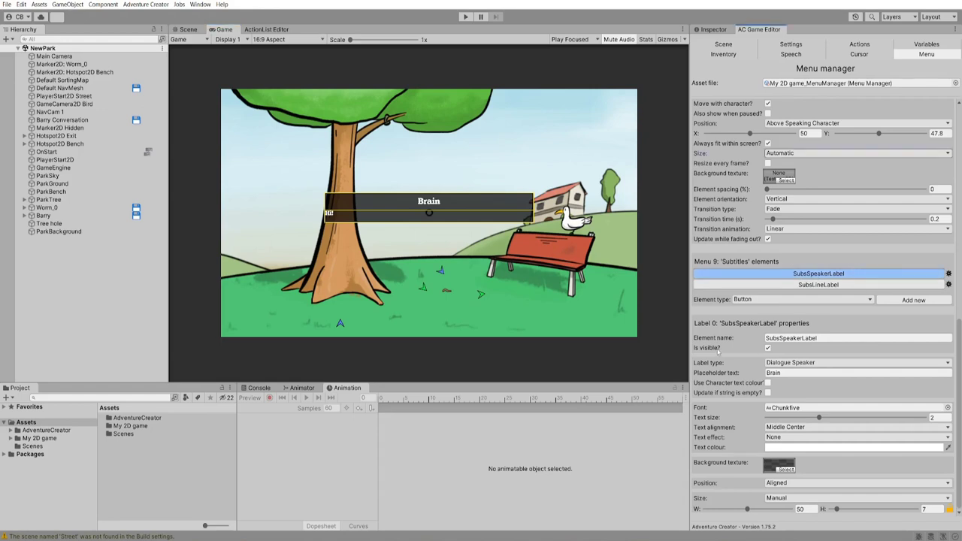
pyautogui.click(767, 349)
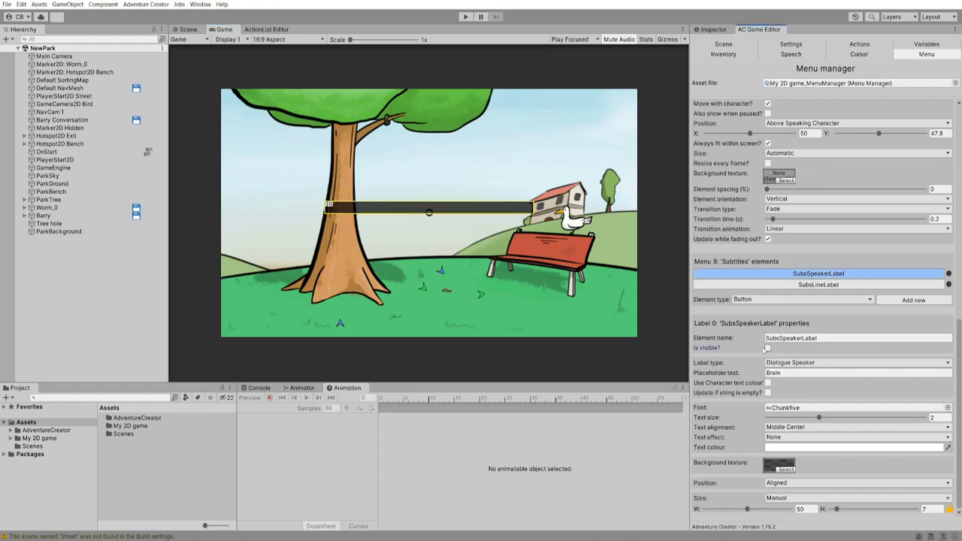
# Set SubsLineLabel text alignment to Middle Center and Size to Automatic, and enlarge the text
pyautogui.click(801, 287)
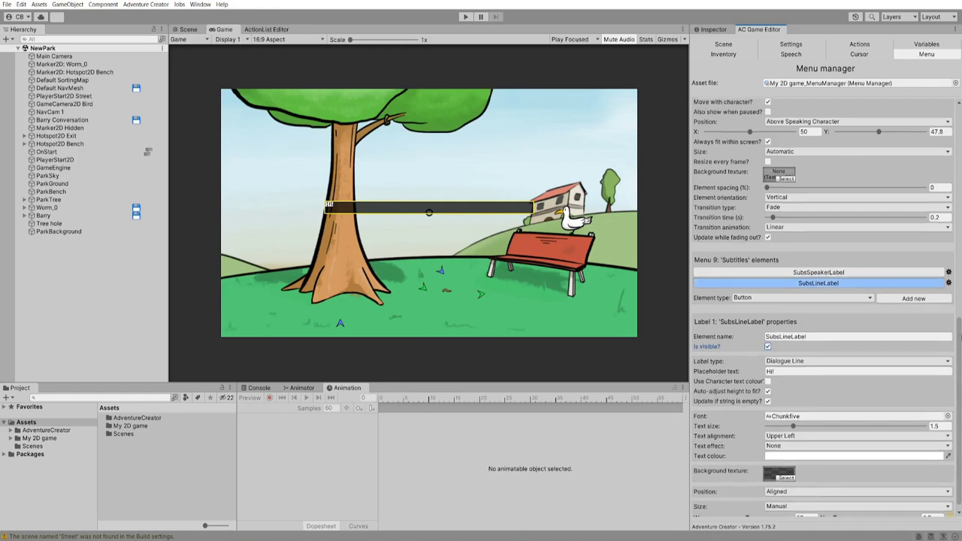
pyautogui.scroll(-1, 714, 401)
pyautogui.click(781, 426)
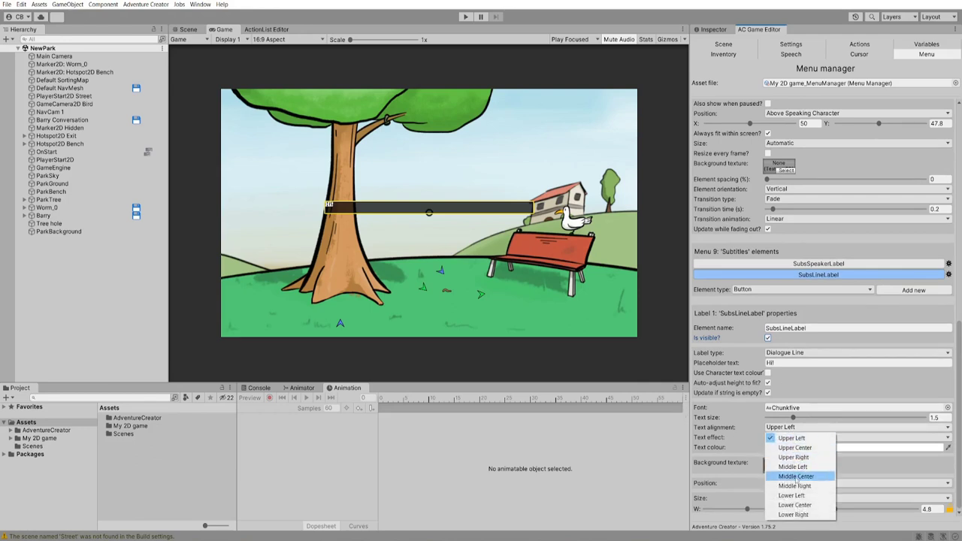
pyautogui.click(793, 480)
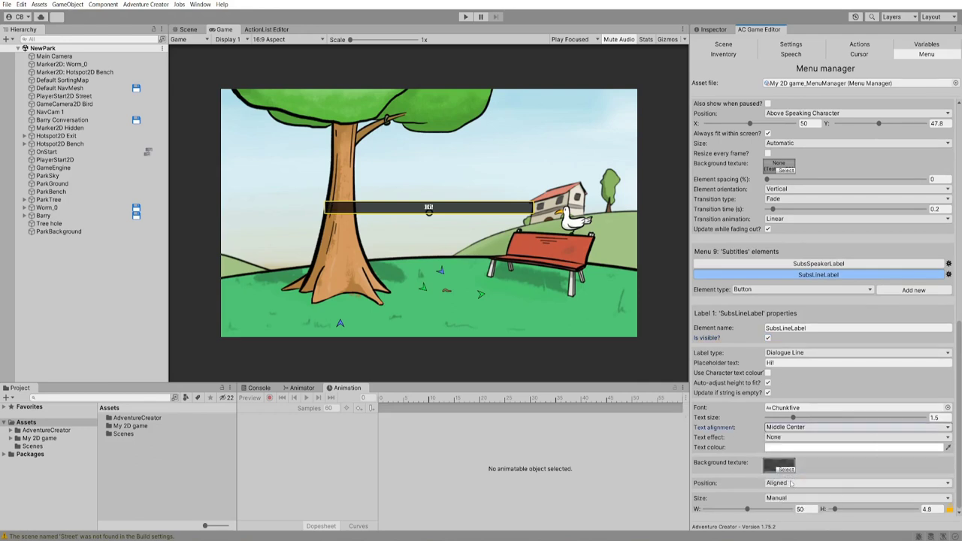
pyautogui.click(788, 502)
pyautogui.click(781, 511)
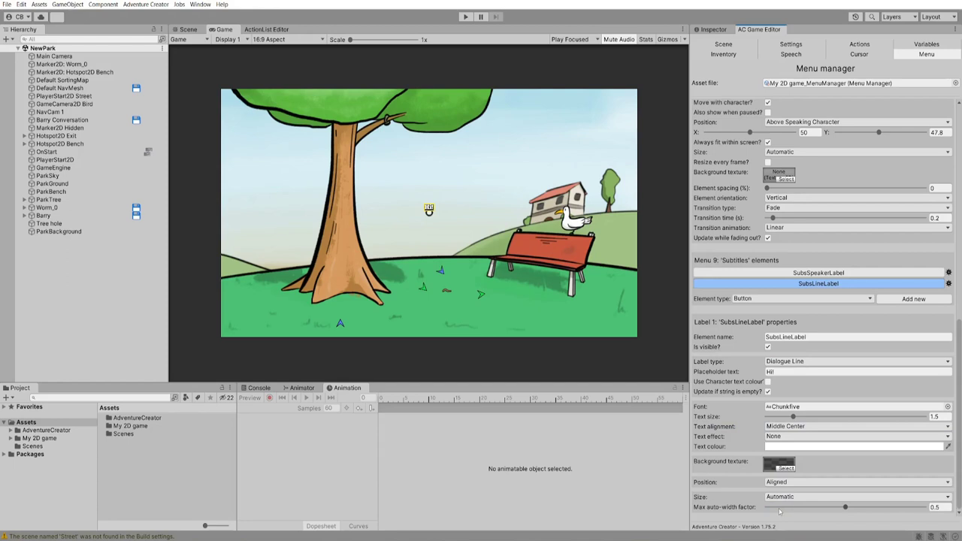
pyautogui.moveTo(790, 421); pyautogui.dragTo(817, 426)
# Clear the line label's background texture, set Outline text effect, and tick Use Character text colour
pyautogui.click(779, 463)
pyautogui.press('Delete')
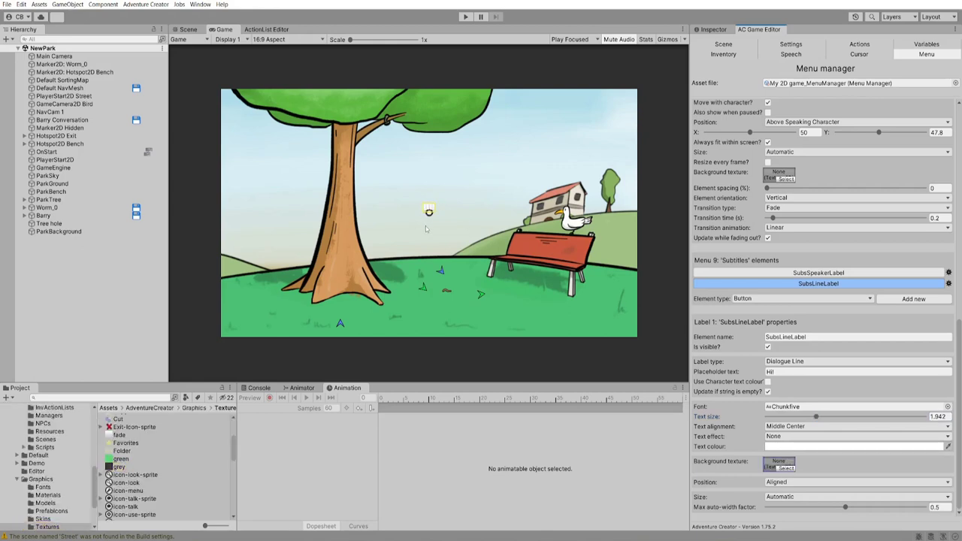
pyautogui.hotkey('shift', 'Tab')
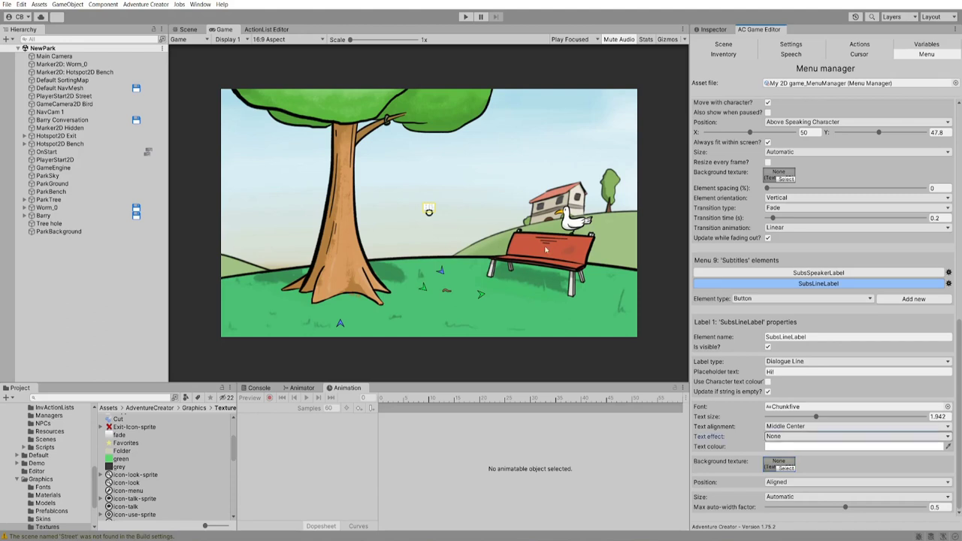
pyautogui.click(777, 437)
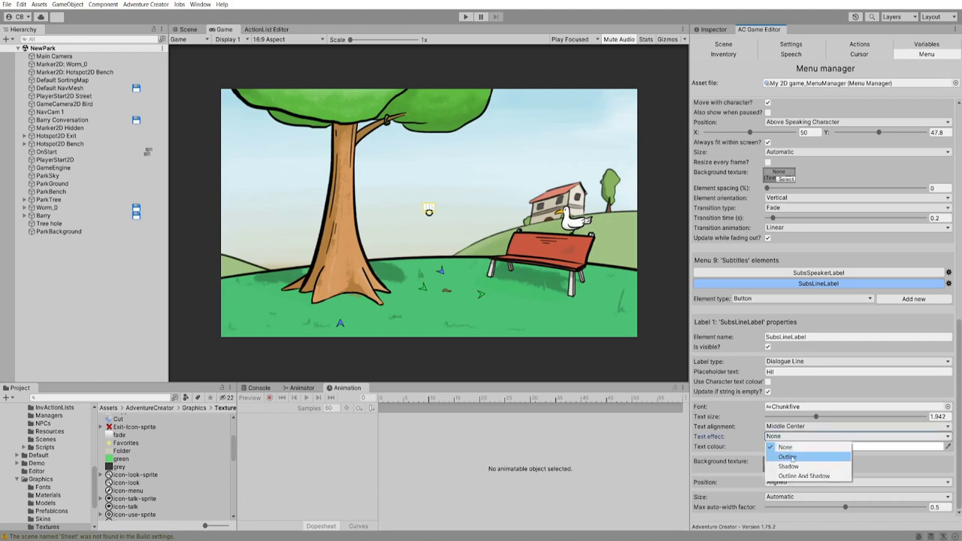
pyautogui.click(791, 458)
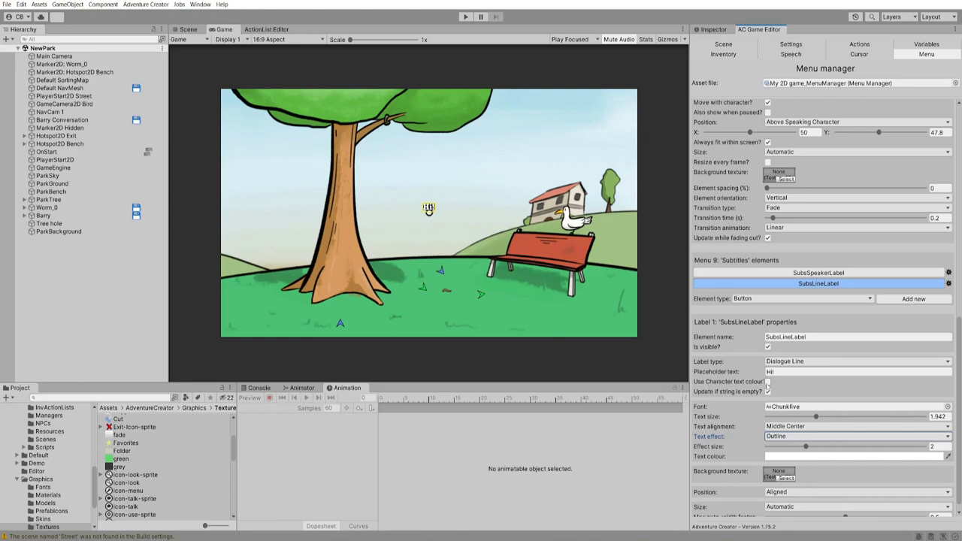
pyautogui.click(767, 381)
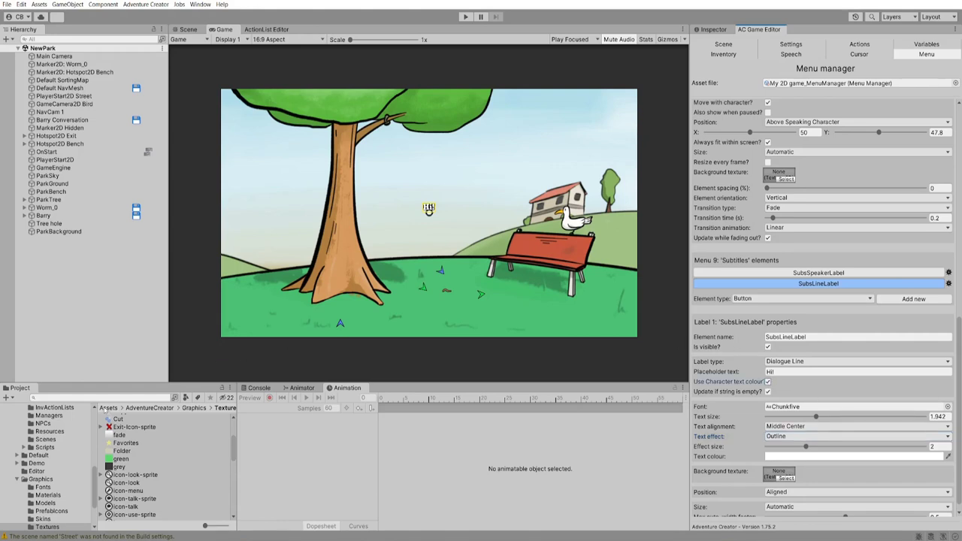
pyautogui.click(108, 407)
pyautogui.doubleClick(124, 426)
# Set the My new Player prefab's speech text colour to light blue (hex 9AD5E5)
pyautogui.doubleClick(133, 473)
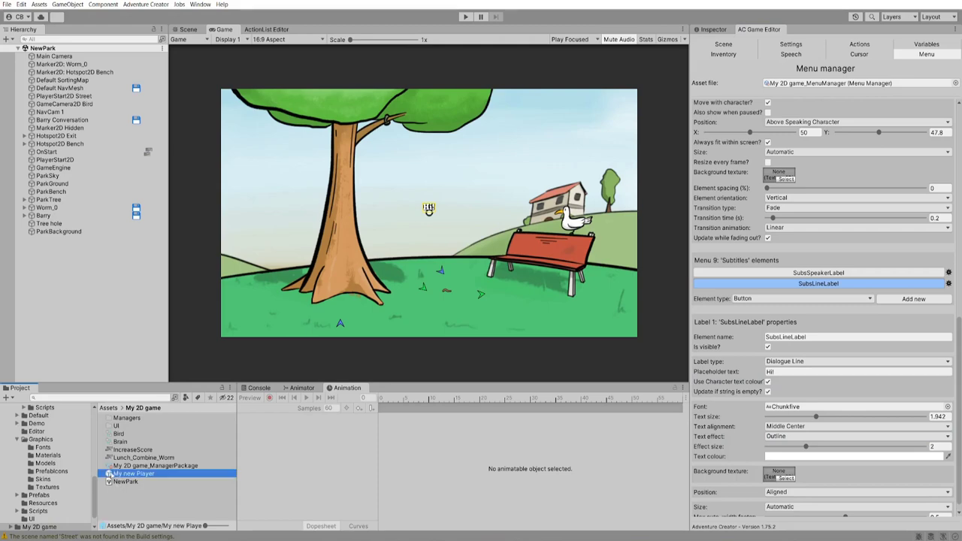
pyautogui.click(714, 29)
pyautogui.moveTo(958, 188); pyautogui.dragTo(956, 361)
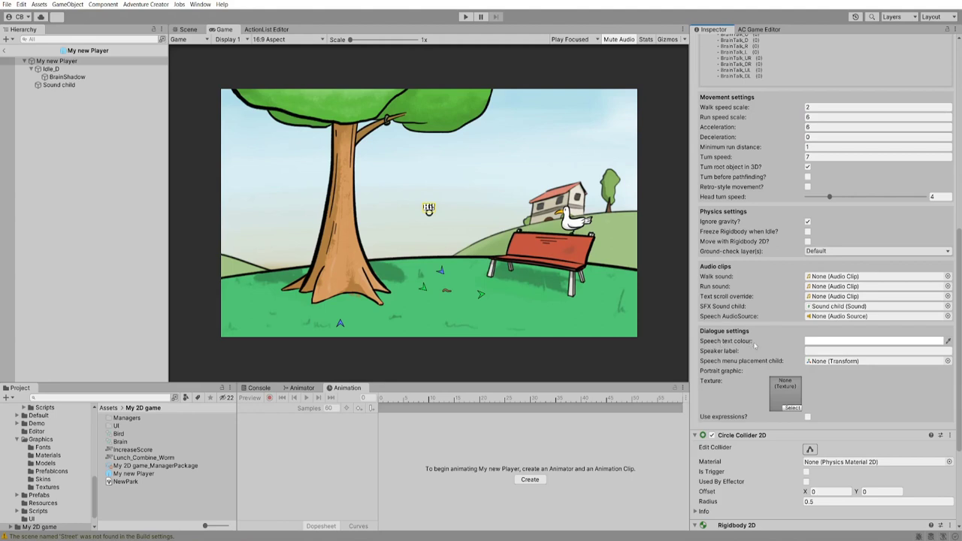
pyautogui.click(836, 341)
pyautogui.click(843, 389)
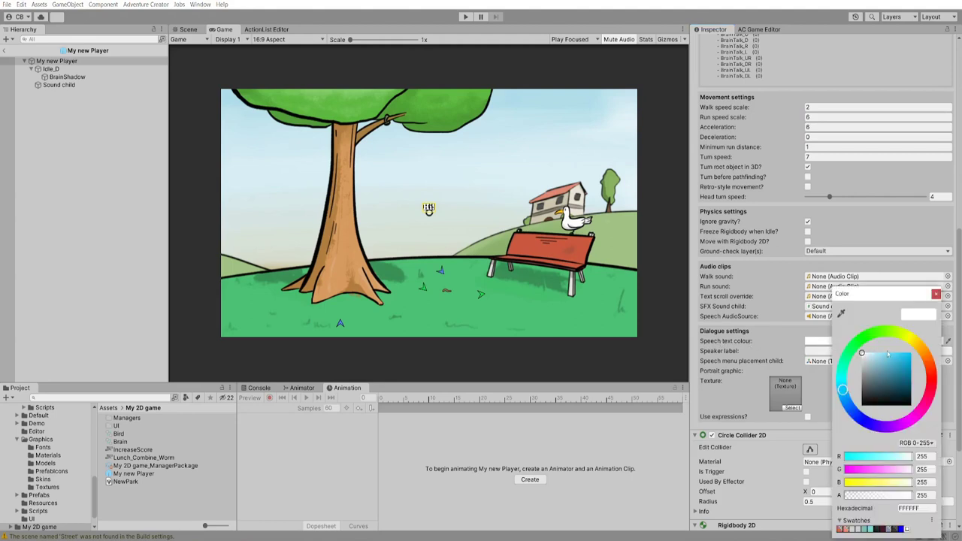
pyautogui.moveTo(876, 360); pyautogui.dragTo(876, 358)
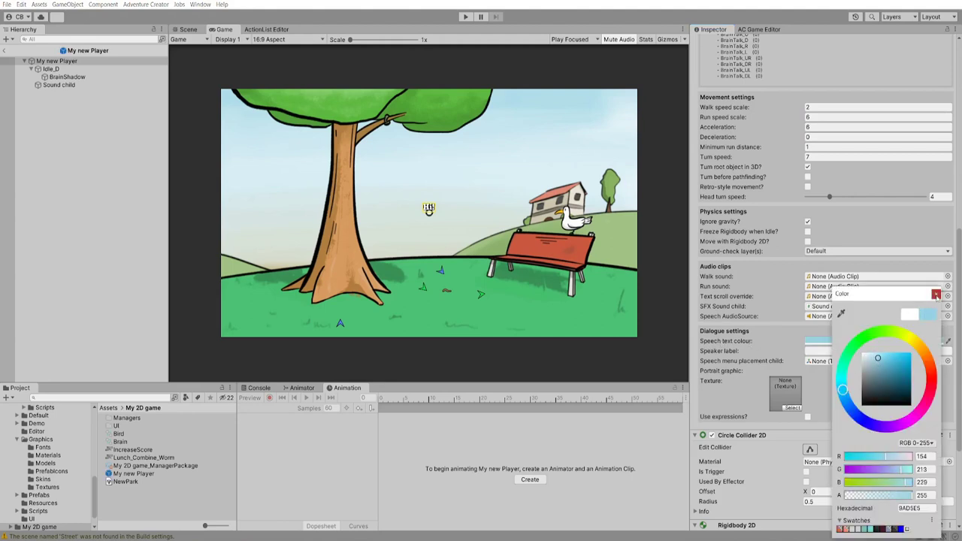
pyautogui.click(935, 293)
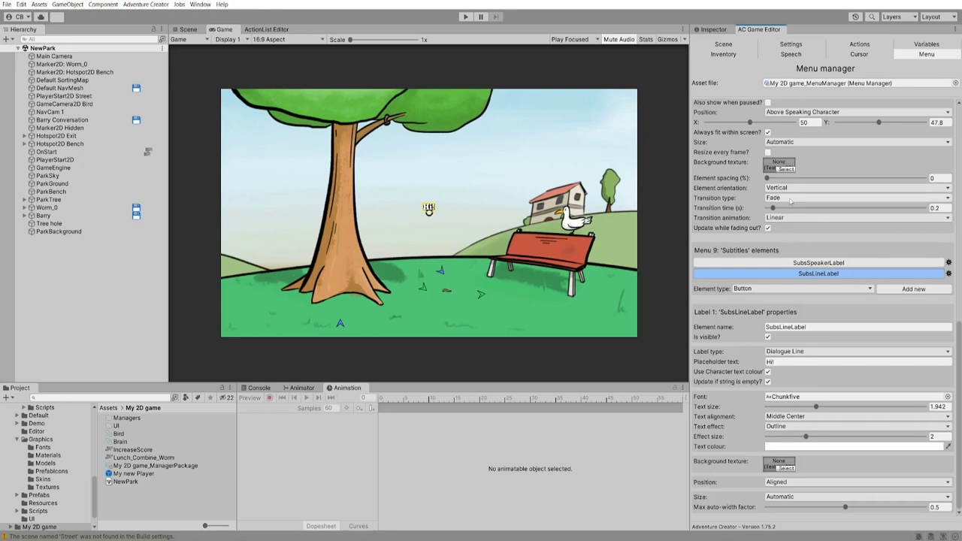
# Set the Subtitles menu transition to None, untick Scroll speech text?, and enter Play mode
pyautogui.click(791, 200)
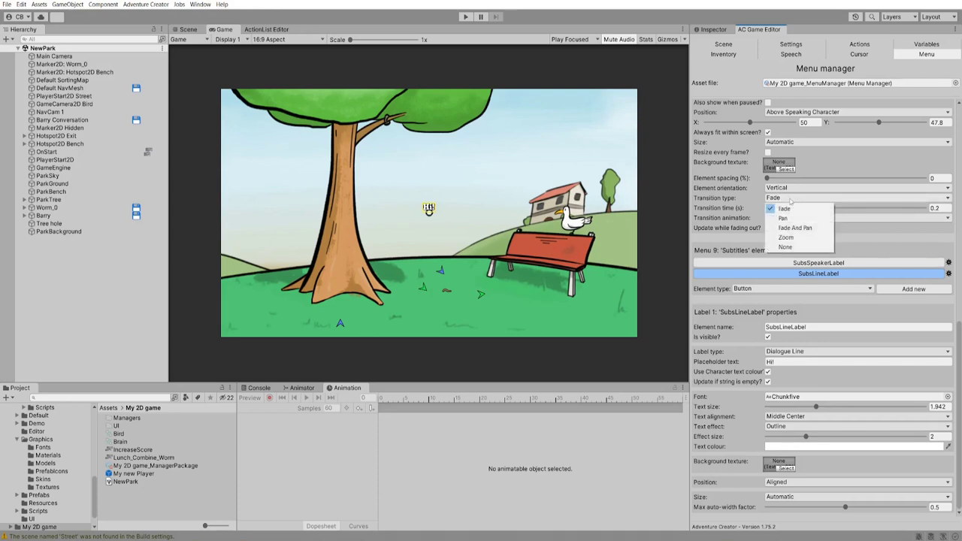
pyautogui.click(796, 252)
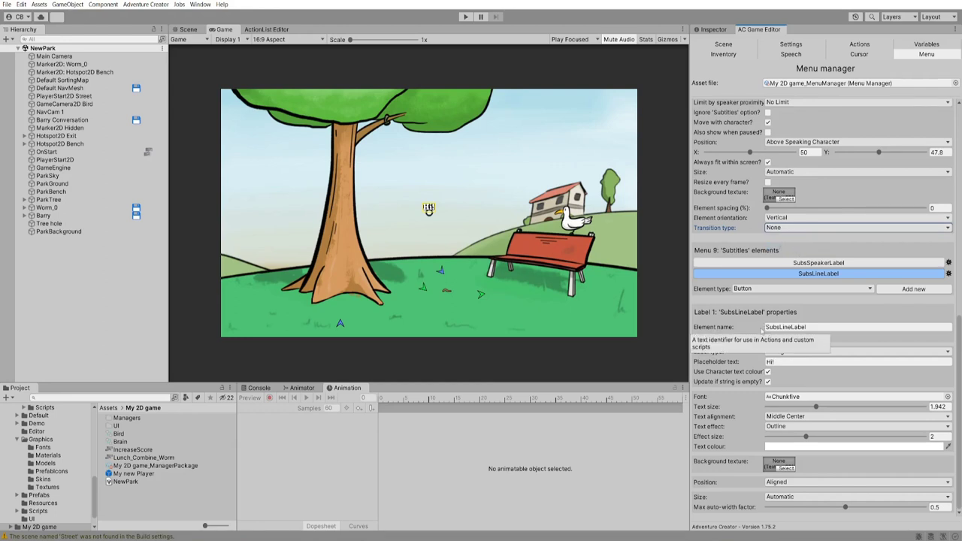
pyautogui.click(790, 54)
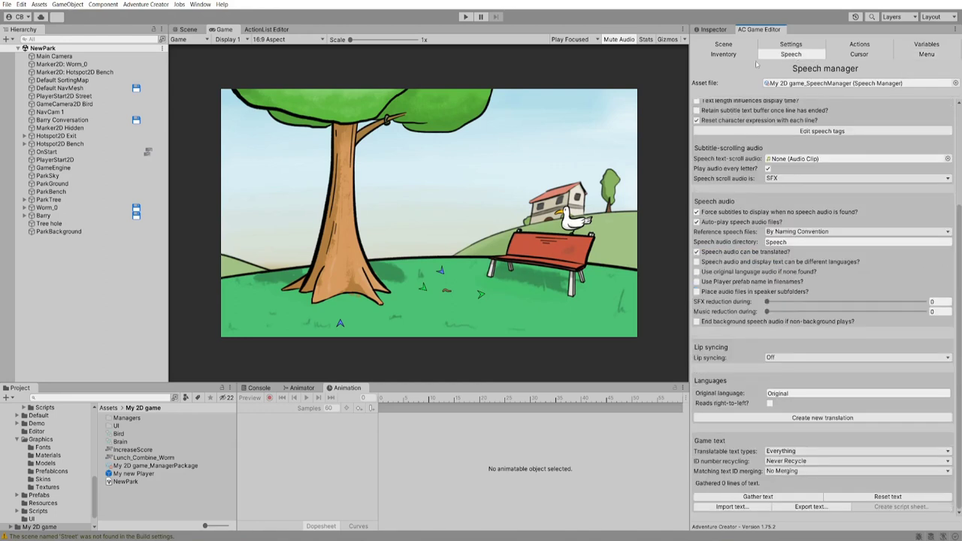
pyautogui.scroll(5, 822, 300)
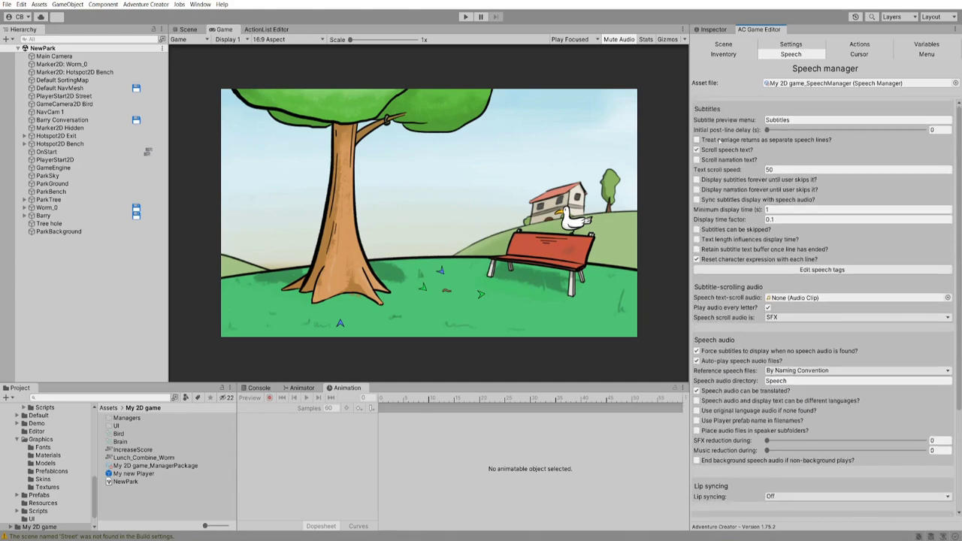
pyautogui.click(726, 150)
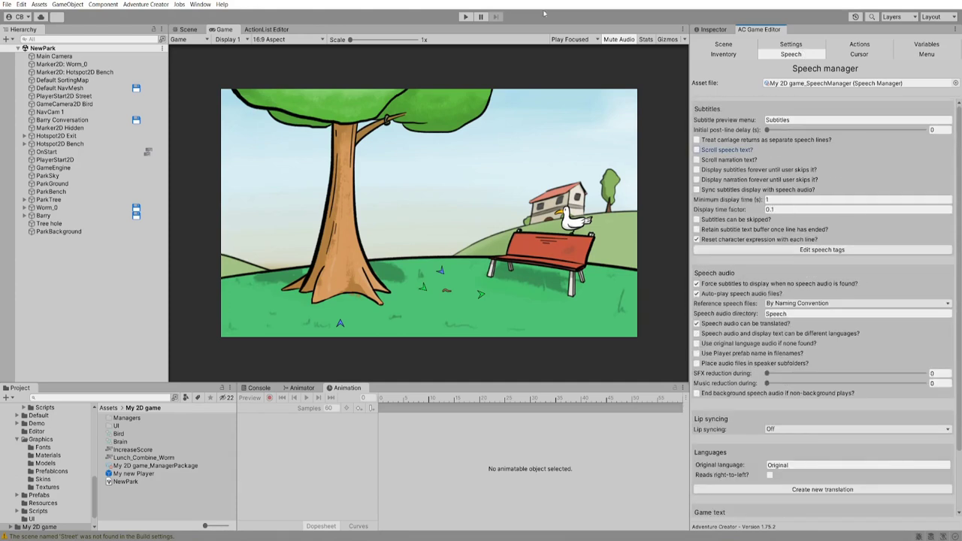
pyautogui.click(465, 16)
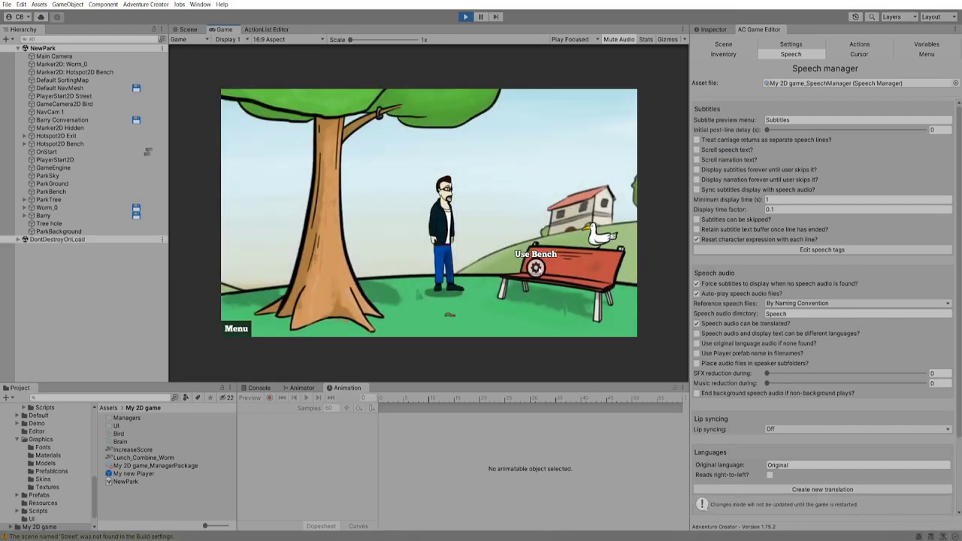
# Use the bench, talk to the seagull to check subtitles, then exit Play mode with Ctrl+P
pyautogui.click(538, 267)
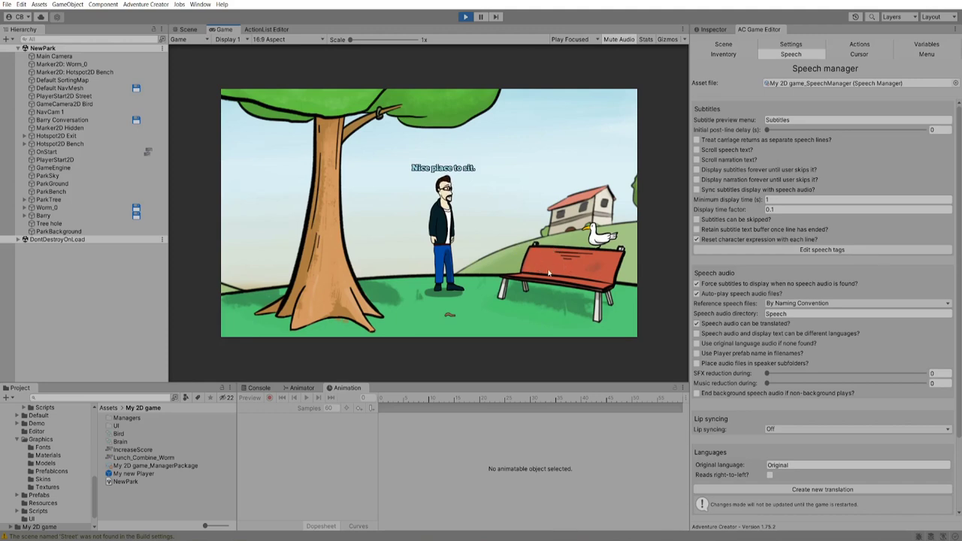
pyautogui.click(605, 240)
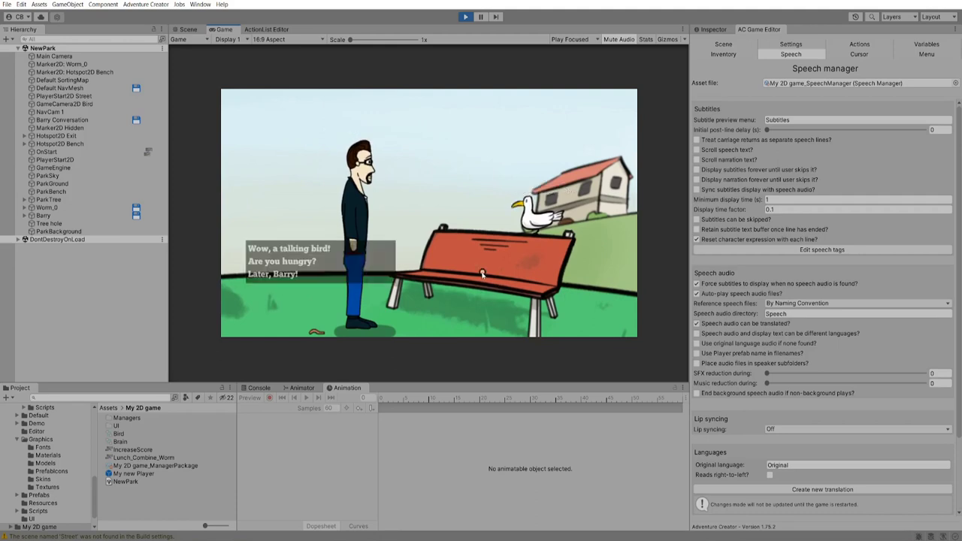
pyautogui.hotkey('ctrl', 'p')
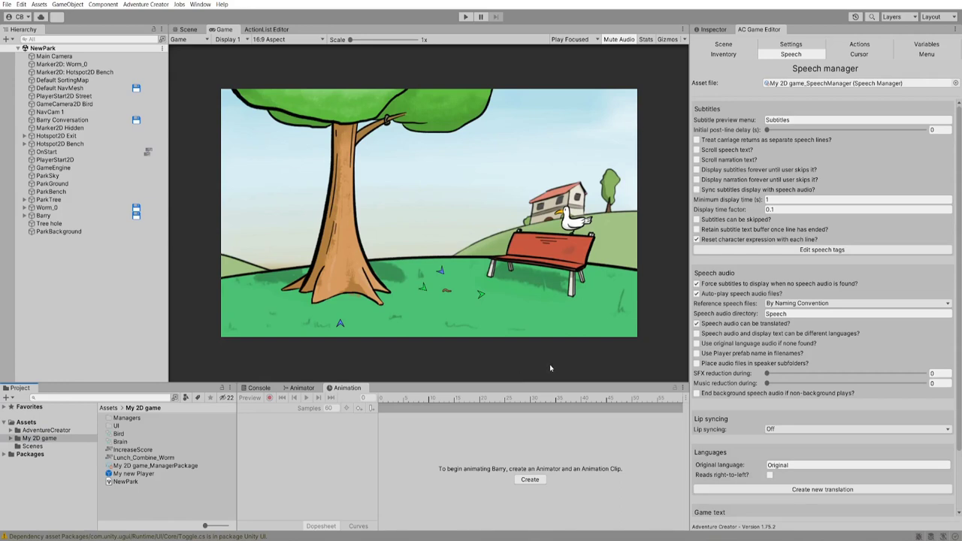
# Change the Subtitles menu's Source to Unity Ui Prefab in the Menu manager
pyautogui.click(926, 54)
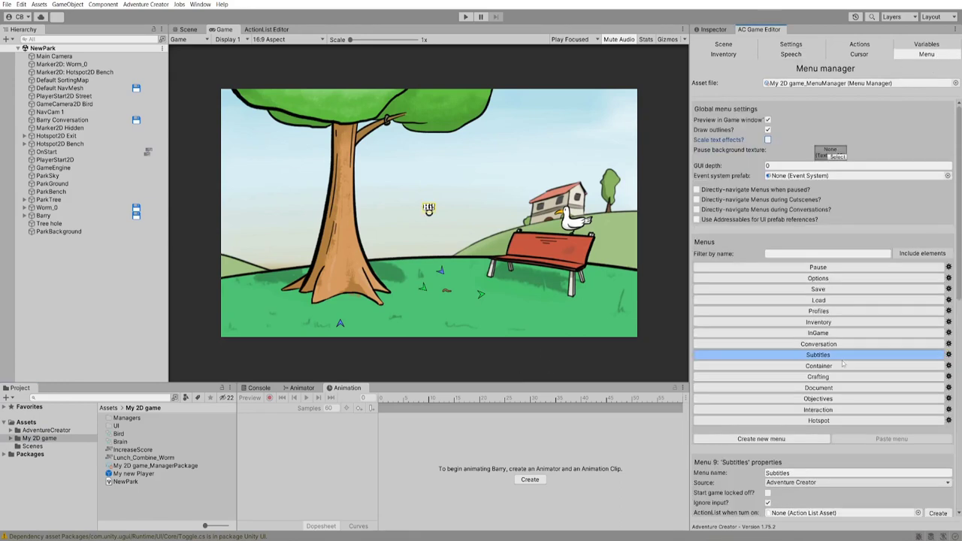
pyautogui.scroll(-5, 695, 297)
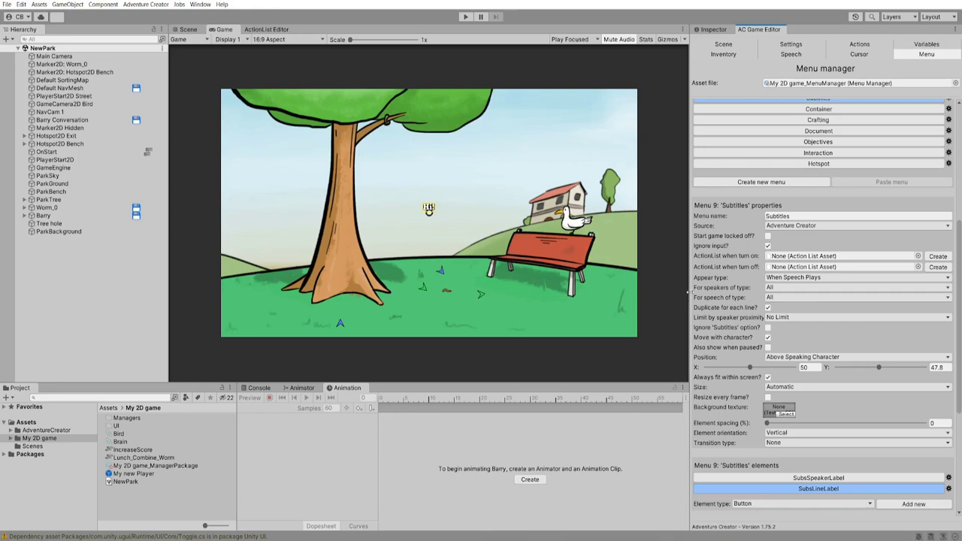
pyautogui.click(784, 227)
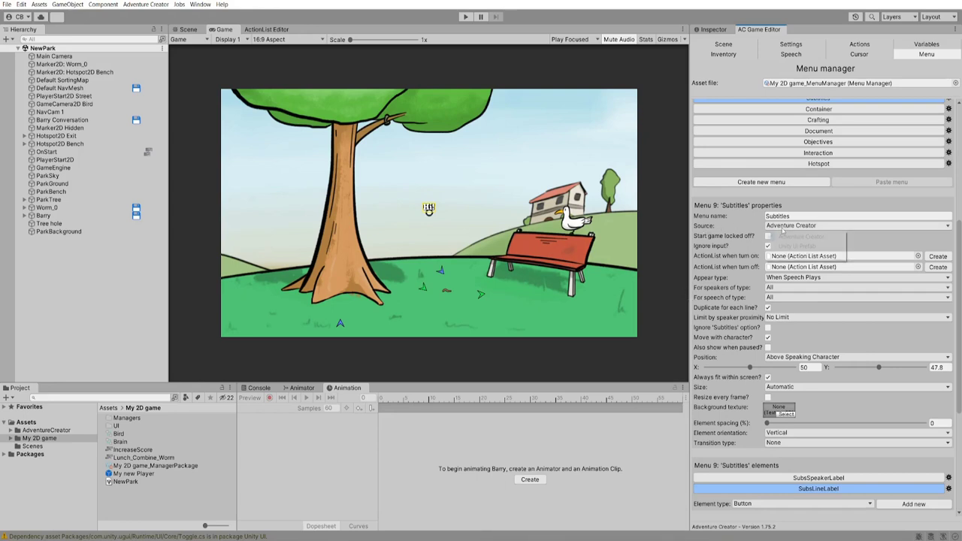
pyautogui.click(818, 250)
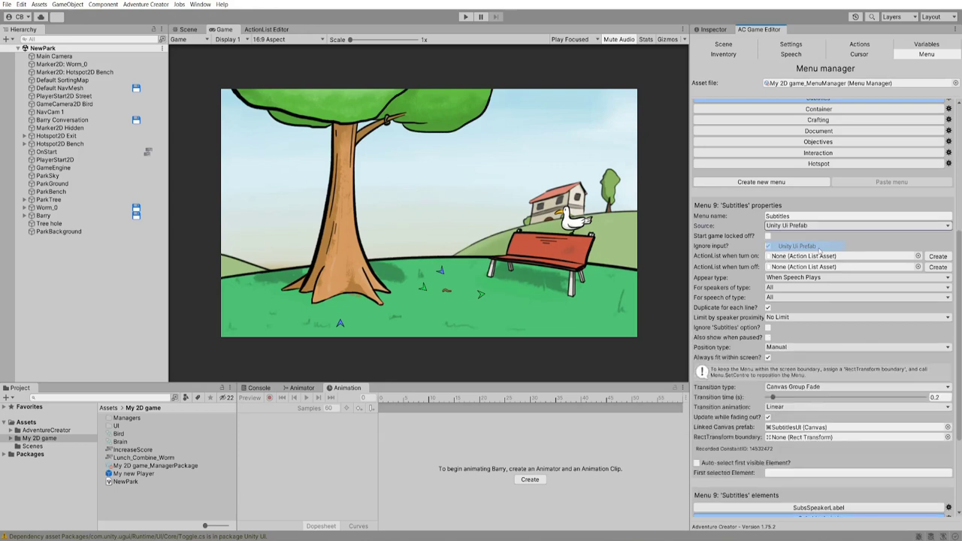
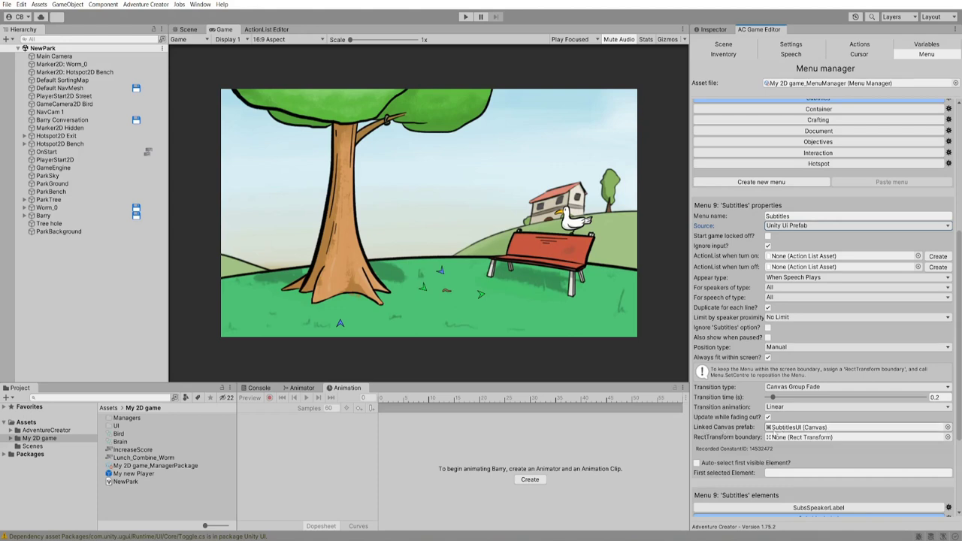
# Open the SubtitlesUI prefab in the Scene view and deactivate the txtSpeaker object
pyautogui.doubleClick(824, 428)
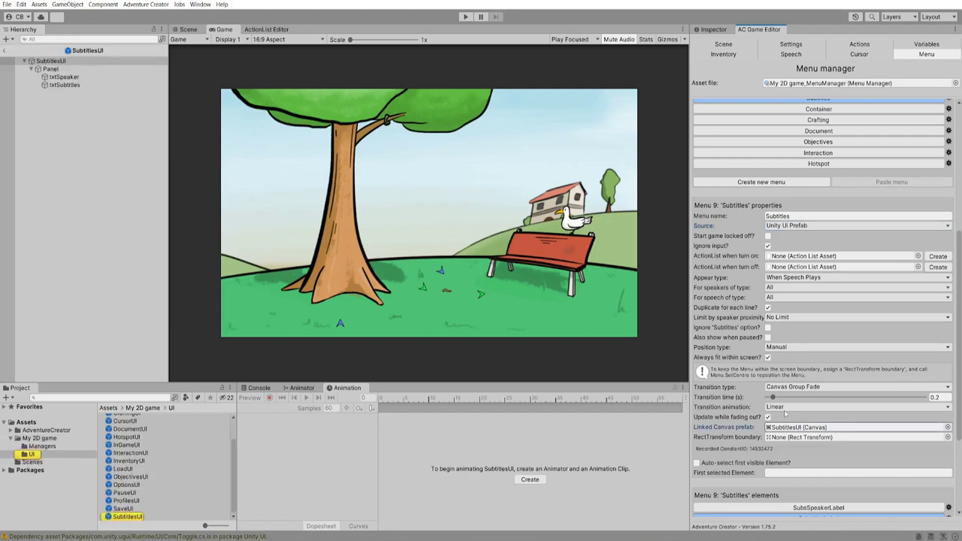
pyautogui.click(188, 29)
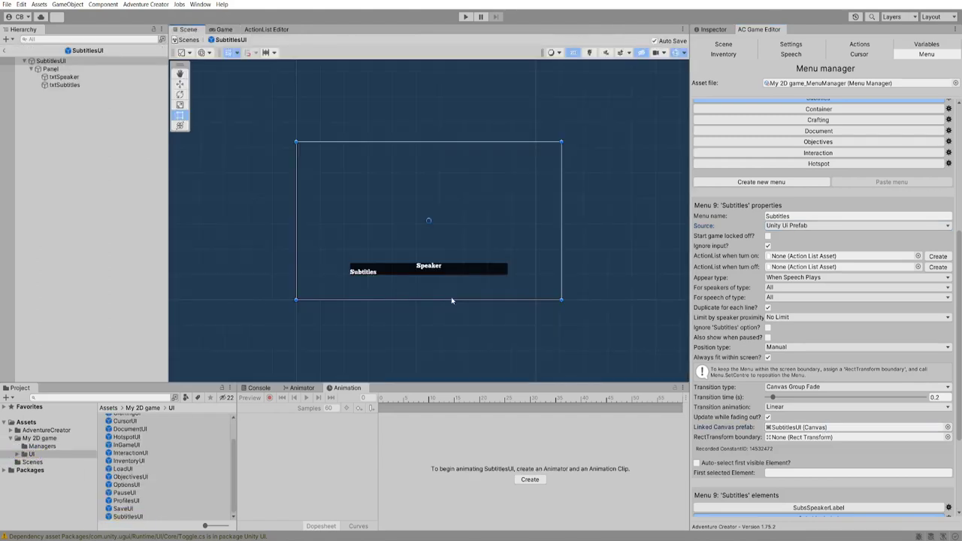
pyautogui.scroll(3, 444, 242)
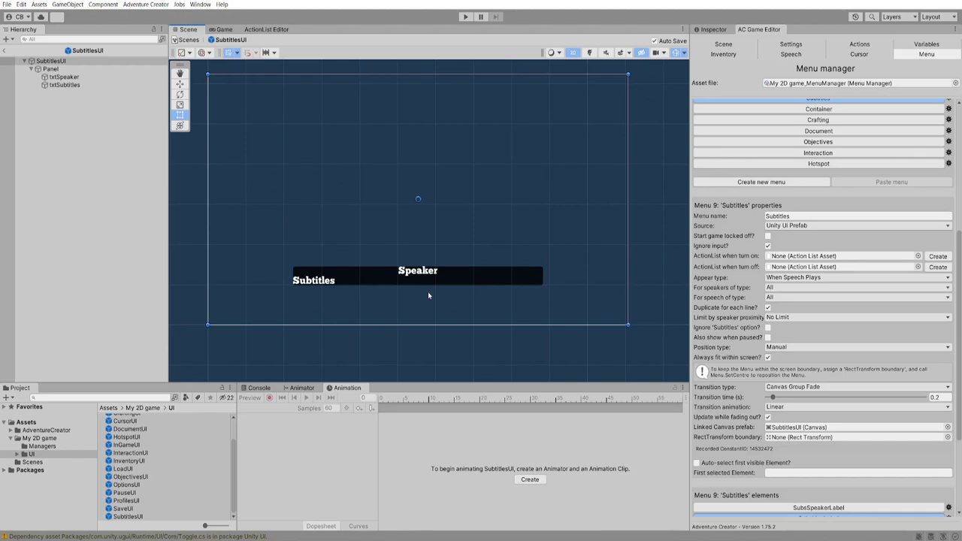
pyautogui.click(51, 69)
pyautogui.click(84, 78)
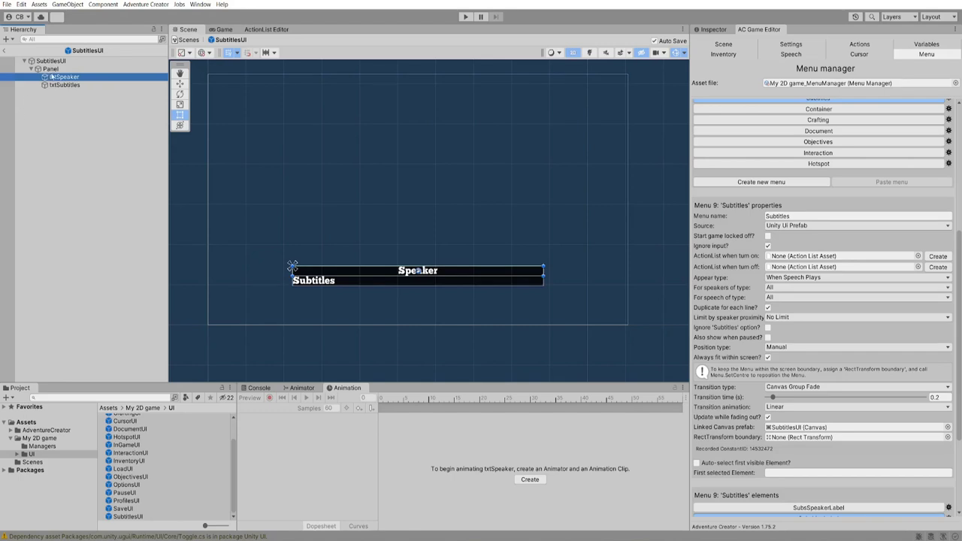
pyautogui.click(712, 28)
pyautogui.click(703, 43)
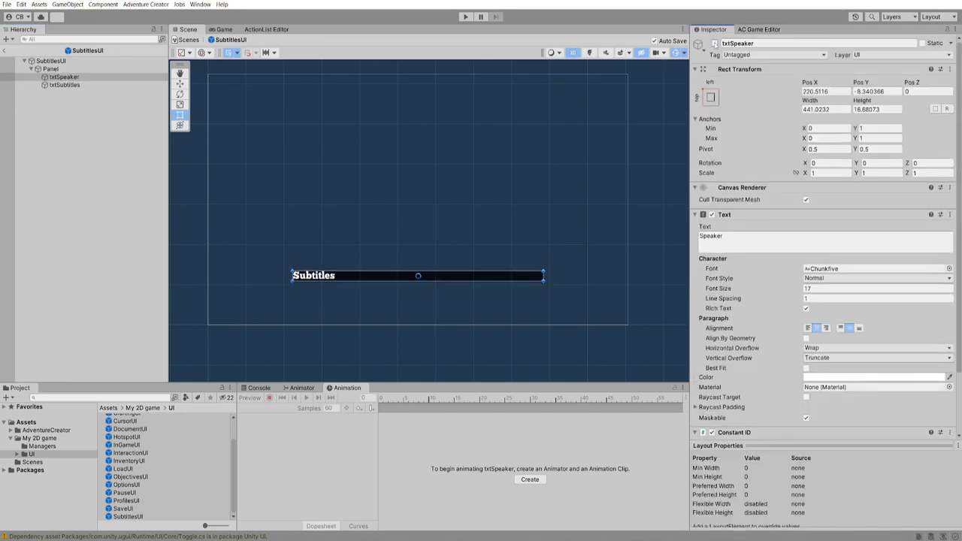
# Set the txtSubtitles text alignment to center
pyautogui.click(65, 85)
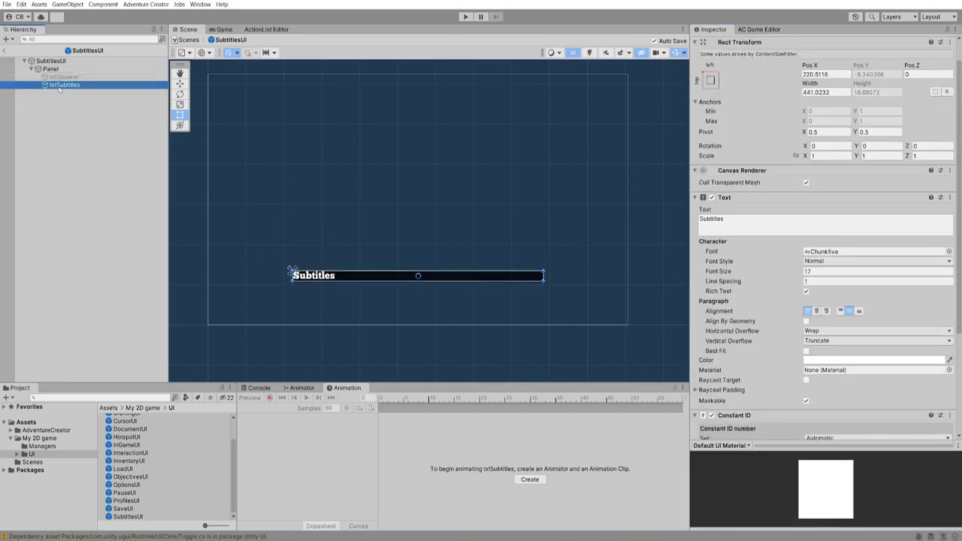
pyautogui.scroll(-3, 816, 225)
pyautogui.click(815, 204)
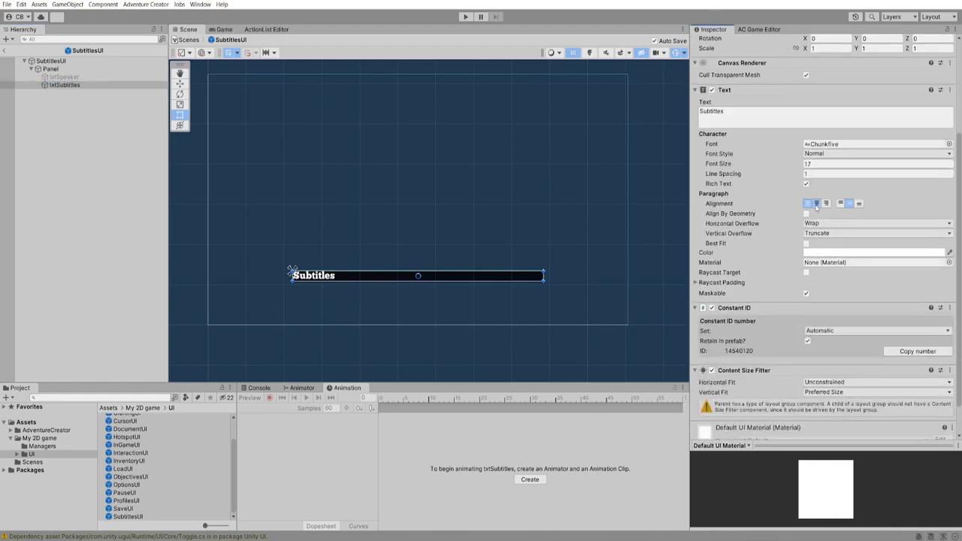
pyautogui.click(65, 69)
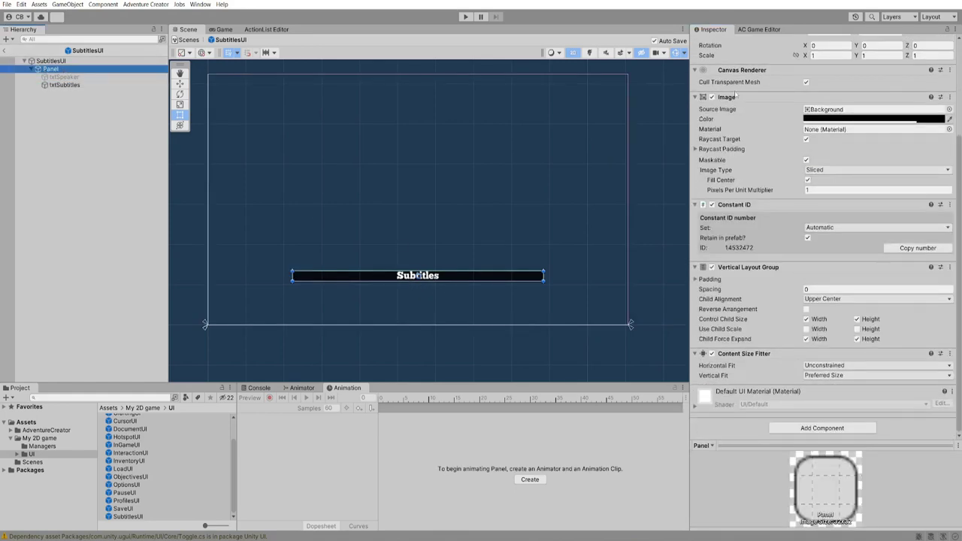
# Disable the Panel's Image component to remove the black background
pyautogui.click(712, 97)
pyautogui.scroll(1, 712, 113)
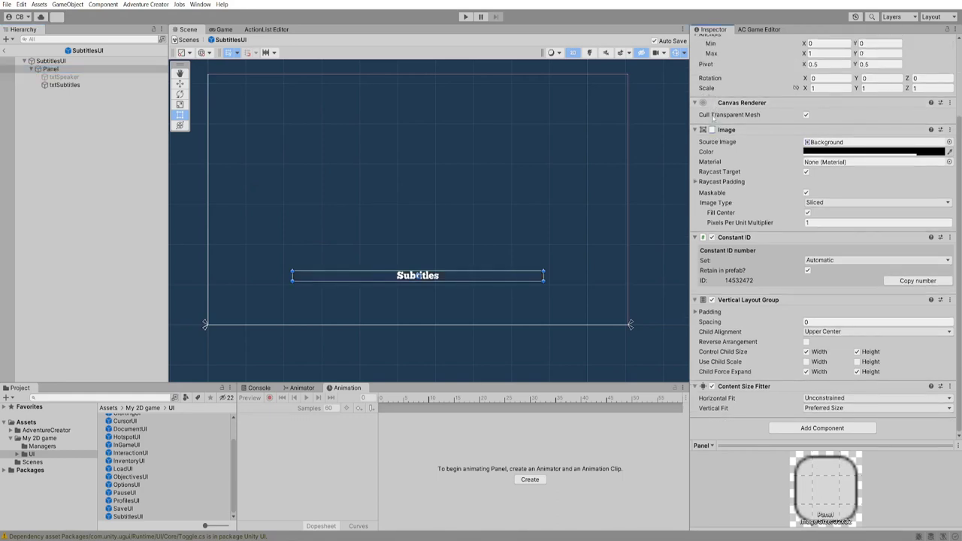
pyautogui.moveTo(425, 284); pyautogui.dragTo(452, 282, button='middle')
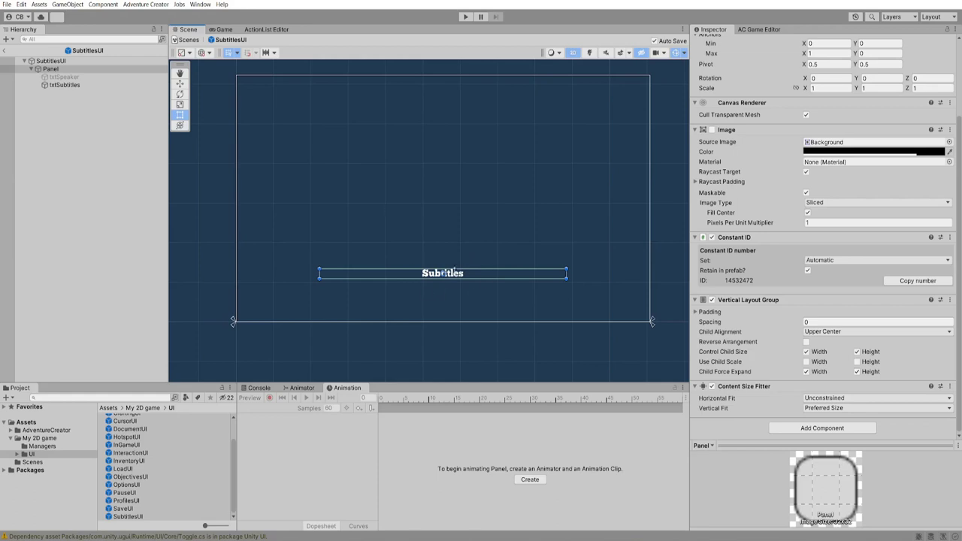
# Add an Outline component to the txtSubtitles text object
pyautogui.click(66, 84)
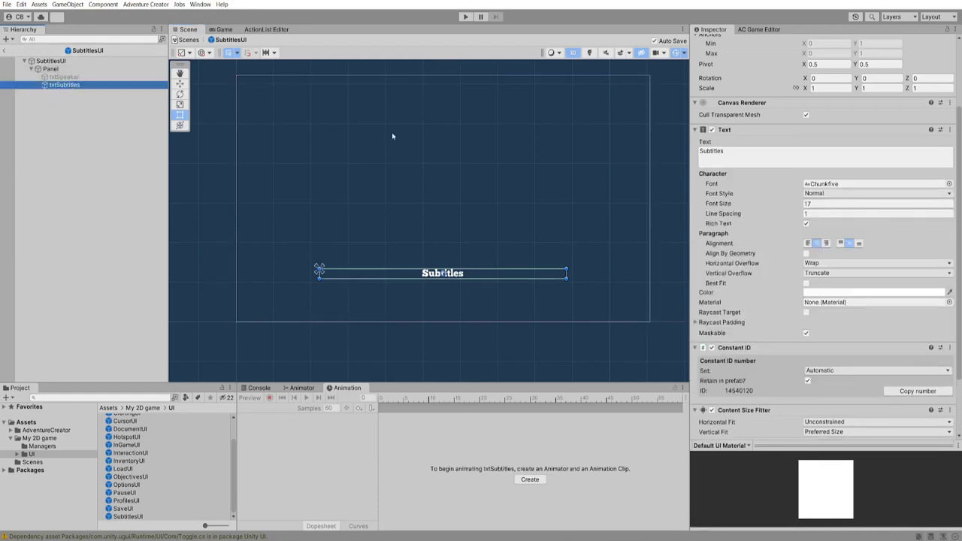
pyautogui.scroll(-2, 819, 300)
pyautogui.click(800, 426)
pyautogui.write('o')
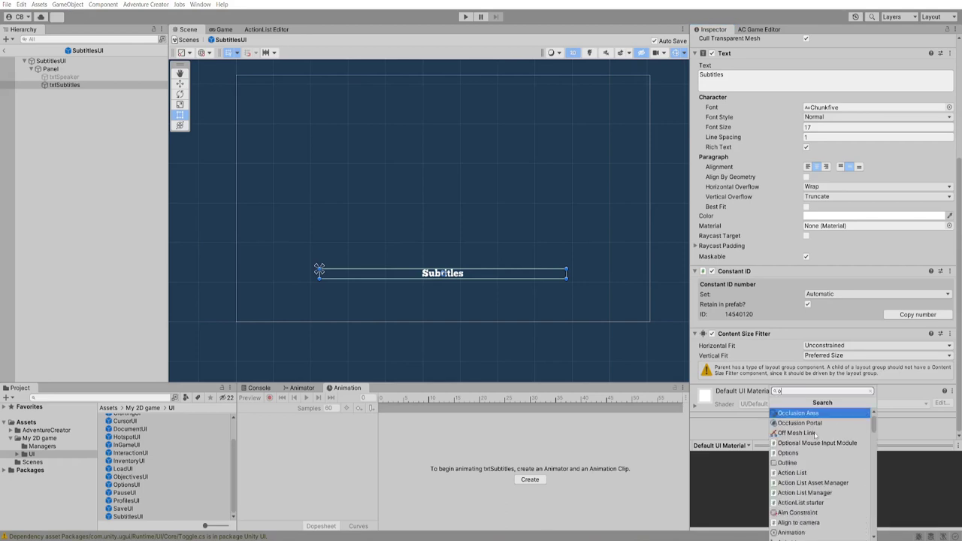
pyautogui.write('ut')
pyautogui.click(783, 413)
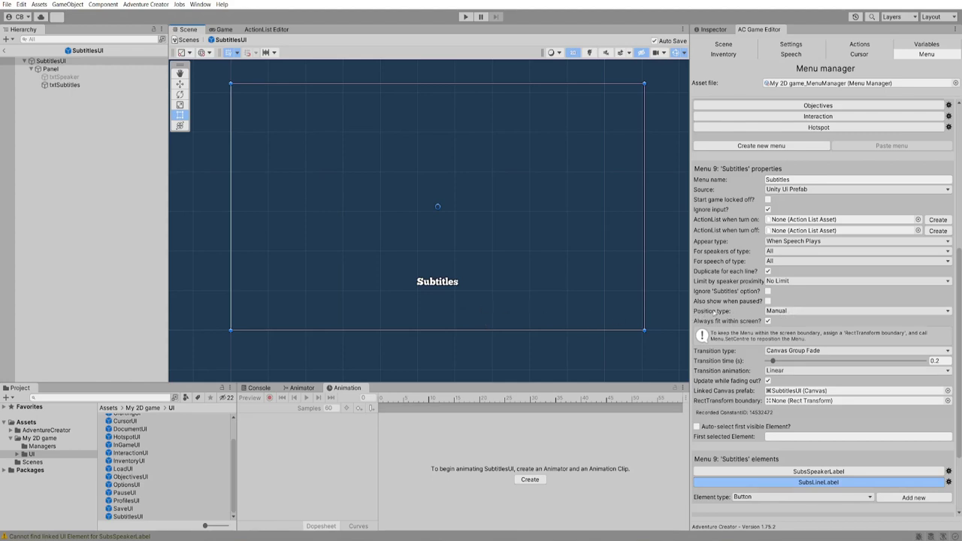
# Set subtitle position to Above Speaking Character and transition to None, then play the park scene
pyautogui.click(801, 313)
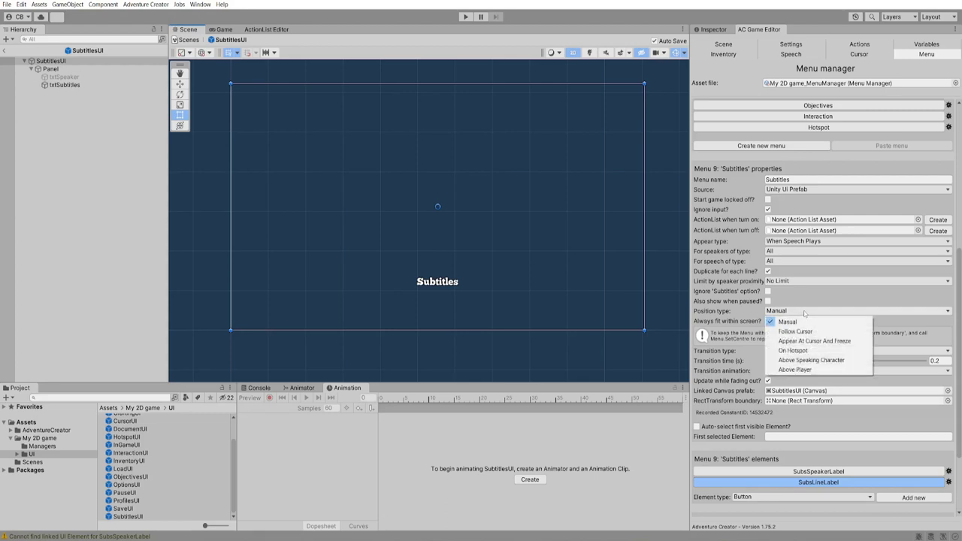
pyautogui.click(810, 360)
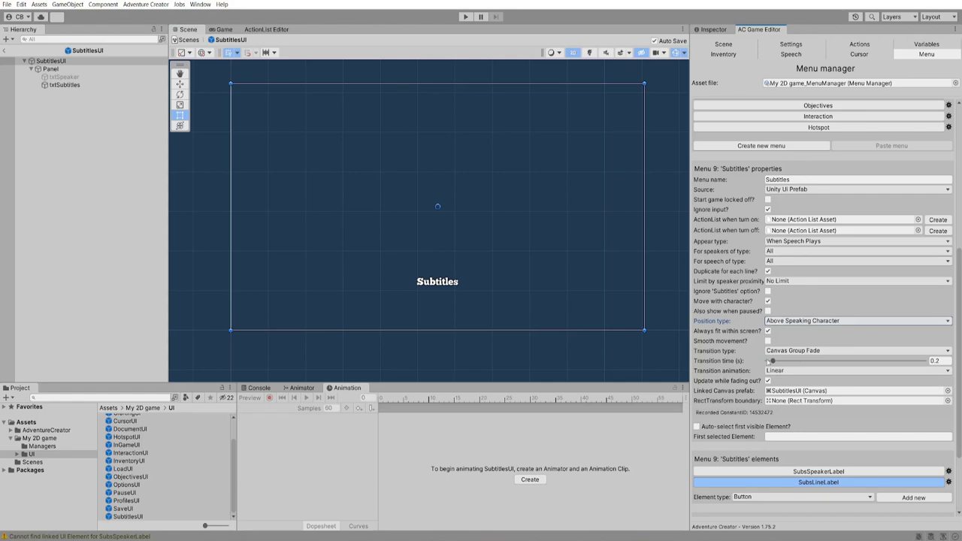
pyautogui.click(786, 351)
pyautogui.click(789, 362)
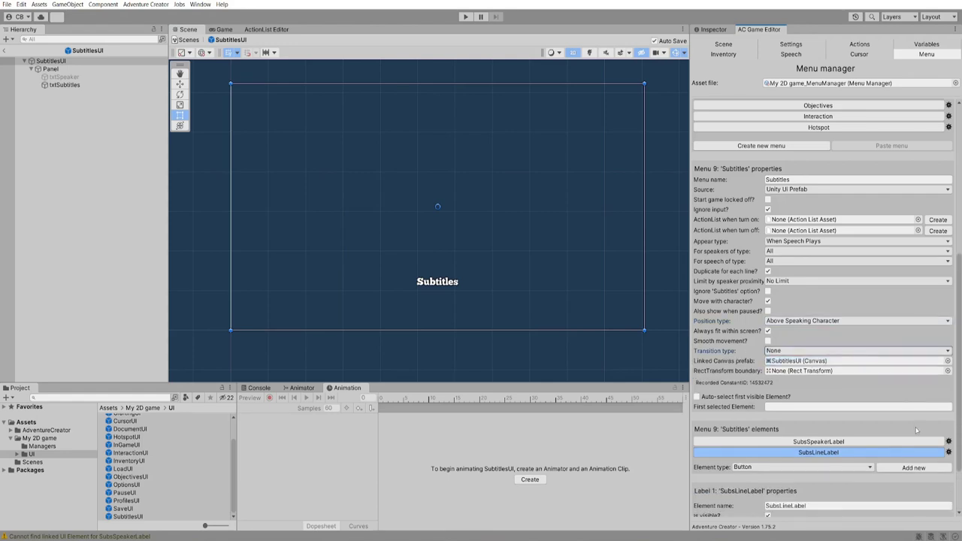
pyautogui.click(5, 50)
pyautogui.click(465, 17)
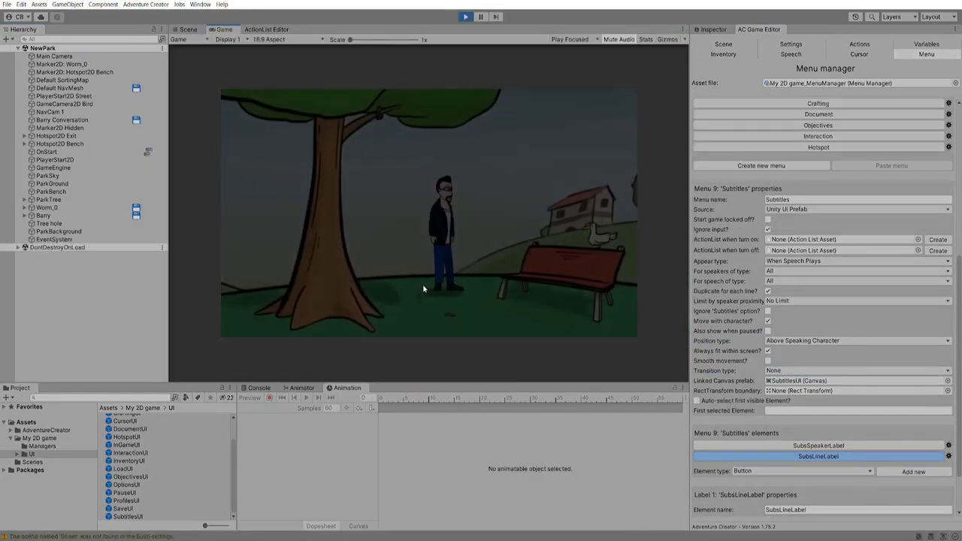
# Examine and use the bench in the running game, then stop play mode
pyautogui.click(547, 257)
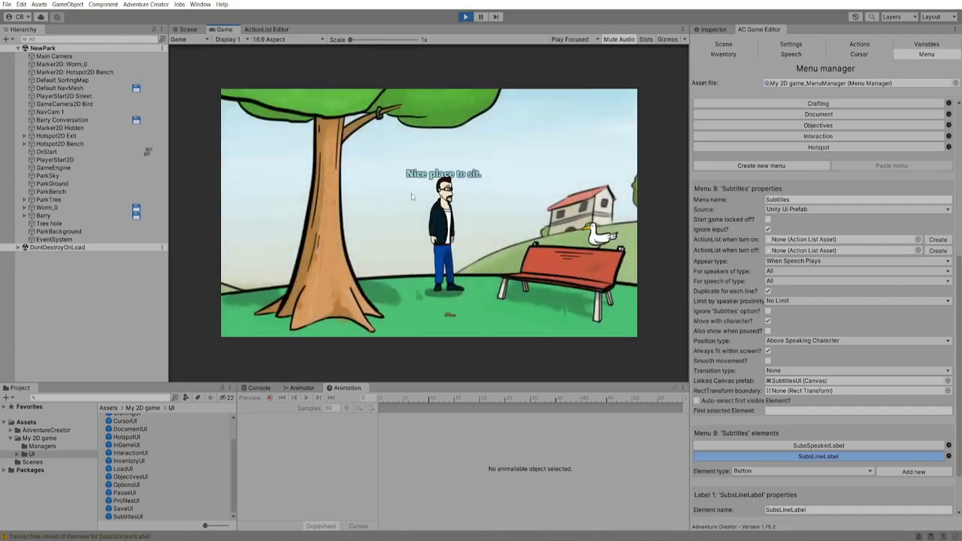
pyautogui.click(549, 270)
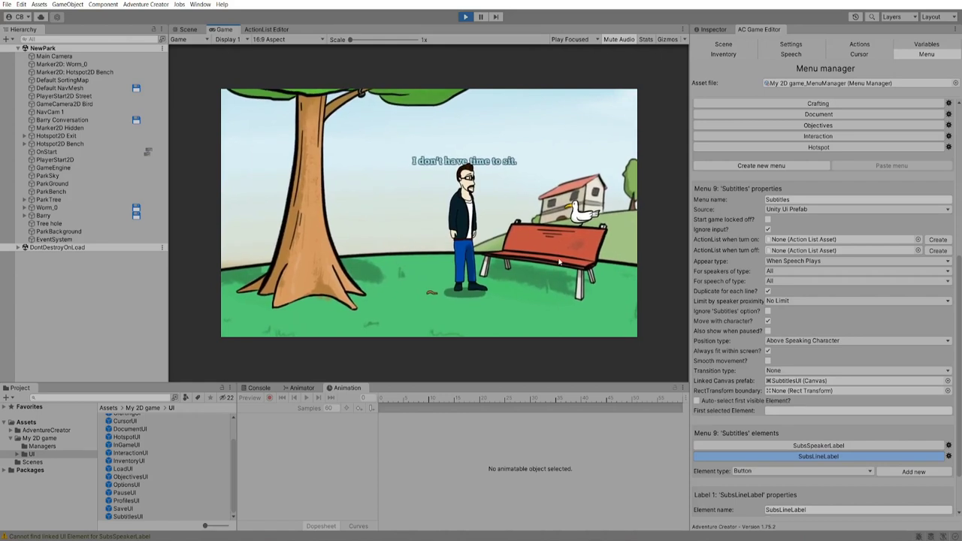
pyautogui.hotkey('ctrl', 'p')
pyautogui.click(716, 30)
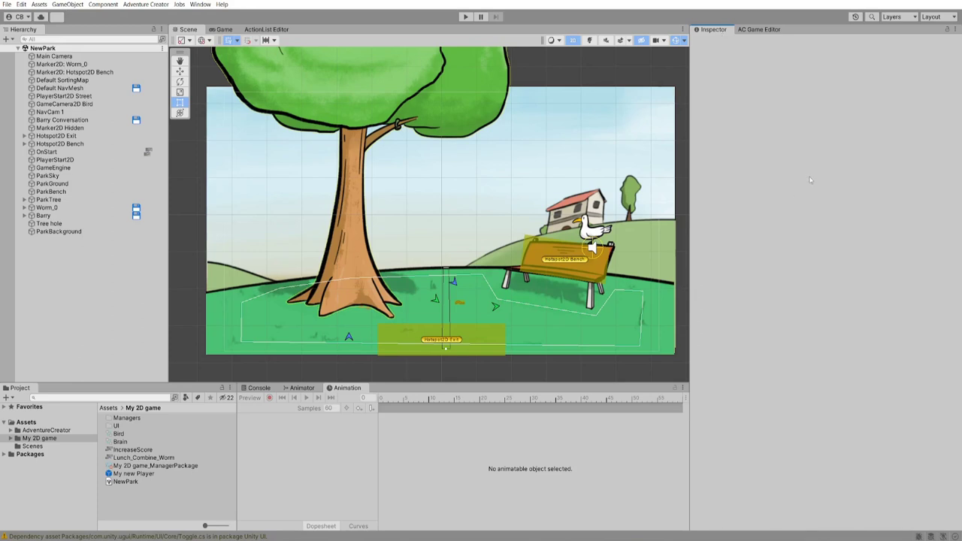
# In the AC Game Editor's Speech manager, run Gather text for the game text
pyautogui.click(759, 29)
pyautogui.click(790, 54)
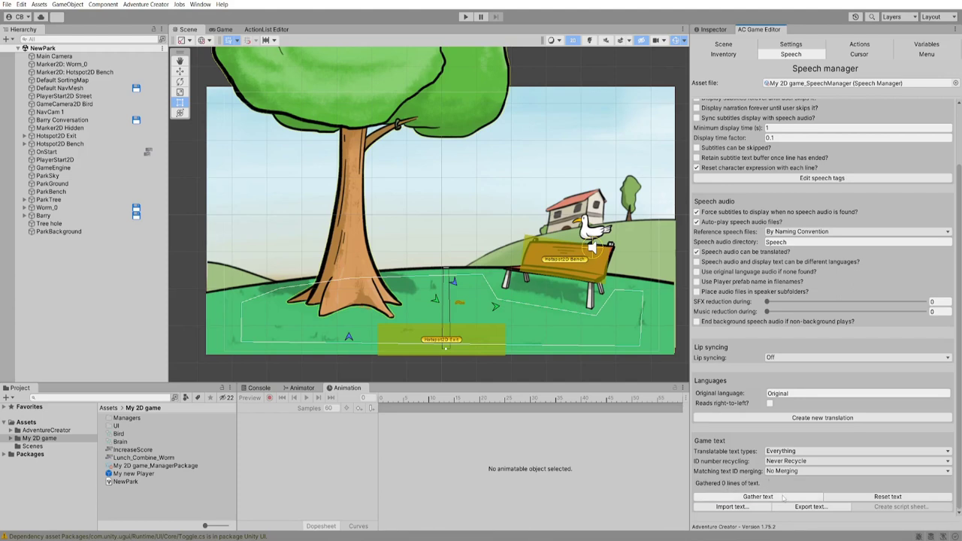
pyautogui.click(782, 496)
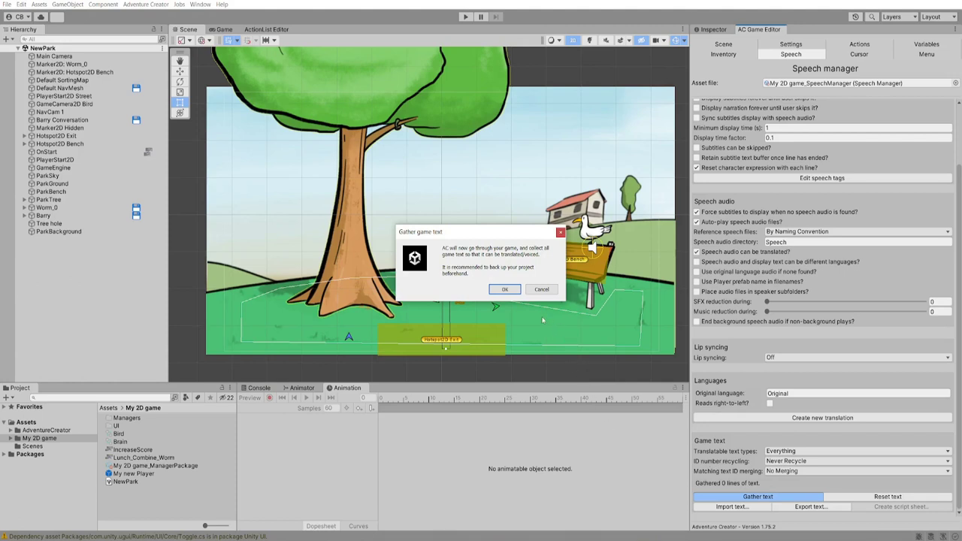
# Close the Gather game text completion dialog, leaving 77 lines gathered
pyautogui.click(505, 289)
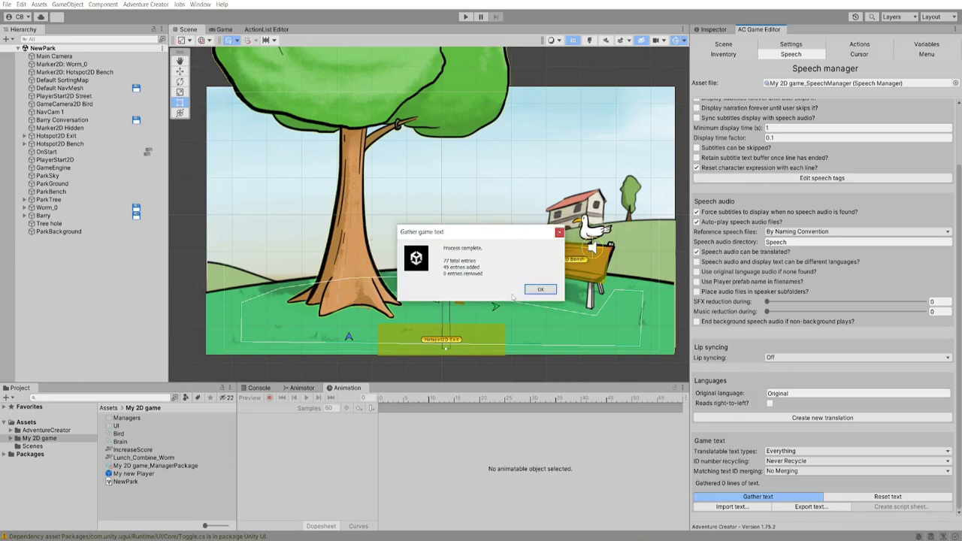
pyautogui.click(538, 291)
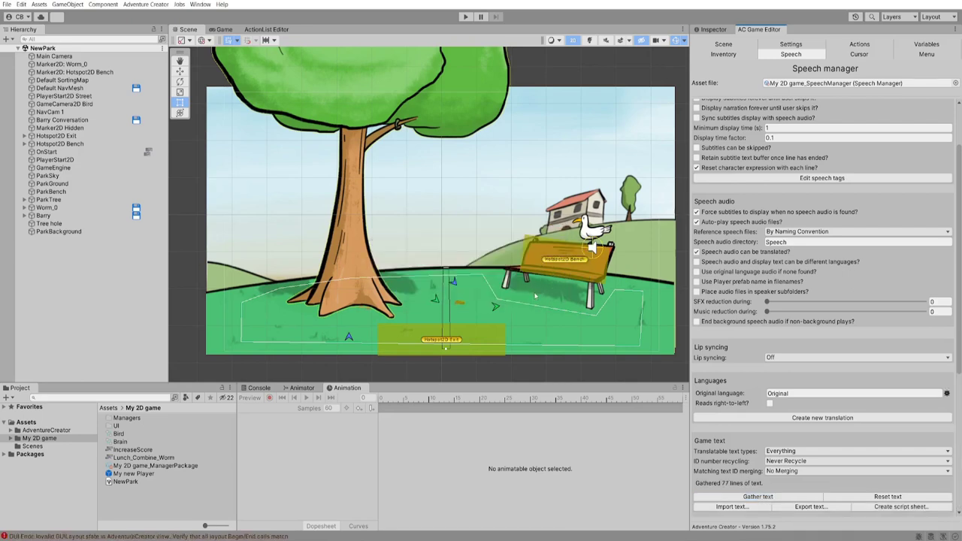
pyautogui.scroll(-3, 719, 409)
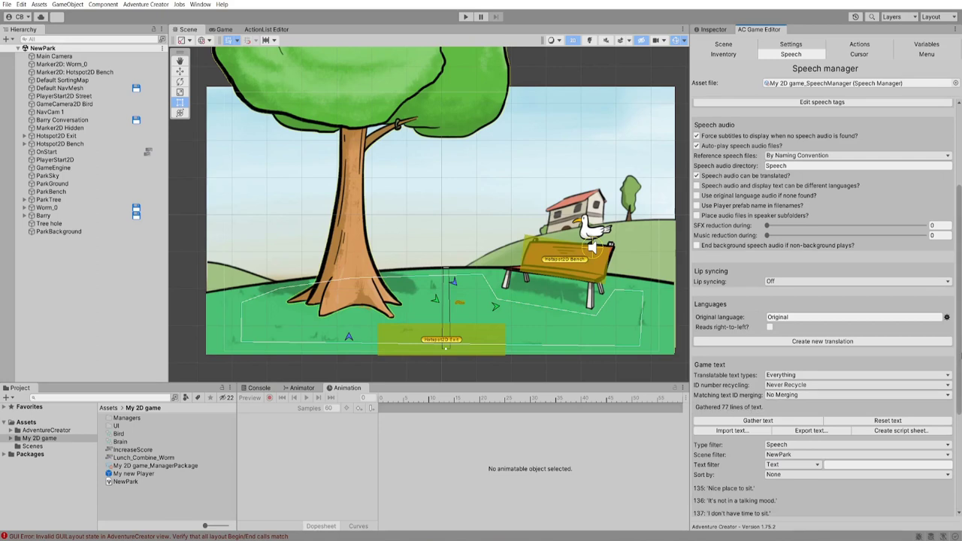
# Filter the gathered text to Speech type and the NewPark scene
pyautogui.scroll(-5, 789, 405)
pyautogui.click(792, 302)
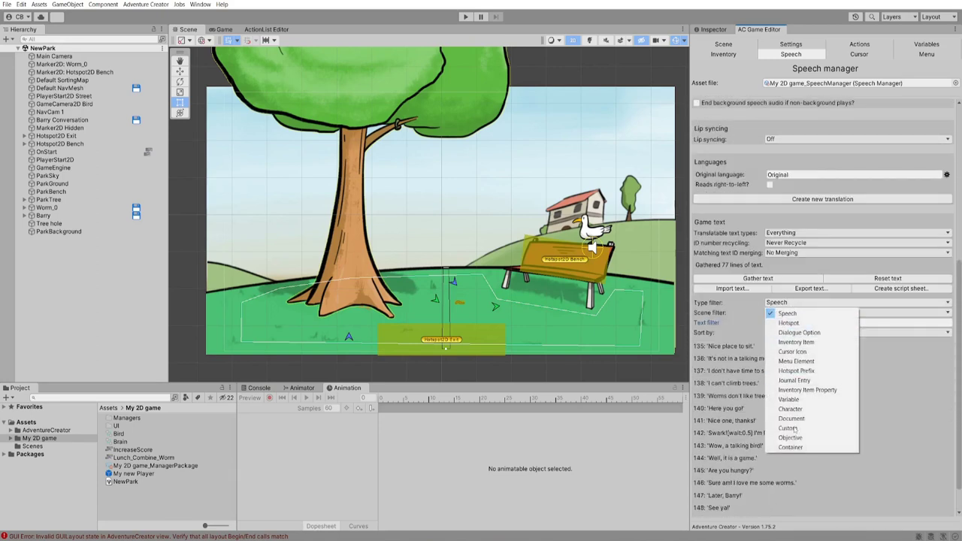
pyautogui.click(747, 319)
pyautogui.click(788, 311)
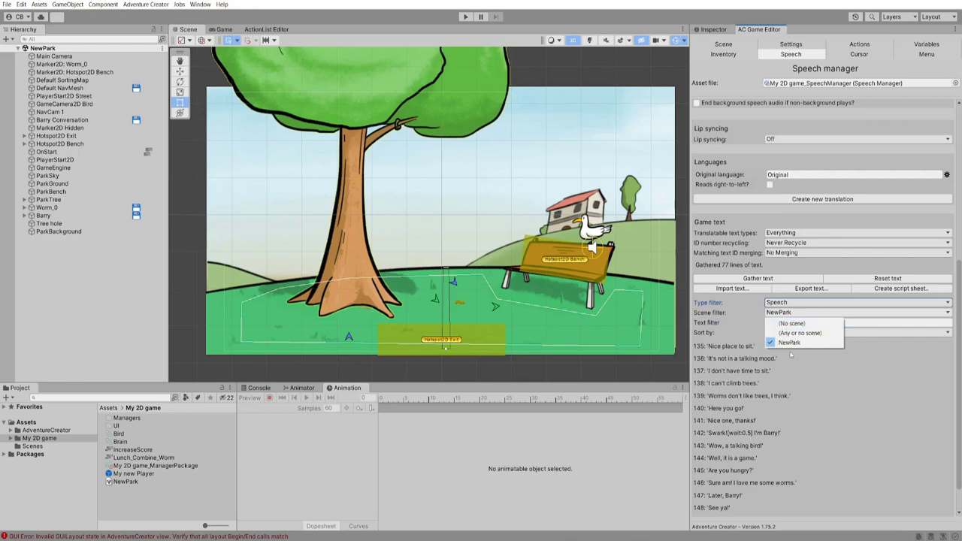
pyautogui.click(794, 342)
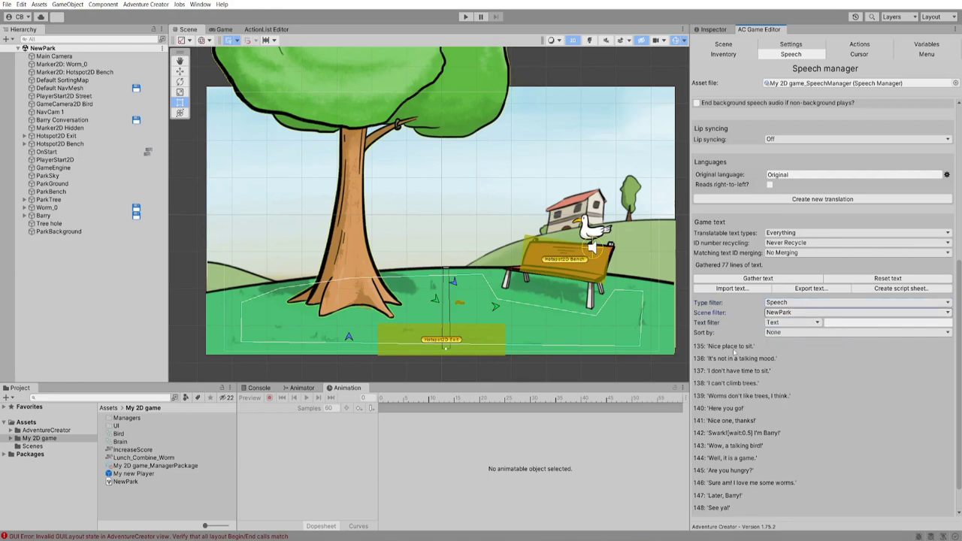
# Expand line 135 'Nice place to sit.' to view its details
pyautogui.click(726, 347)
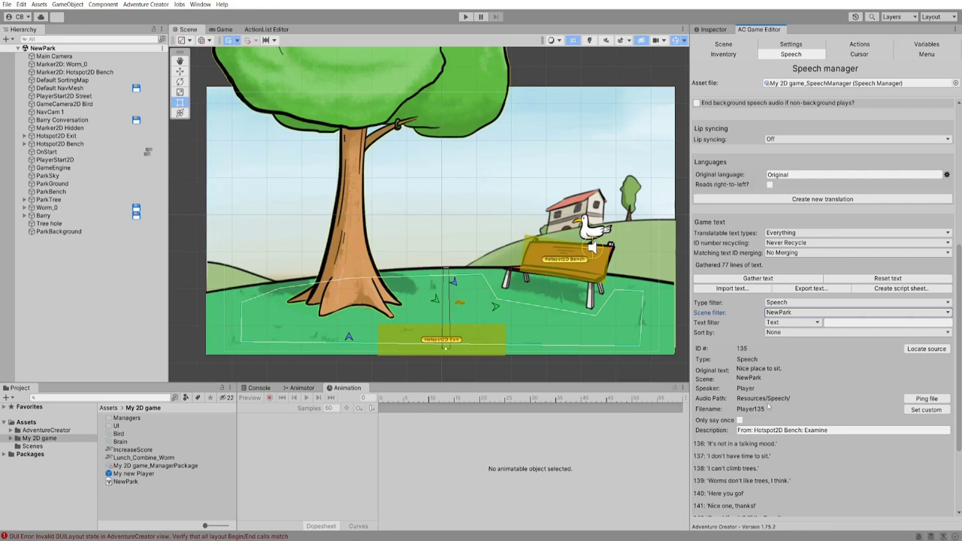
pyautogui.scroll(1, 959, 382)
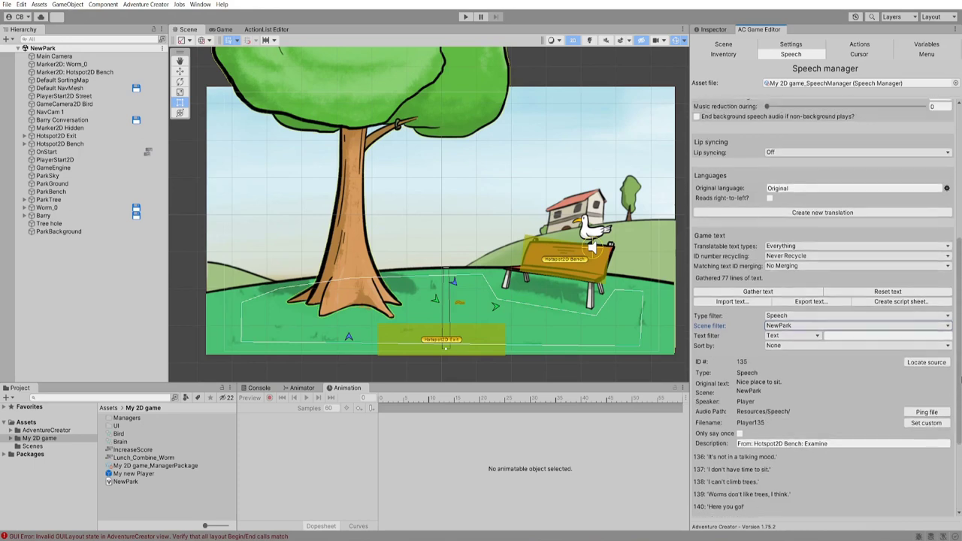
pyautogui.scroll(15, 959, 382)
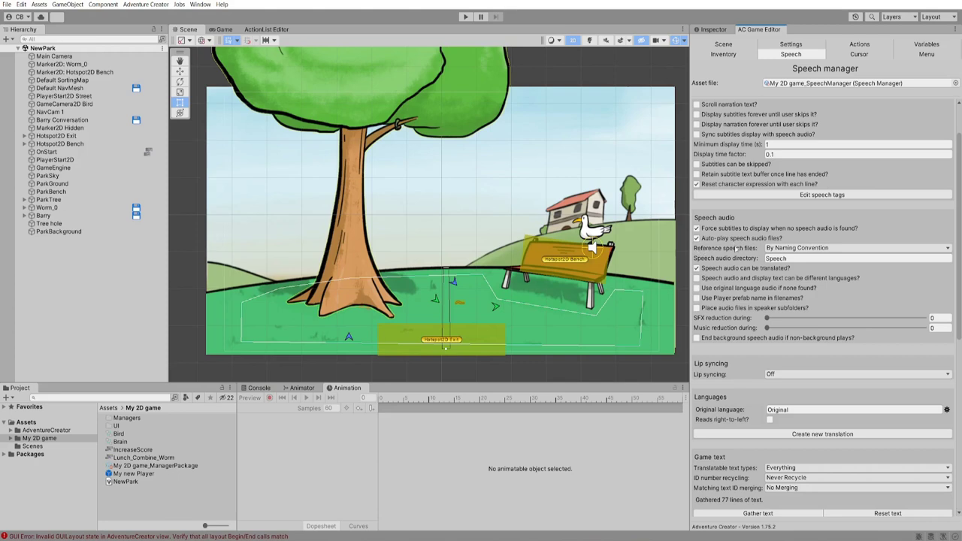
# Change Reference speech files to By Direct Reference, then to By Addressable
pyautogui.click(837, 251)
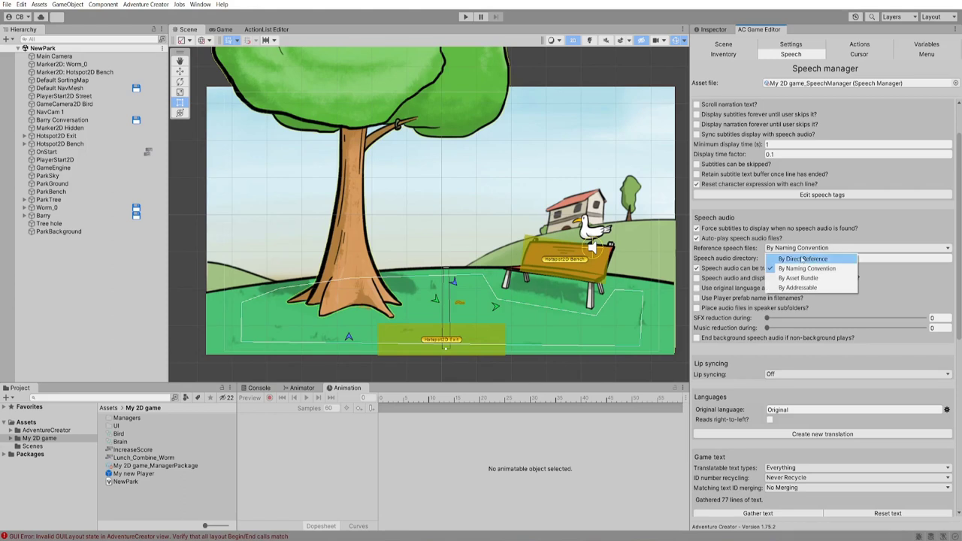
pyautogui.click(830, 258)
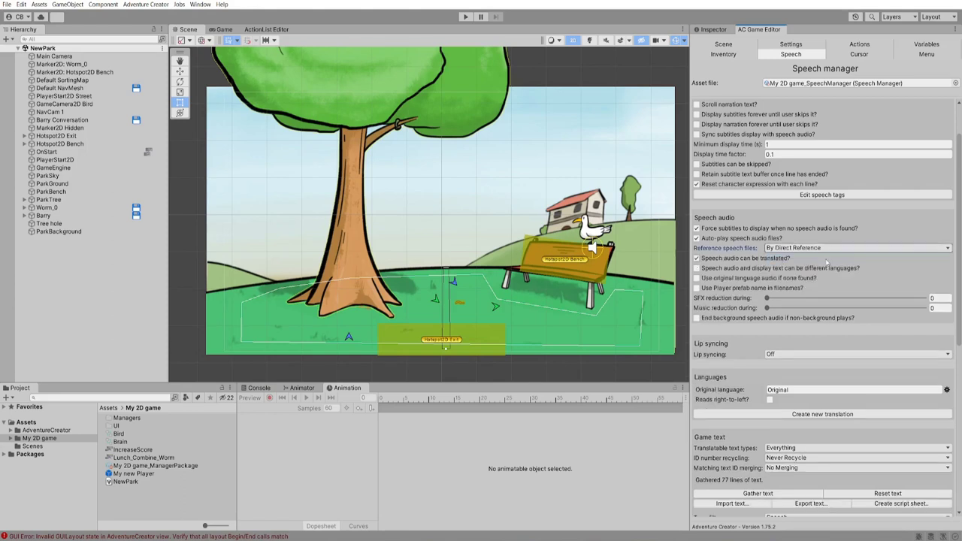
pyautogui.scroll(-8, 822, 300)
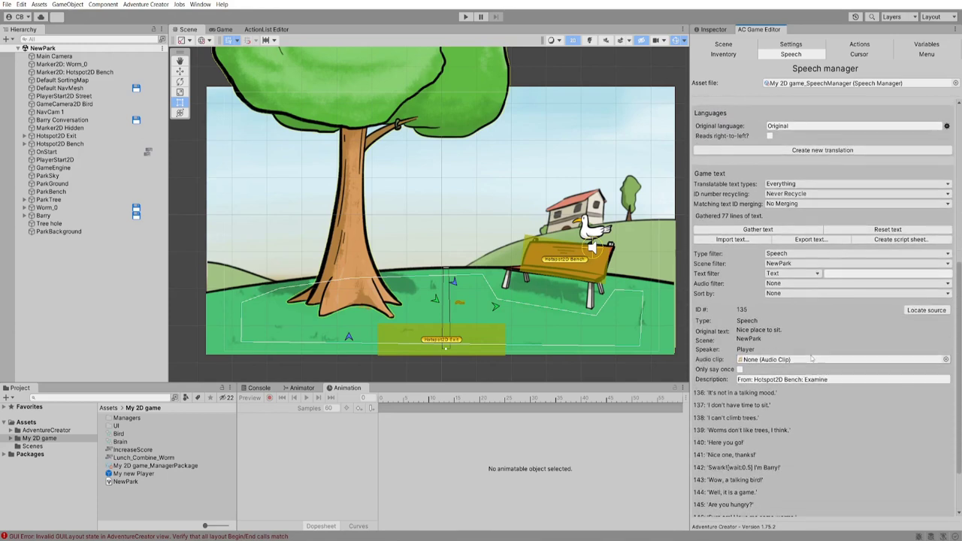
pyautogui.scroll(1, 813, 360)
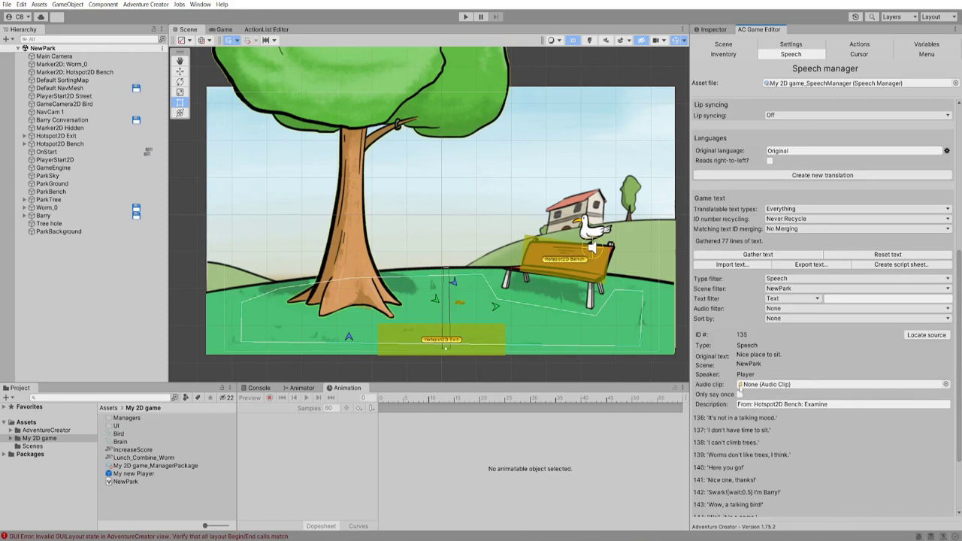
pyautogui.scroll(8, 909, 265)
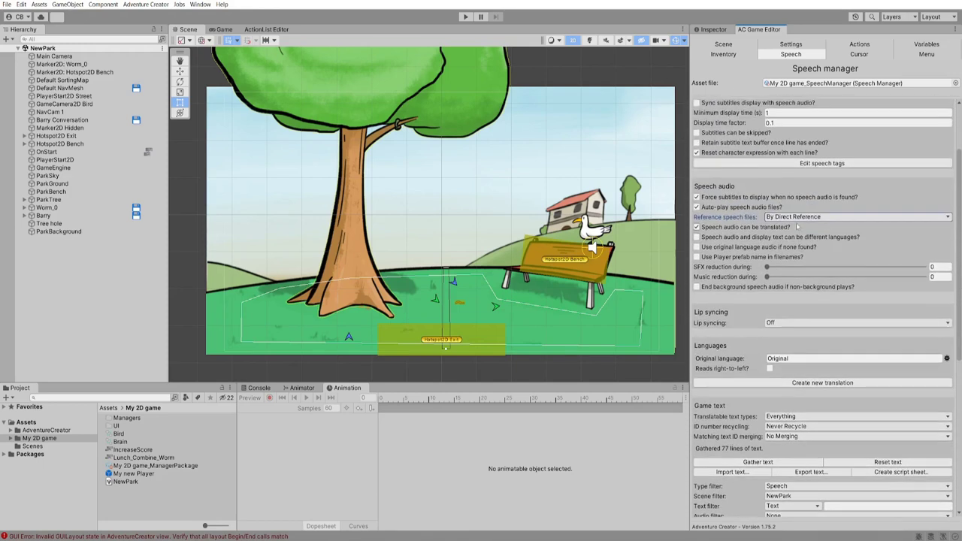
pyautogui.click(811, 216)
pyautogui.click(816, 256)
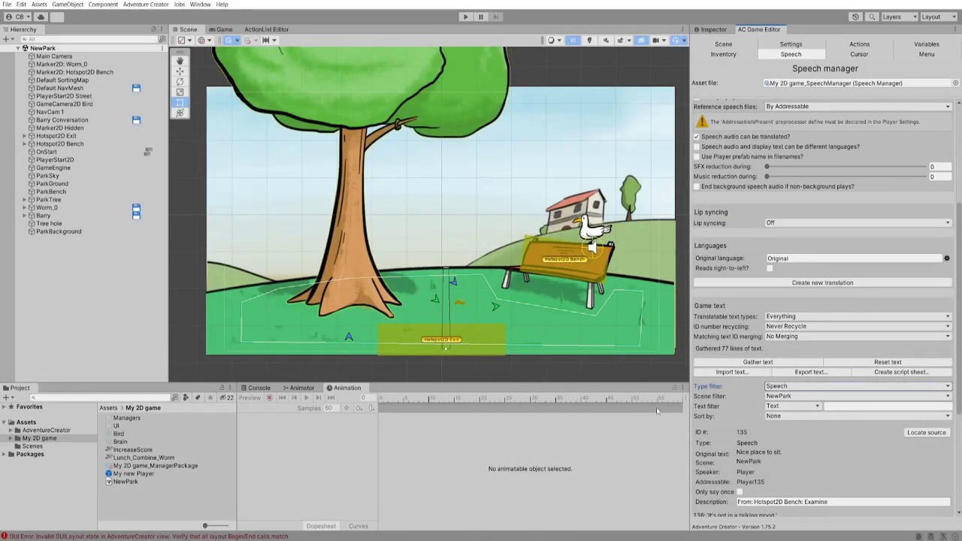
# Set the Type filter to Hotspot, then to Dialogue Option, showing lines 156–158
pyautogui.click(796, 388)
pyautogui.click(787, 405)
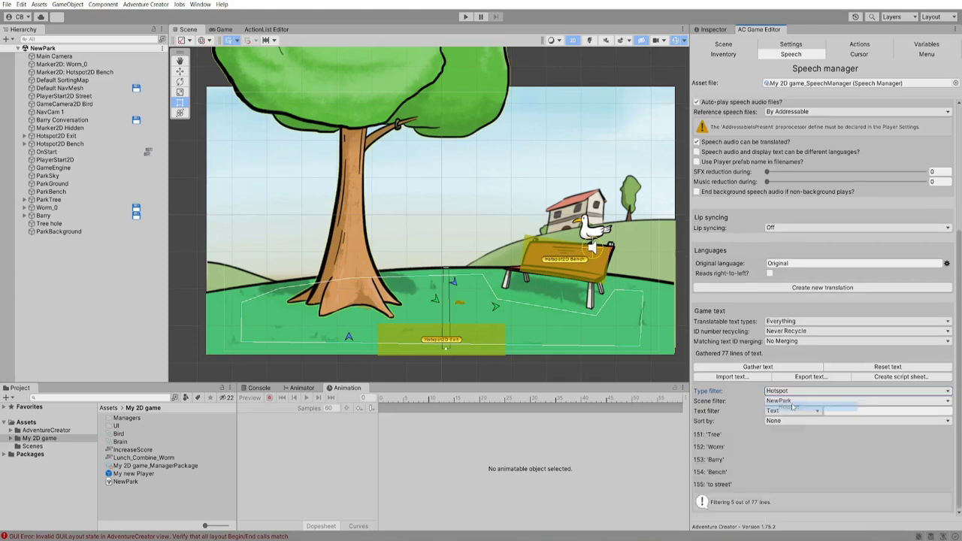
pyautogui.click(781, 400)
pyautogui.click(785, 423)
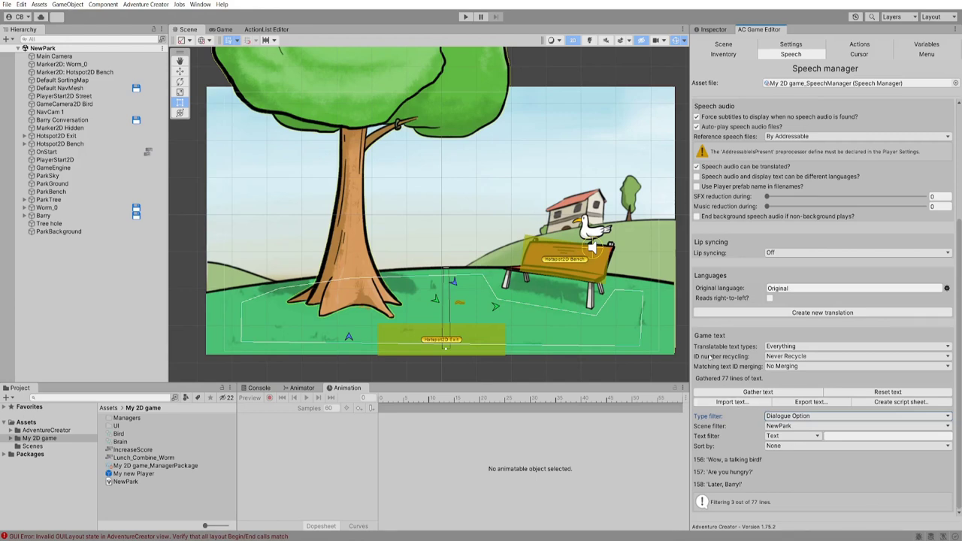
pyautogui.scroll(2, 714, 346)
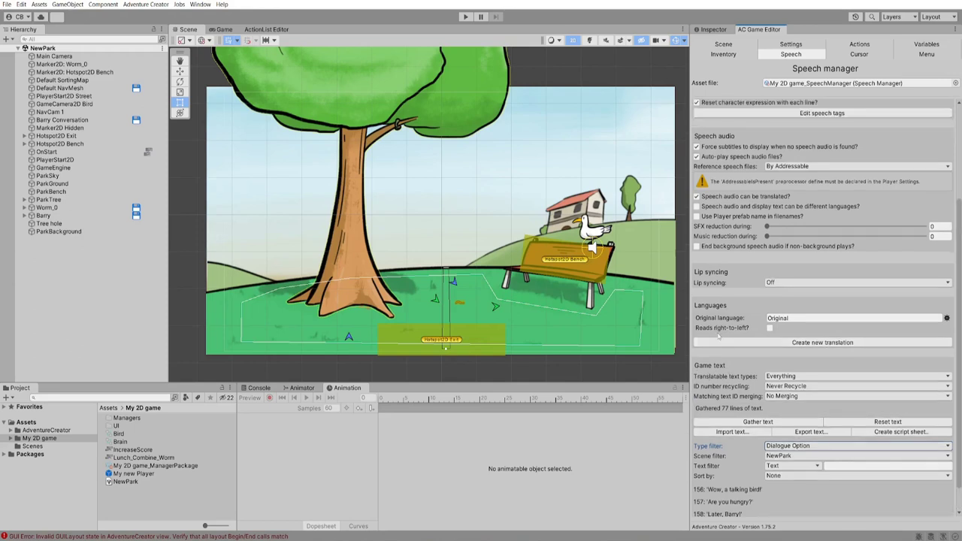
pyautogui.click(873, 346)
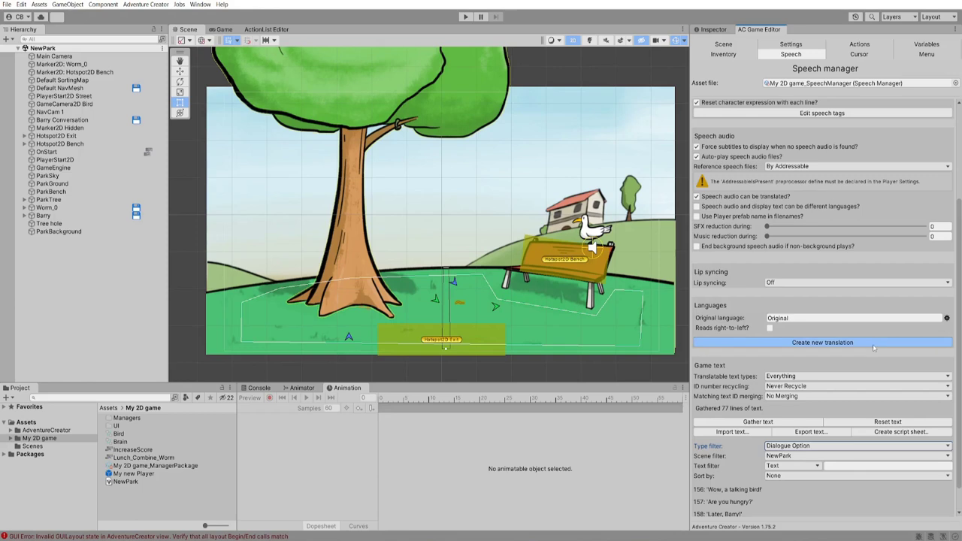
pyautogui.click(805, 350)
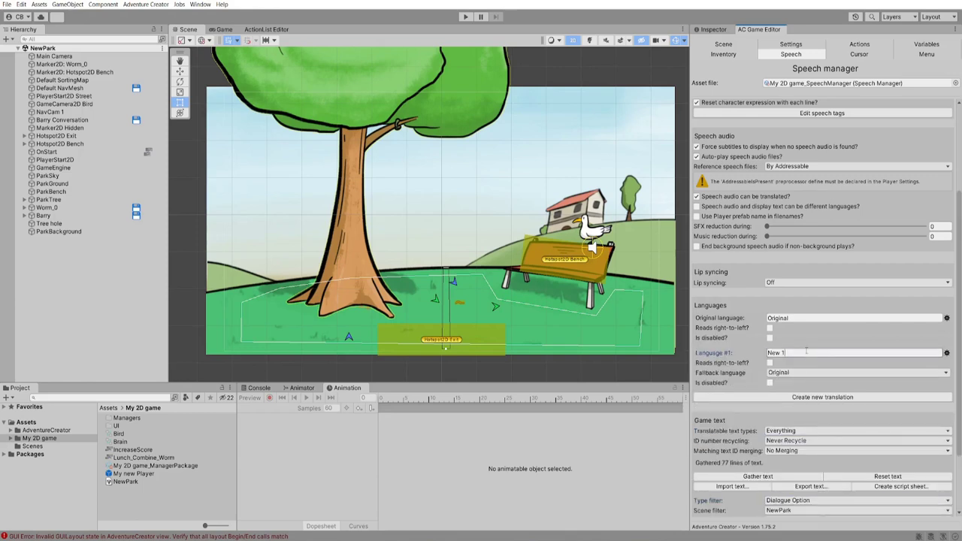
pyautogui.hotkey('ctrl', 'a')
pyautogui.write('Frenc')
pyautogui.scroll(-3, 836, 391)
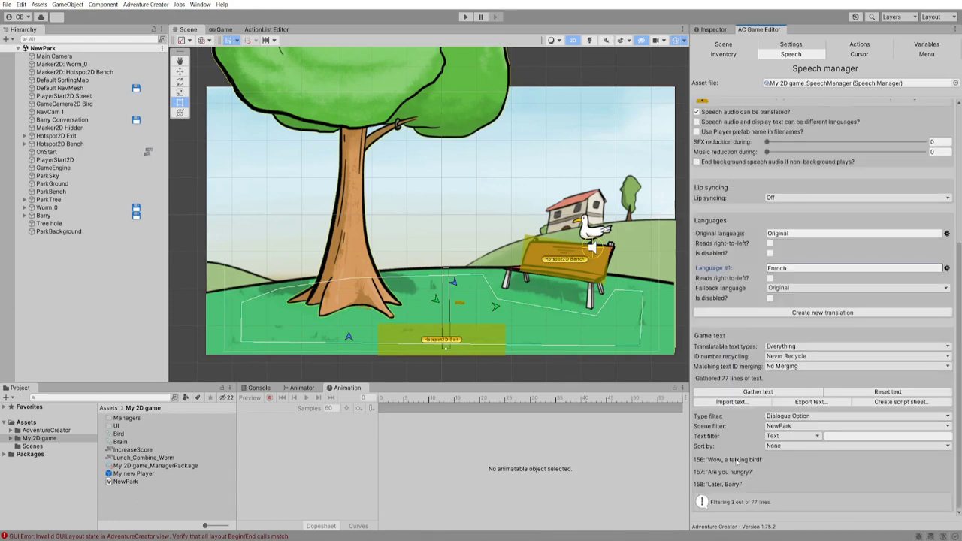
pyautogui.click(738, 459)
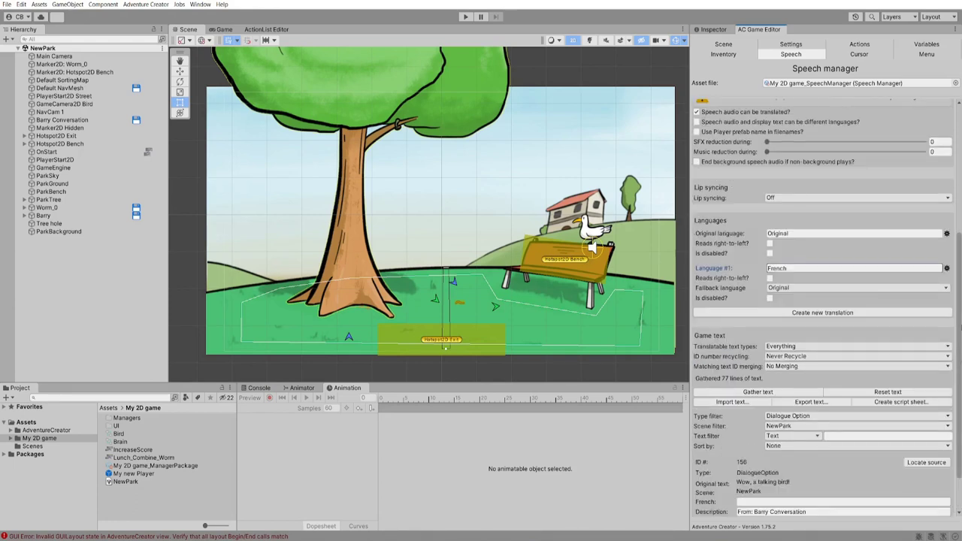
pyautogui.scroll(-2, 953, 363)
pyautogui.click(755, 446)
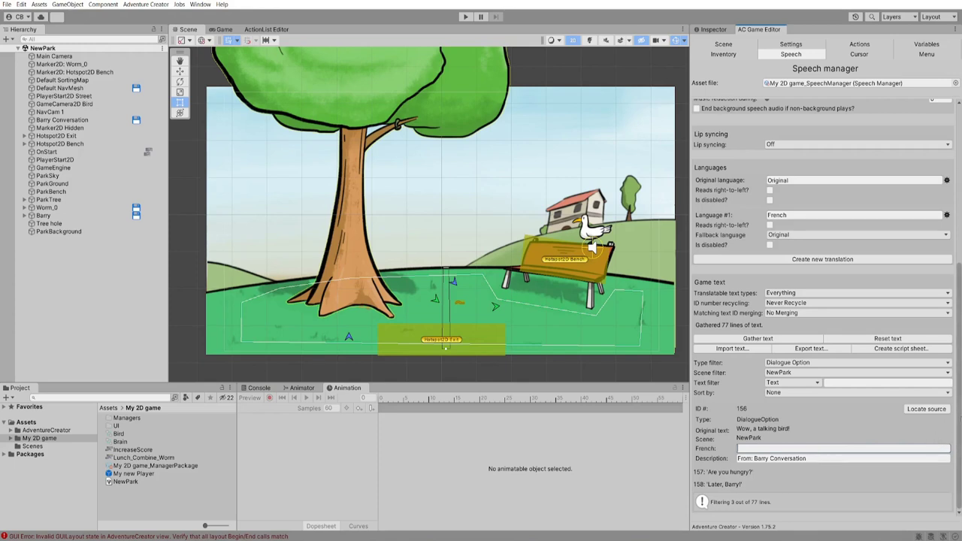
pyautogui.scroll(2, 845, 399)
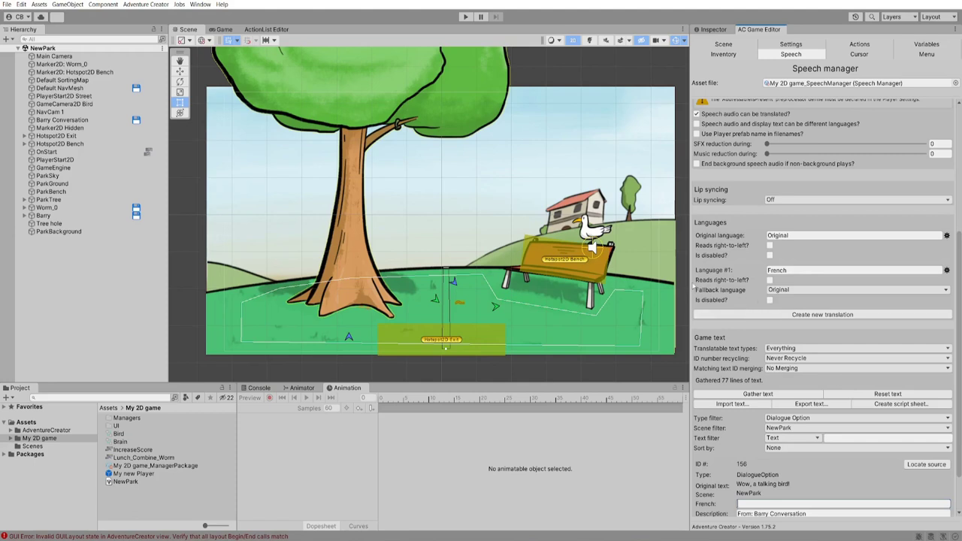
pyautogui.click(769, 279)
pyautogui.scroll(-2, 956, 329)
pyautogui.click(747, 448)
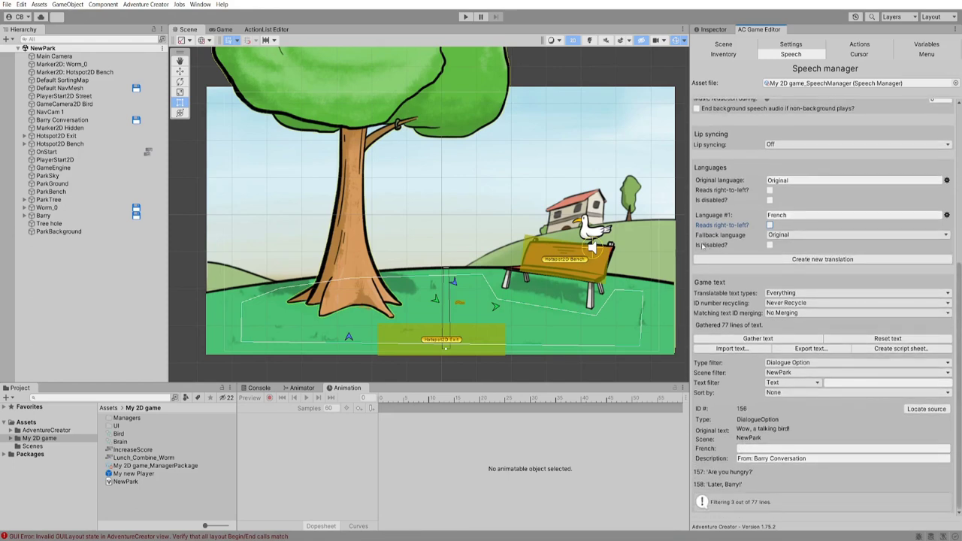
pyautogui.click(790, 236)
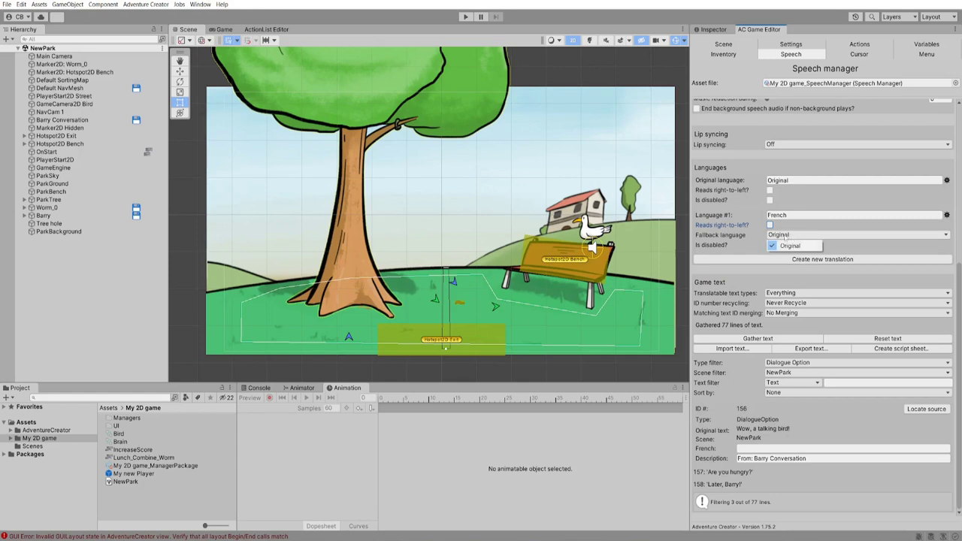
pyautogui.click(789, 246)
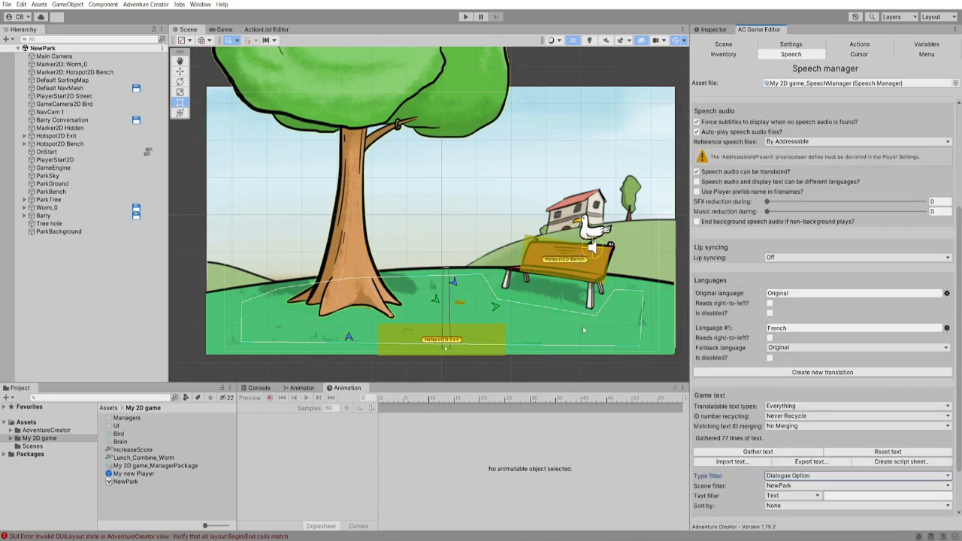
# Filter the game text list to Hotspot lines
pyautogui.scroll(-2, 821, 375)
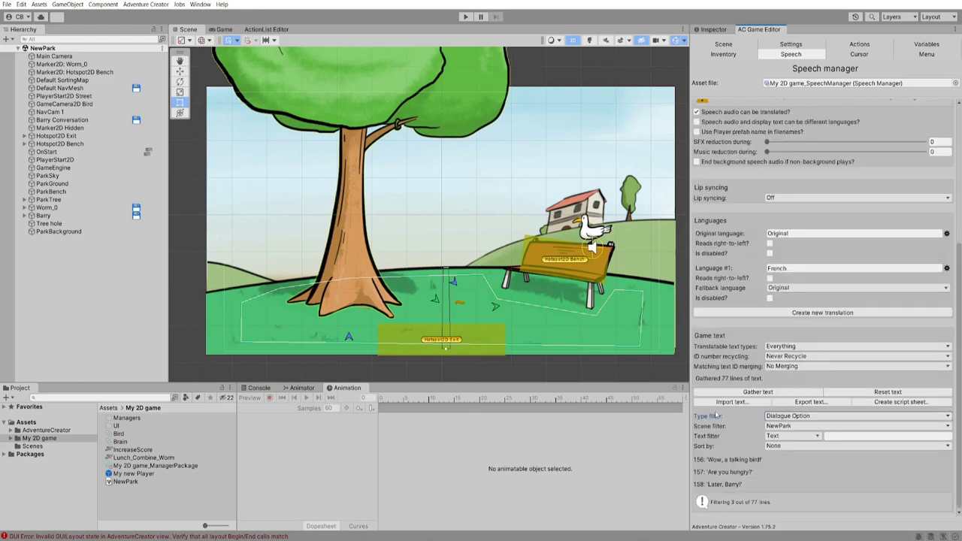
pyautogui.click(781, 416)
pyautogui.click(785, 291)
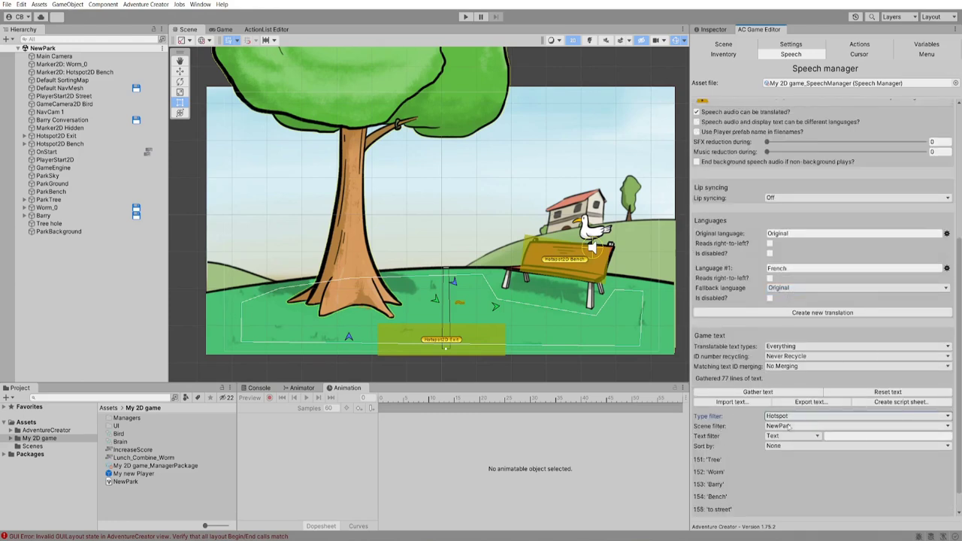
# Enter 'Banc' as the French translation of Bench line 154 and start play mode
pyautogui.click(719, 498)
pyautogui.scroll(-2, 726, 488)
pyautogui.click(740, 471)
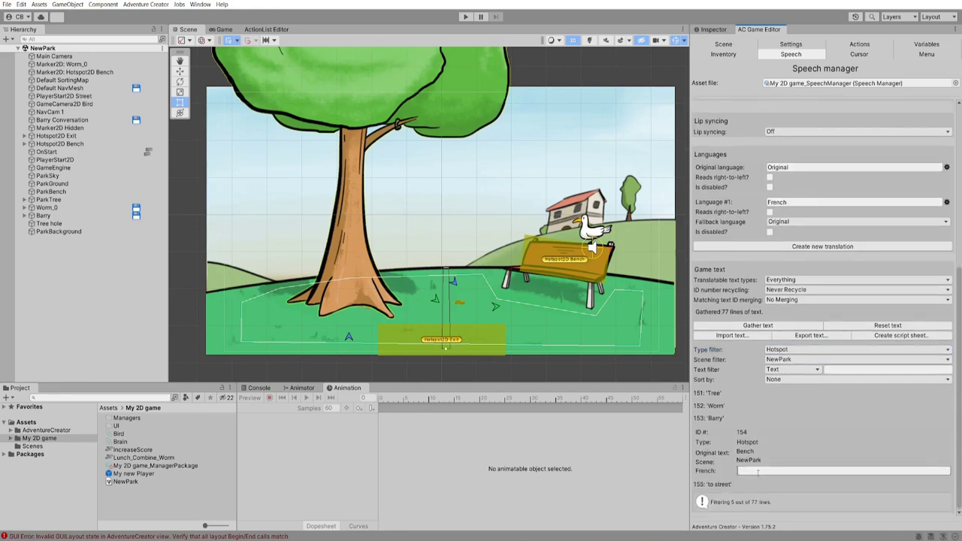
pyautogui.write('Banc')
pyautogui.hotkey('ctrl', 'p')
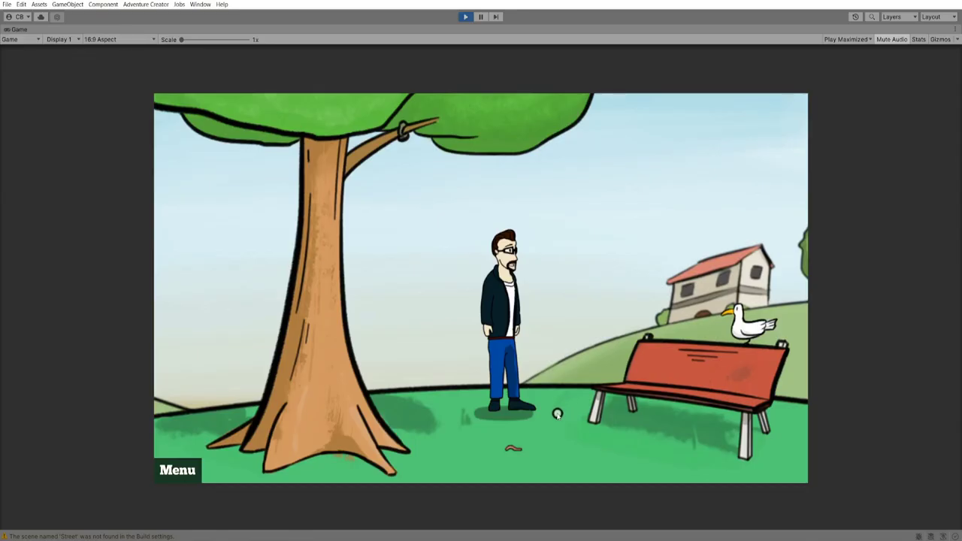
# Switch the running game's language to French, confirm the bench shows 'Use Banc', then stop Play mode
pyautogui.click(178, 472)
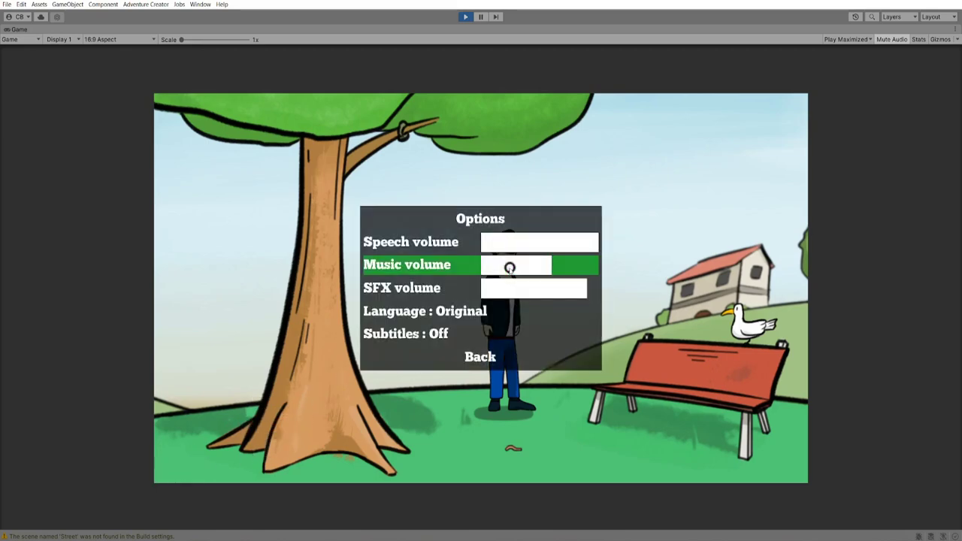
pyautogui.click(500, 316)
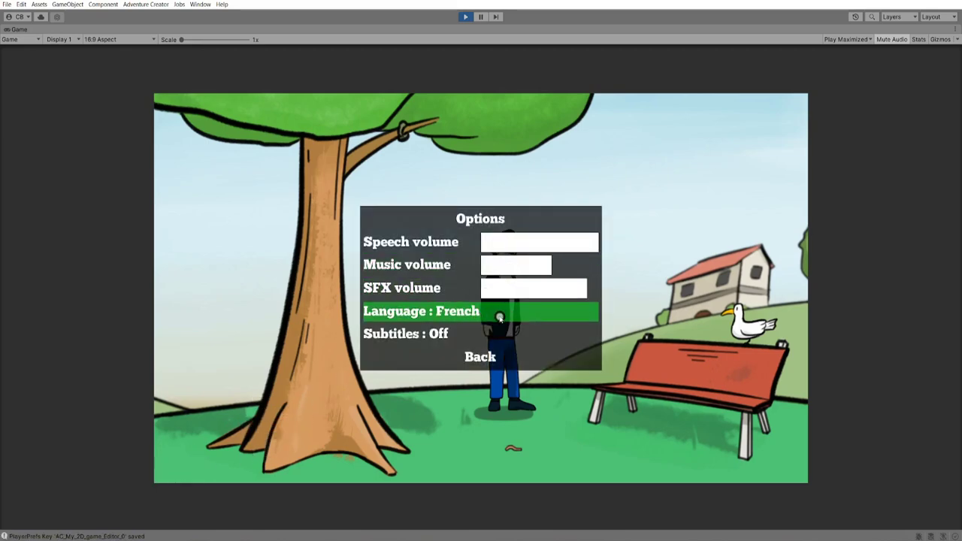
pyautogui.click(492, 355)
pyautogui.click(495, 242)
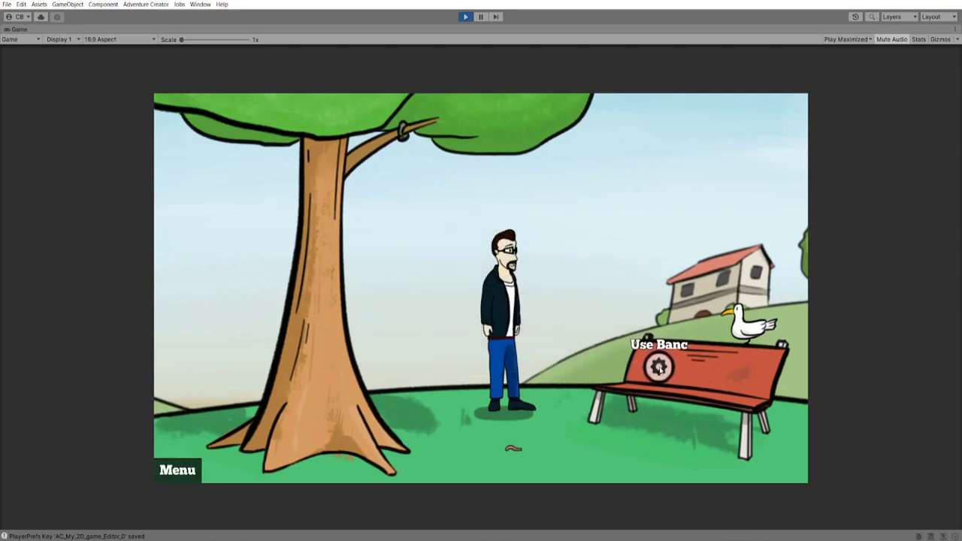
pyautogui.hotkey('ctrl', 'p')
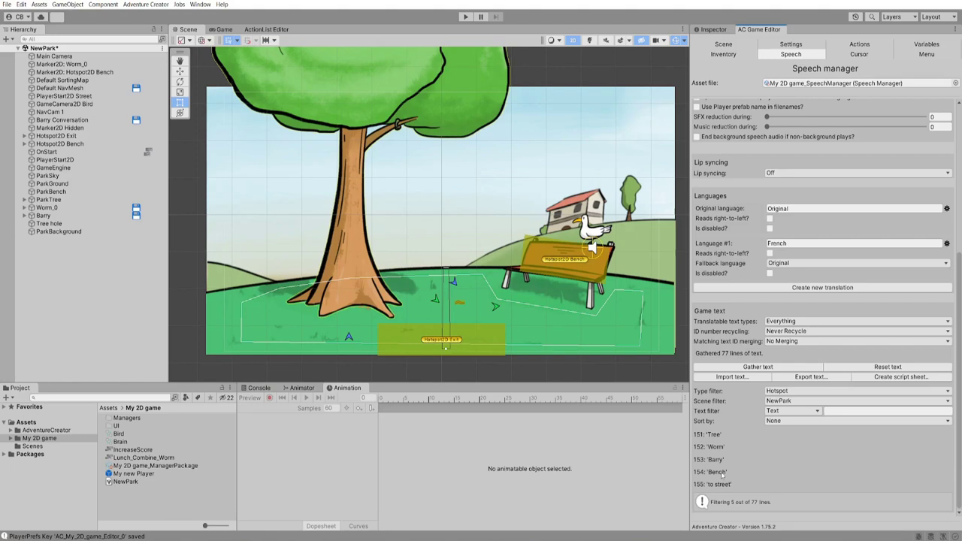
# Check the Bench line's translation, then add a third French column in the text export wizard
pyautogui.click(718, 472)
pyautogui.scroll(-1, 725, 466)
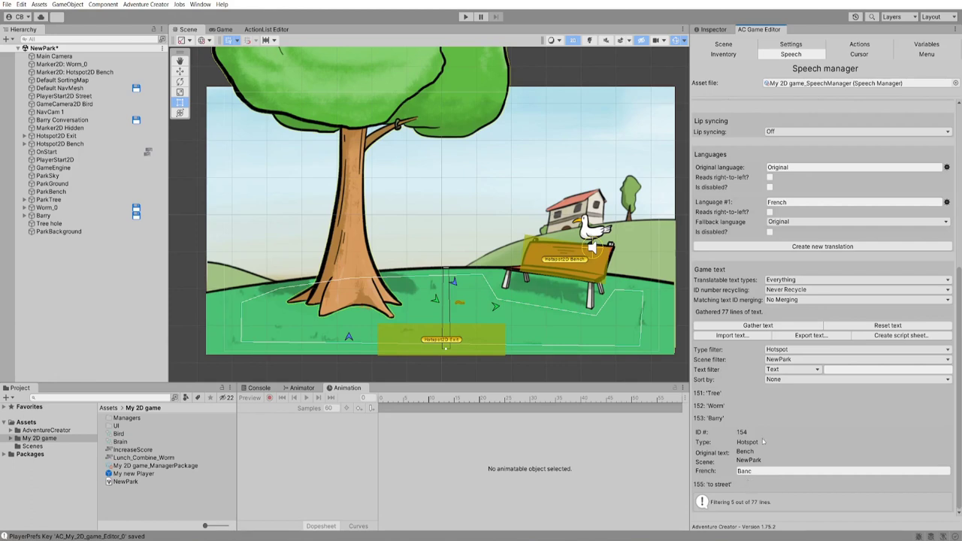
pyautogui.click(831, 336)
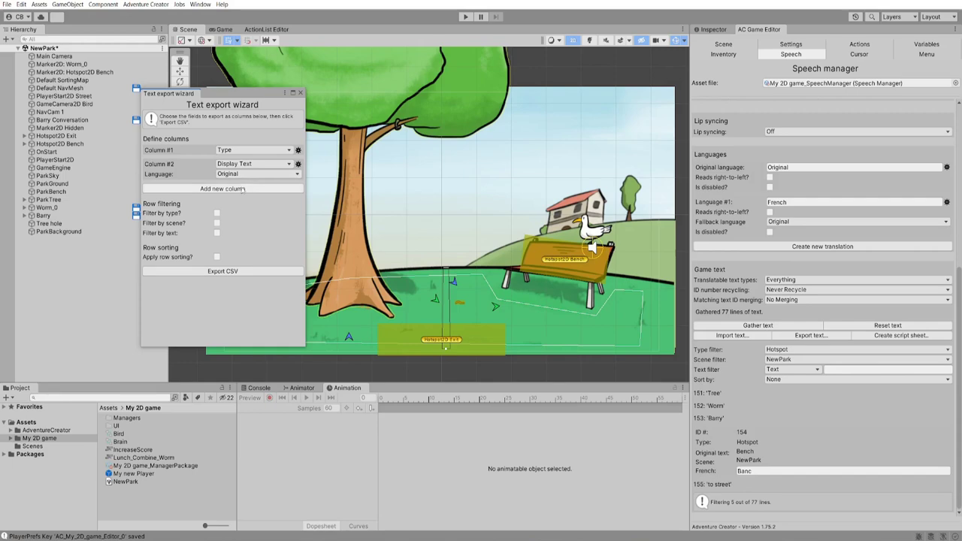
pyautogui.click(243, 188)
pyautogui.click(238, 199)
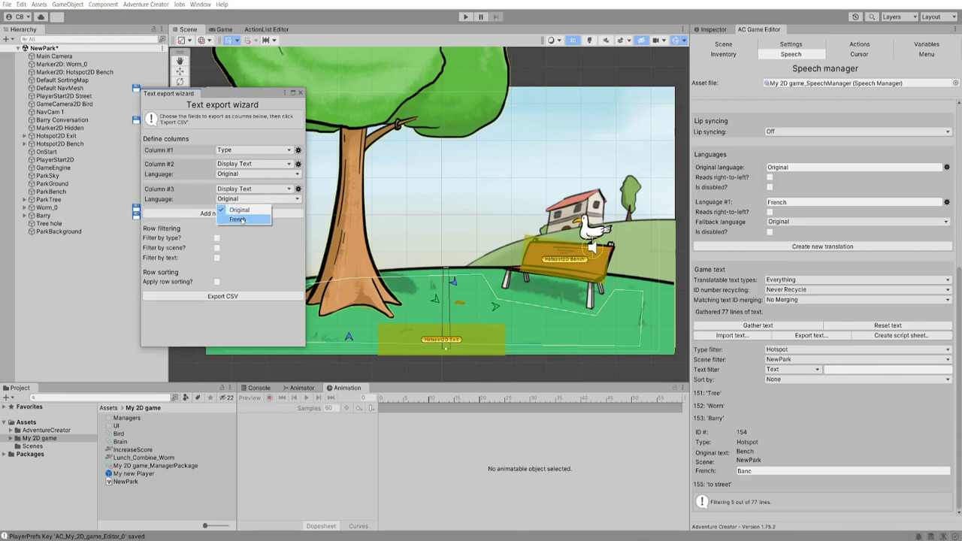
pyautogui.click(238, 219)
# Export the 77 game text lines to 'My 2D game - GameText.csv' and begin a text import
pyautogui.click(231, 297)
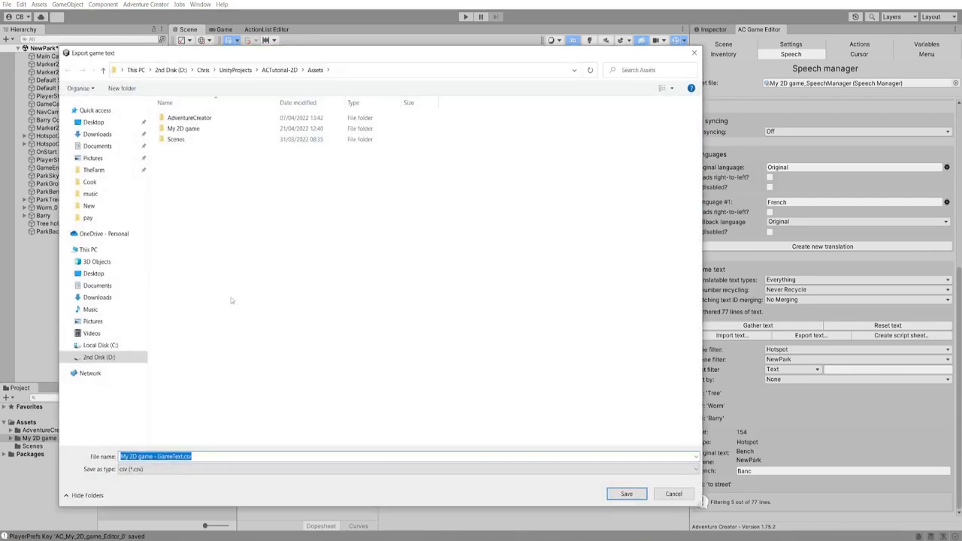
pyautogui.click(628, 493)
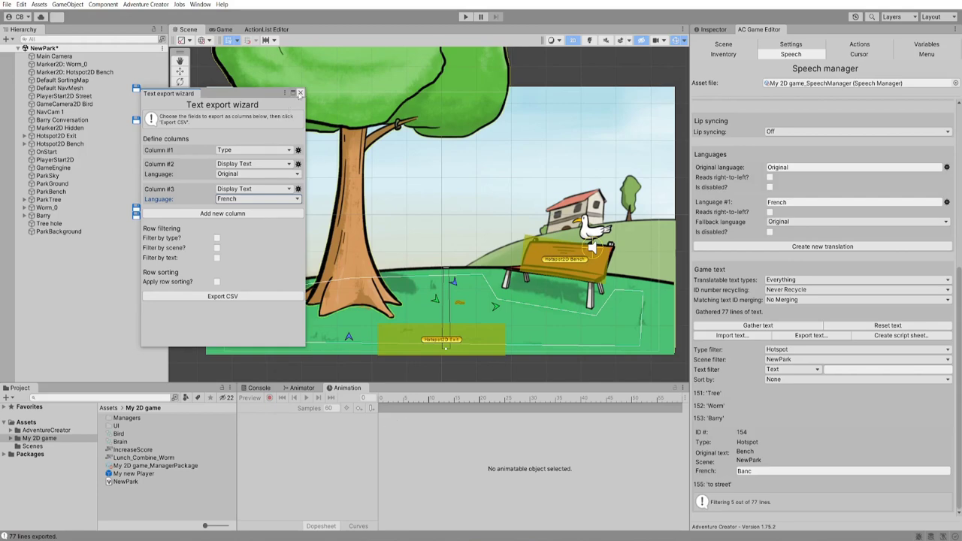
pyautogui.click(300, 92)
pyautogui.click(716, 336)
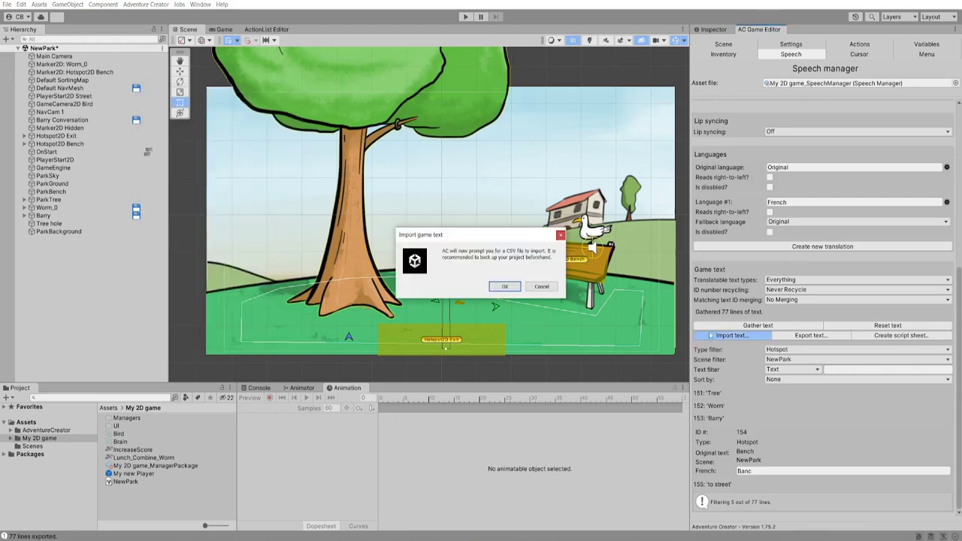
# Load the exported GameText CSV into the Text import wizard, close it unimported, and open Adventure Creator's menu
pyautogui.click(513, 291)
pyautogui.doubleClick(202, 153)
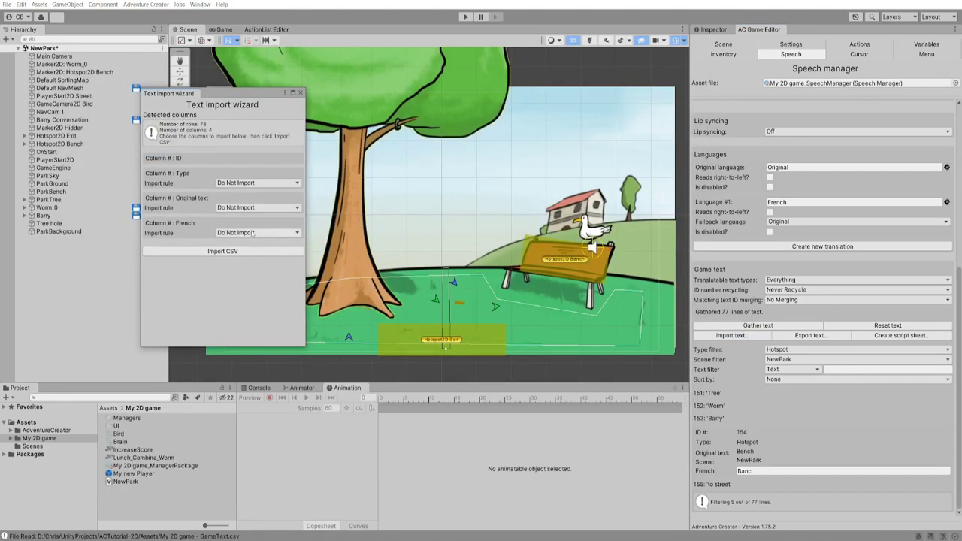
pyautogui.click(252, 232)
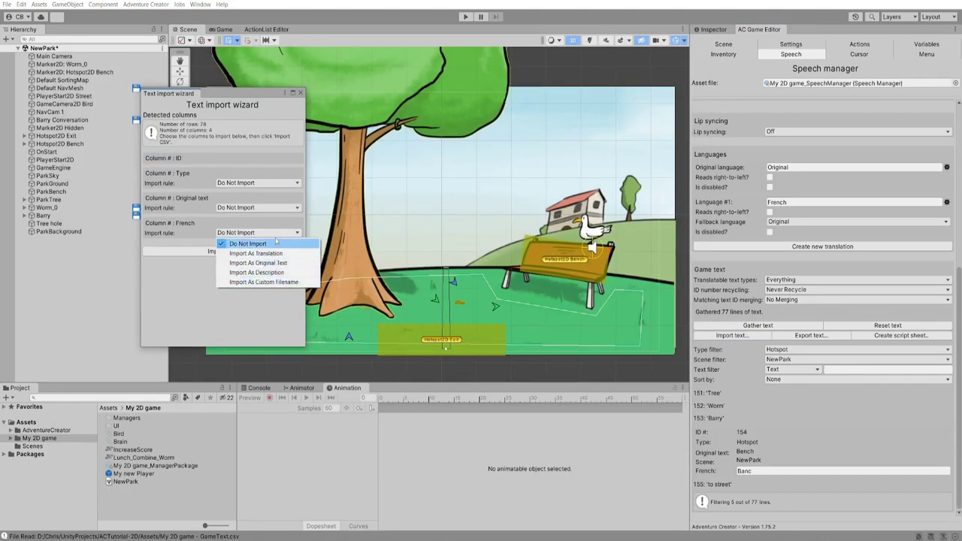
pyautogui.click(300, 93)
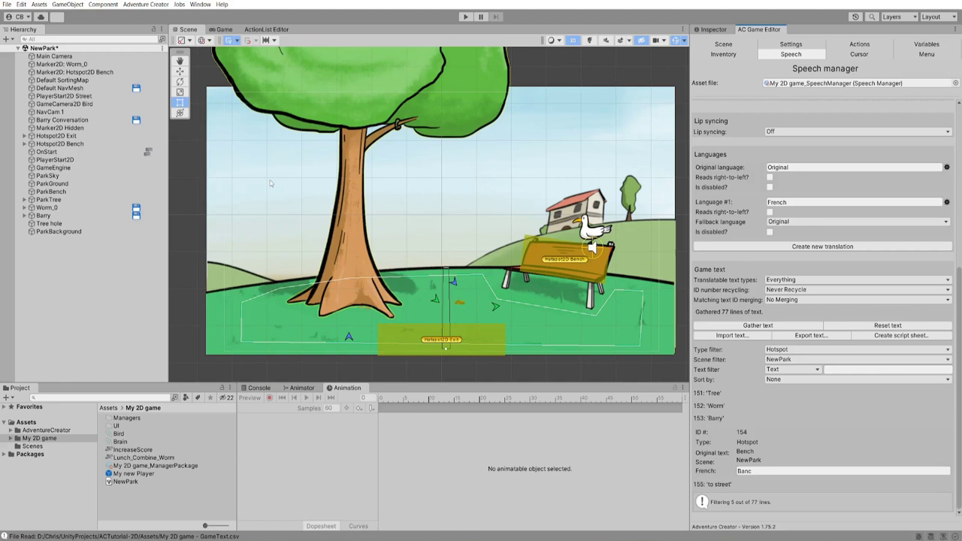
pyautogui.click(151, 5)
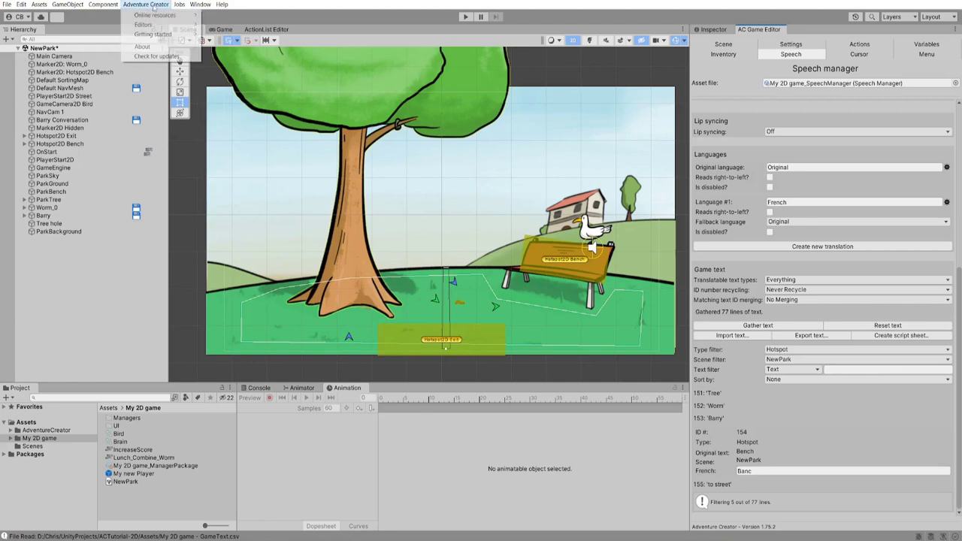
pyautogui.moveTo(170, 15)
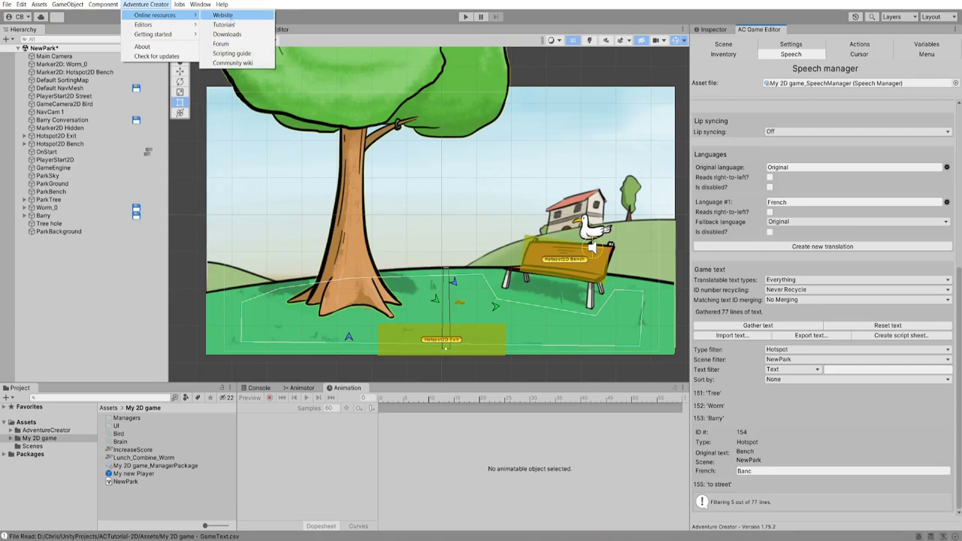